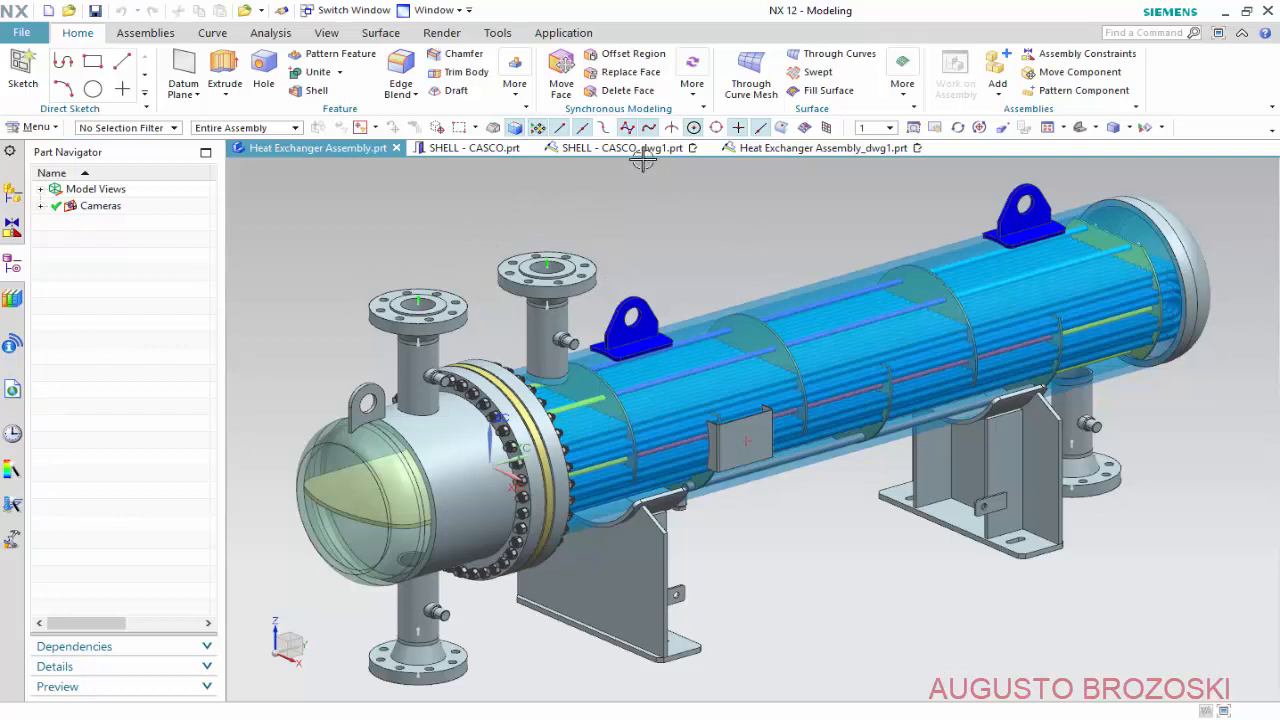
View the SHELL - CASCO part, the SHELL - CASCO_dwg1 drawing and the Heat Exchanger Assembly_dwg1 drawing.
mouse_move(646, 150)
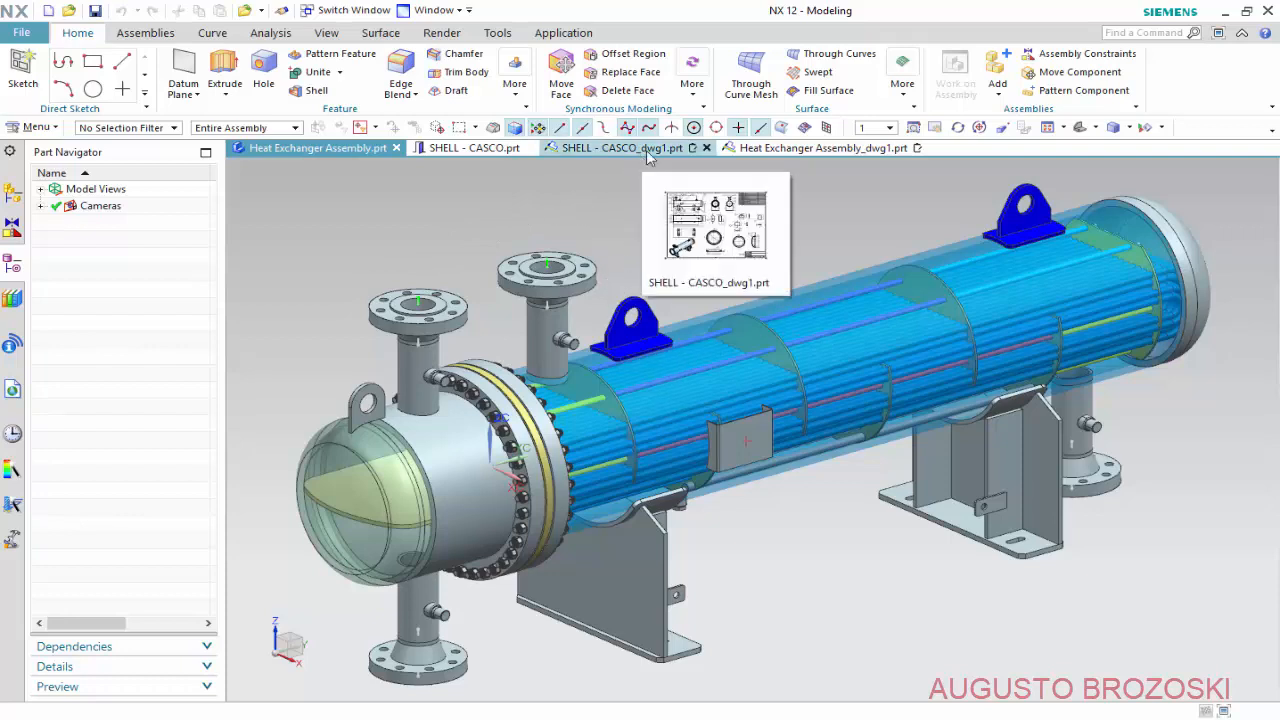
left_click(474, 147)
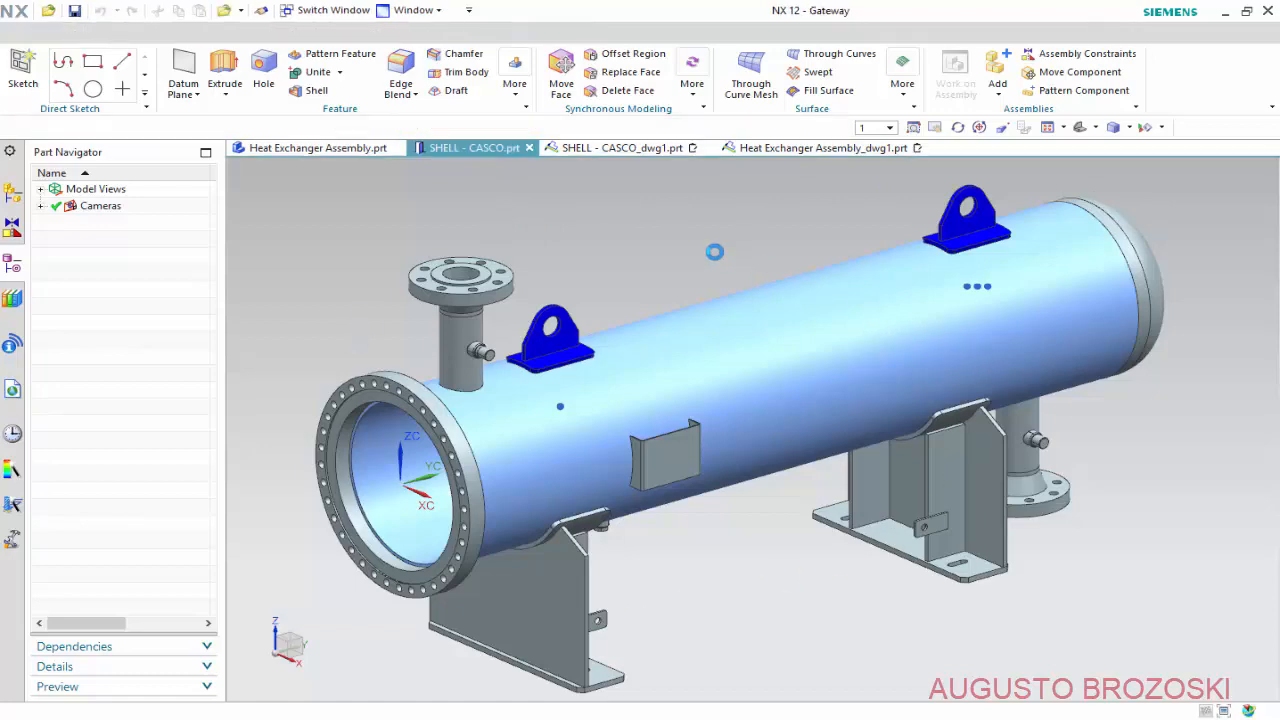
left_click(636, 150)
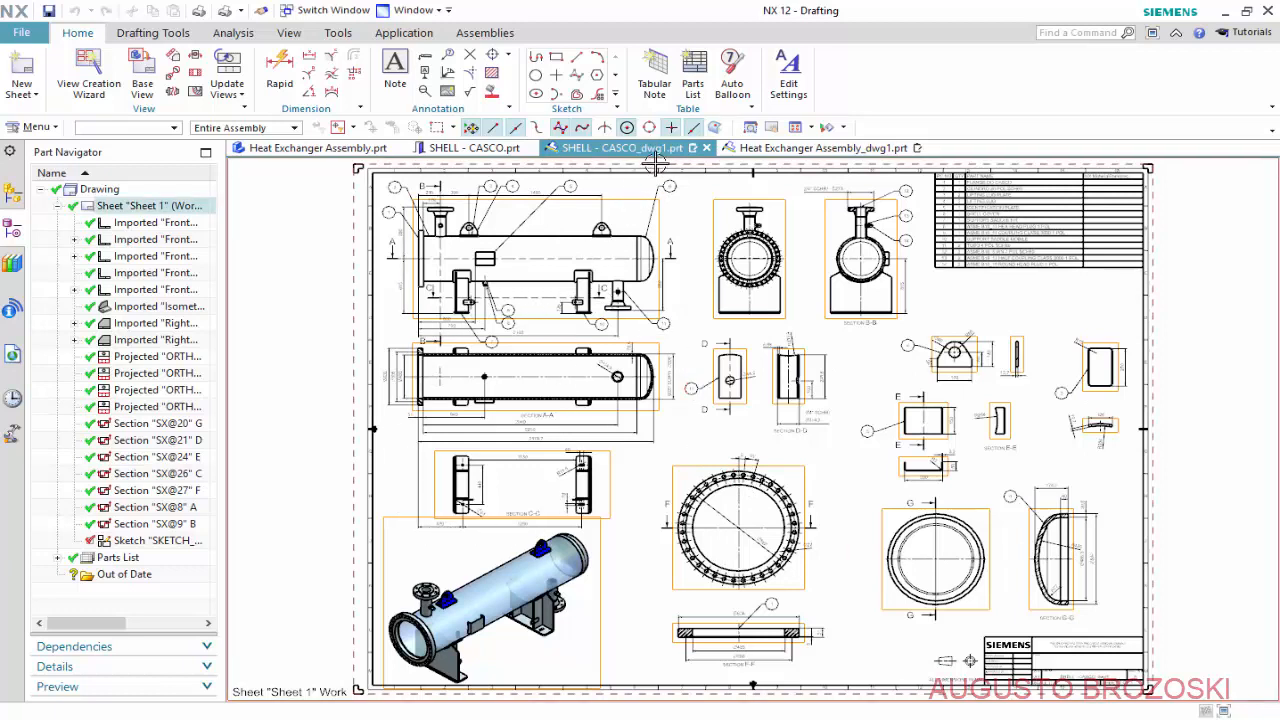
left_click(803, 150)
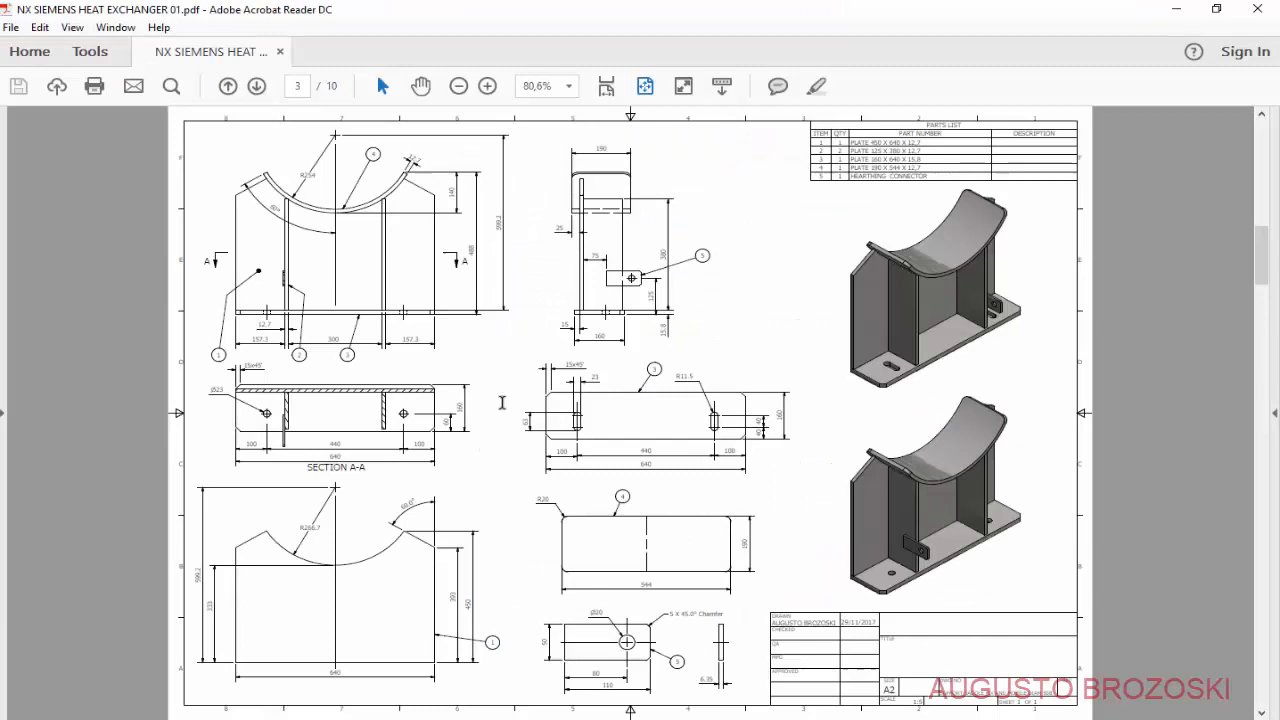
Look through the drawings in NX SIEMENS HEAT EXCHANGER 01.pdf in Adobe Acrobat Reader, from the first page to the last.
scroll(520, 445, "up", 5)
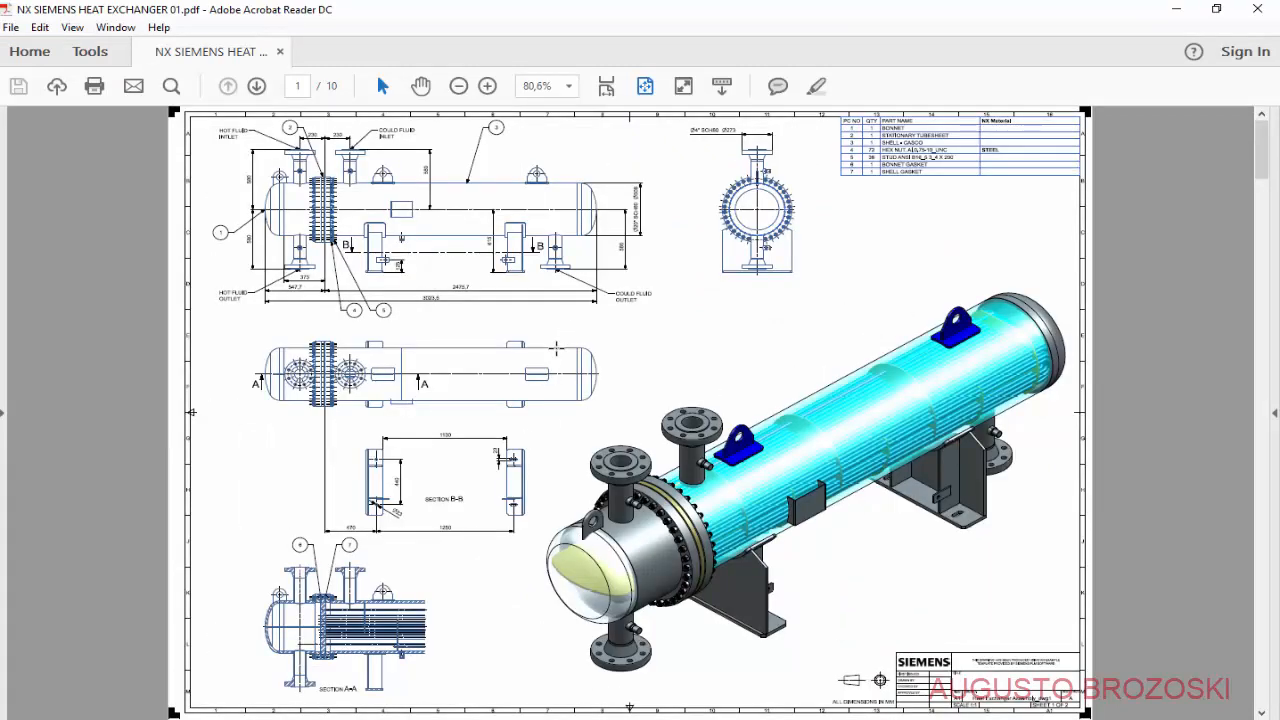
scroll(556, 347, "down", 3)
scroll(556, 347, "down", 9)
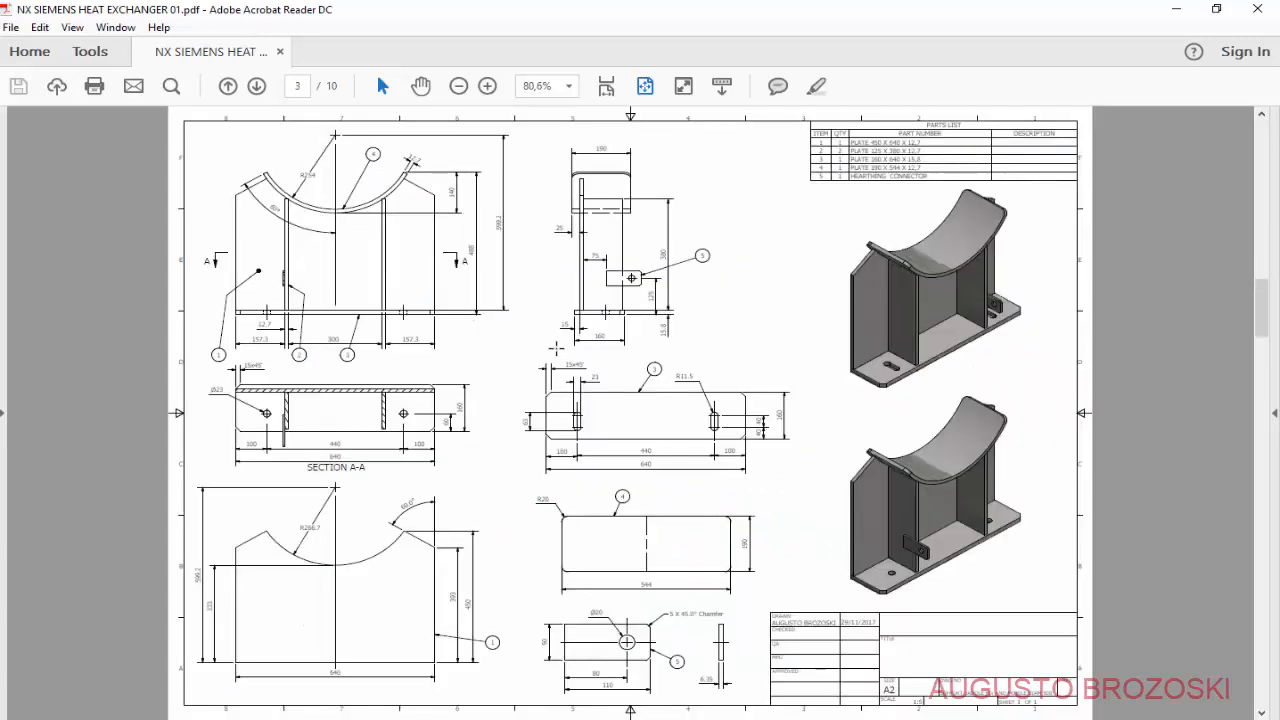
scroll(556, 347, "down", 9)
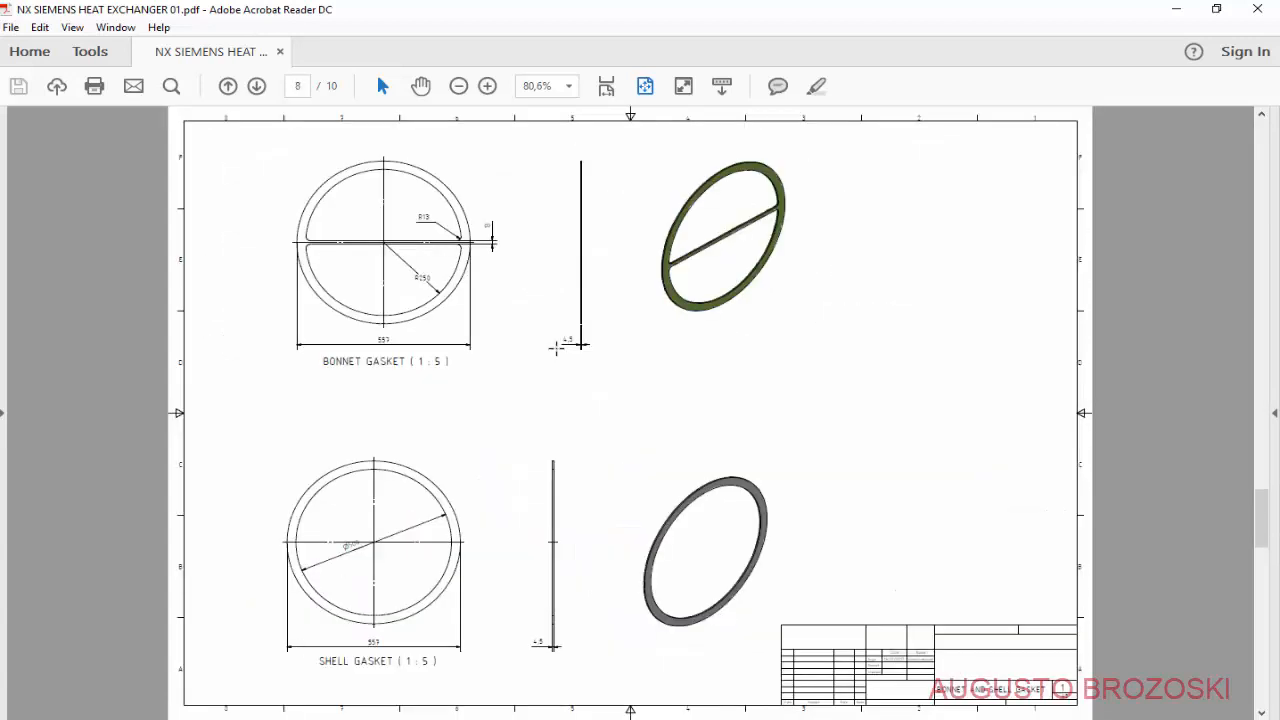
scroll(556, 347, "down", 6)
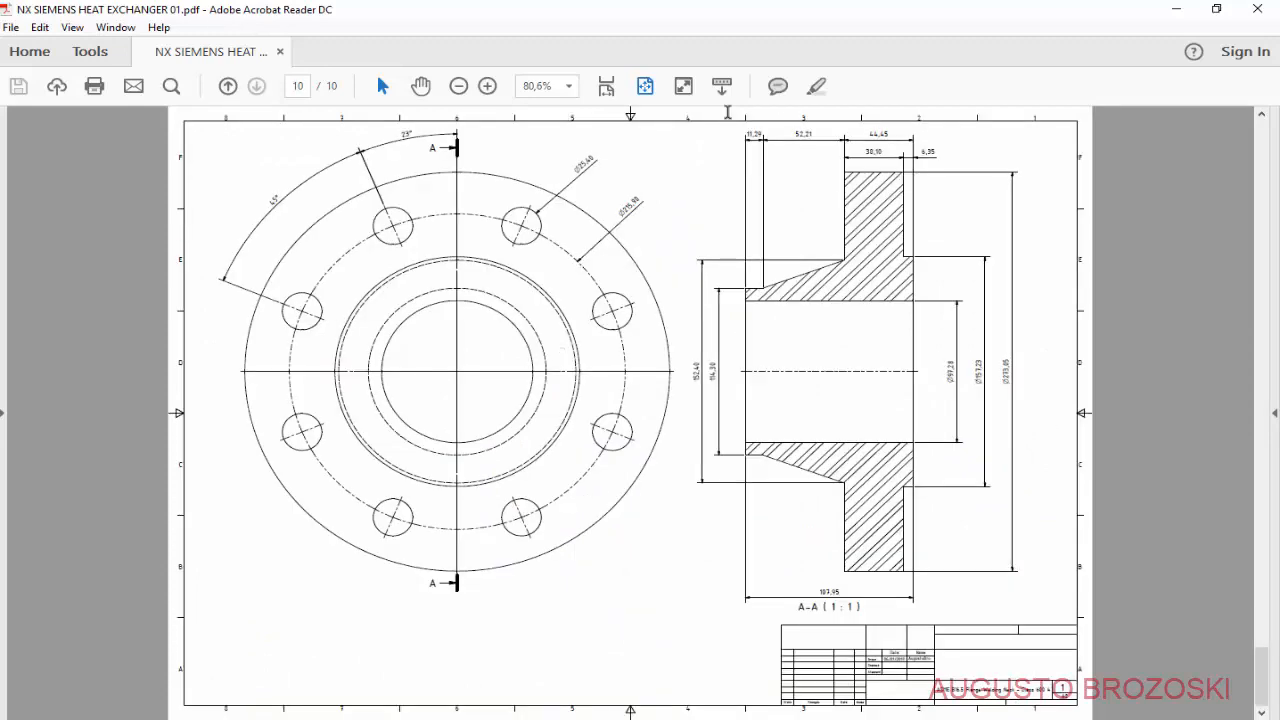
left_click(1174, 9)
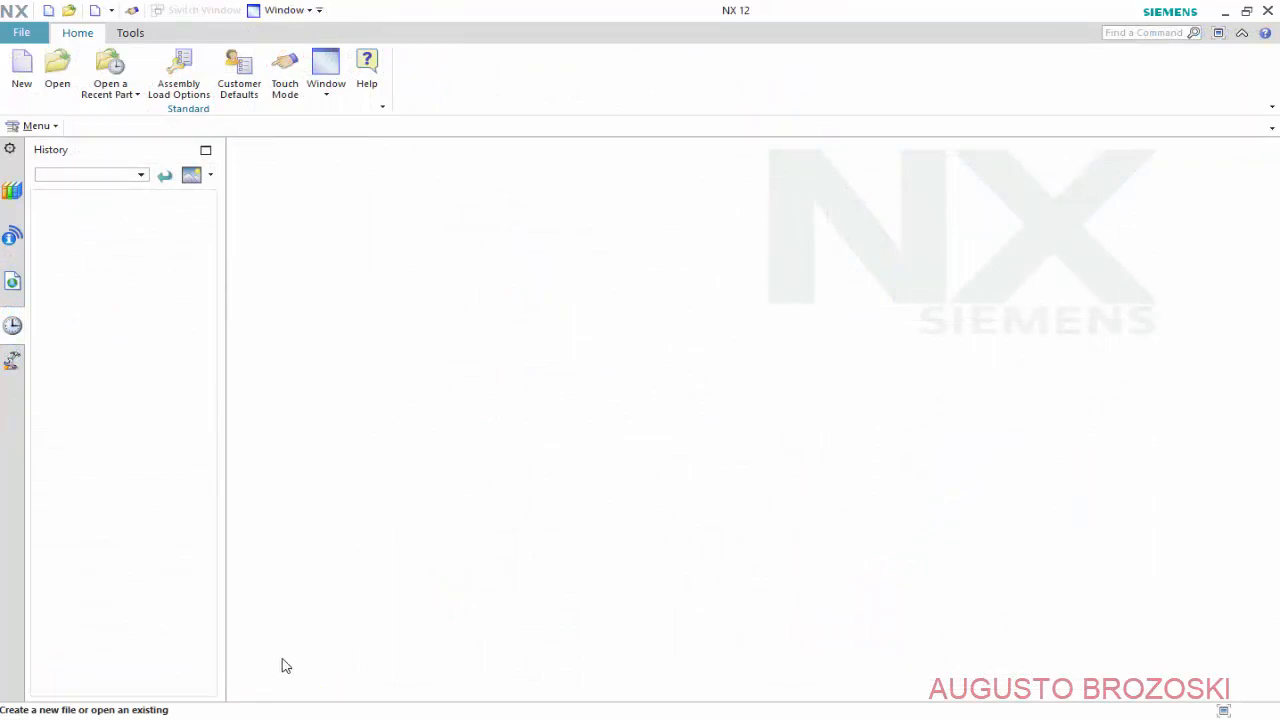
Check the NX Siemens Heat Exchanger Video folder in File Explorer and start a new file in NX.
left_click(229, 677)
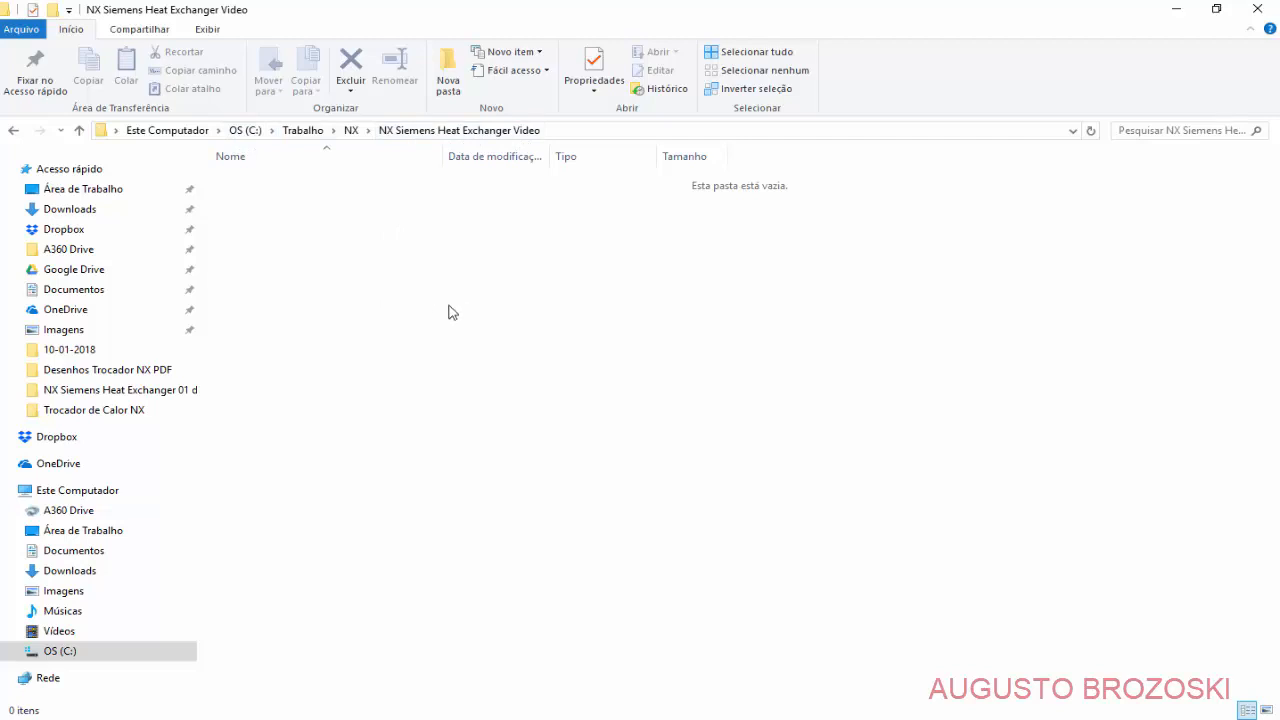
left_click(1175, 10)
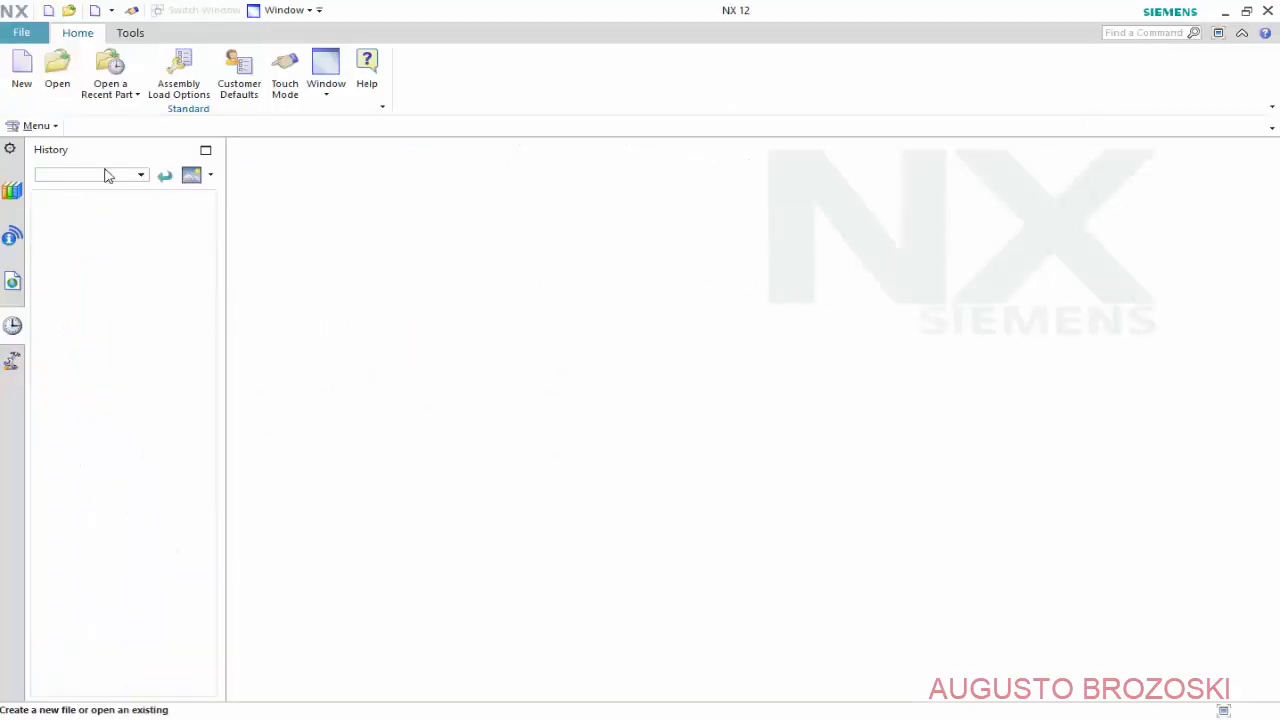
left_click(30, 85)
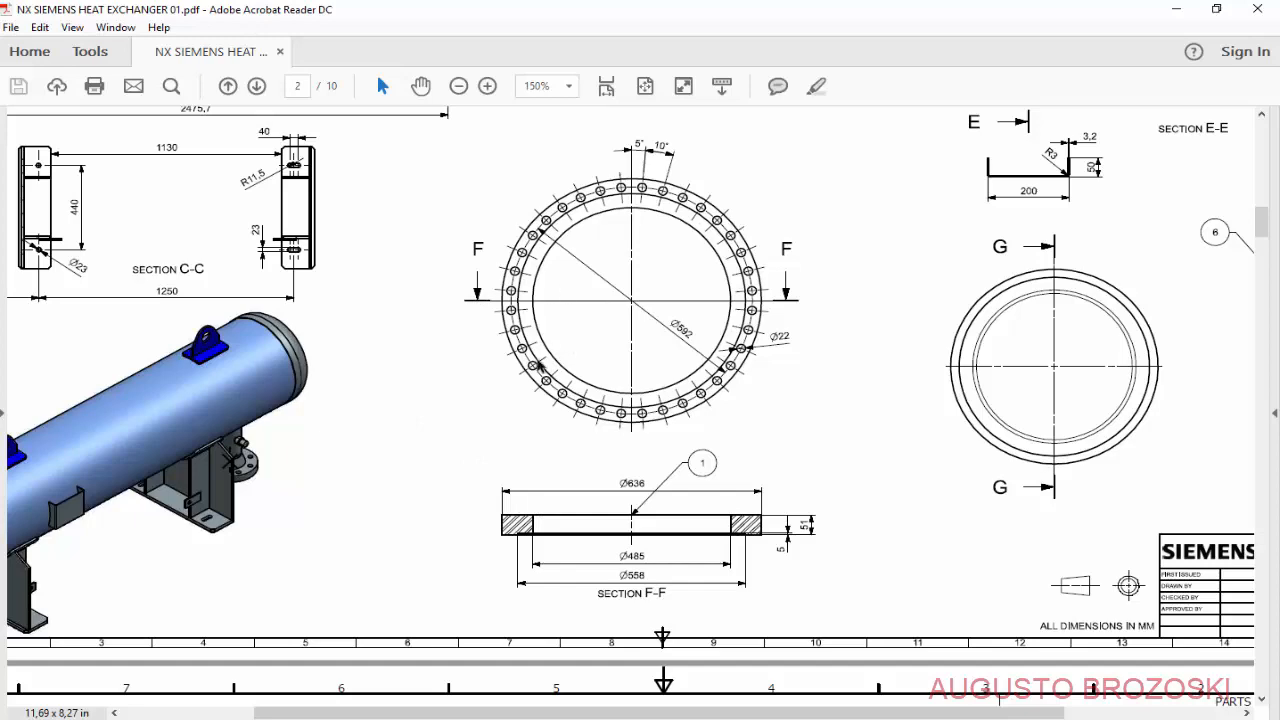
Examine the shell views, part details and flange dimensions on page 2 of the heat exchanger PDF.
scroll(546, 410, "up", 5)
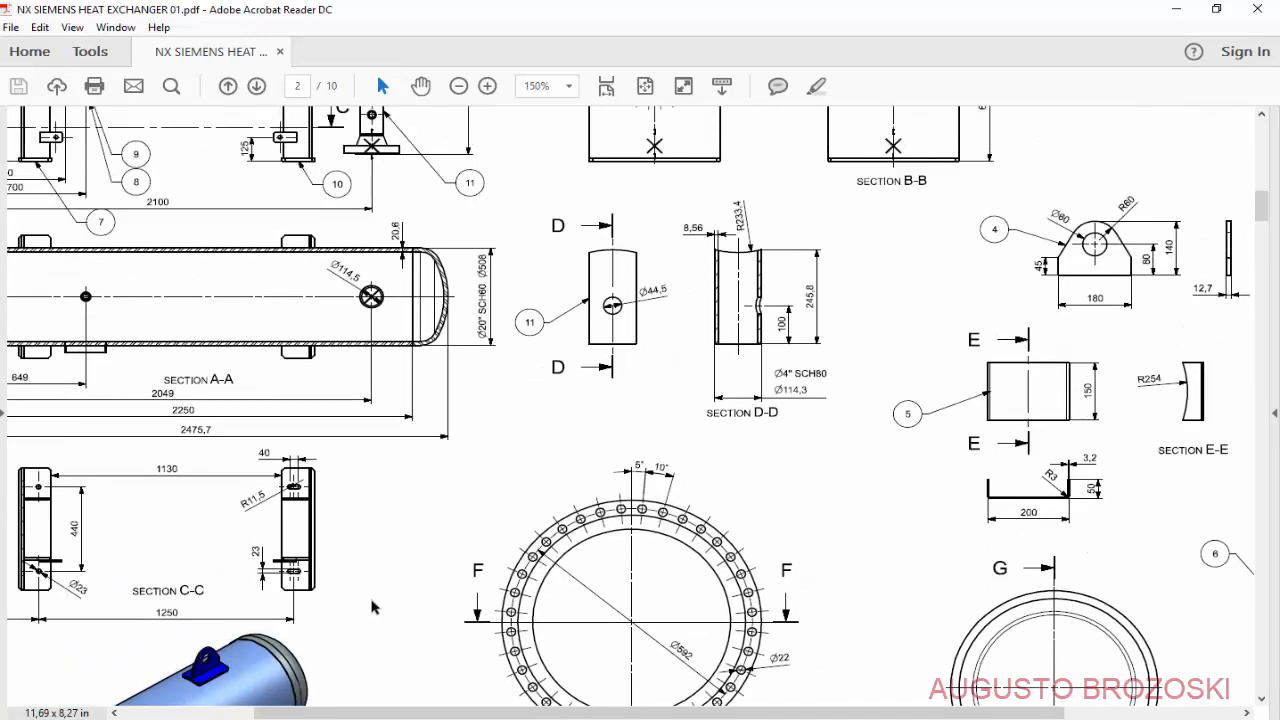
left_click_drag(340, 713, 207, 713)
scroll(108, 363, "up", 3)
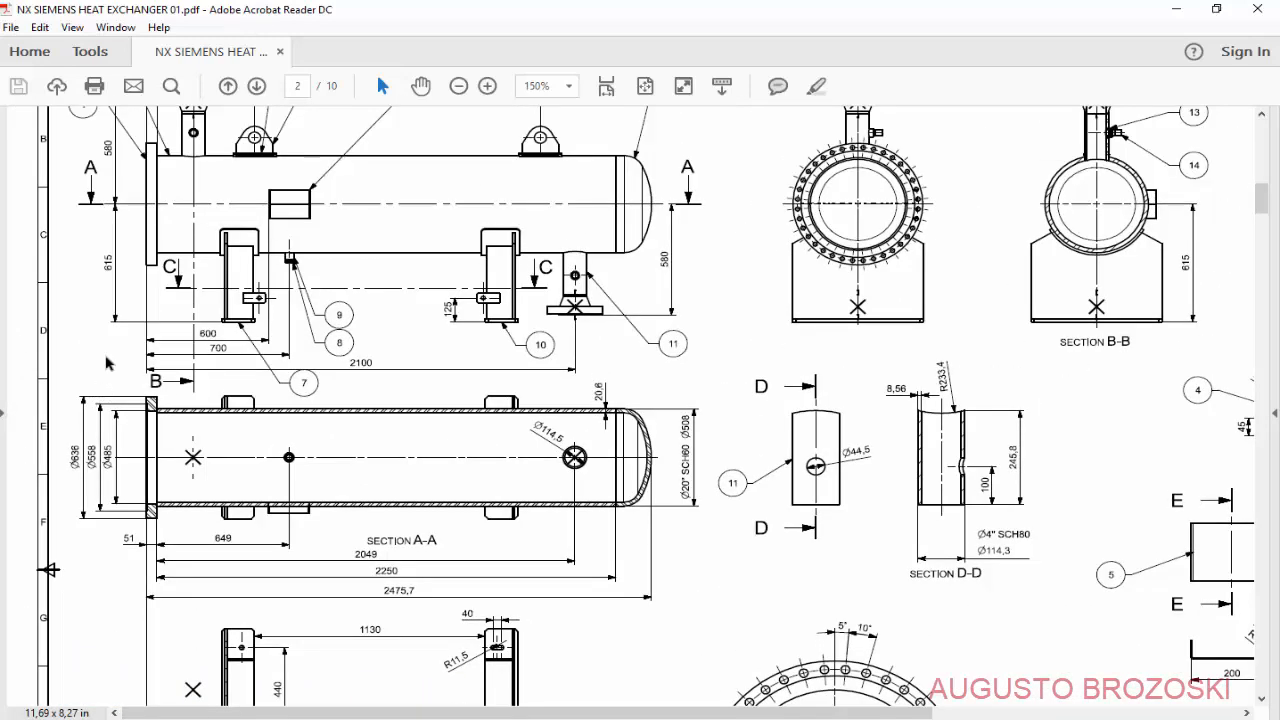
scroll(108, 363, "up", 3)
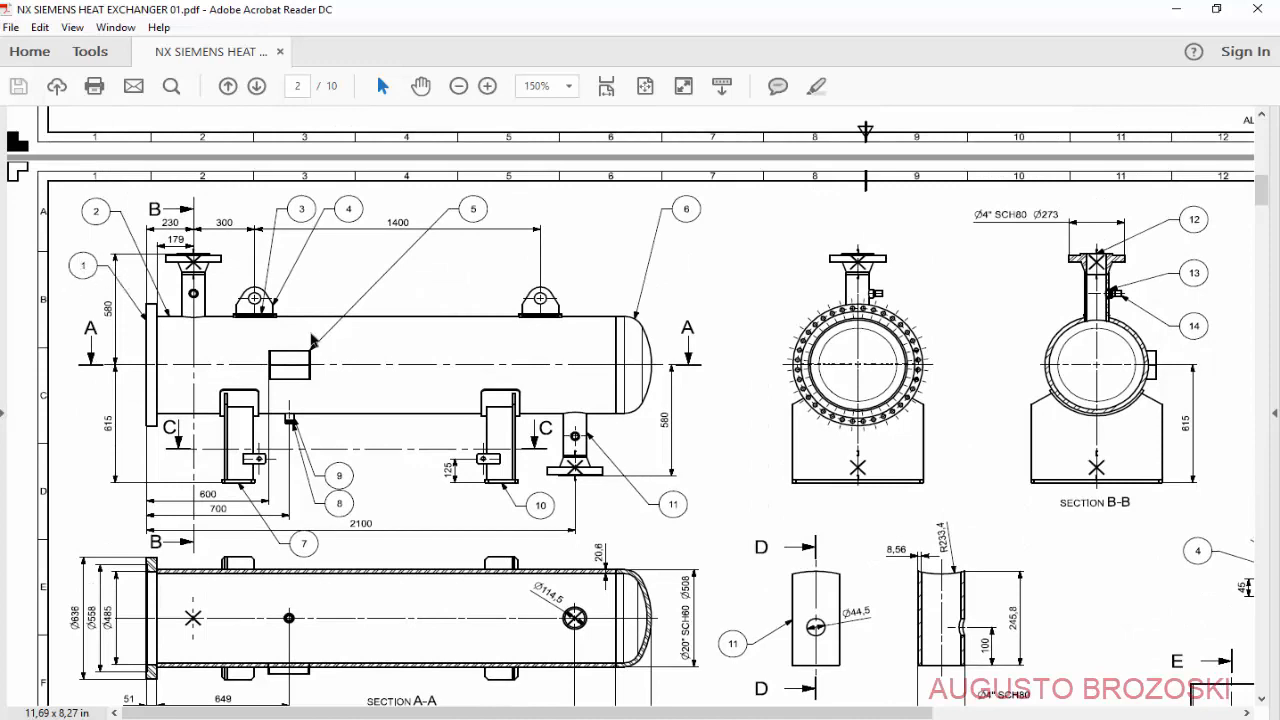
left_click_drag(648, 714, 930, 714)
scroll(547, 450, "down", 10)
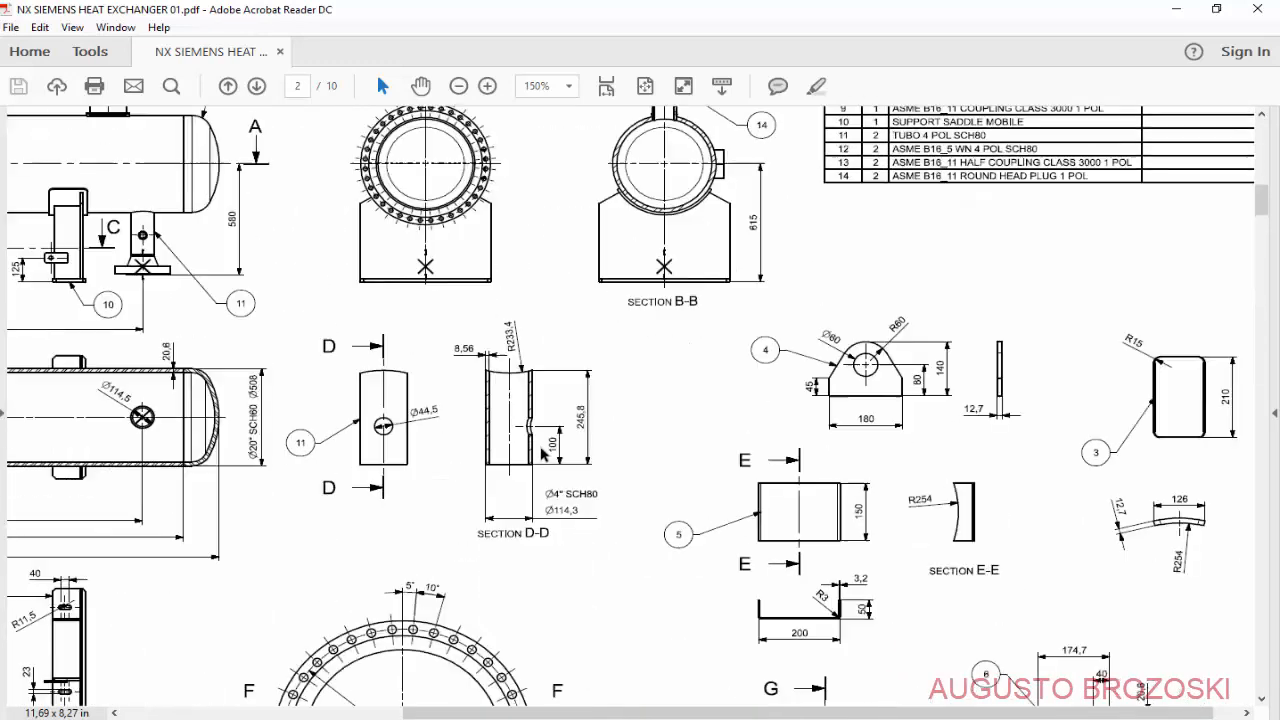
scroll(440, 249, "up", 2)
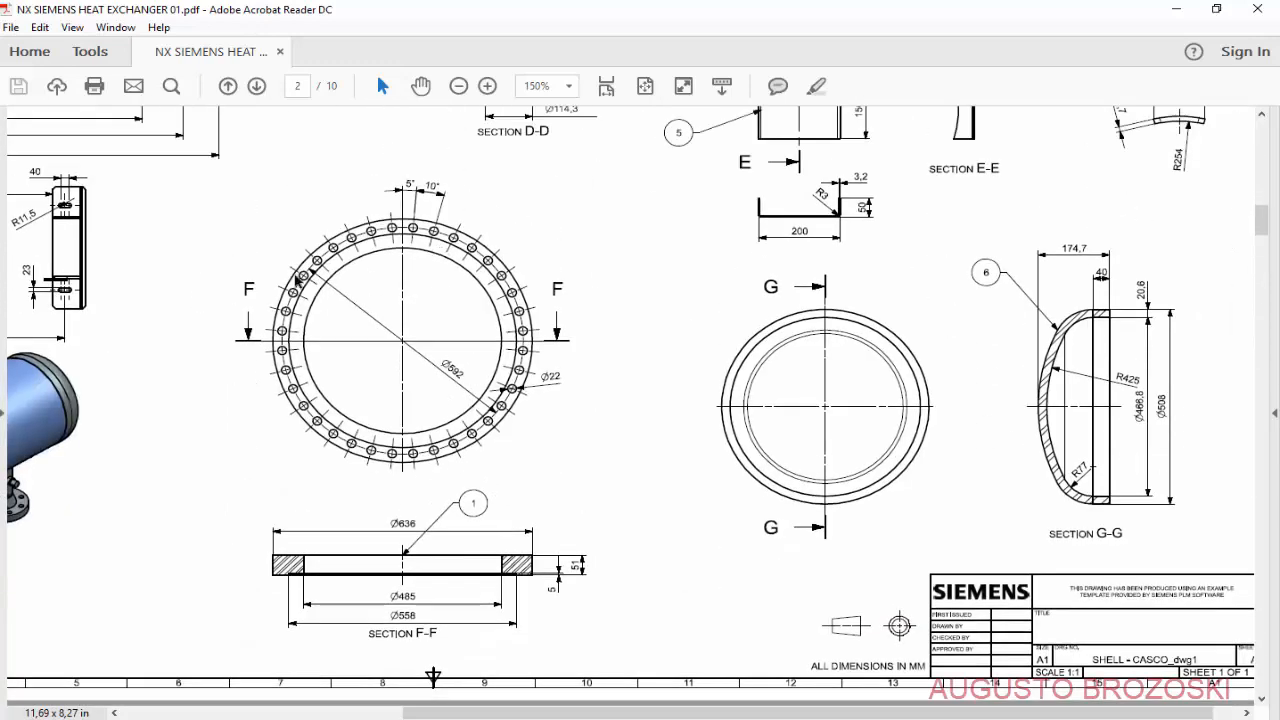
Return to NX and create a new part named Flange do Casco from the millimetre Model template.
left_click(1176, 10)
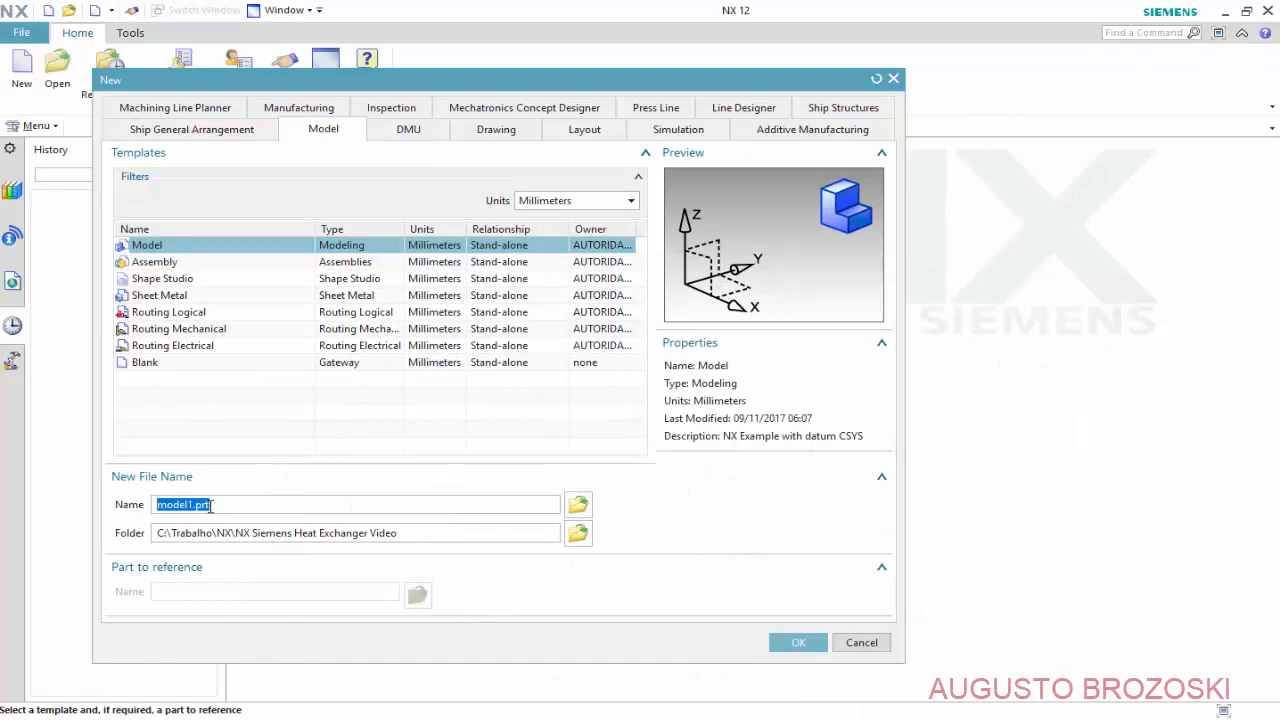
type("Flange do Casco")
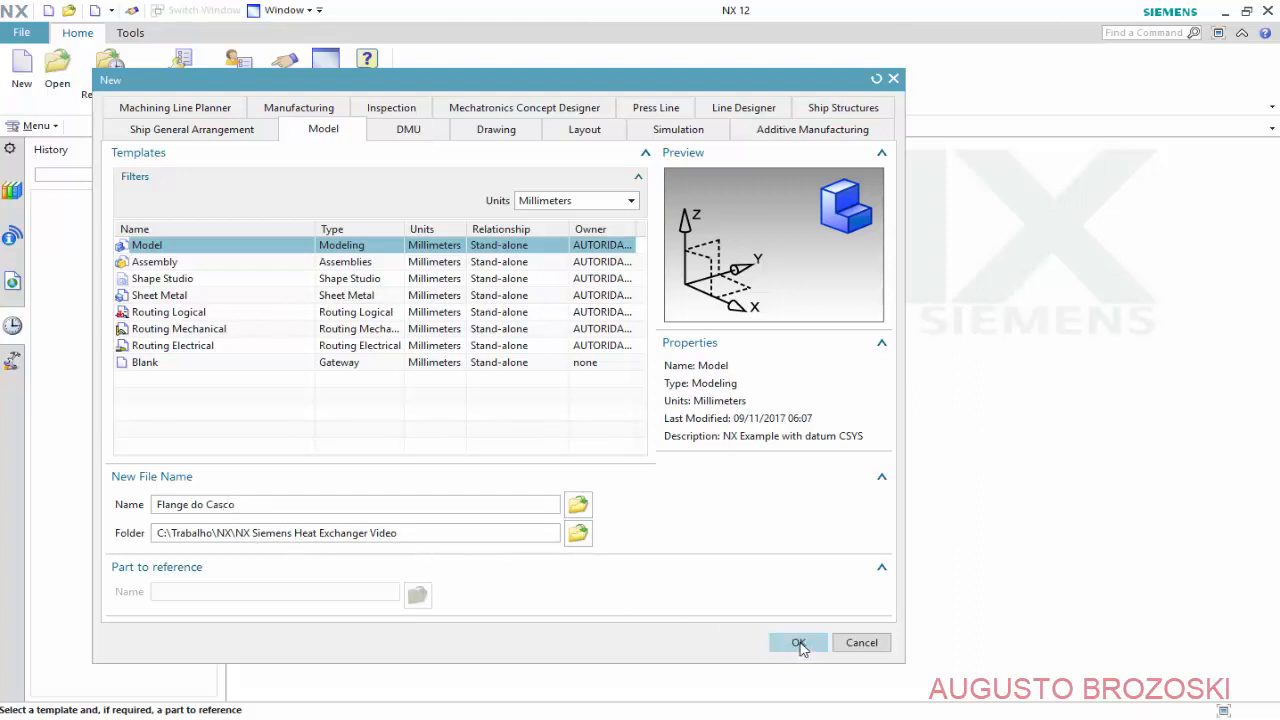
left_click(801, 647)
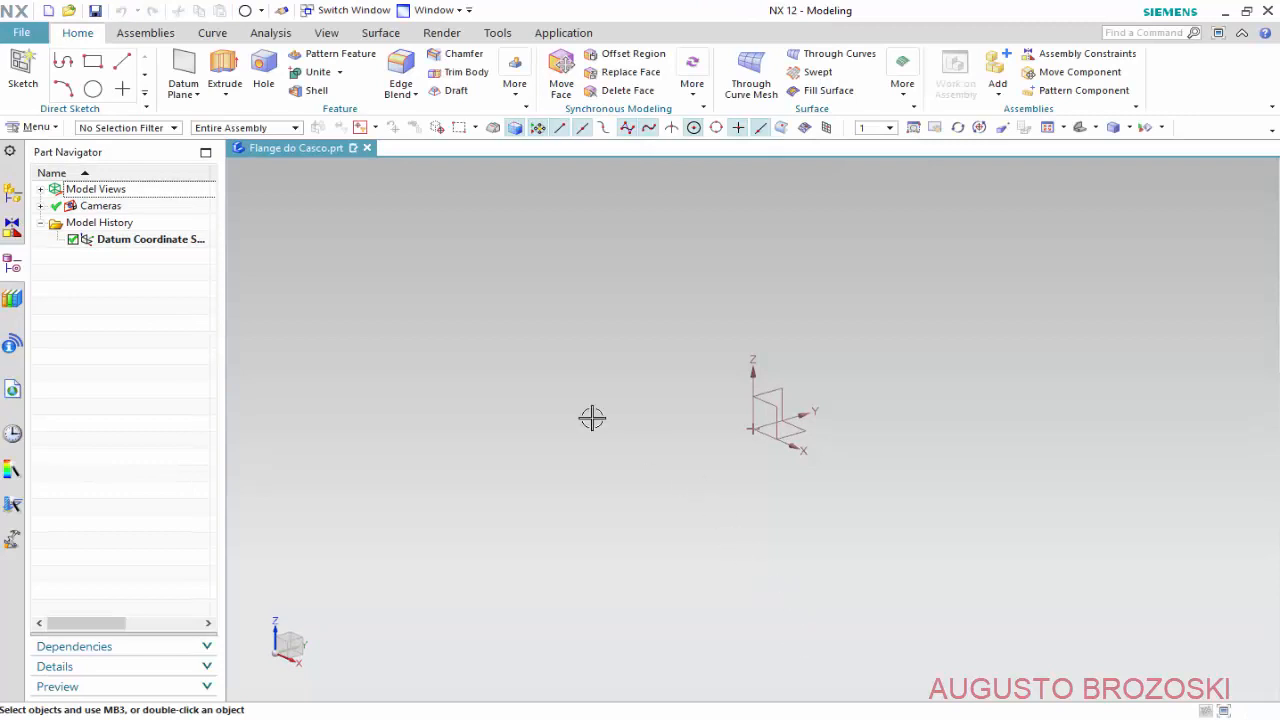
Create a sketch on the XZ plane of the datum coordinate system.
left_click(21, 76)
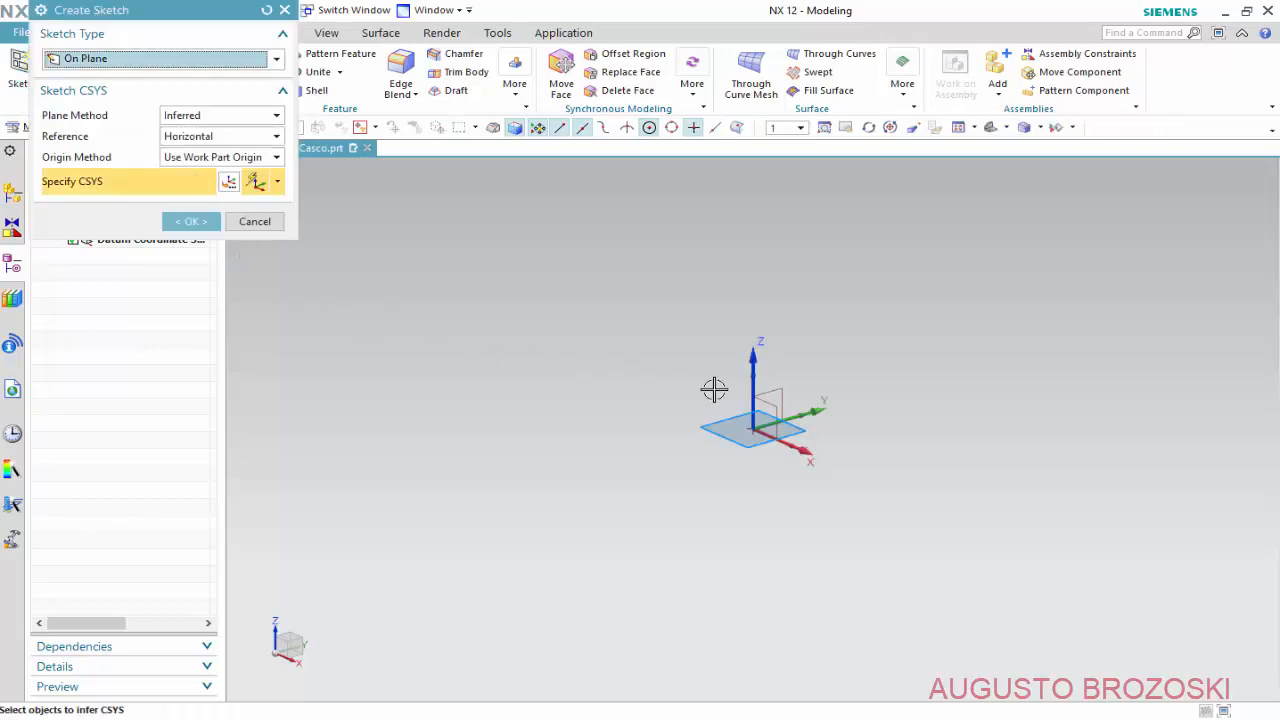
left_click(771, 407)
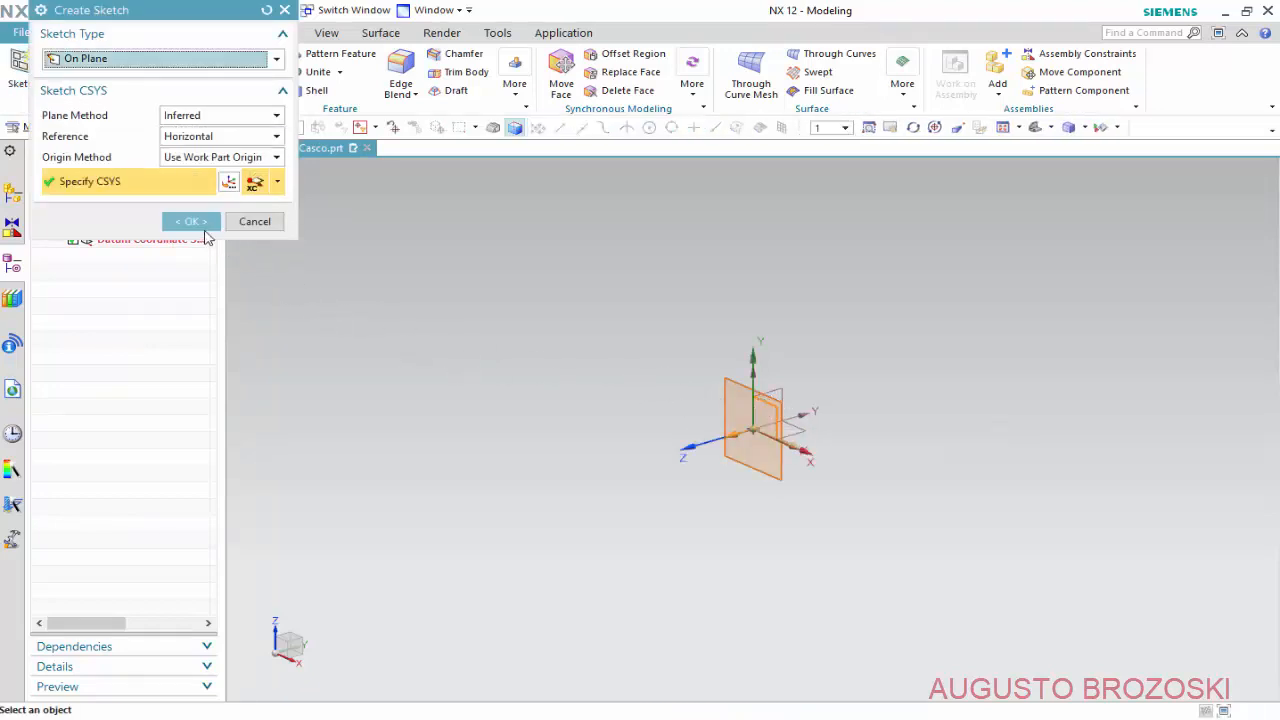
left_click(197, 221)
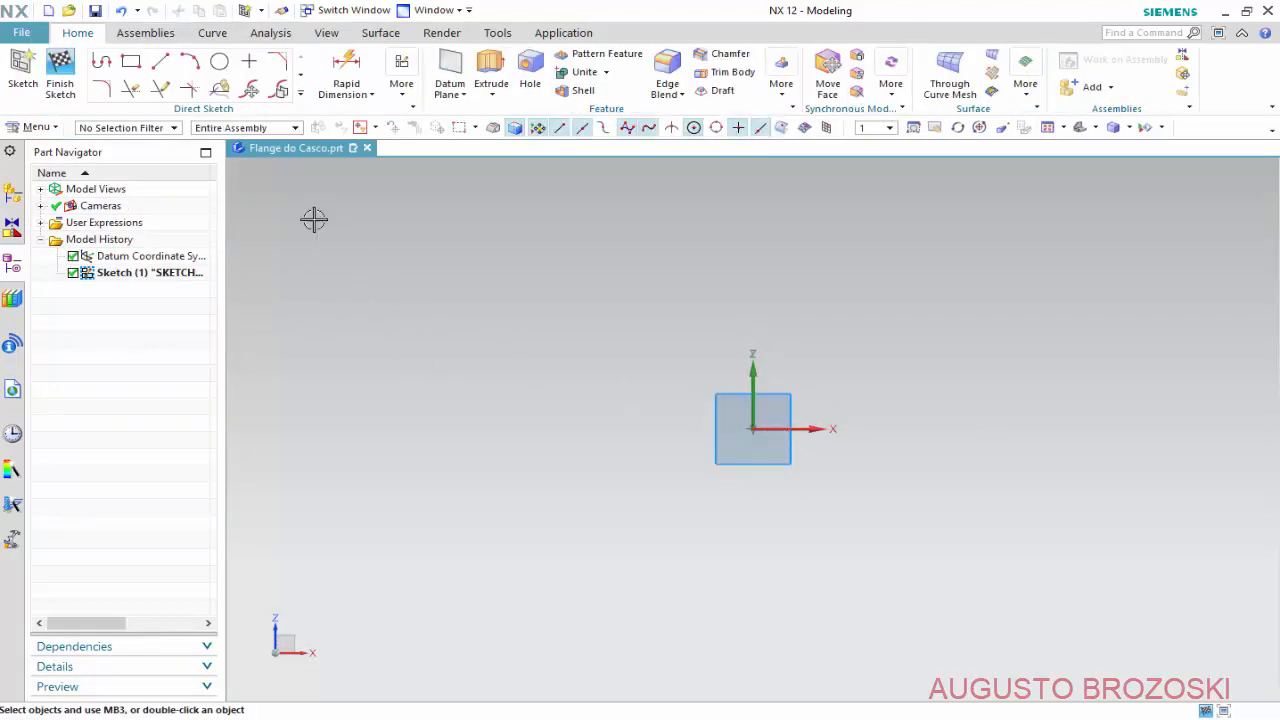
Sketch two concentric circles about 214 mm and 182 mm in diameter at the origin, and place their diameter dimensions diagonally apart.
left_click(219, 61)
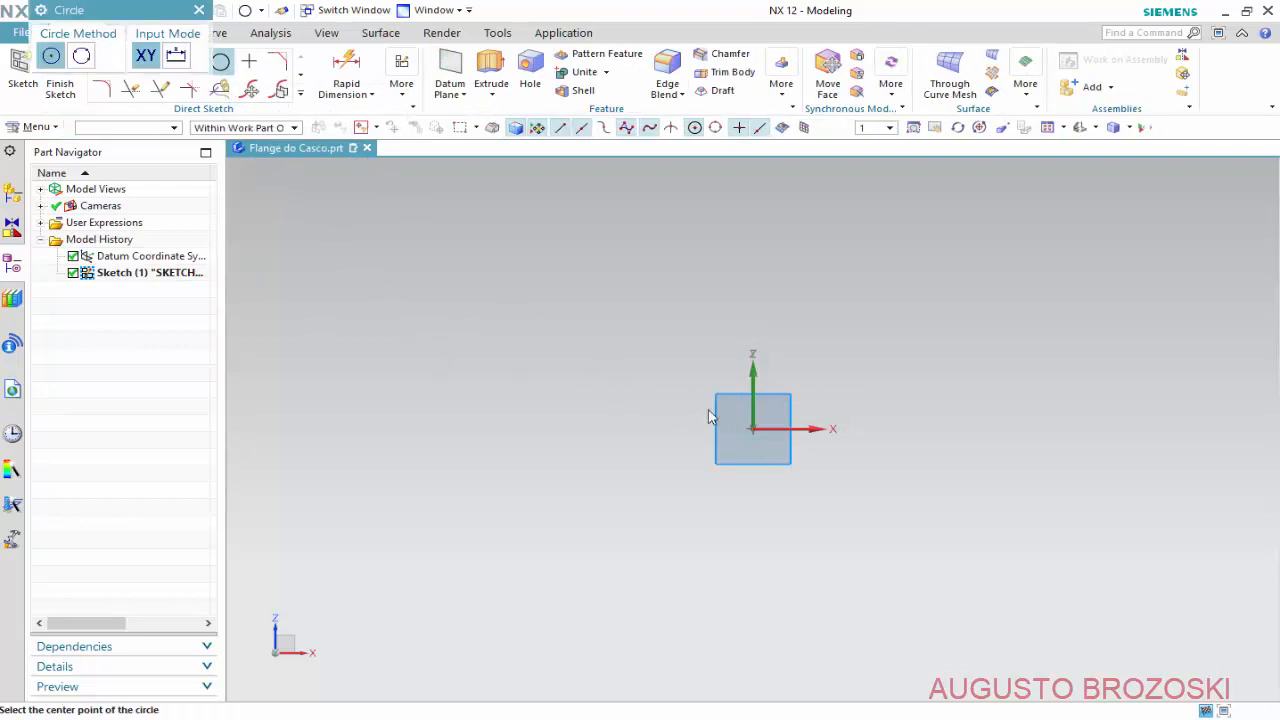
left_click(752, 425)
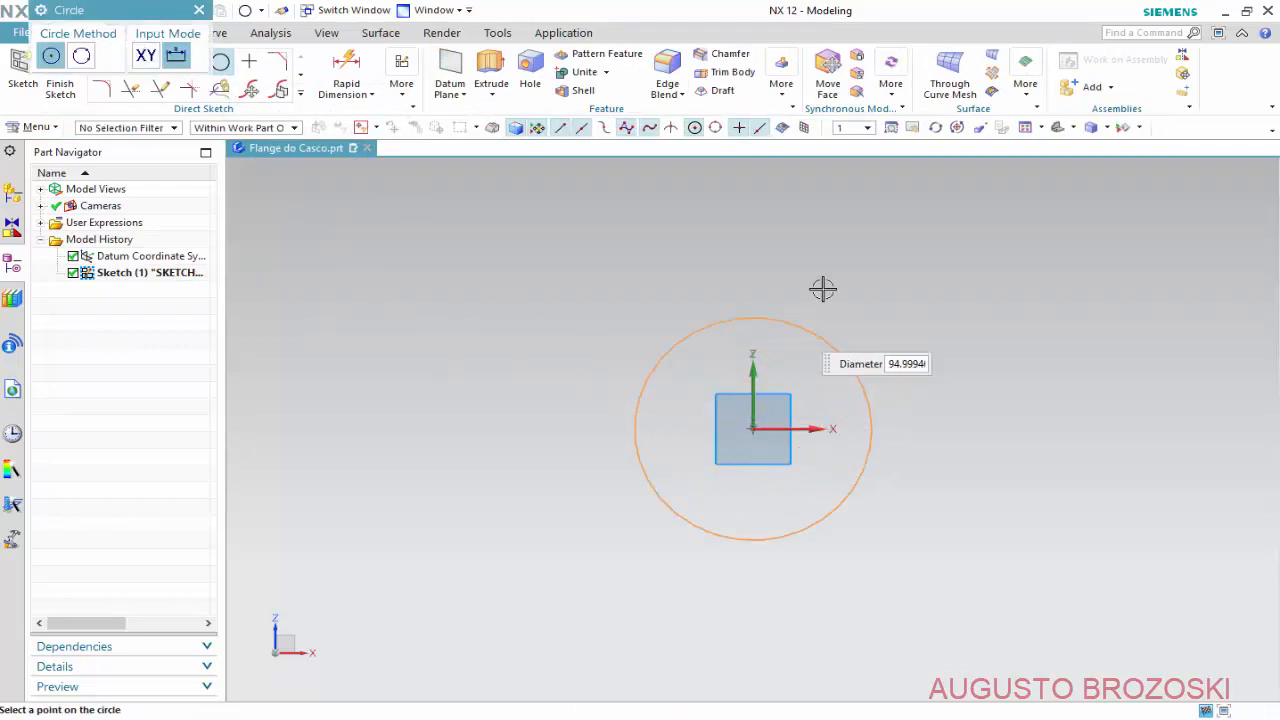
left_click(876, 194)
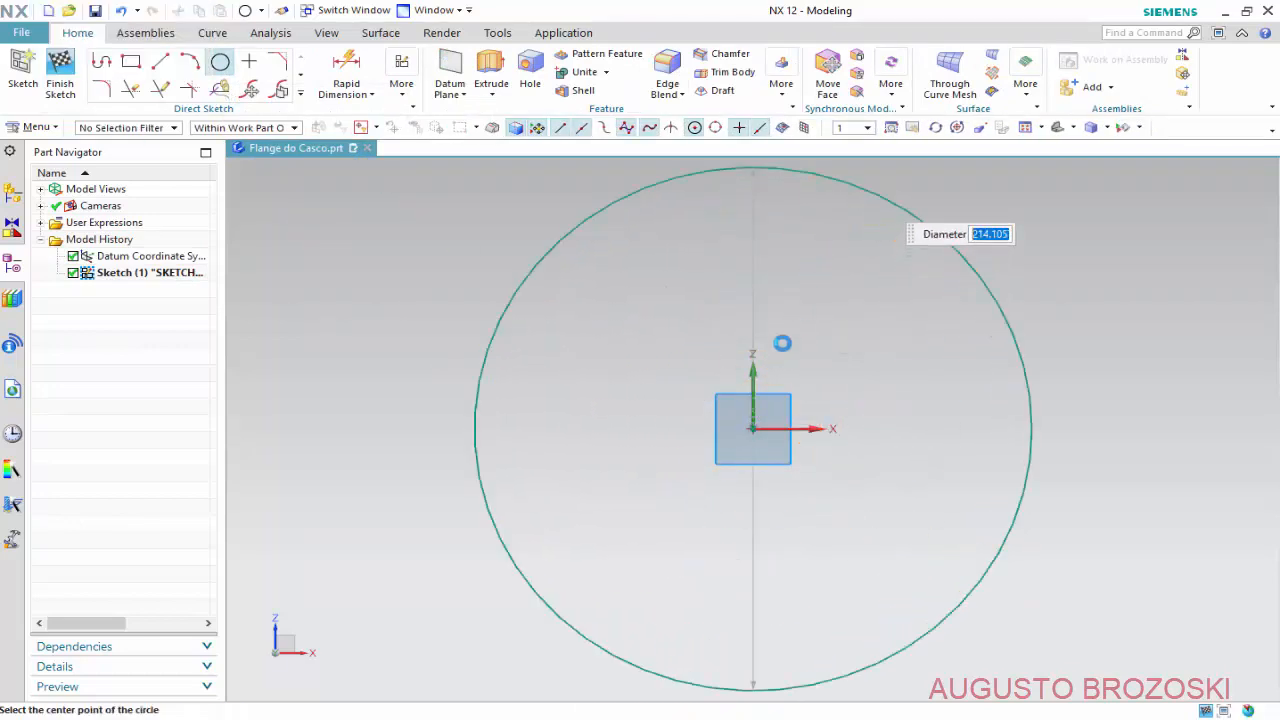
left_click(752, 428)
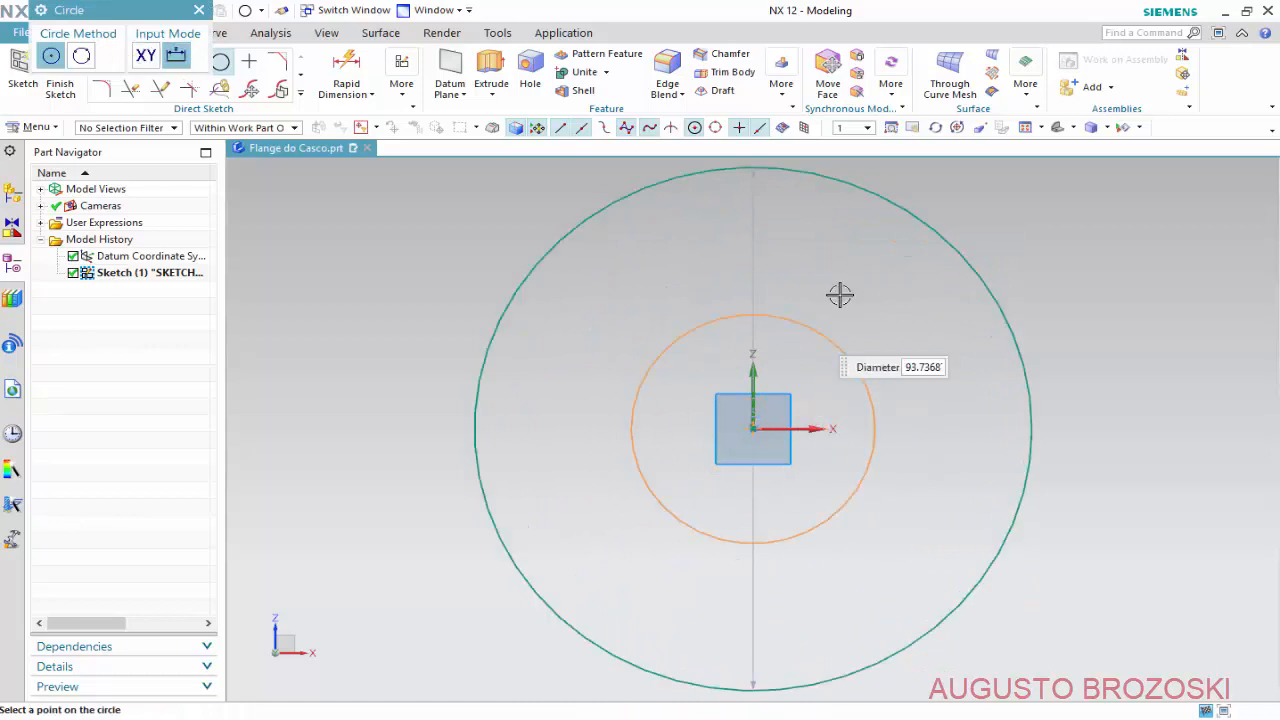
left_click(891, 254)
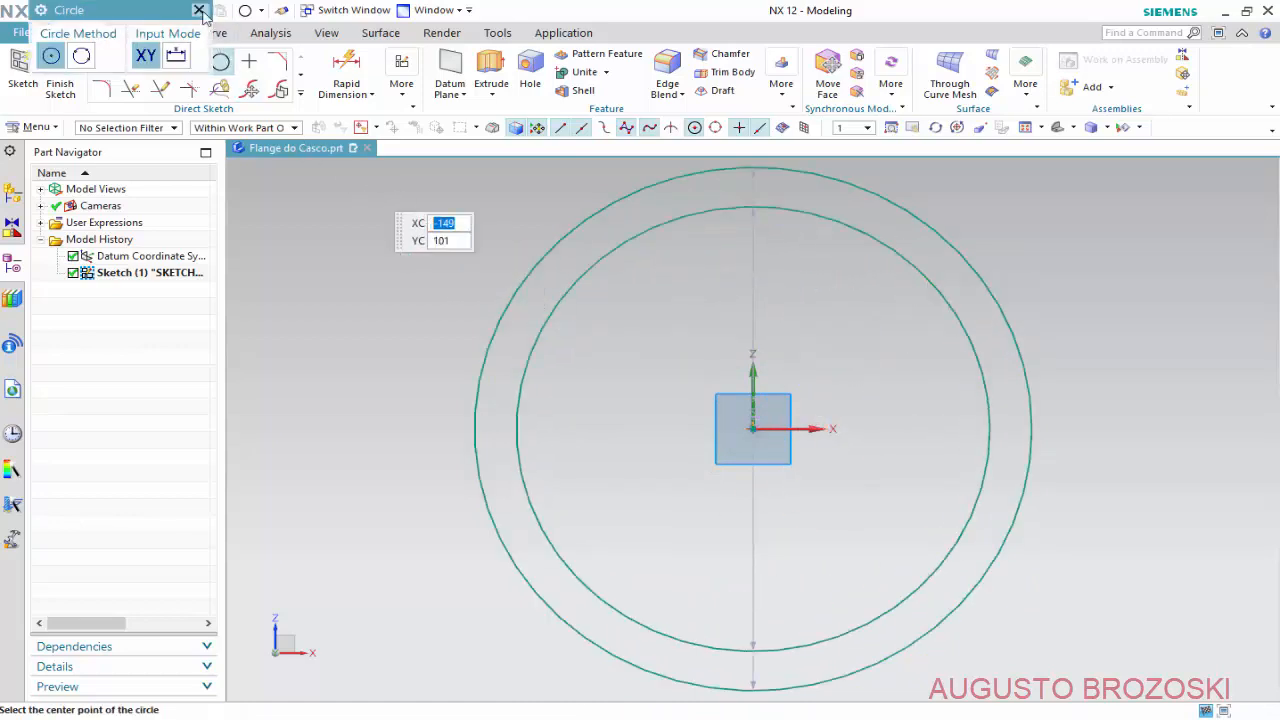
left_click(199, 11)
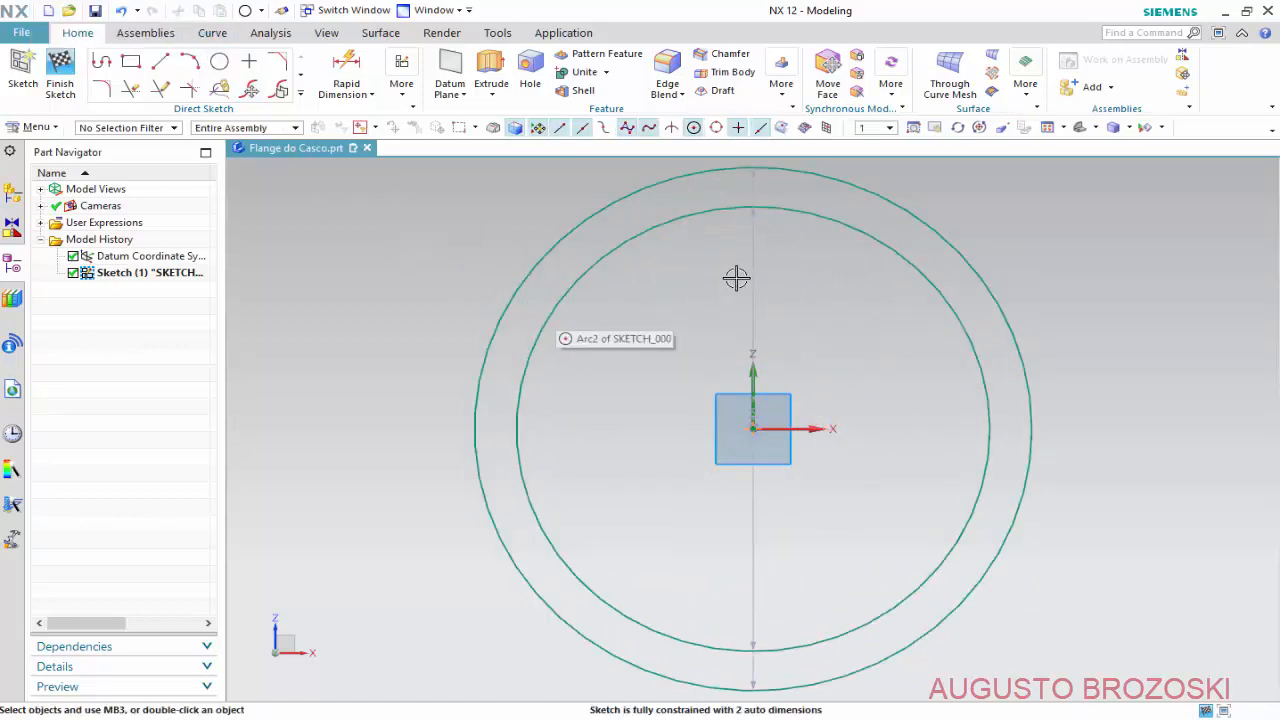
left_click_drag(754, 270, 863, 329)
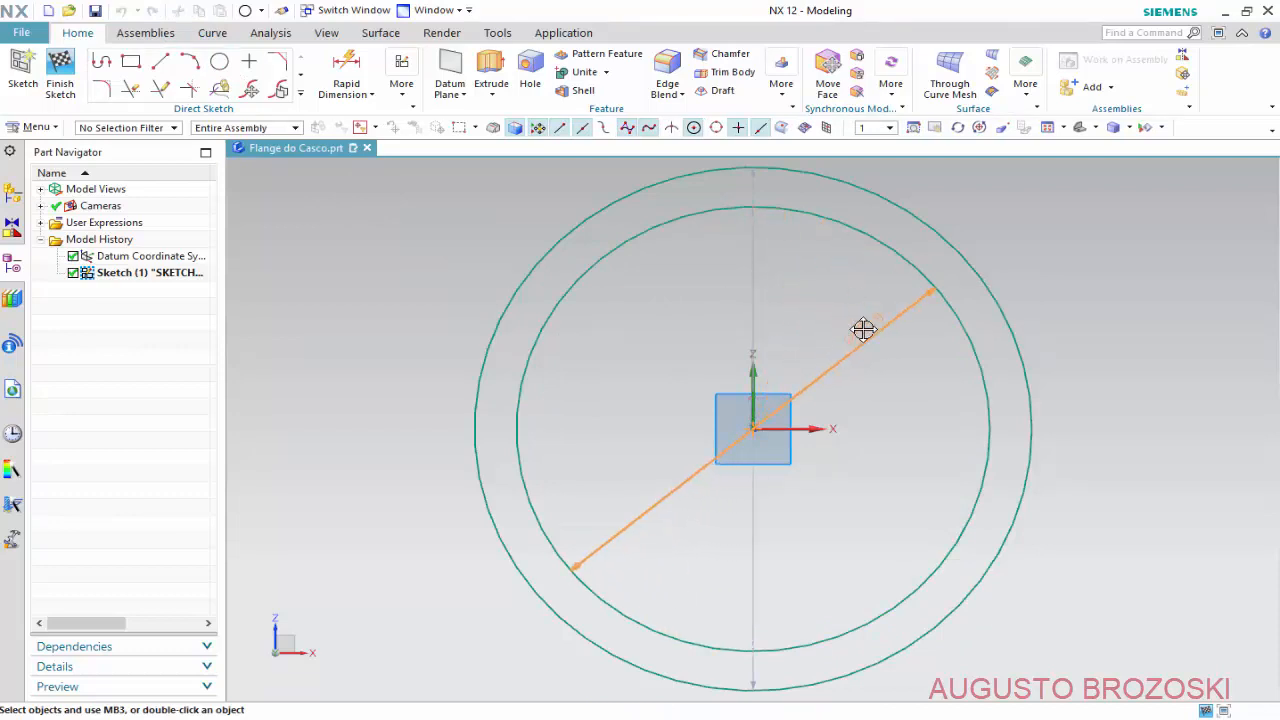
left_click_drag(751, 271, 582, 398)
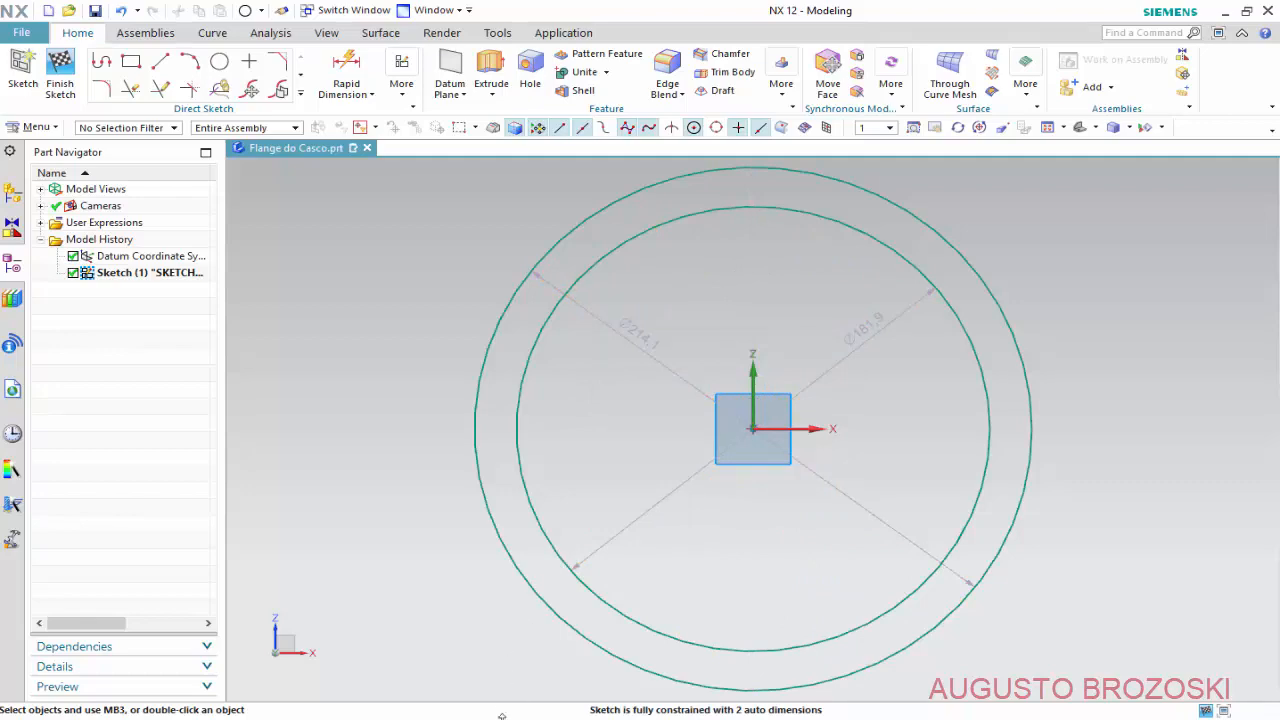
Check the flange's outer diameter in the PDF drawing, and set the outer circle's diameter to 636 mm in the NX sketch.
key("alt+Tab")
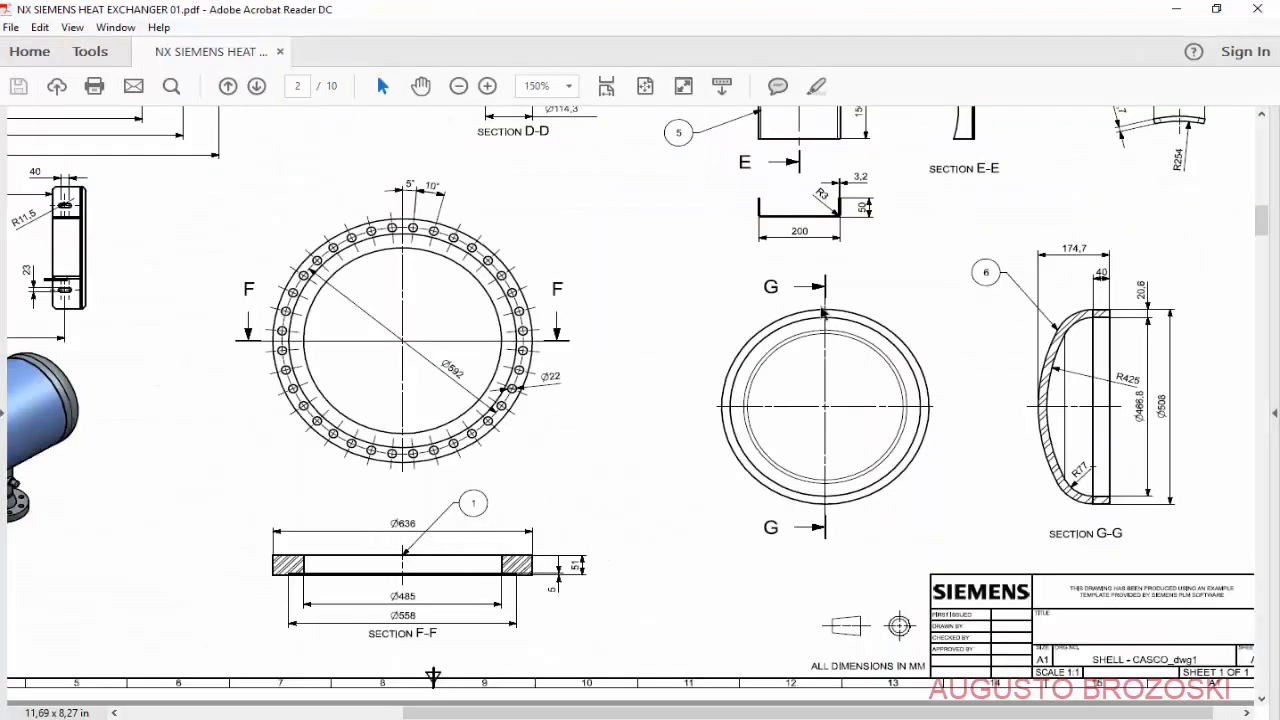
left_click(1176, 10)
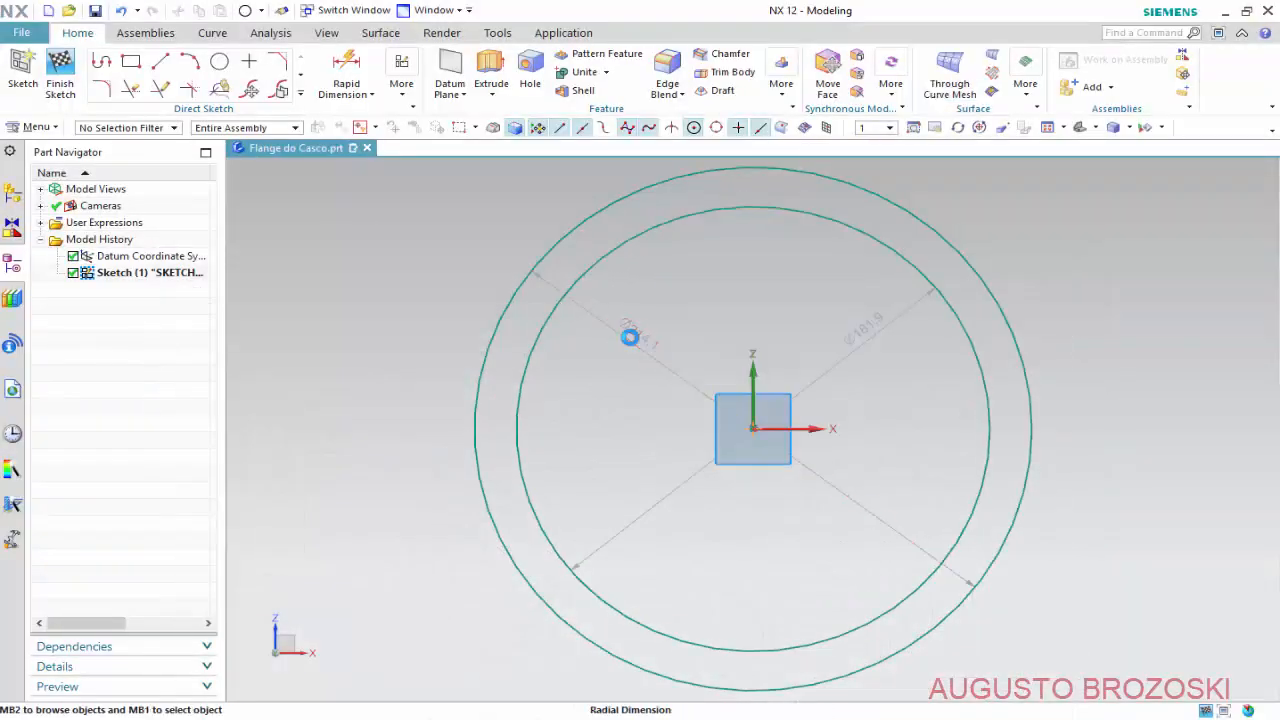
double_click(631, 337)
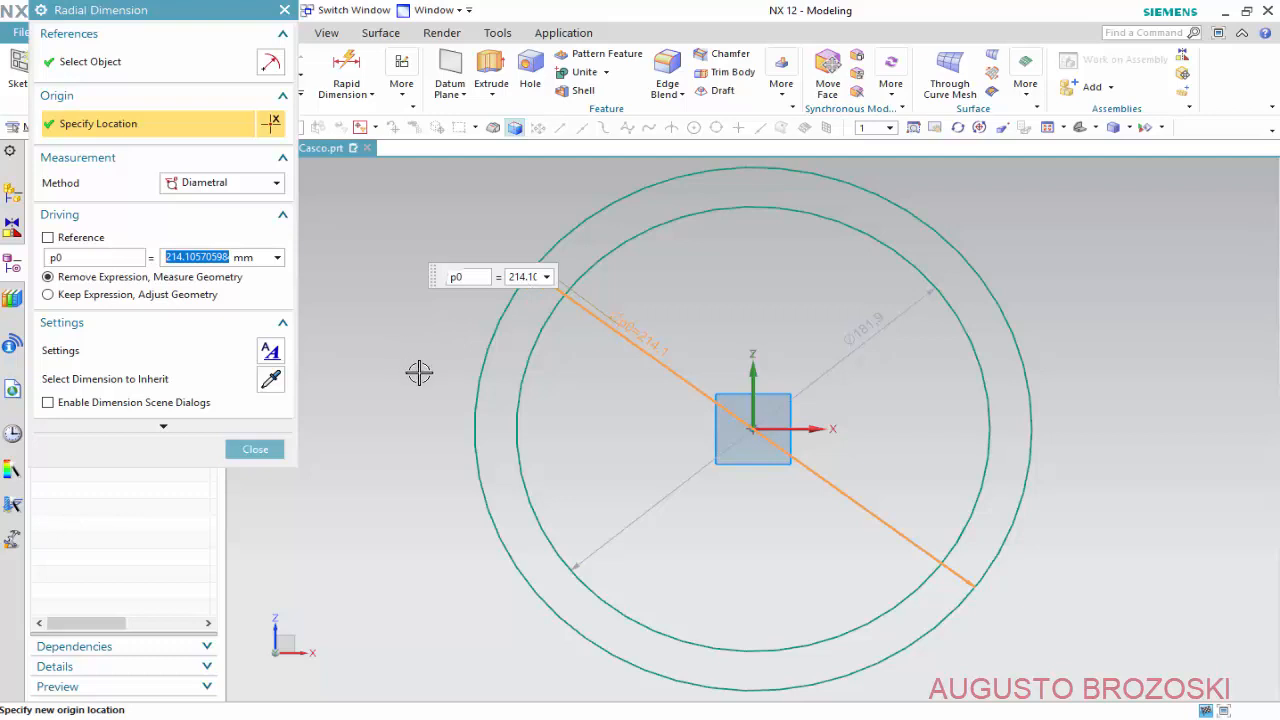
type("636")
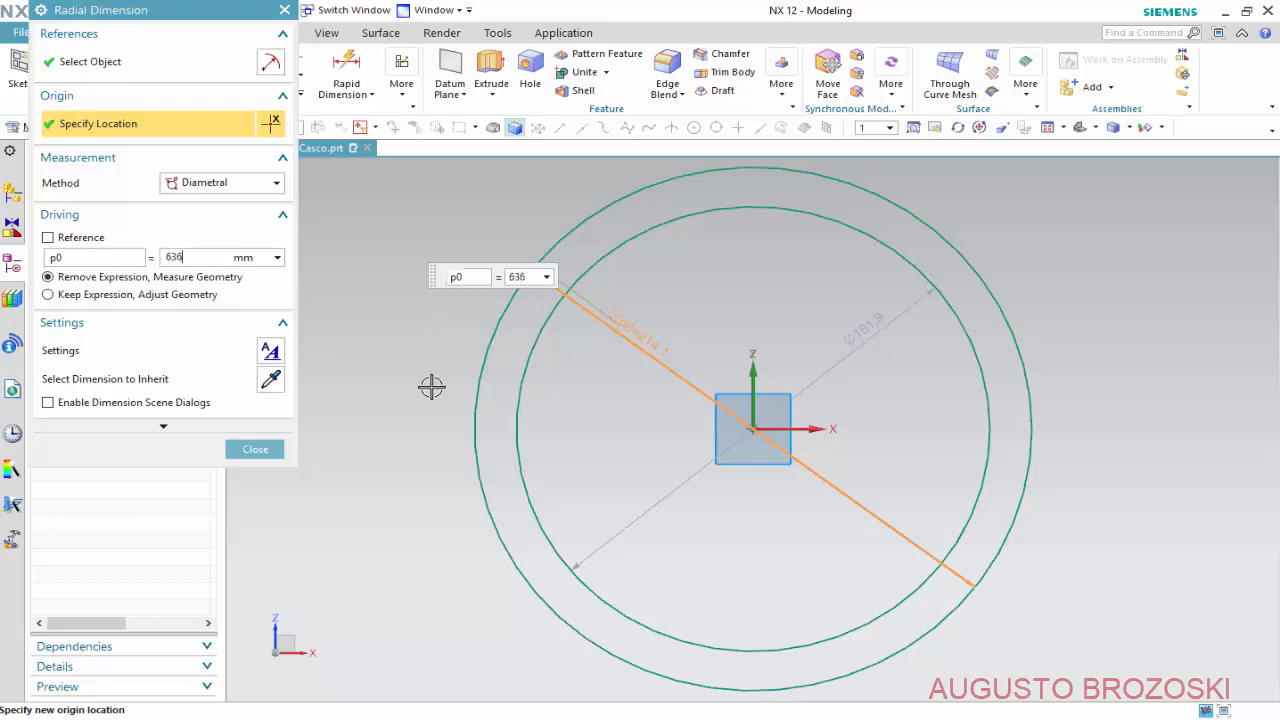
key("Return")
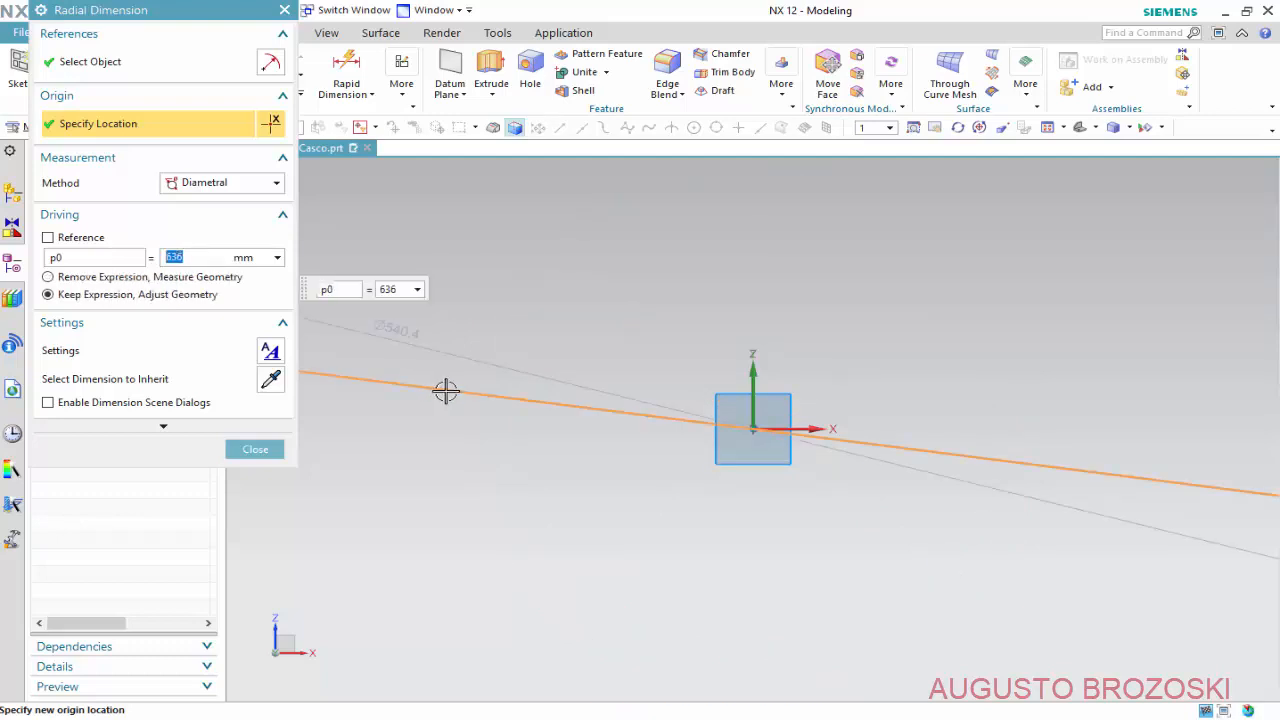
left_click(1047, 127)
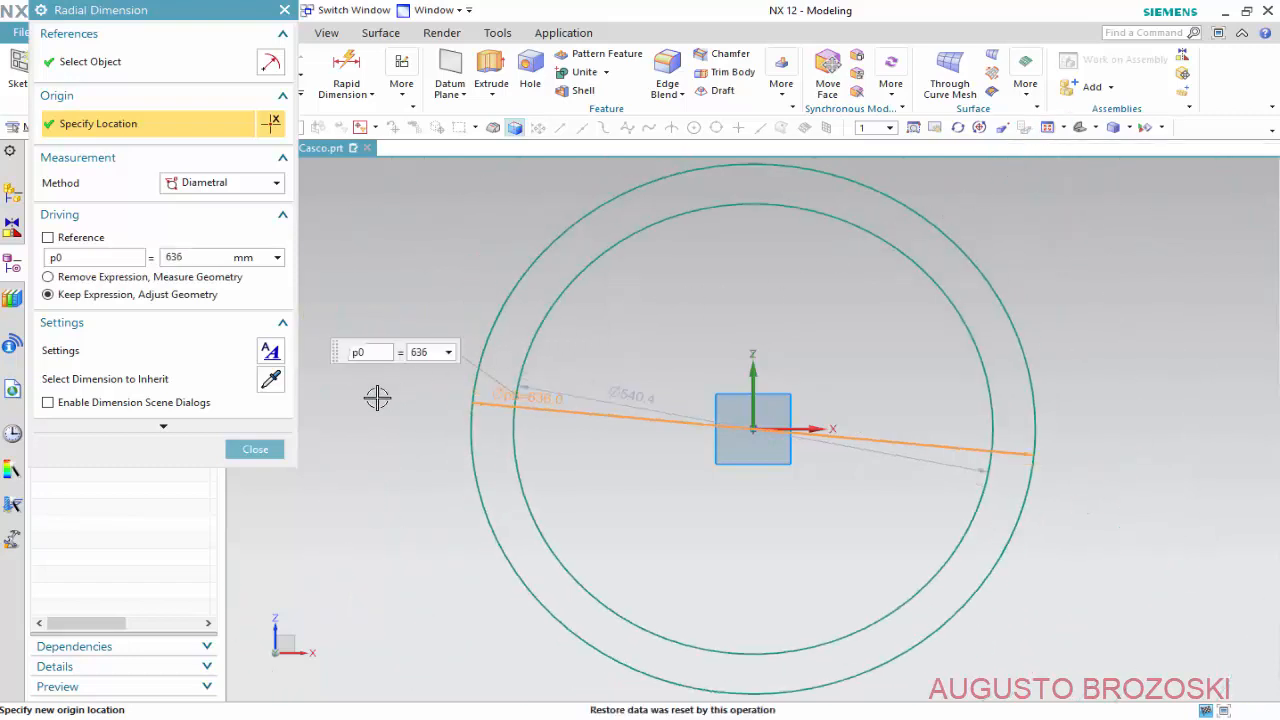
left_click(256, 450)
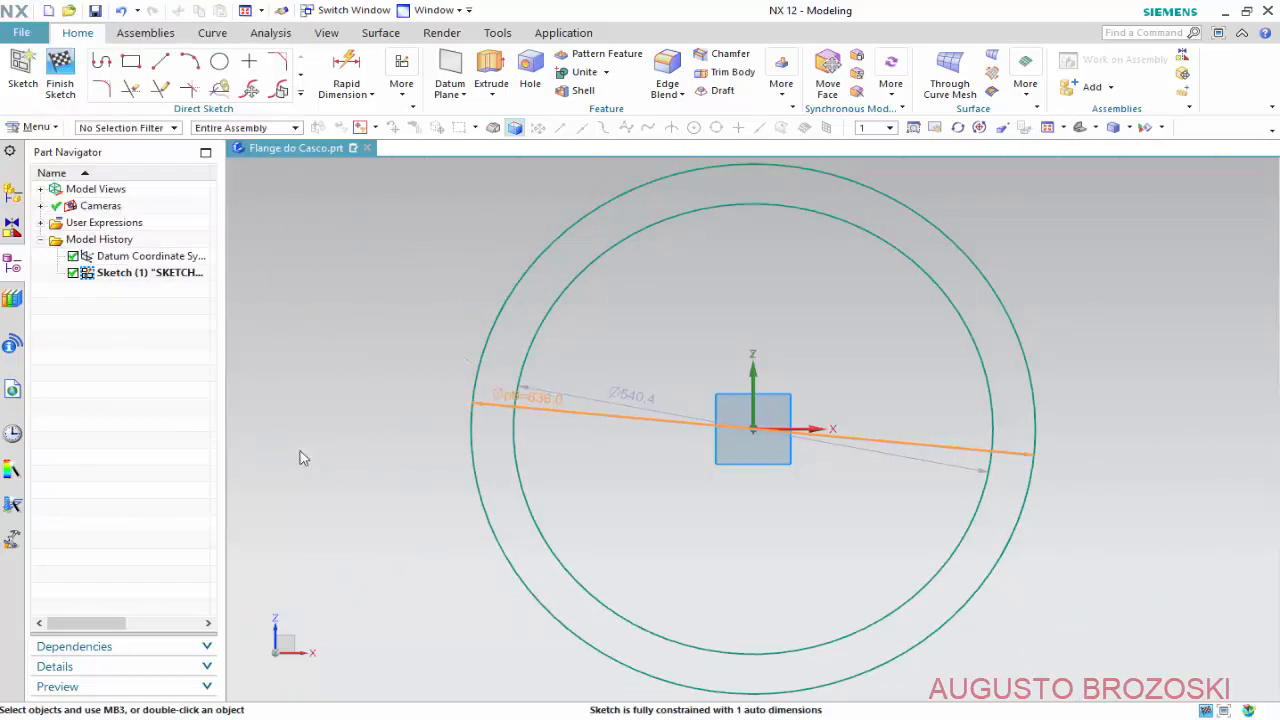
Reposition the inner circle's diameter dimension, set it to 485 mm, and check the flange section in the PDF drawing.
left_click_drag(624, 396, 690, 340)
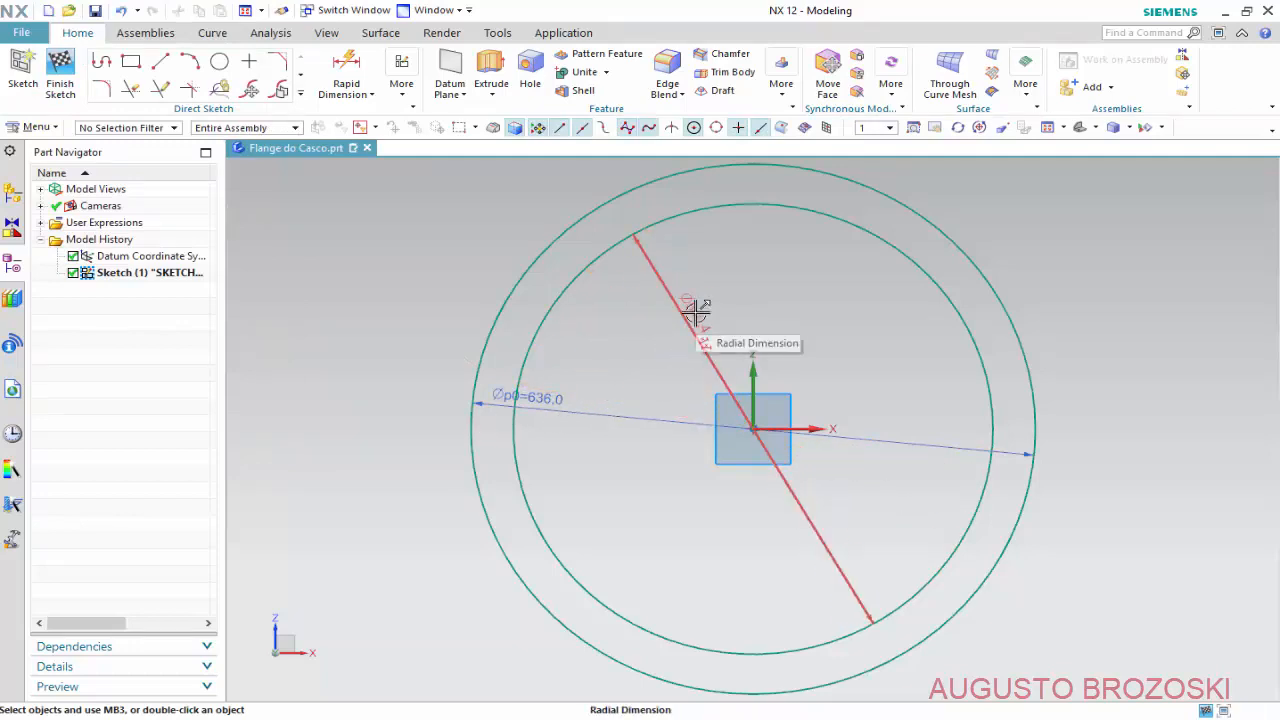
left_click(694, 311)
double_click(694, 311)
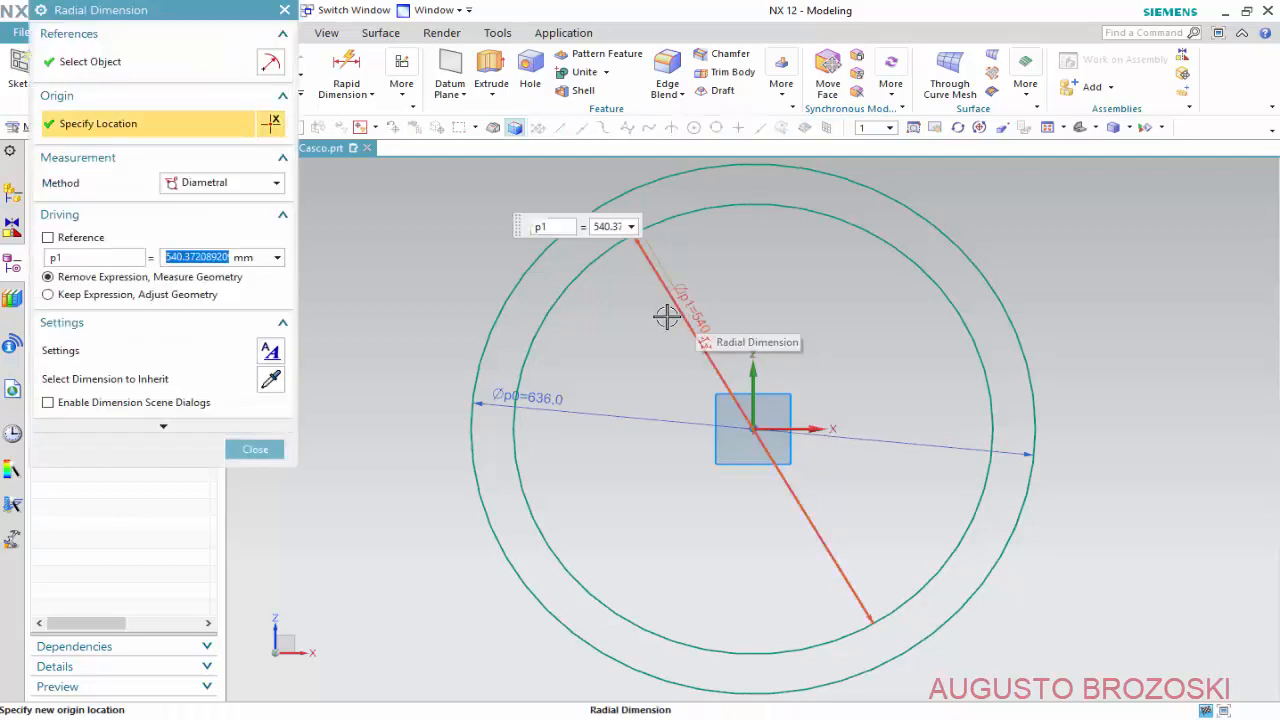
type("485")
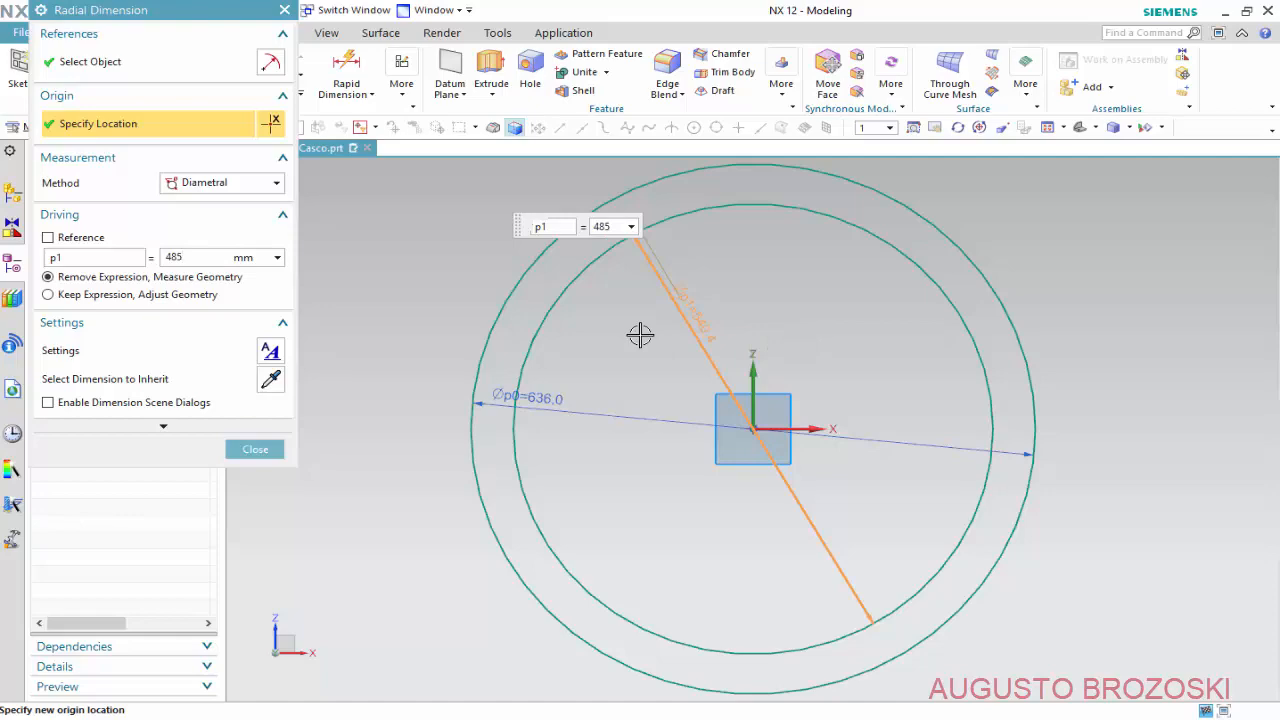
key("Return")
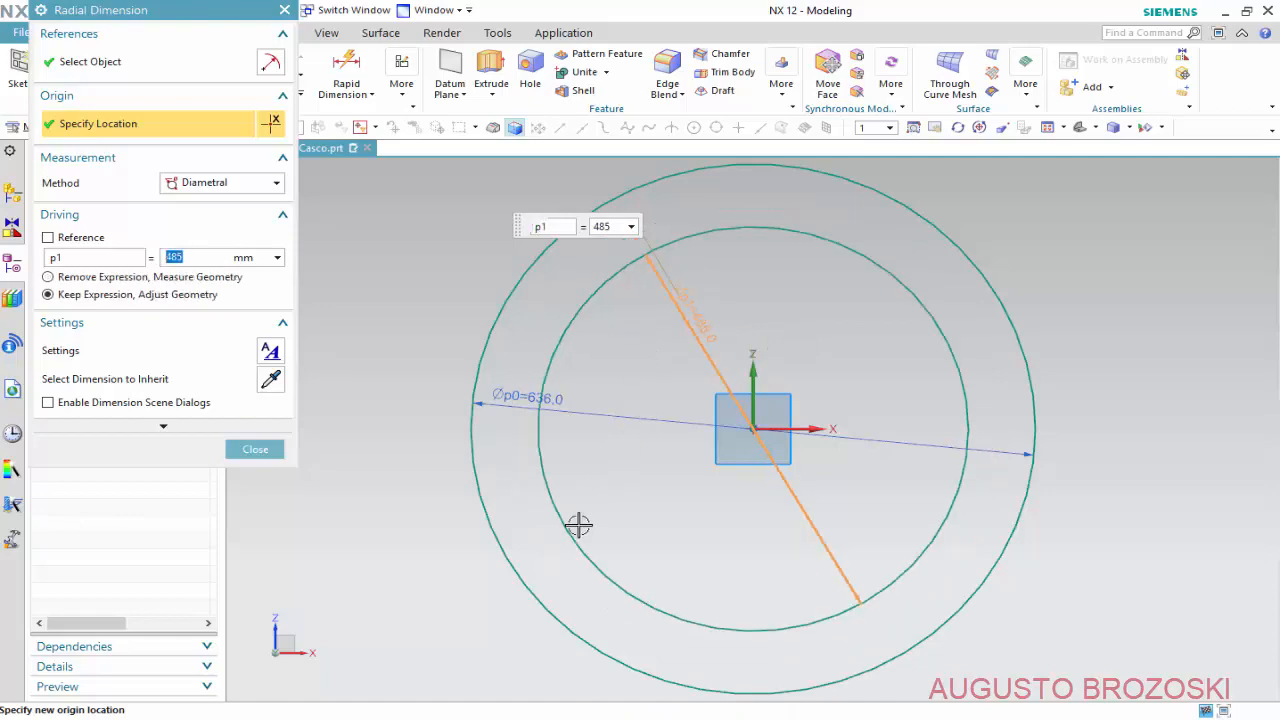
key("alt+Tab")
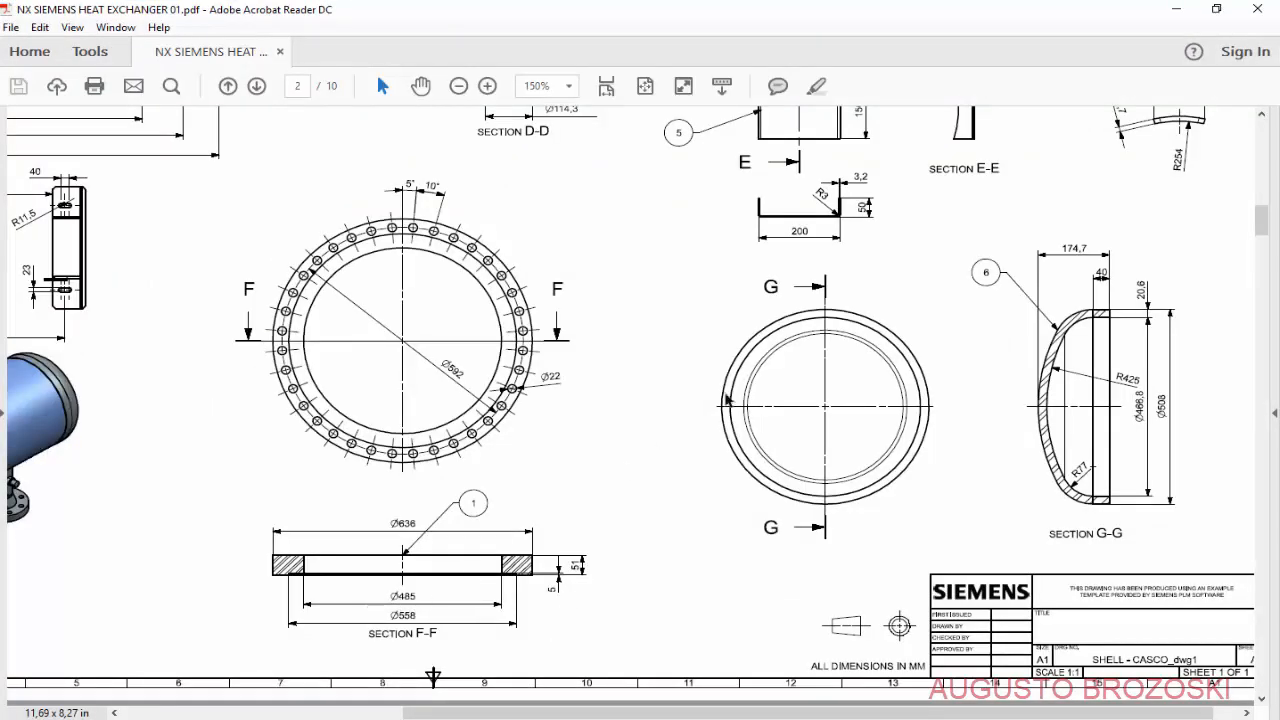
left_click(1177, 9)
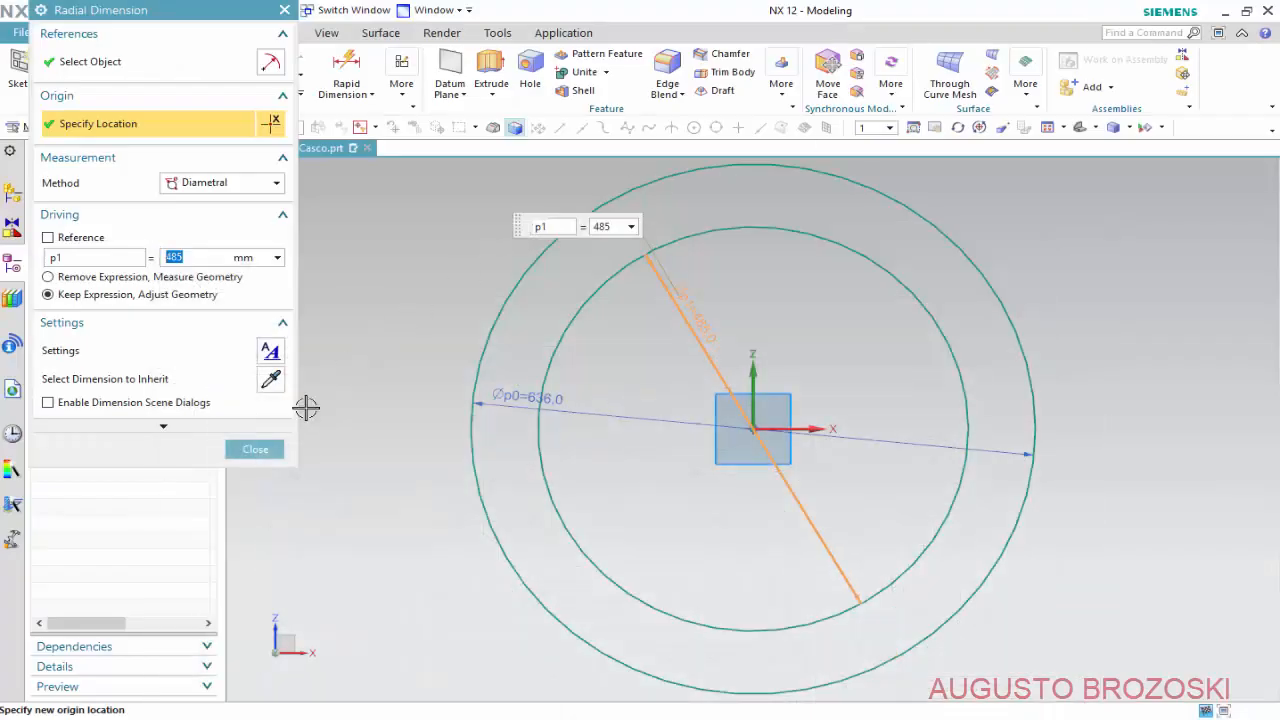
left_click(271, 455)
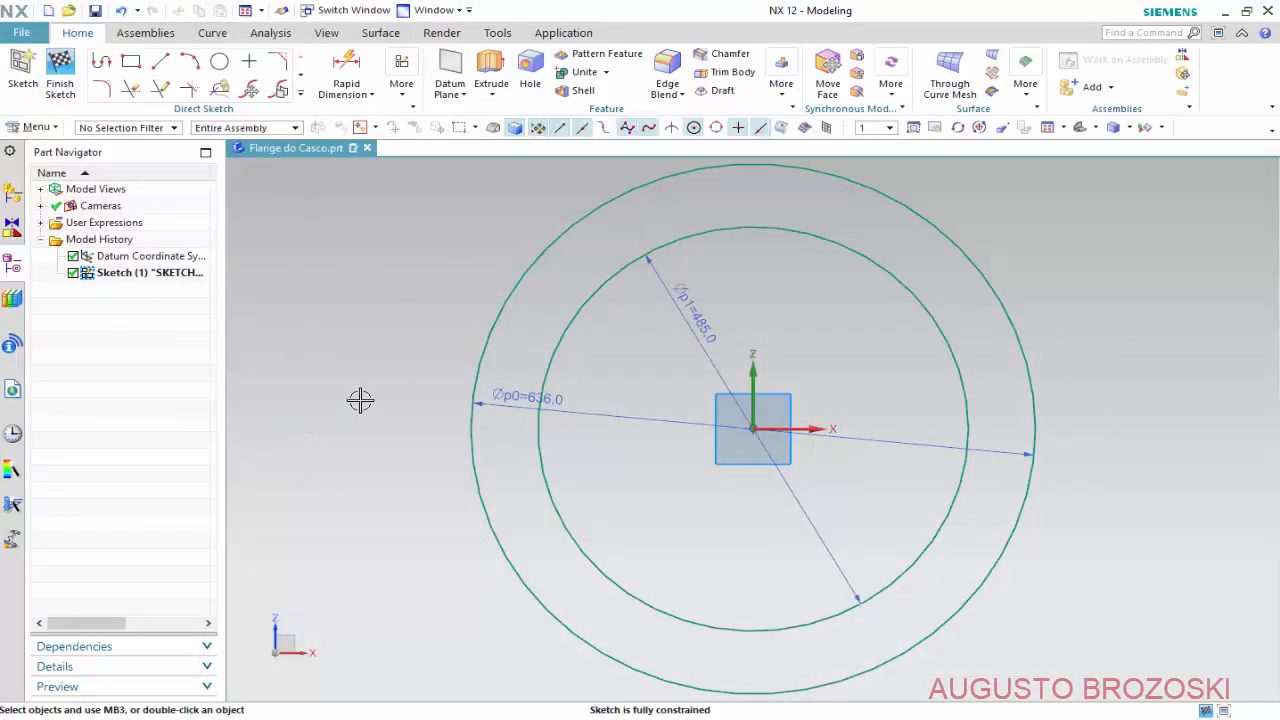
Finish the sketch and extrude both circles symmetrically with a distance of 25.5 mm, checking the thickness in the PDF drawing.
left_click(63, 77)
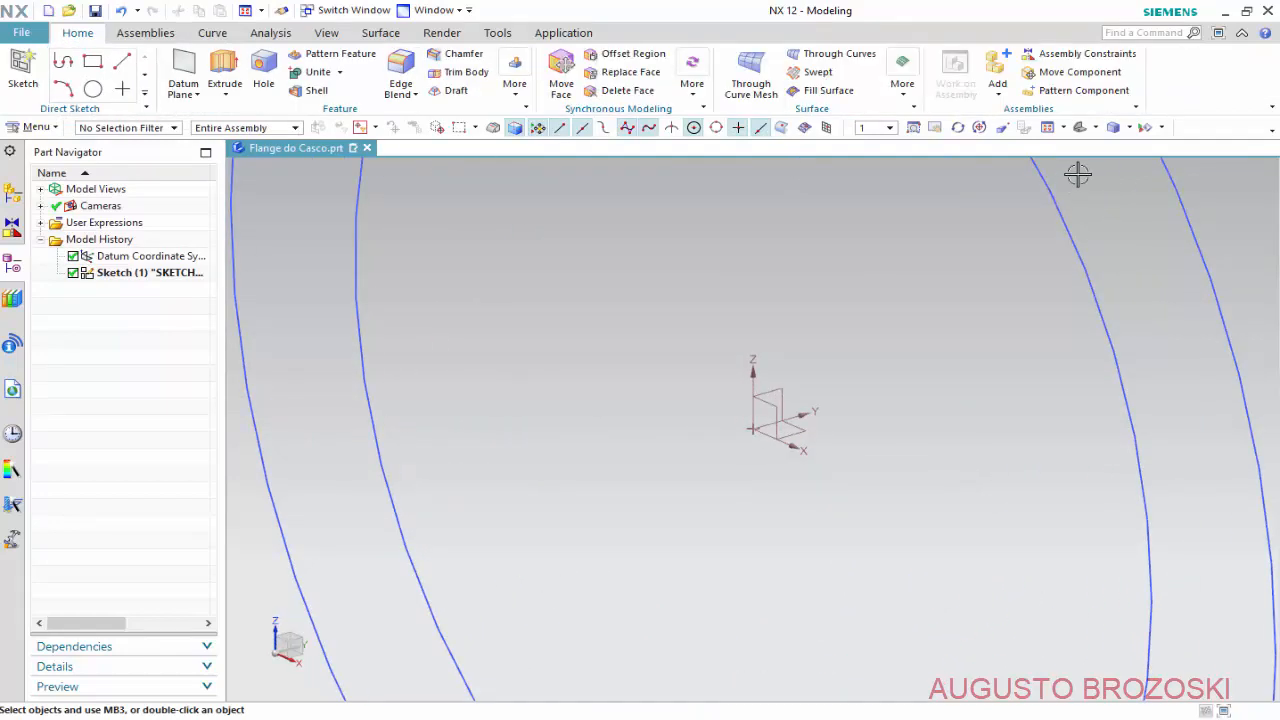
left_click(1079, 129)
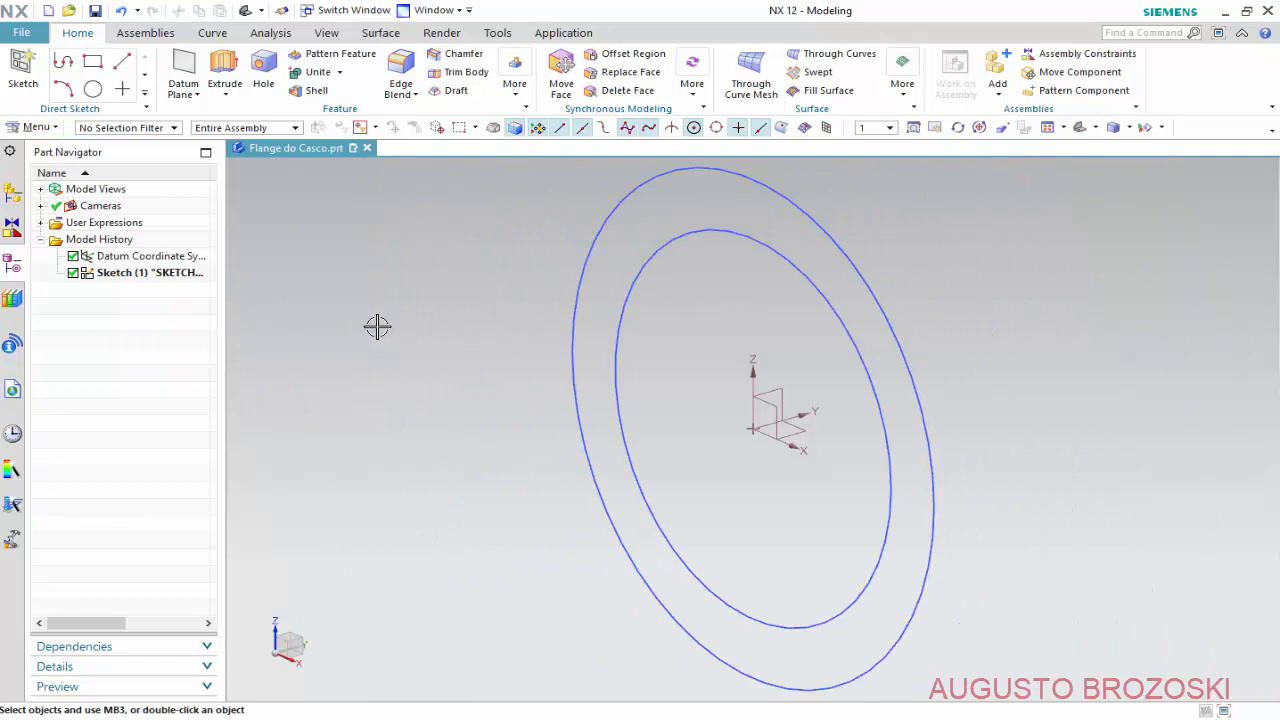
left_click(225, 75)
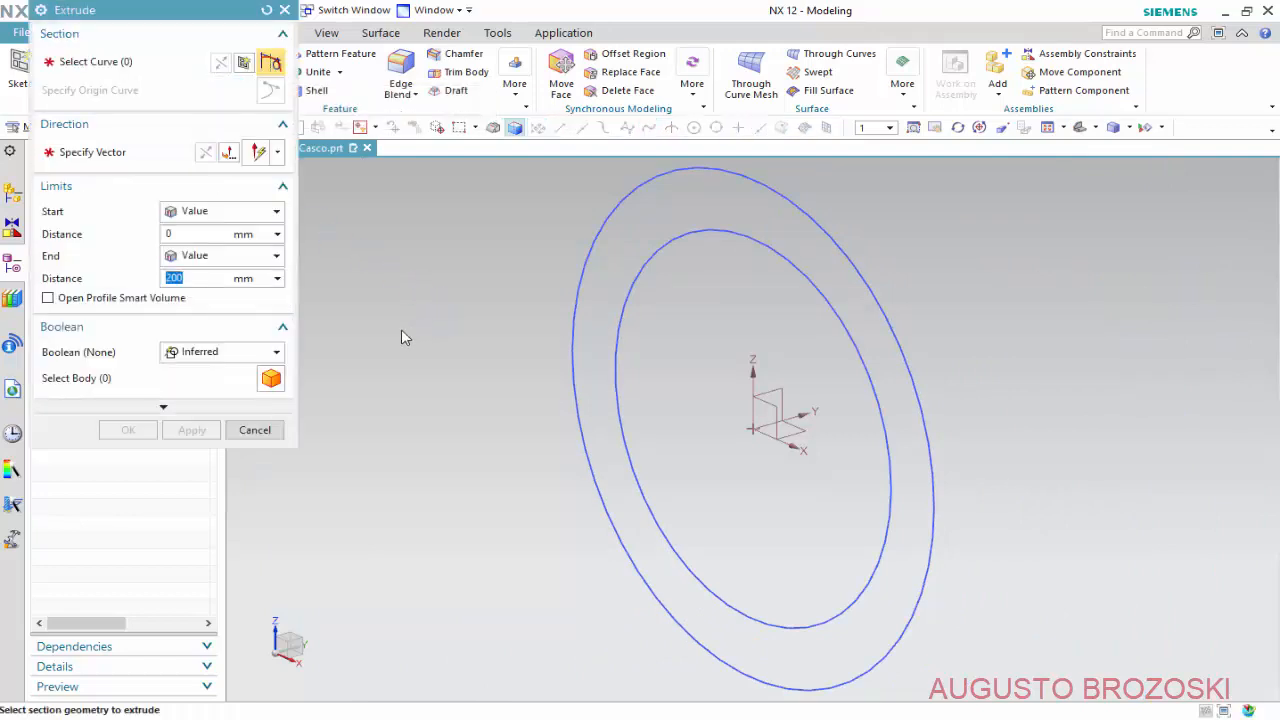
left_click(277, 259)
left_click(222, 290)
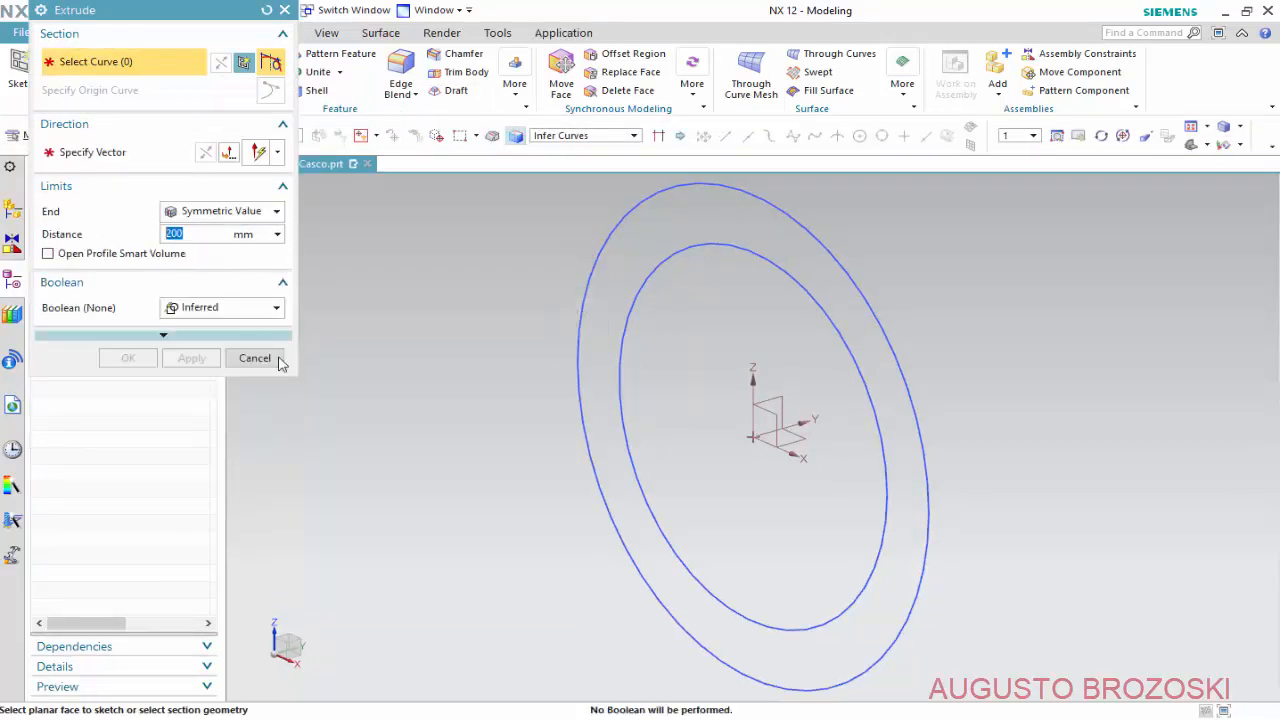
key("alt+Tab")
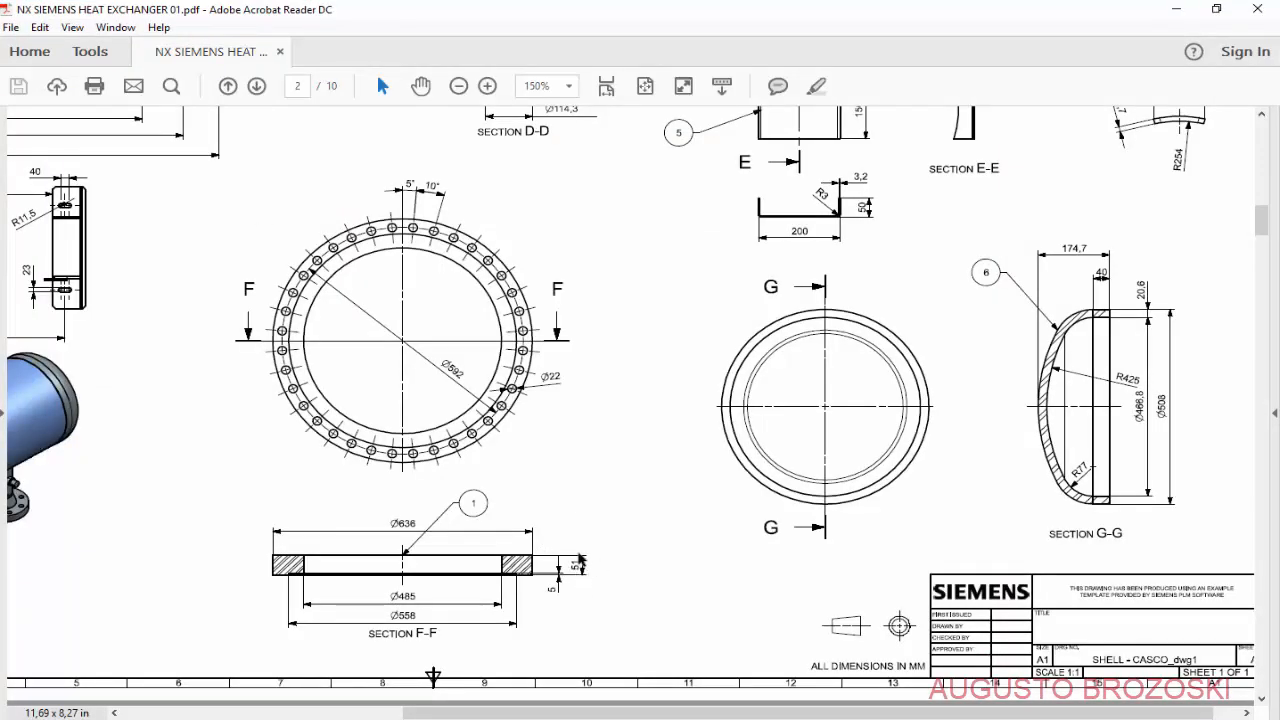
left_click(1176, 9)
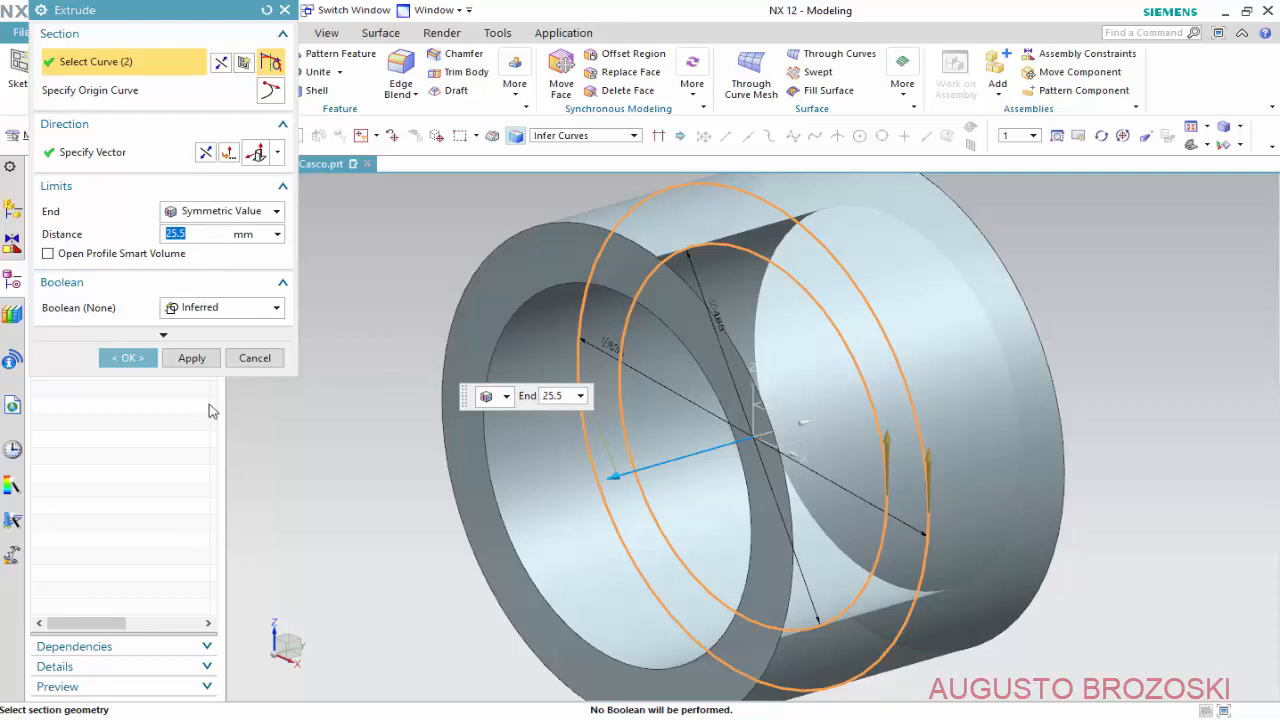
left_click(130, 359)
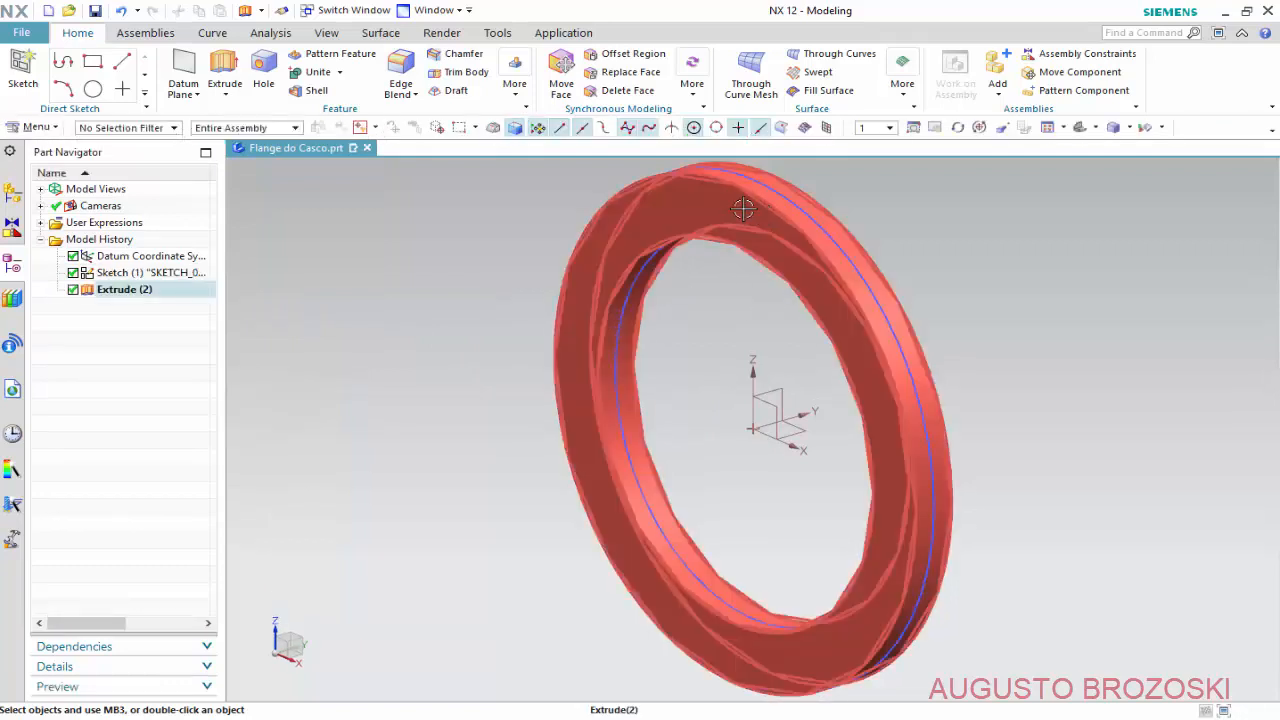
Measure the distance between the ring's front face and its rear outer edge.
left_click(270, 34)
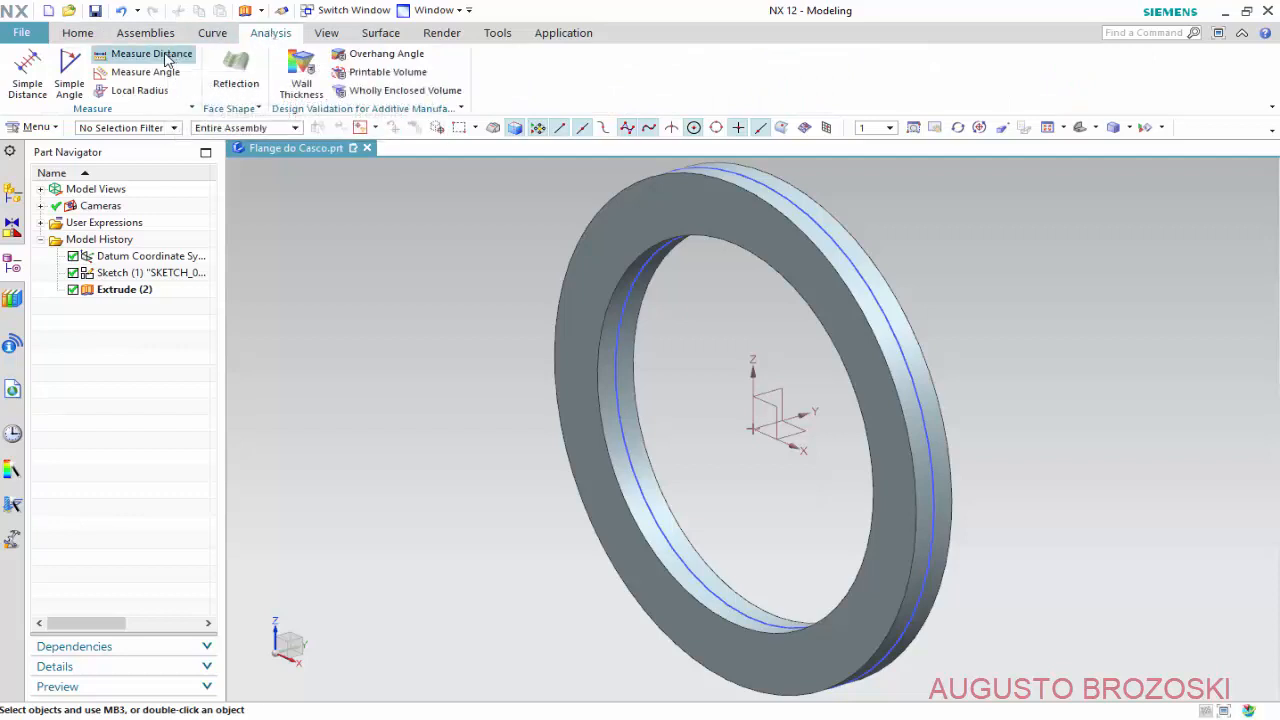
left_click(166, 60)
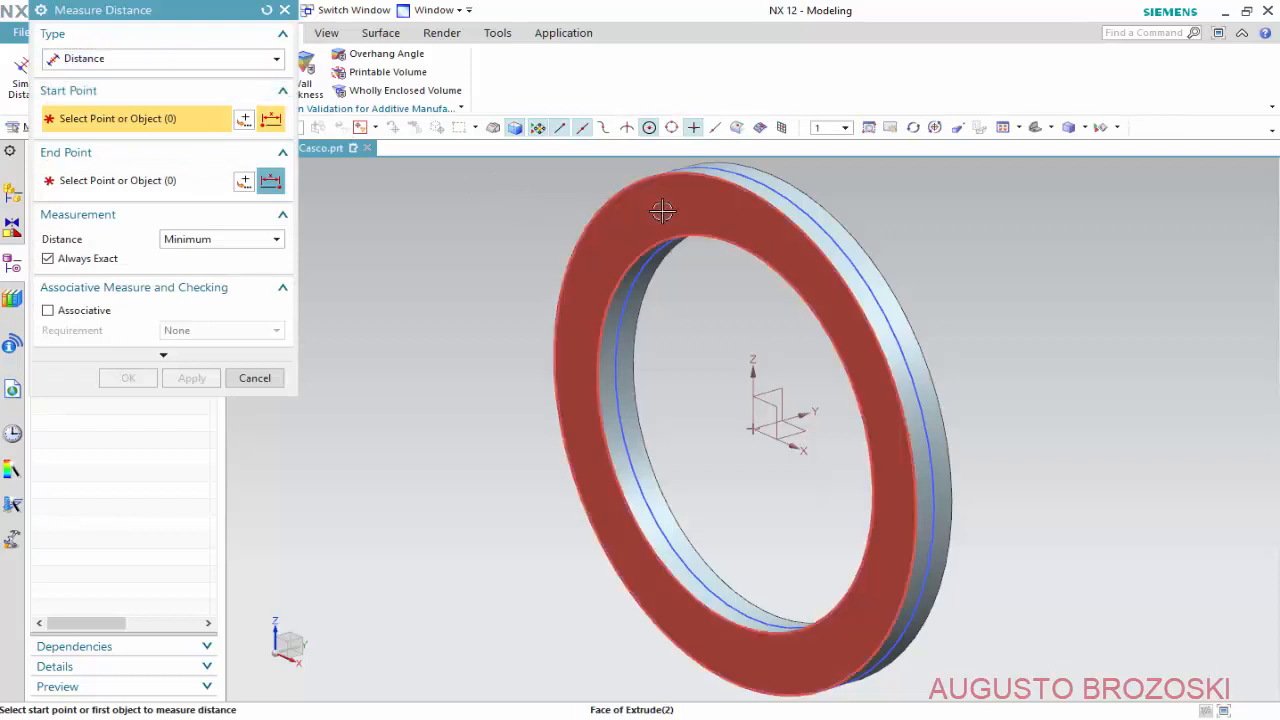
left_click(802, 186)
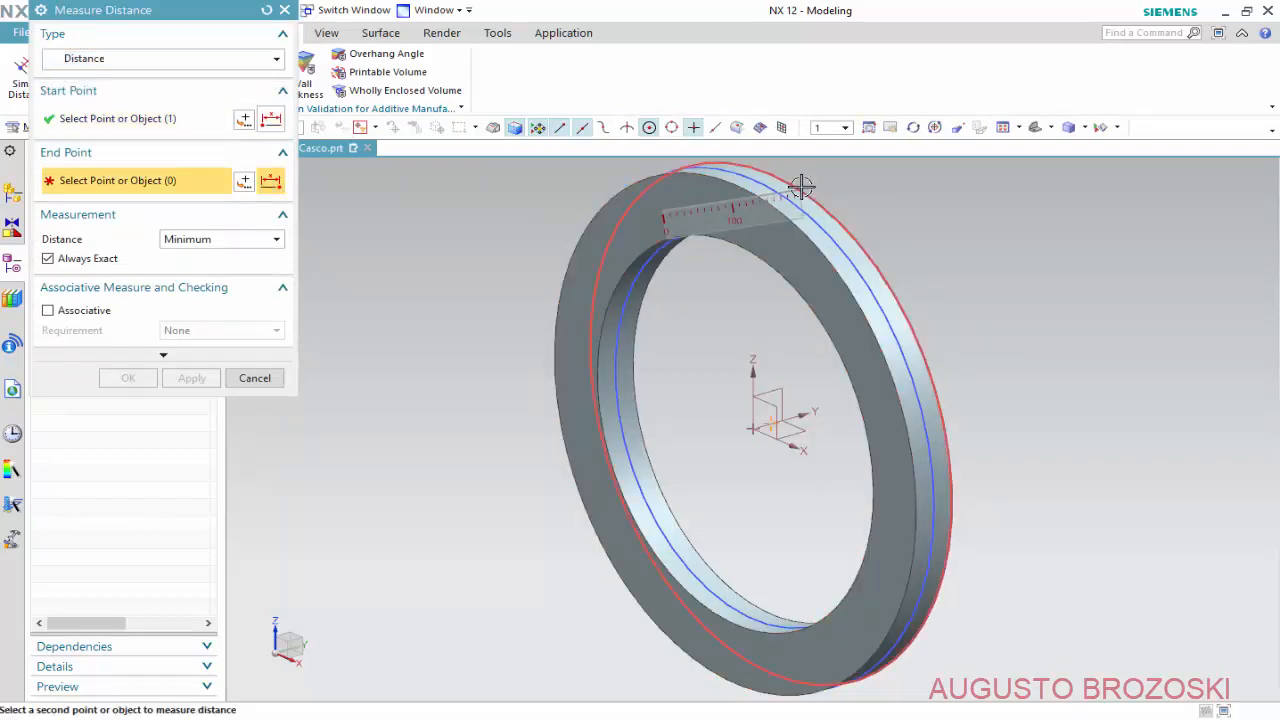
left_click(802, 186)
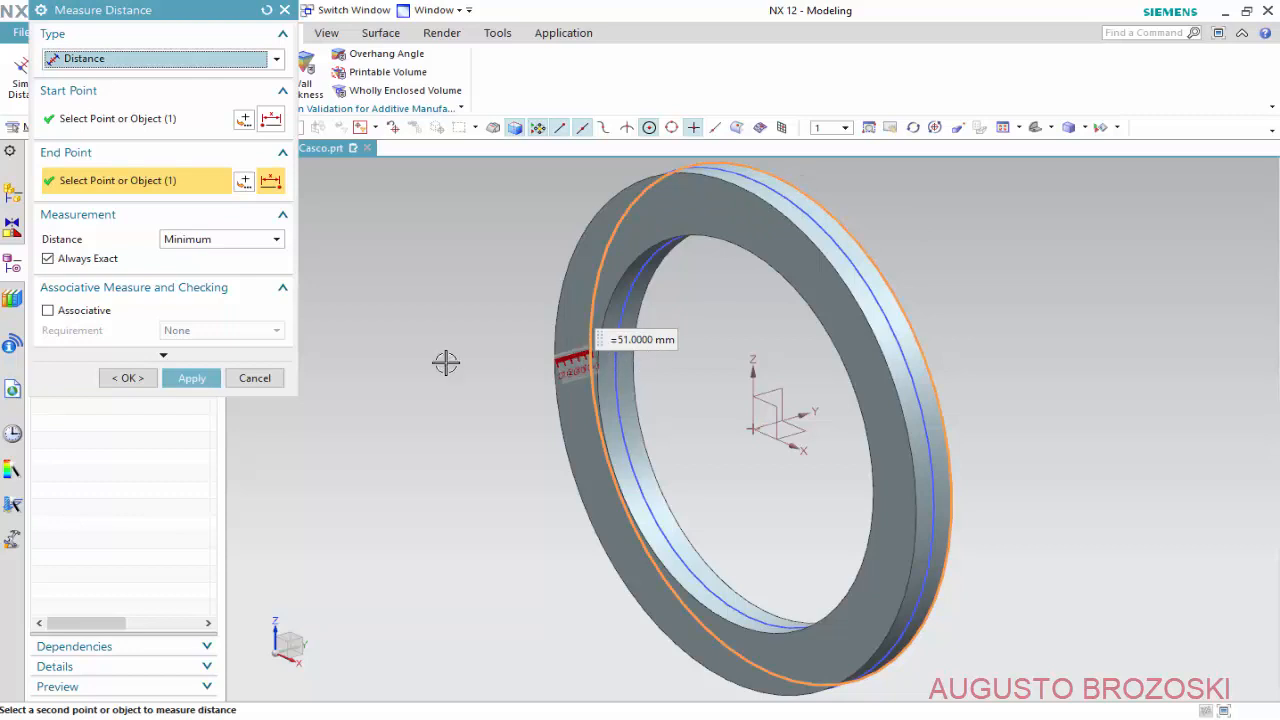
left_click(142, 380)
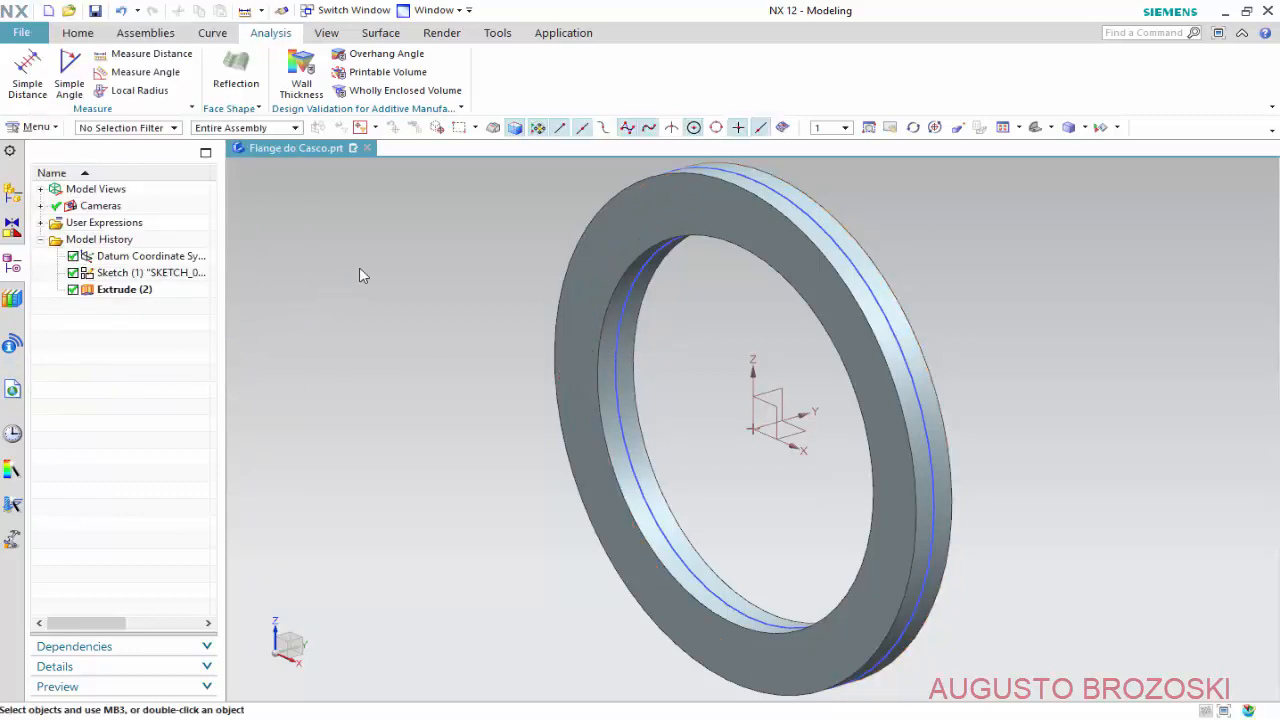
Save the part and consult the flange's Section F-F dimensions in the PDF drawing before returning to NX.
left_click(78, 33)
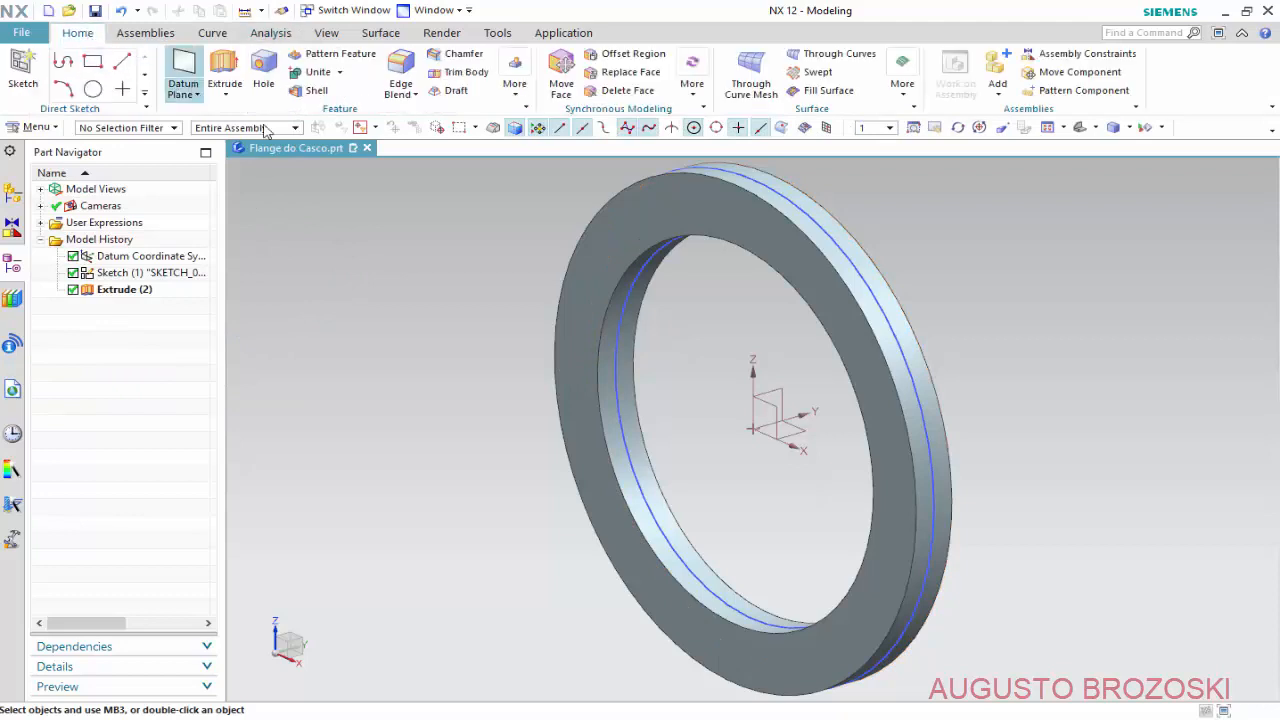
left_click(95, 10)
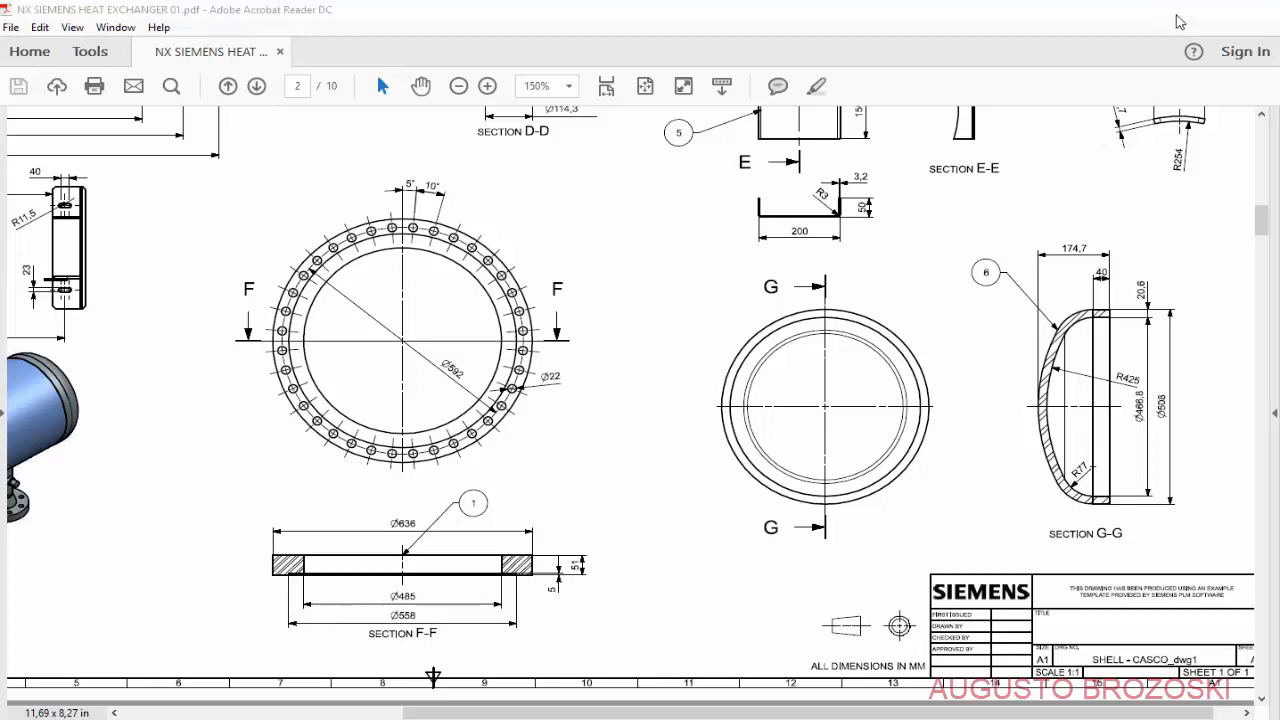
left_click(1177, 12)
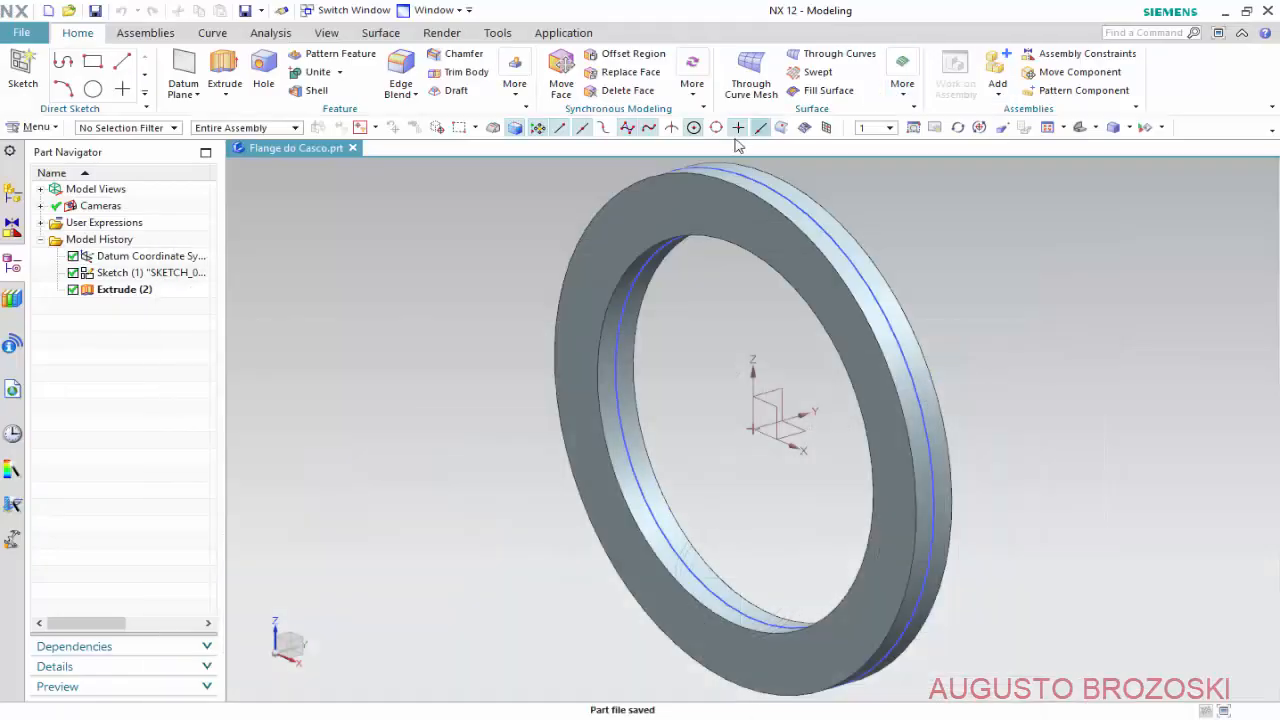
Create a sketch on the ring's front annular face using the inferred plane and horizontal reference.
left_click(23, 68)
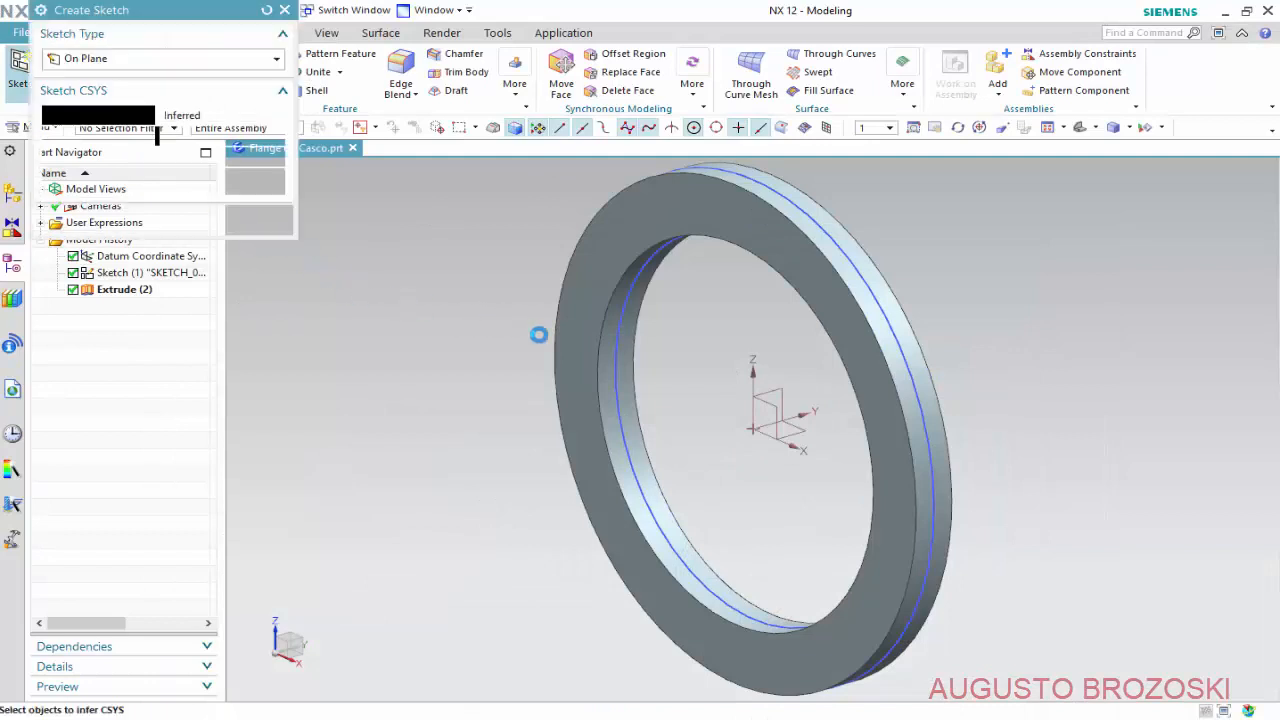
left_click(597, 282)
left_click(597, 285)
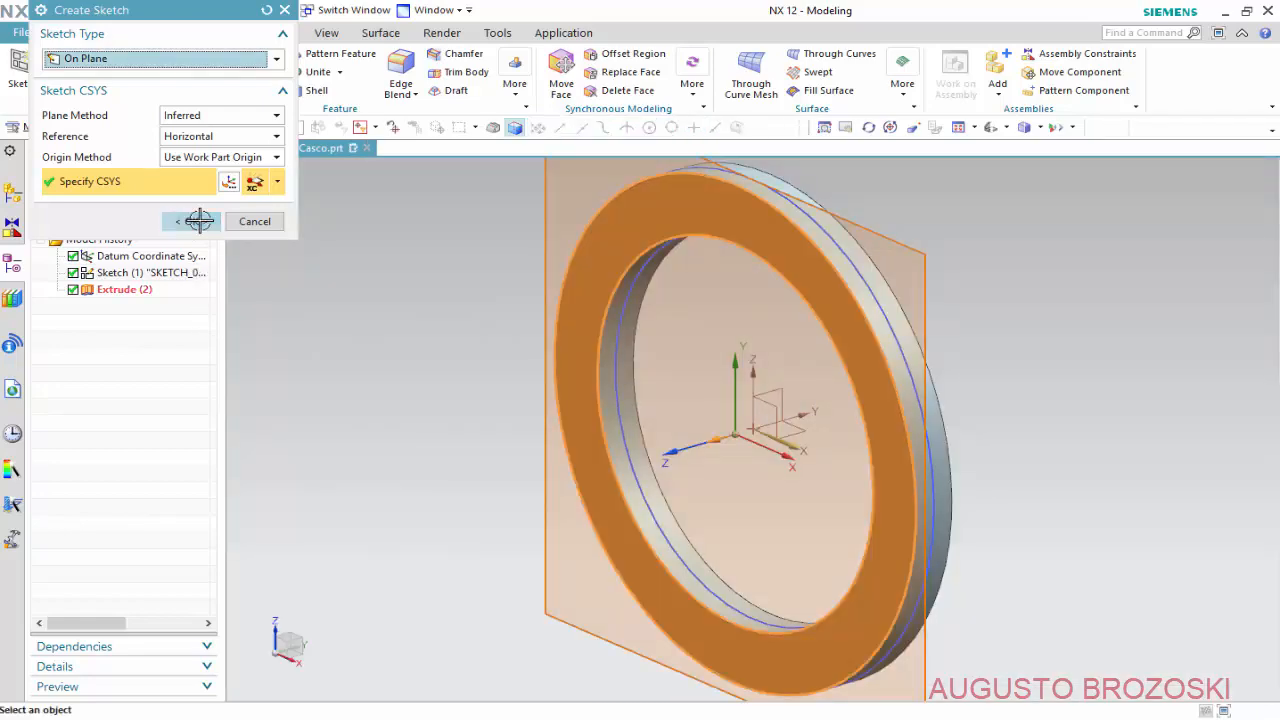
left_click(199, 221)
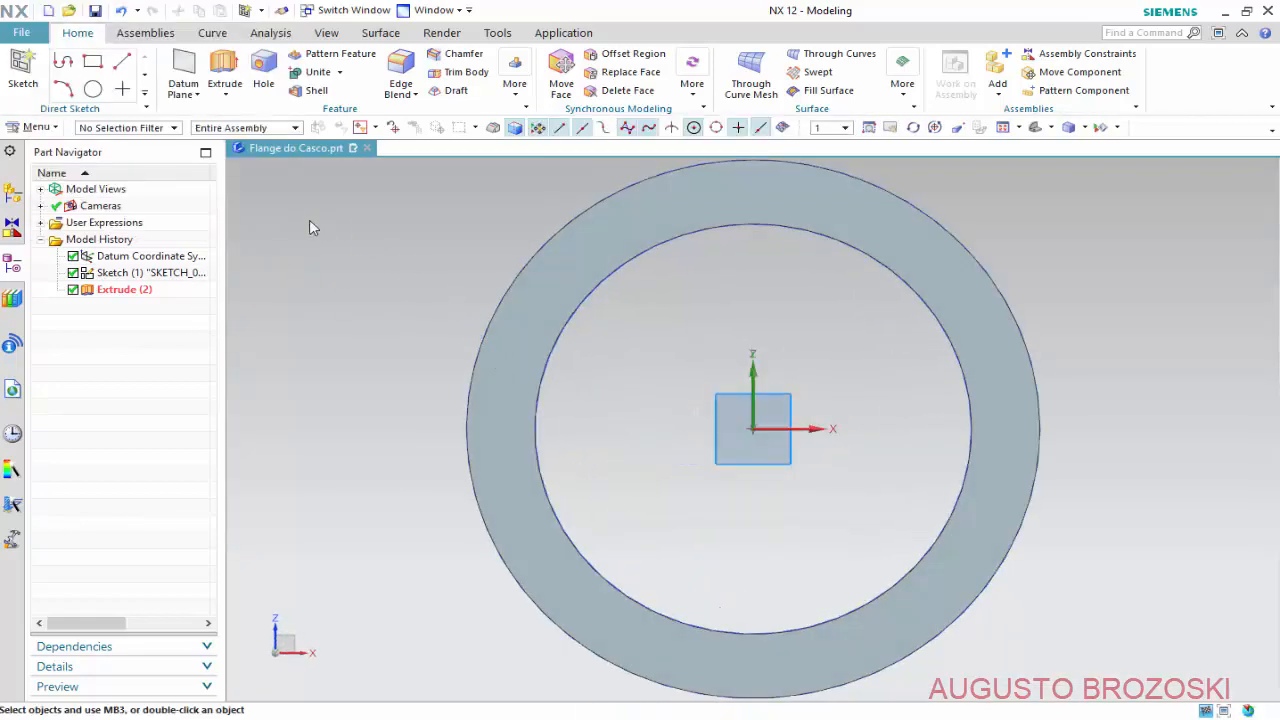
Sketch a circle centred on the sketch origin, sized between the ring's inner and outer edges.
left_click(218, 62)
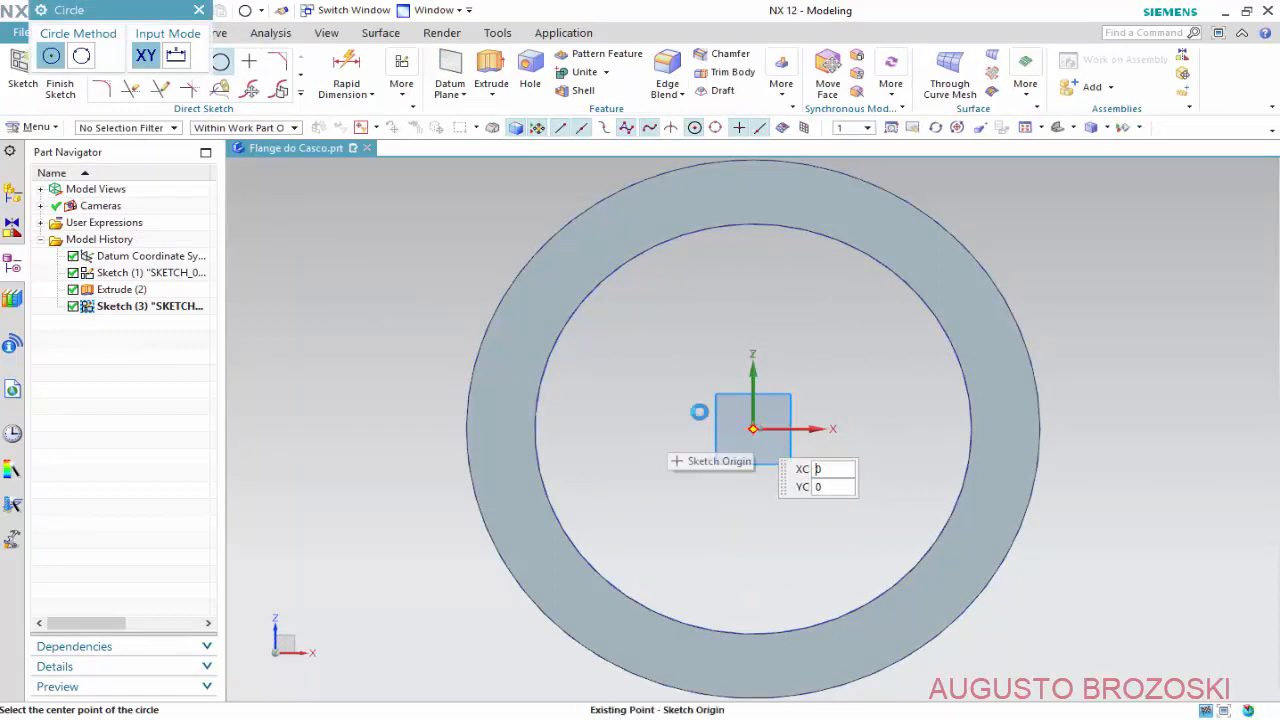
left_click(753, 429)
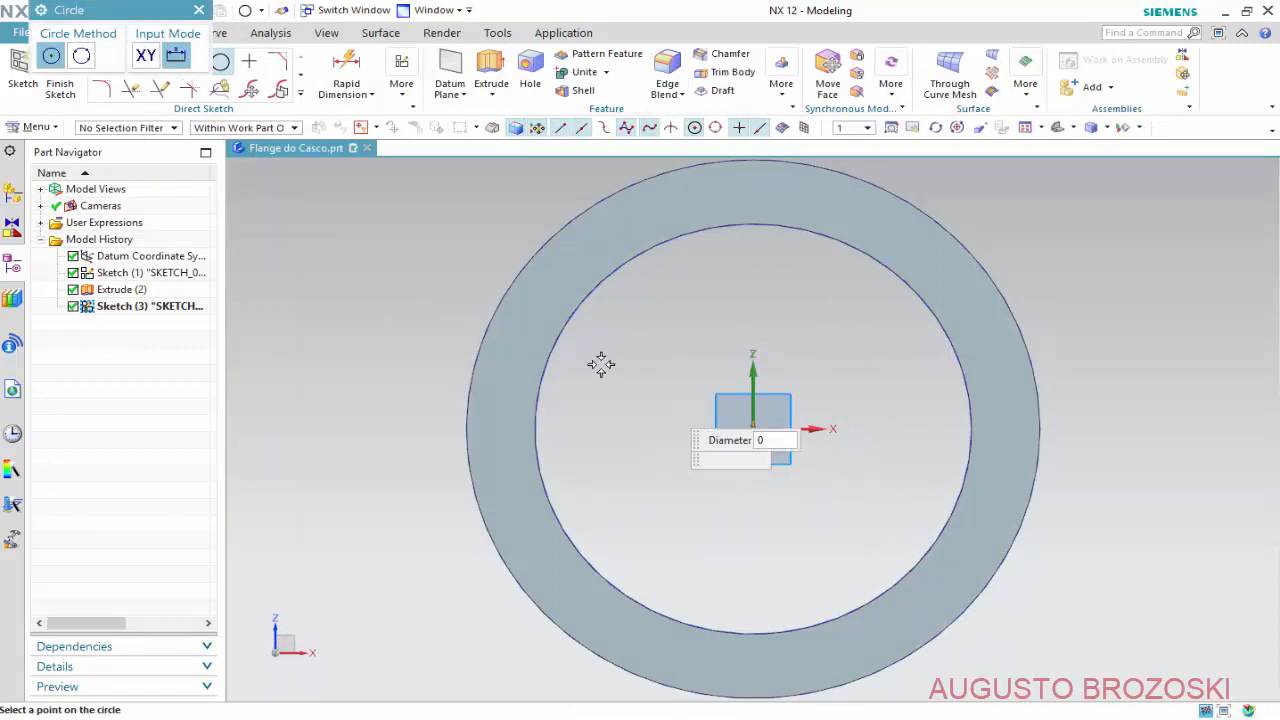
left_click(554, 289)
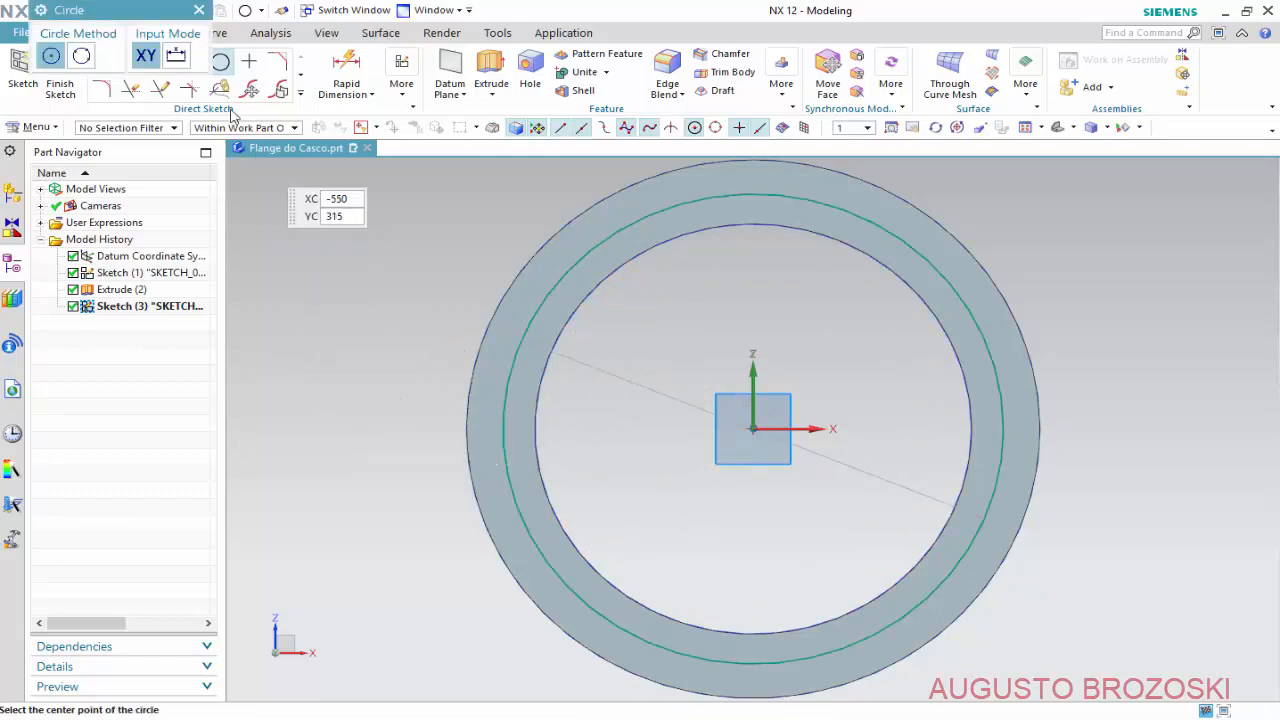
Set the sketched circle's diameter to 558 mm and finish the sketch.
left_click(199, 10)
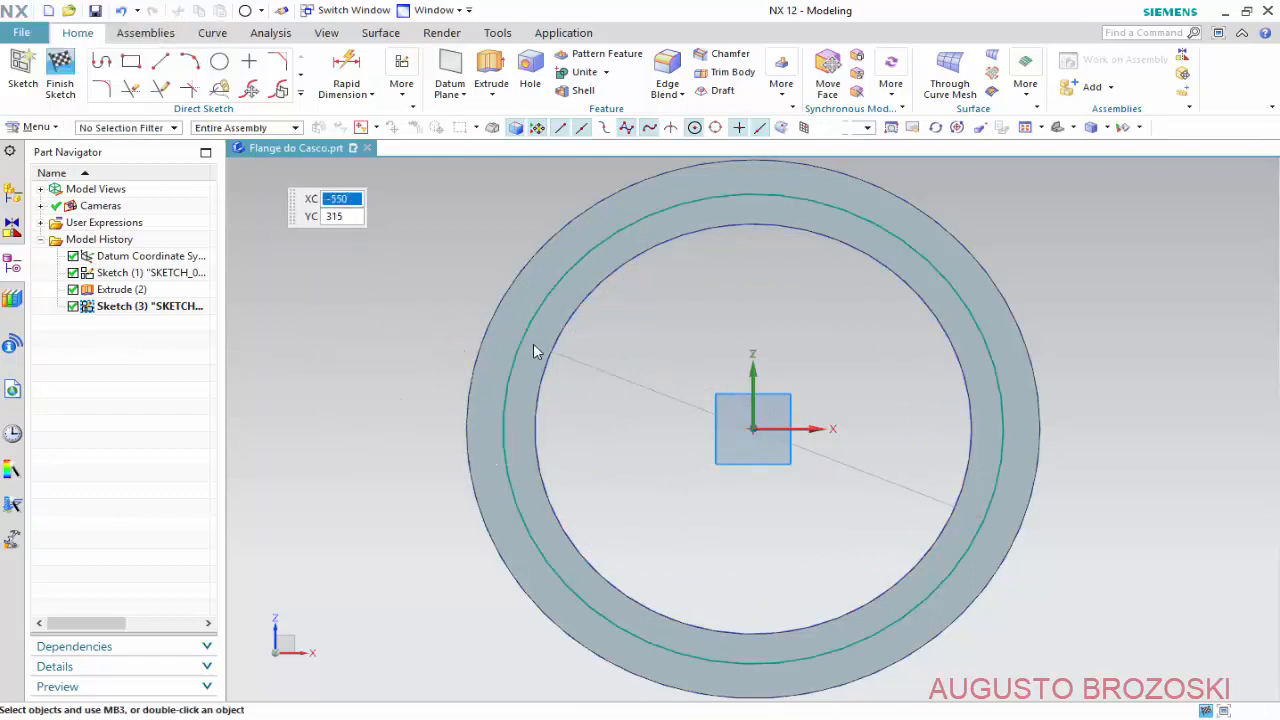
left_click(615, 373)
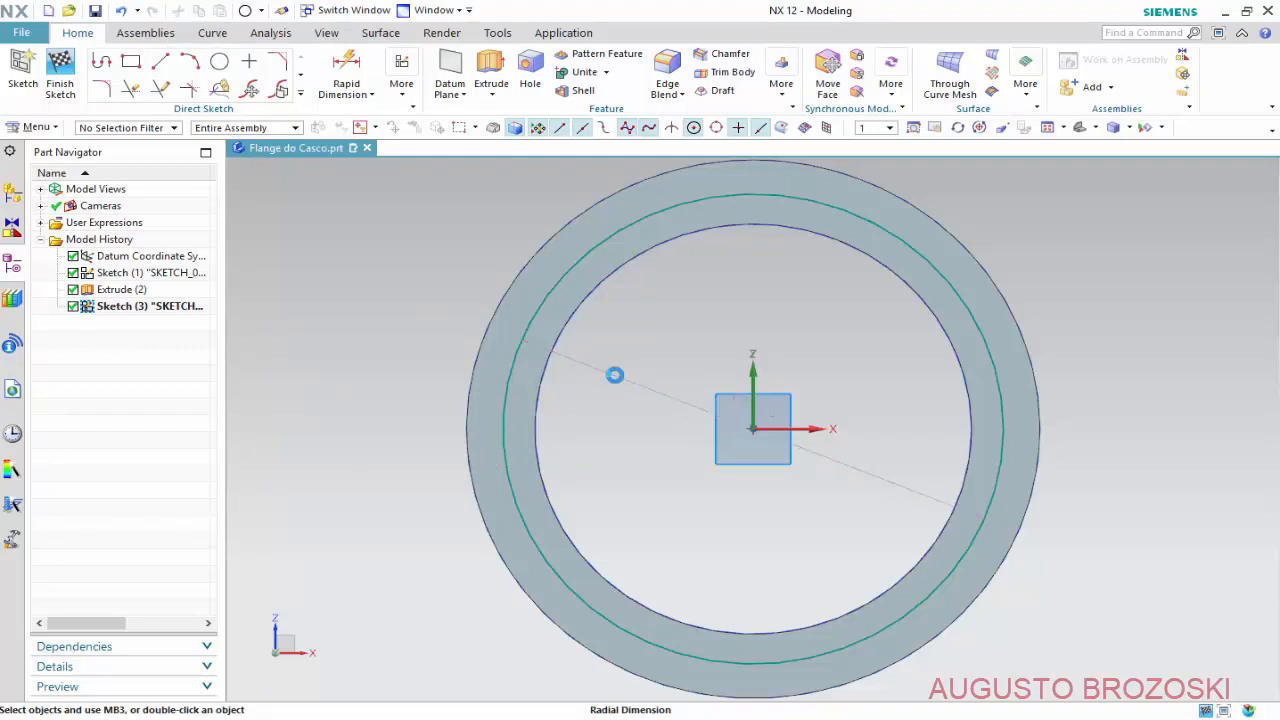
double_click(615, 374)
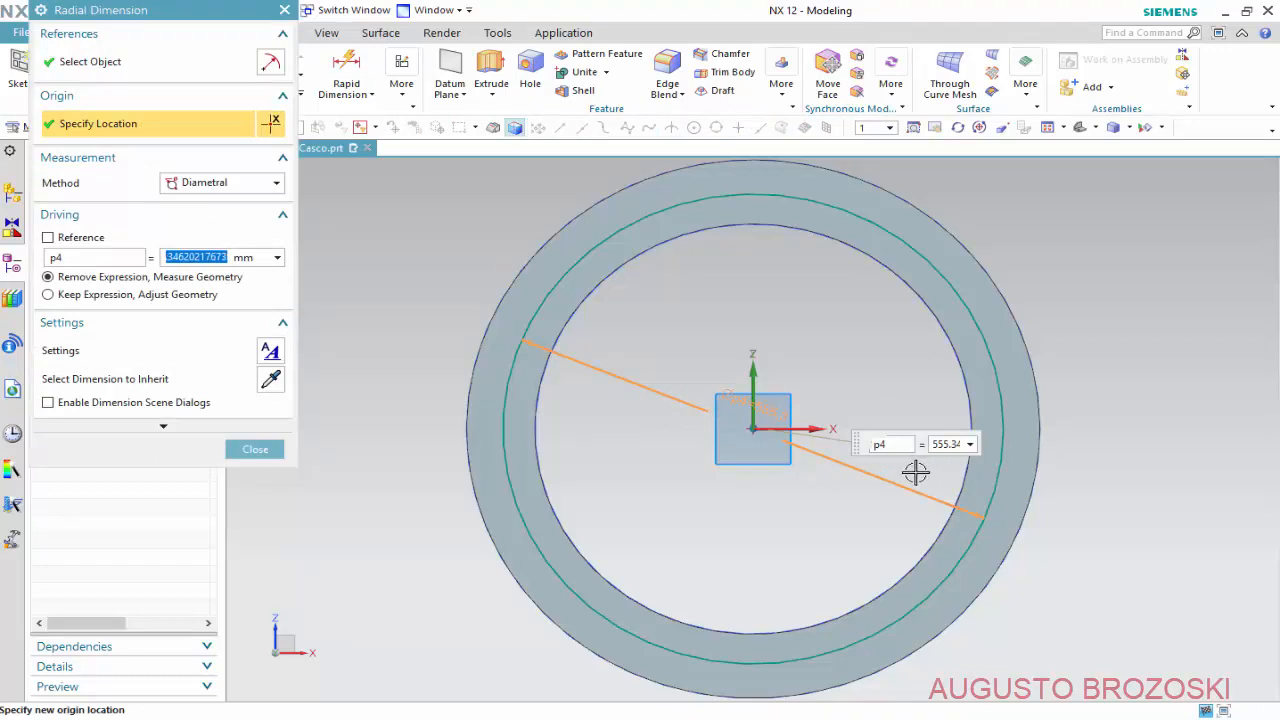
type("558")
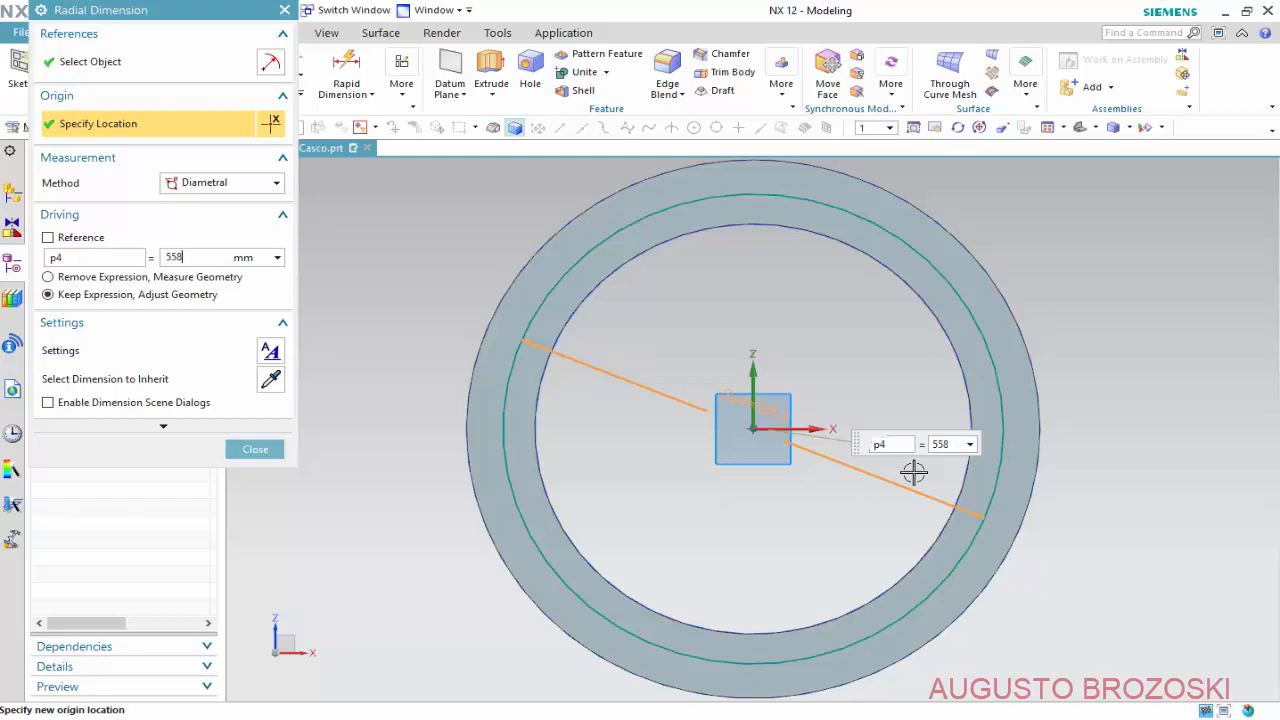
key("Return")
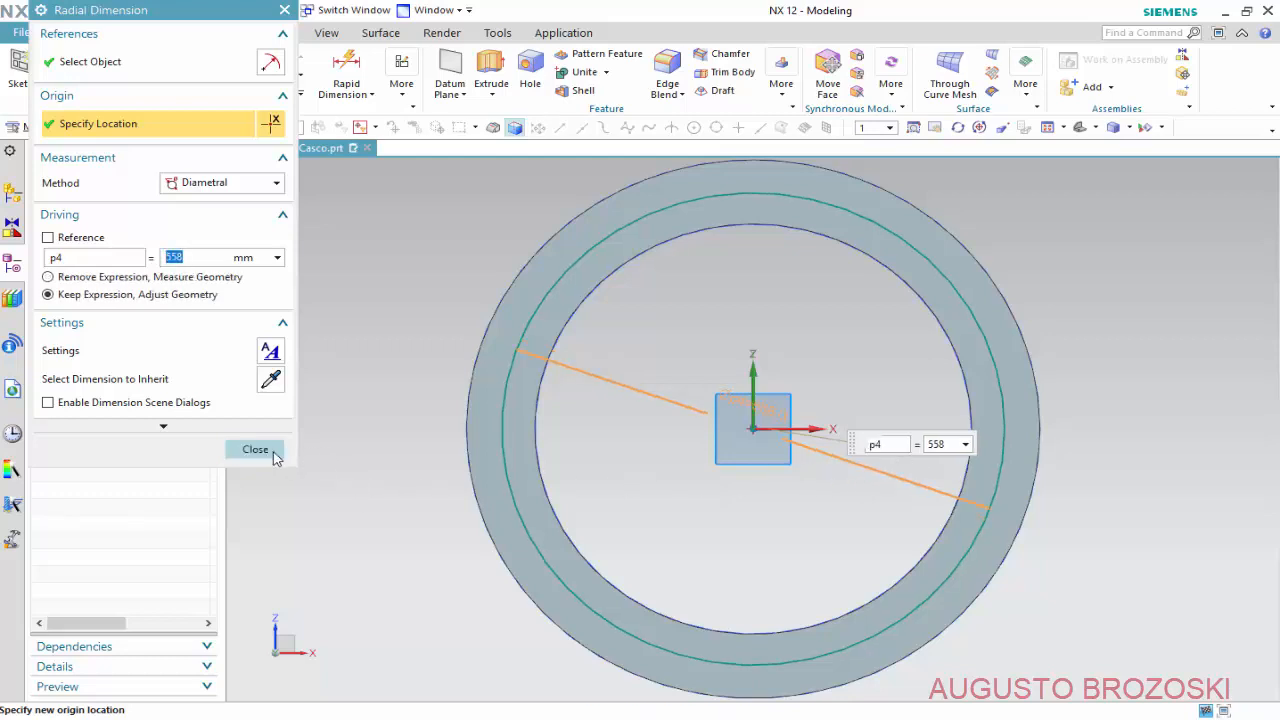
left_click(255, 449)
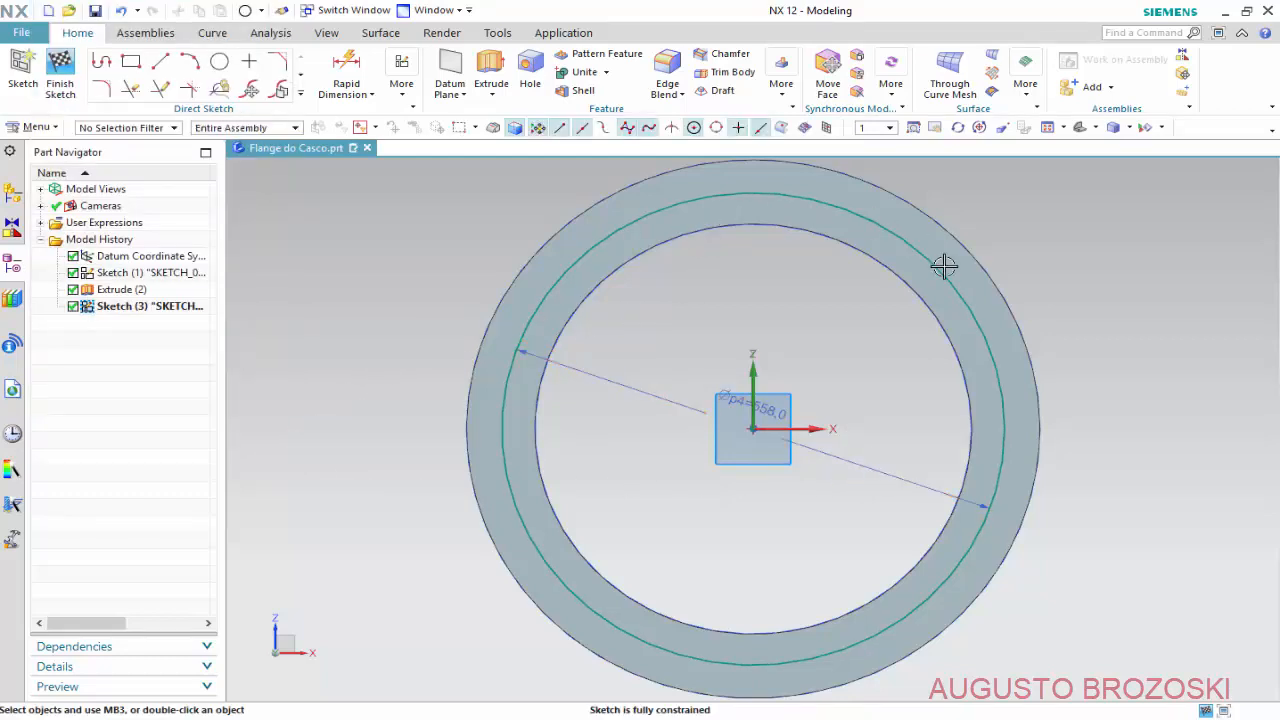
left_click(57, 72)
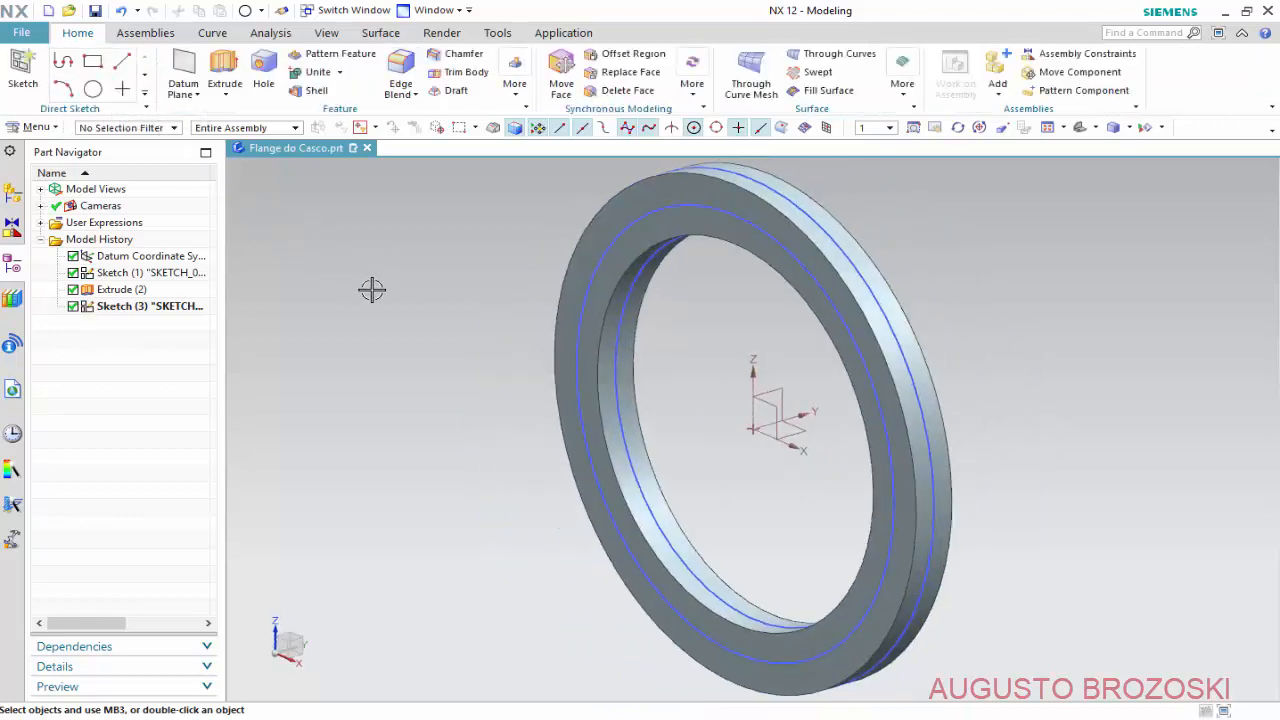
Set up an Extrude of the 558 mm circle from 0 to 5 mm with the Boolean set to Subtract.
left_click(222, 64)
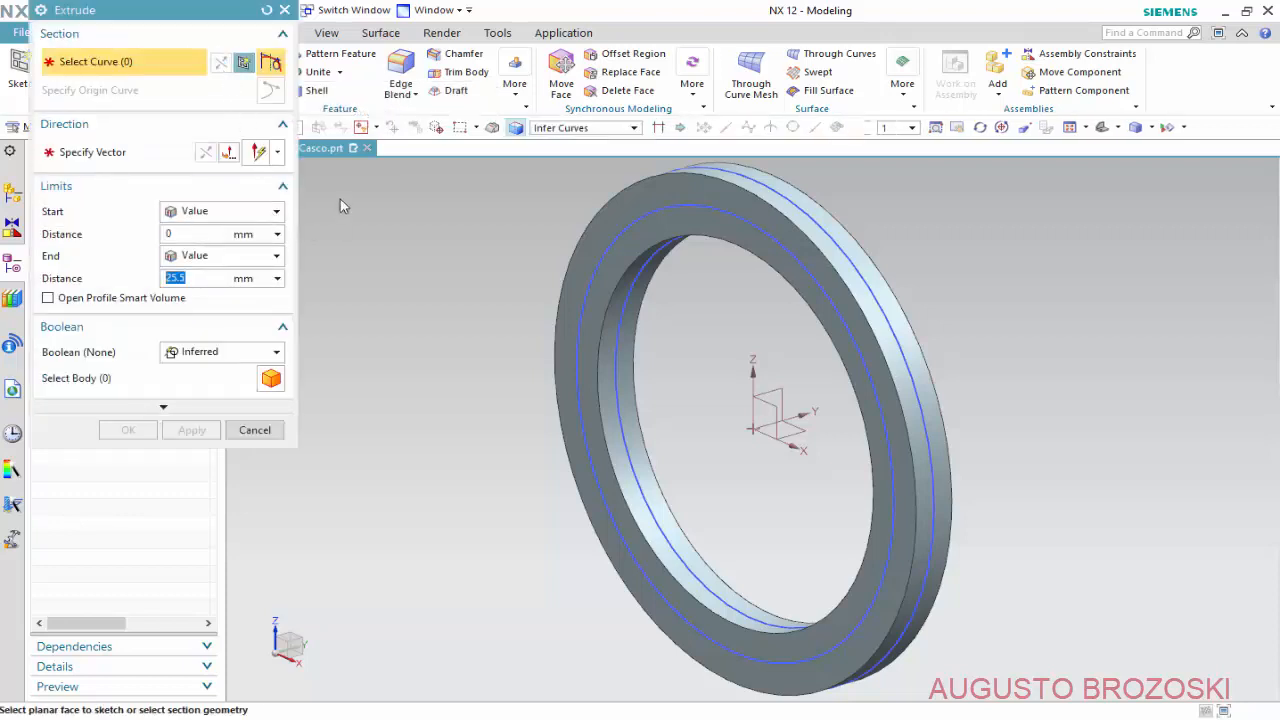
left_click(633, 236)
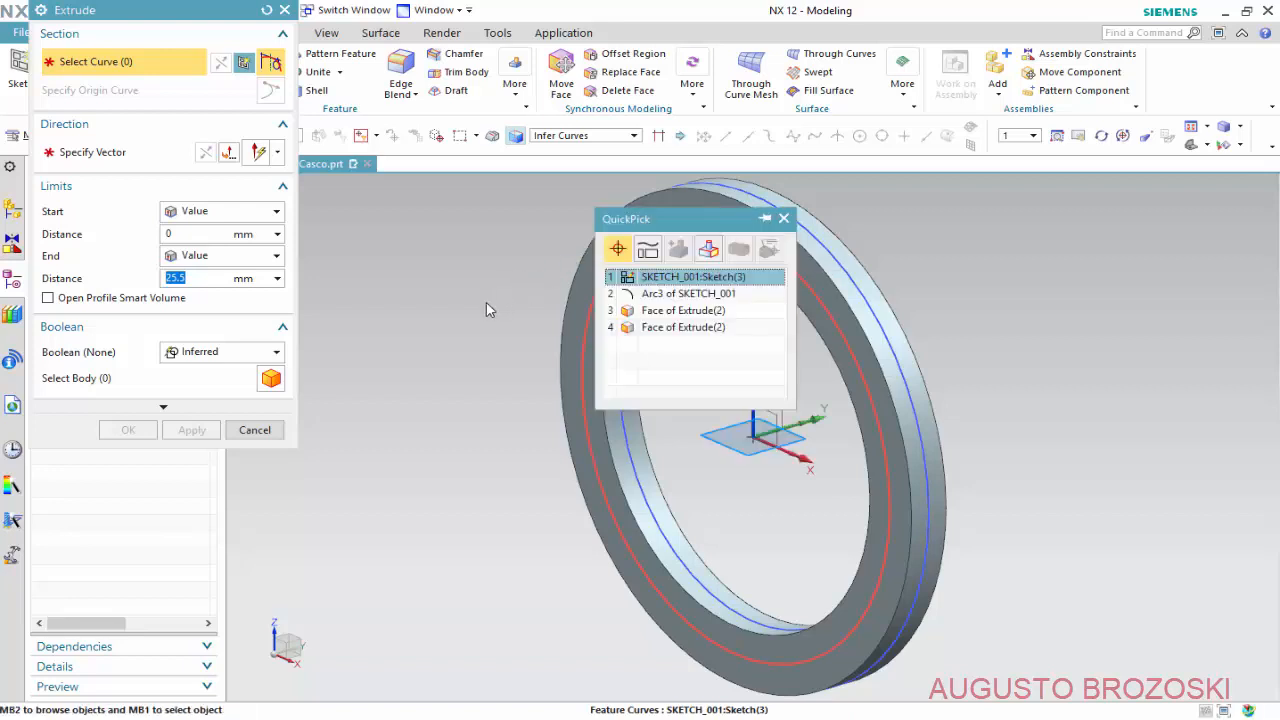
left_click(657, 281)
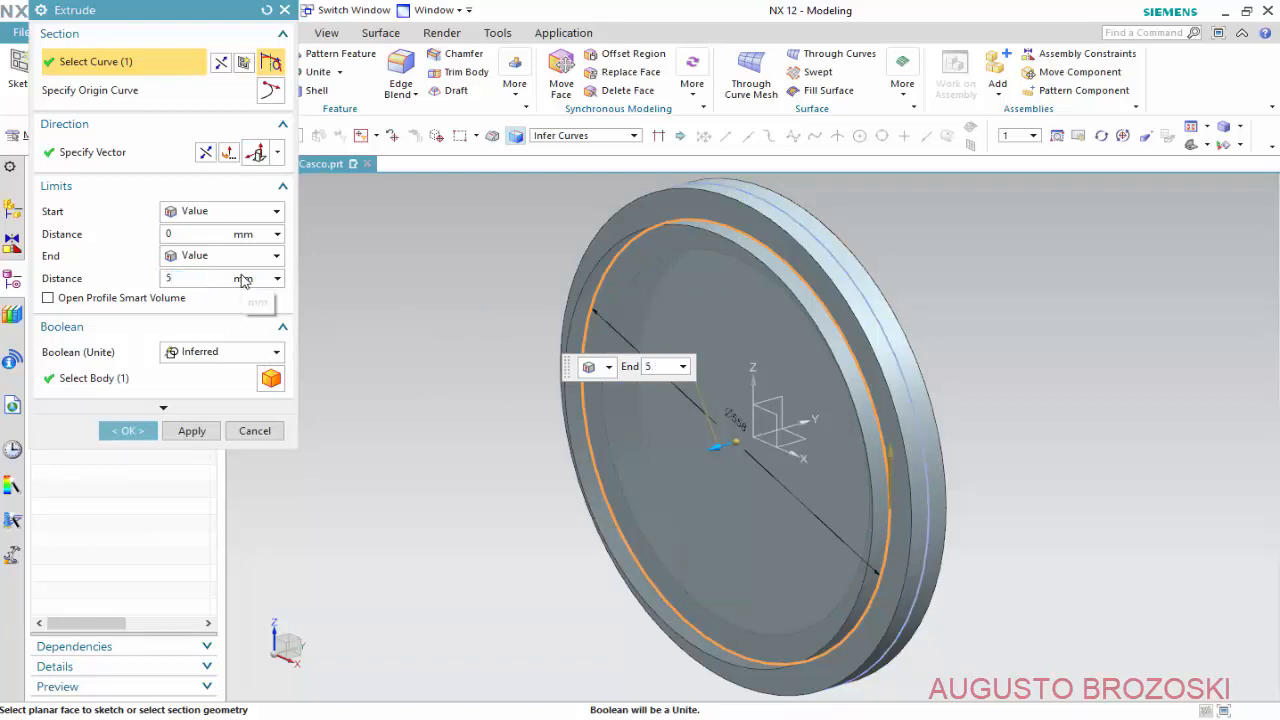
key("Return")
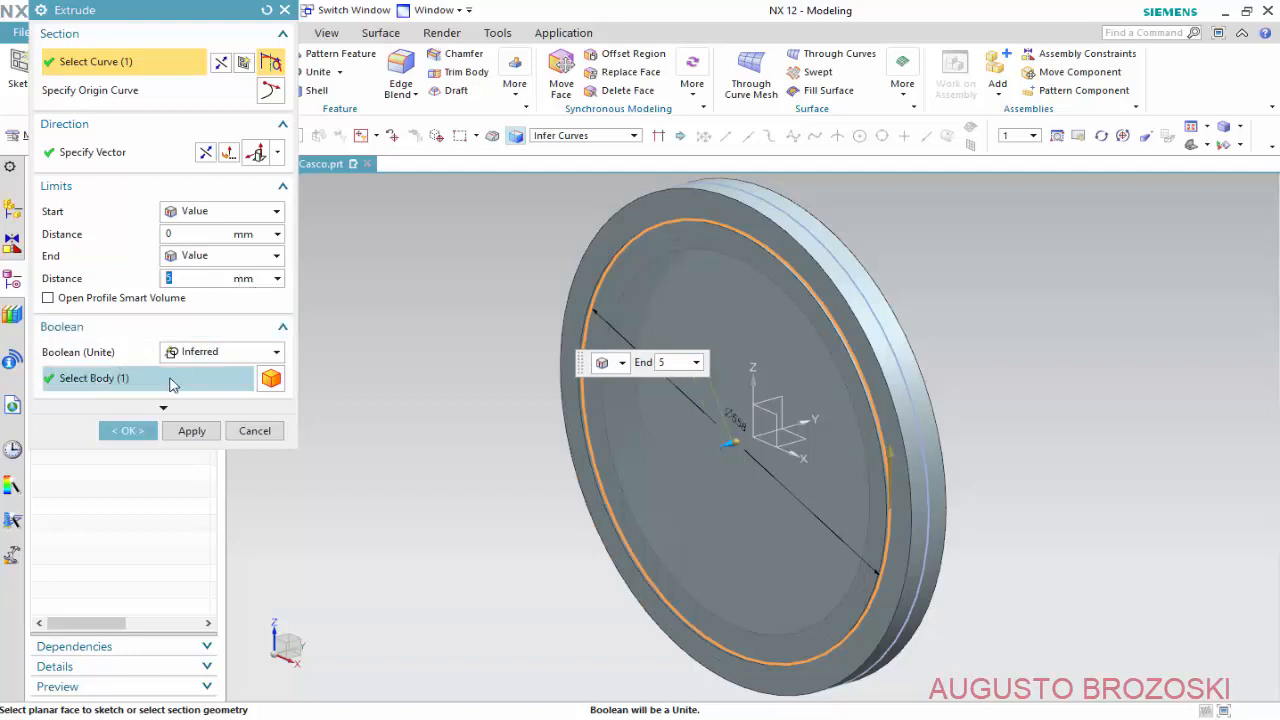
left_click(277, 355)
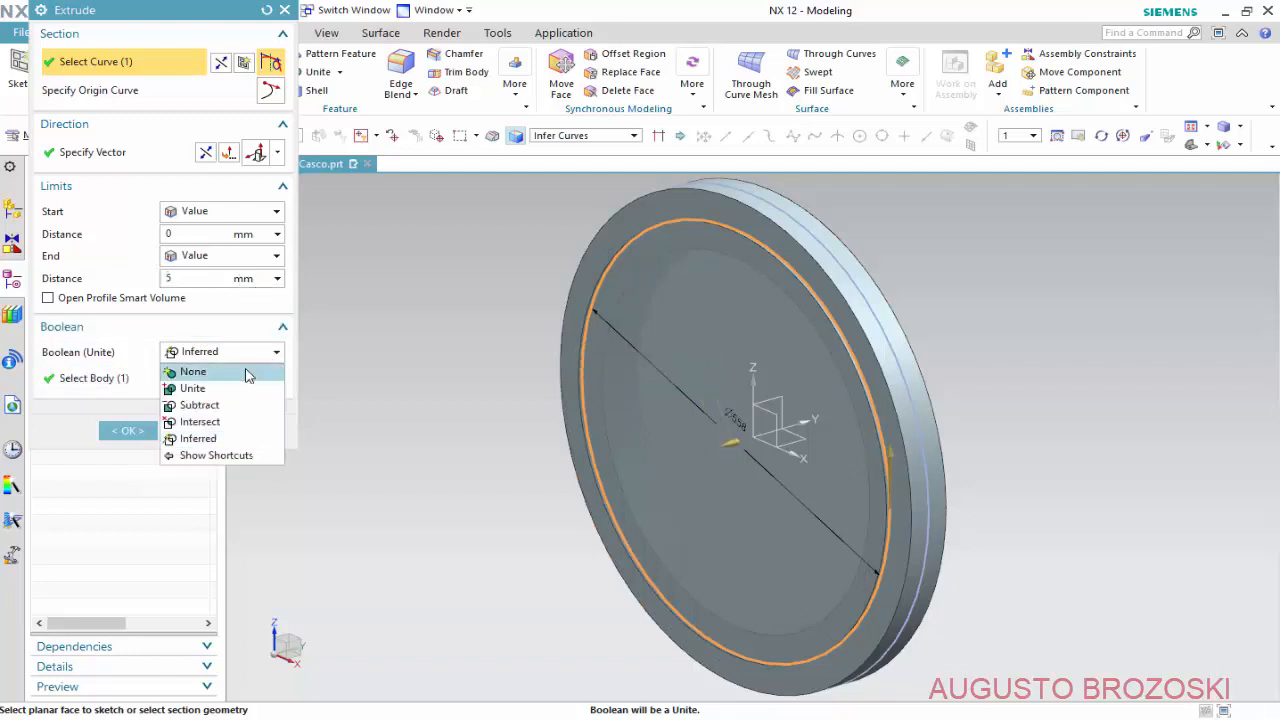
left_click(200, 405)
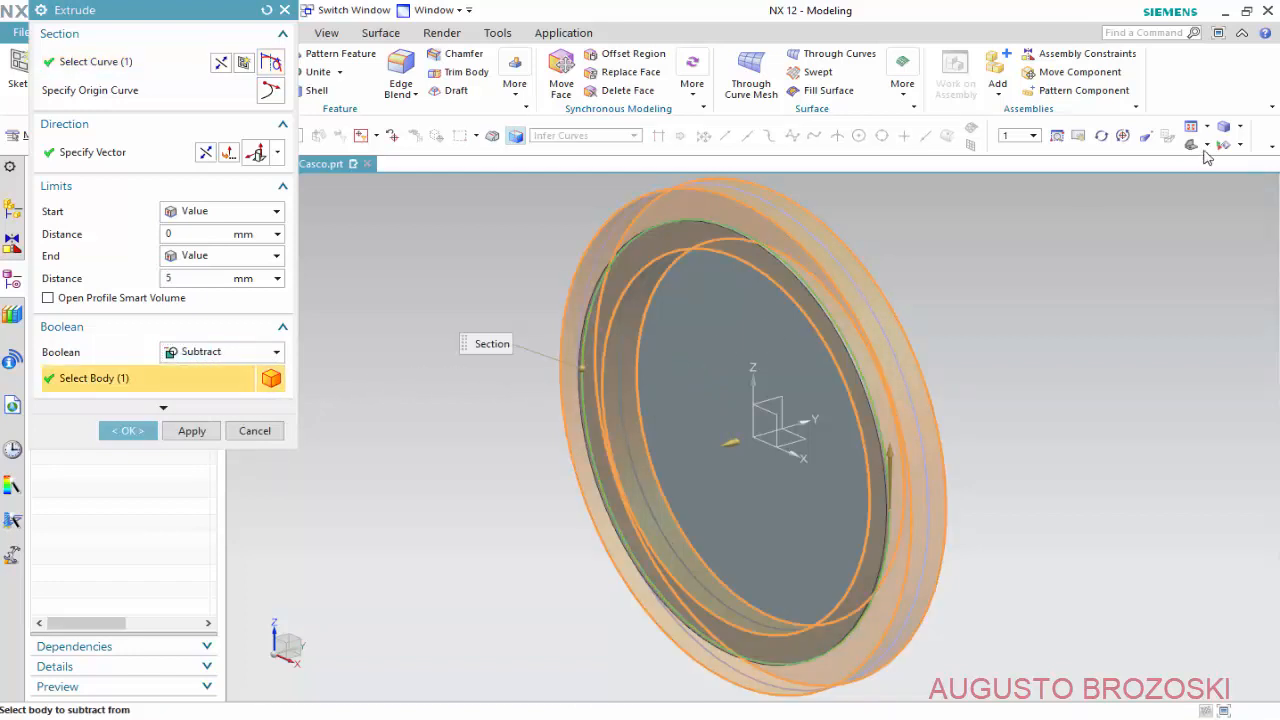
Reverse the extrusion direction so the cut goes into the ring, and apply the subtraction.
left_click(1207, 146)
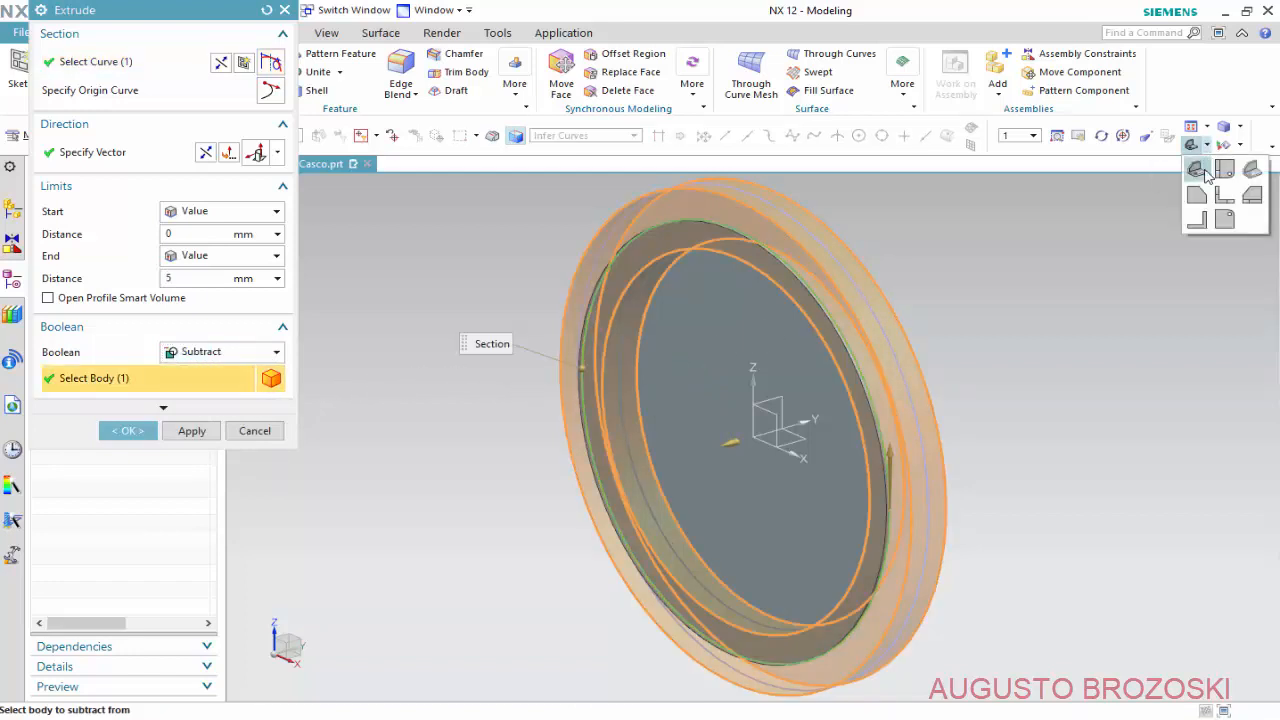
left_click(1251, 197)
scroll(784, 213, "up", 5)
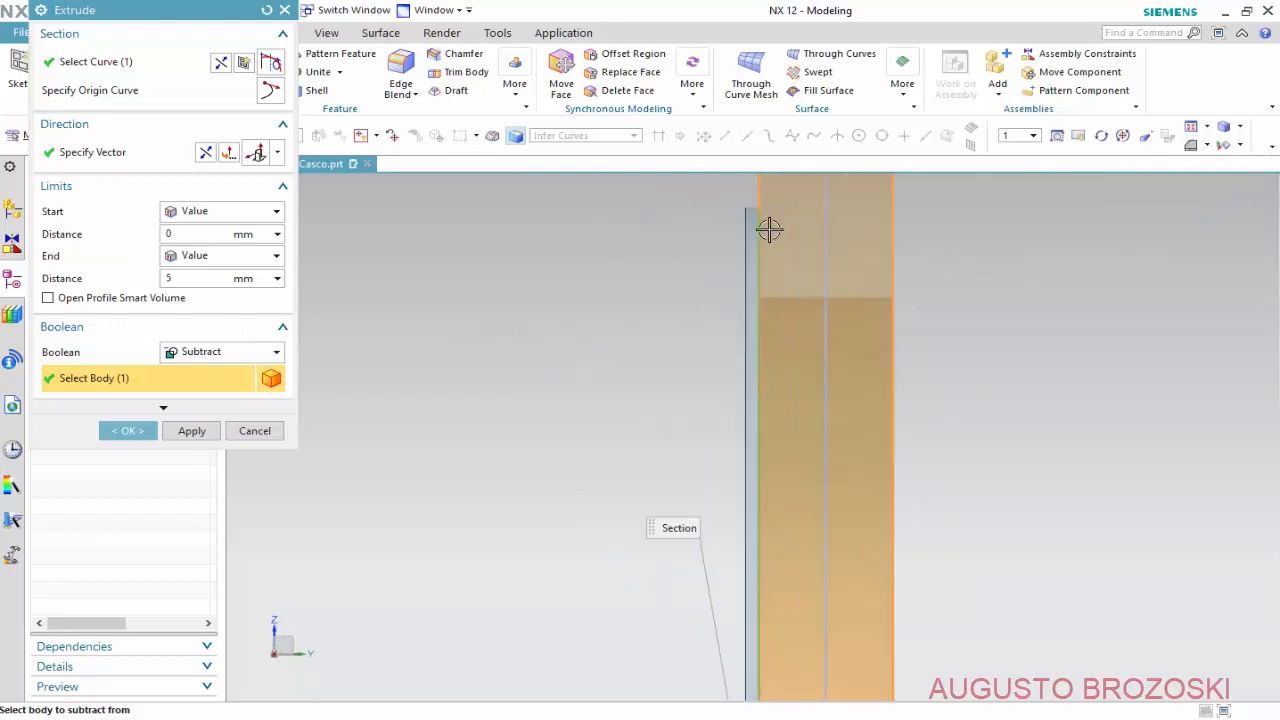
scroll(677, 281, "down", 7)
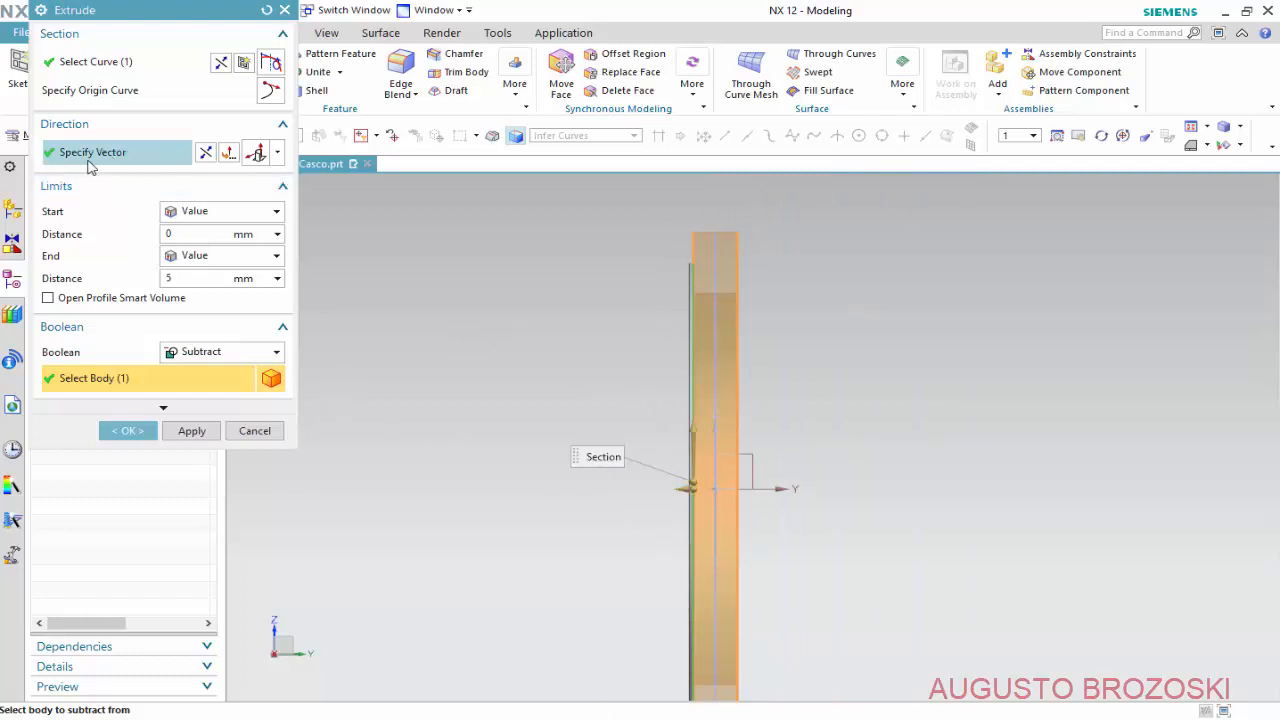
left_click(205, 153)
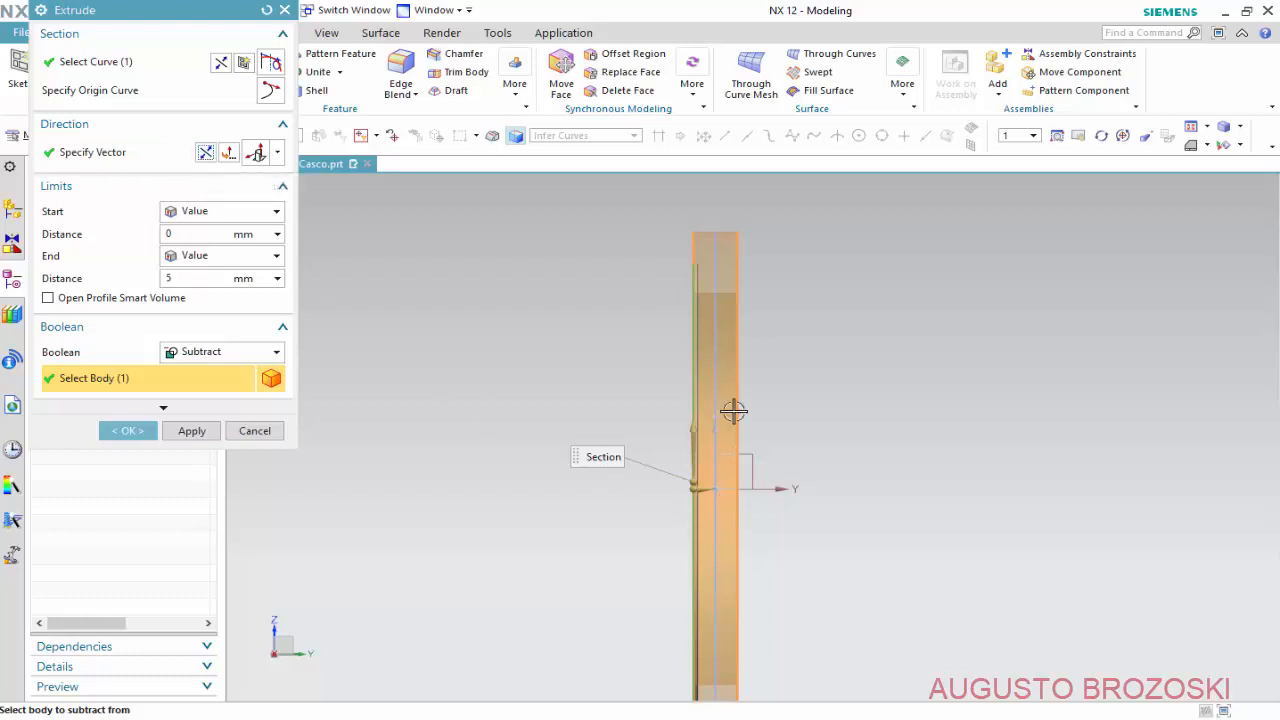
scroll(700, 271, "up", 1)
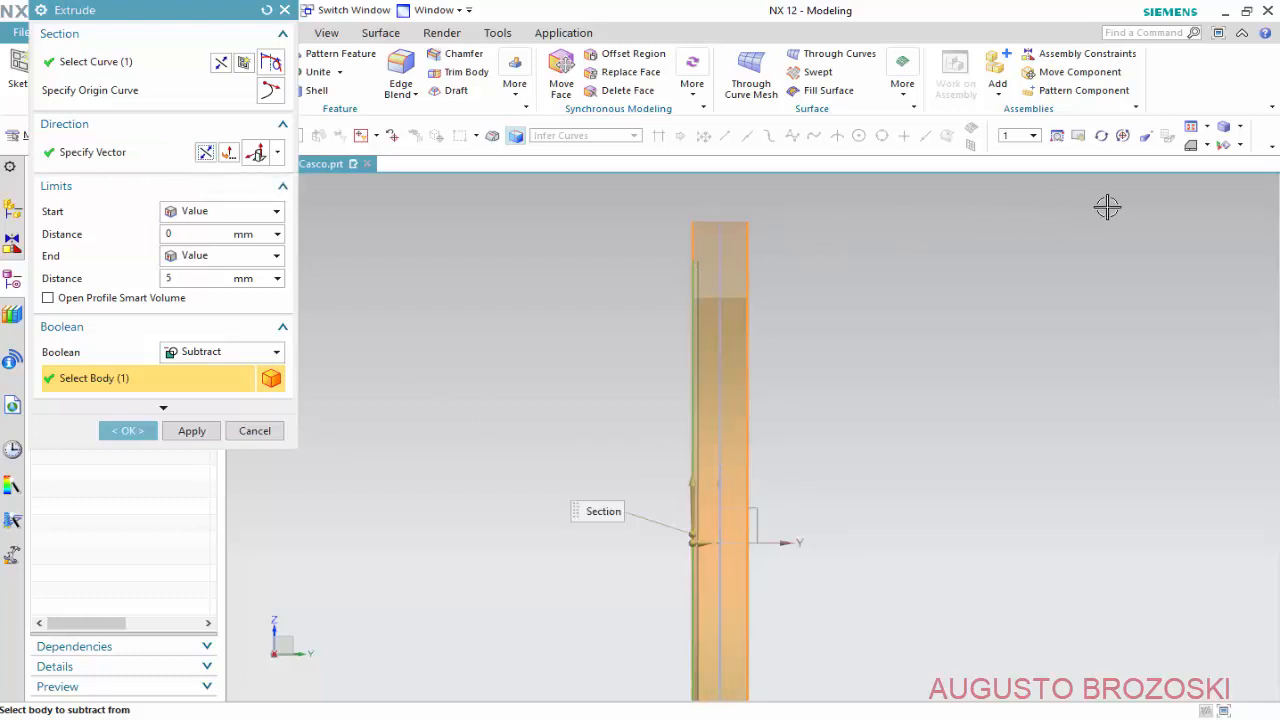
left_click(1206, 145)
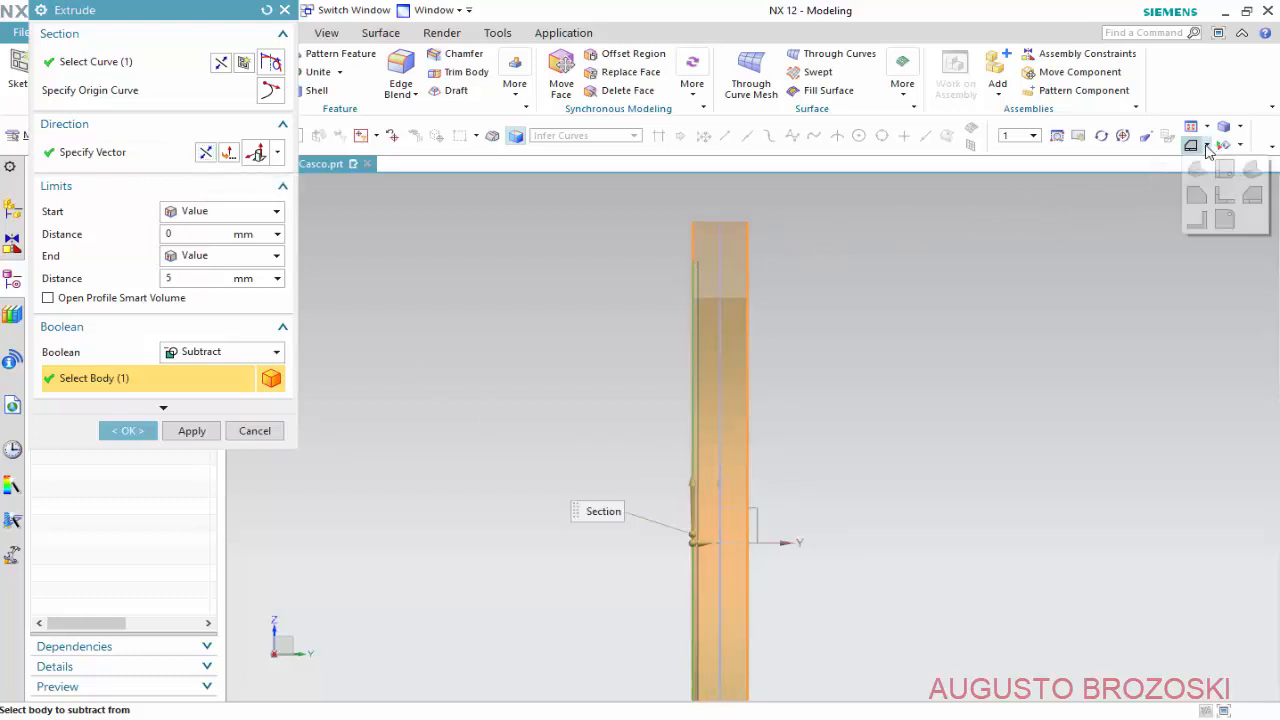
left_click(1197, 171)
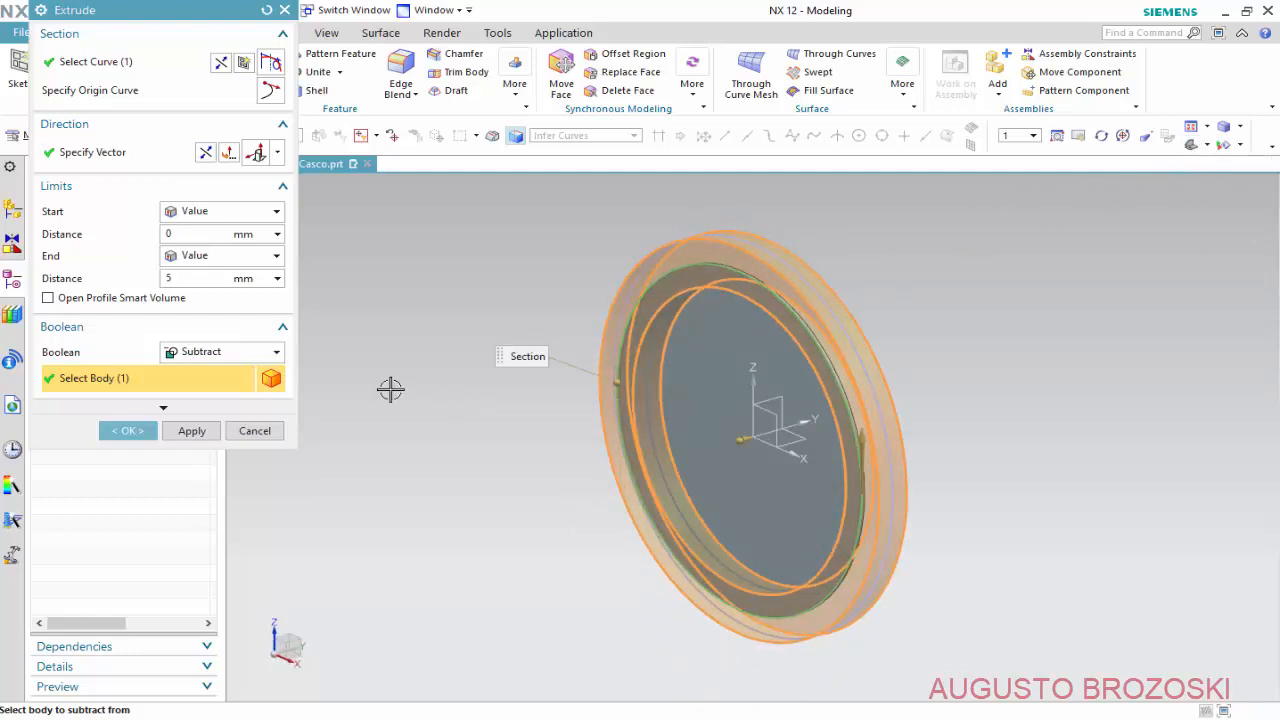
left_click(193, 431)
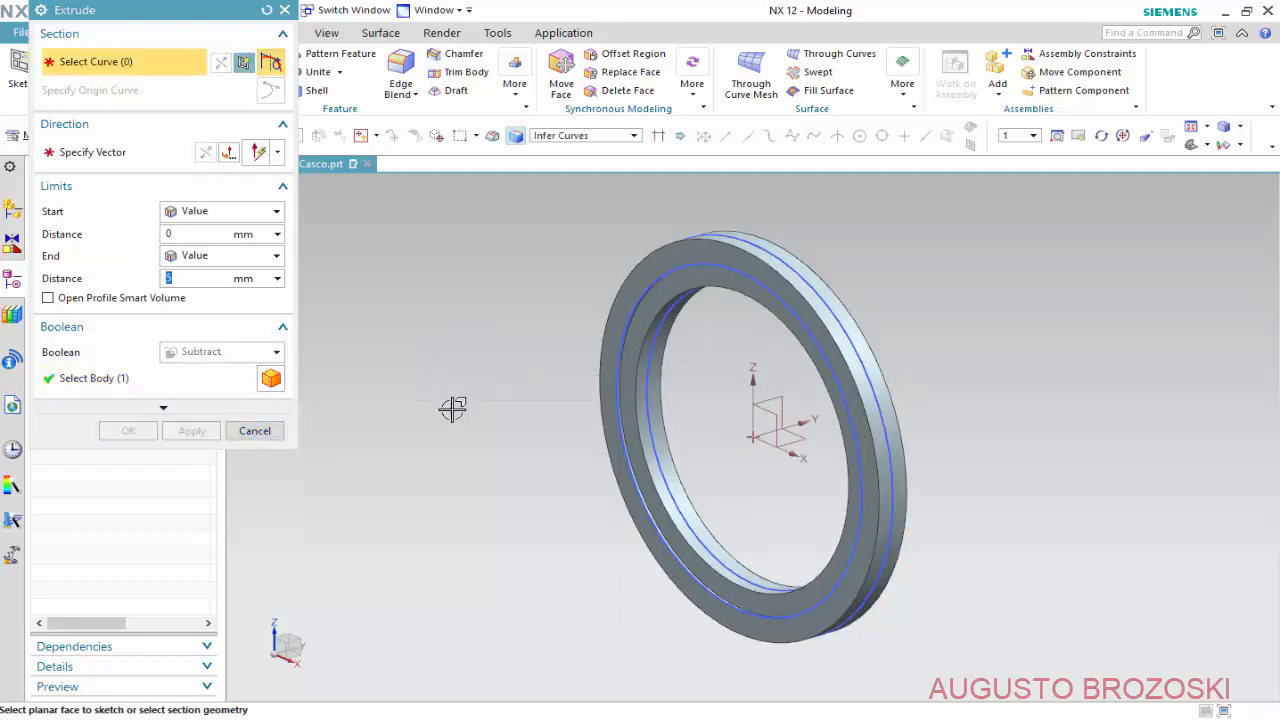
scroll(671, 551, "up", 5)
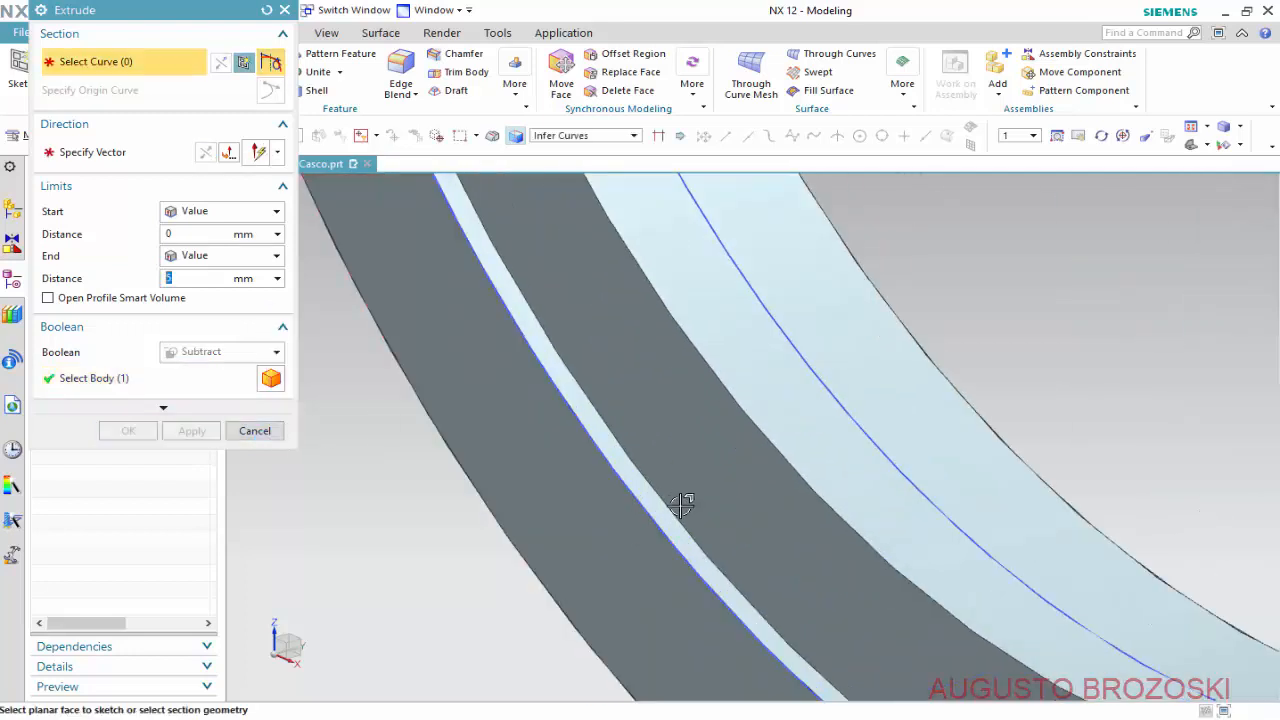
left_click(254, 430)
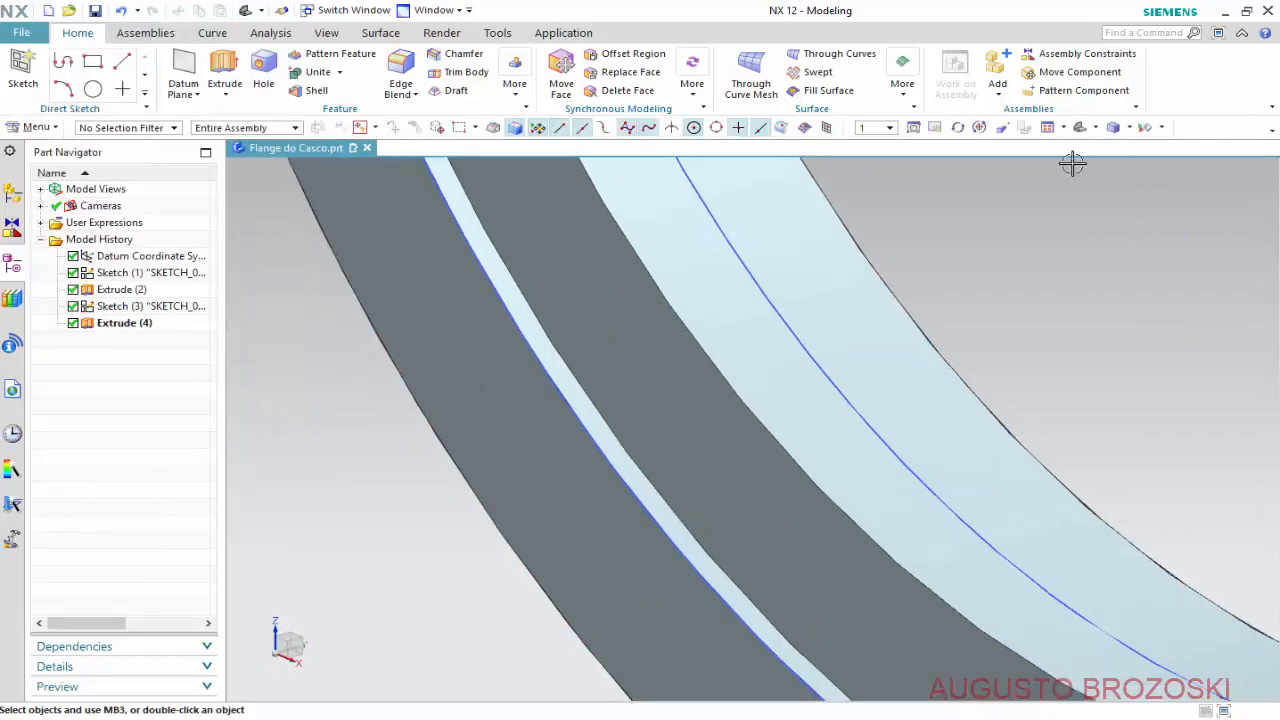
Save the part and hide all sketches.
left_click(1080, 128)
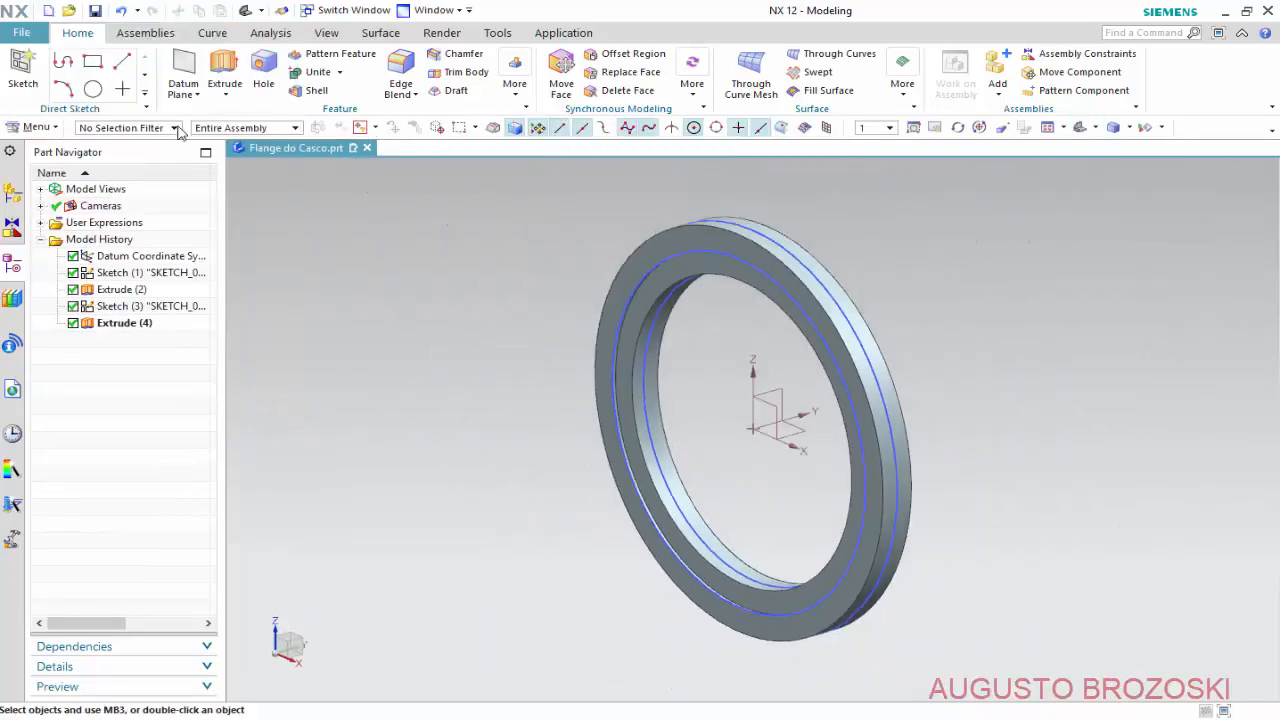
left_click(96, 12)
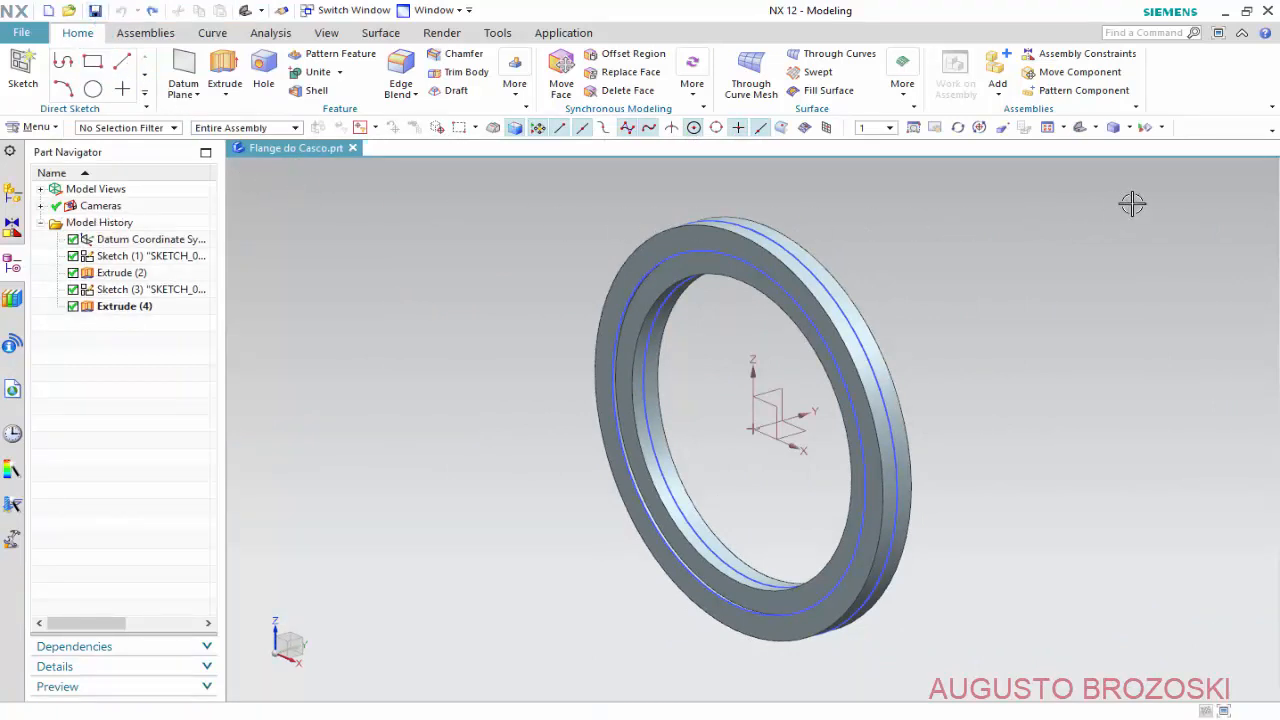
left_click(1145, 127)
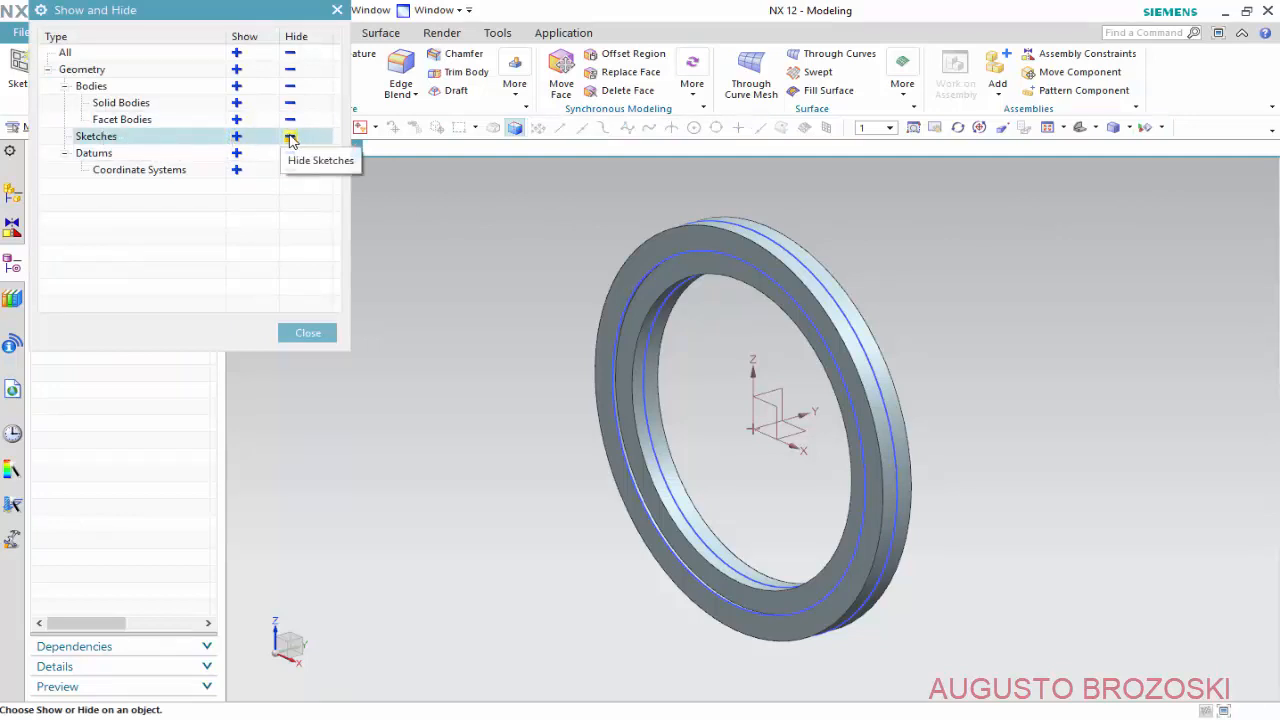
left_click(289, 137)
left_click(308, 335)
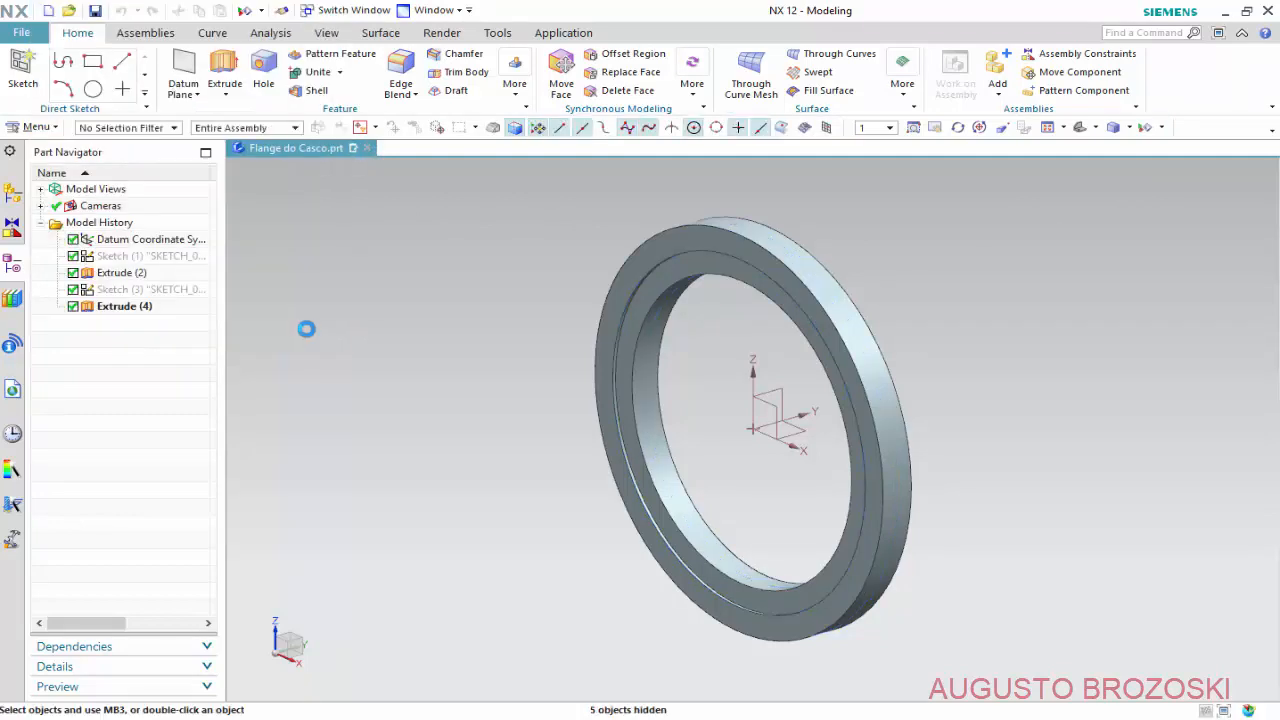
Consult the flange's bolt-hole layout in the PDF drawing, and back in NX create a sketch on the ring's outer front annular face.
left_click(508, 718)
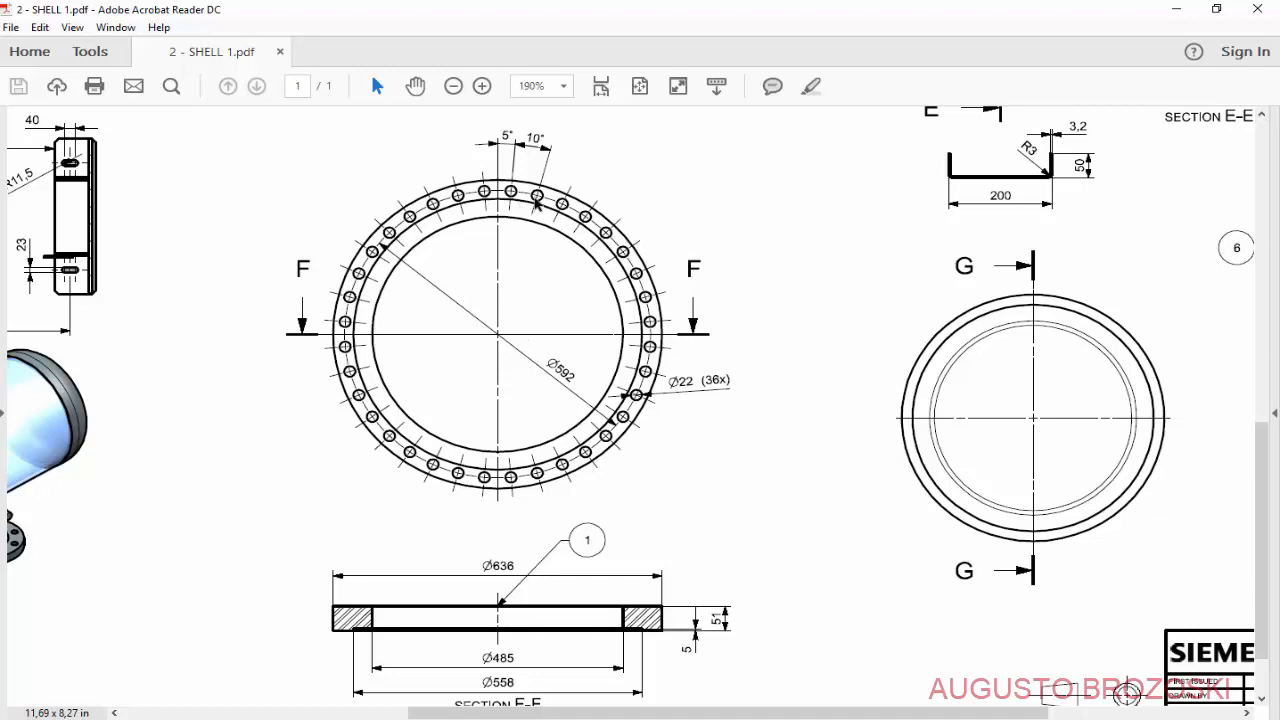
left_click(1176, 10)
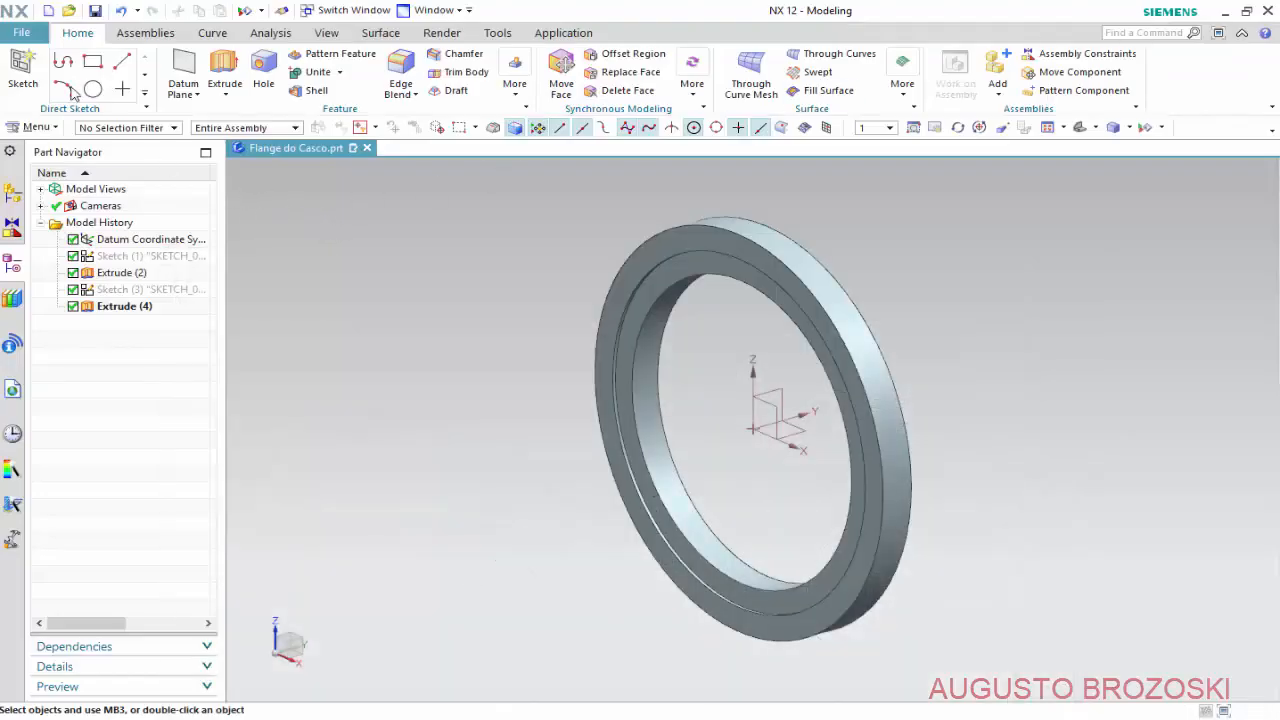
left_click(22, 66)
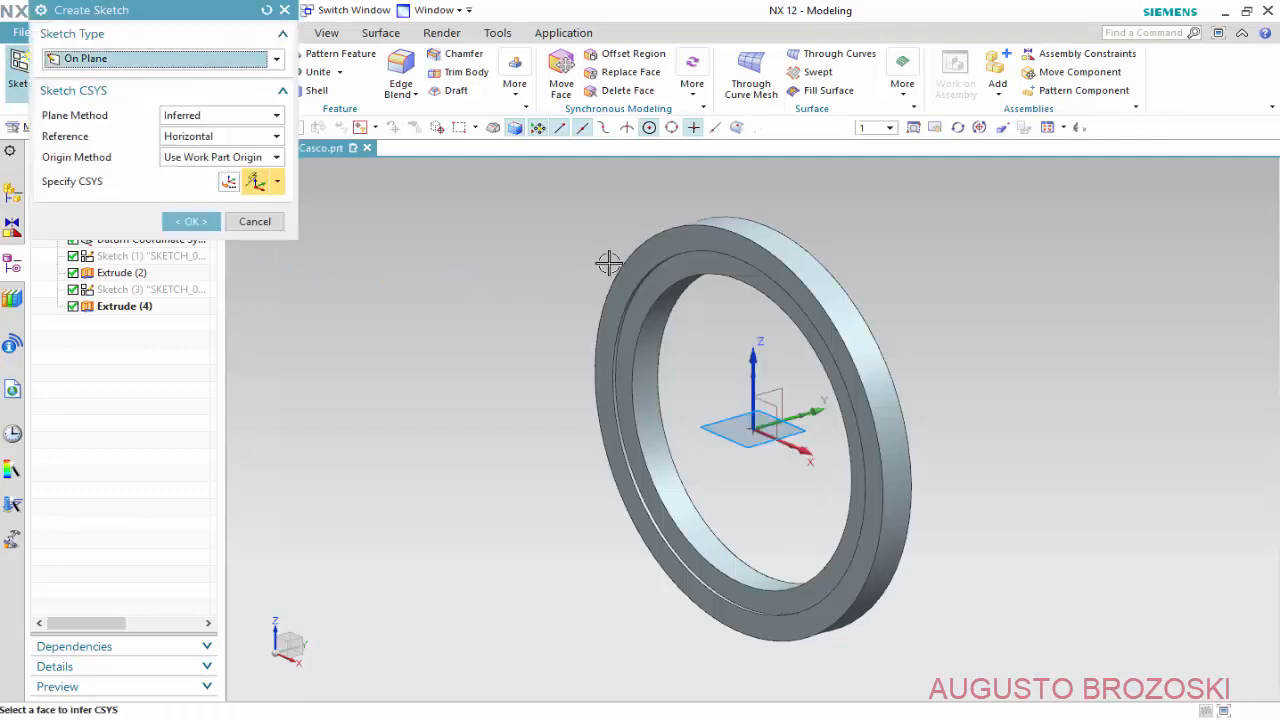
left_click(695, 242)
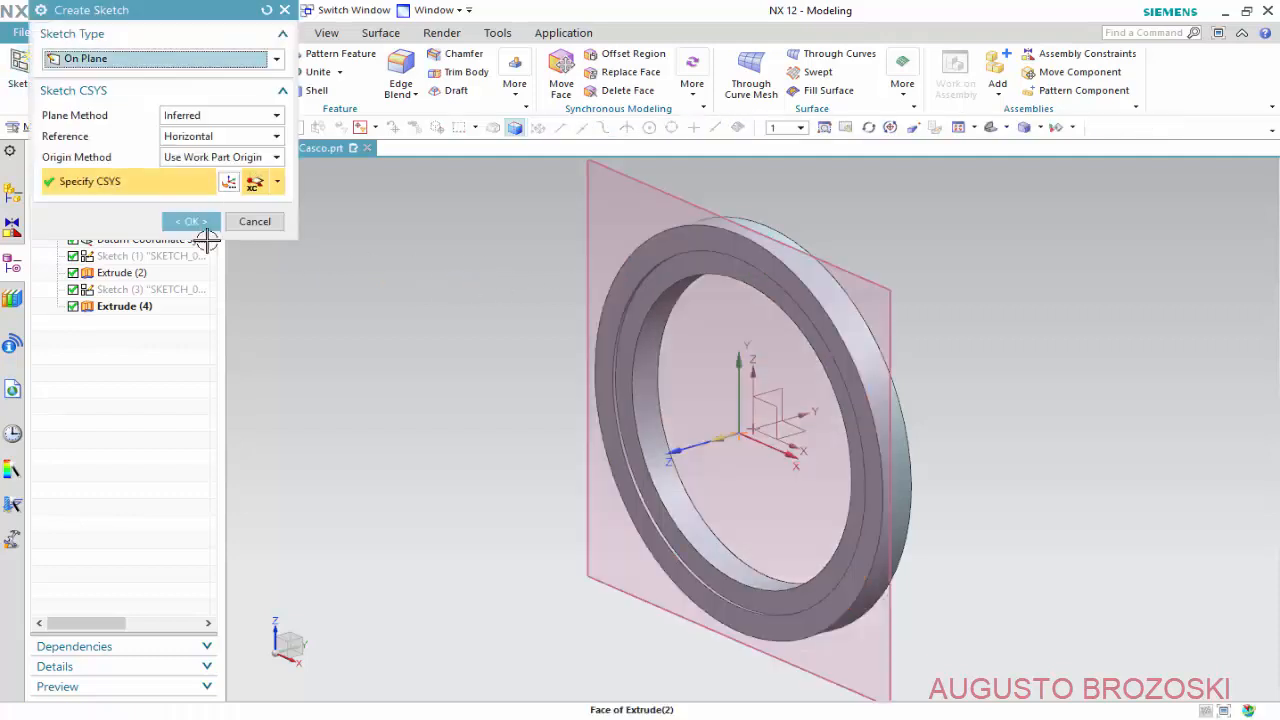
left_click(199, 222)
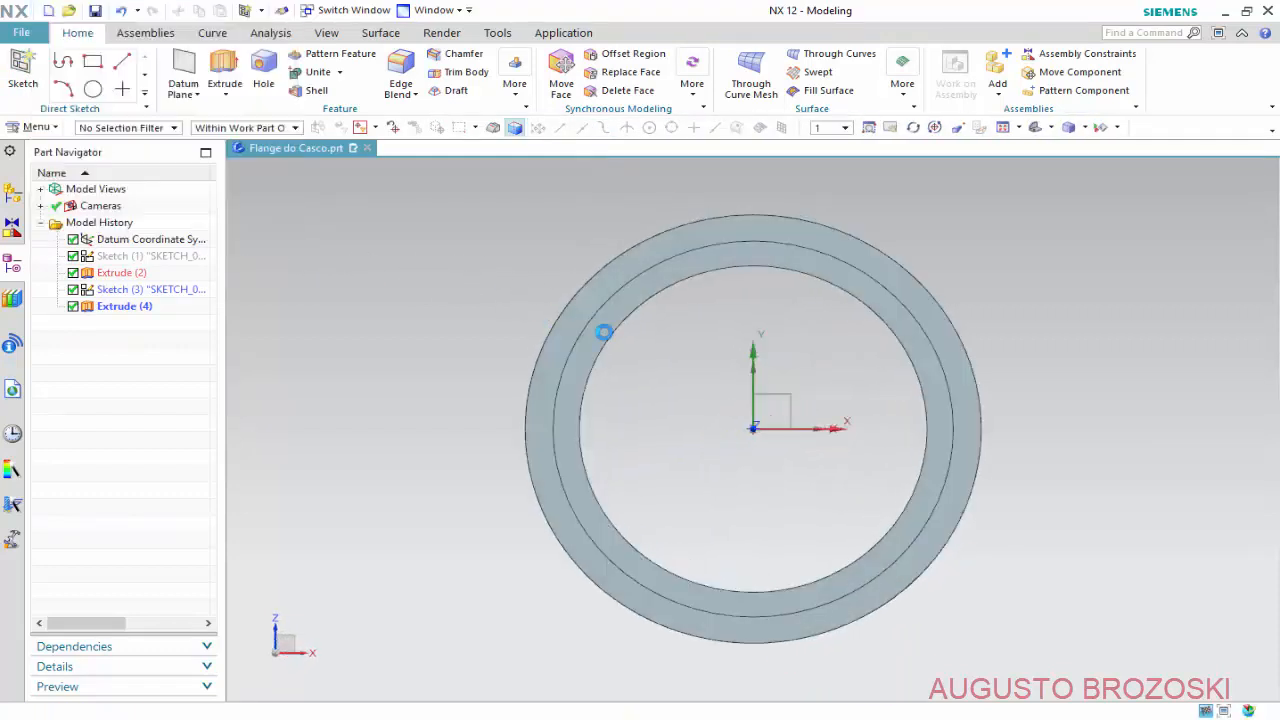
Sketch a vertical line from the sketch origin up to the ring's outer edge.
scroll(904, 328, "up", 3)
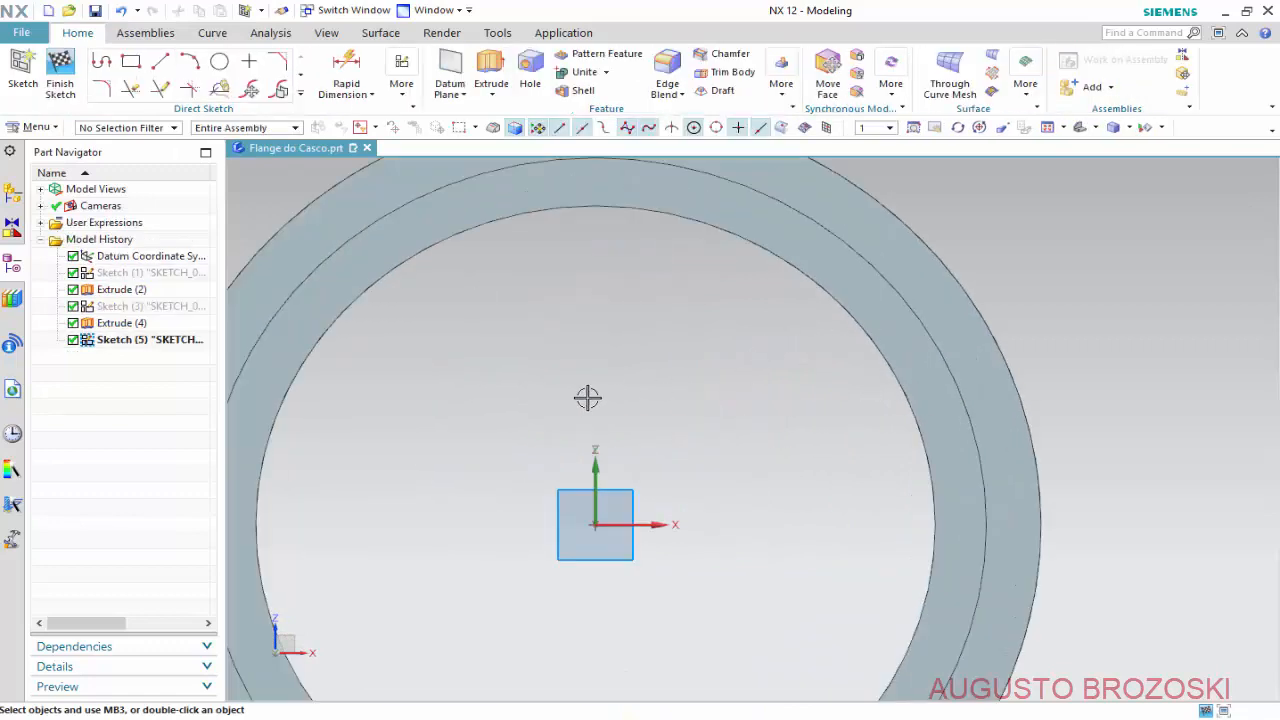
mouse_move(662, 342)
middle_mouse_down("shift")
mouse_move(714, 374)
mouse_move(744, 446)
middle_mouse_up("shift")
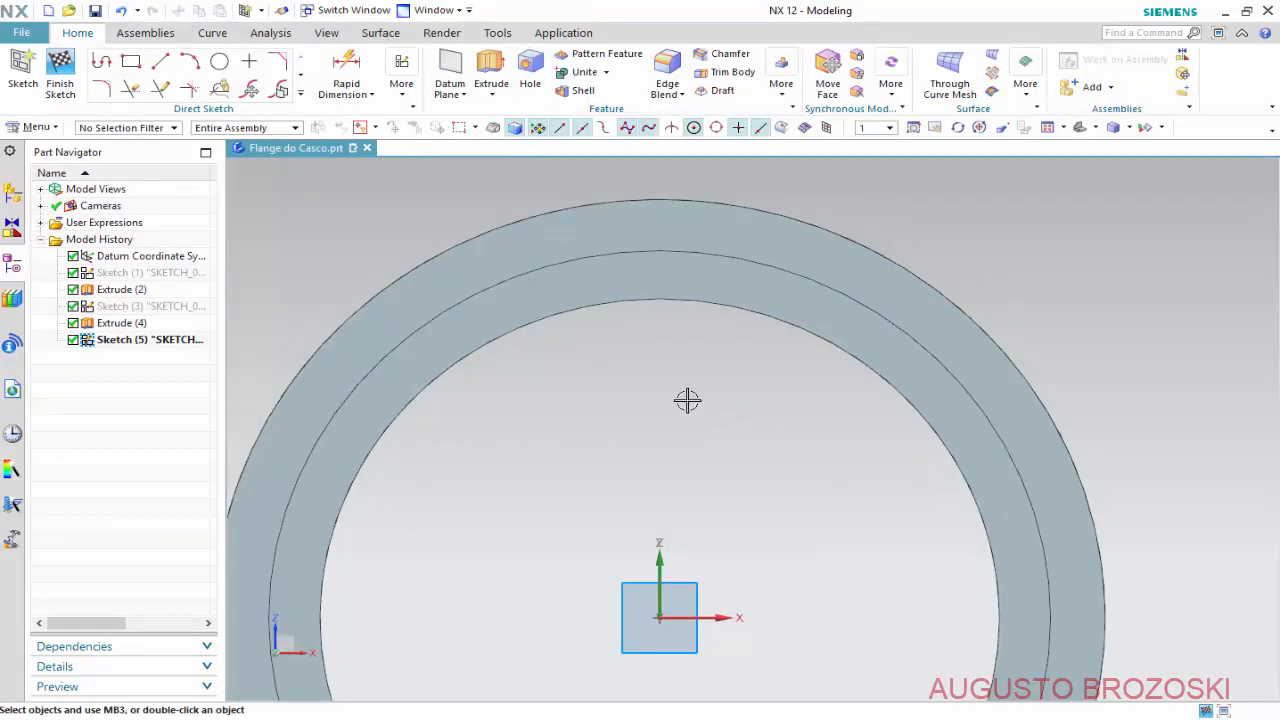
left_click(160, 62)
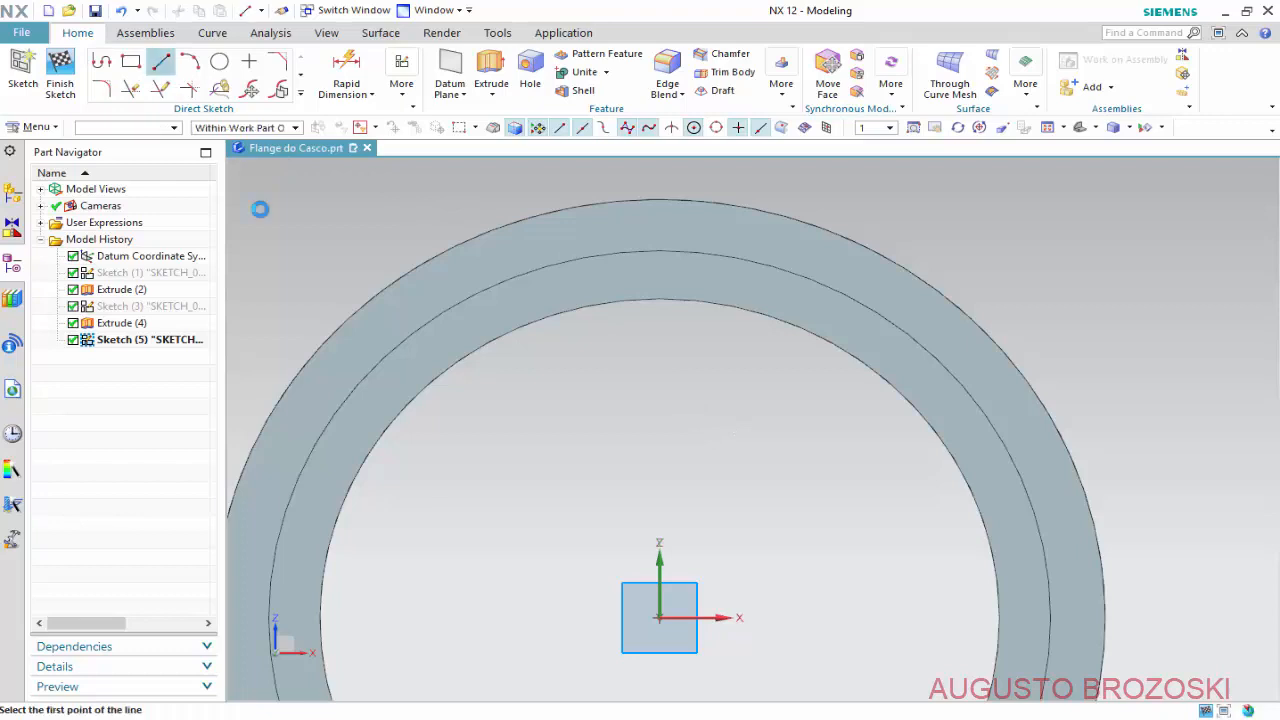
left_click(658, 617)
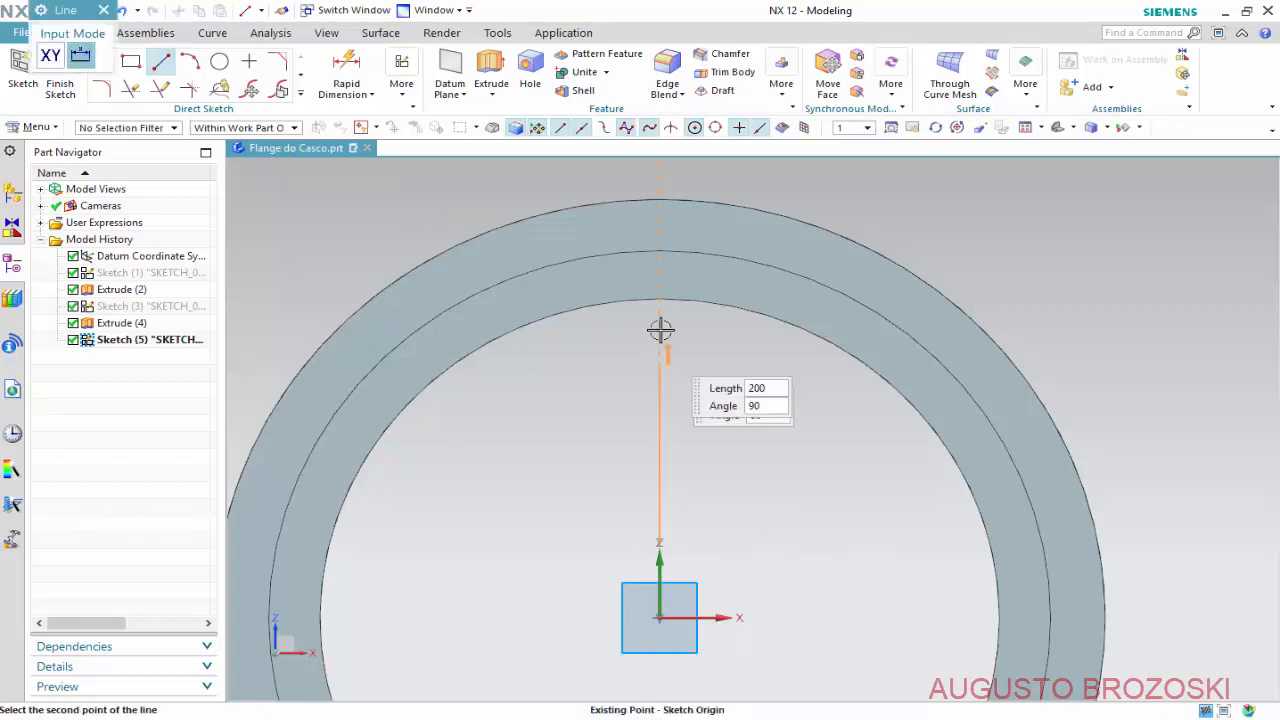
left_click(660, 200)
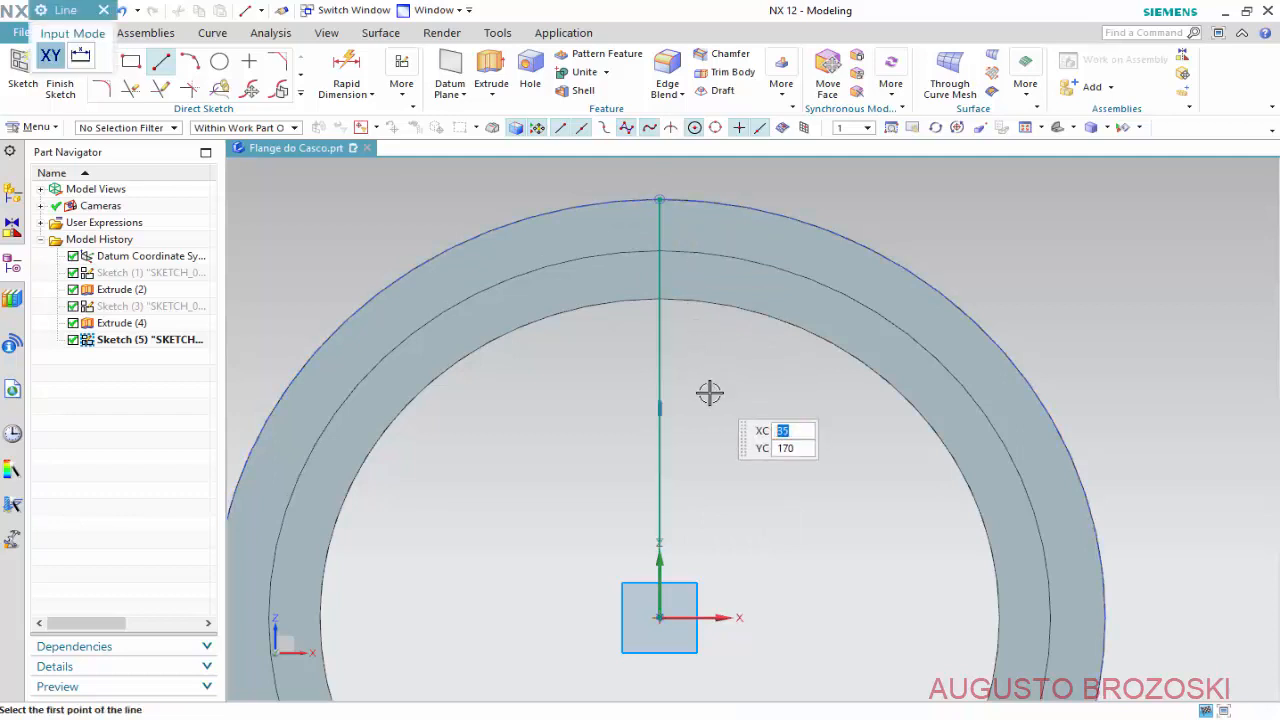
key("Escape")
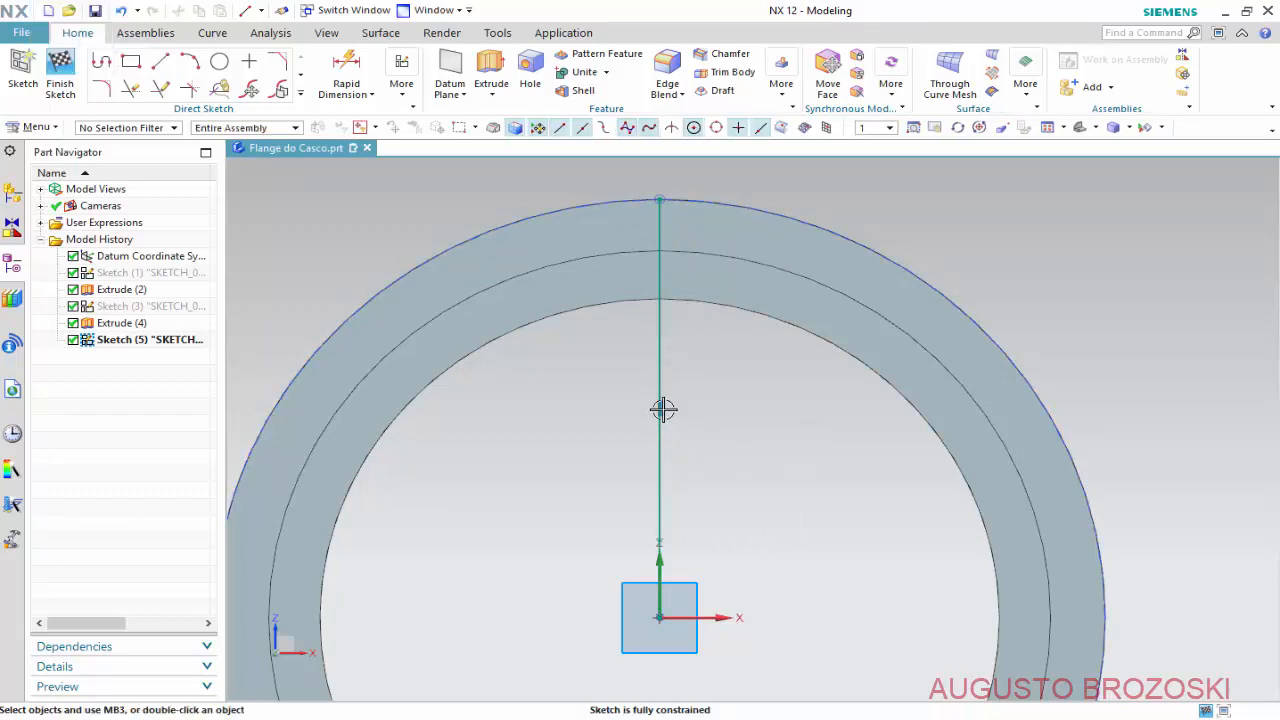
left_click(659, 340)
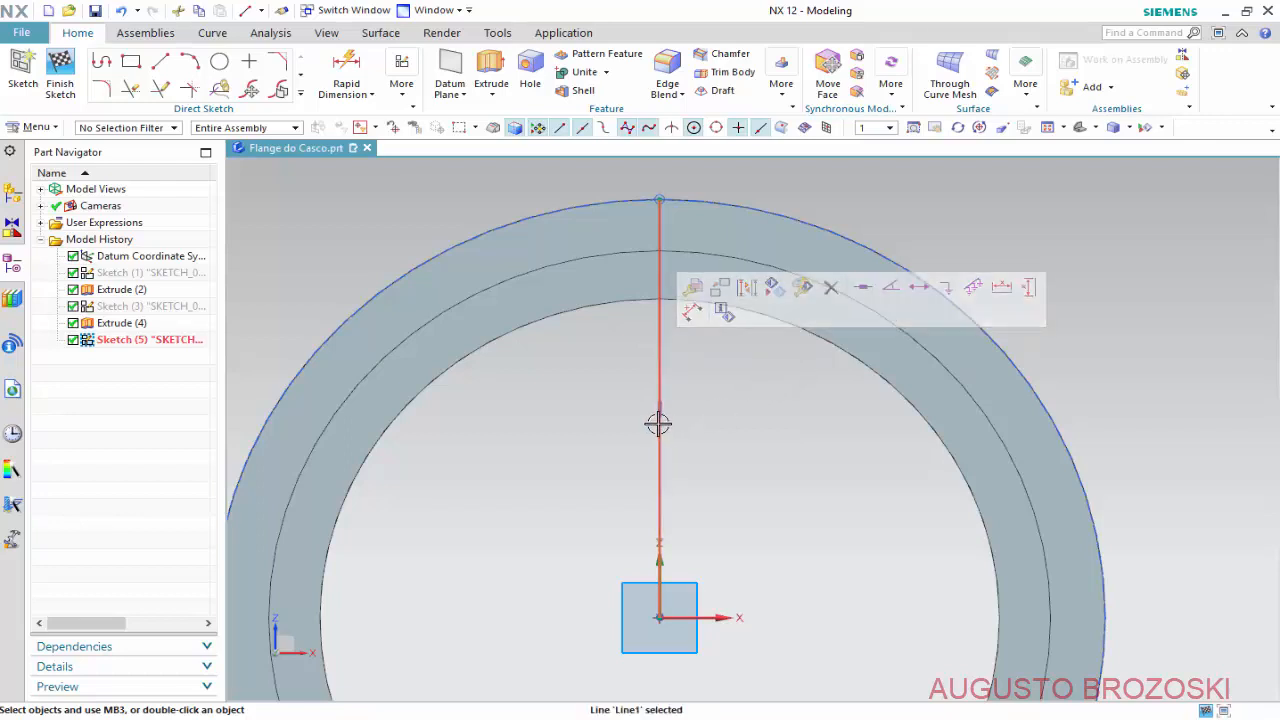
key("Escape")
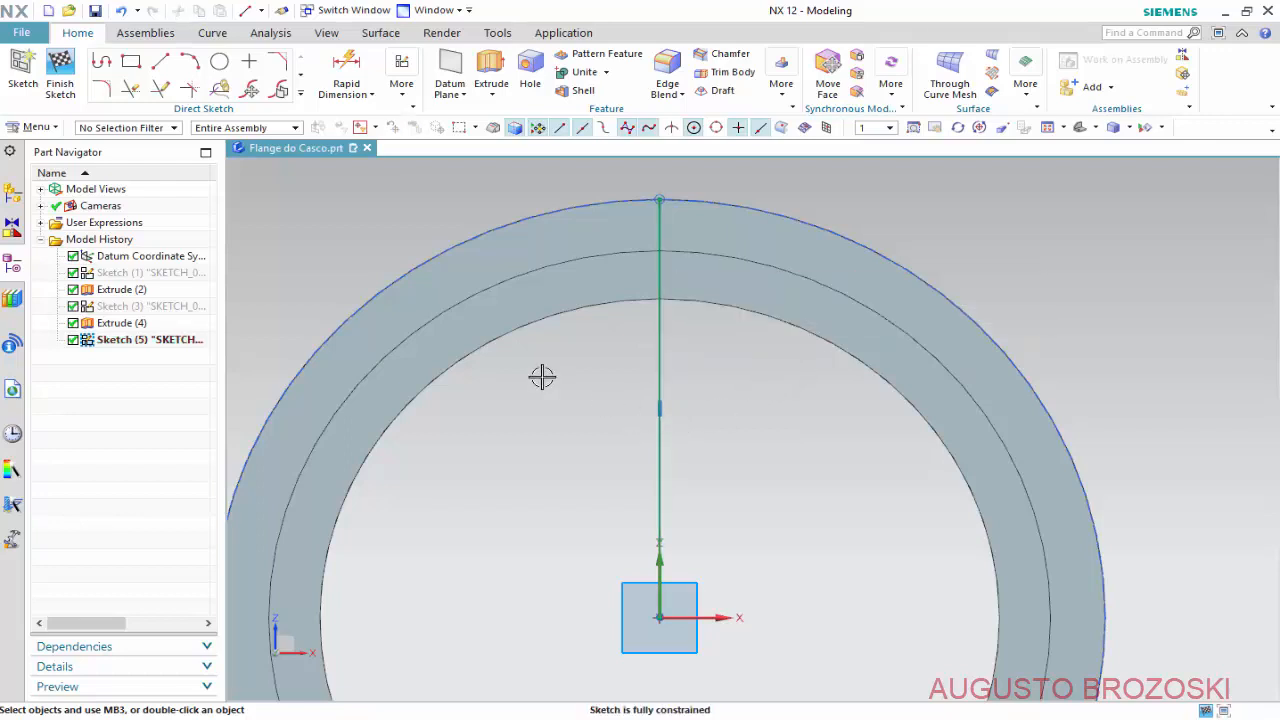
Sketch a second line about 305 mm long from the origin, slanted slightly right of the vertical line and ending on the ring face.
left_click(160, 62)
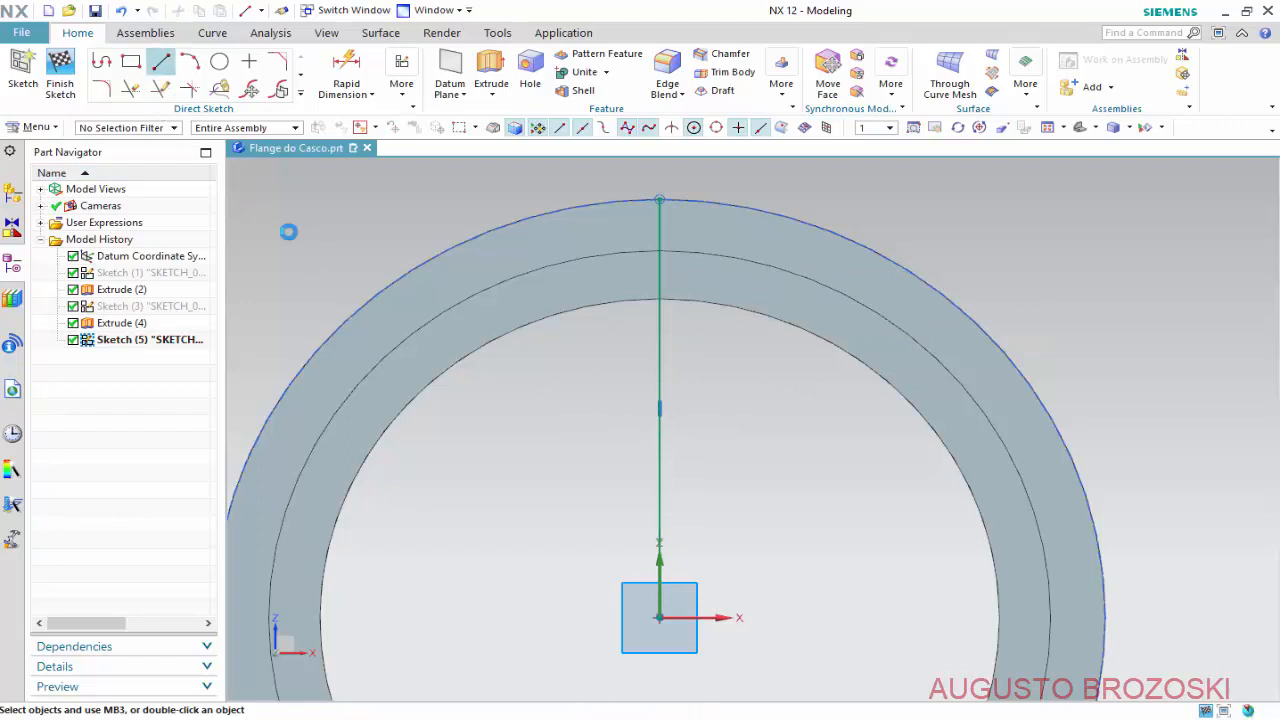
left_click(656, 619)
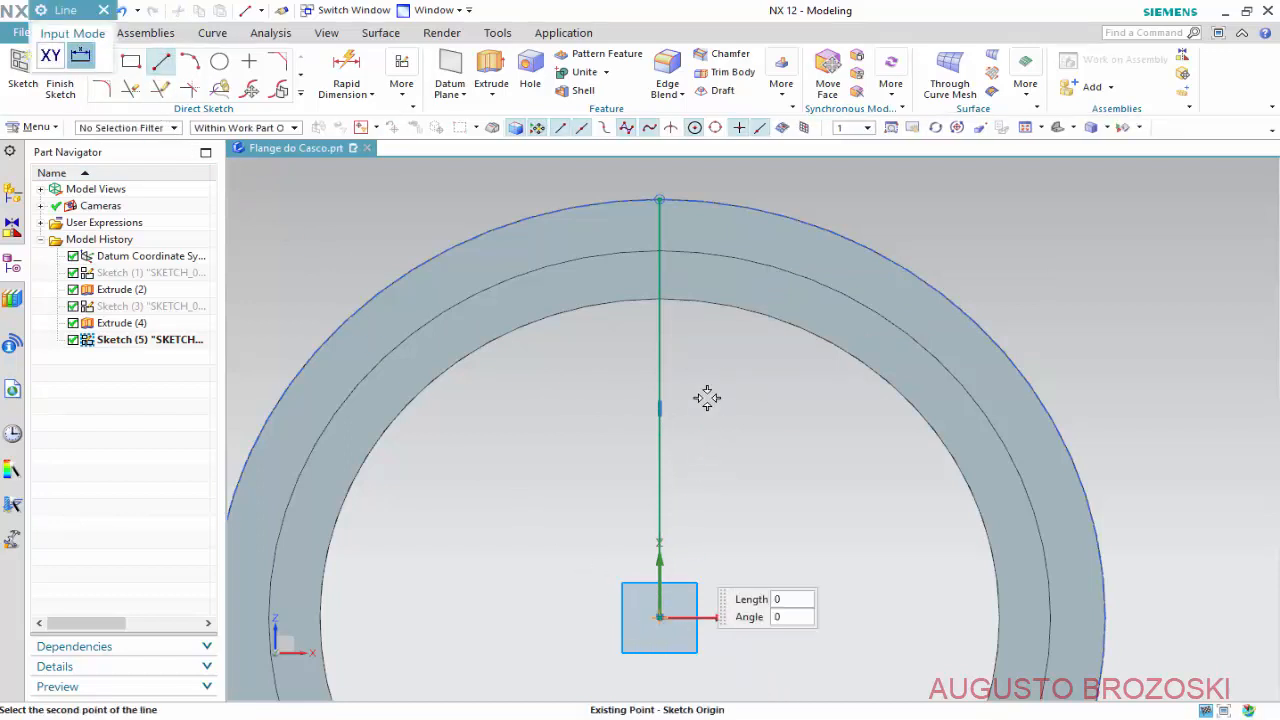
left_click(749, 237)
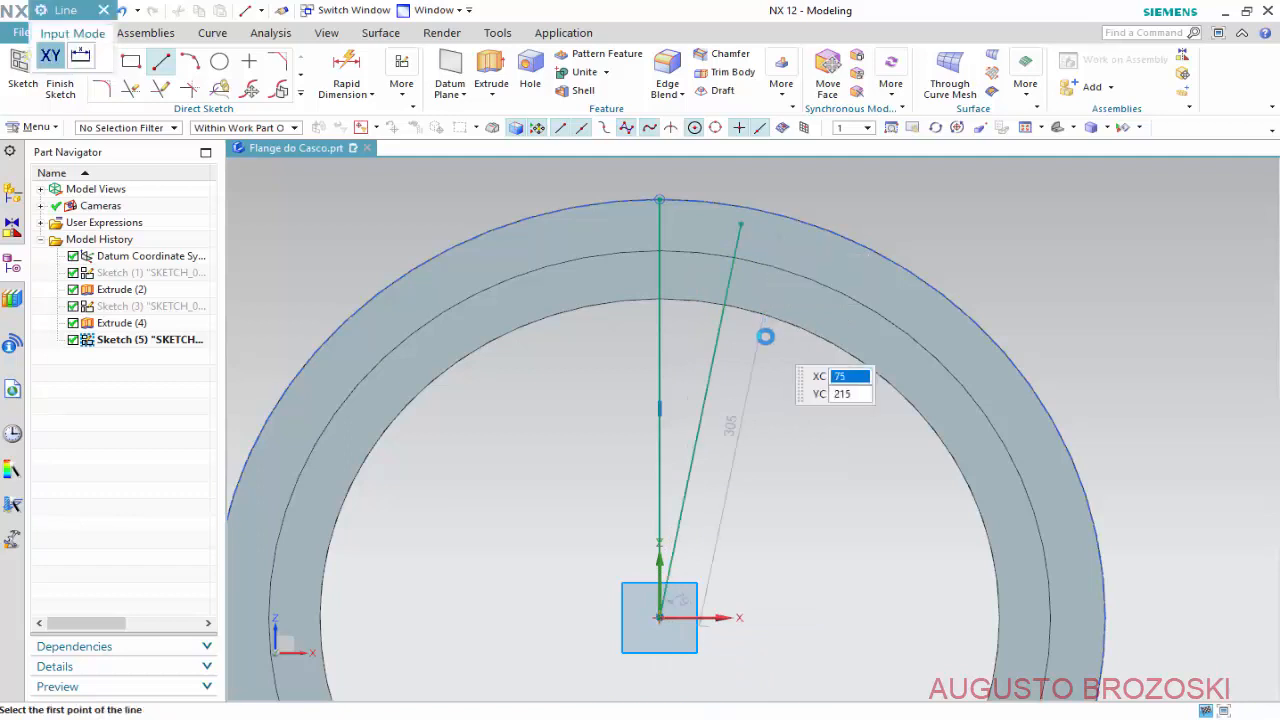
key("Escape")
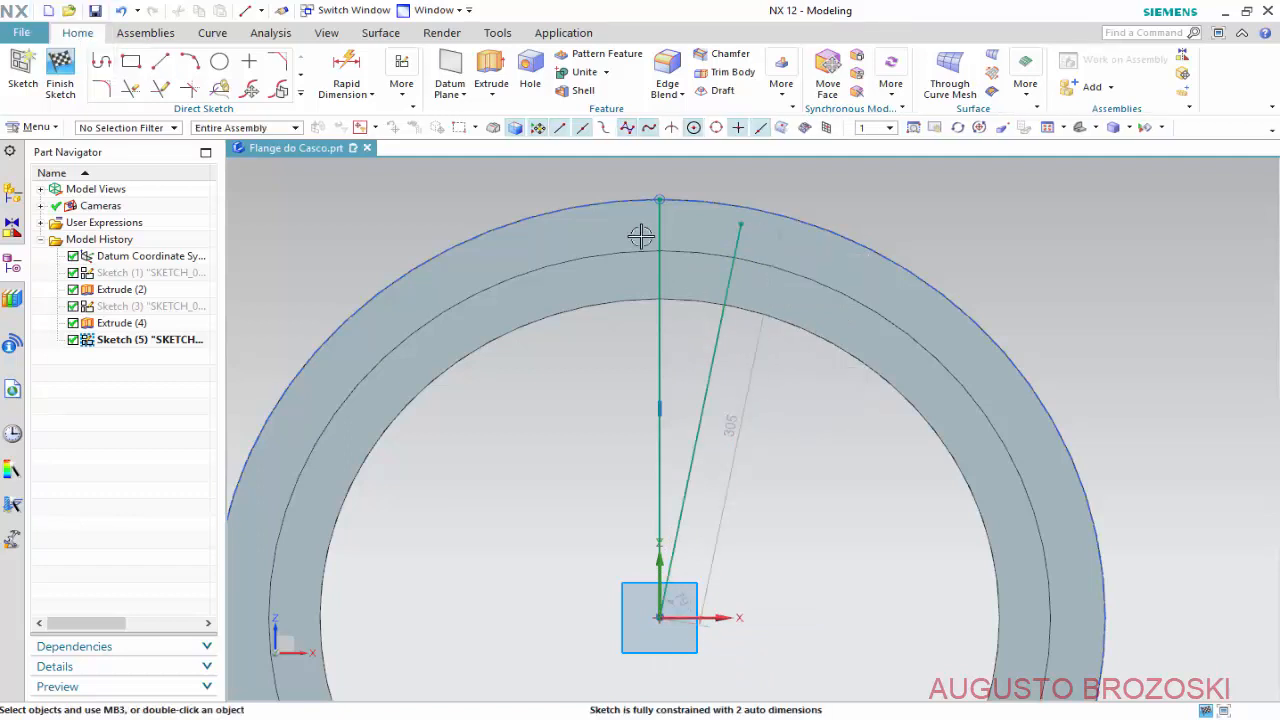
Add an angular dimension of 5° between the vertical line and the slanted line.
left_click(346, 72)
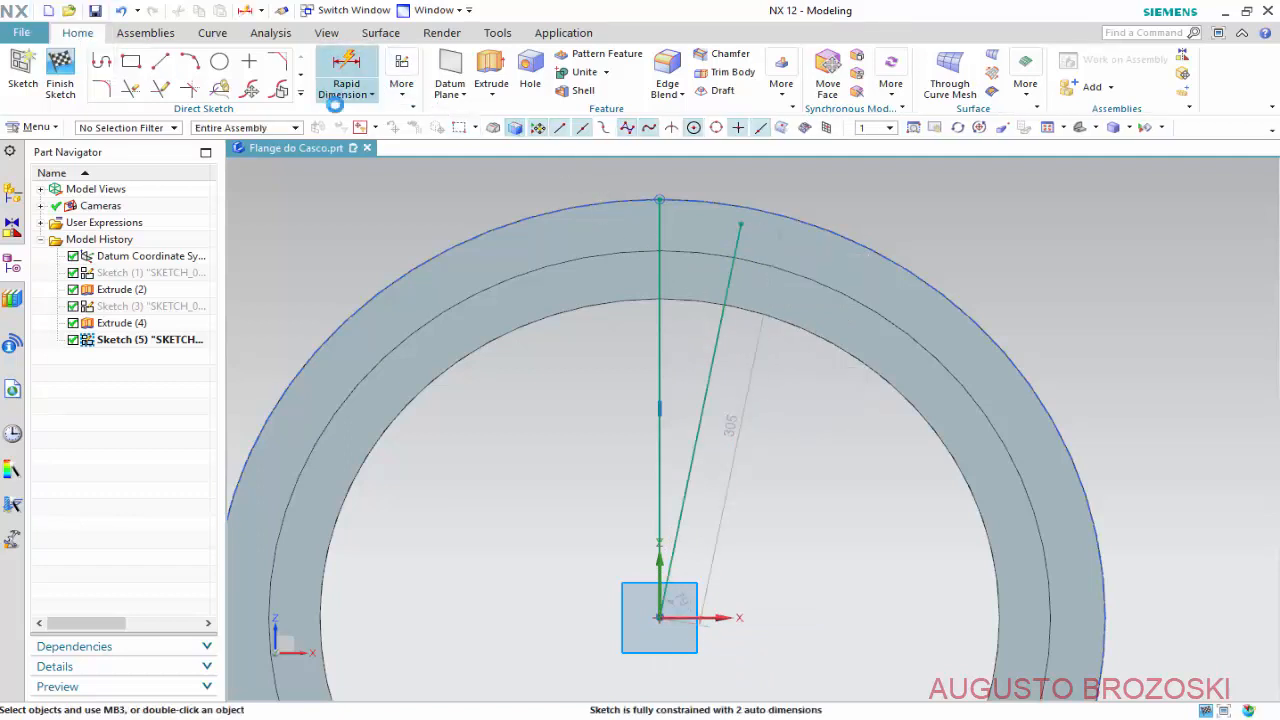
left_click(230, 229)
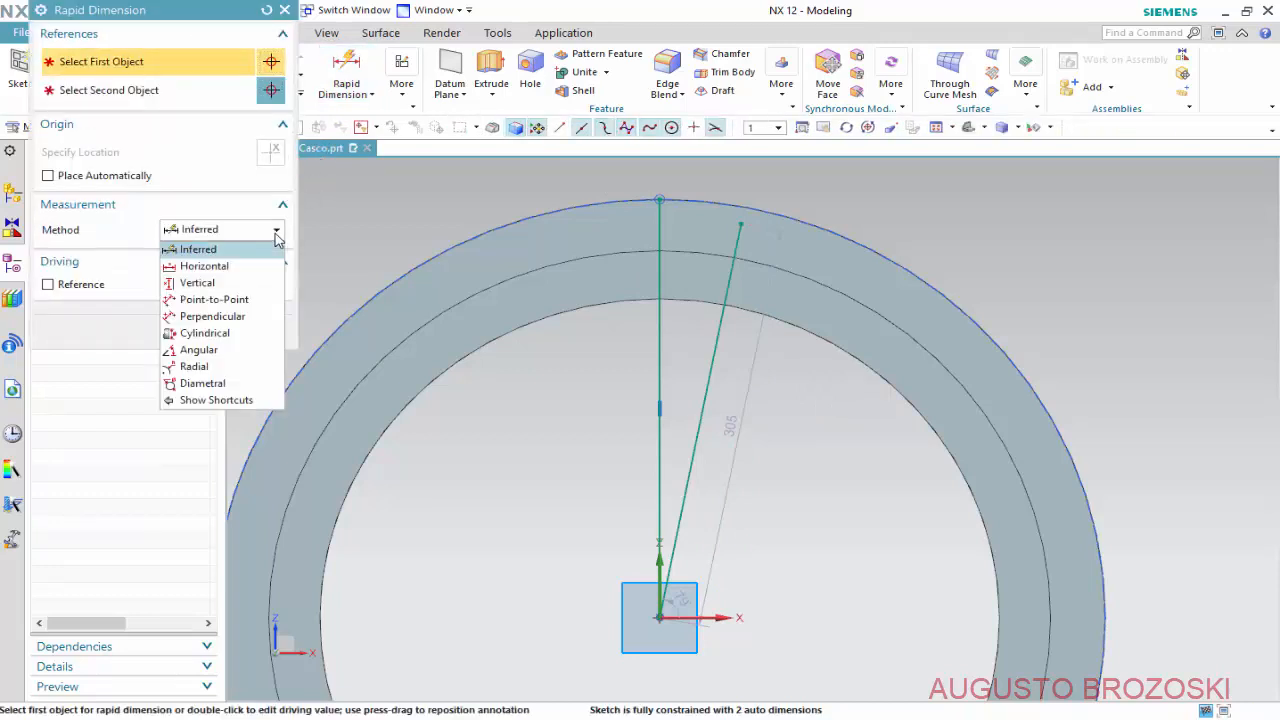
left_click(205, 349)
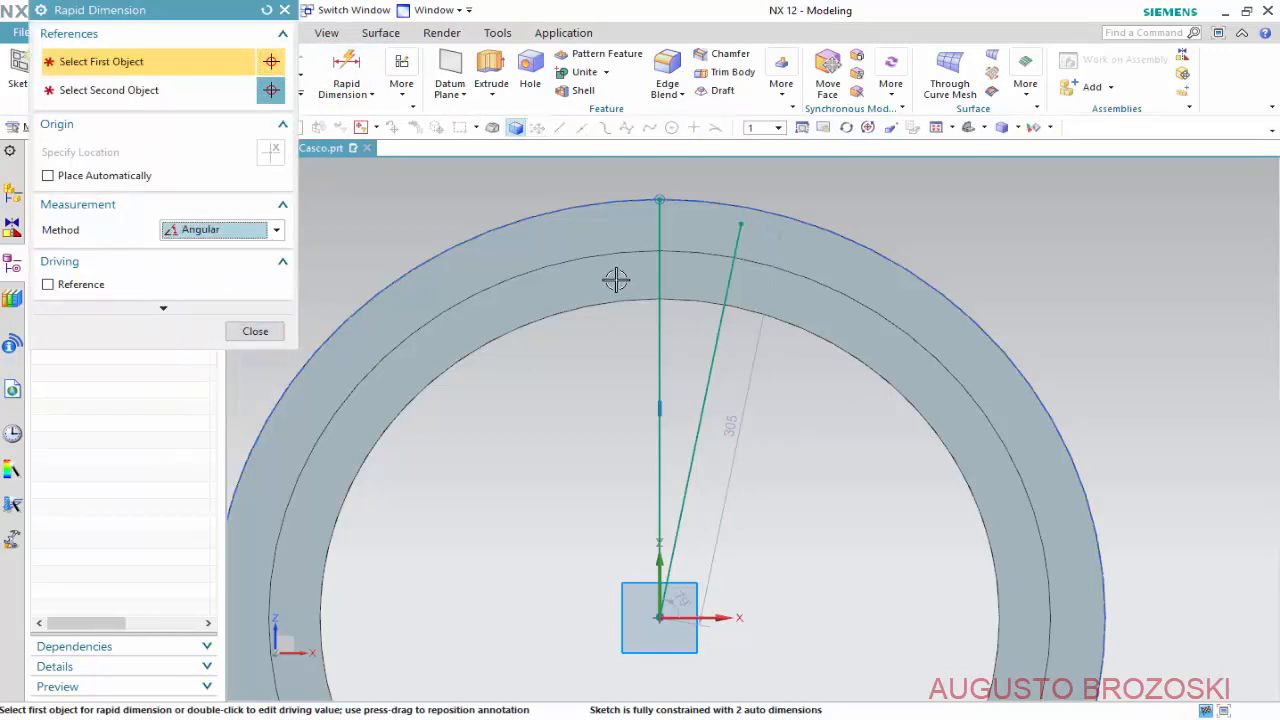
left_click(660, 329)
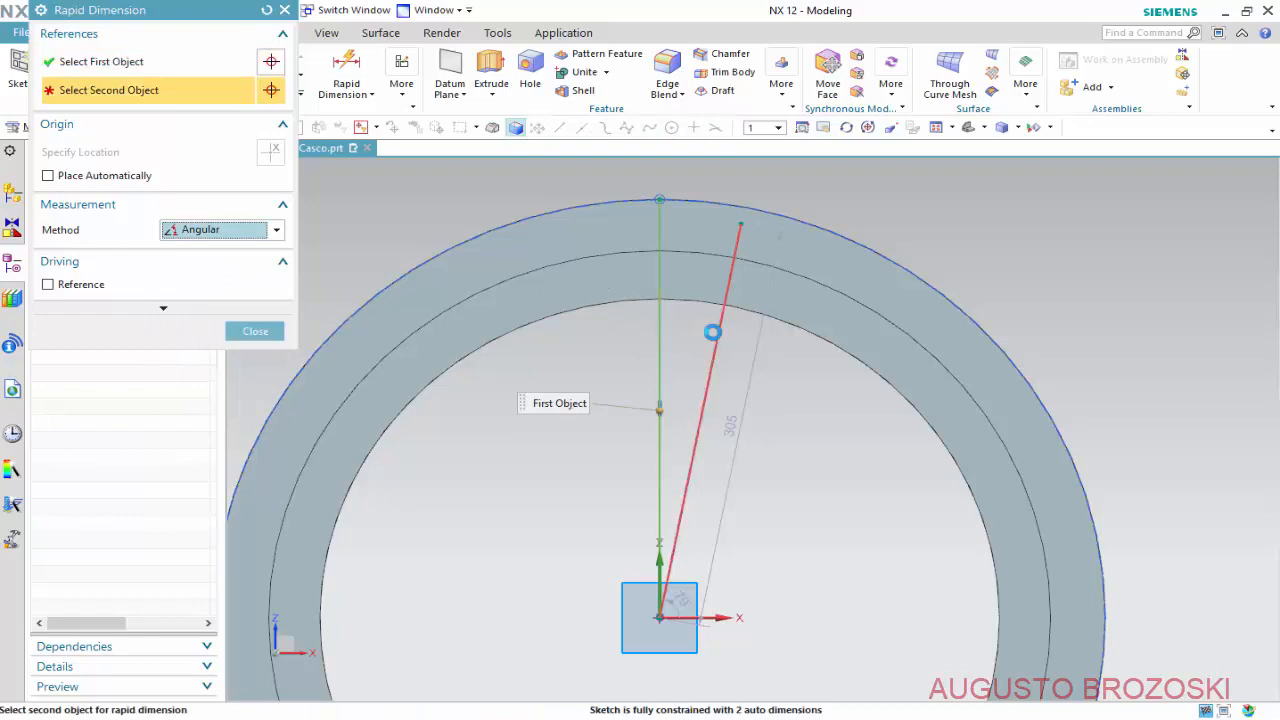
left_click(716, 334)
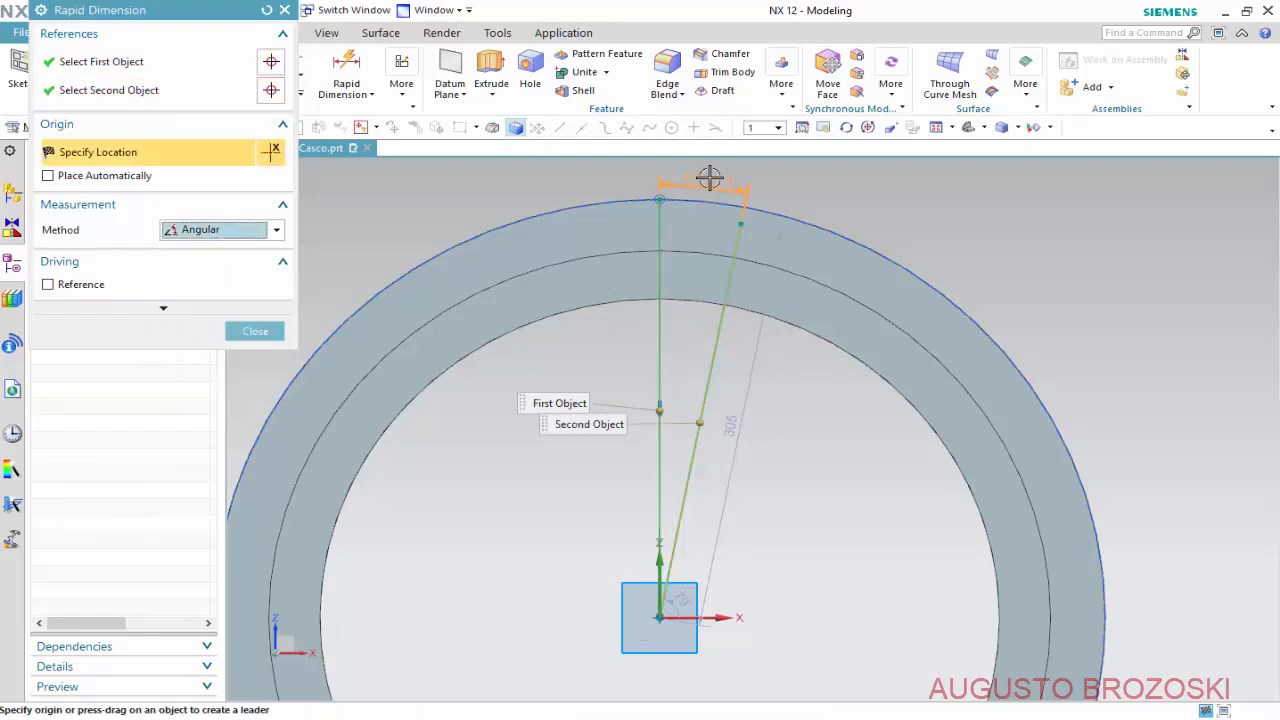
left_click(709, 177)
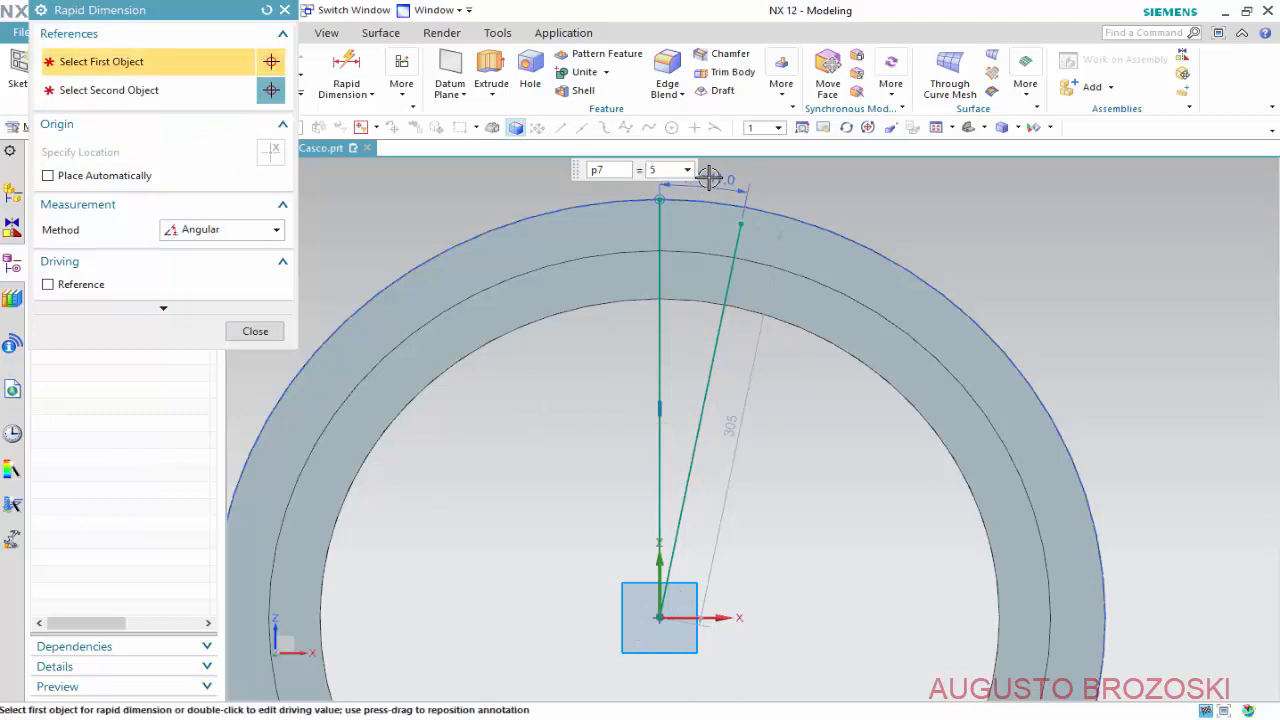
type("5")
key("Return")
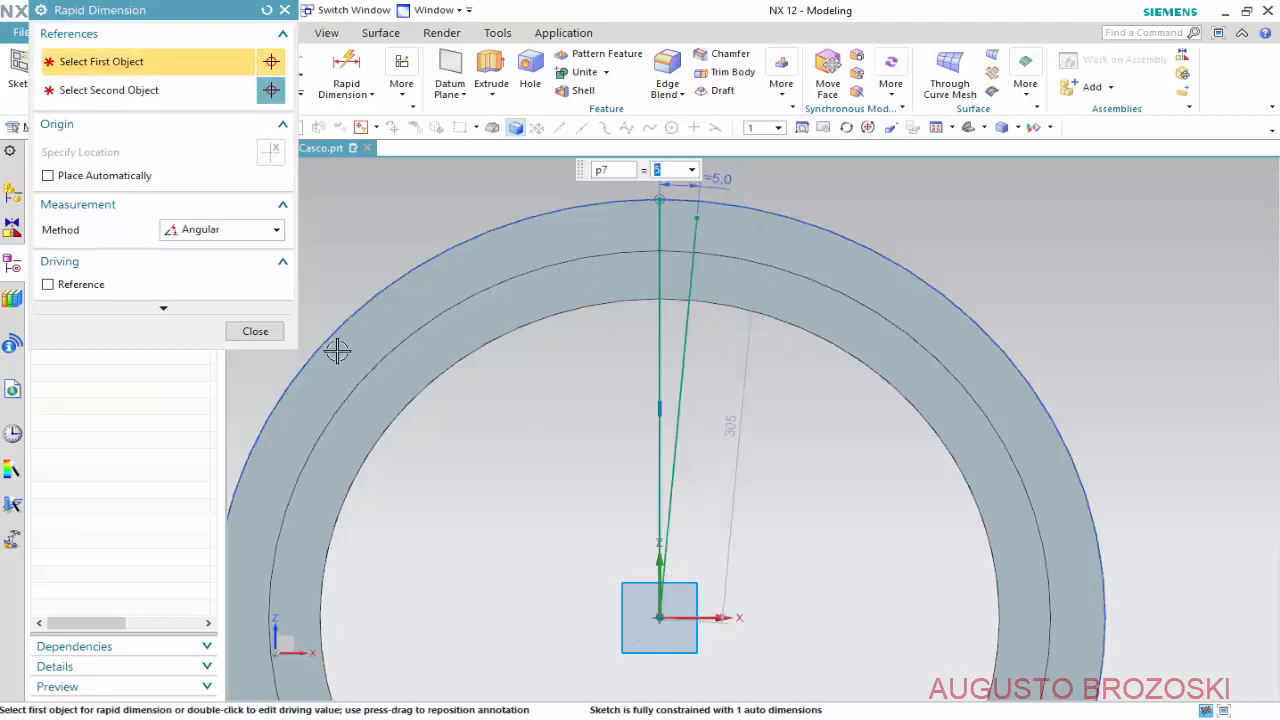
left_click(263, 332)
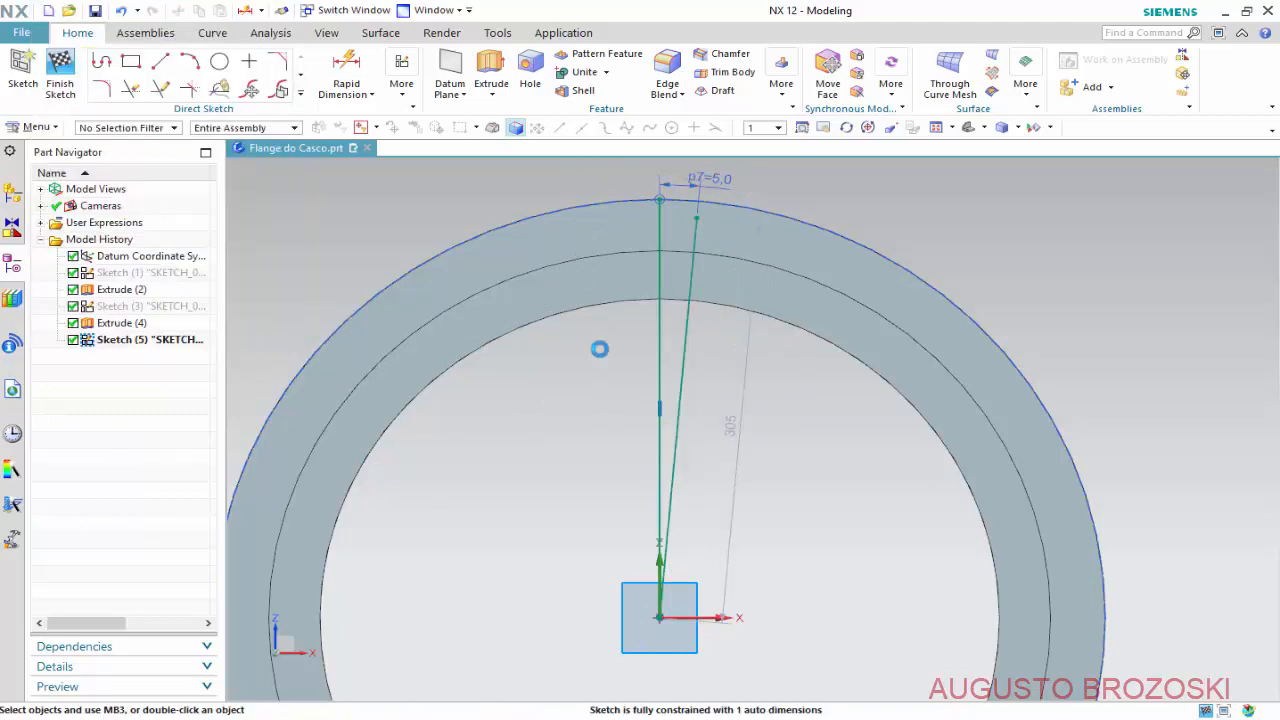
Set the slanted line's length dimension to 592/2 mm.
double_click(743, 367)
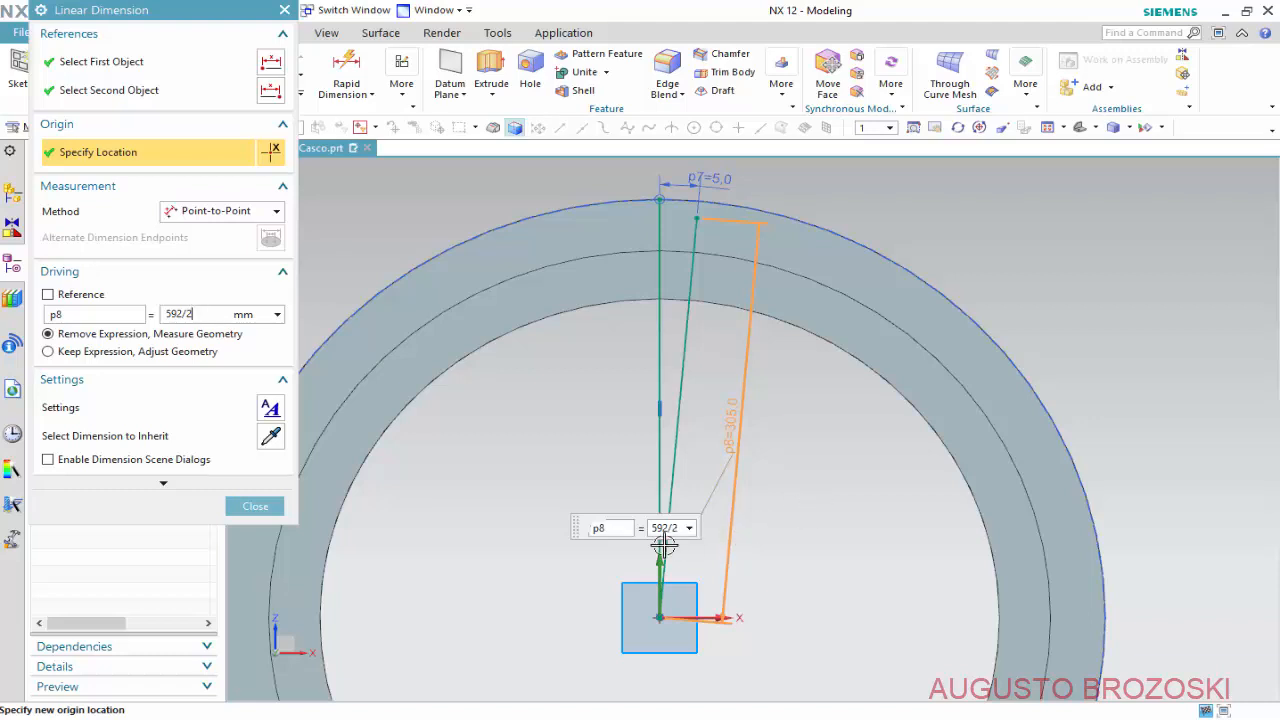
key("Return")
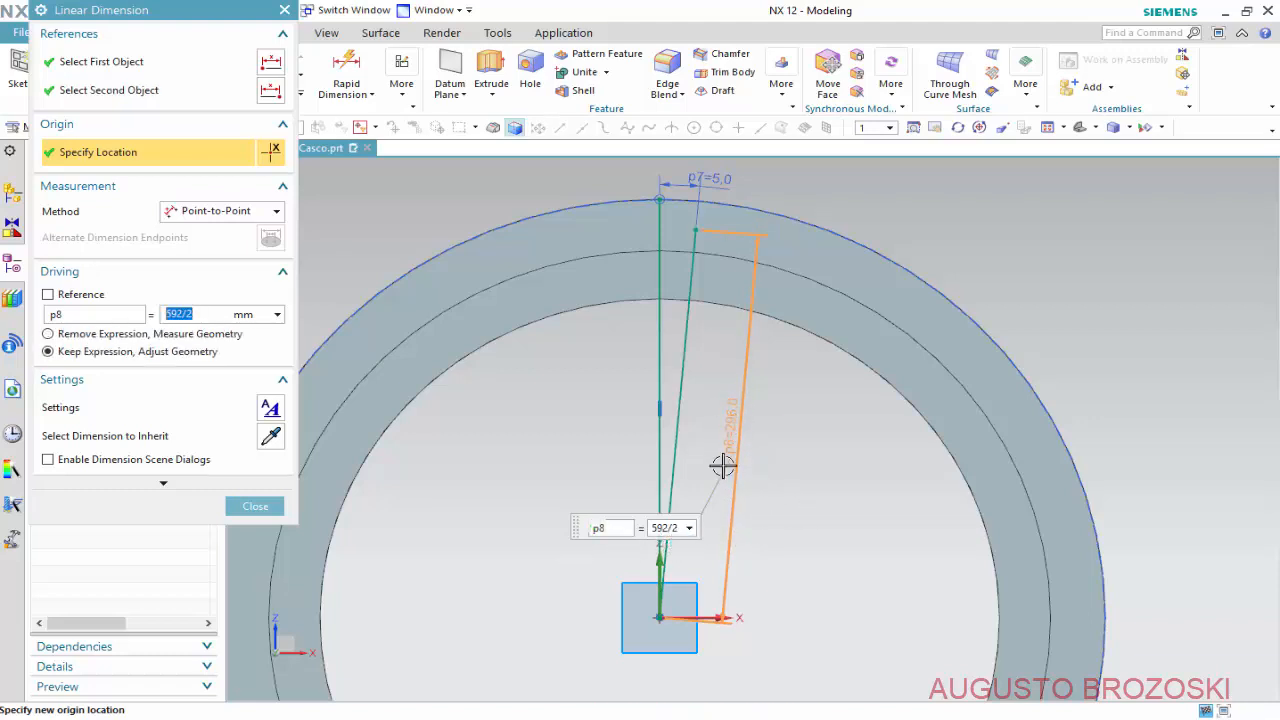
left_click(255, 506)
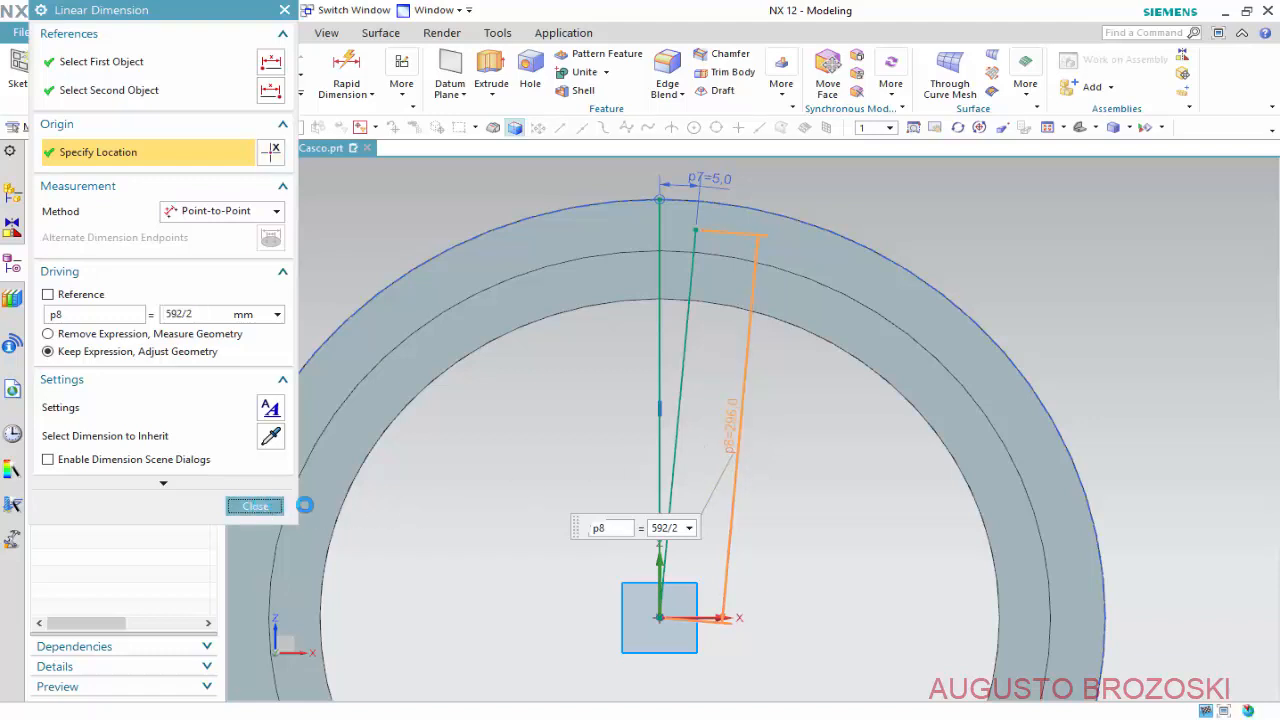
Convert the slanted line and the vertical line to reference geometry.
right_click(690, 330)
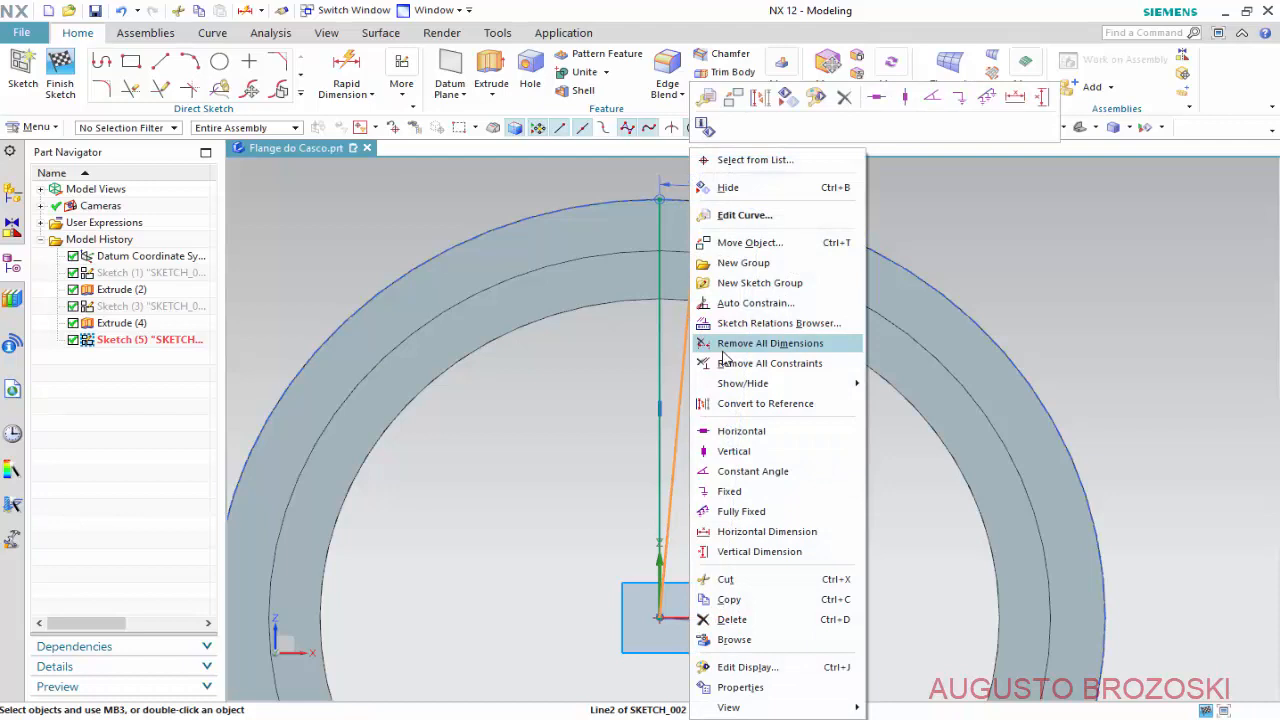
left_click(760, 403)
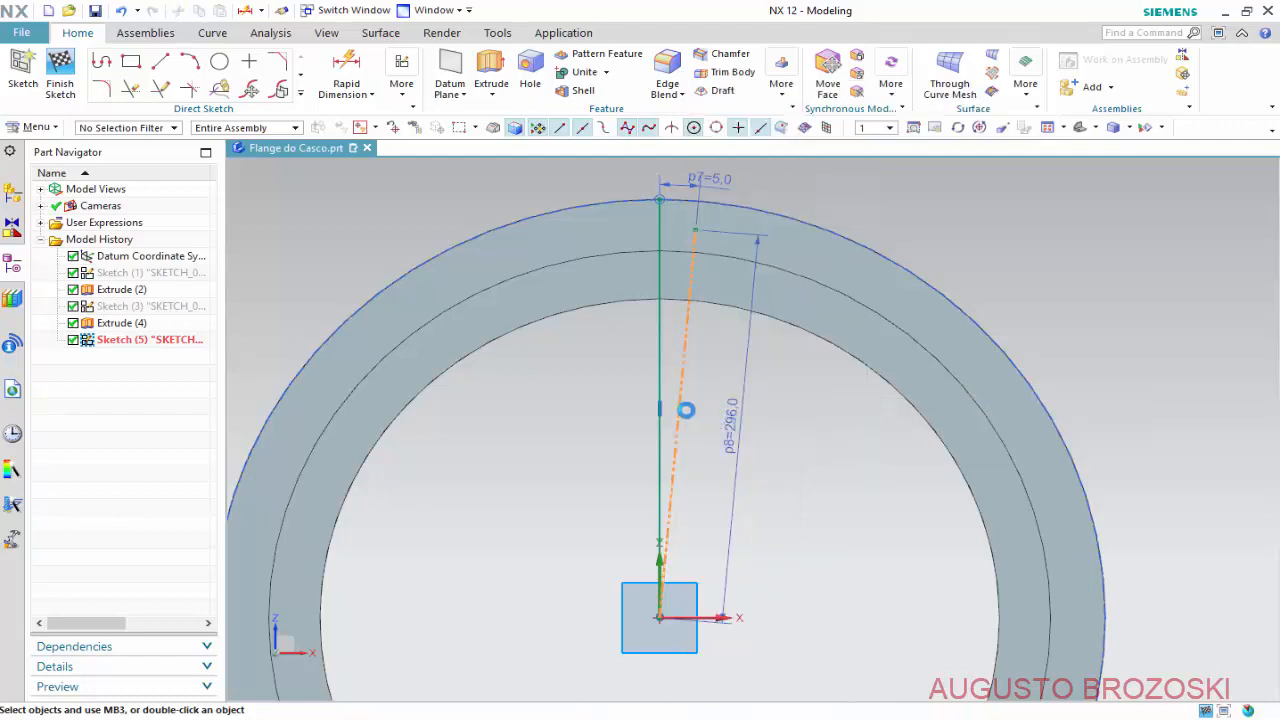
right_click(660, 365)
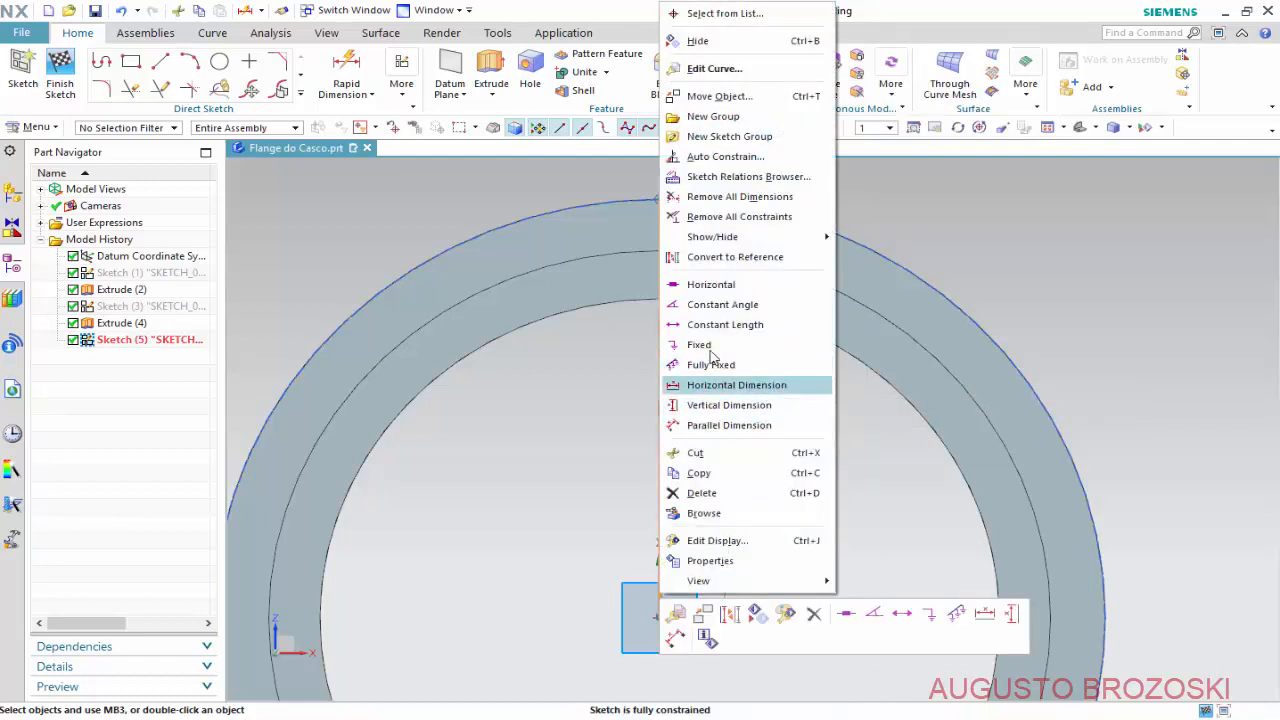
left_click(733, 258)
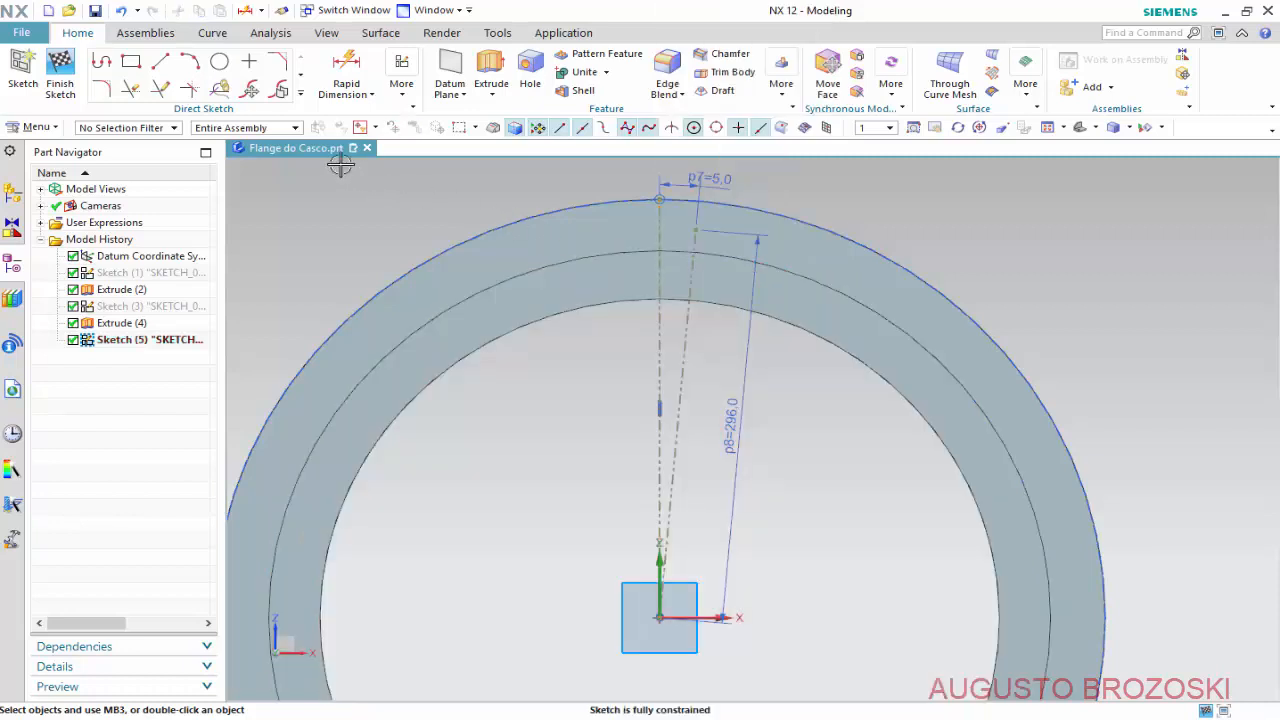
Sketch a bolt-hole circle about 32 mm in diameter centred on the slanted reference line's upper endpoint.
left_click(219, 61)
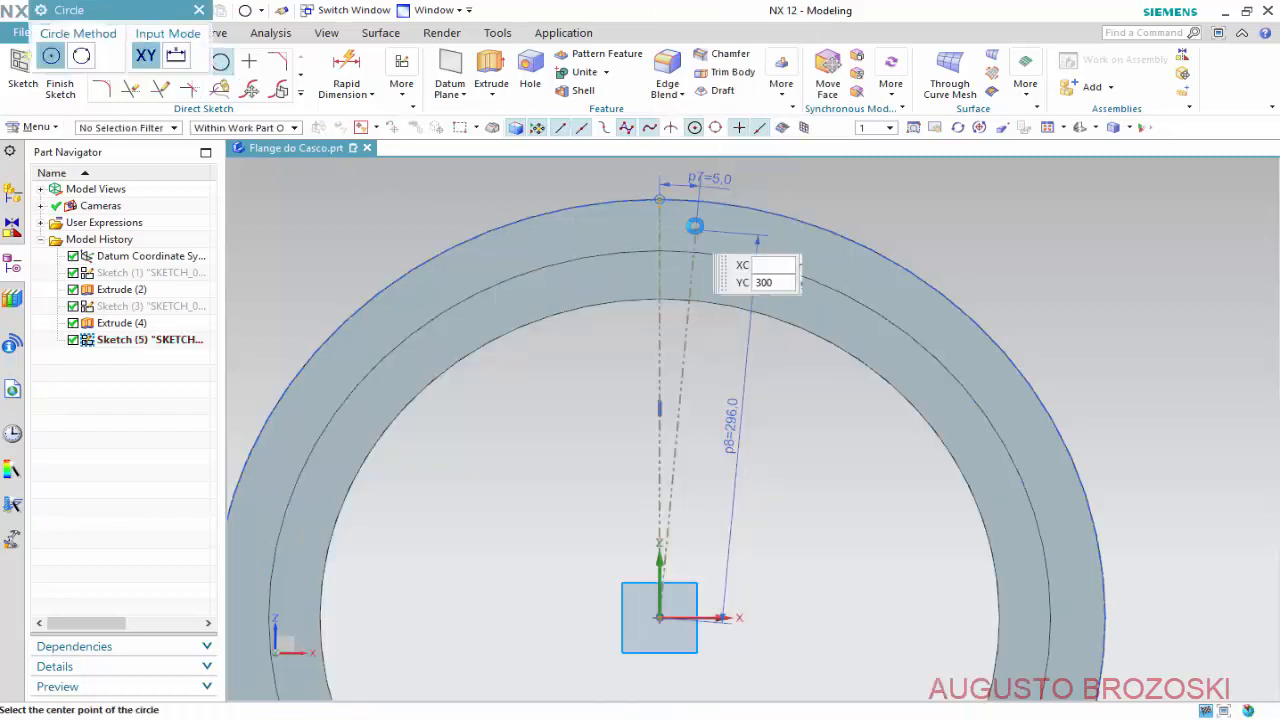
scroll(713, 183, "up", 3)
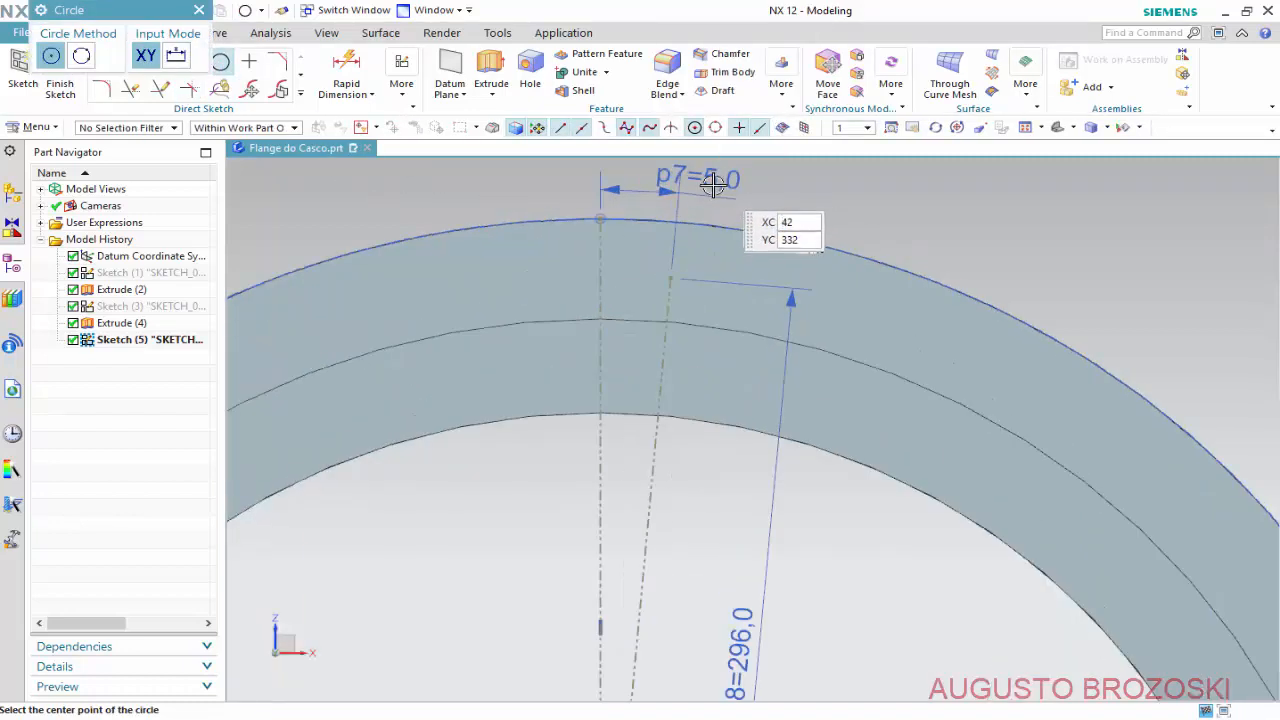
scroll(713, 183, "up", 2)
left_click(651, 320)
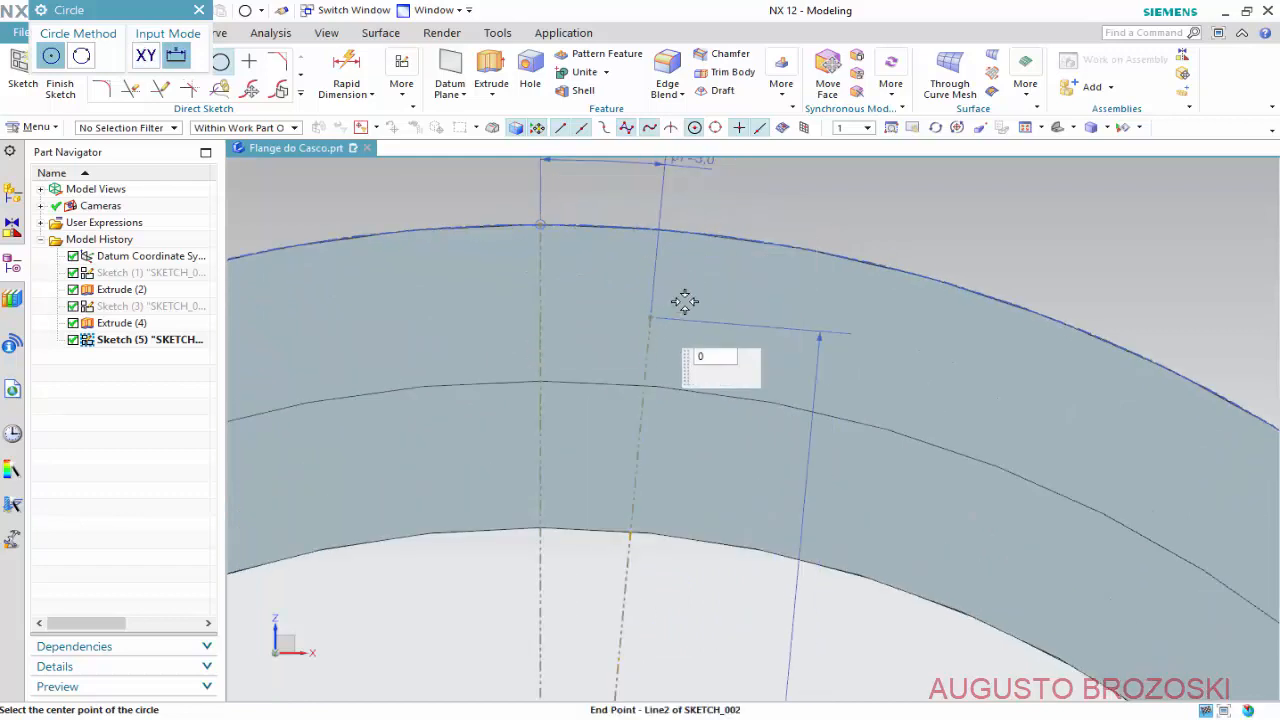
left_click(669, 284)
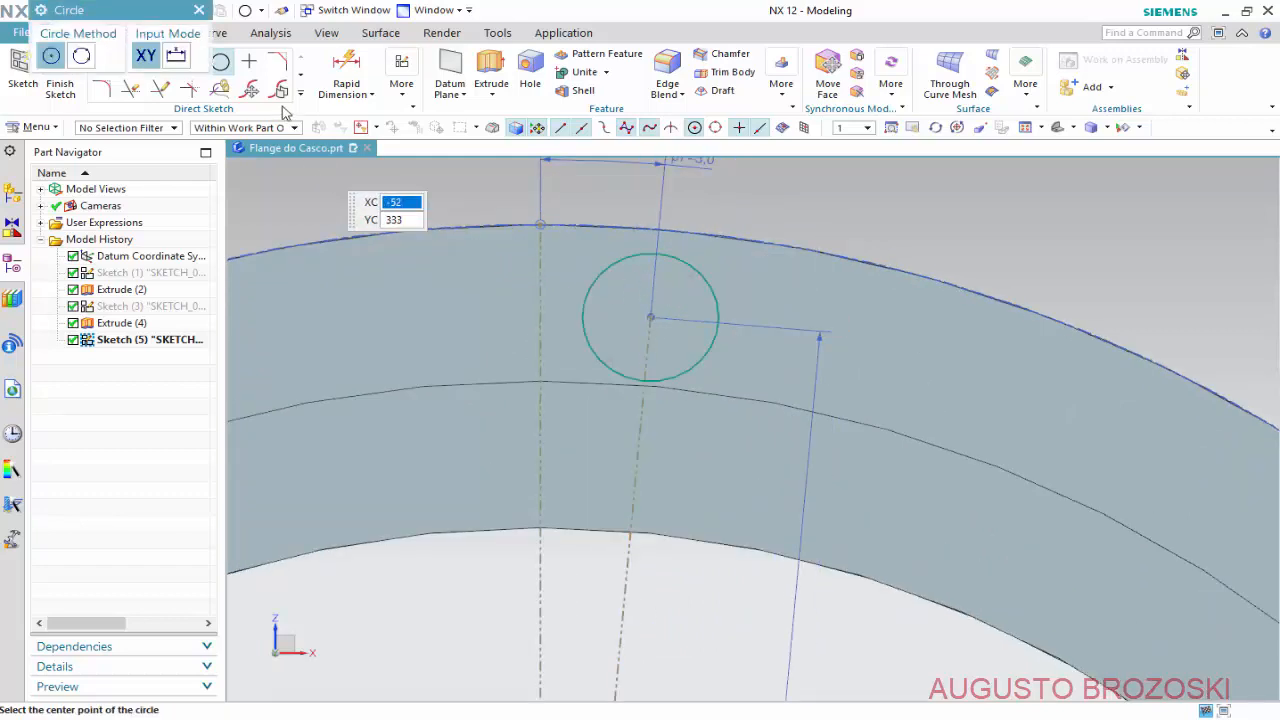
Add a diametral dimension to the bolt-hole circle and set it to 22 mm.
left_click(349, 75)
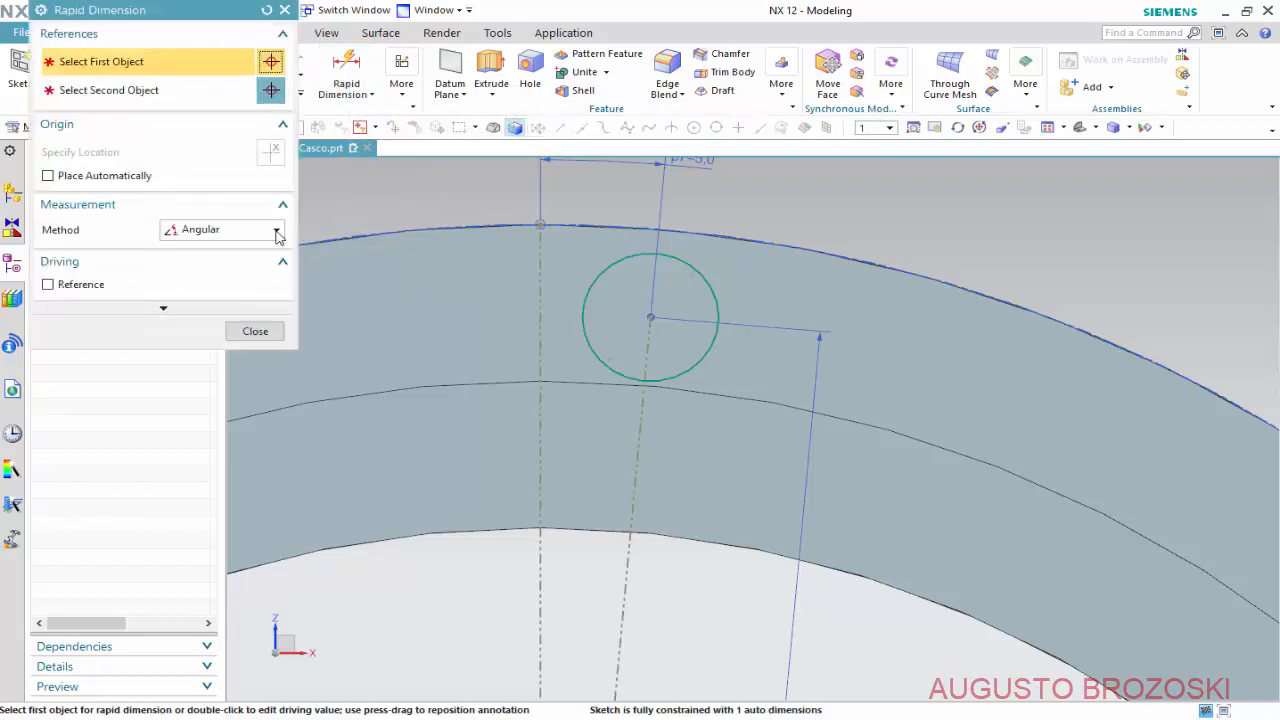
left_click(277, 232)
left_click(236, 381)
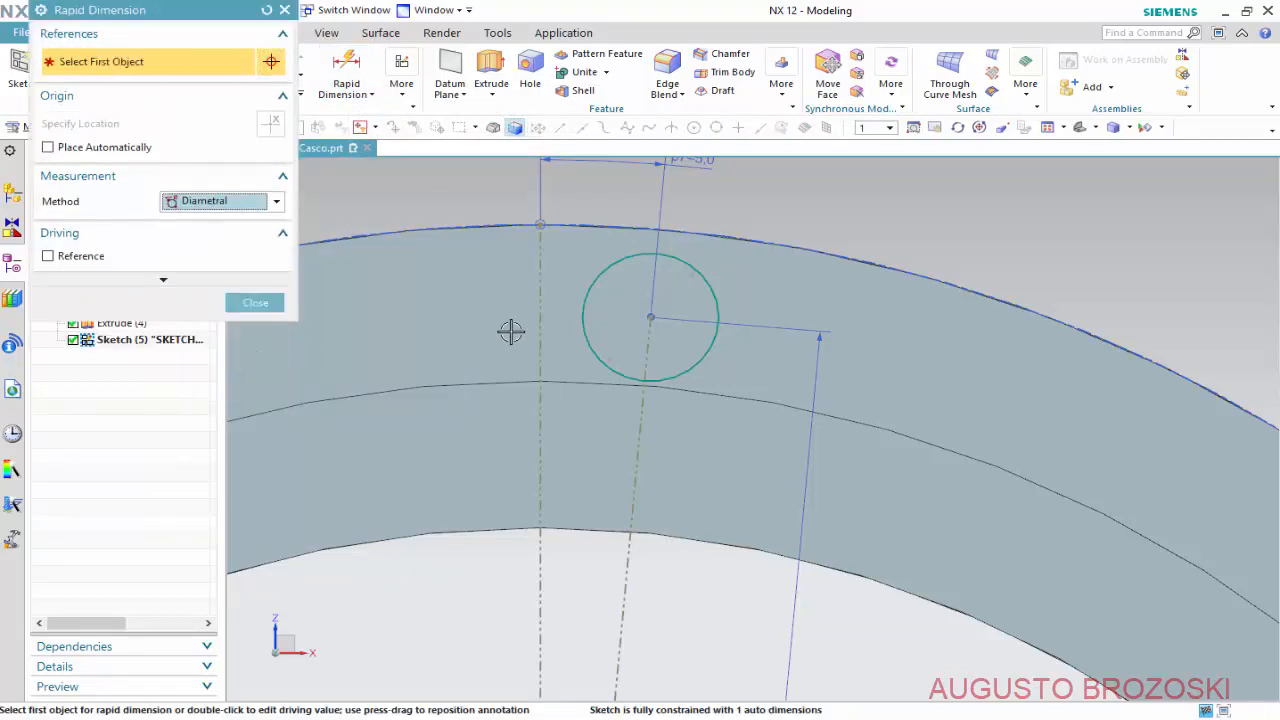
left_click(709, 281)
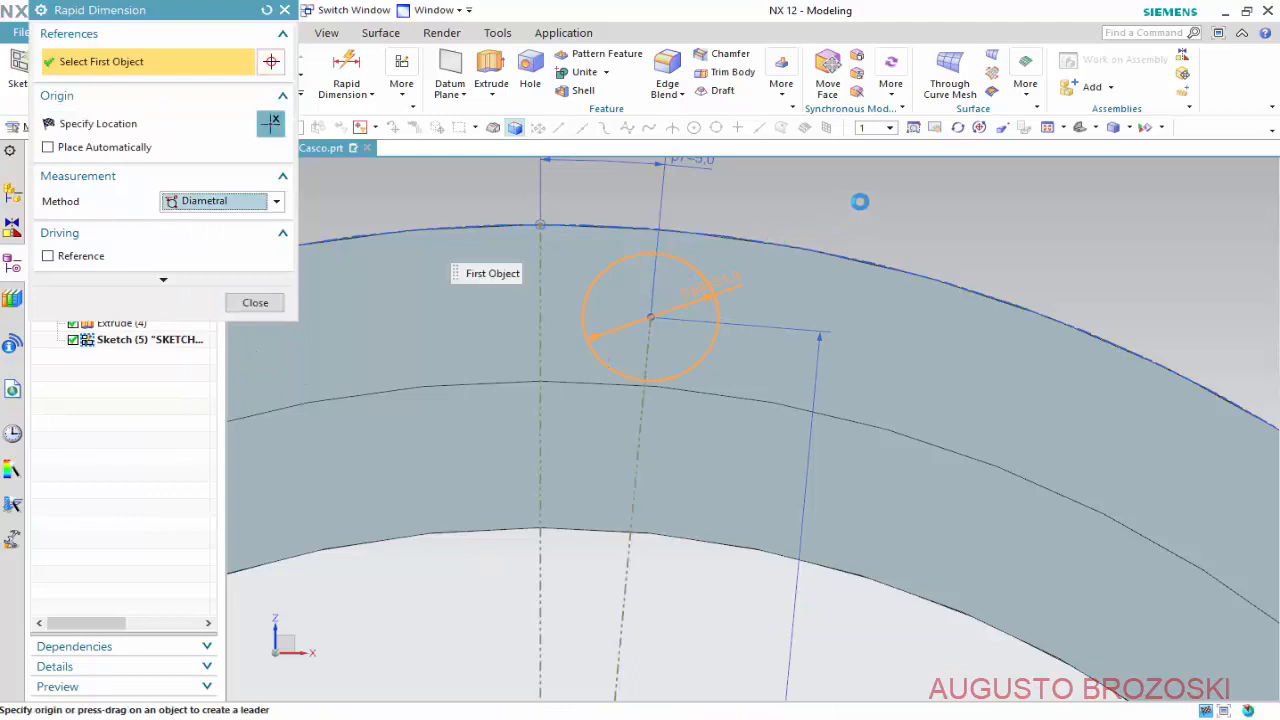
left_click(858, 198)
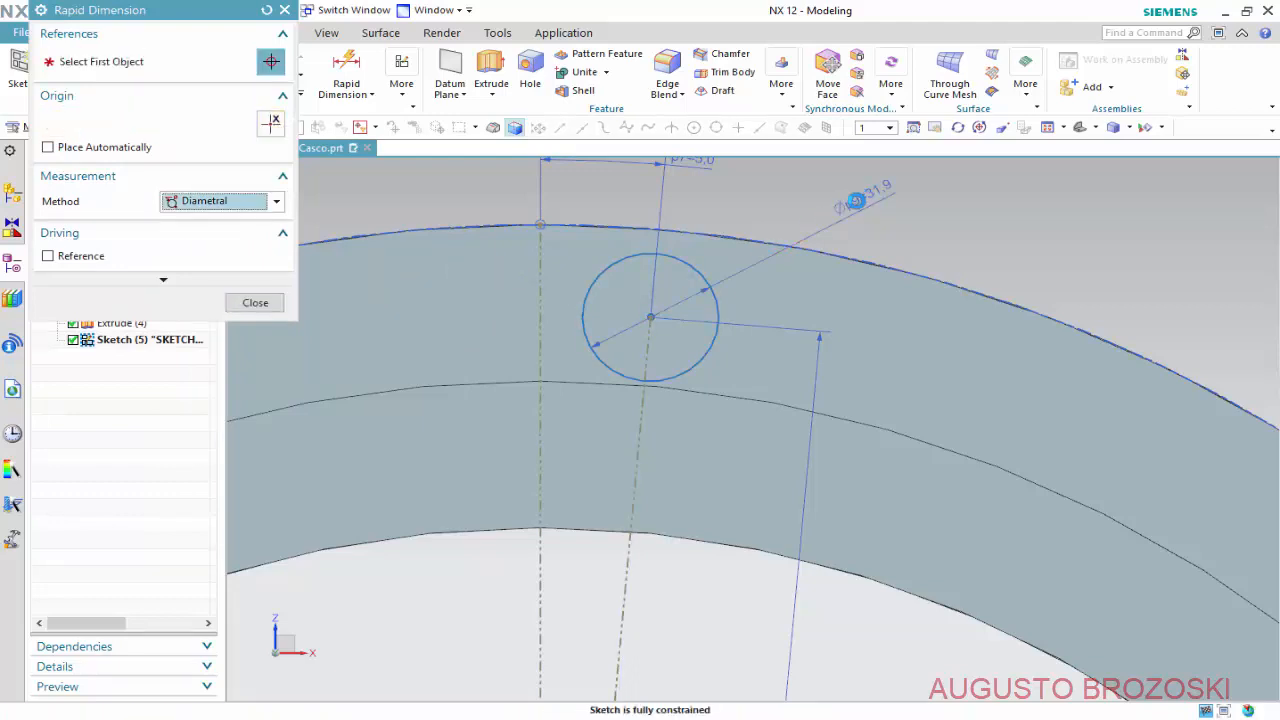
type("22")
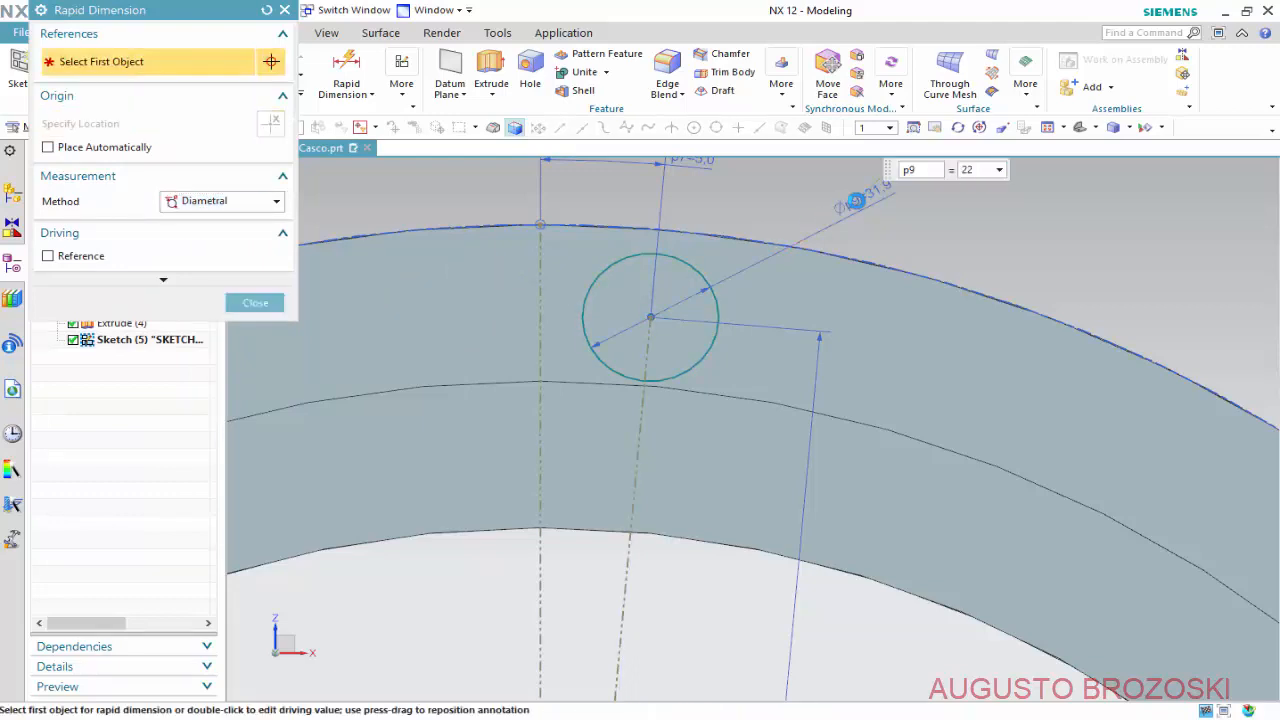
key("Return")
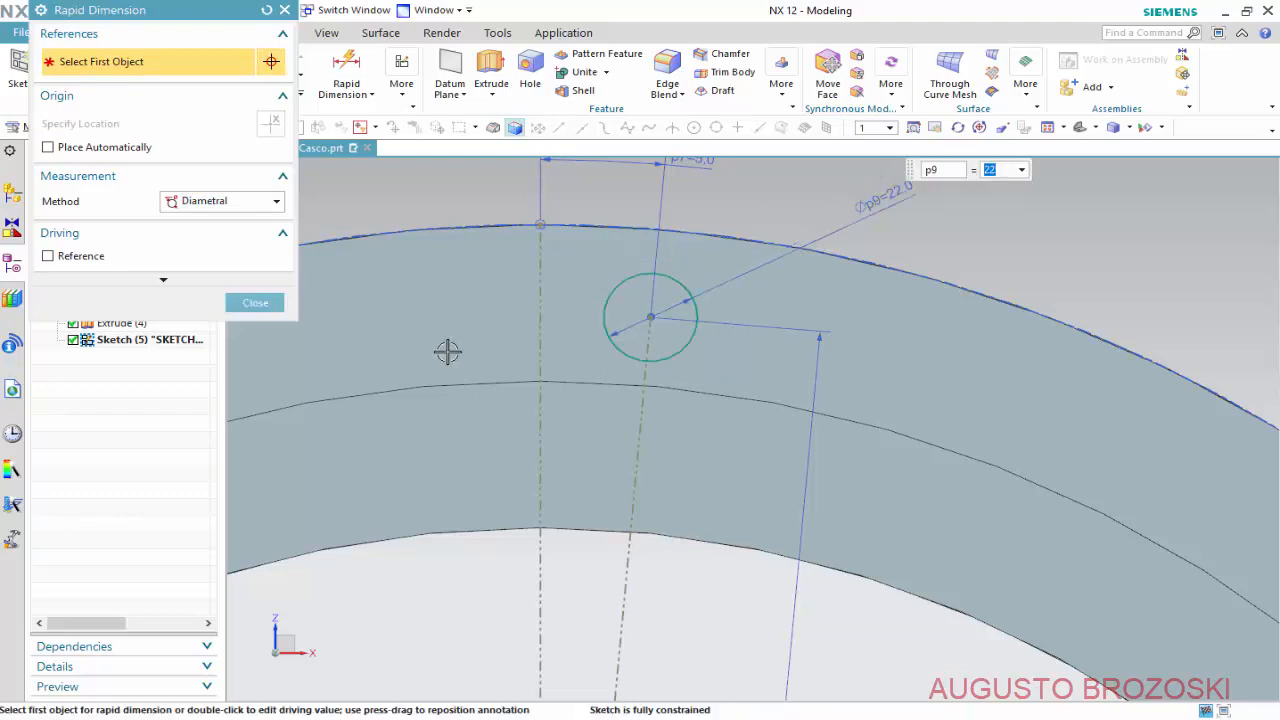
left_click(250, 306)
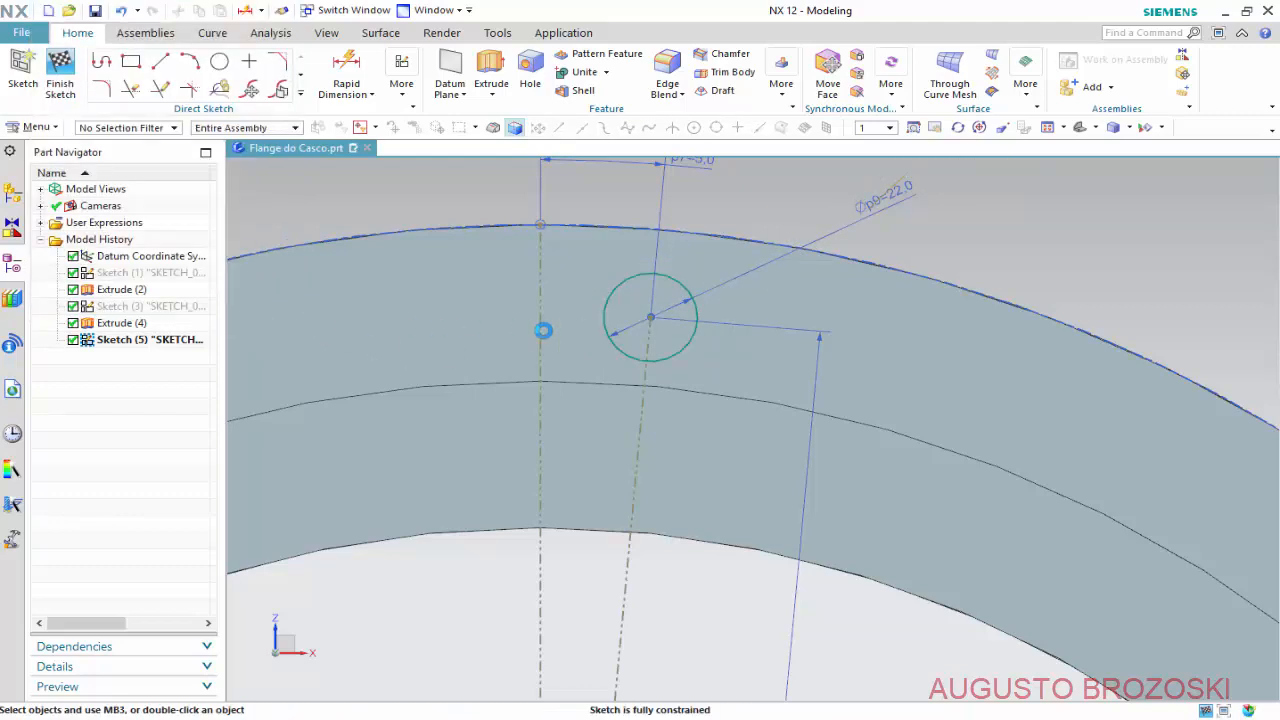
Finish the bolt-hole sketch and return to the solid model.
scroll(668, 292, "down", 2)
scroll(669, 297, "down", 1)
scroll(629, 457, "down", 1)
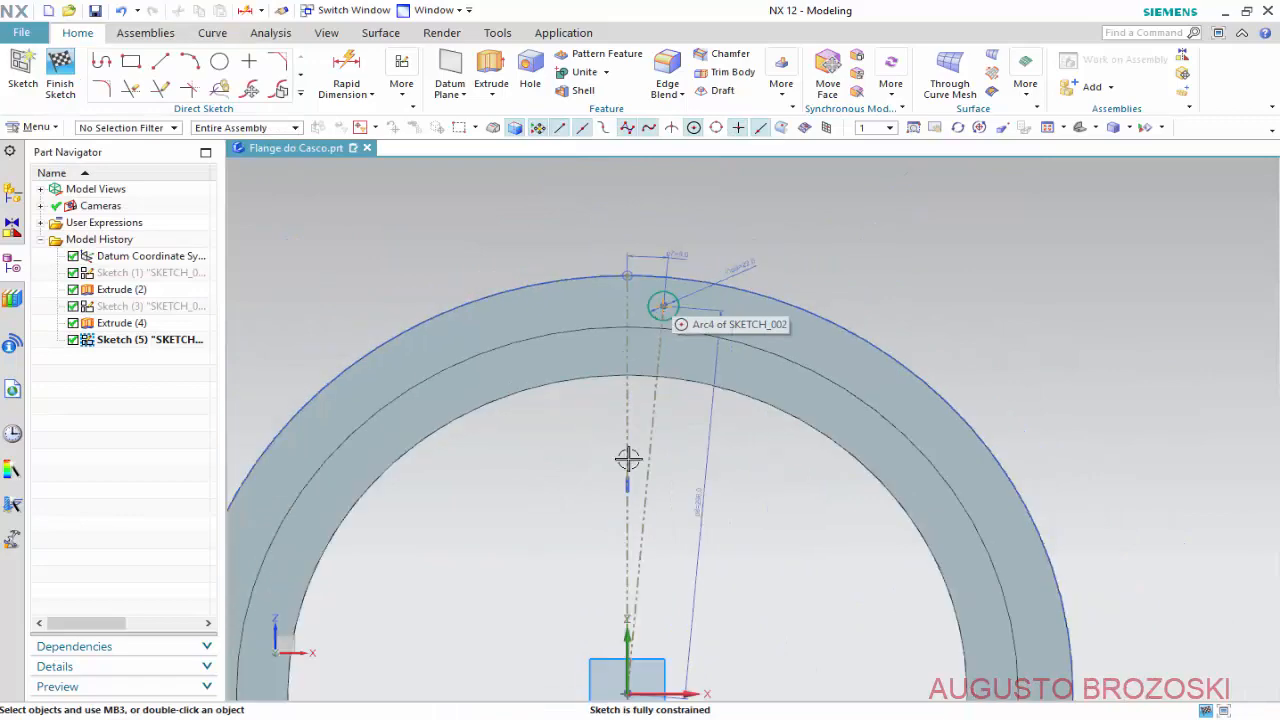
scroll(703, 446, "down", 1)
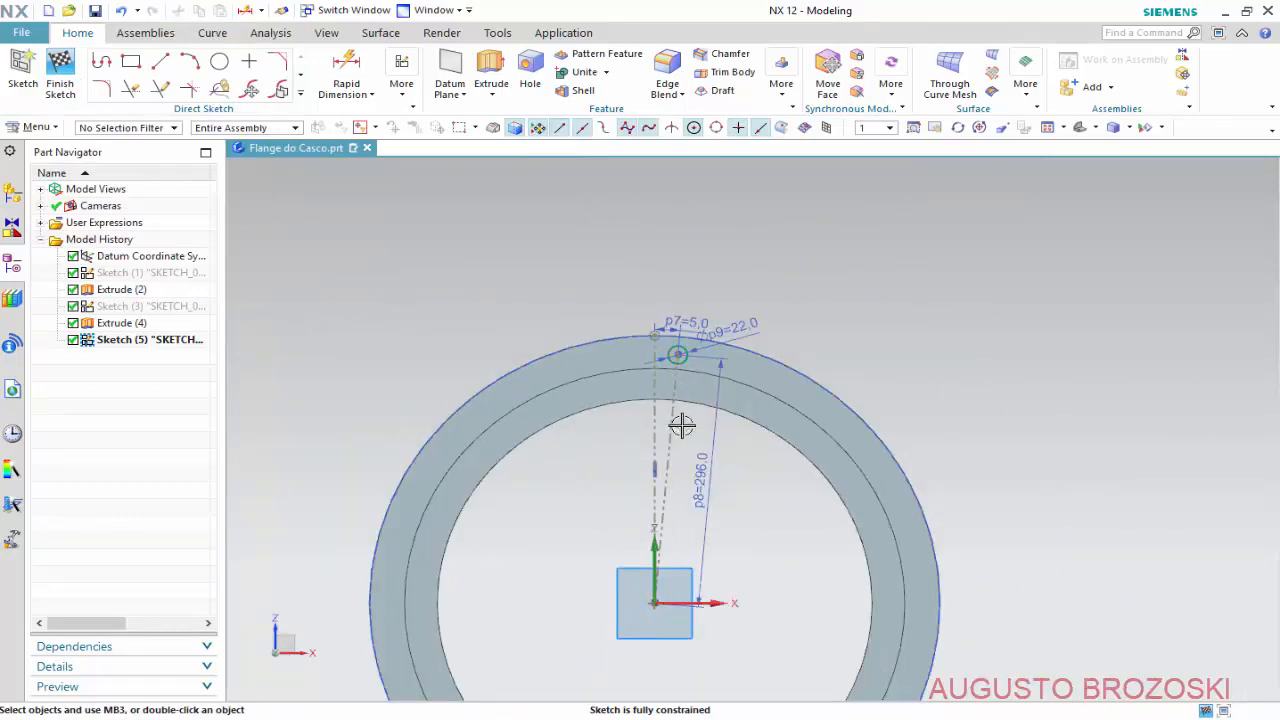
scroll(681, 426, "up", 1)
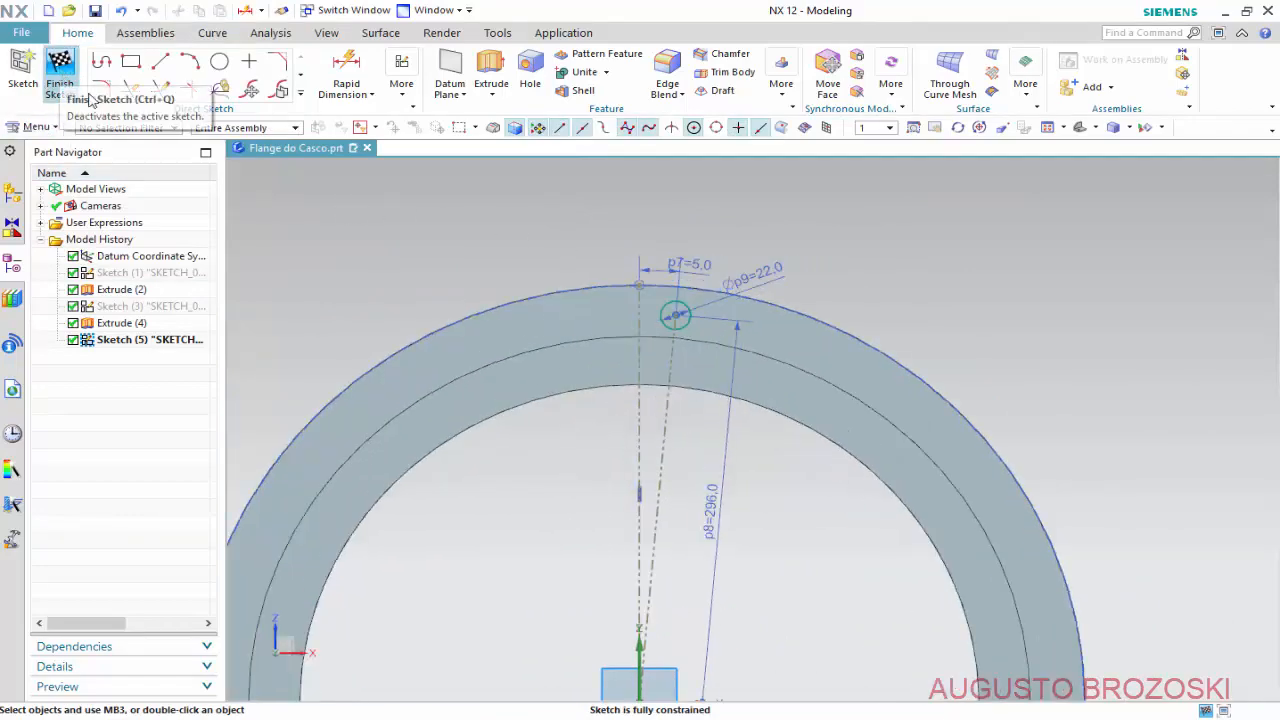
left_click(88, 96)
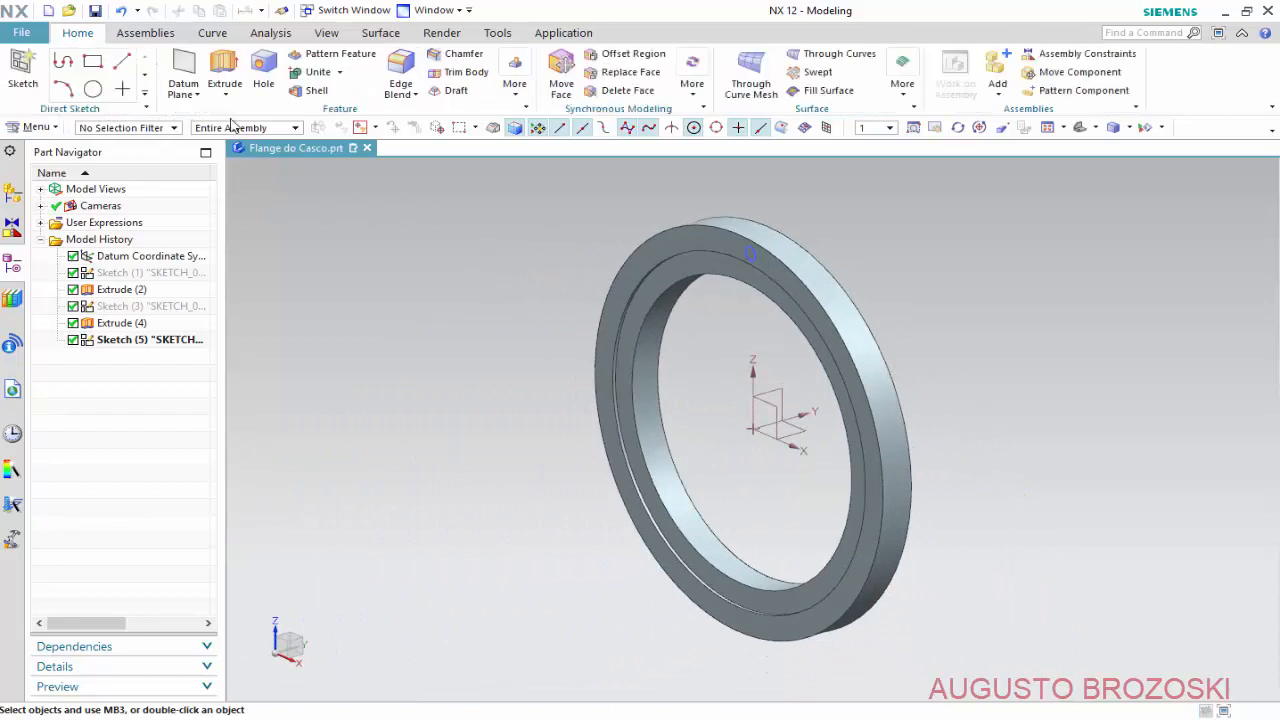
Start an extrude of the 22 mm bolt-hole circle and reverse its direction so it points into the flange.
left_click(222, 68)
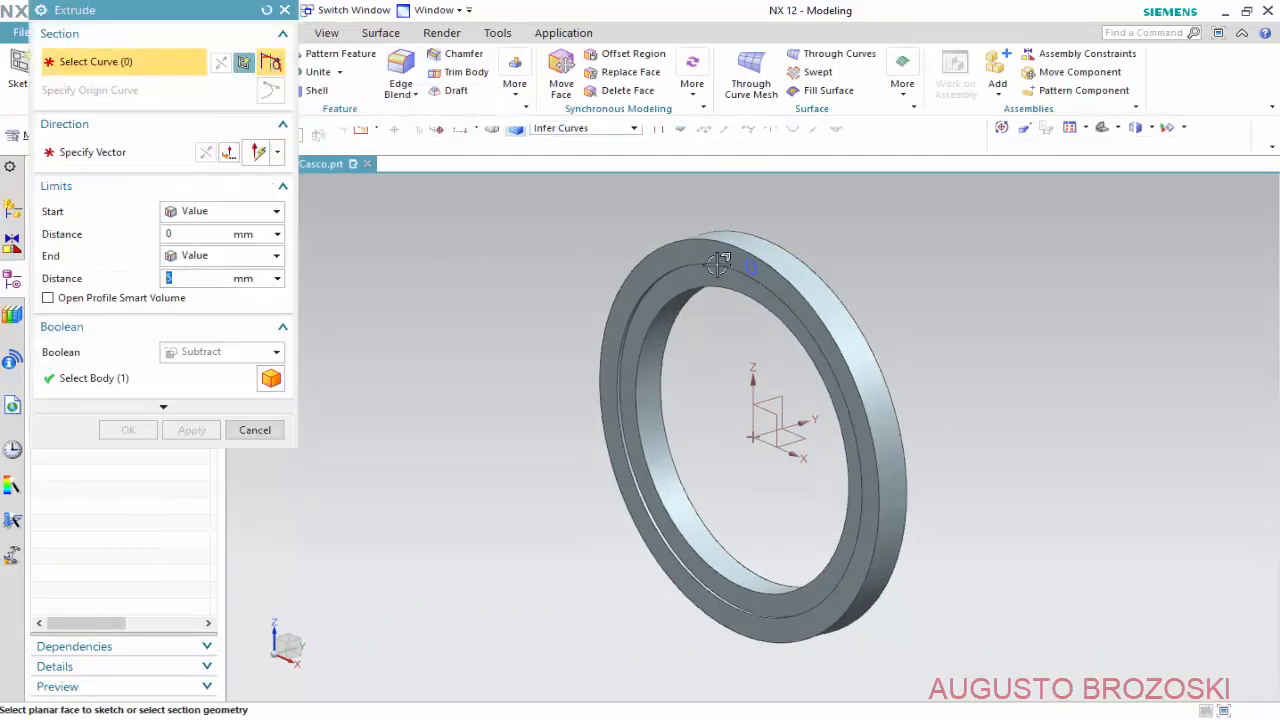
scroll(718, 262, "up", 5)
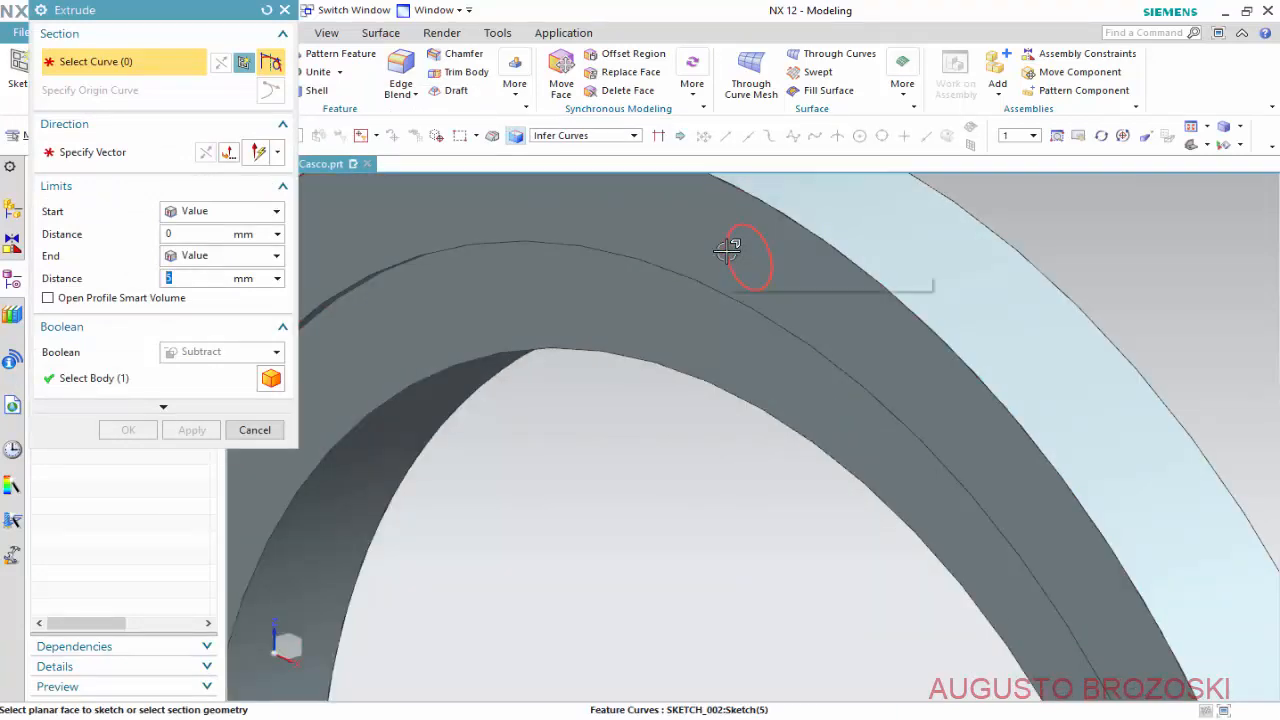
left_click(708, 268)
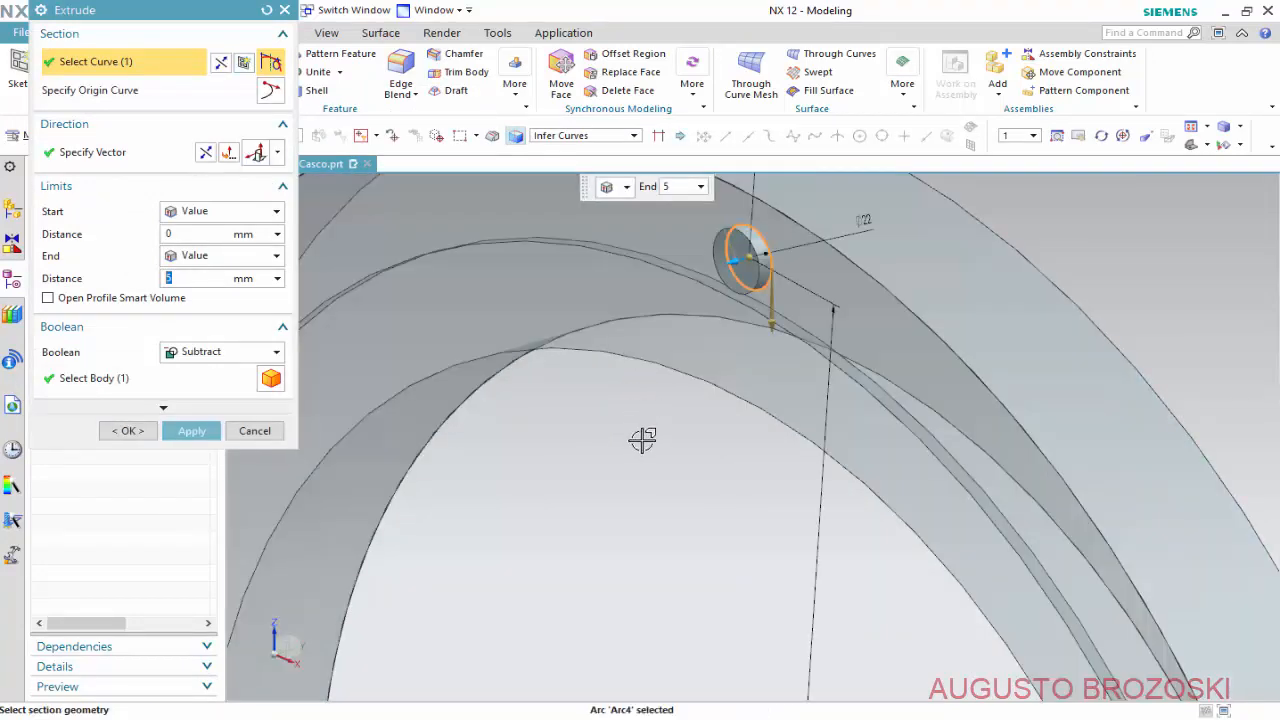
scroll(645, 435, "down", 4)
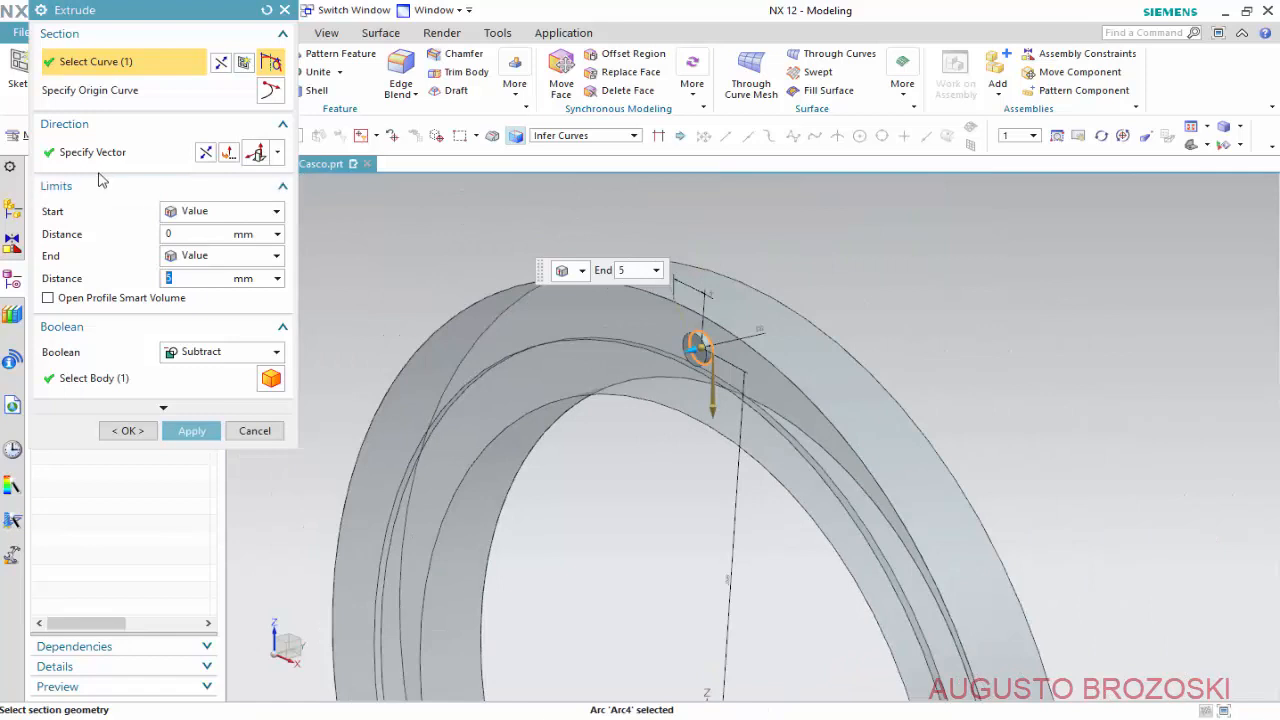
scroll(690, 300, "up", 2)
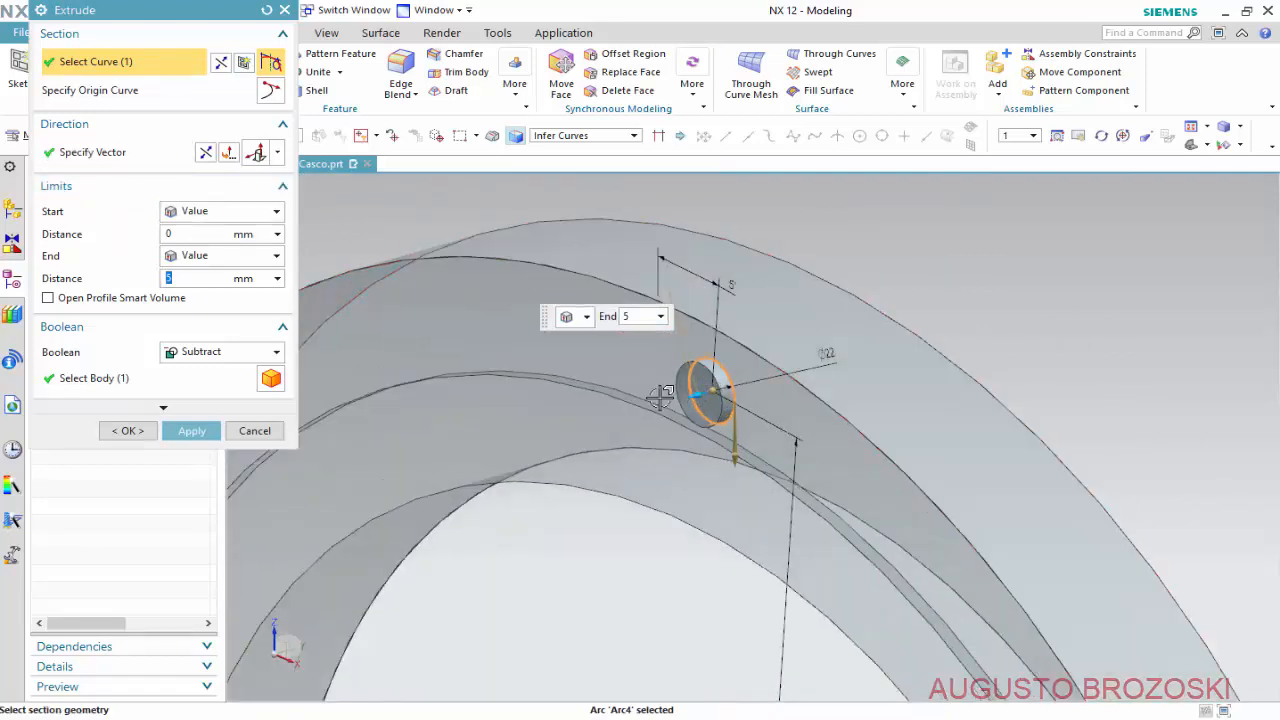
left_click(207, 154)
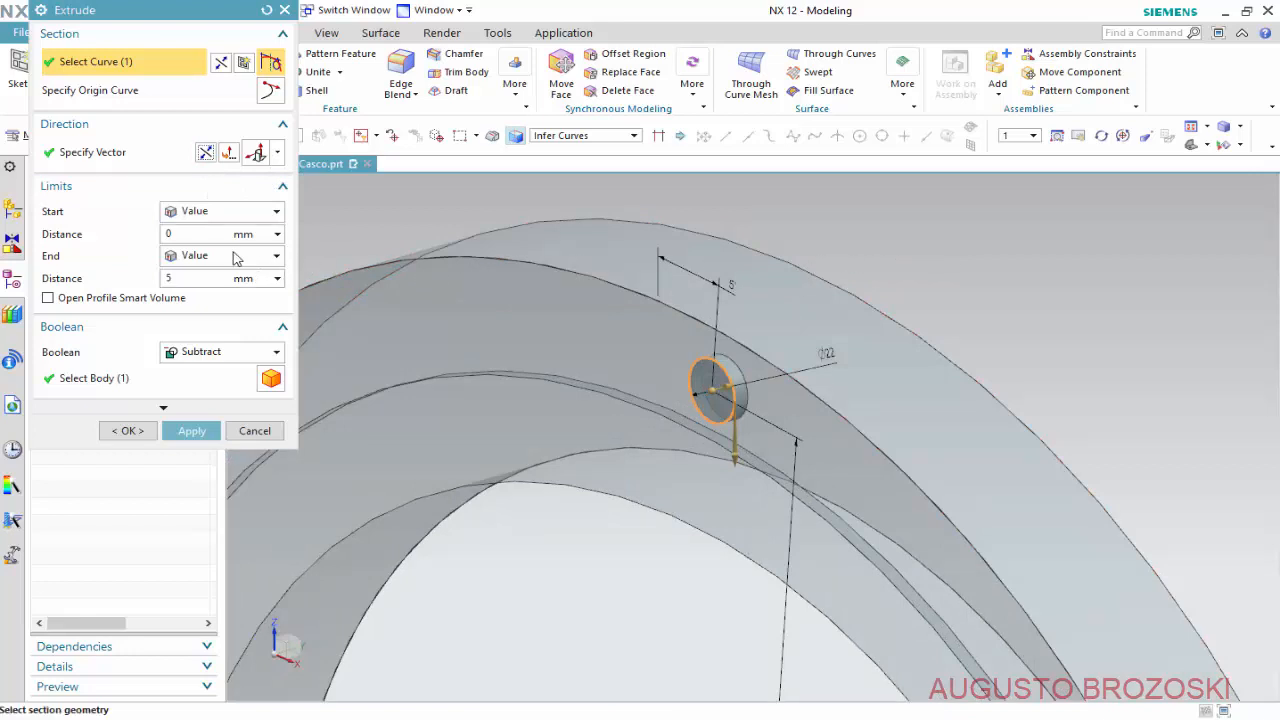
Try a Through All end limit for the bolt-hole extrusion, with the flange as the body to subtract from.
left_click(276, 256)
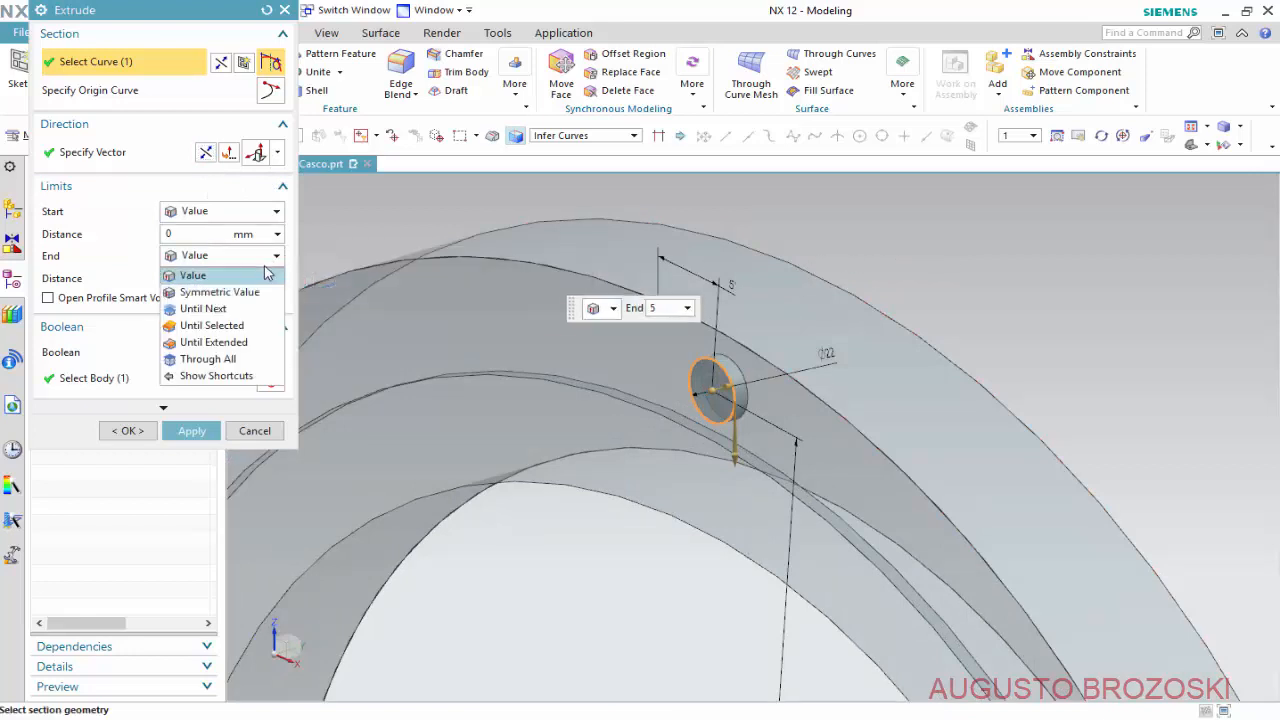
left_click(218, 360)
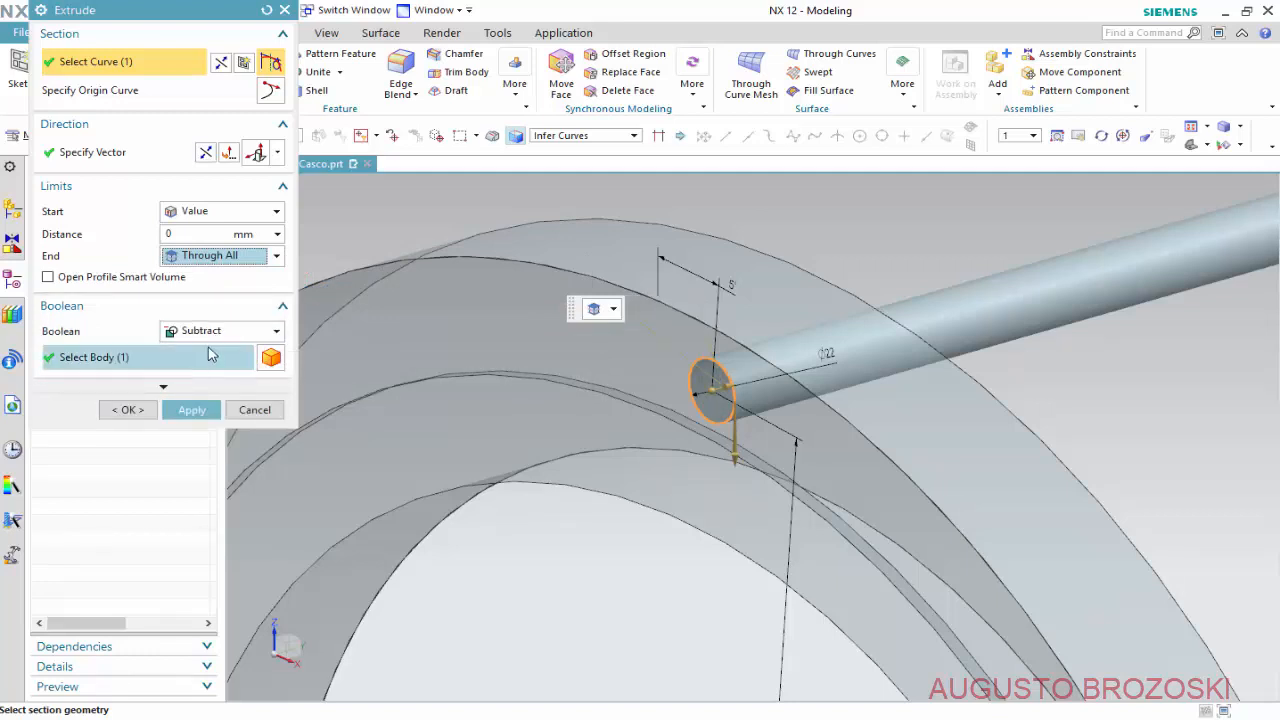
left_click(185, 359)
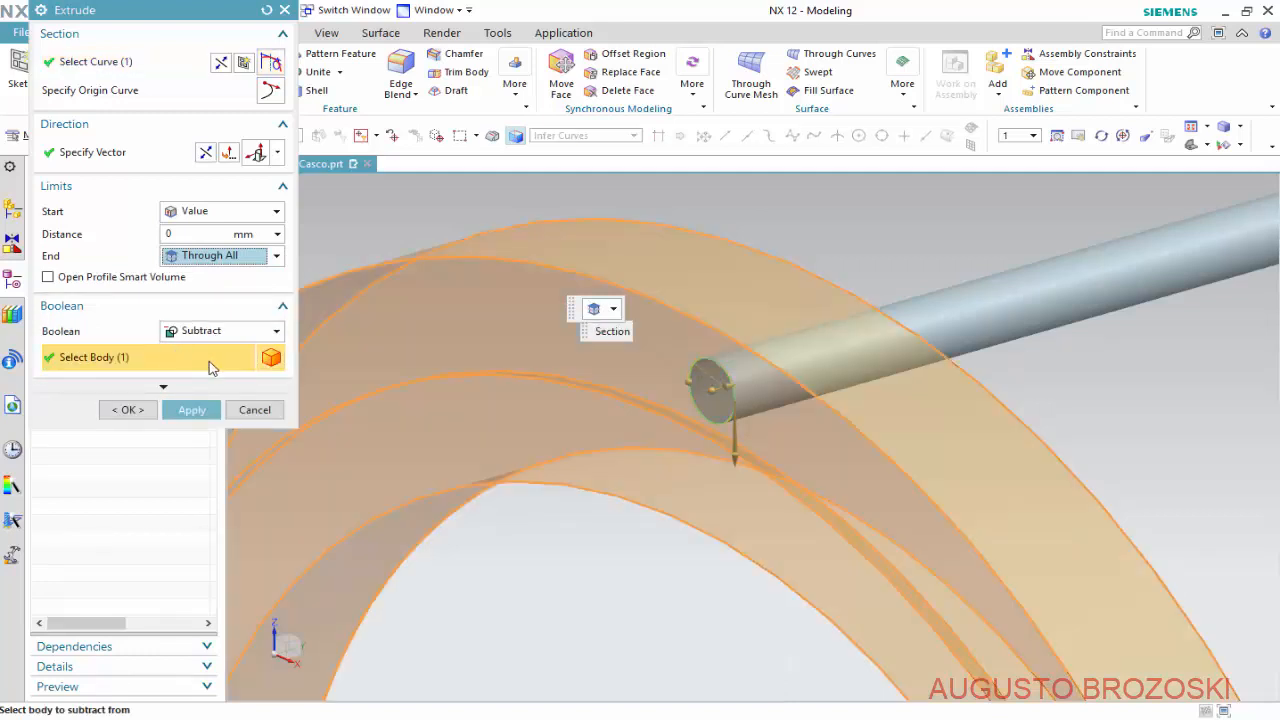
scroll(524, 355, "down", 2)
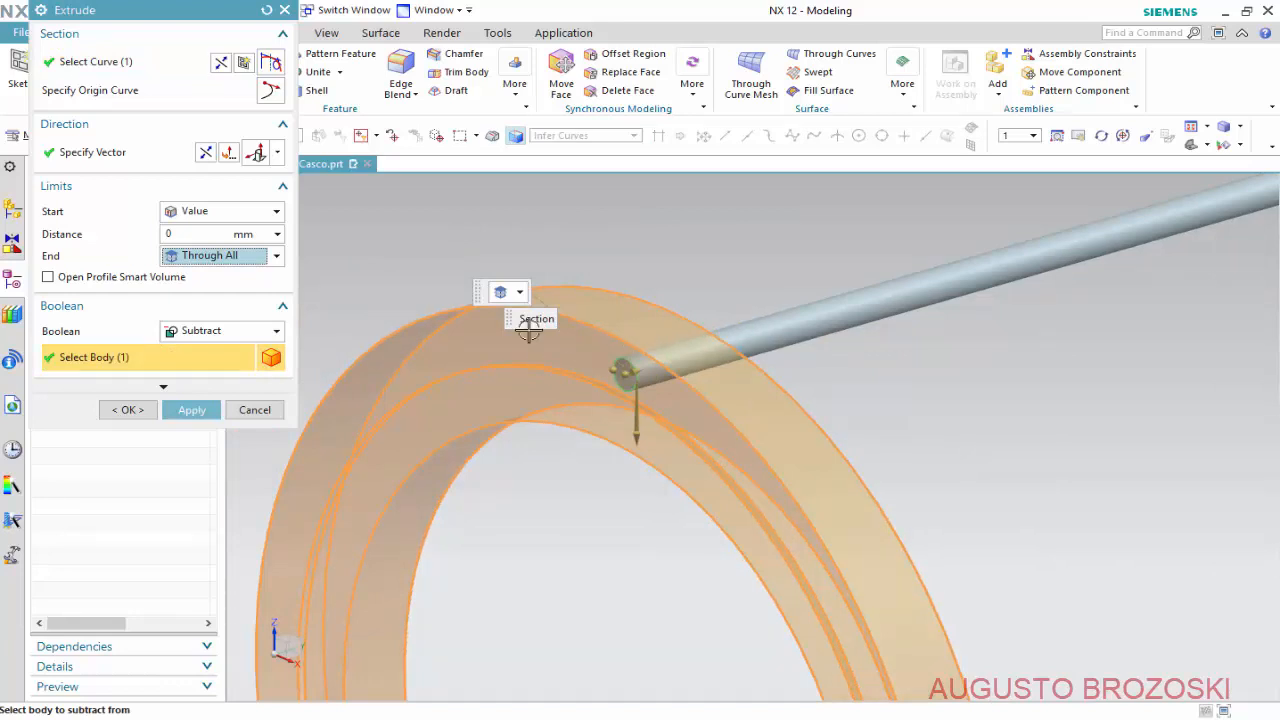
Set the extrusion's end limit to Until Next and subtract the bolt hole from the flange.
left_click(275, 257)
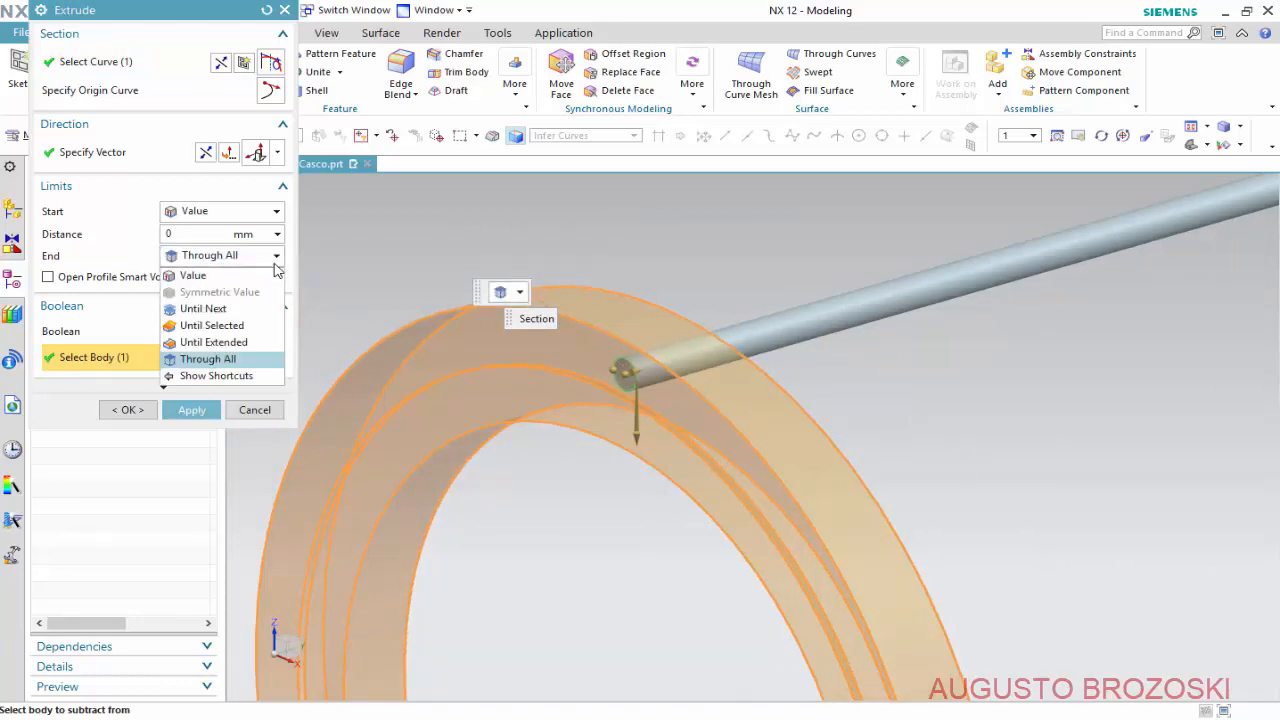
left_click(214, 313)
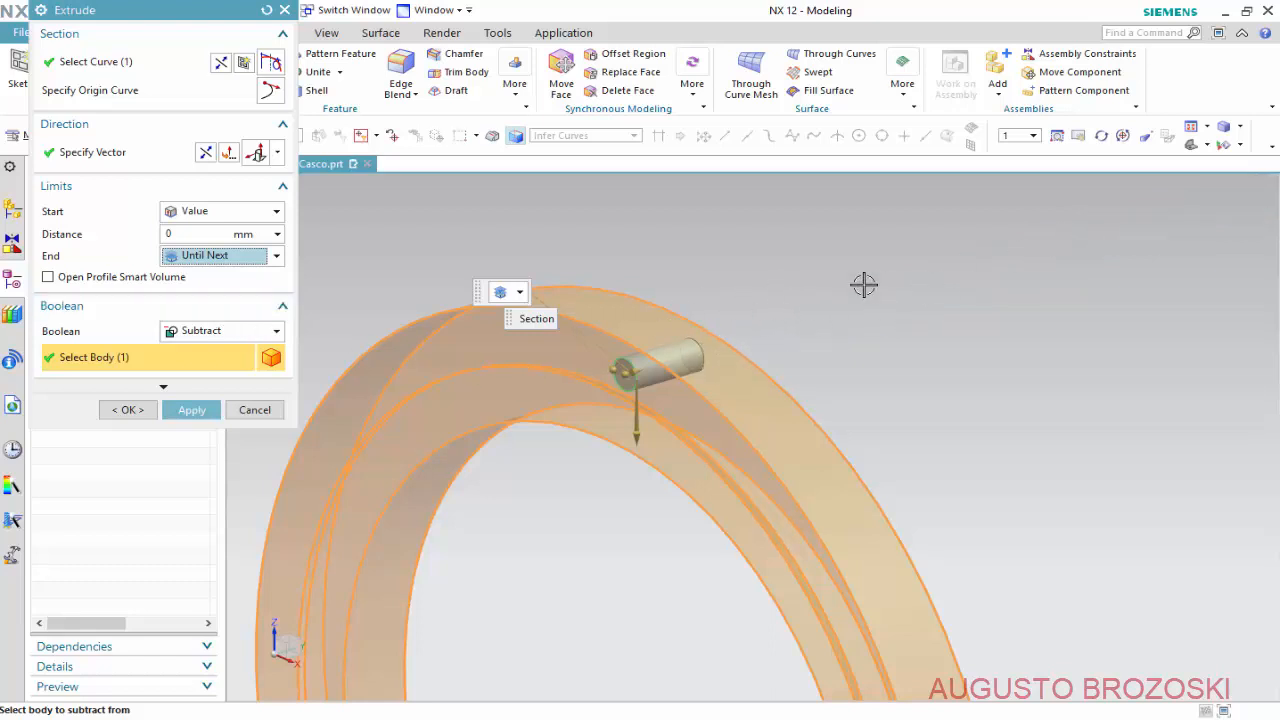
left_click(128, 410)
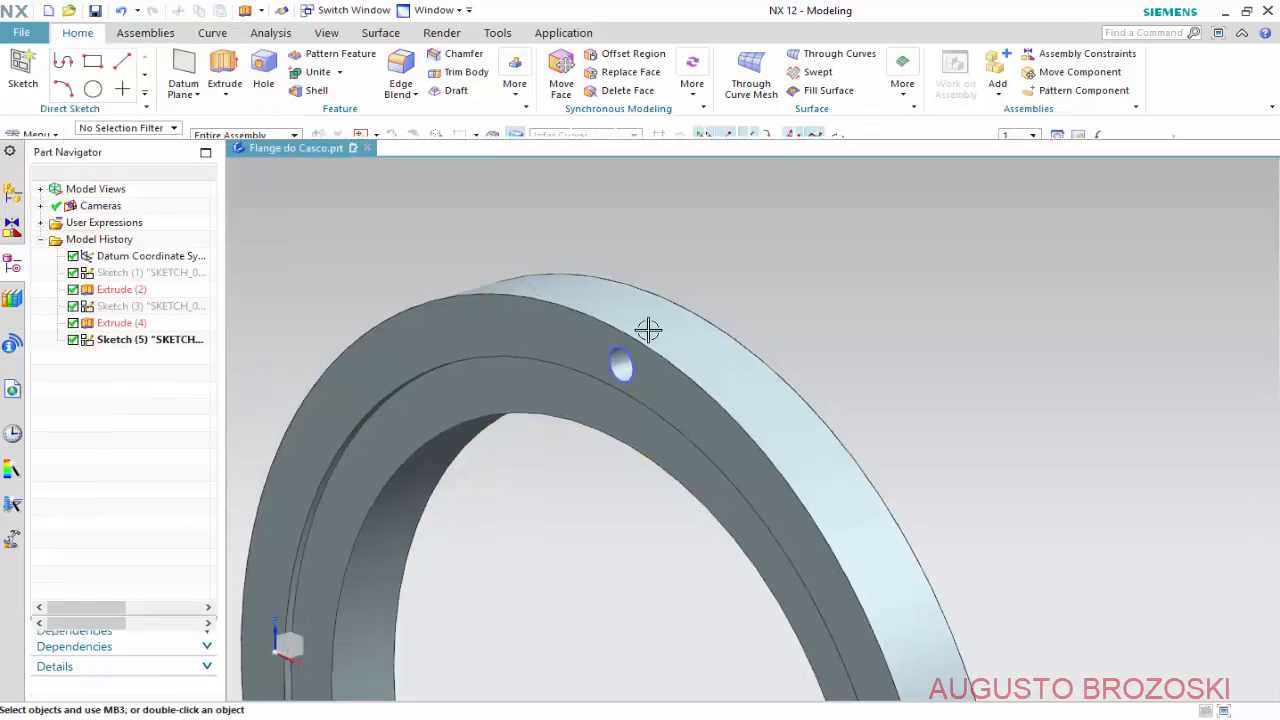
Start a circular pattern of the bolt-hole extrusion, rotating about the Y axis through the centre of the flange's outer edge.
left_click(1080, 128)
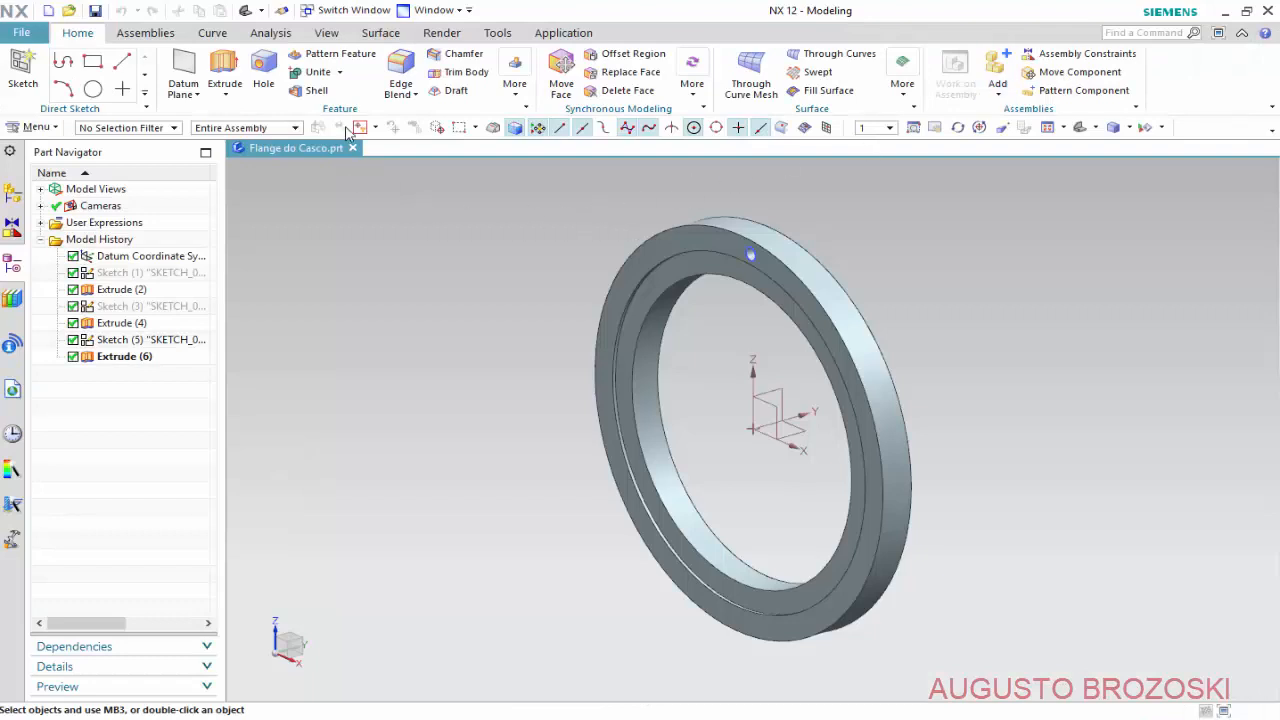
left_click(333, 54)
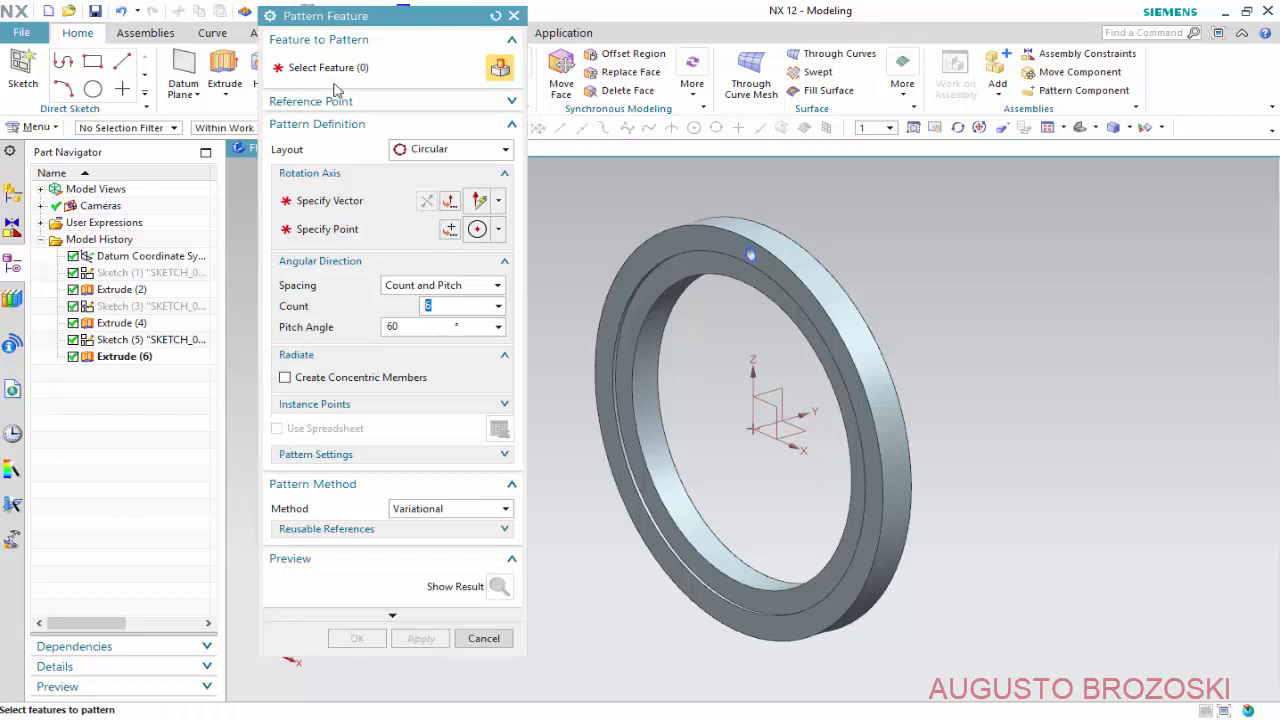
left_click(360, 68)
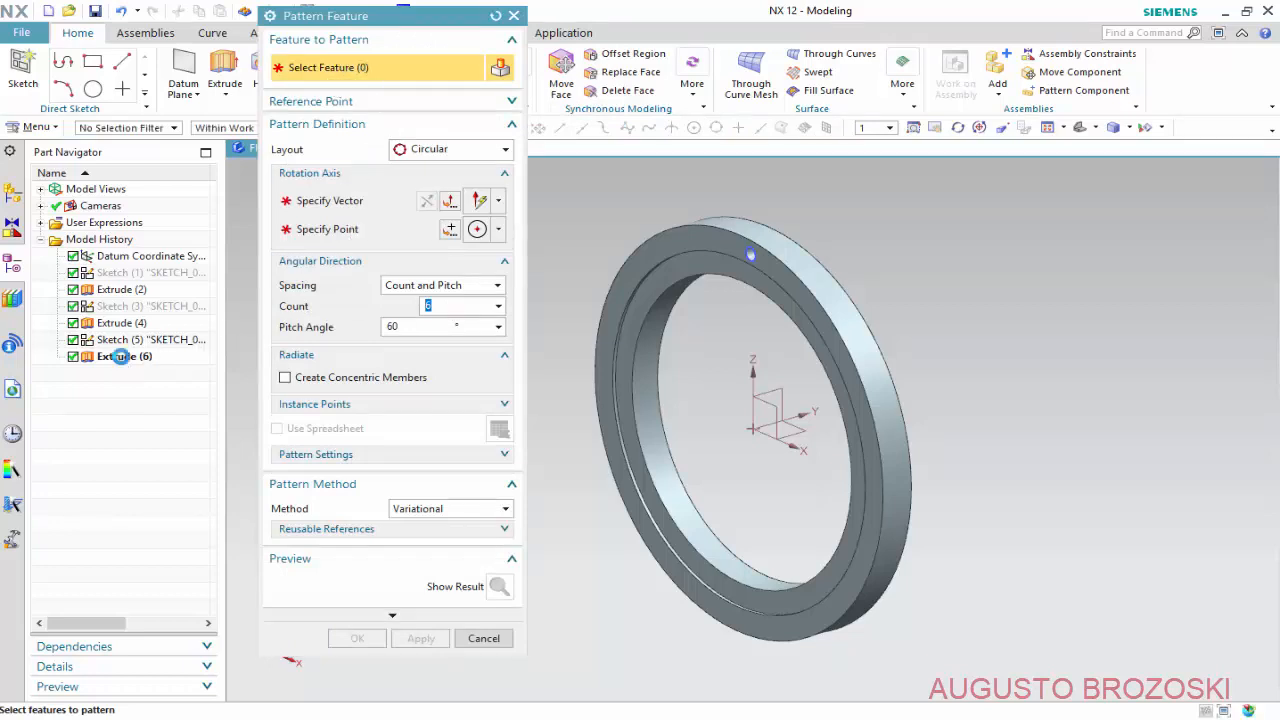
left_click(120, 357)
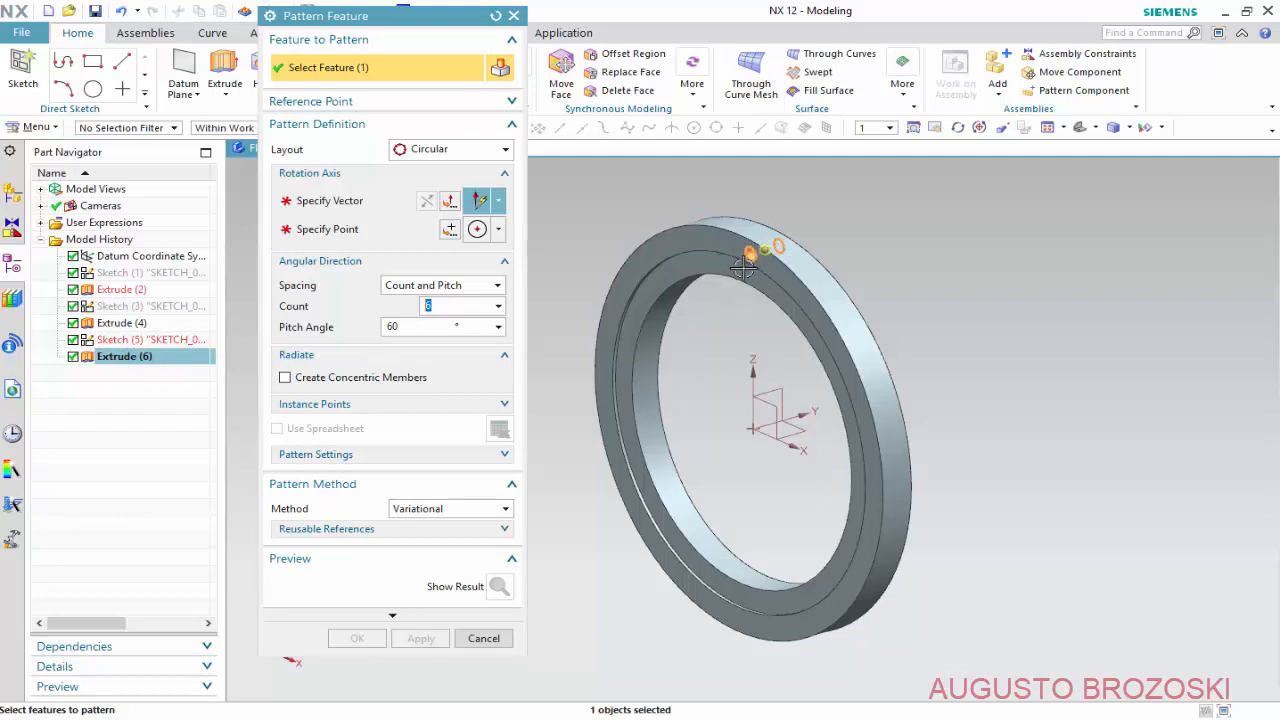
left_click(340, 204)
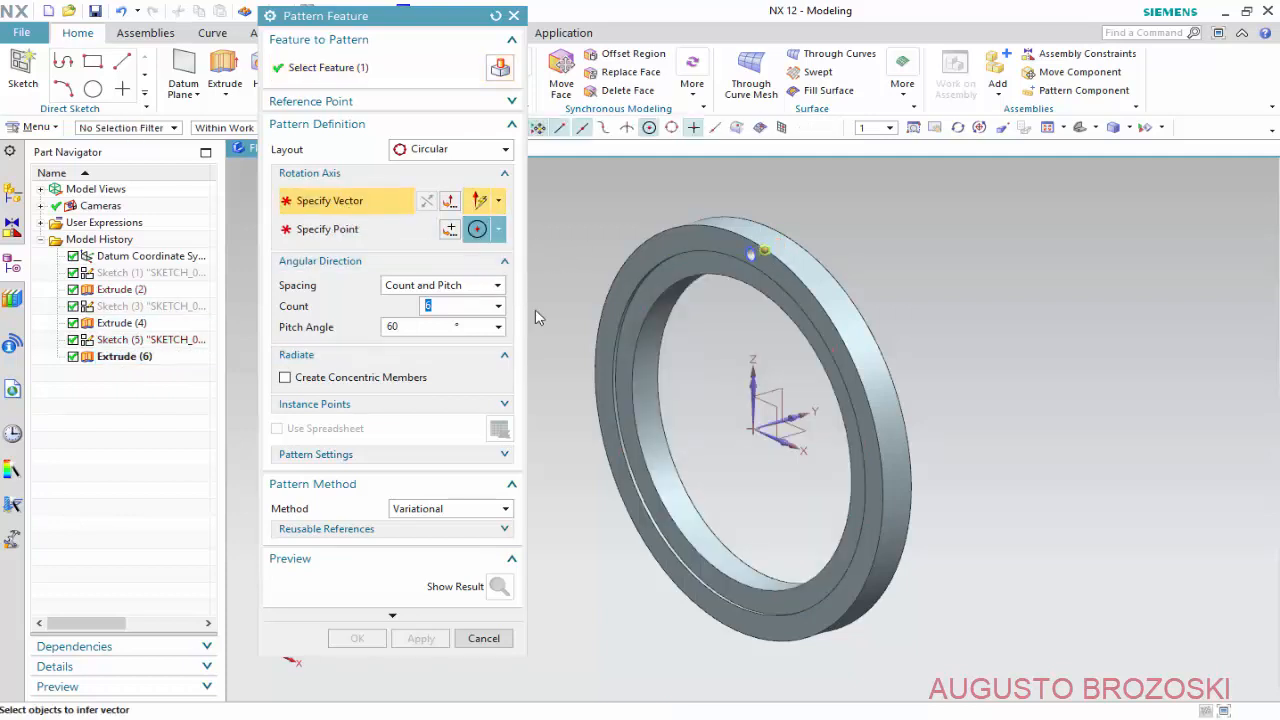
left_click(797, 418)
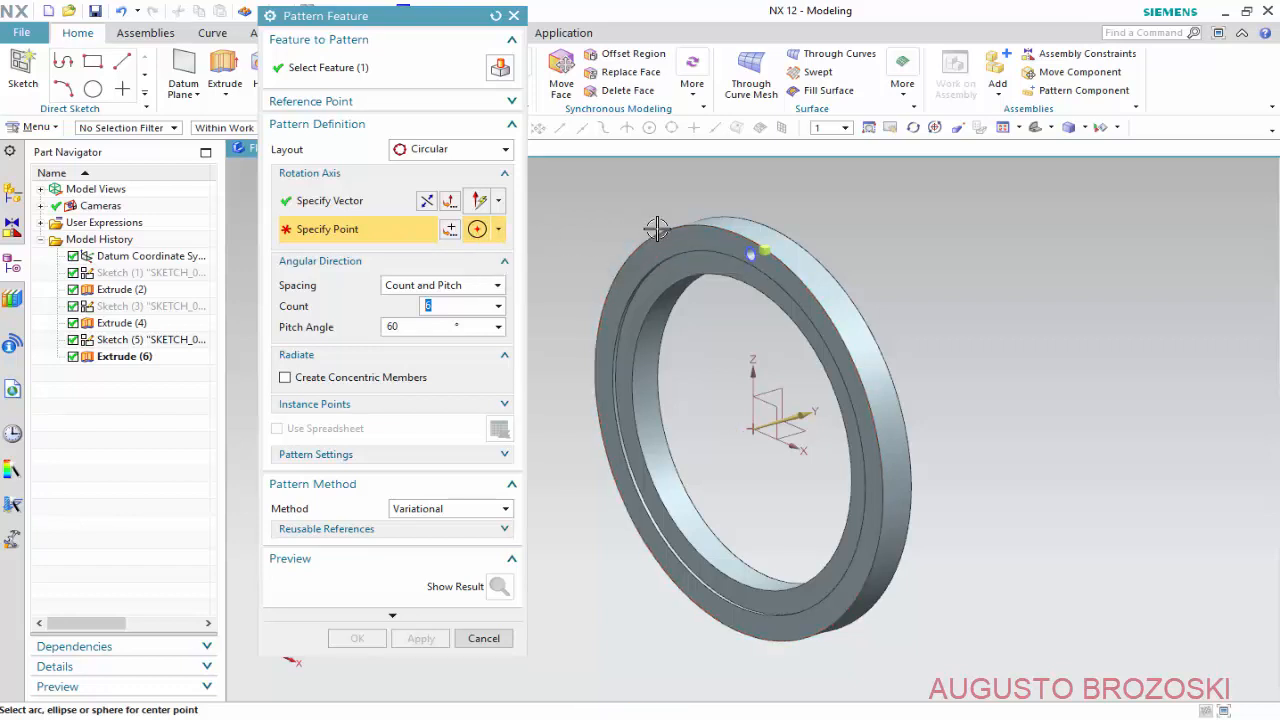
left_click(655, 232)
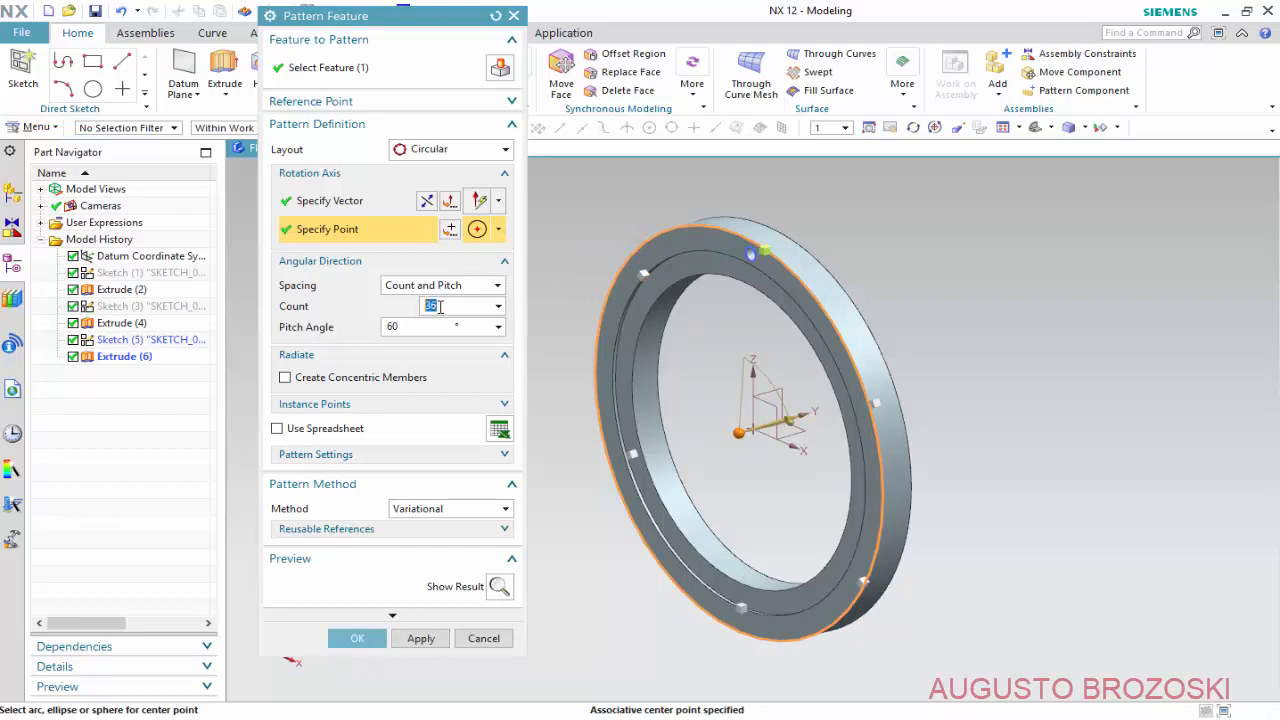
Set the circular pattern to a count of 36 with a 10° pitch angle, preview it and create the bolt holes.
left_click(413, 327)
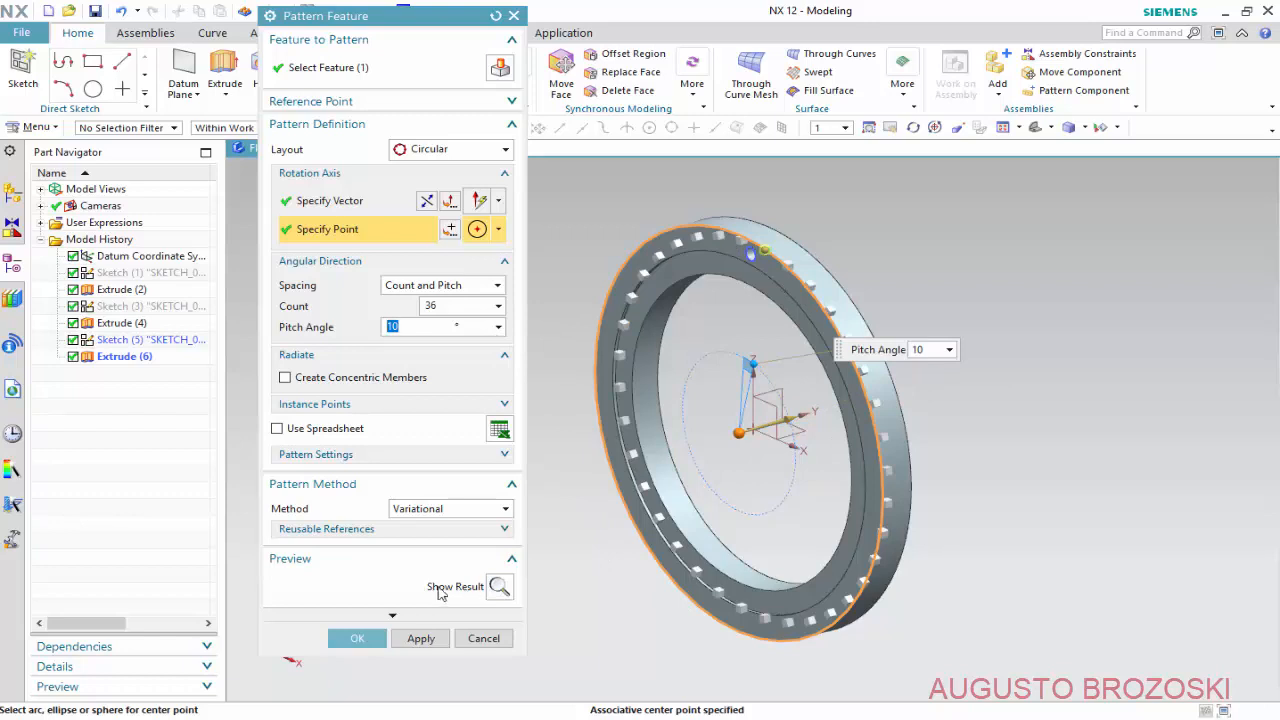
left_click(498, 588)
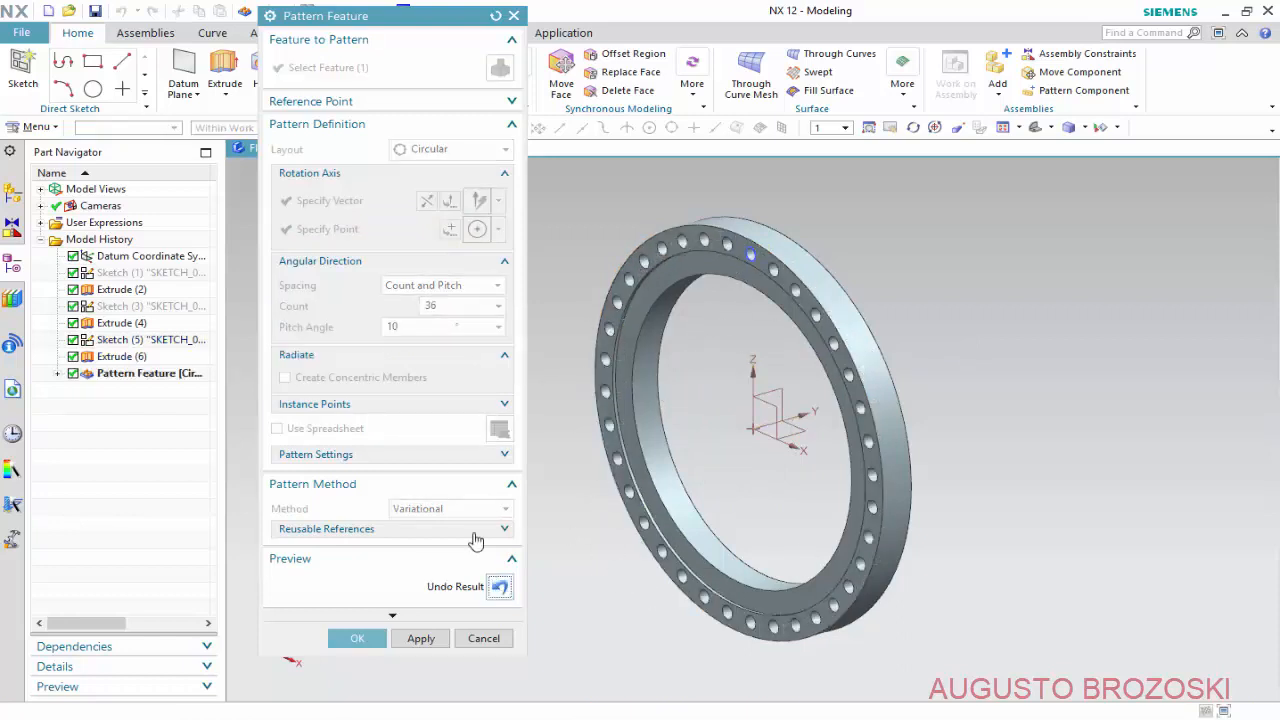
left_click(423, 640)
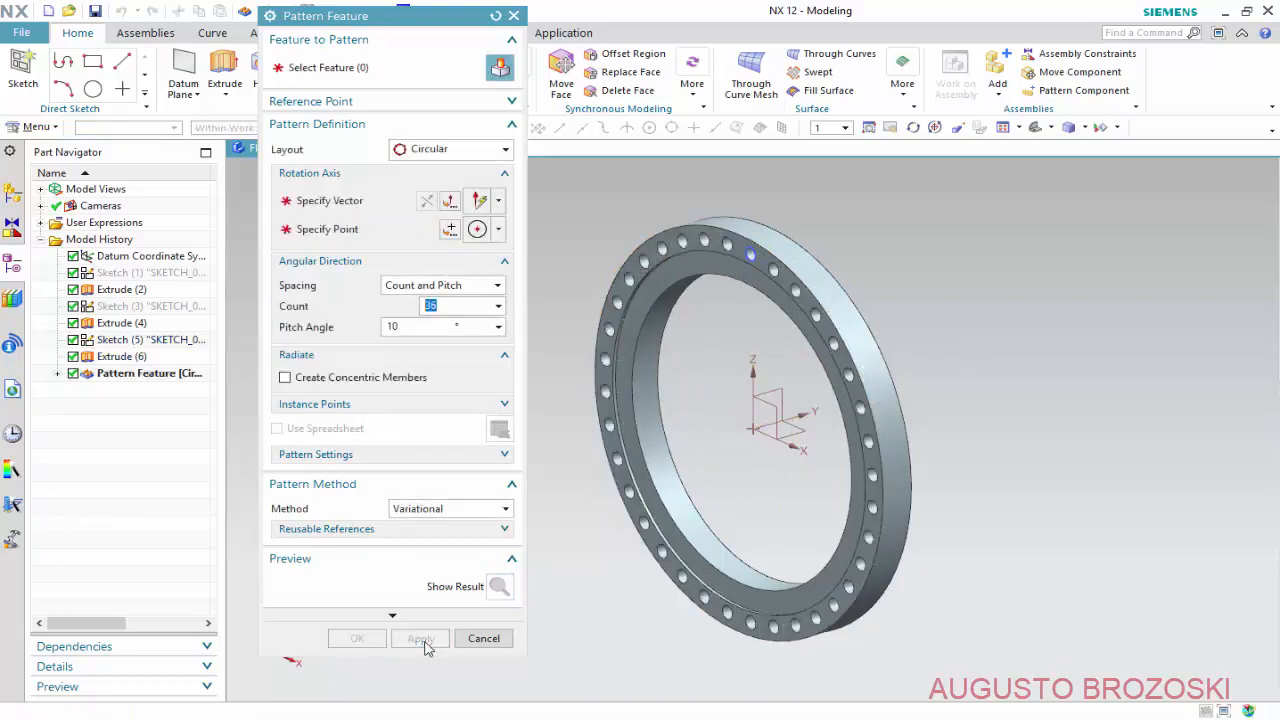
left_click(484, 639)
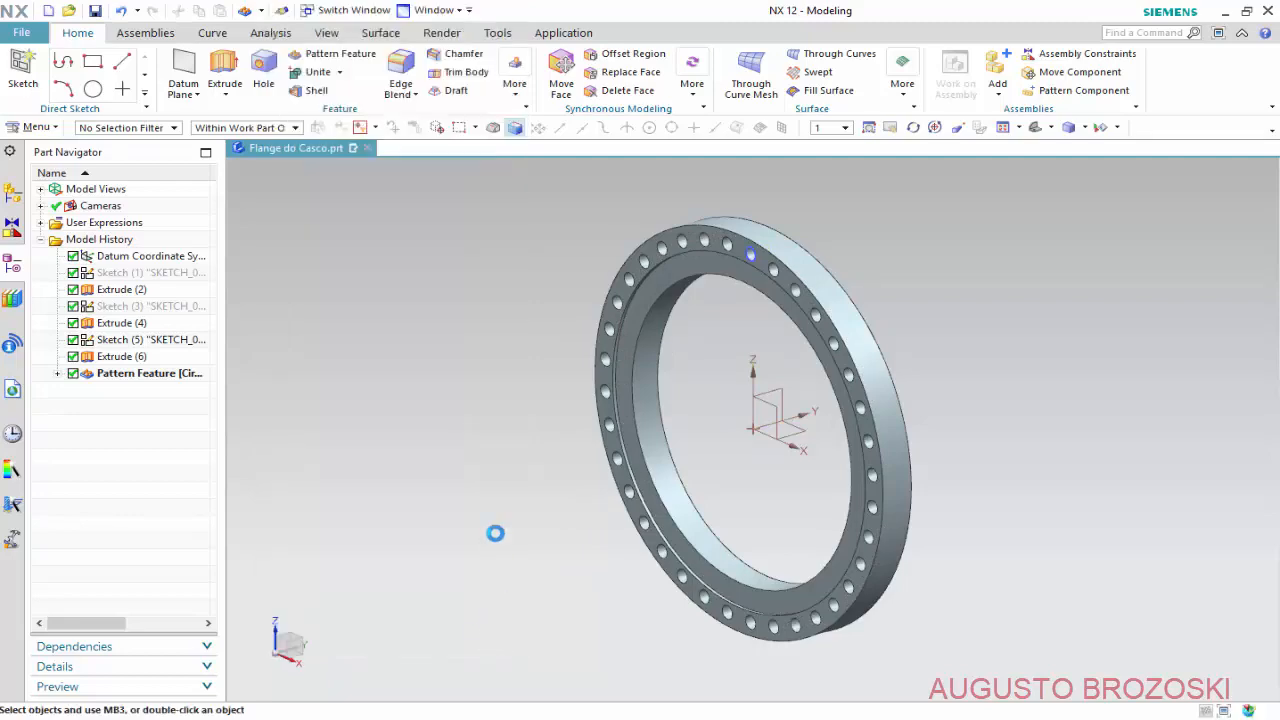
Check the finished flange from the front and save the Flange do Casco part.
left_click(1094, 128)
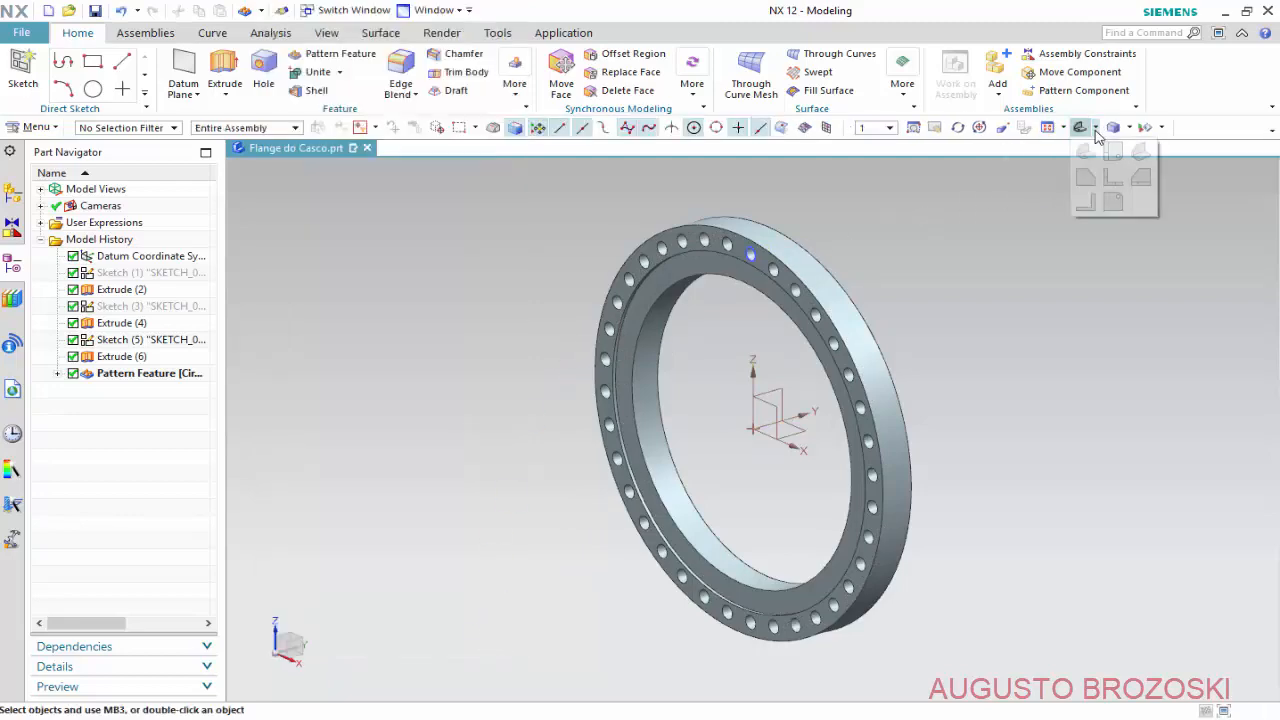
left_click(1114, 177)
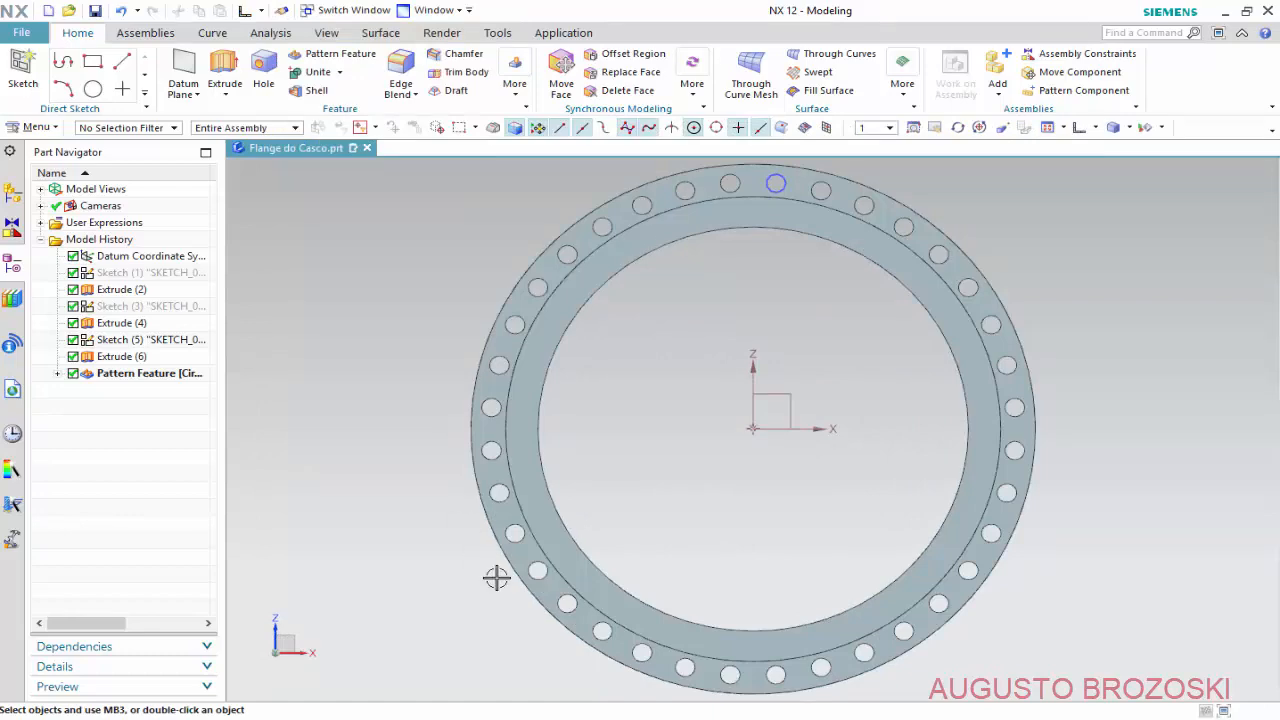
left_click(1094, 128)
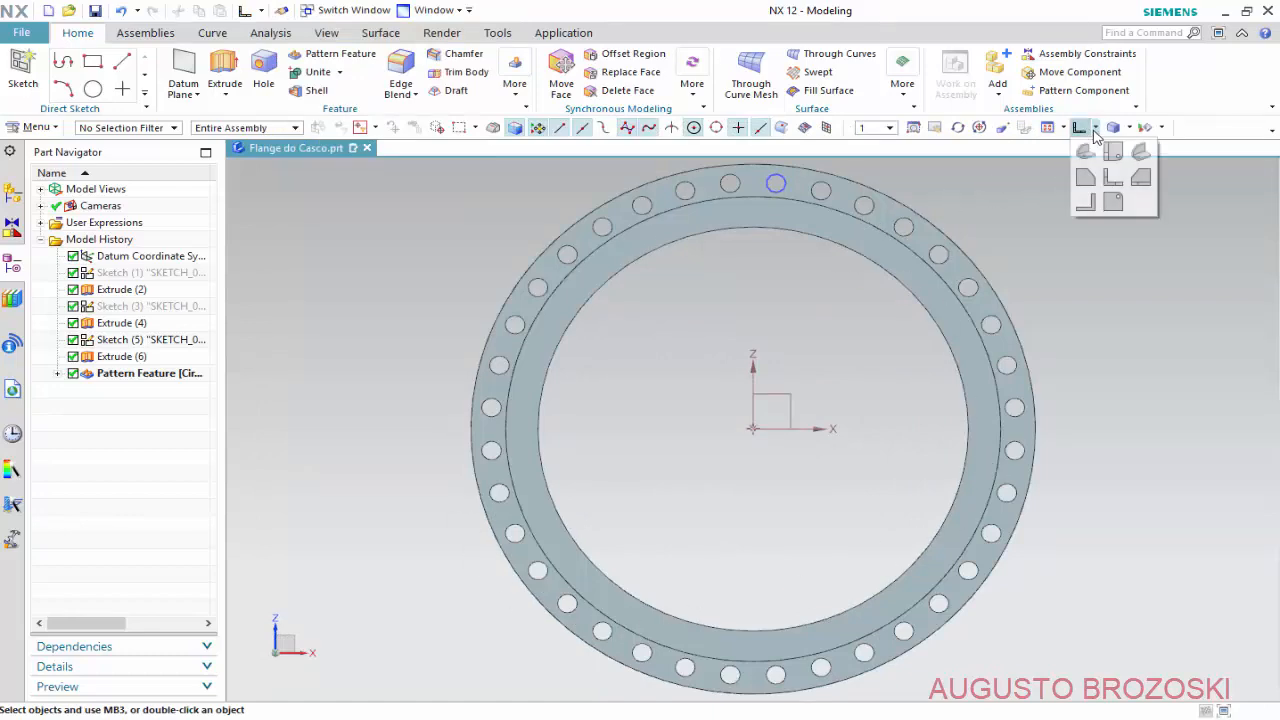
left_click(1082, 168)
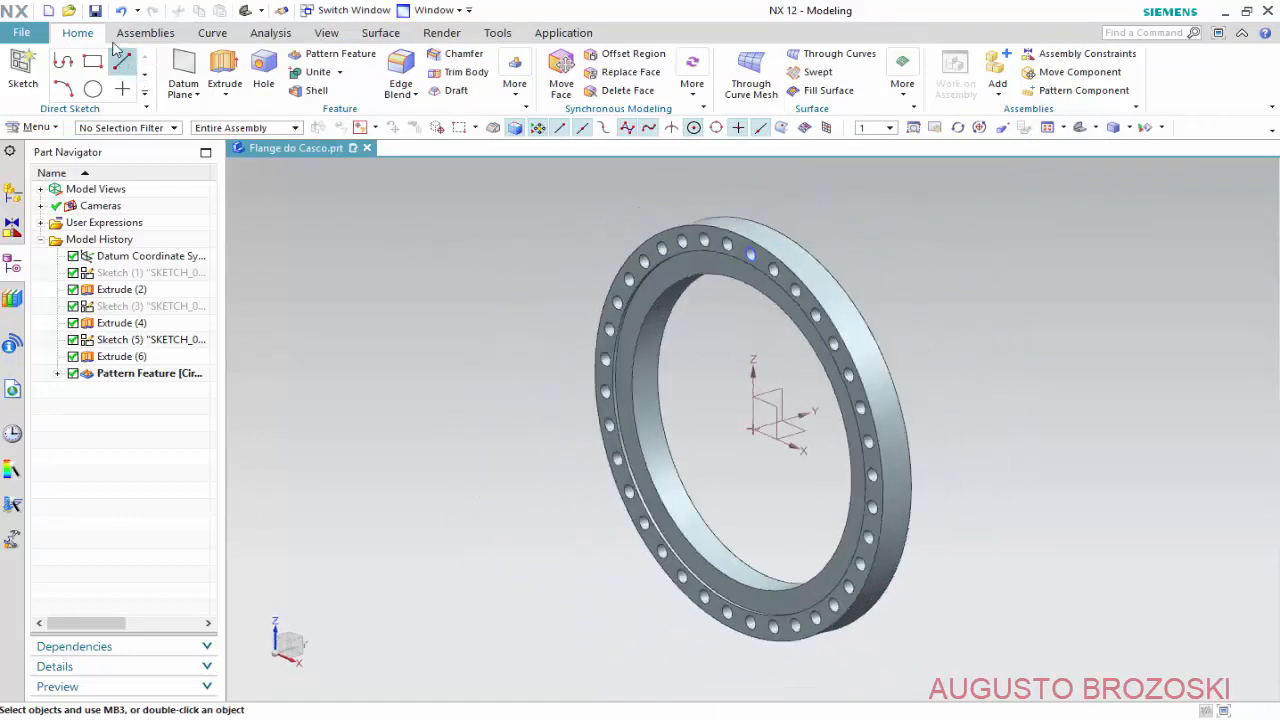
left_click(95, 11)
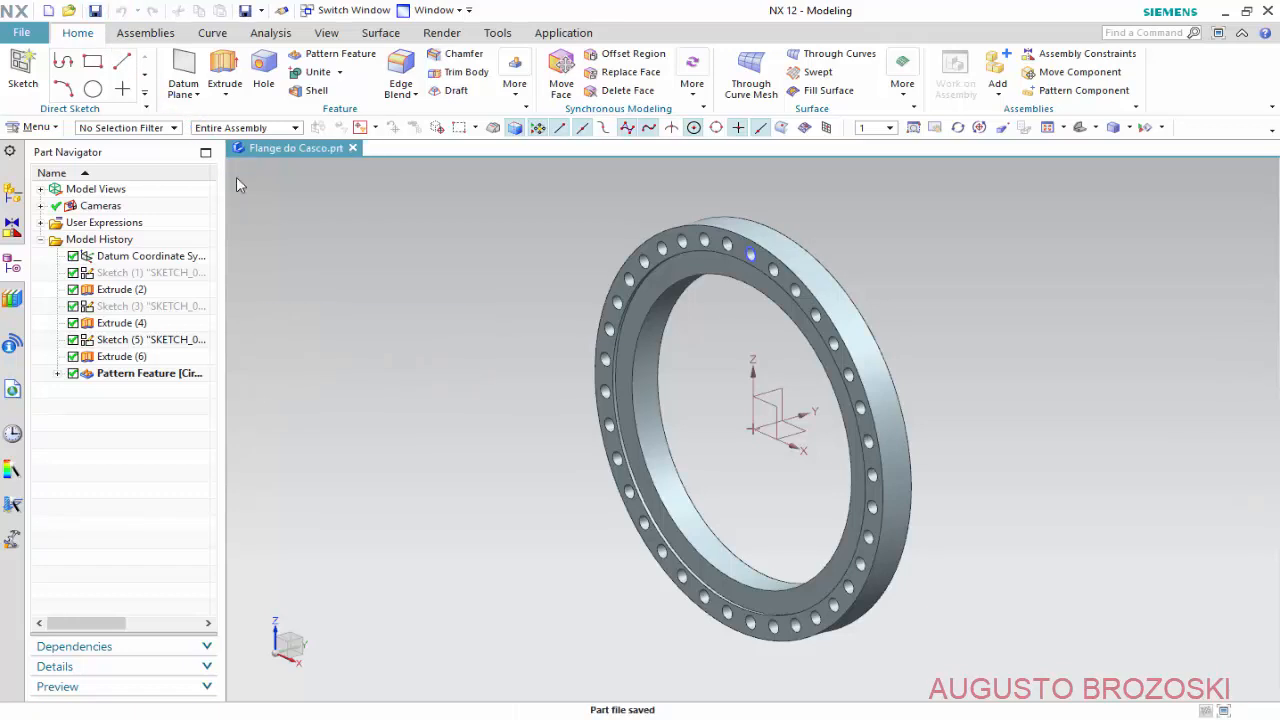
Switch to the SHELL 1 drawing in Acrobat Reader and examine its views, parts list and section A-A for the cylinder's name and dimensions.
left_click(502, 719)
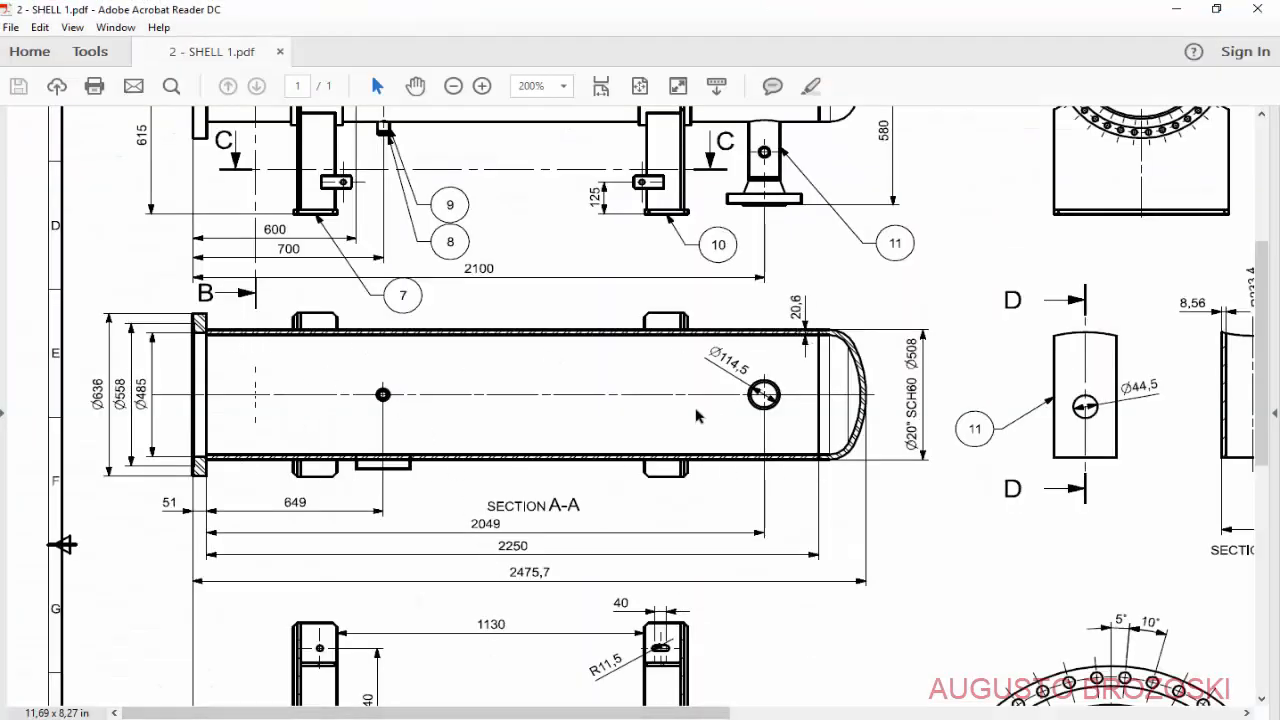
scroll(456, 471, "up", 5)
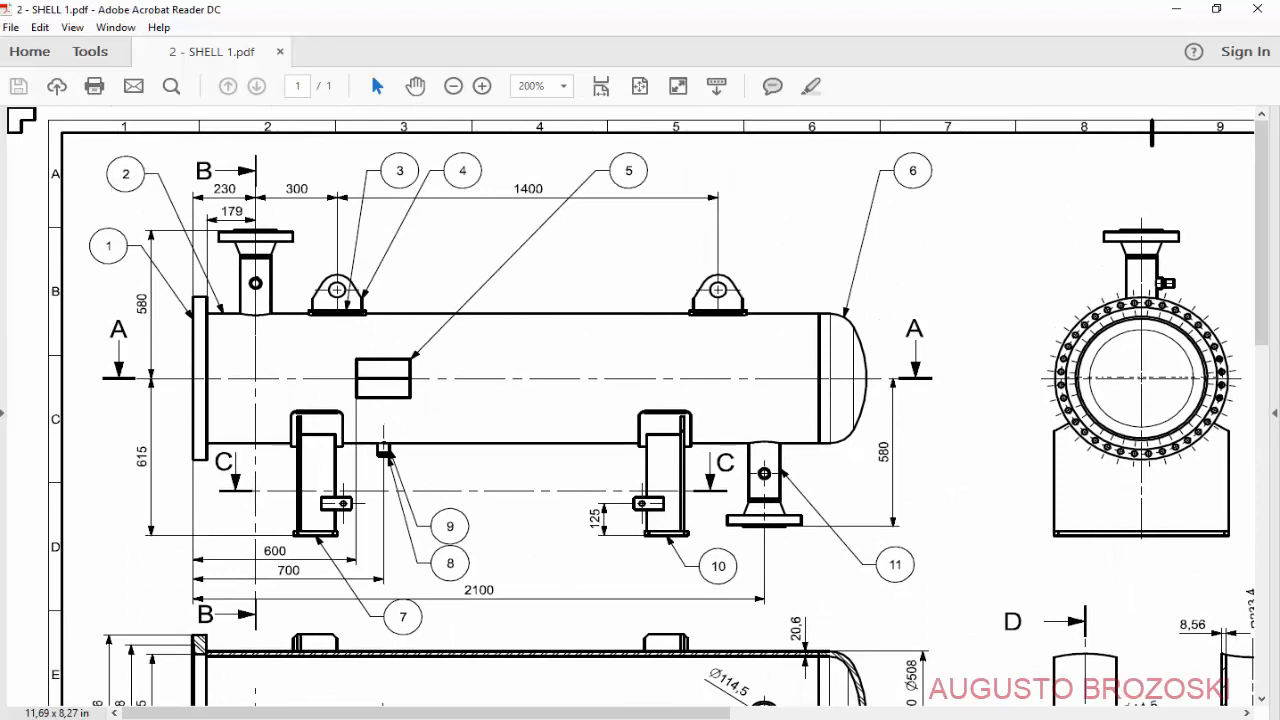
left_click_drag(510, 713, 969, 713)
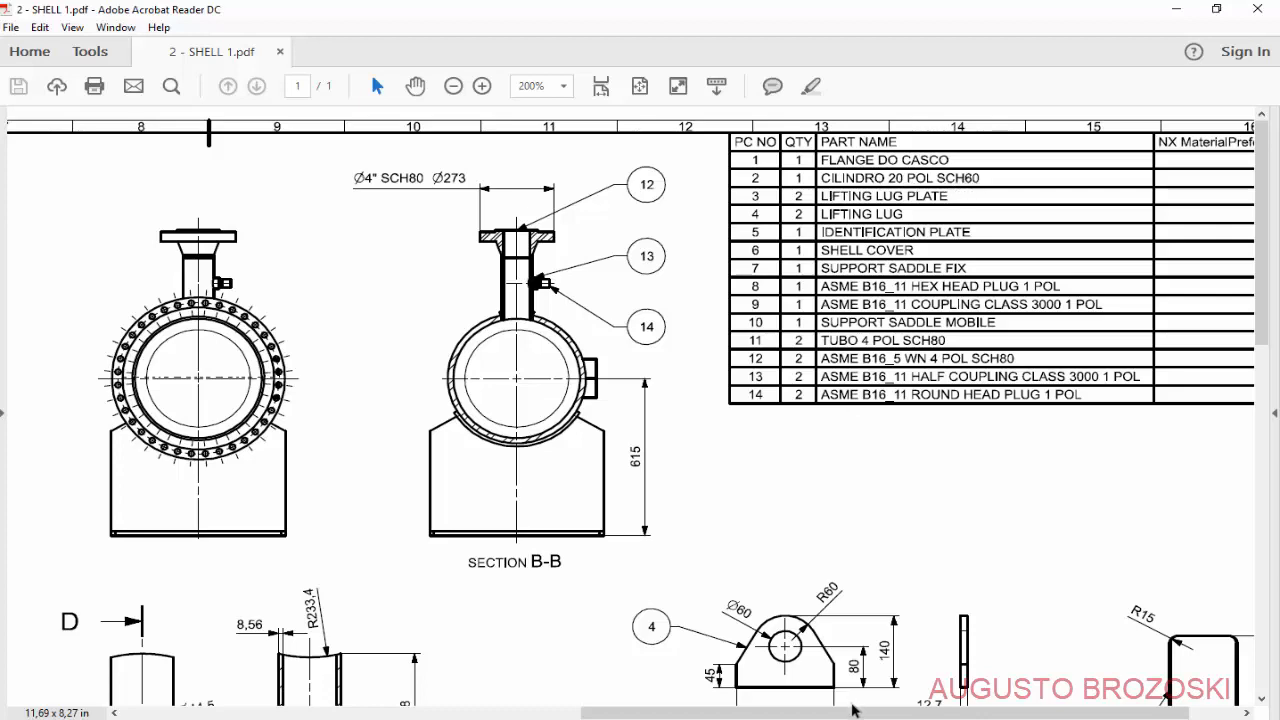
left_click_drag(853, 710, 393, 710)
scroll(367, 536, "down", 6)
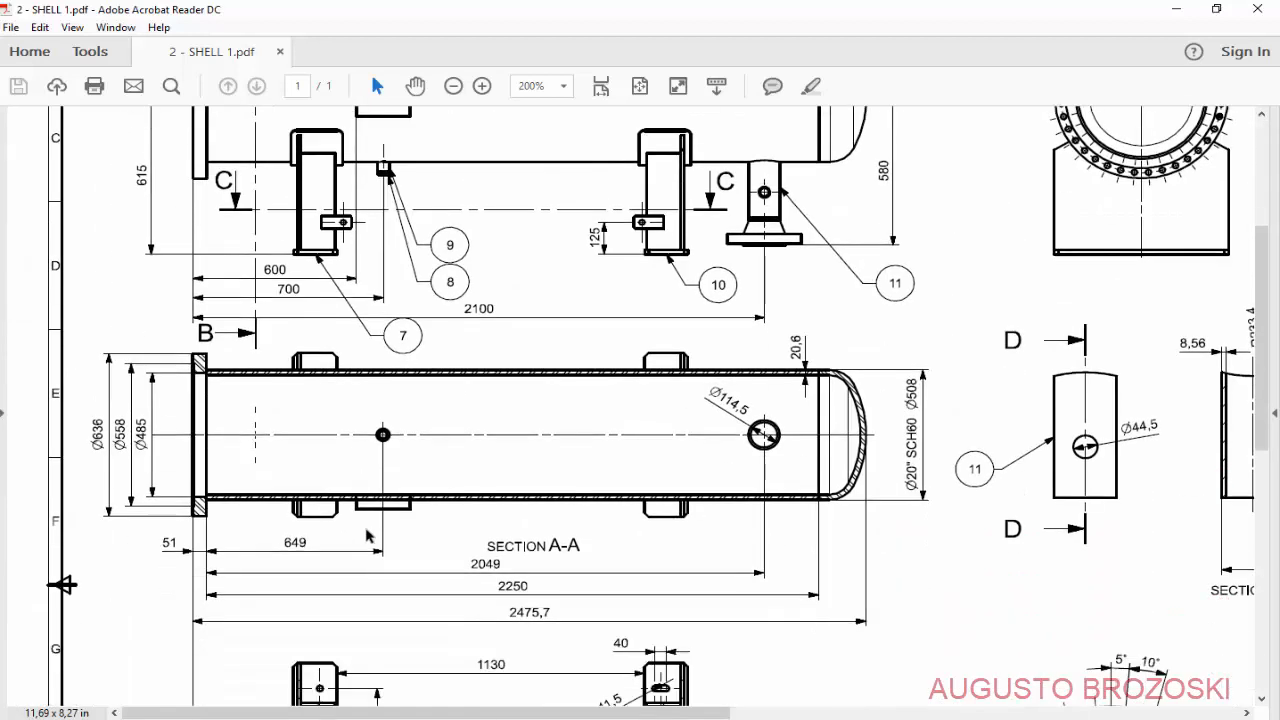
scroll(367, 536, "down", 3)
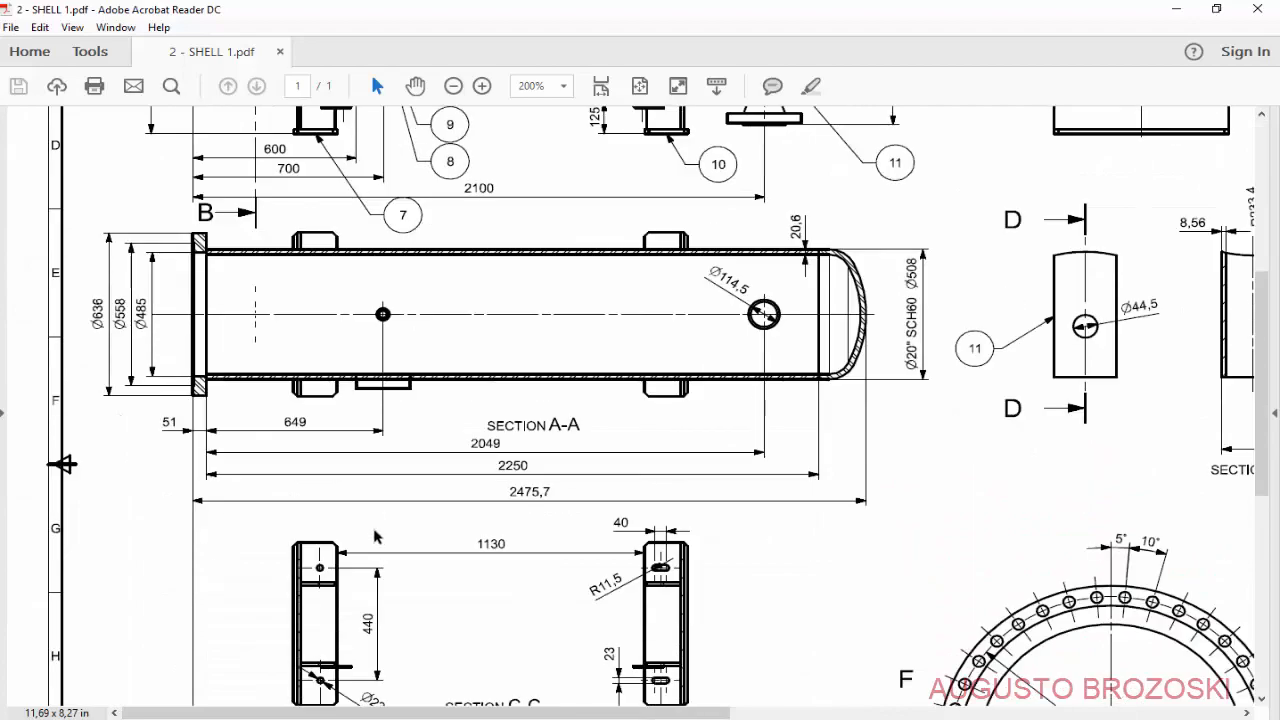
left_click(1167, 12)
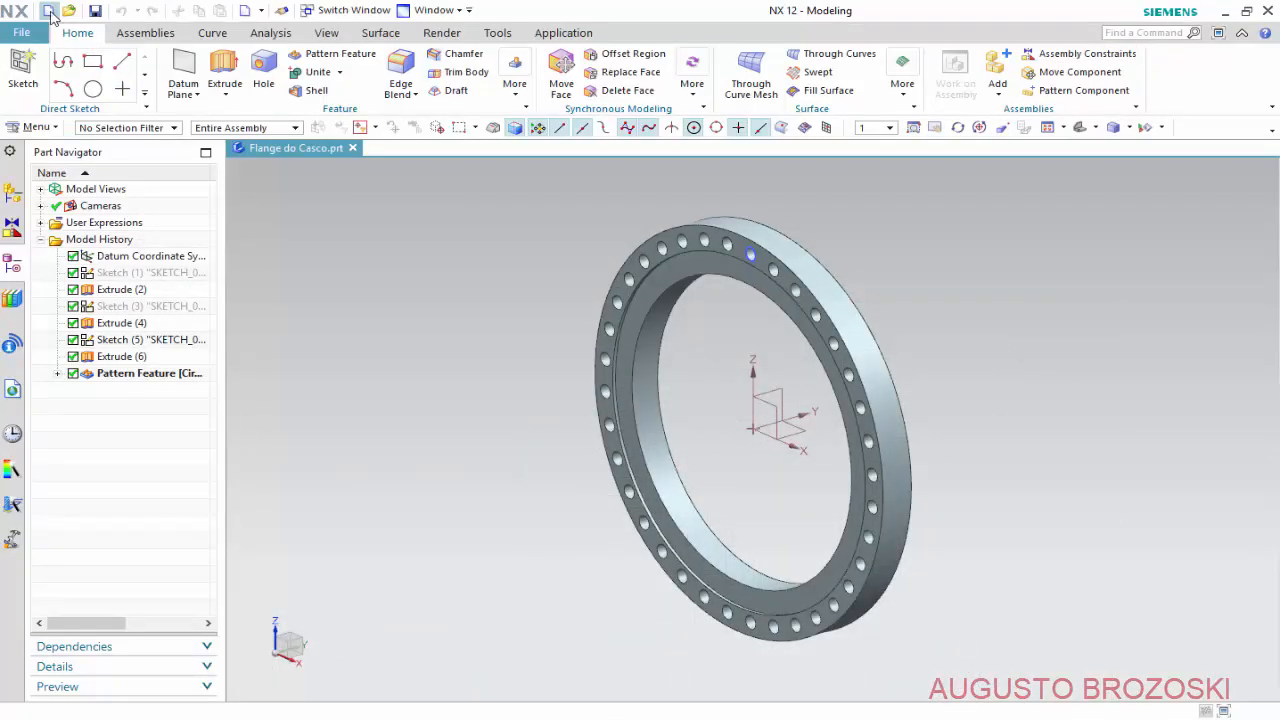
Create a new millimetre part from the Model template, named CILINDRO 20 POL SCH60.
left_click(47, 11)
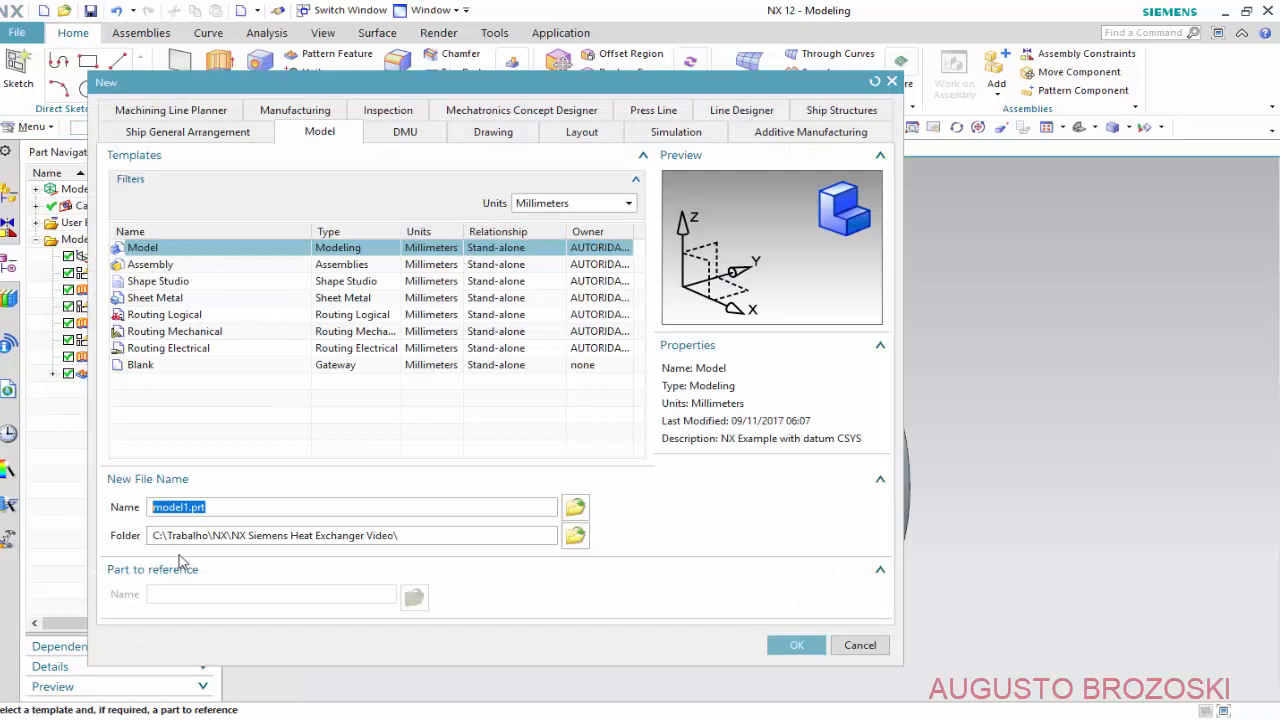
type("CILINDRO 20 POL SCH60")
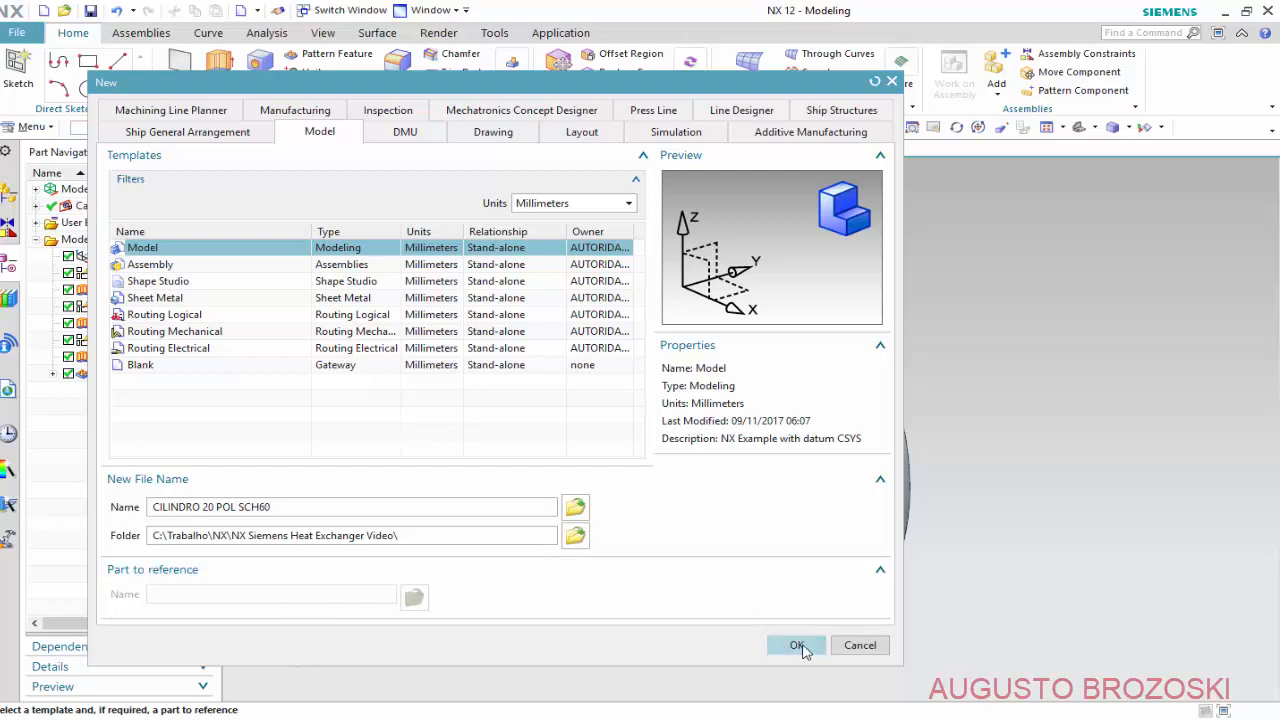
left_click(801, 647)
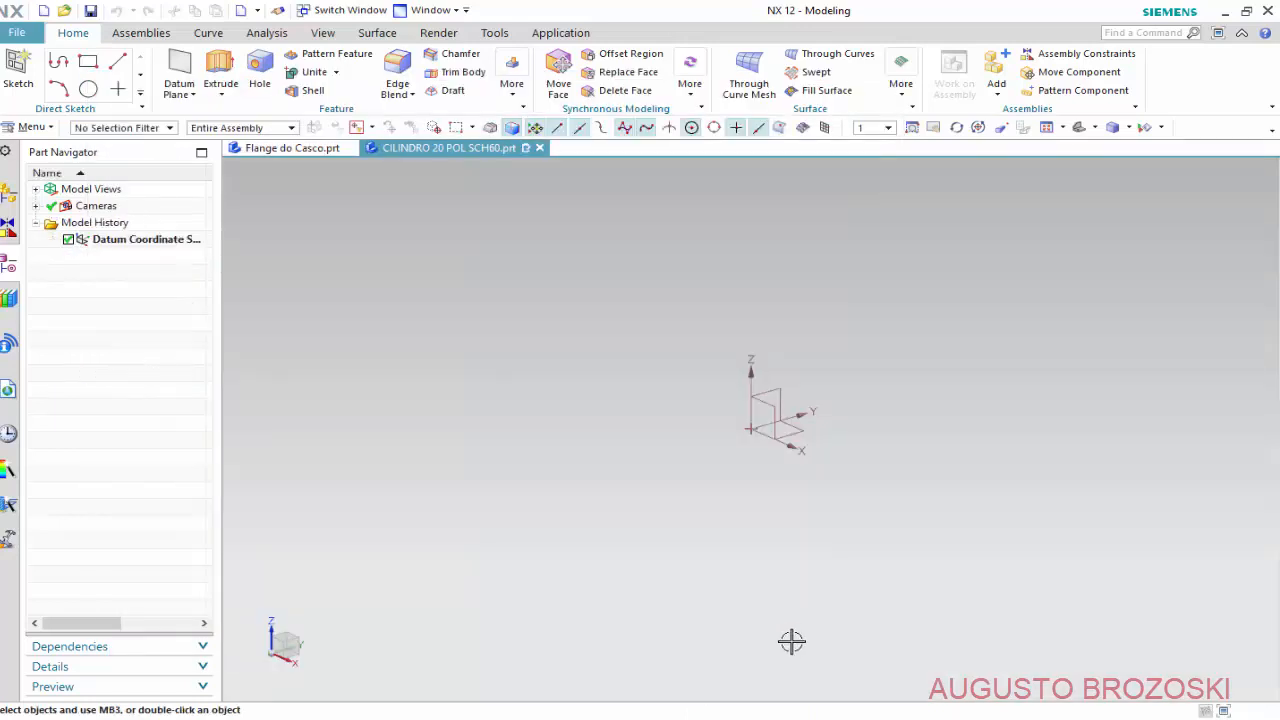
Start a sketch on the XZ plane of the datum coordinate system.
left_click(18, 72)
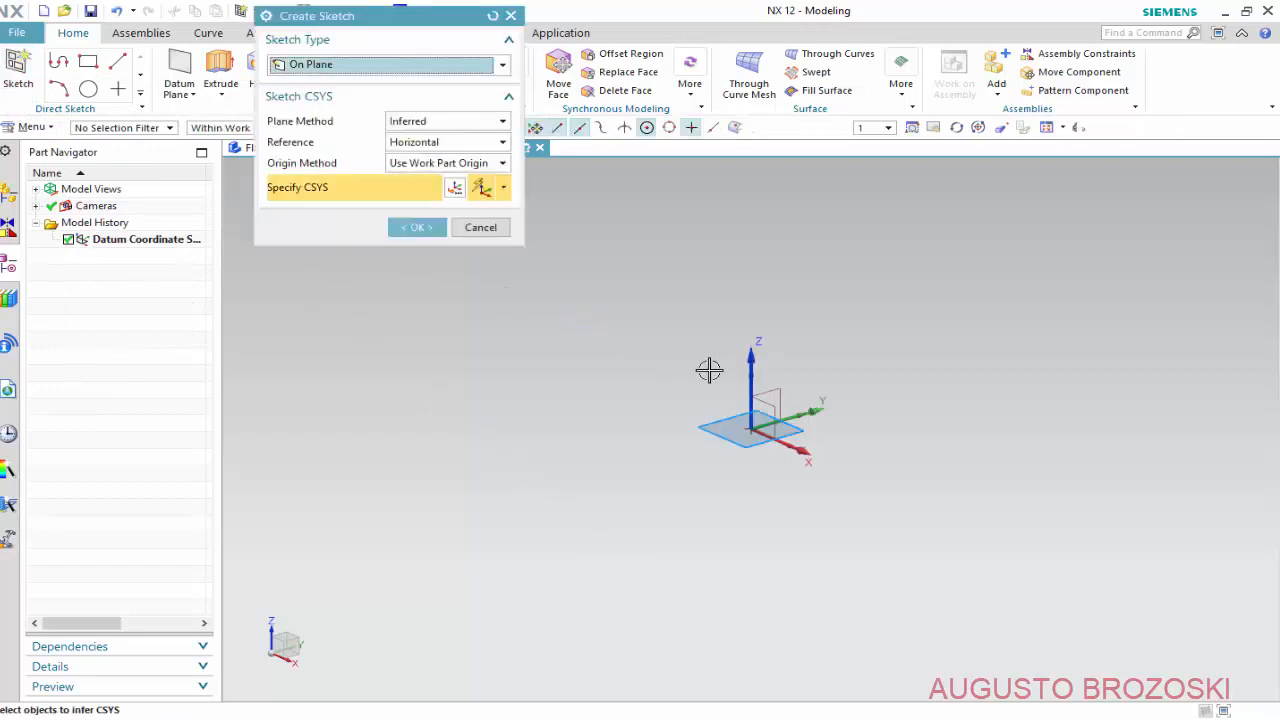
left_click(767, 401)
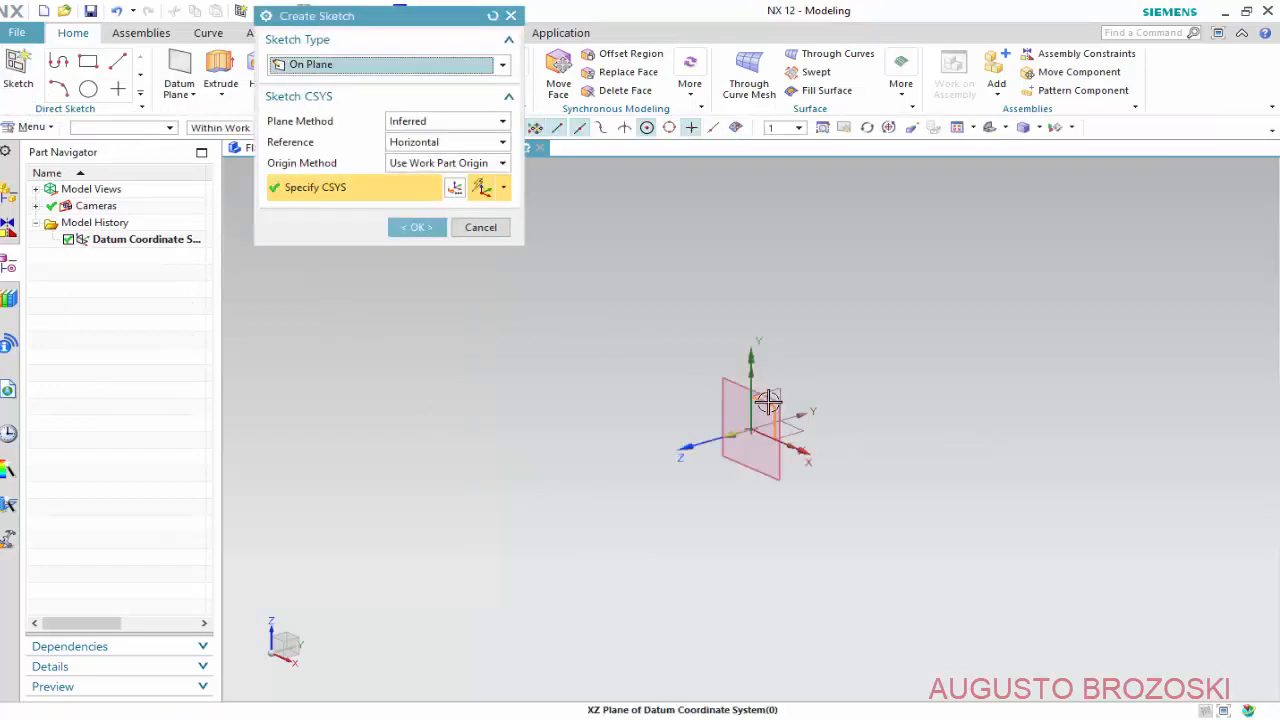
left_click(420, 228)
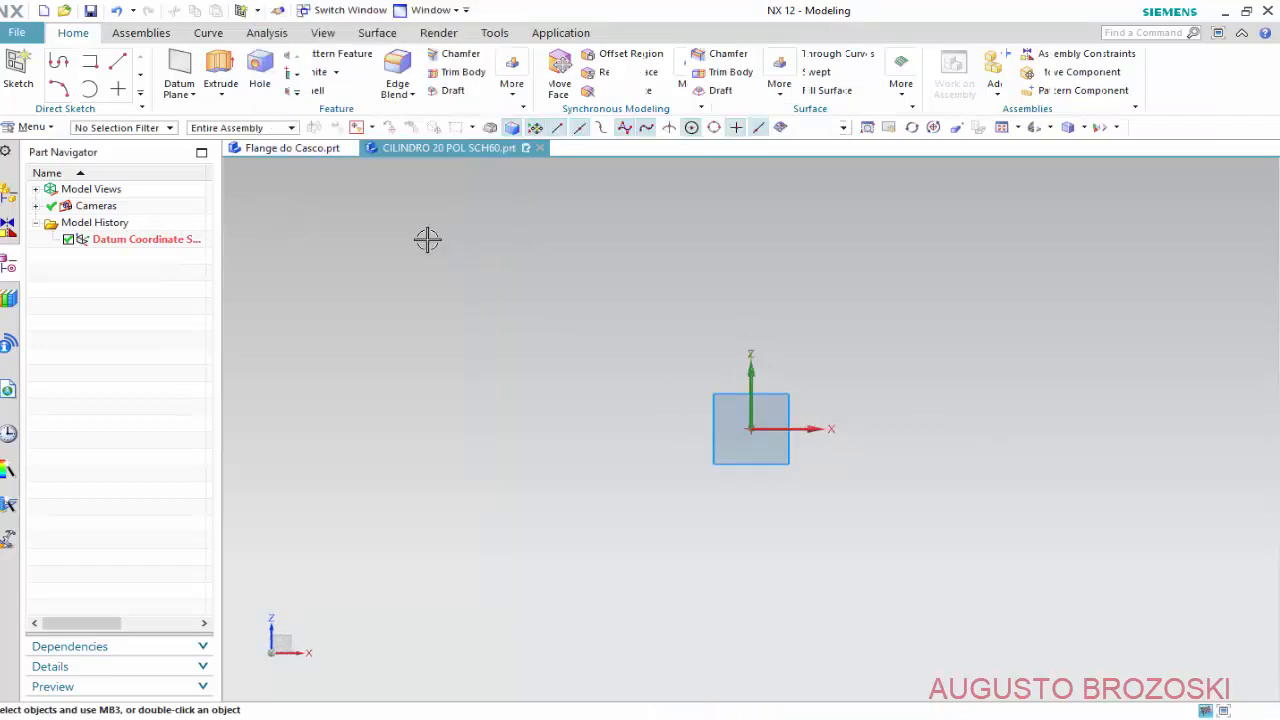
Sketch two concentric circles centred on the origin, about 218 mm and 188 mm in diameter.
left_click(215, 61)
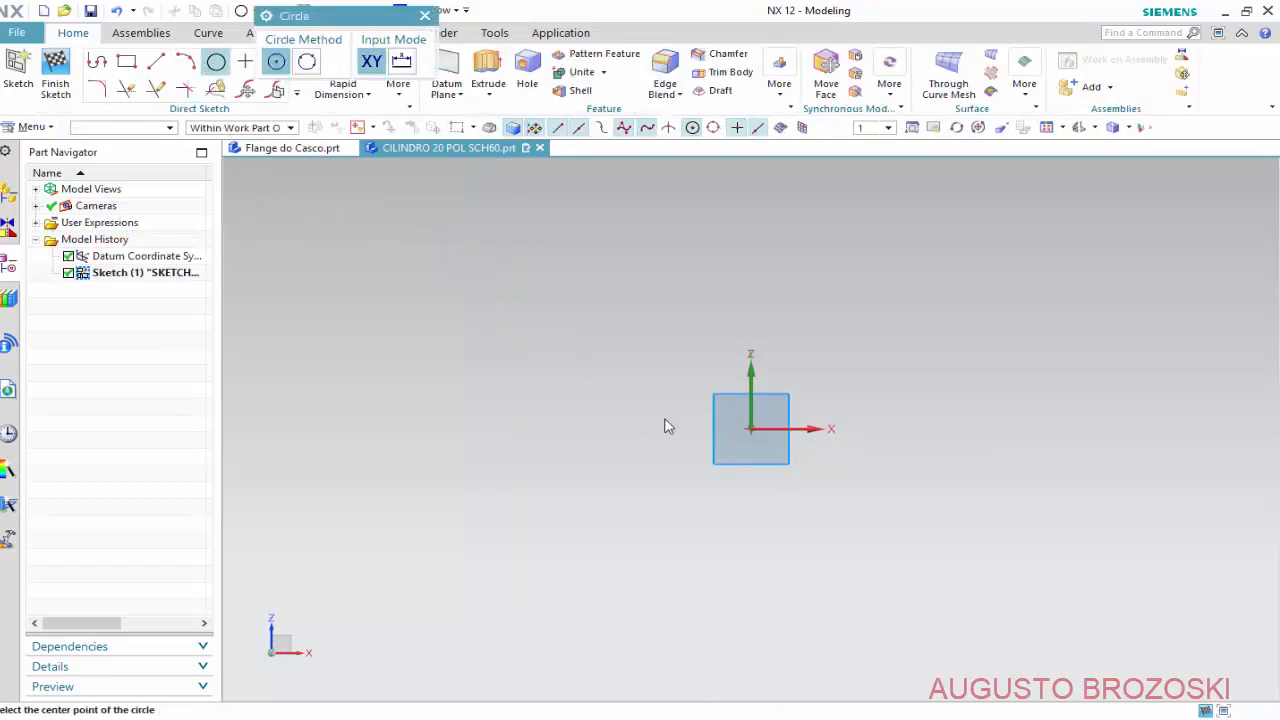
left_click(750, 429)
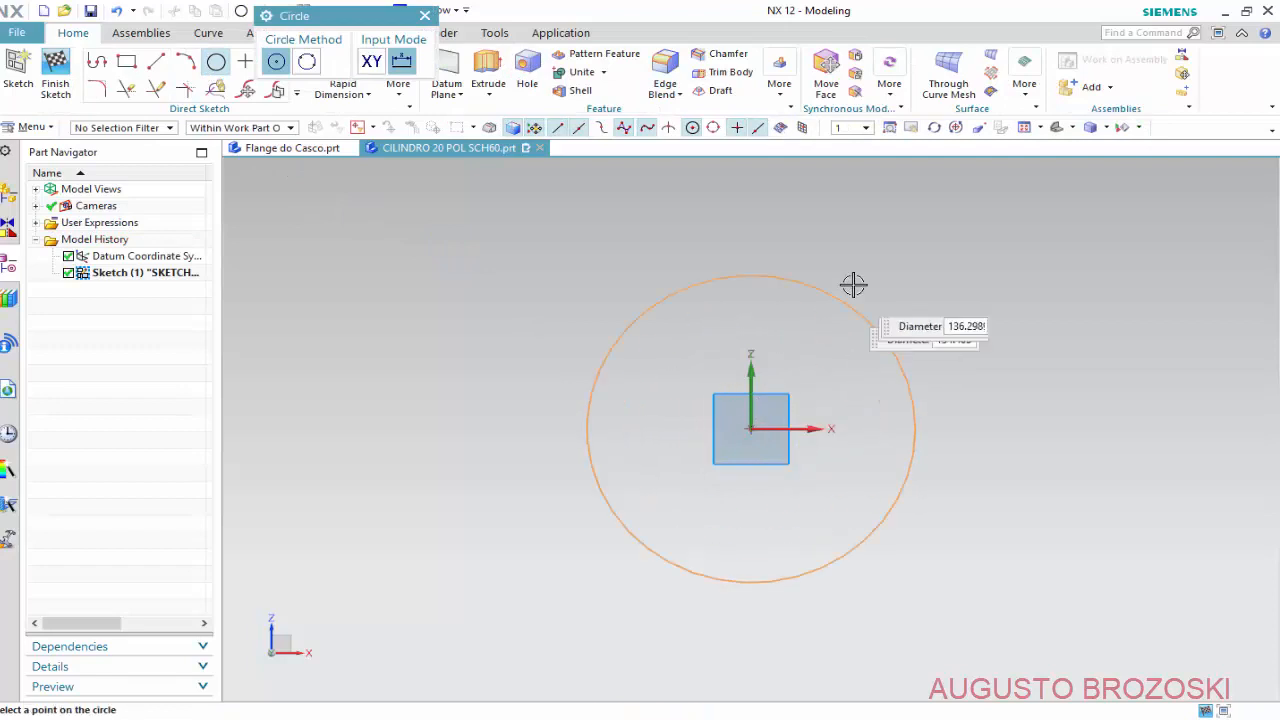
left_click(908, 206)
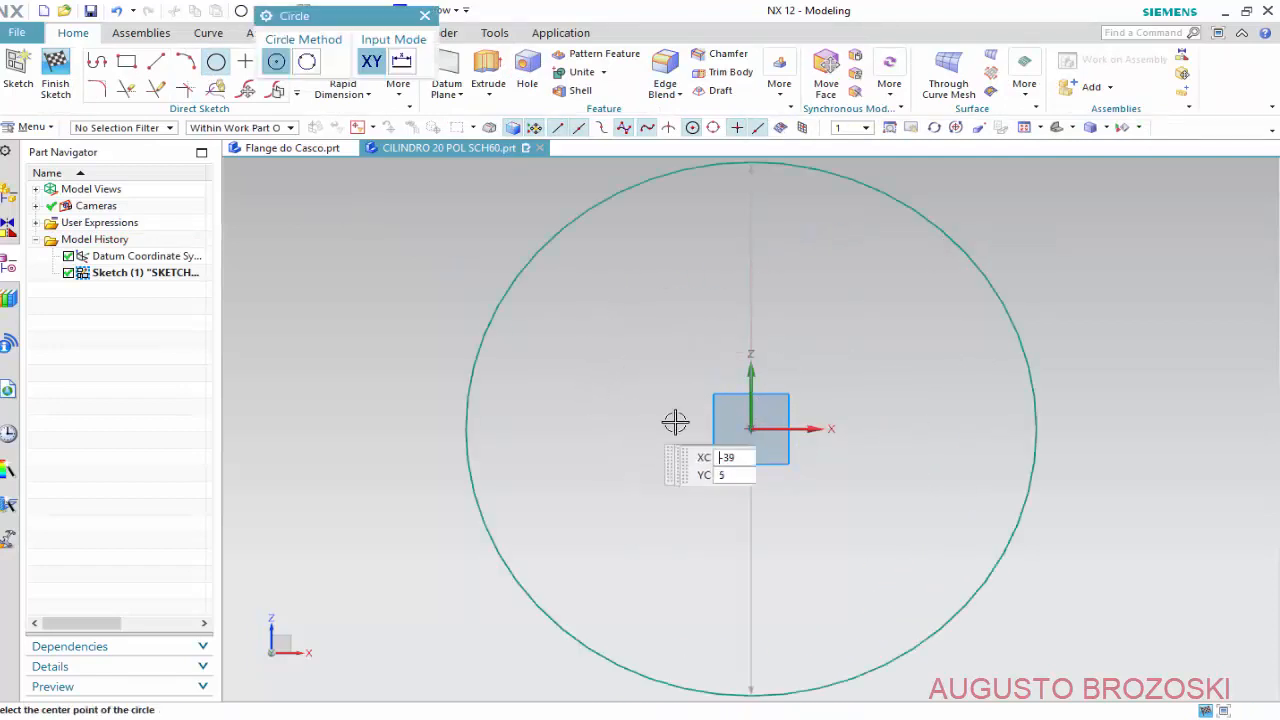
left_click(750, 428)
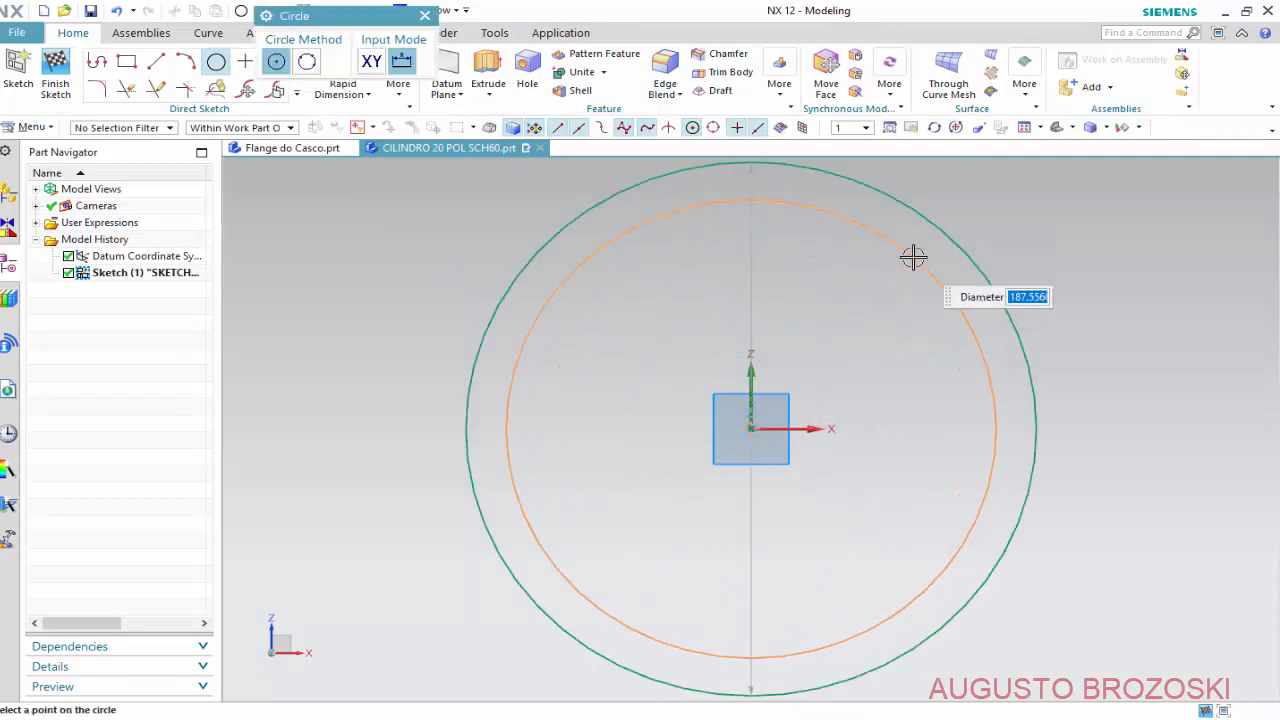
left_click(914, 257)
key("Escape")
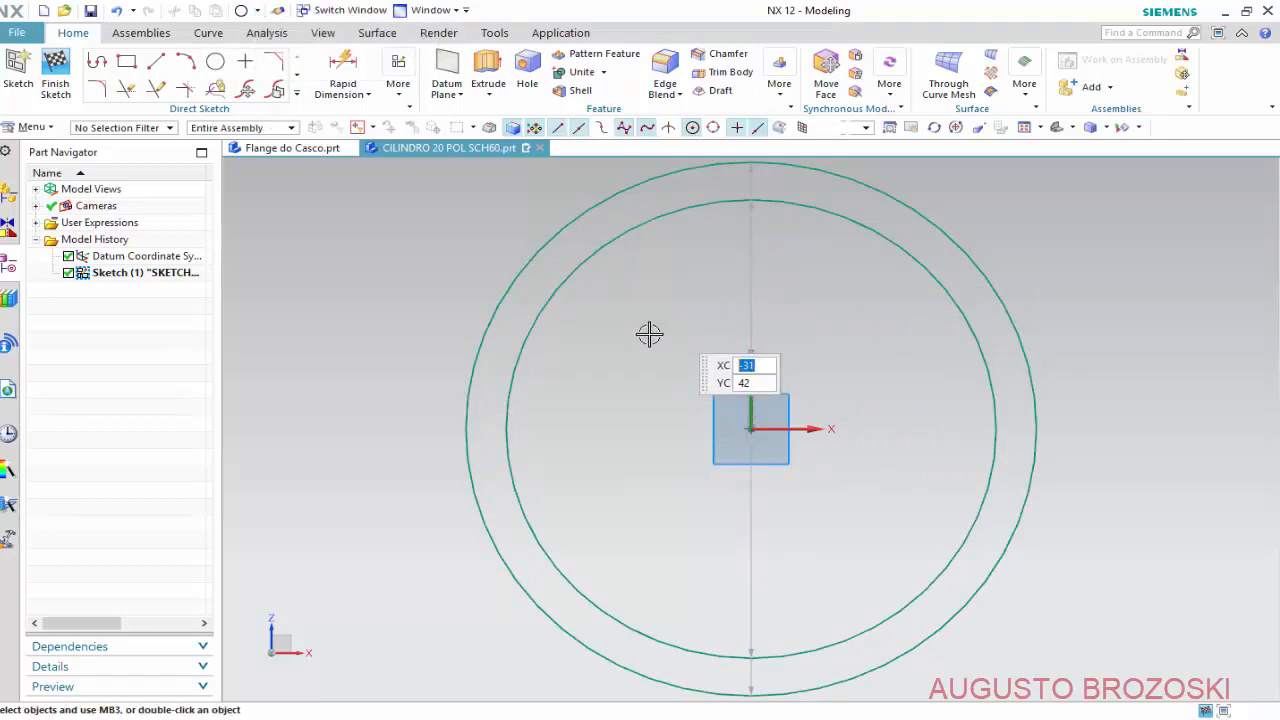
Reposition the outer circle's diameter dimension and set it to 508 mm.
left_click_drag(754, 237, 903, 345)
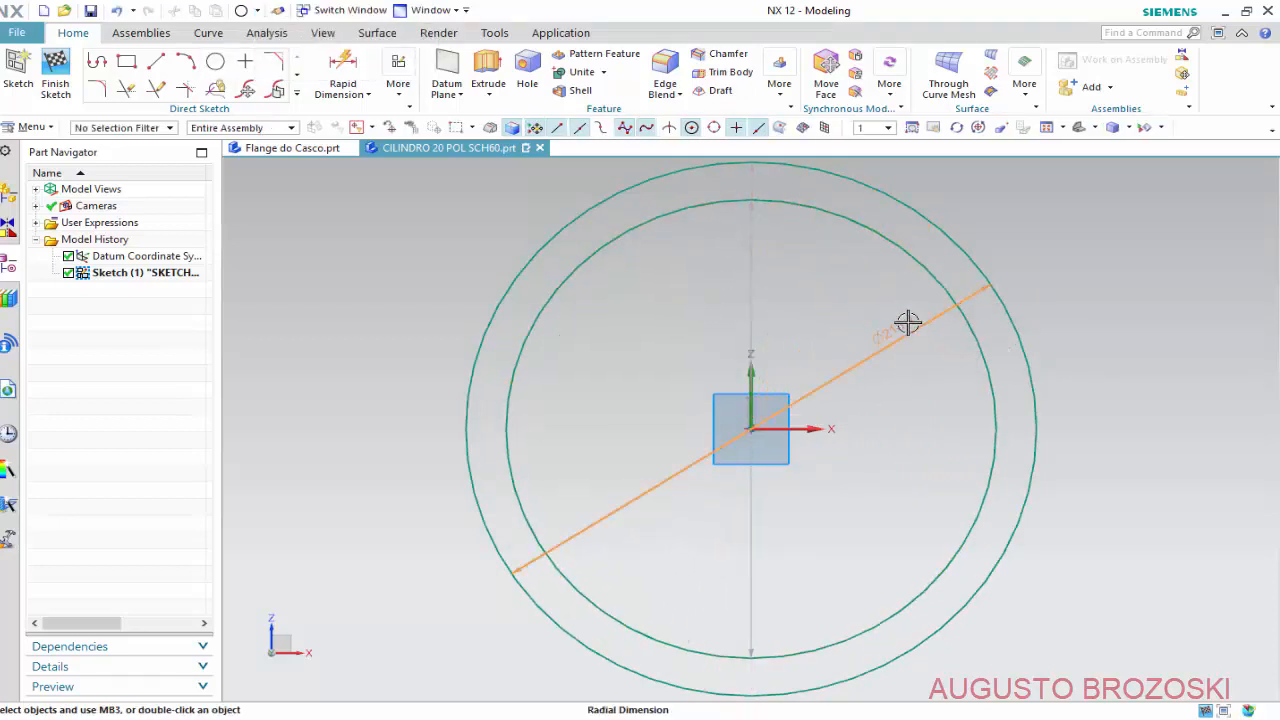
double_click(907, 322)
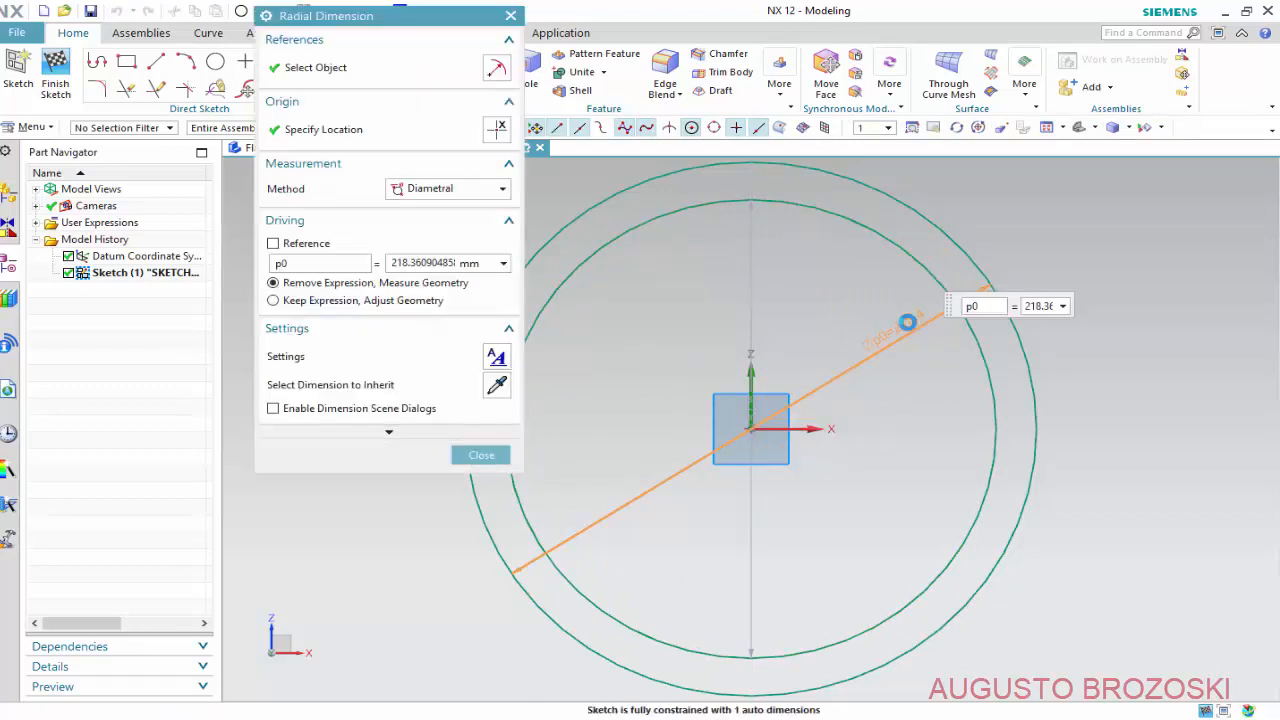
type("508")
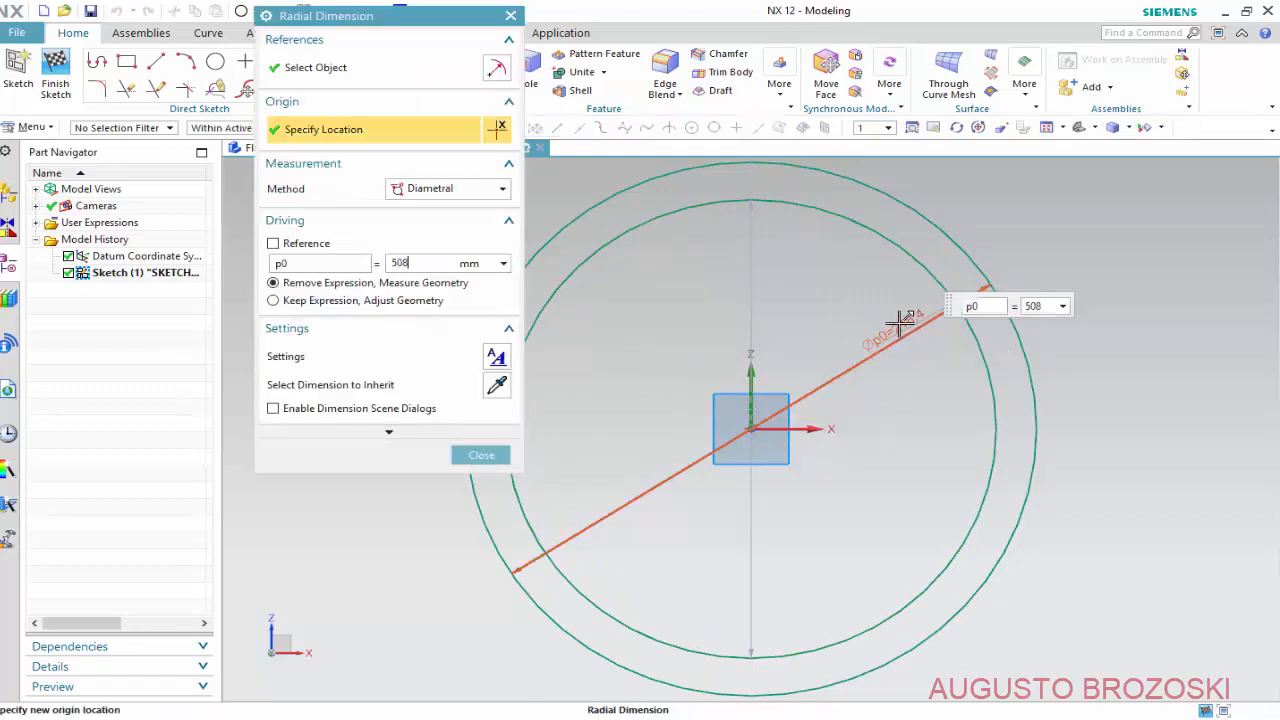
key("Return")
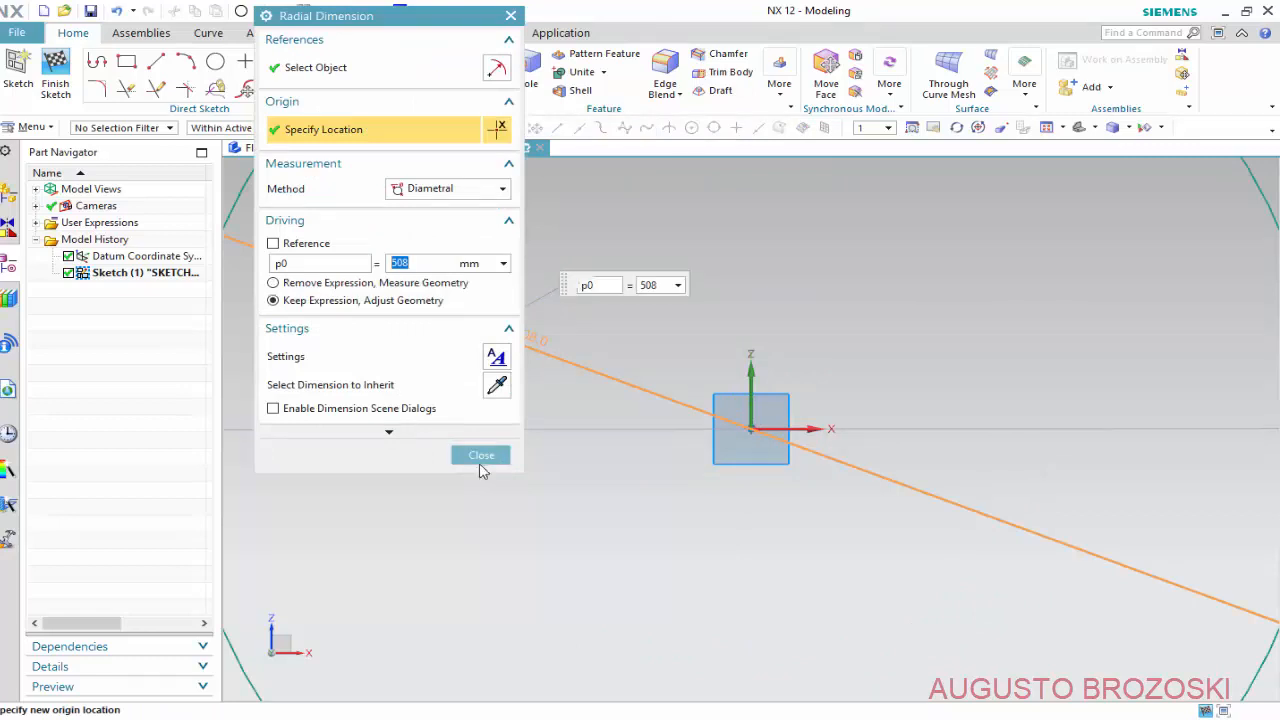
left_click(481, 456)
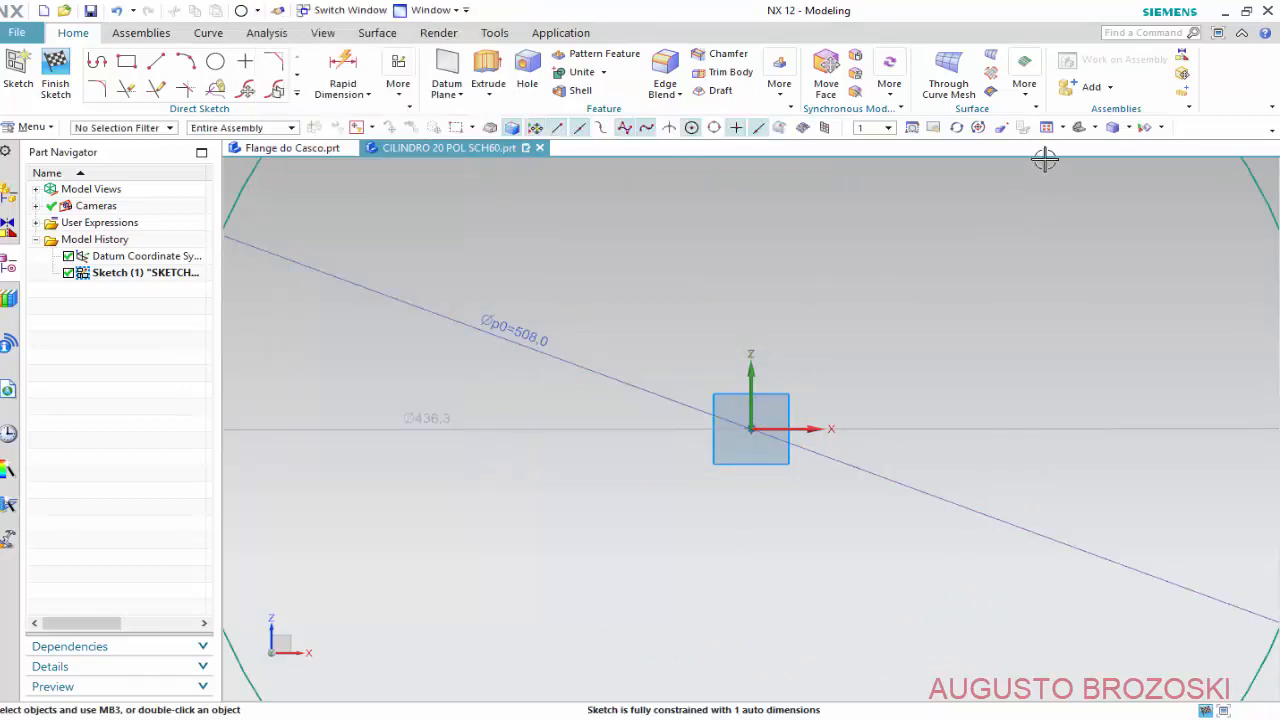
left_click(1046, 128)
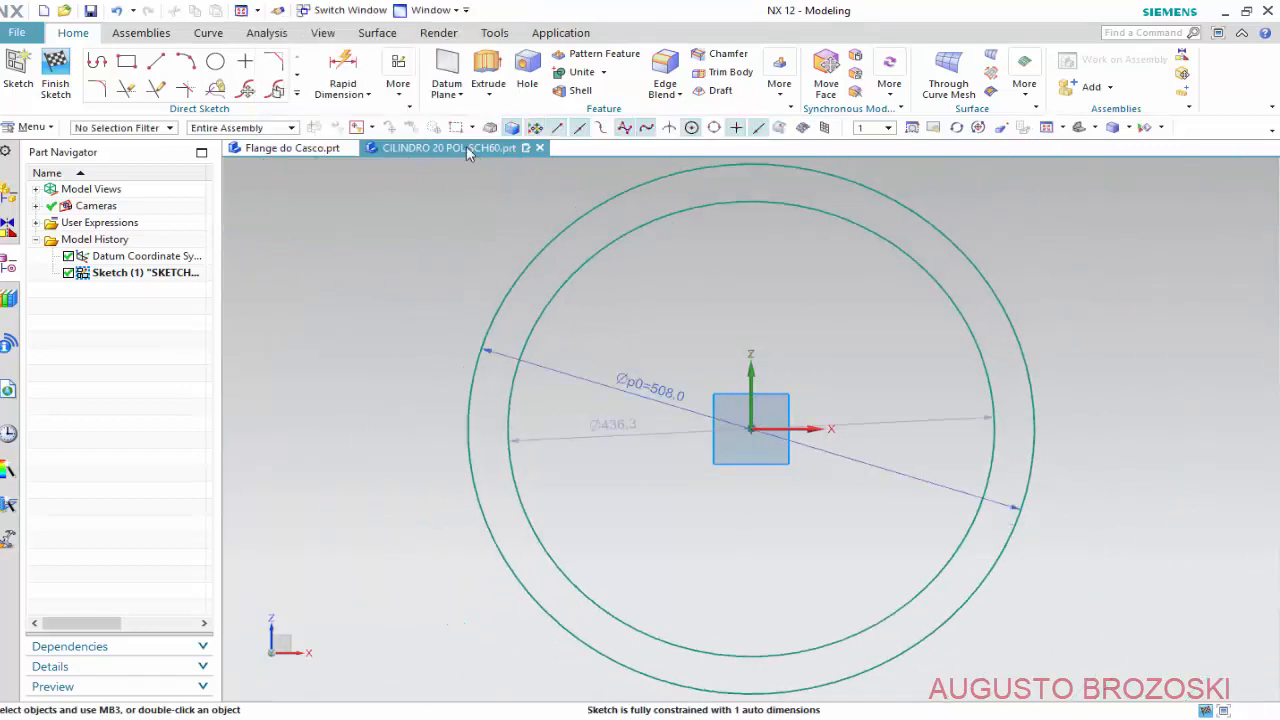
Dimension the gap between the outer and inner circles with the Inferred method, and check the wall thickness in the shell drawing.
left_click(343, 70)
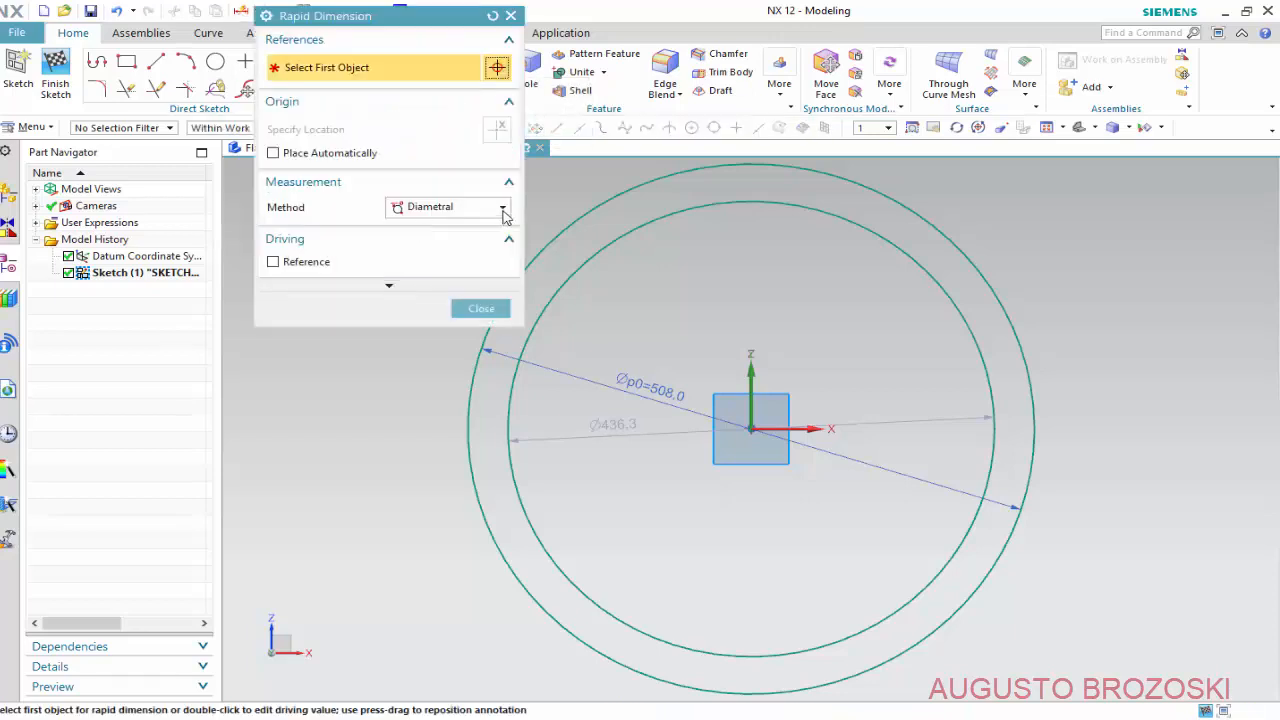
left_click(503, 212)
left_click(424, 227)
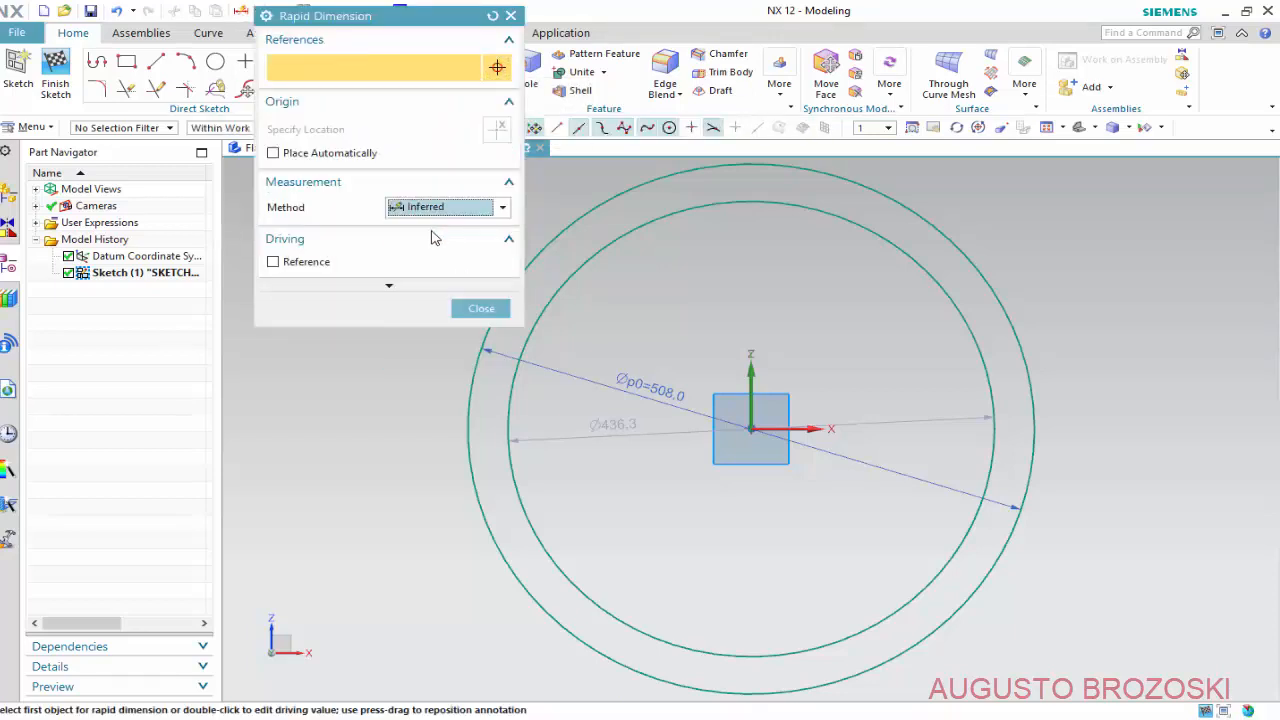
left_click(473, 481)
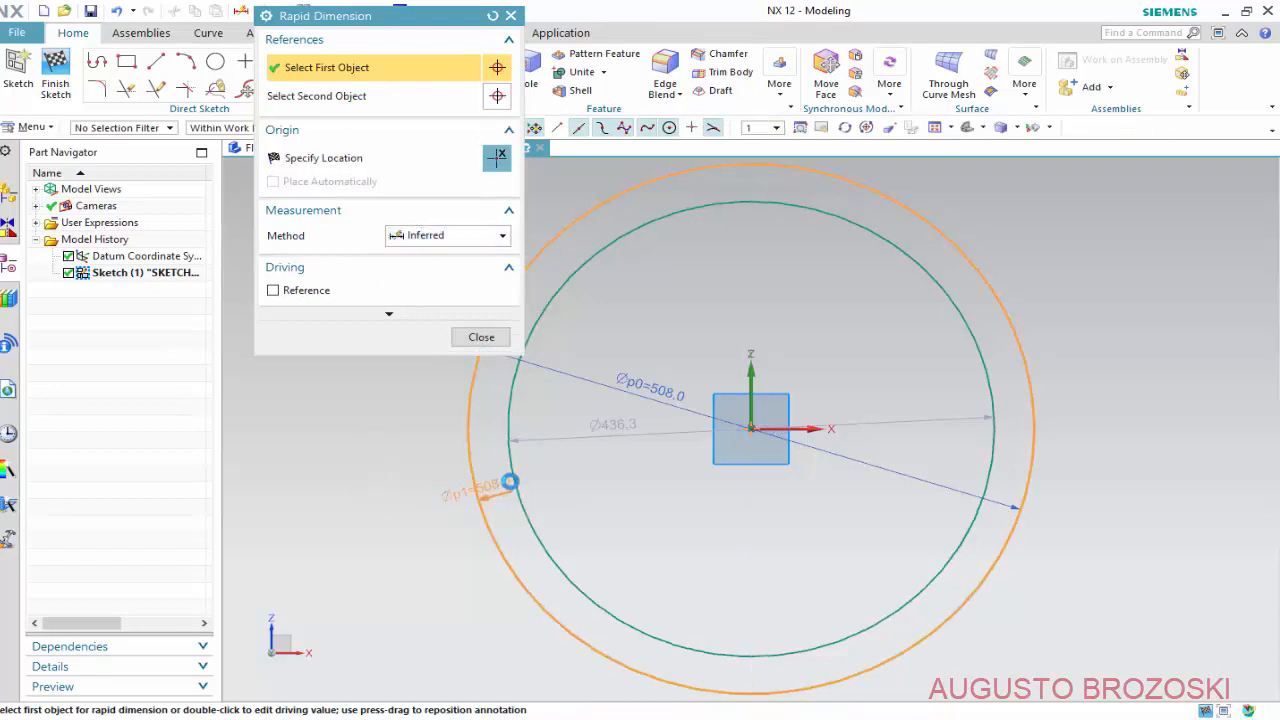
left_click(508, 480)
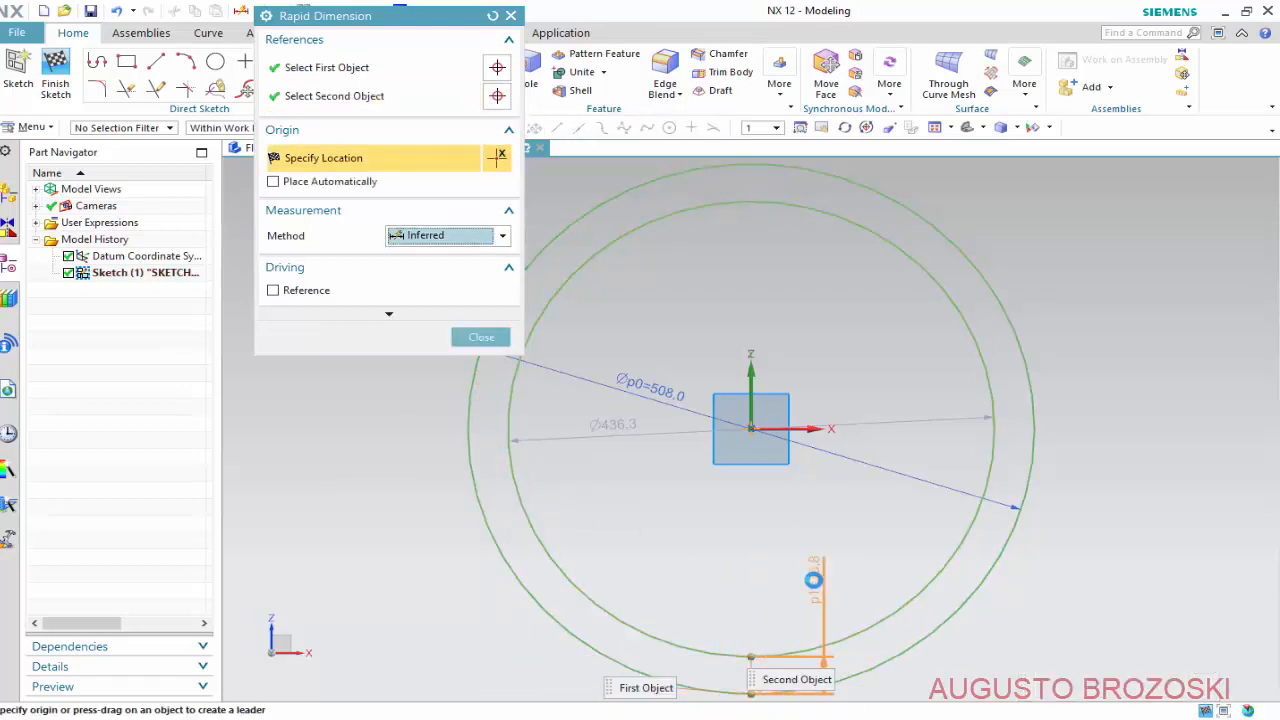
left_click(769, 572)
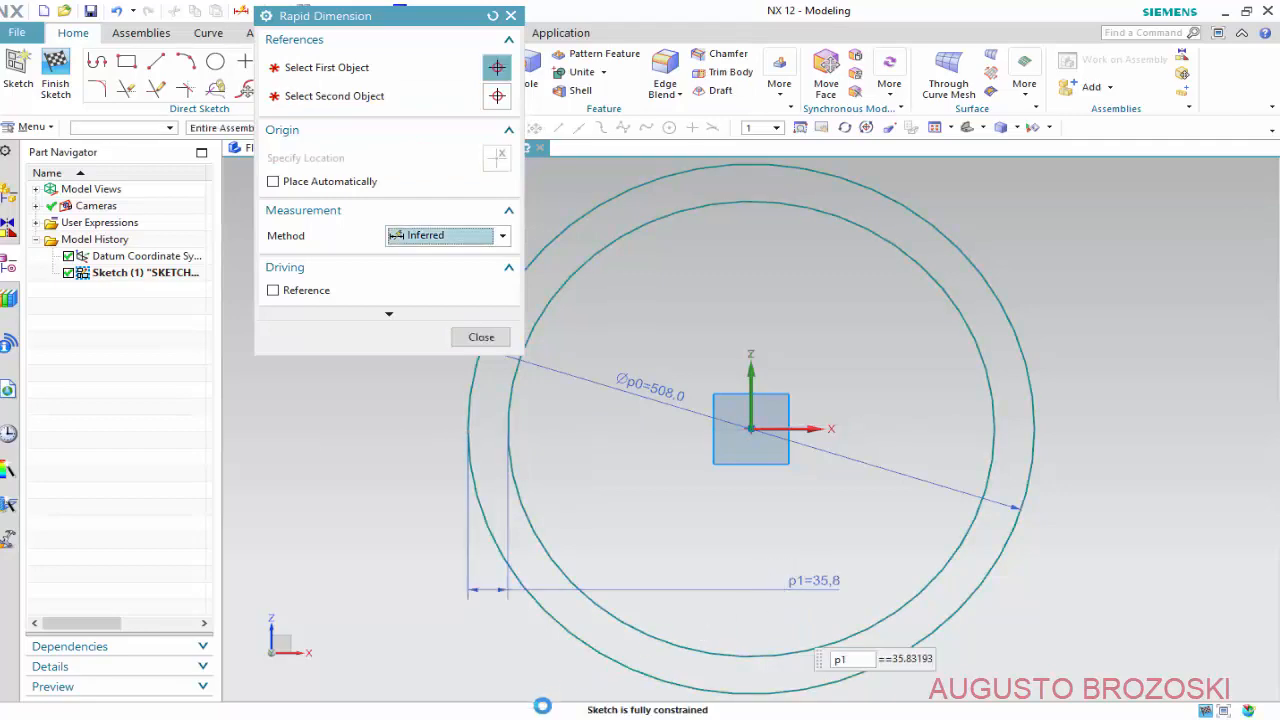
key("alt+Tab")
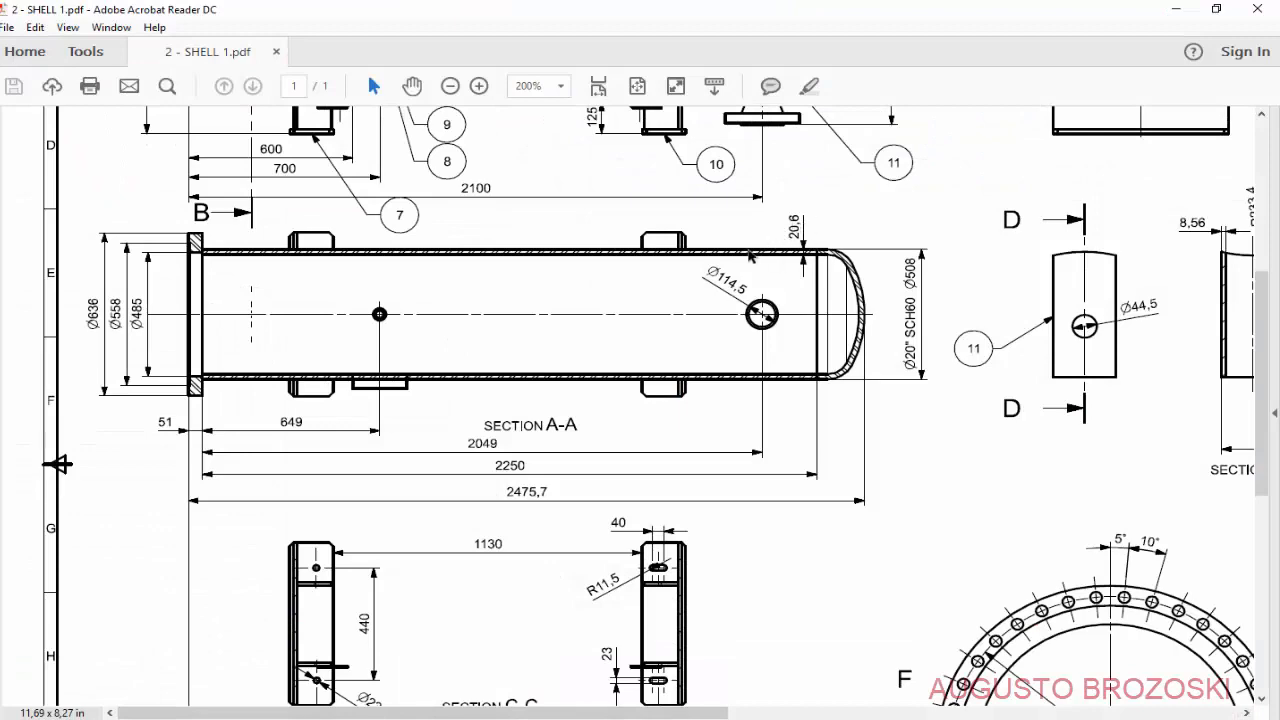
left_click(1176, 9)
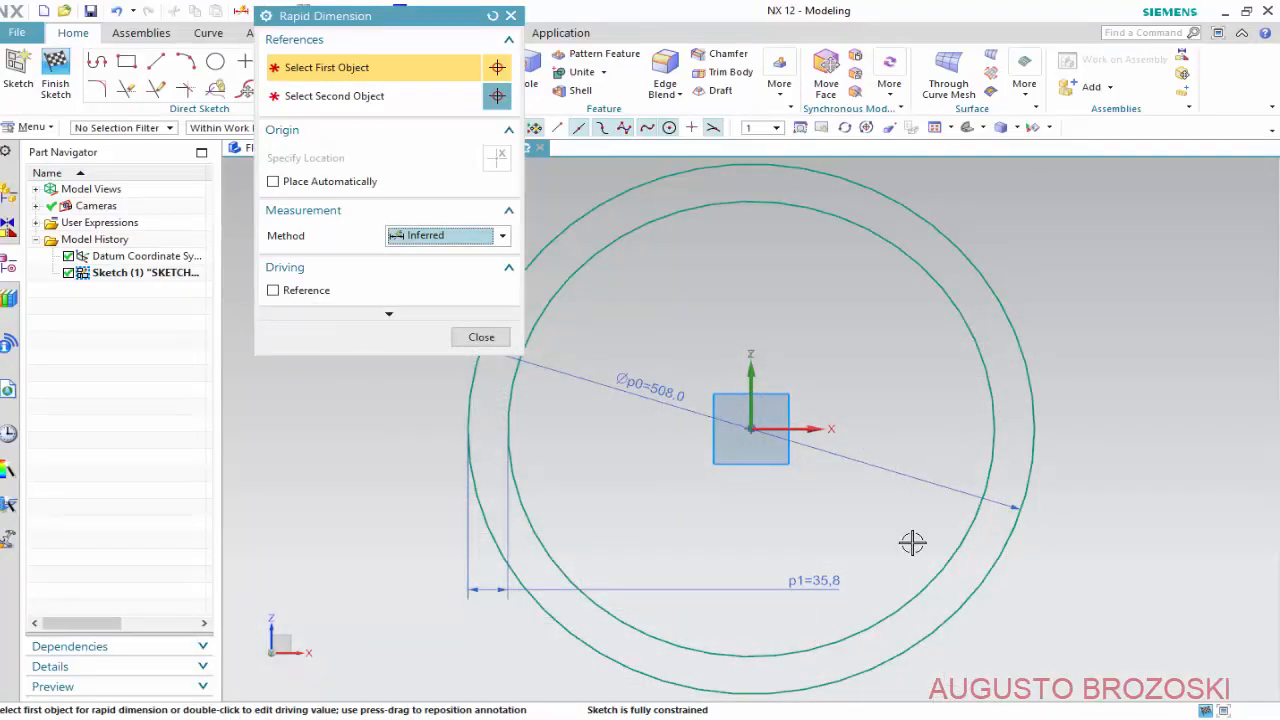
Set the wall gap between the two circles to 20.6 mm and move its dimension outside the outer circle.
double_click(828, 583)
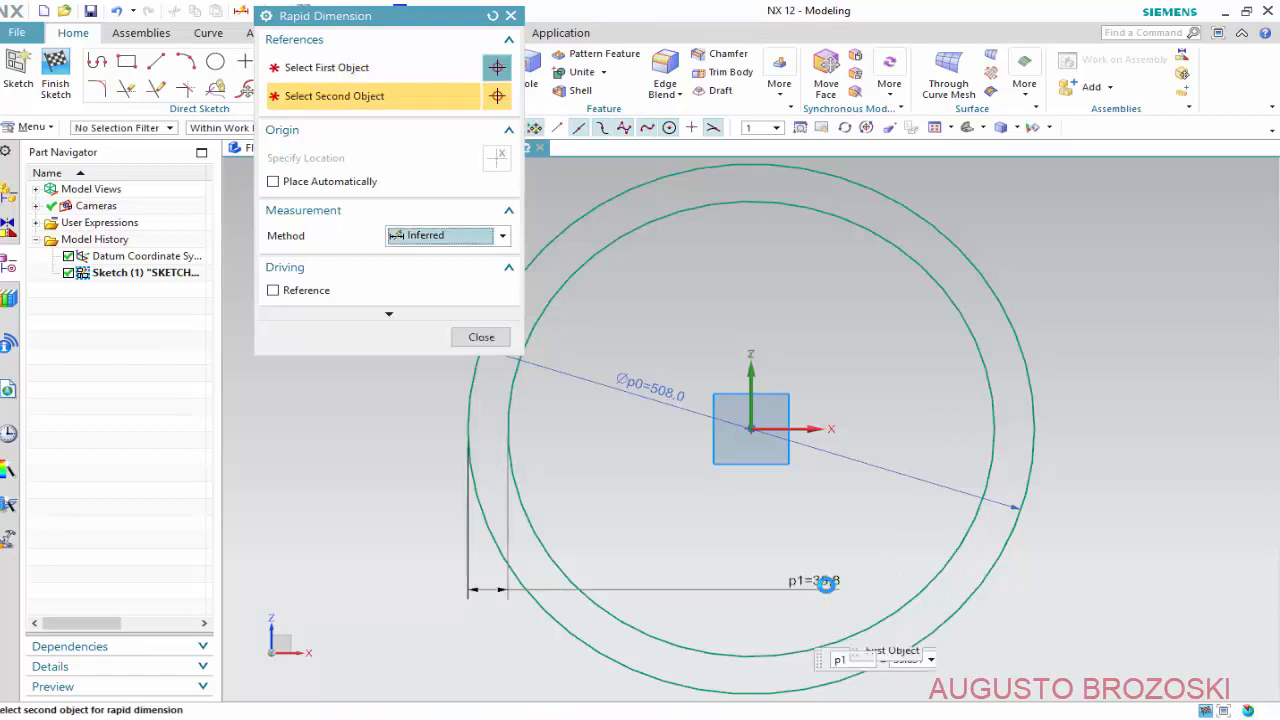
type("2")
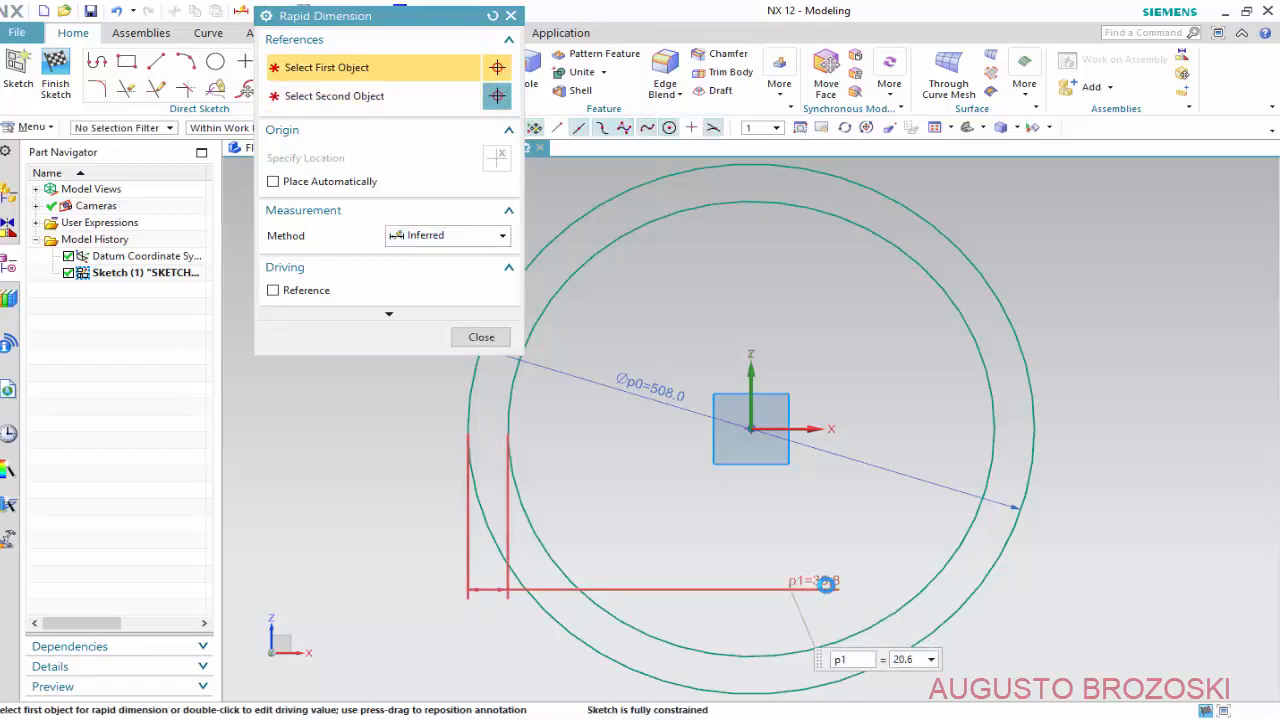
type("0.6")
key("Return")
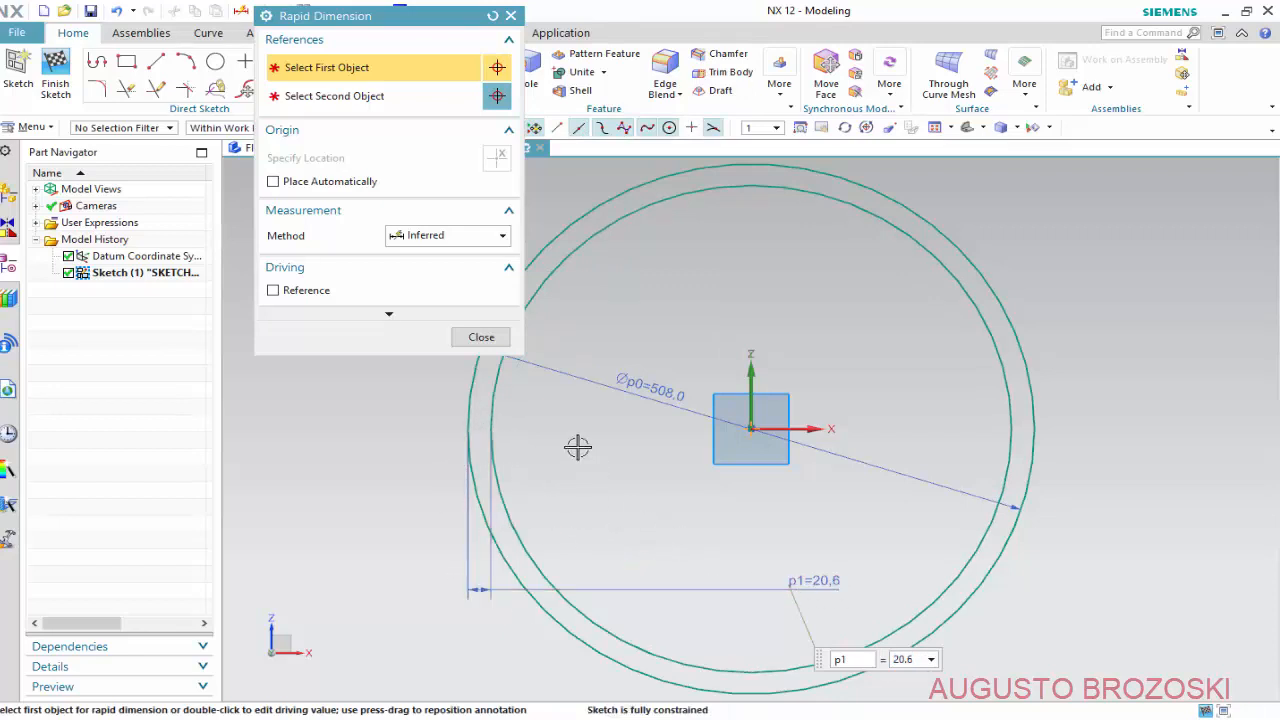
left_click(481, 336)
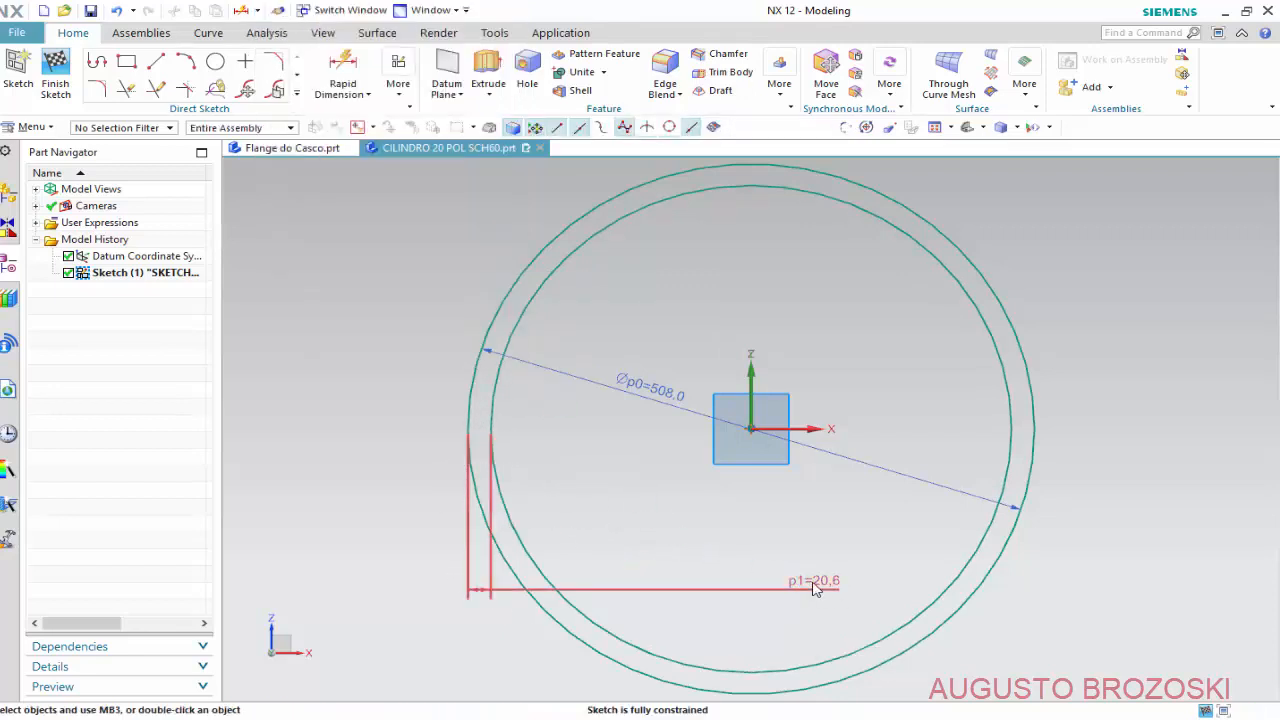
mouse_move(788, 582)
left_mouse_down()
mouse_move(480, 520)
mouse_move(422, 483)
left_mouse_up()
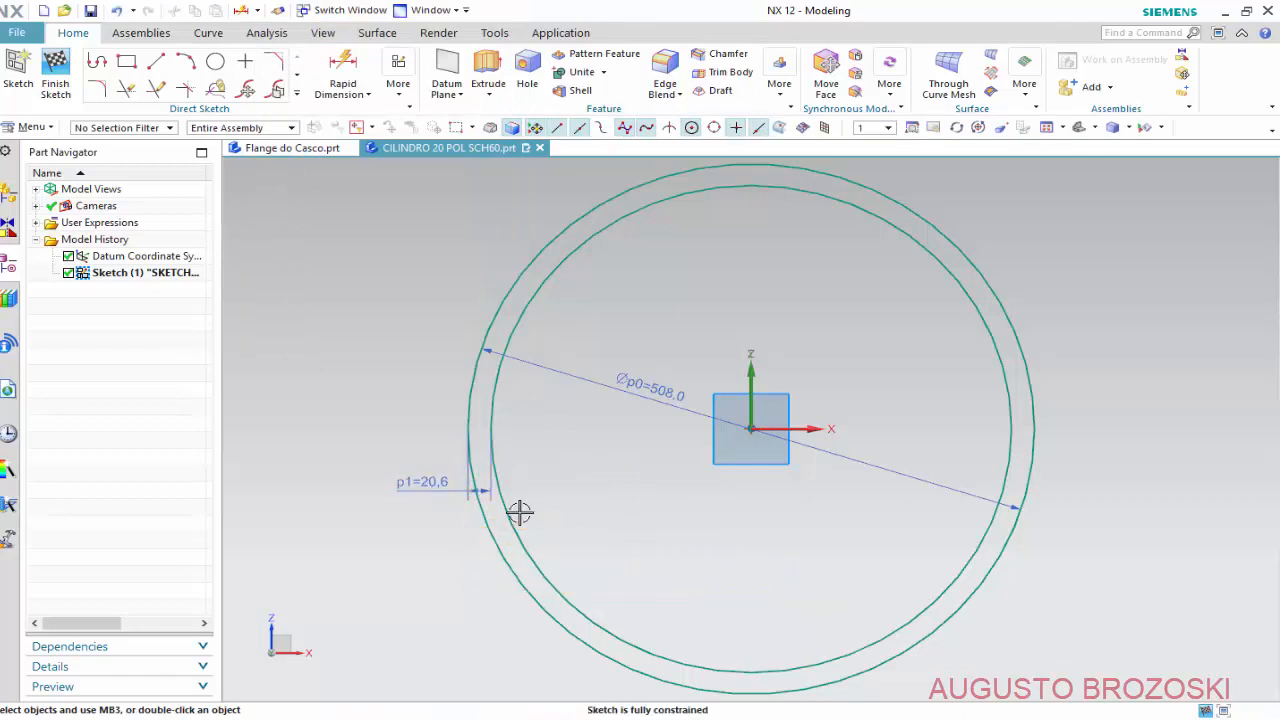
Finish the sketch and extrude the ring profile from 0 to 2250 mm in the positive Y direction.
left_click(55, 66)
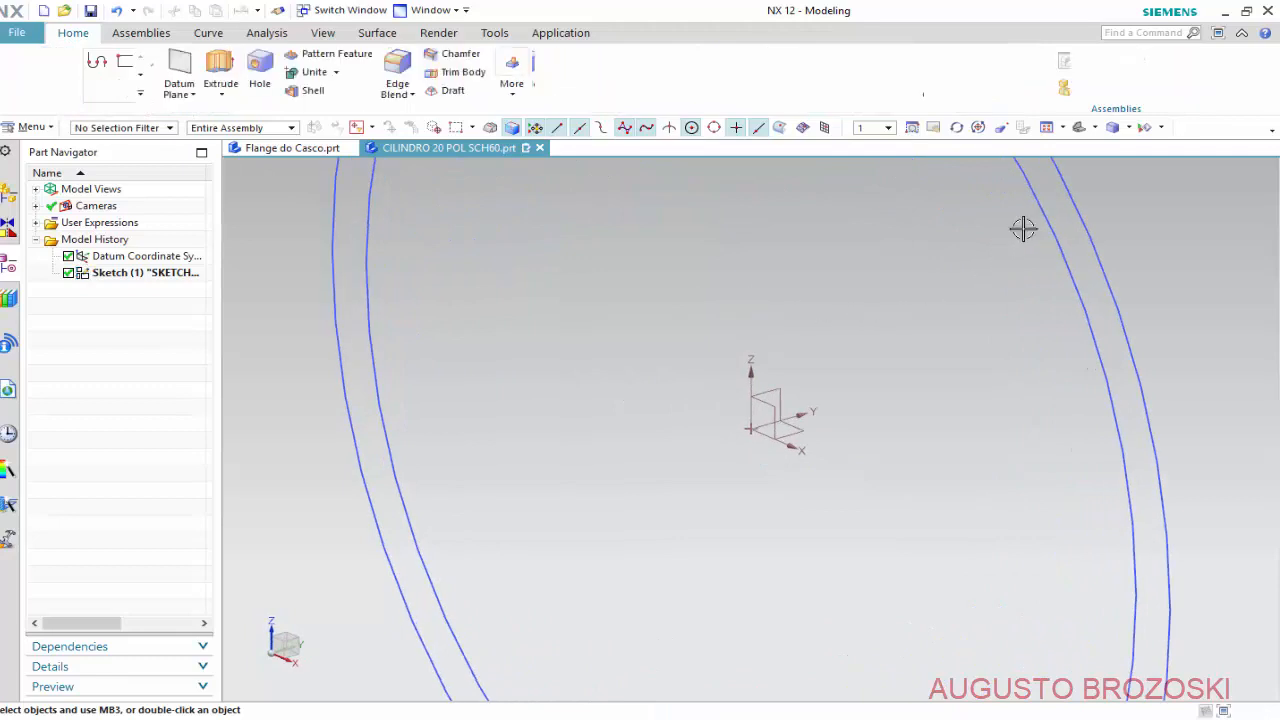
left_click(1079, 128)
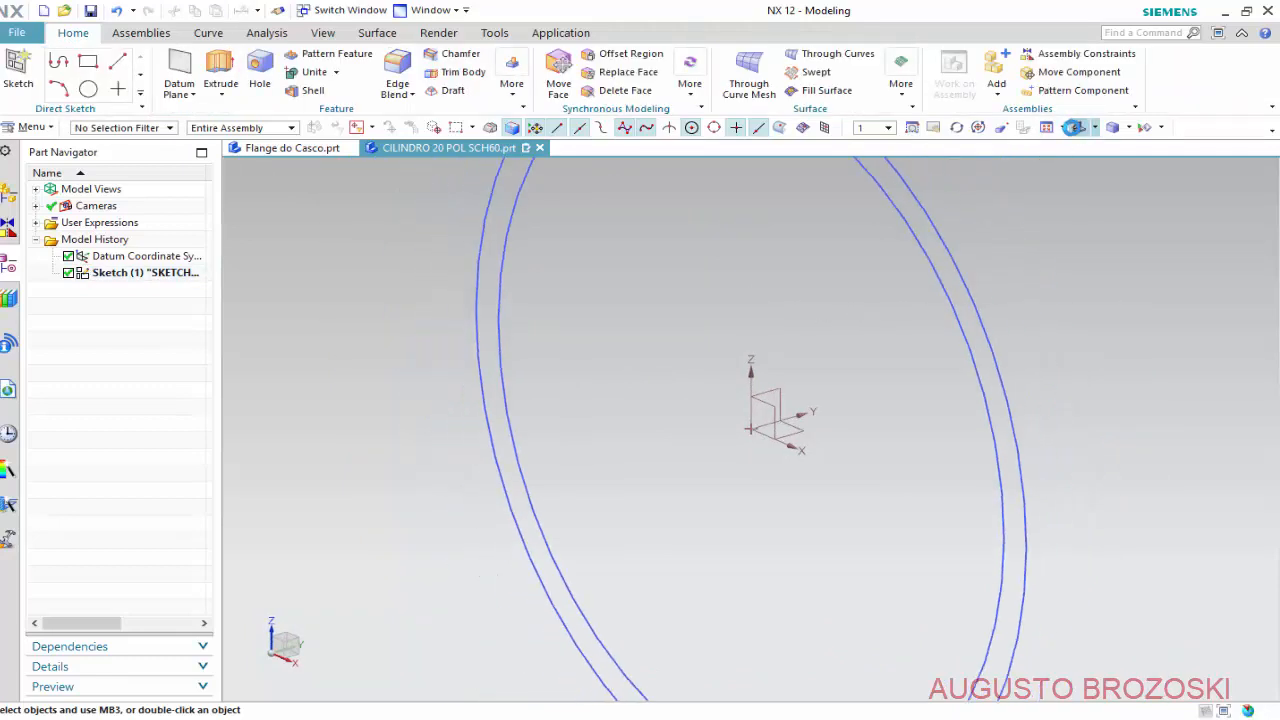
left_click(220, 72)
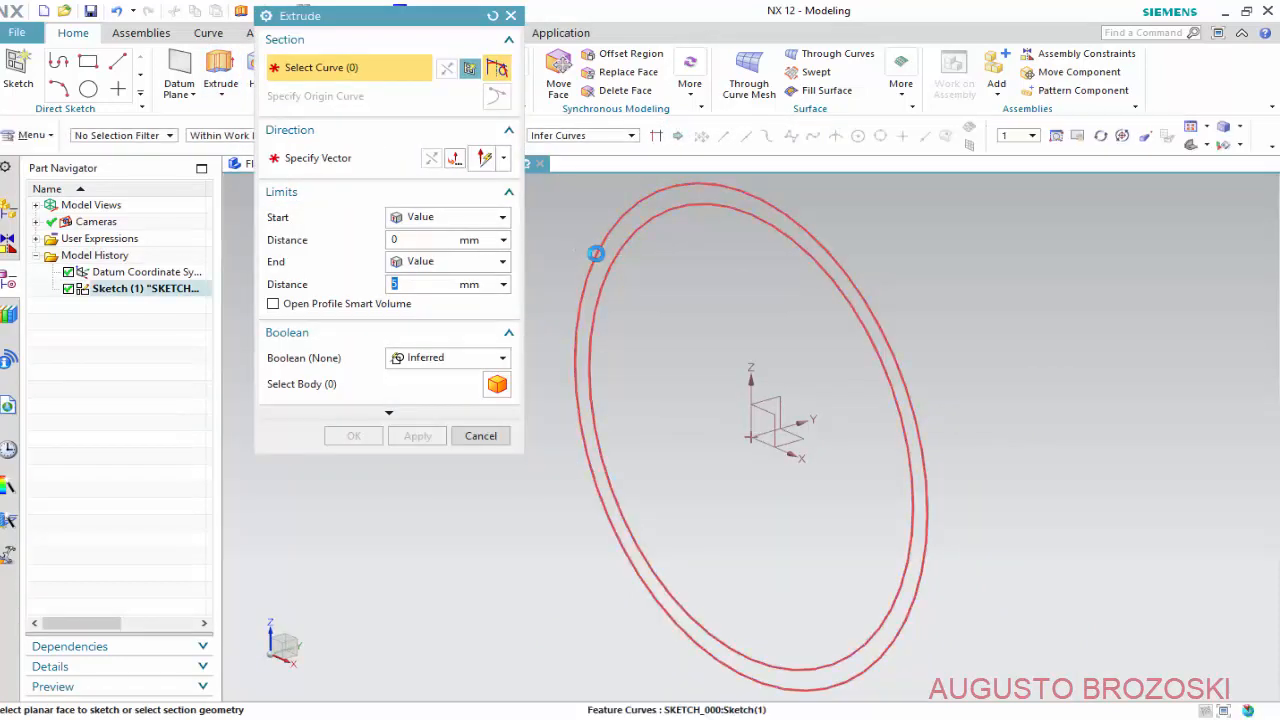
left_click(592, 250)
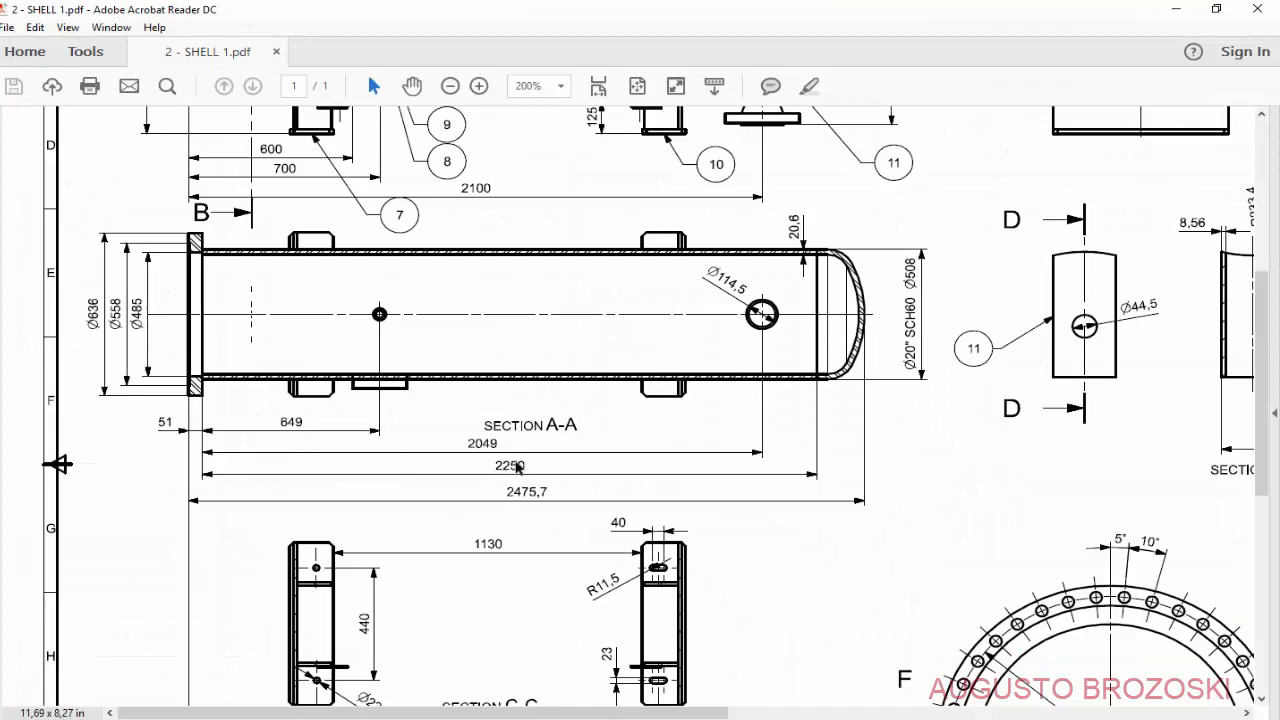
left_click(1176, 9)
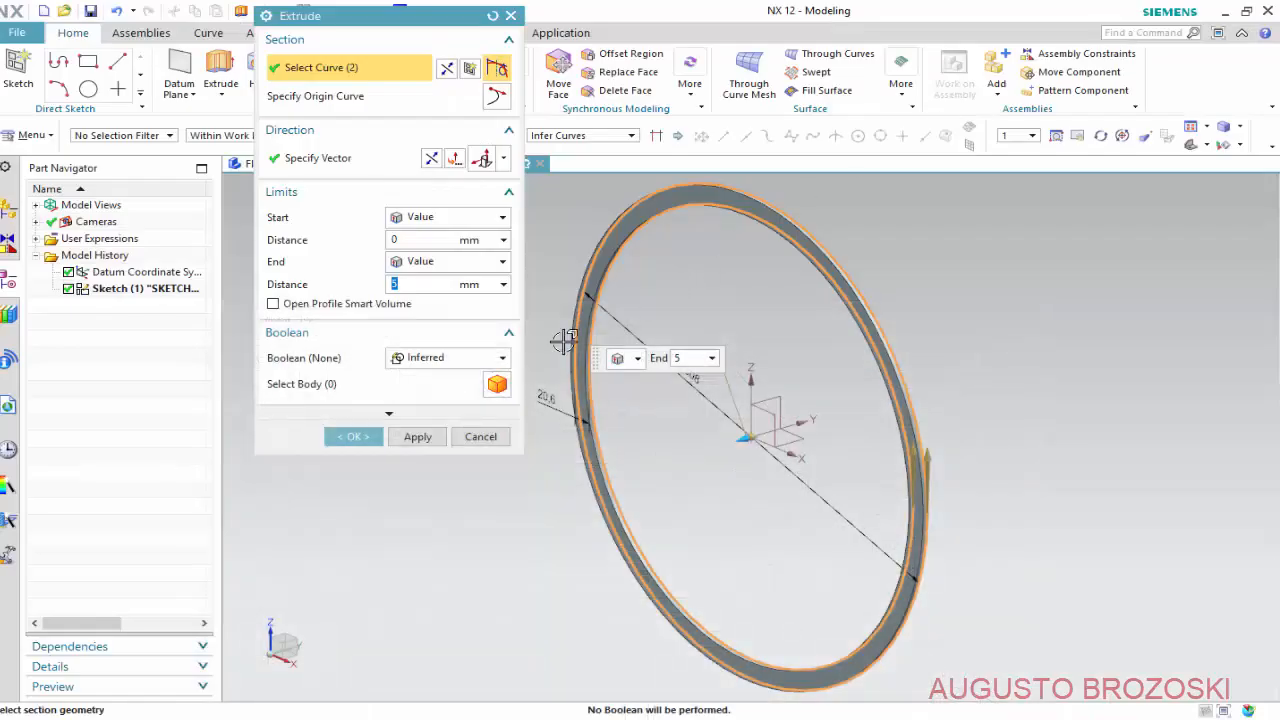
type("22")
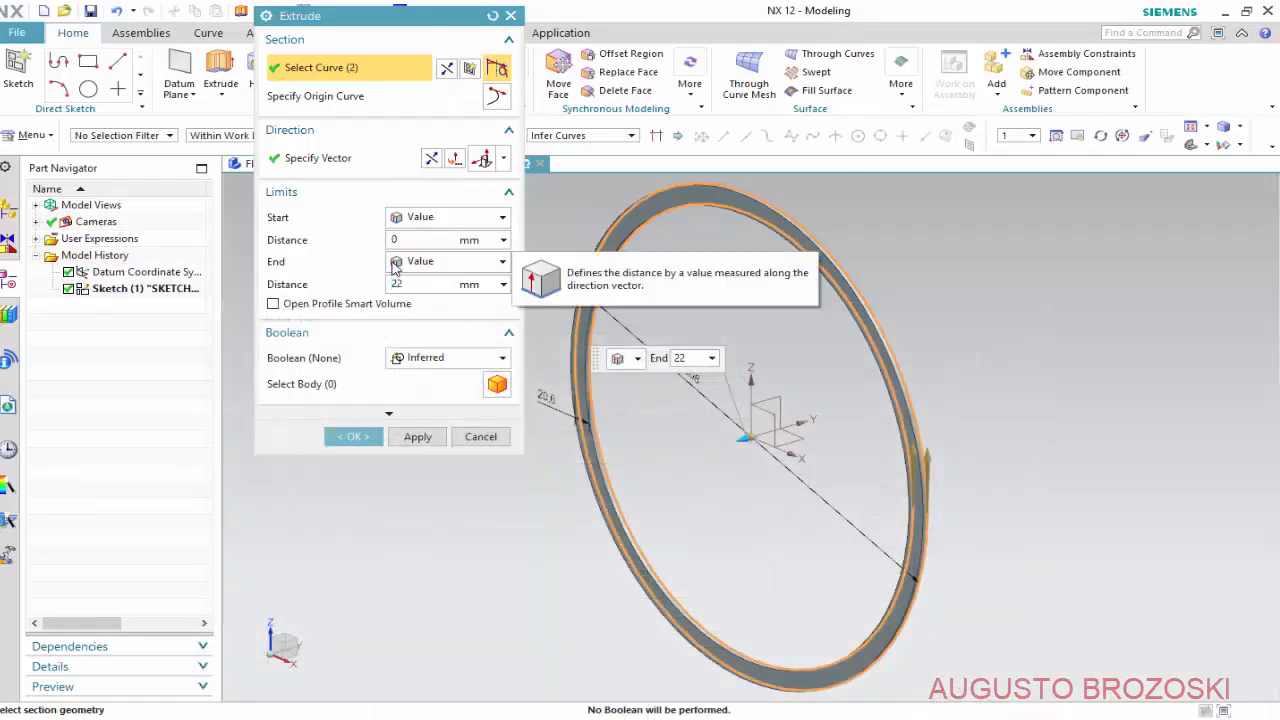
type("50")
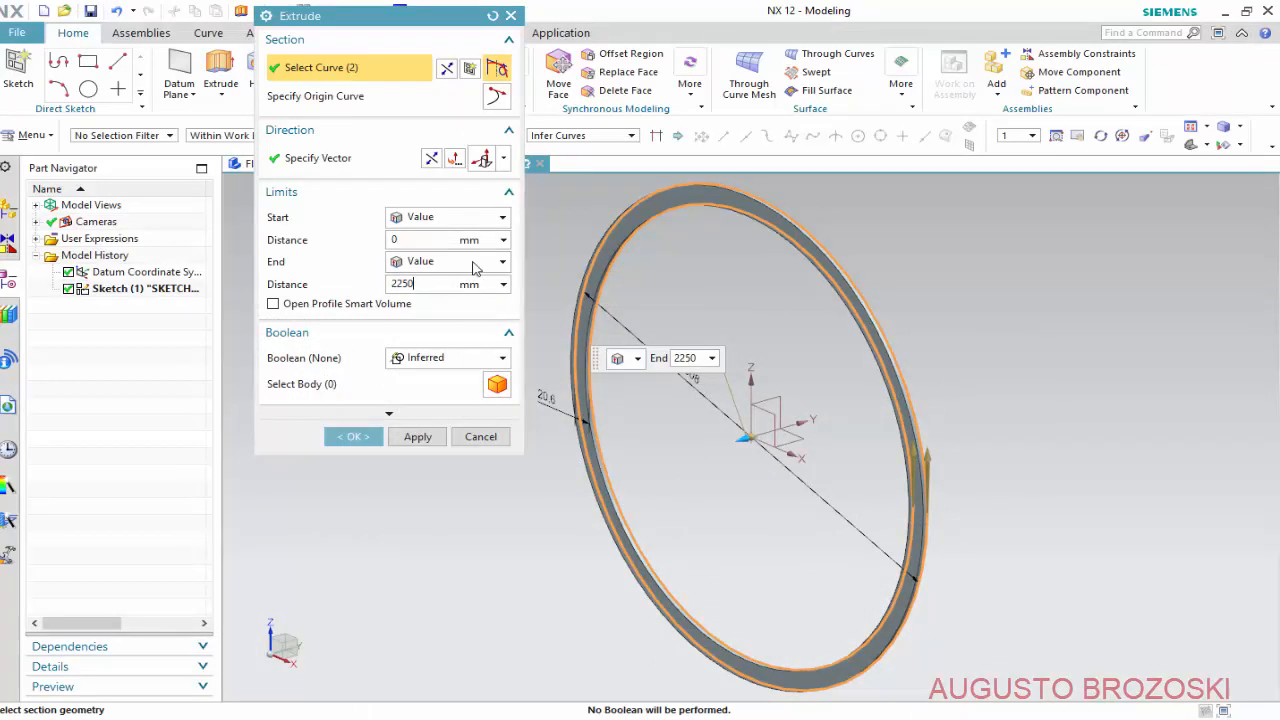
left_click(366, 160)
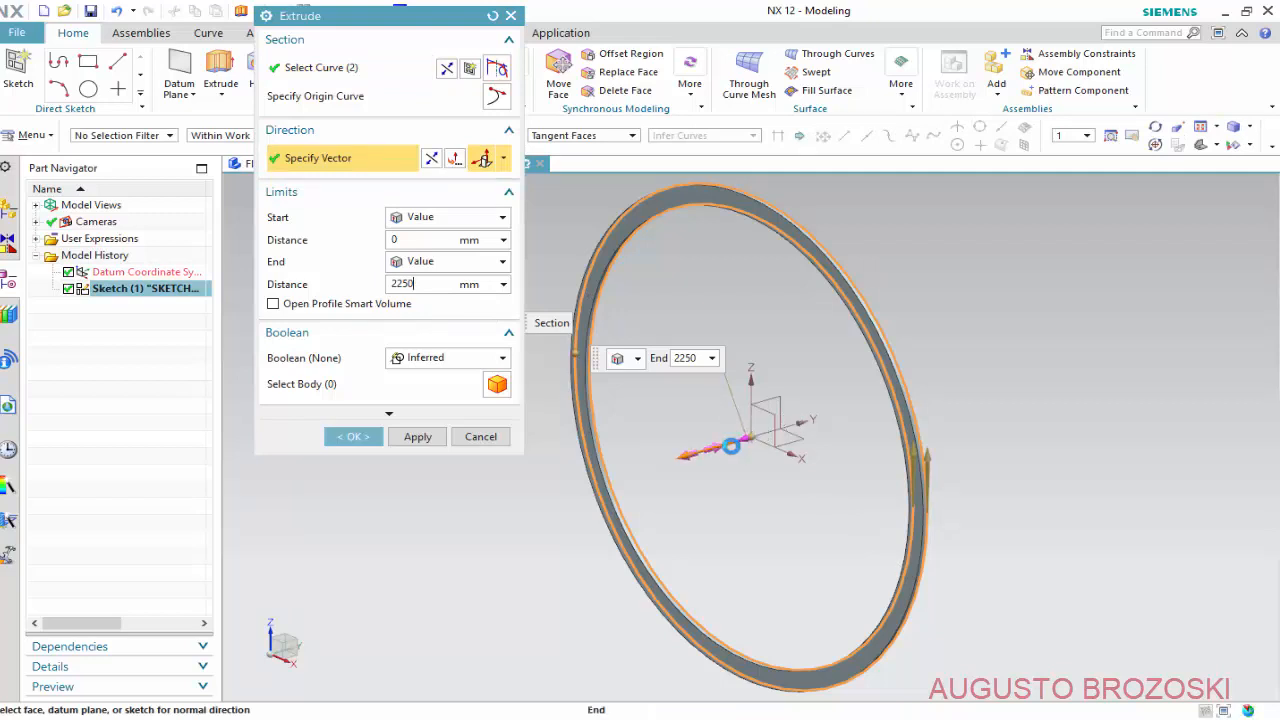
left_click(455, 159)
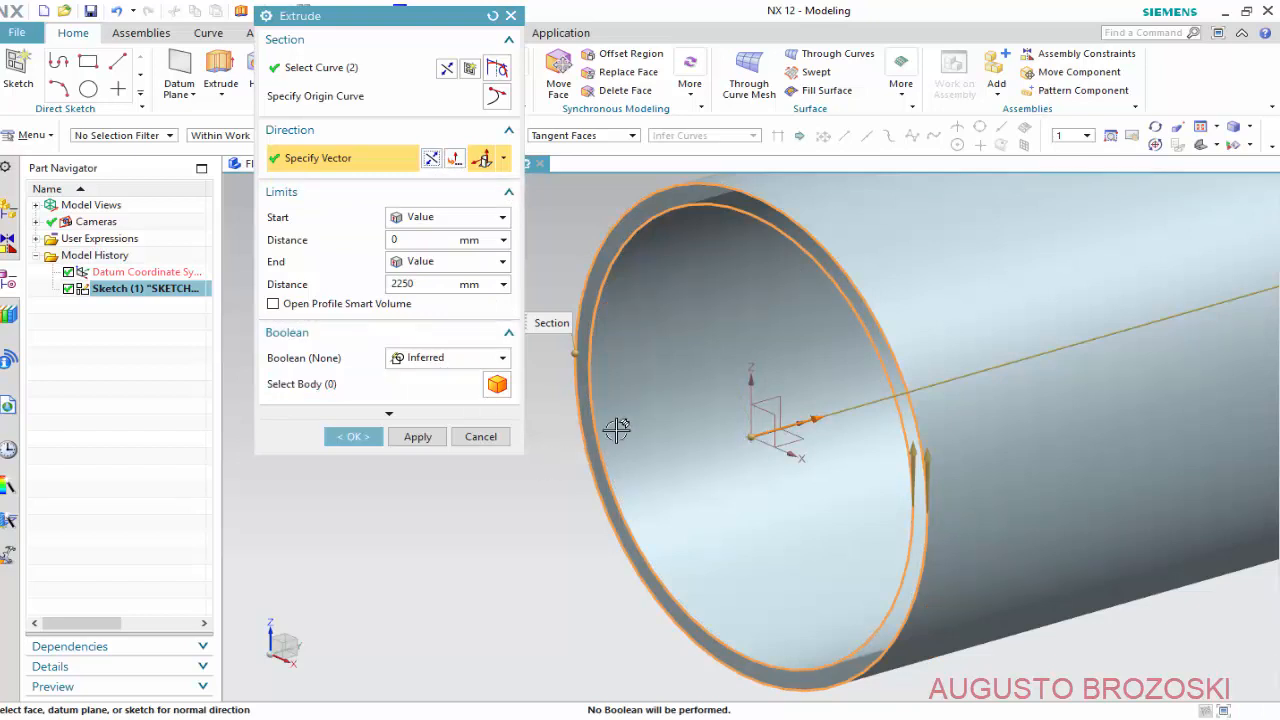
left_click(1201, 145)
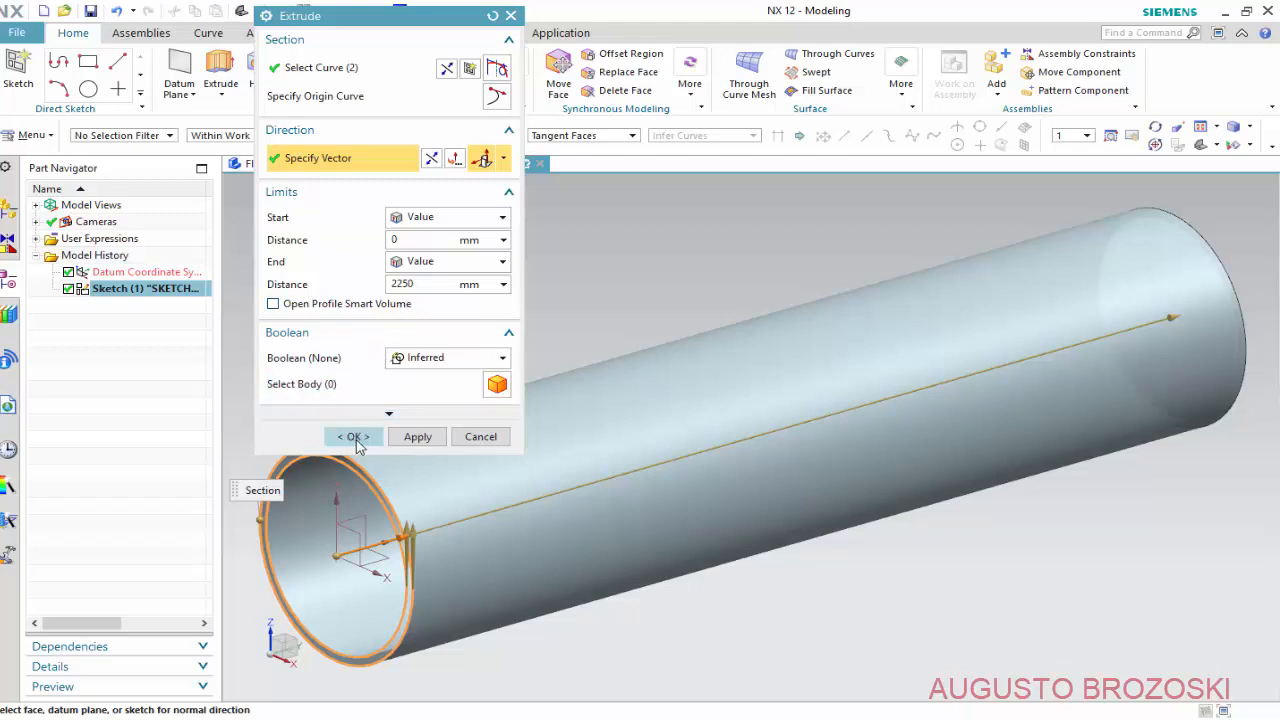
left_click(357, 441)
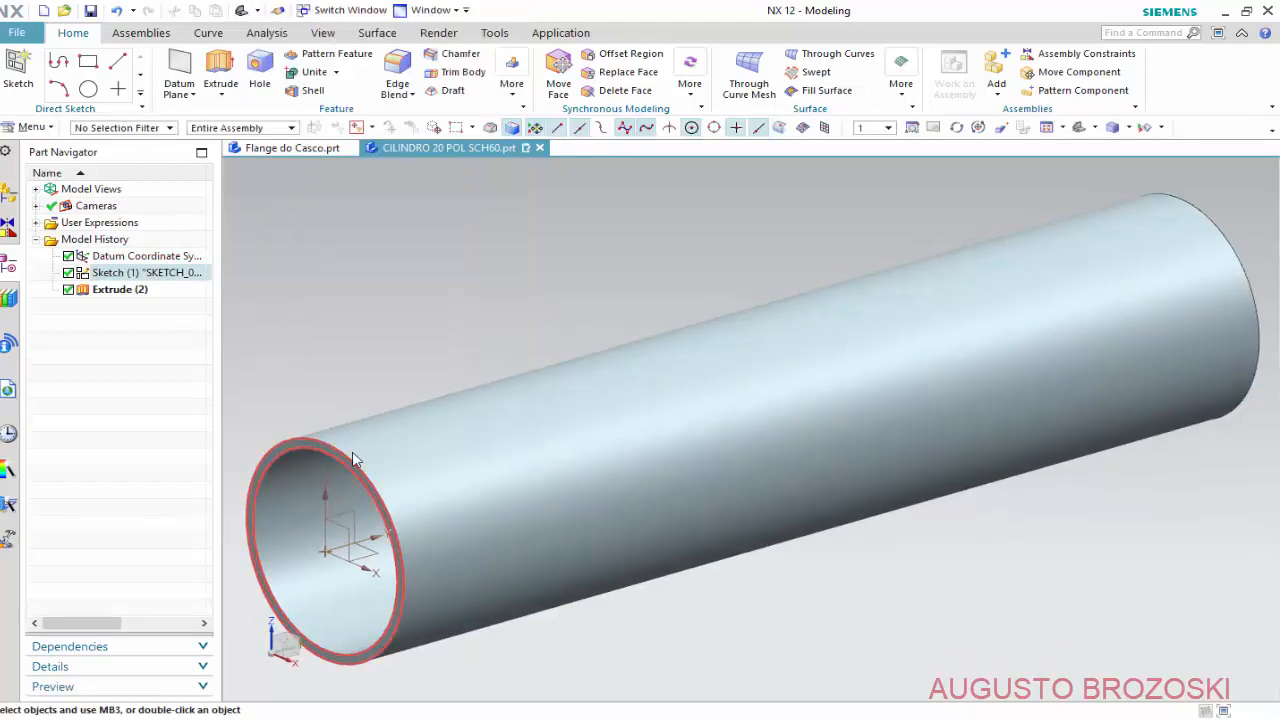
Save the cylinder part and examine the nozzle hole sizes and positions in the shell drawing.
left_click(90, 10)
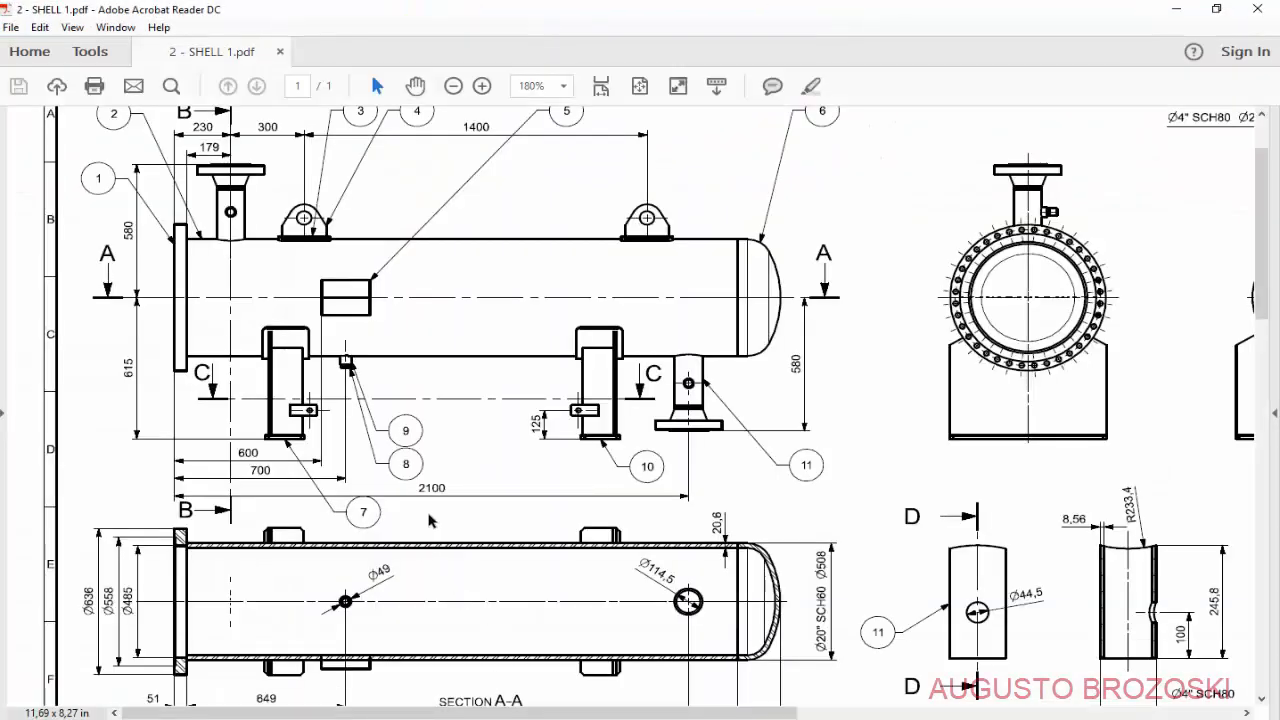
scroll(430, 520, "down", 2)
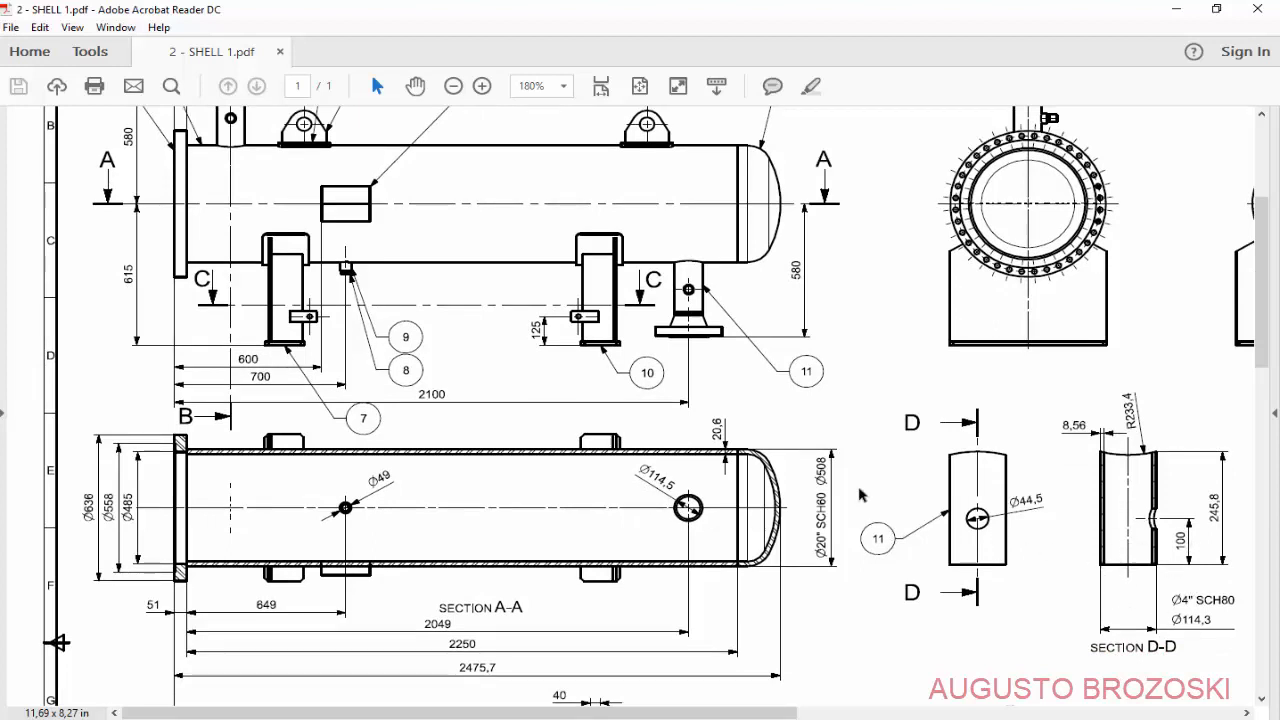
scroll(444, 404, "up", 2)
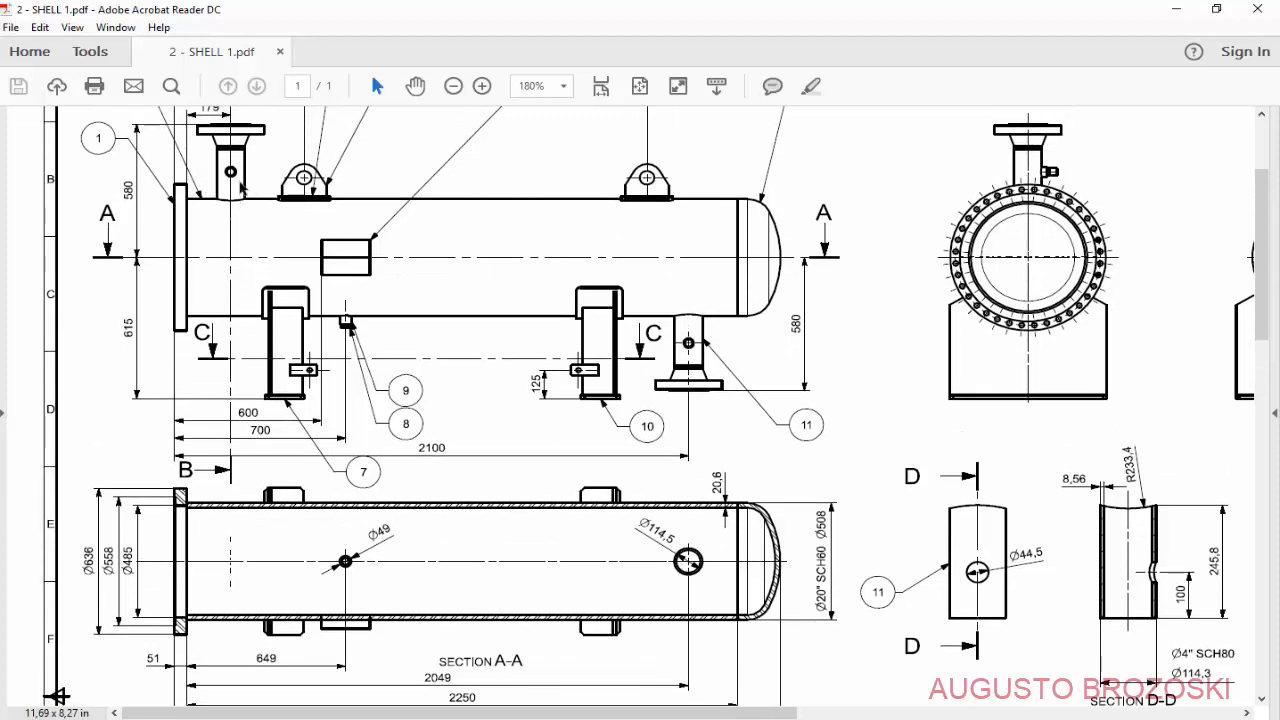
scroll(243, 270, "up", 3)
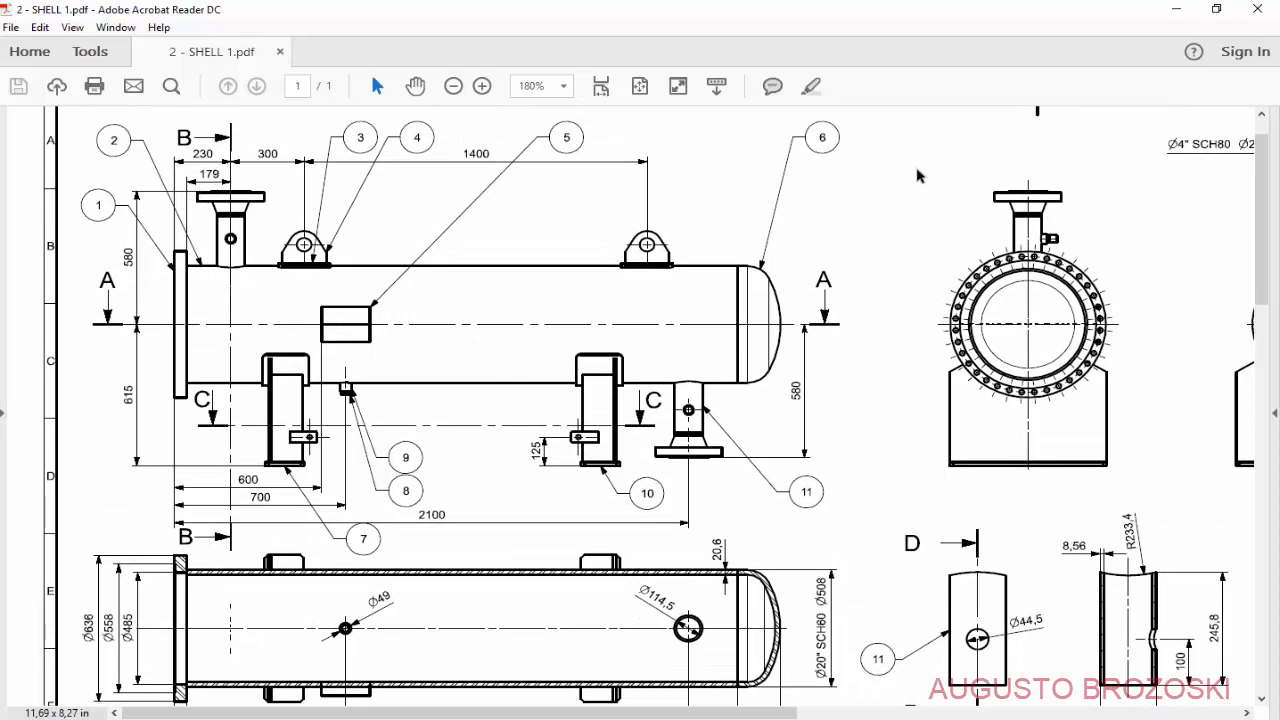
left_click(1180, 12)
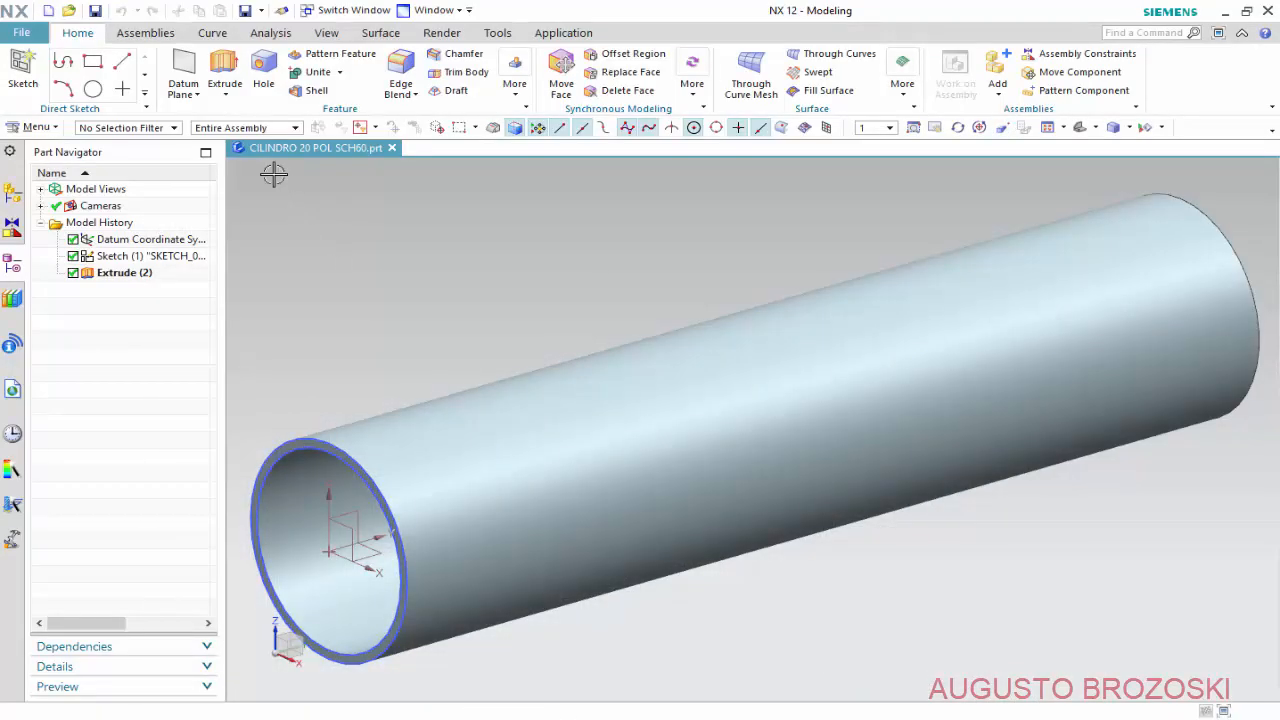
Start a sketch on the XY plane and cut the displayed cylinder with a one-plane view section on the Z plane.
left_click(22, 62)
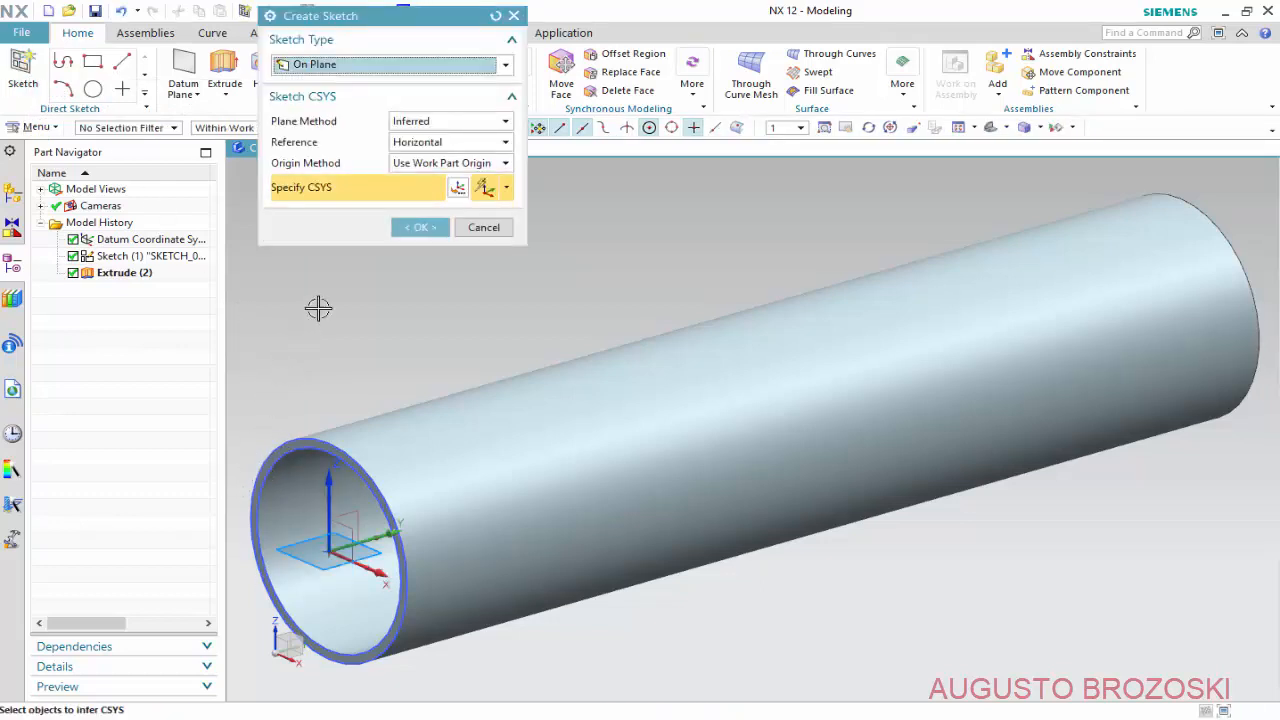
left_click(416, 230)
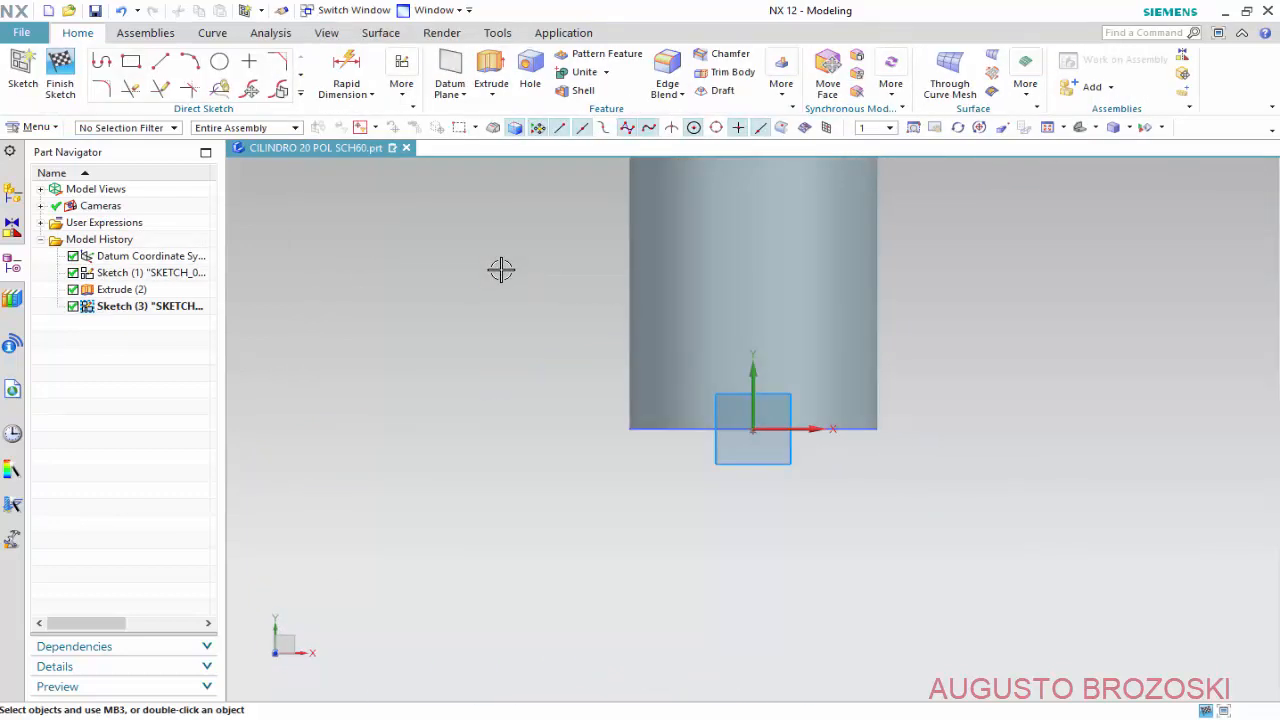
left_click(328, 34)
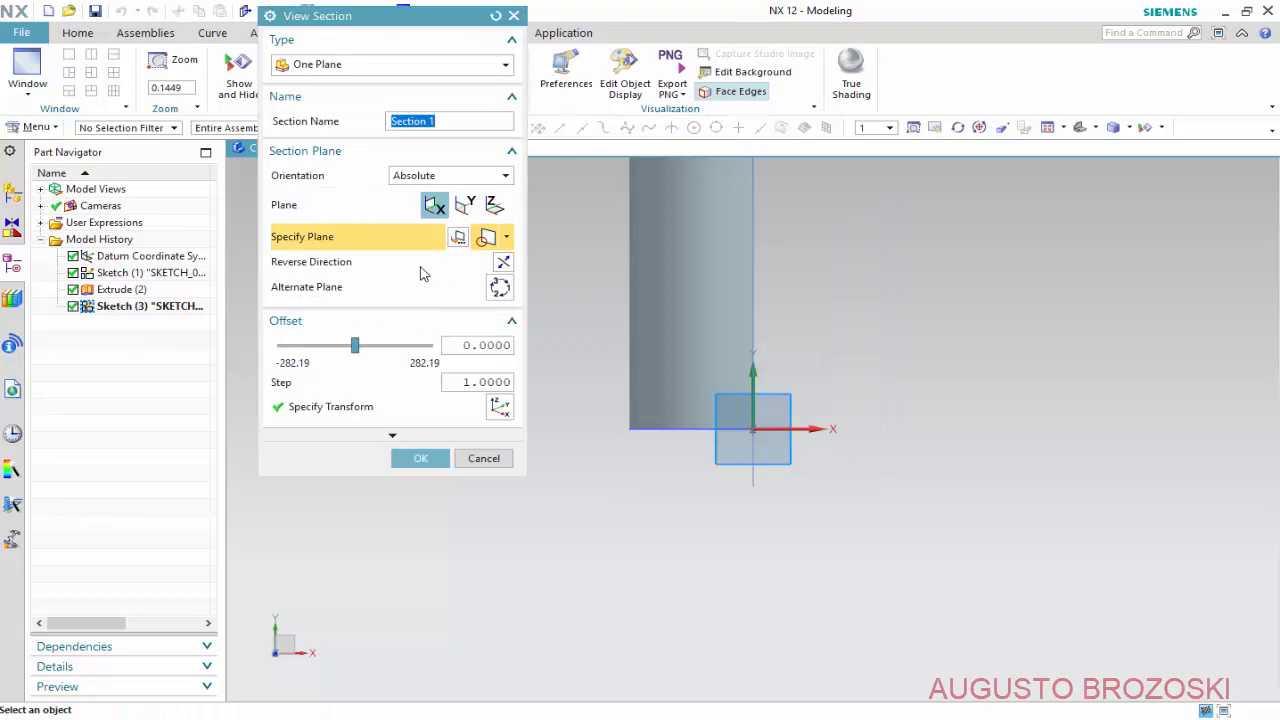
left_click(465, 205)
left_click(497, 206)
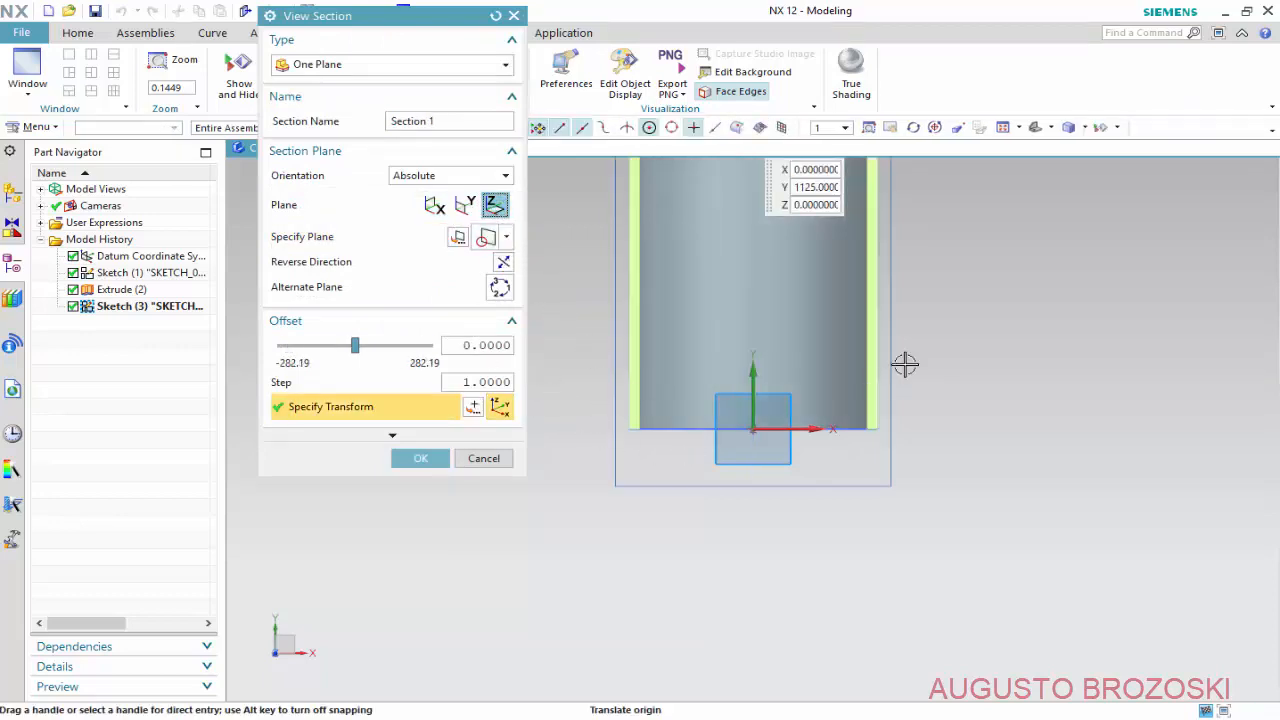
left_click(440, 458)
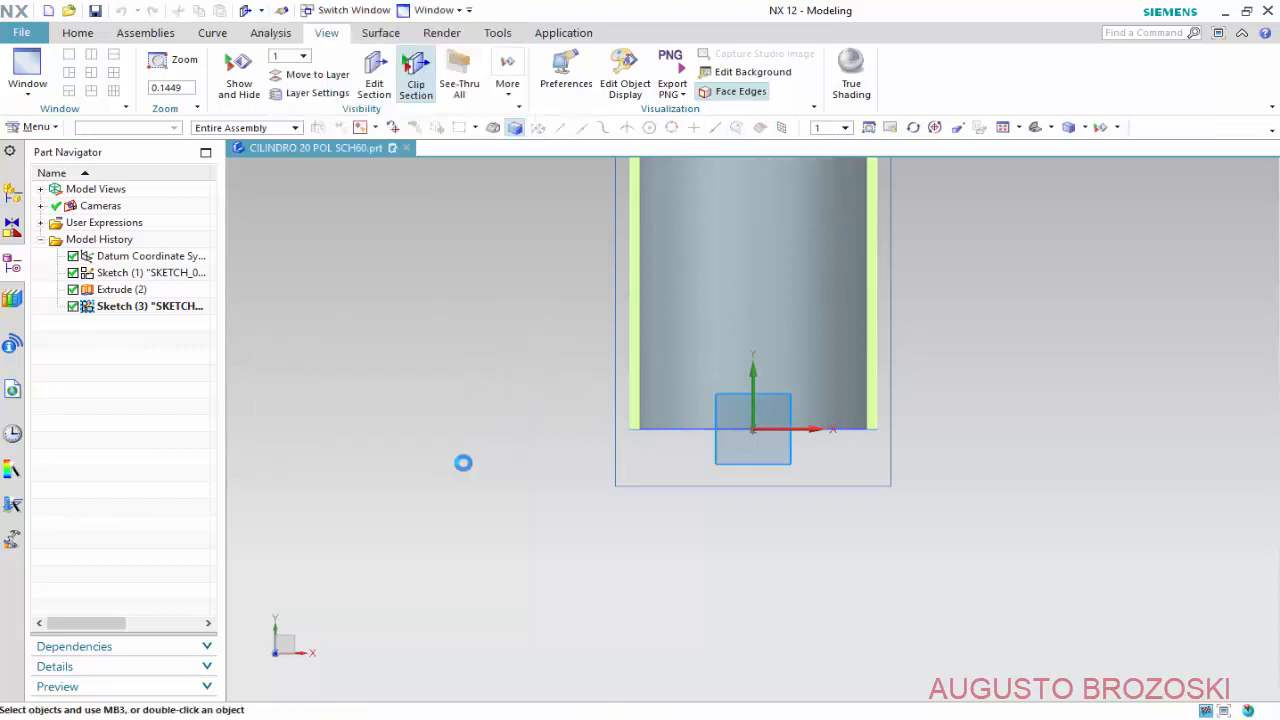
scroll(808, 314, "up", 4)
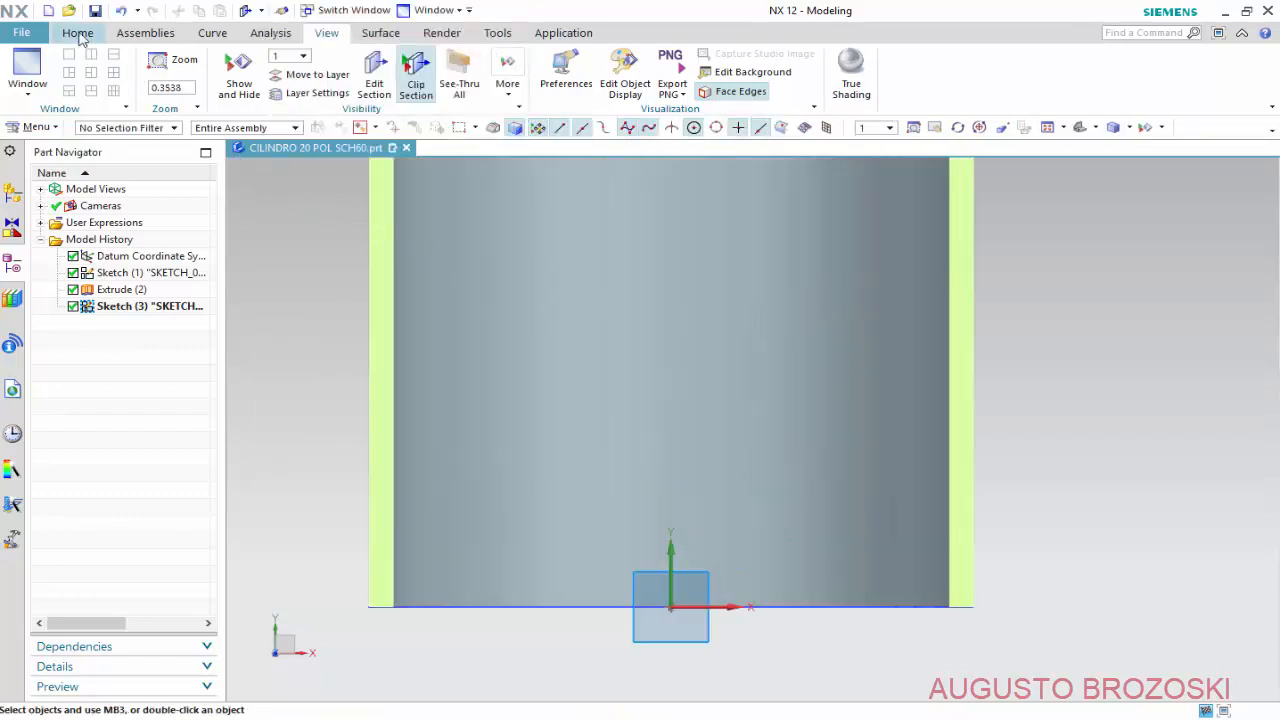
left_click(77, 32)
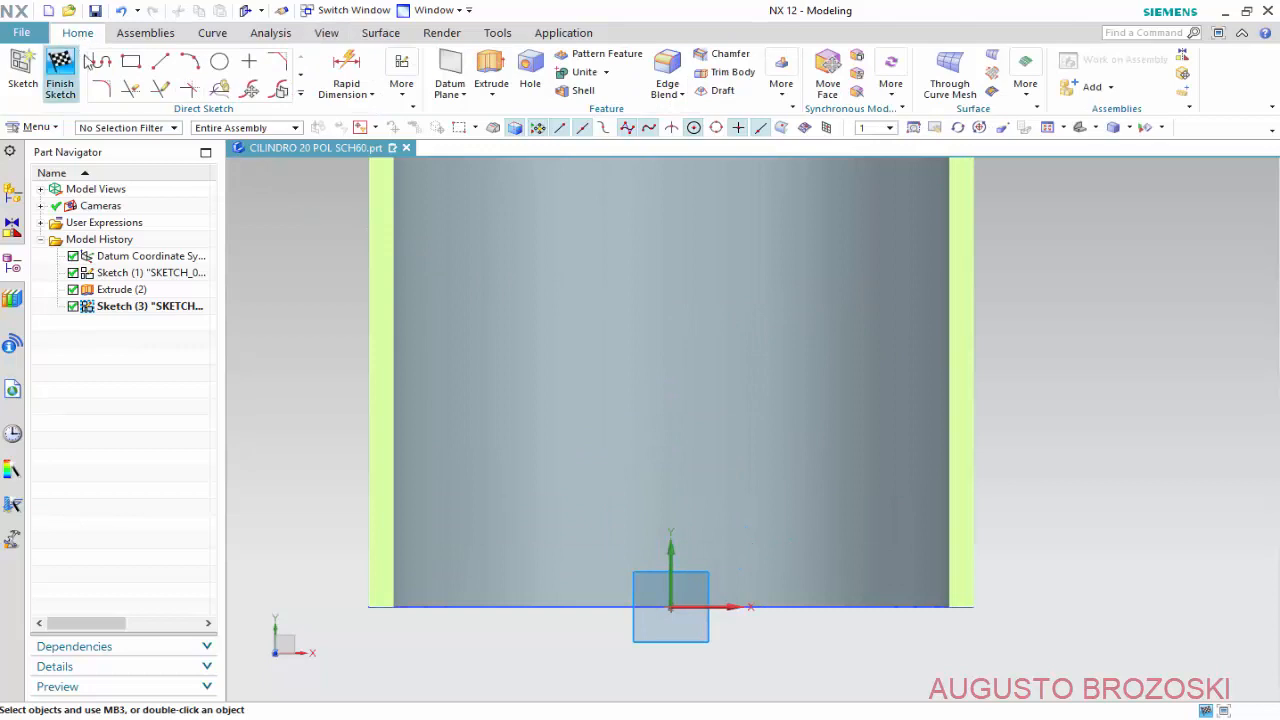
Sketch a circle about 112 mm in diameter, centred on the Y axis inside the cylinder above the sketch origin.
left_click(219, 62)
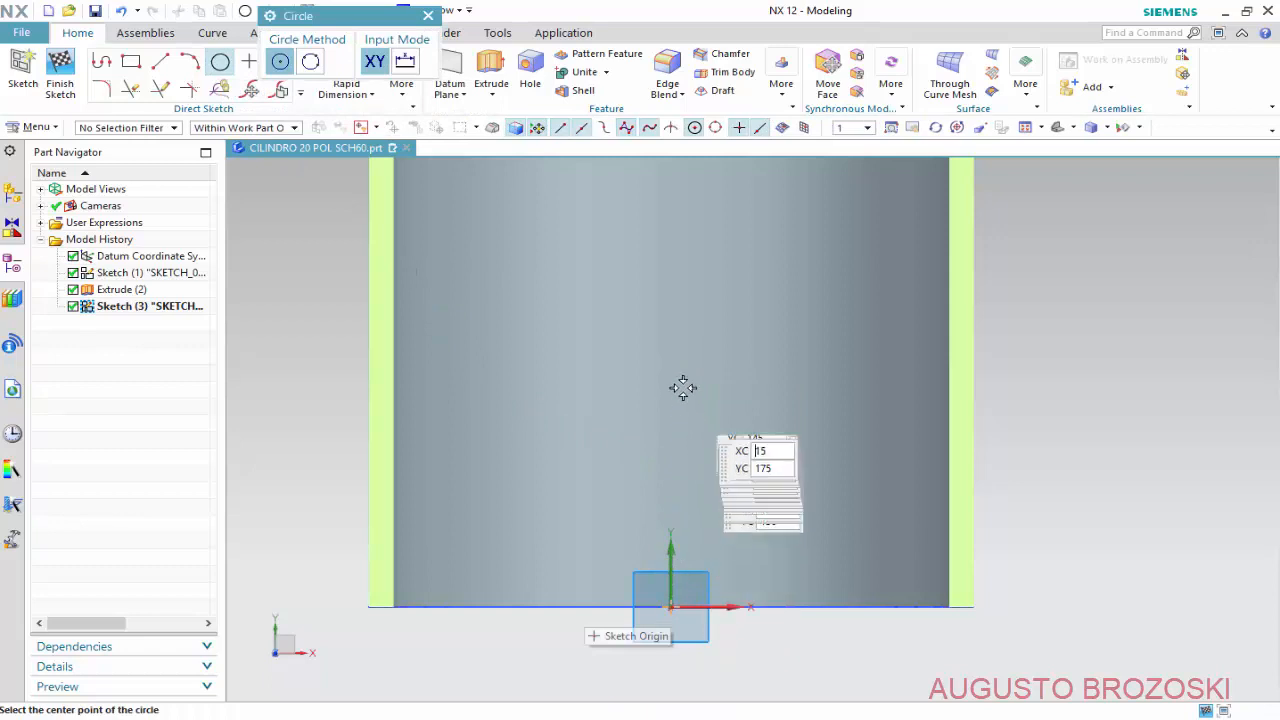
left_click(690, 306)
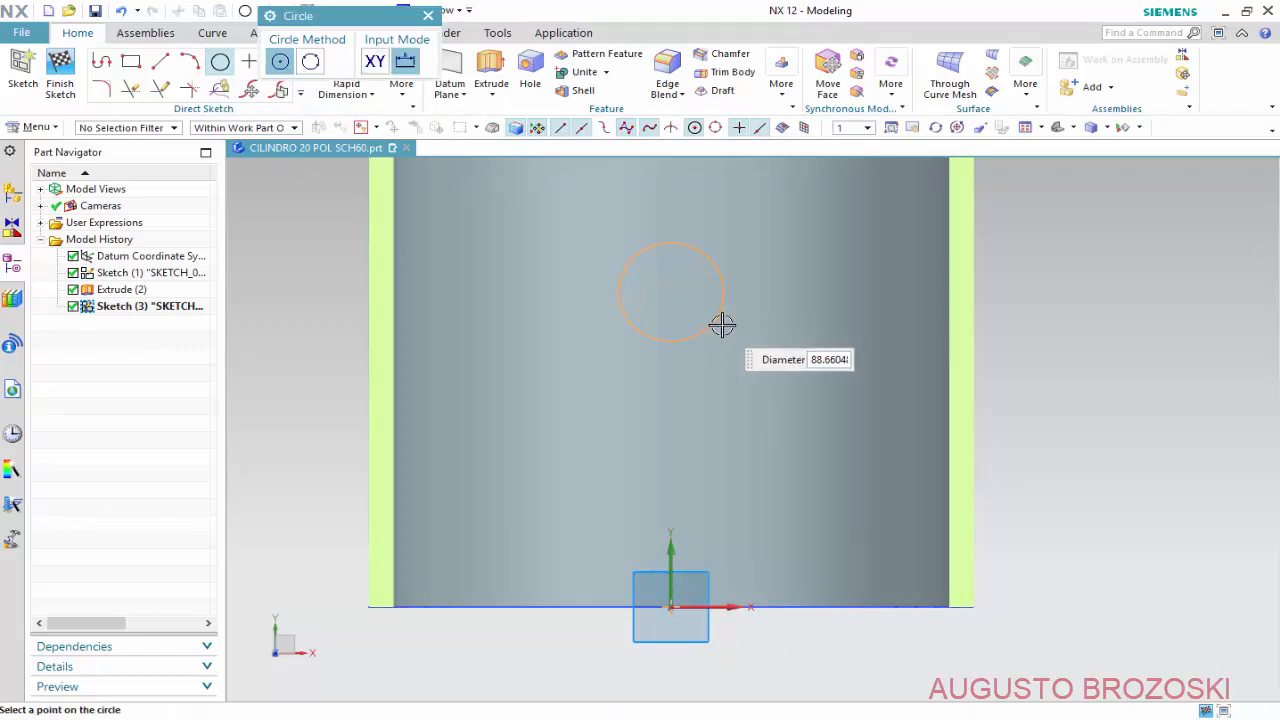
left_click(726, 327)
key("Escape")
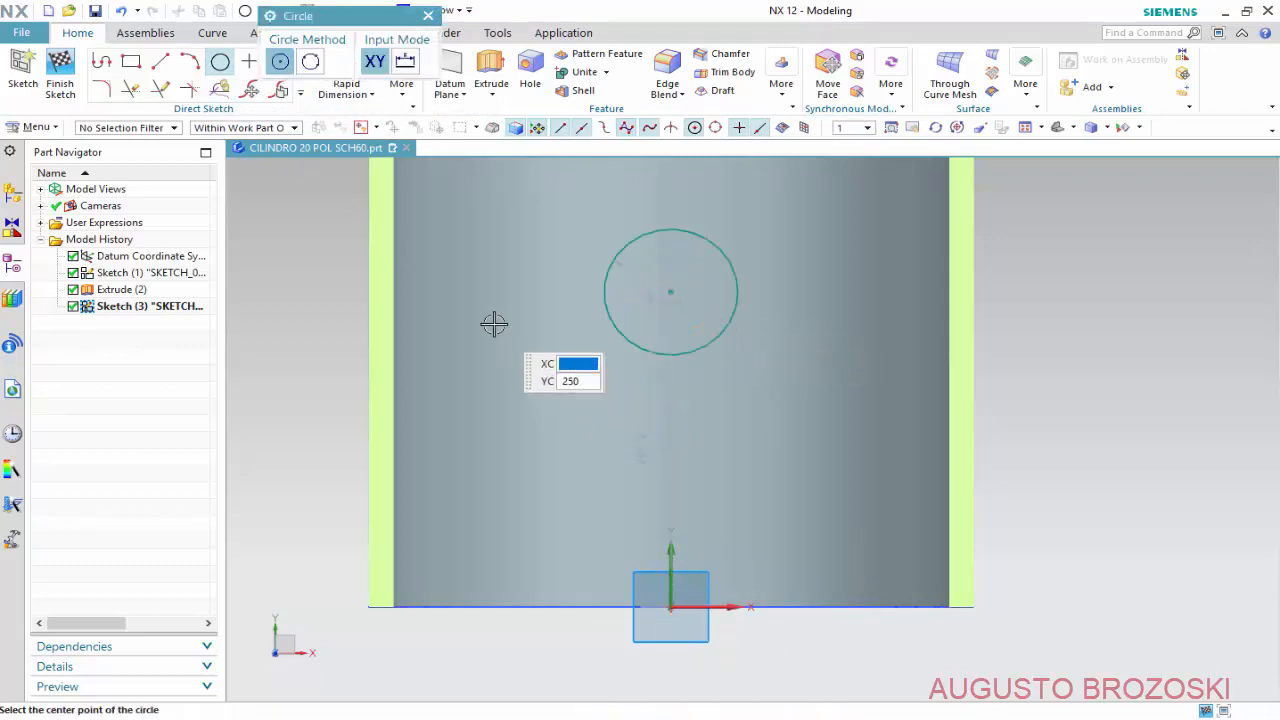
key("Escape")
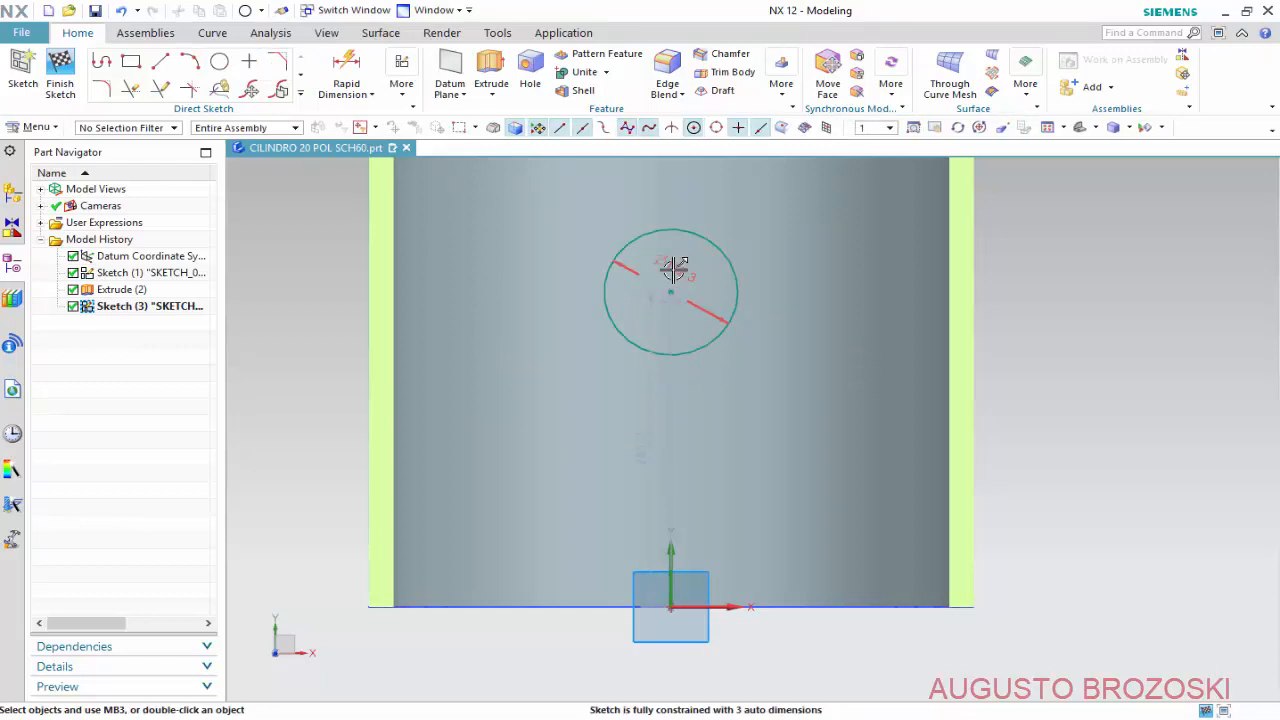
Set the nozzle hole circle's diameter to 114.5 mm.
double_click(673, 269)
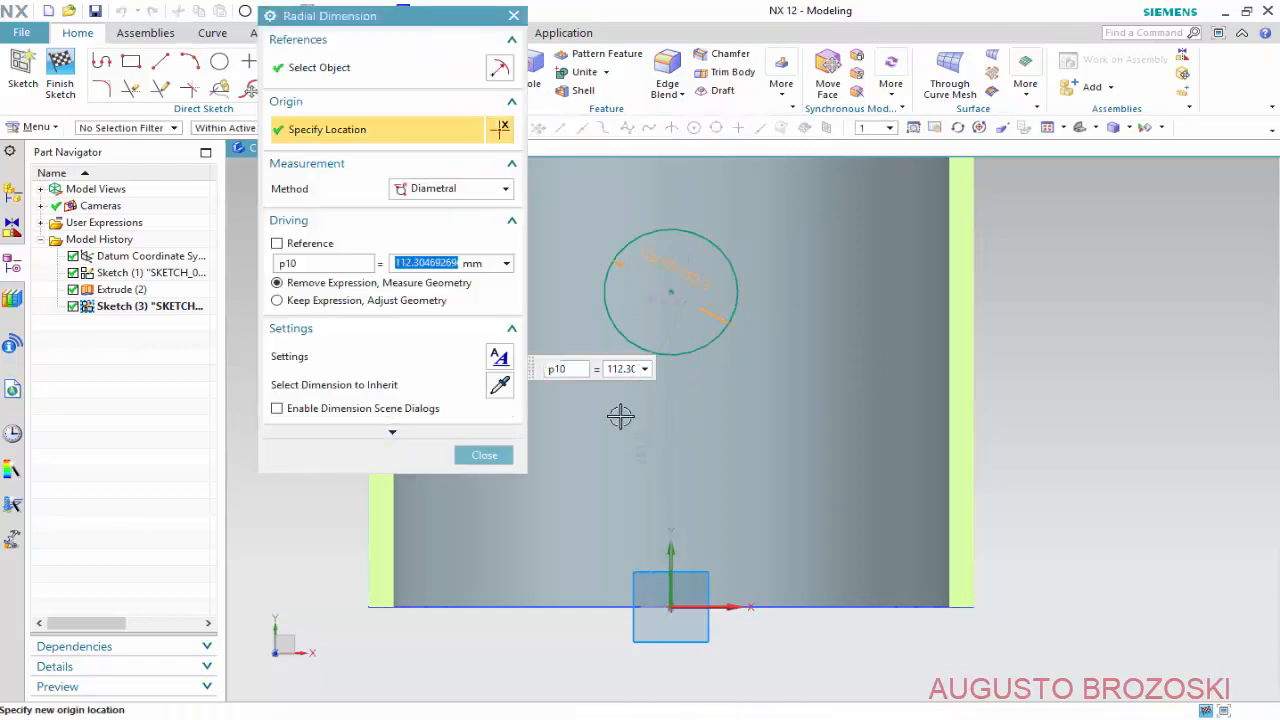
type("114.5")
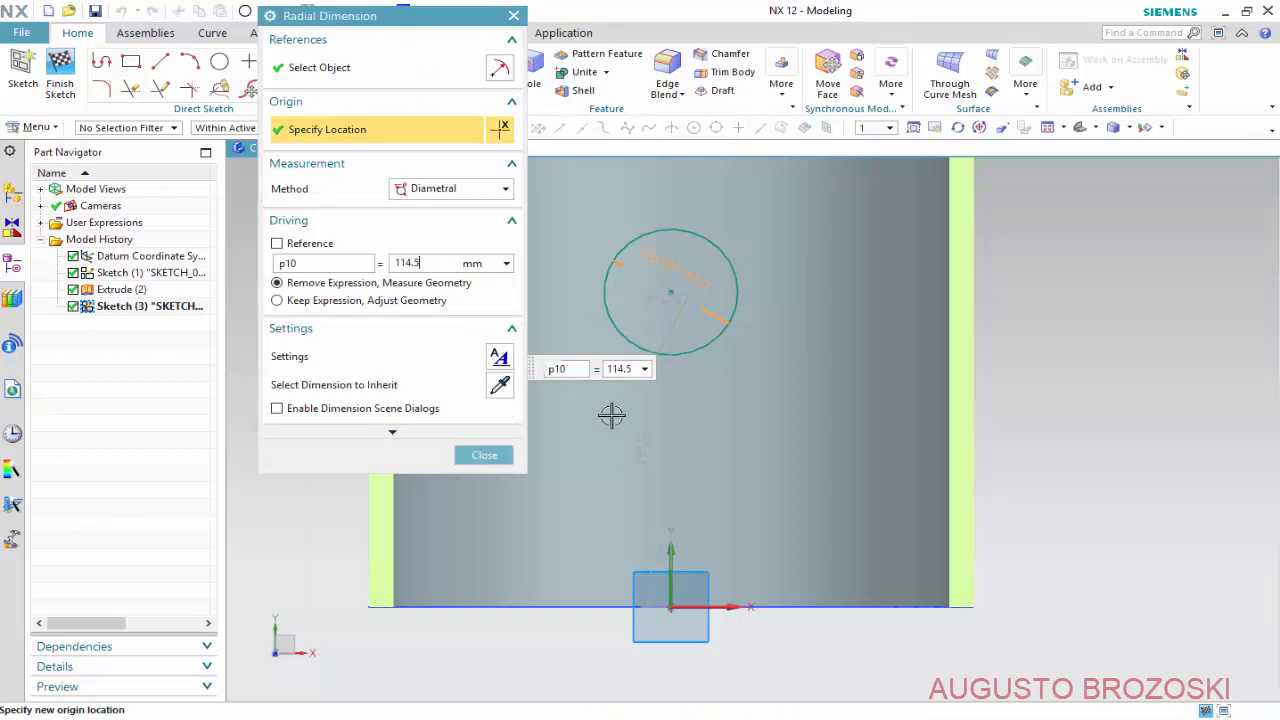
key("Return")
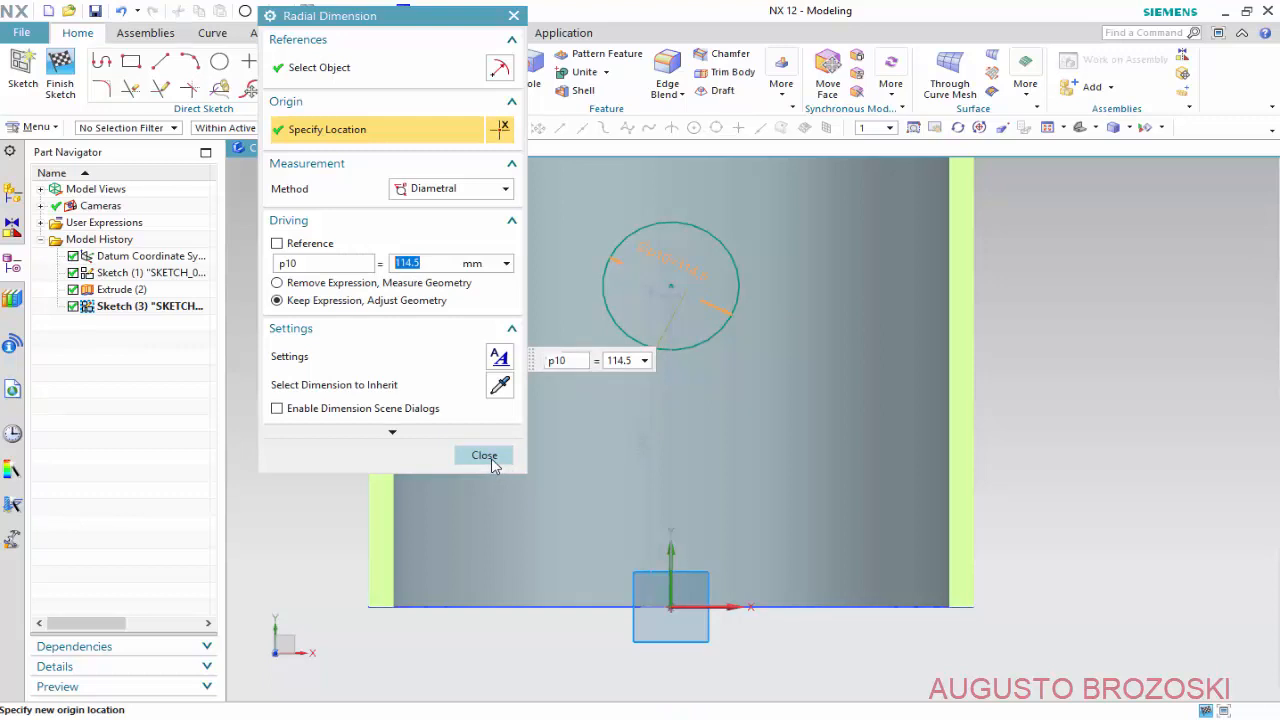
Align the nozzle hole circle's centre vertically with the sketch origin.
left_click(484, 456)
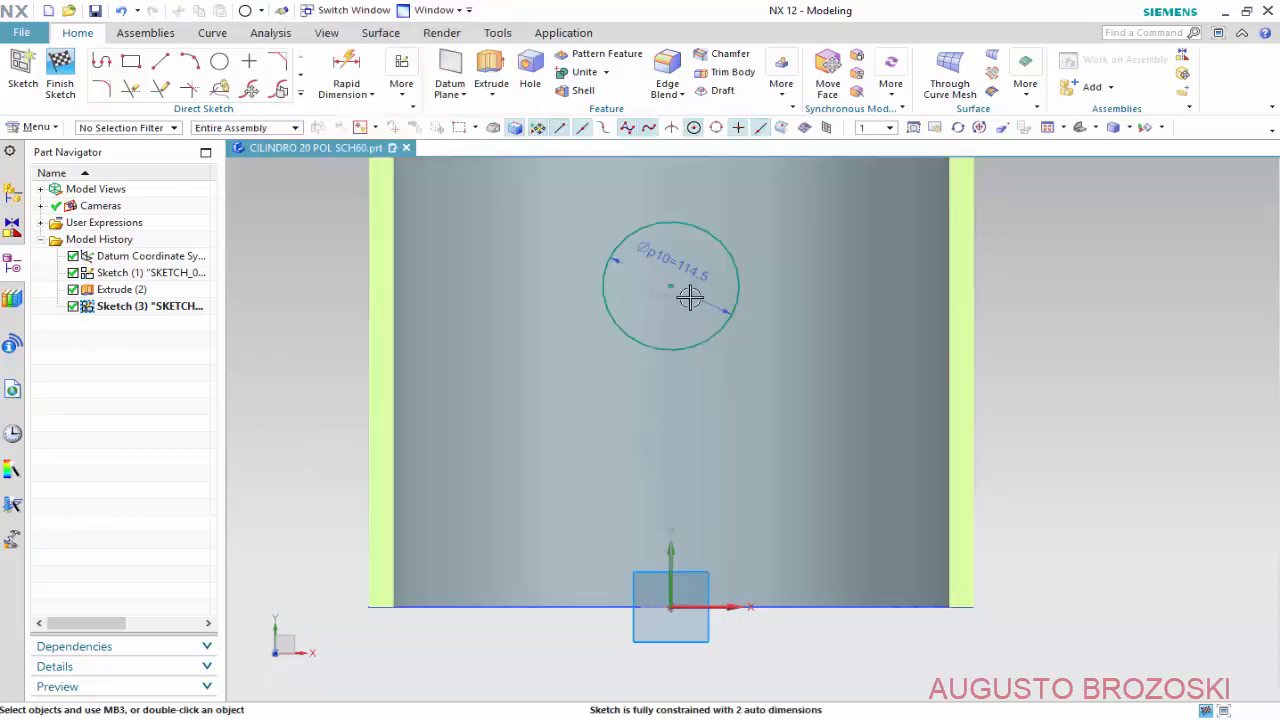
left_click(670, 287)
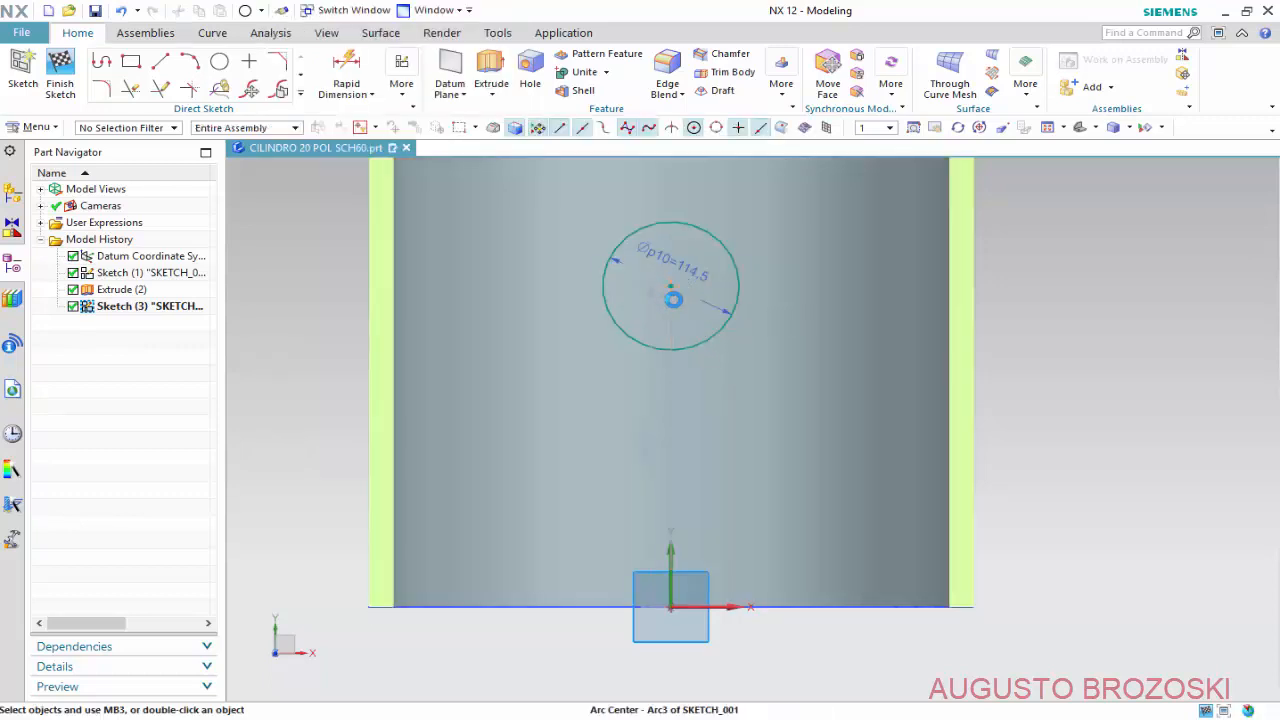
left_click(669, 605)
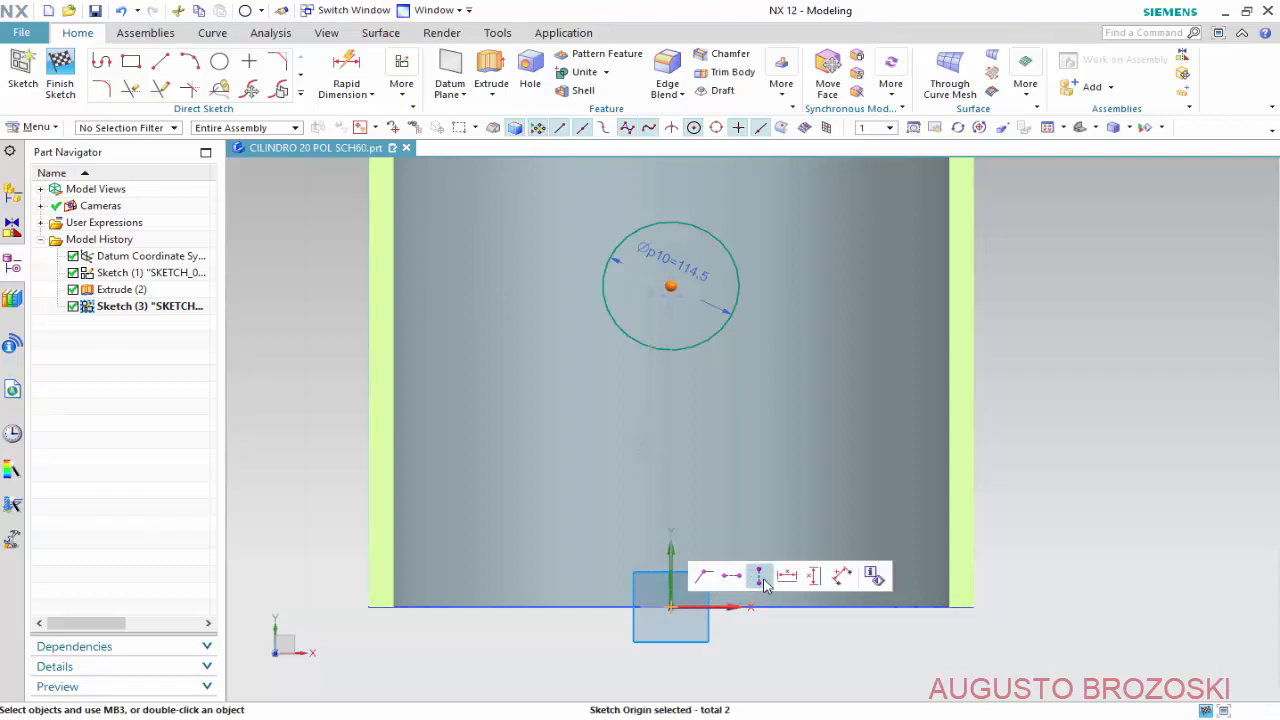
left_click(758, 576)
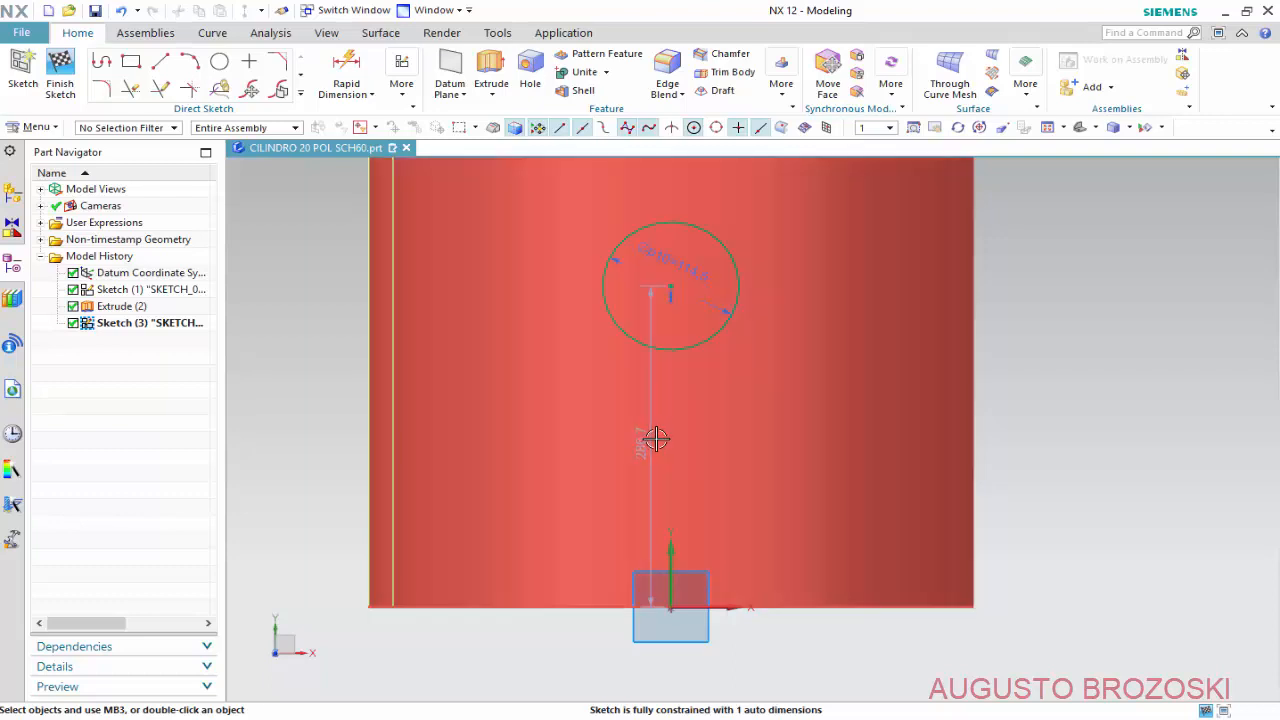
Set the distance from the sketch origin to the circle's centre to 179 mm, checking it against the shell drawing.
left_click_drag(645, 438, 524, 455)
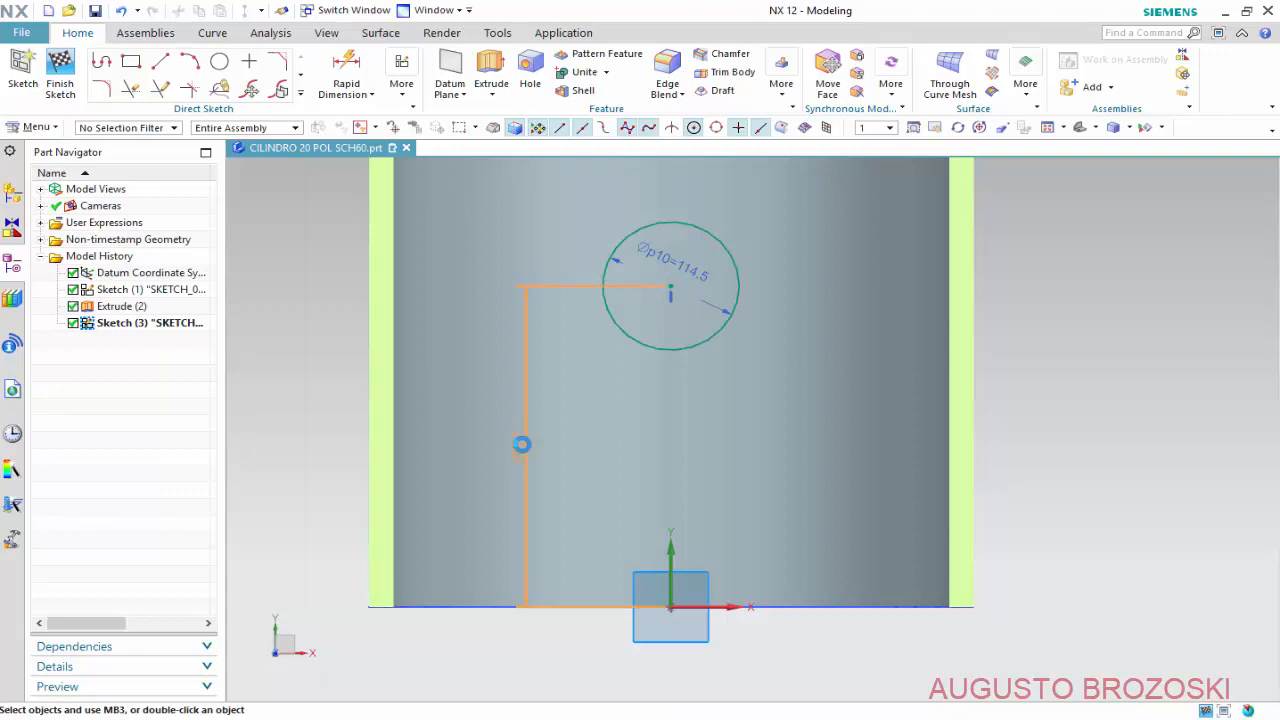
double_click(521, 444)
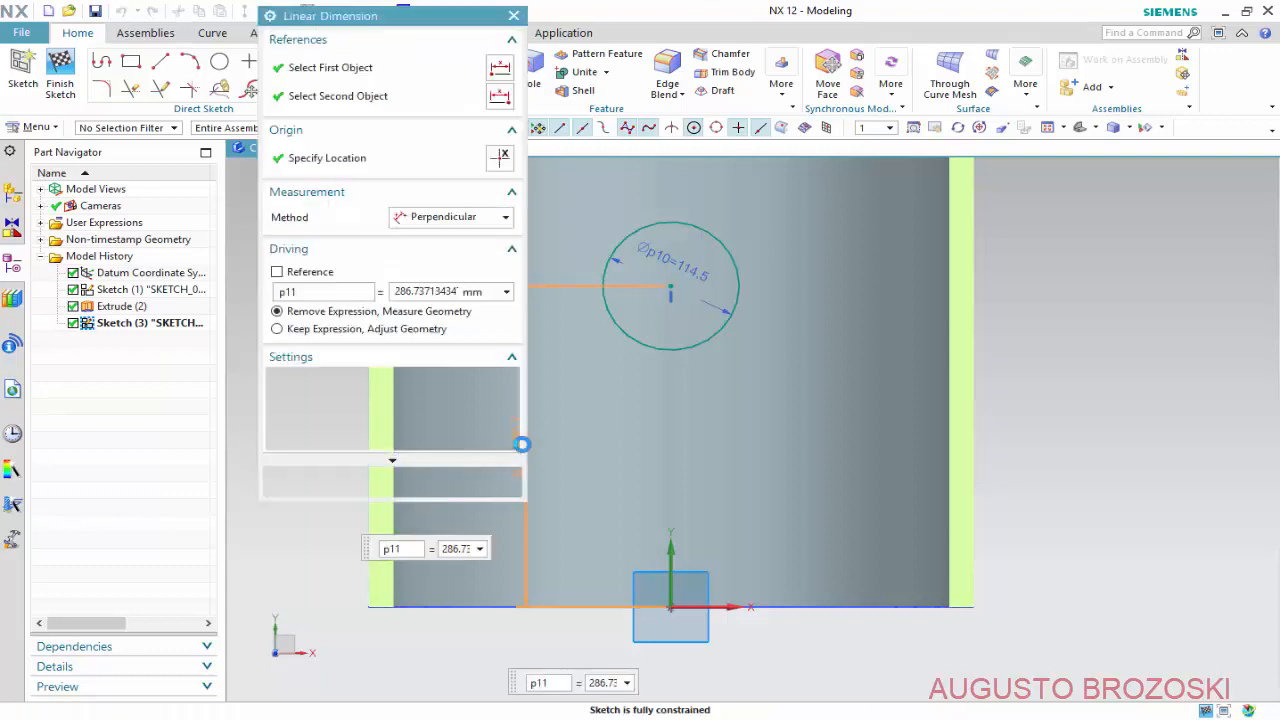
type("179")
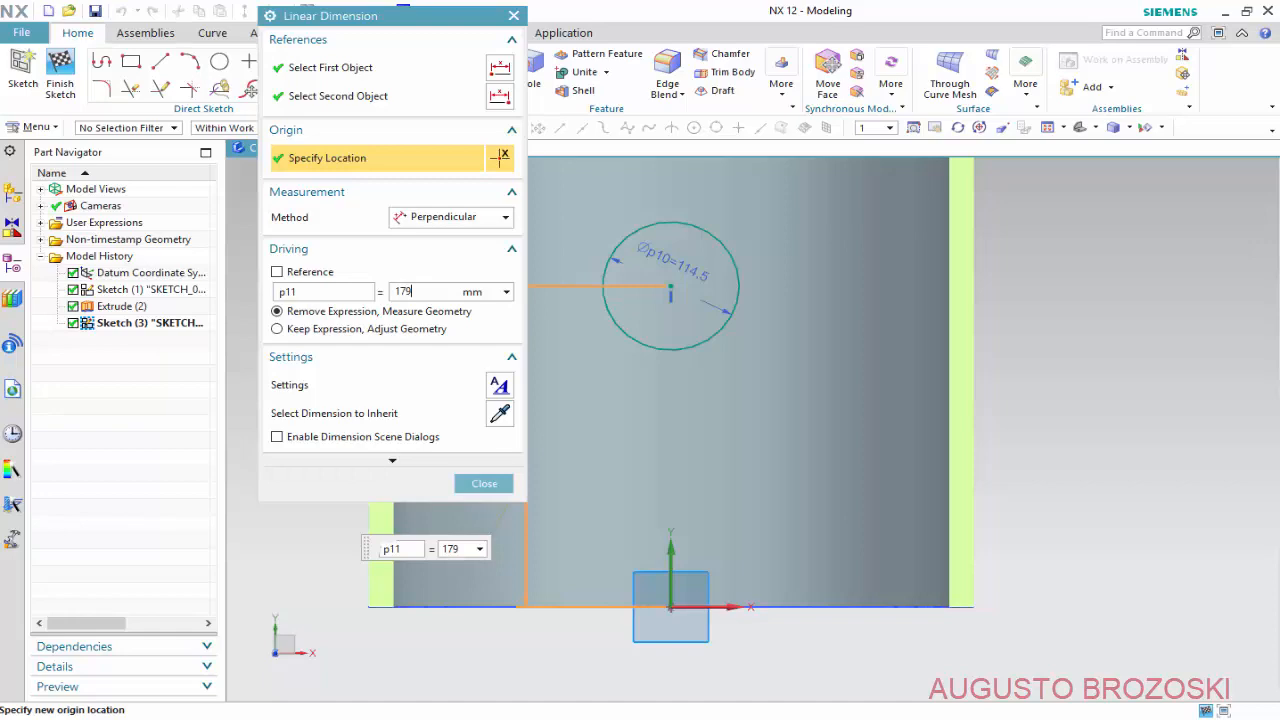
key("Return")
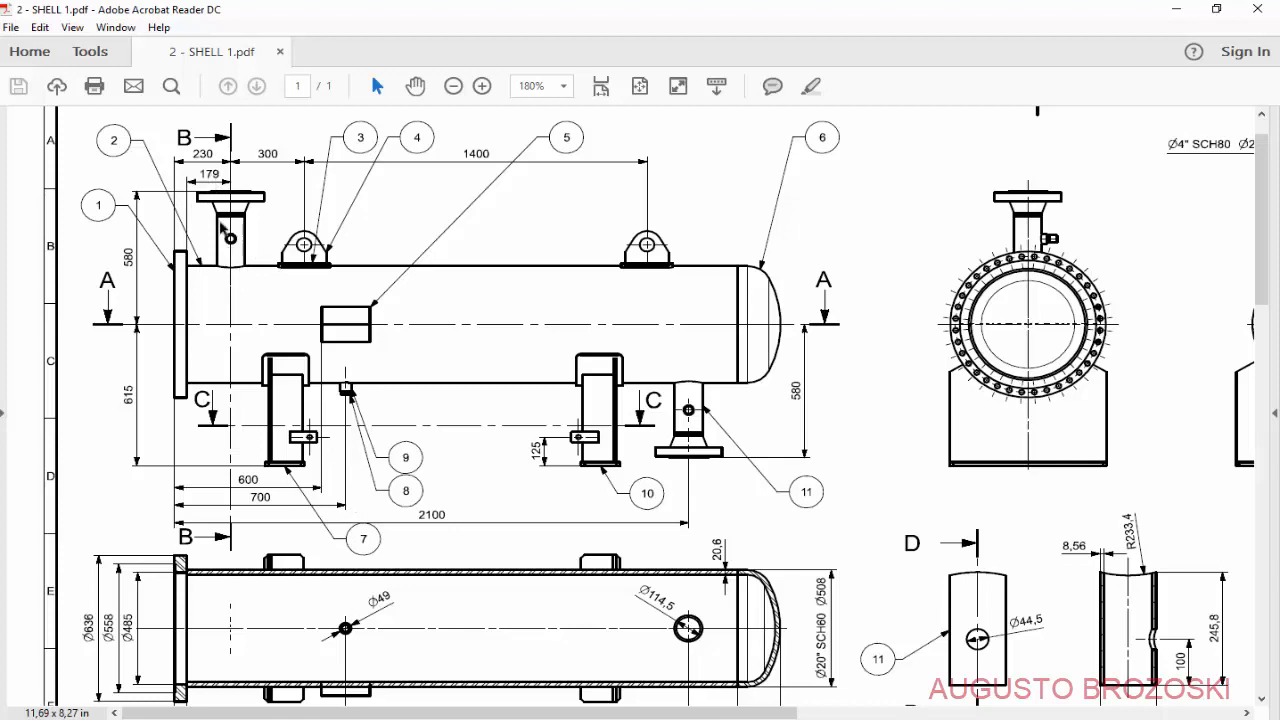
left_click(1175, 9)
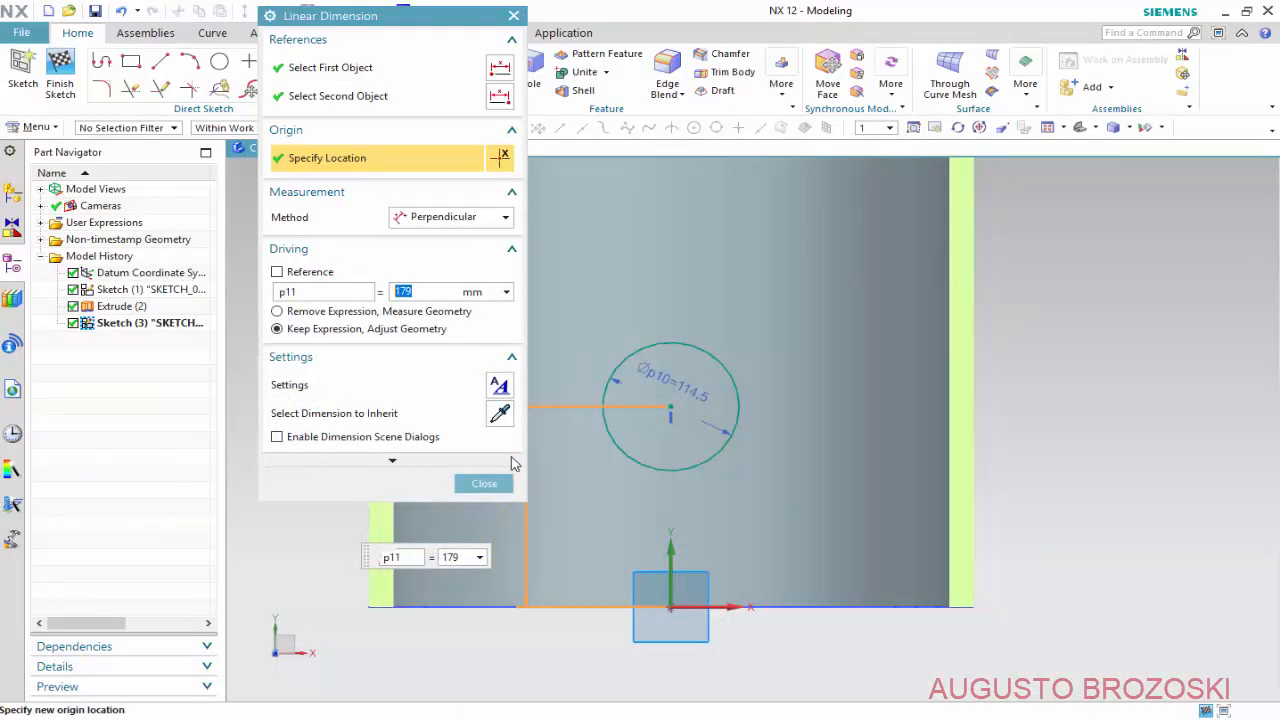
left_click(484, 485)
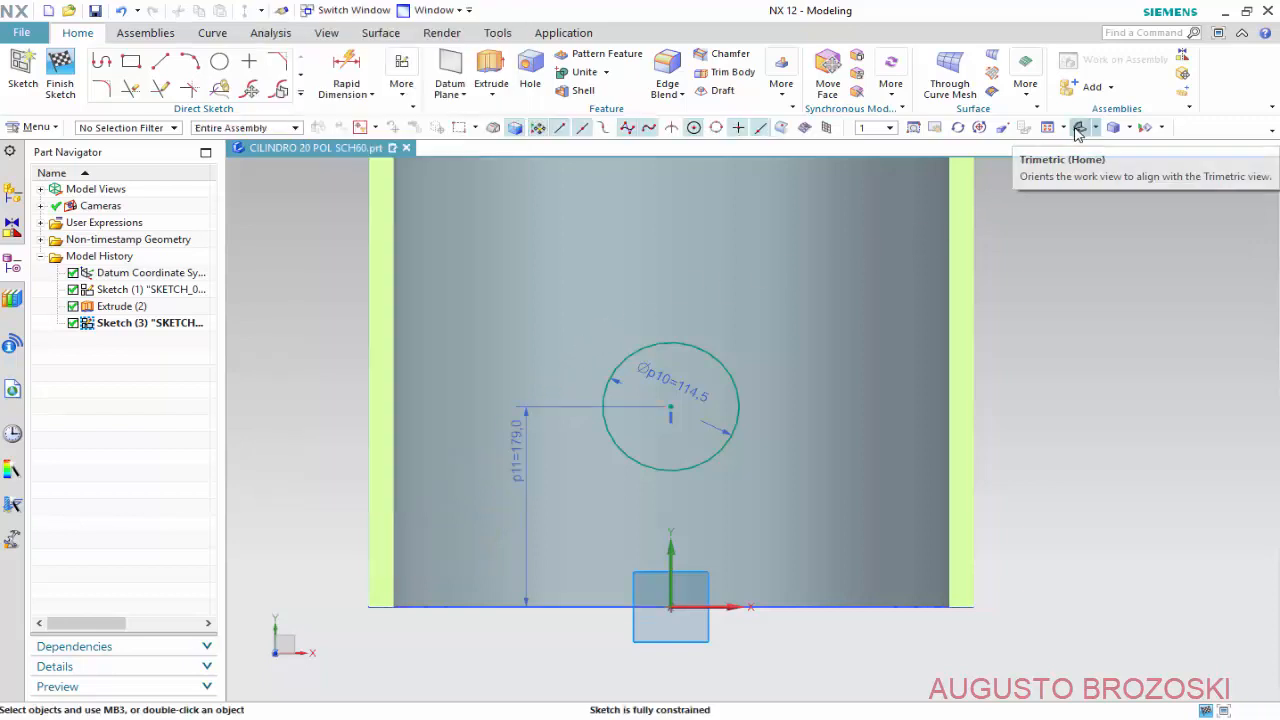
Turn off the section clipping in the trimetric view and finish the nozzle hole sketch.
left_click(1079, 127)
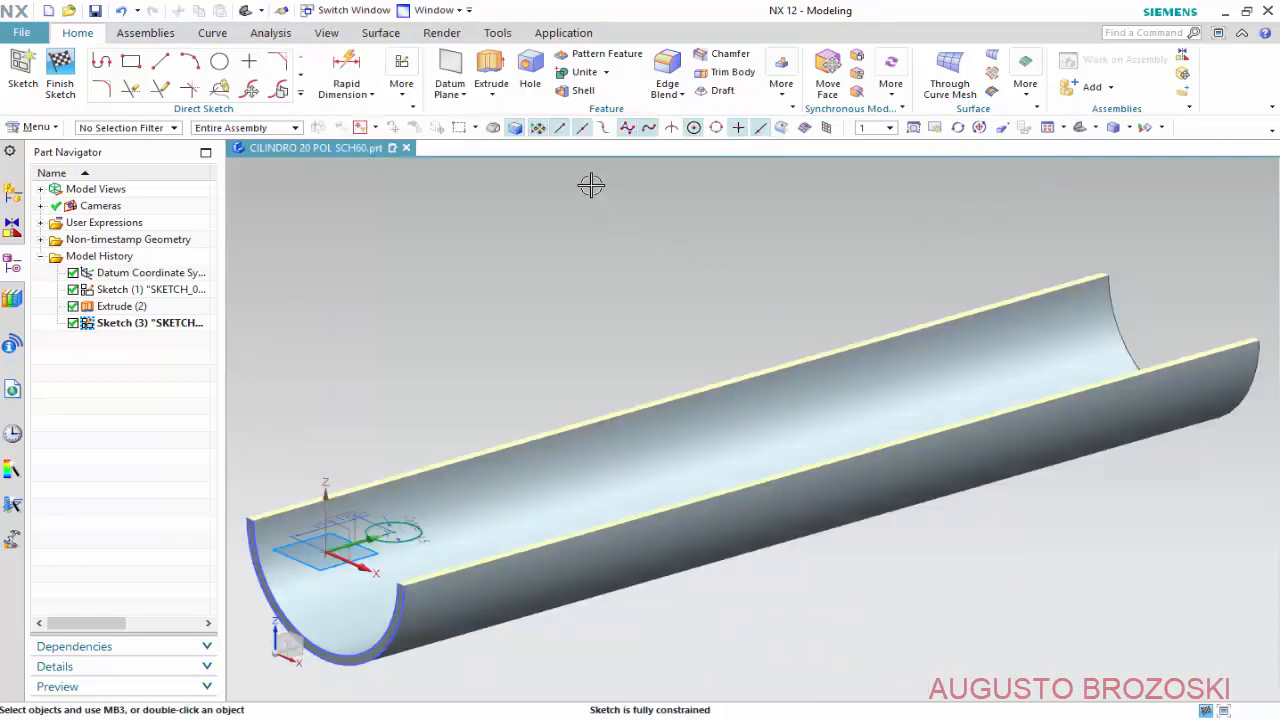
left_click(326, 32)
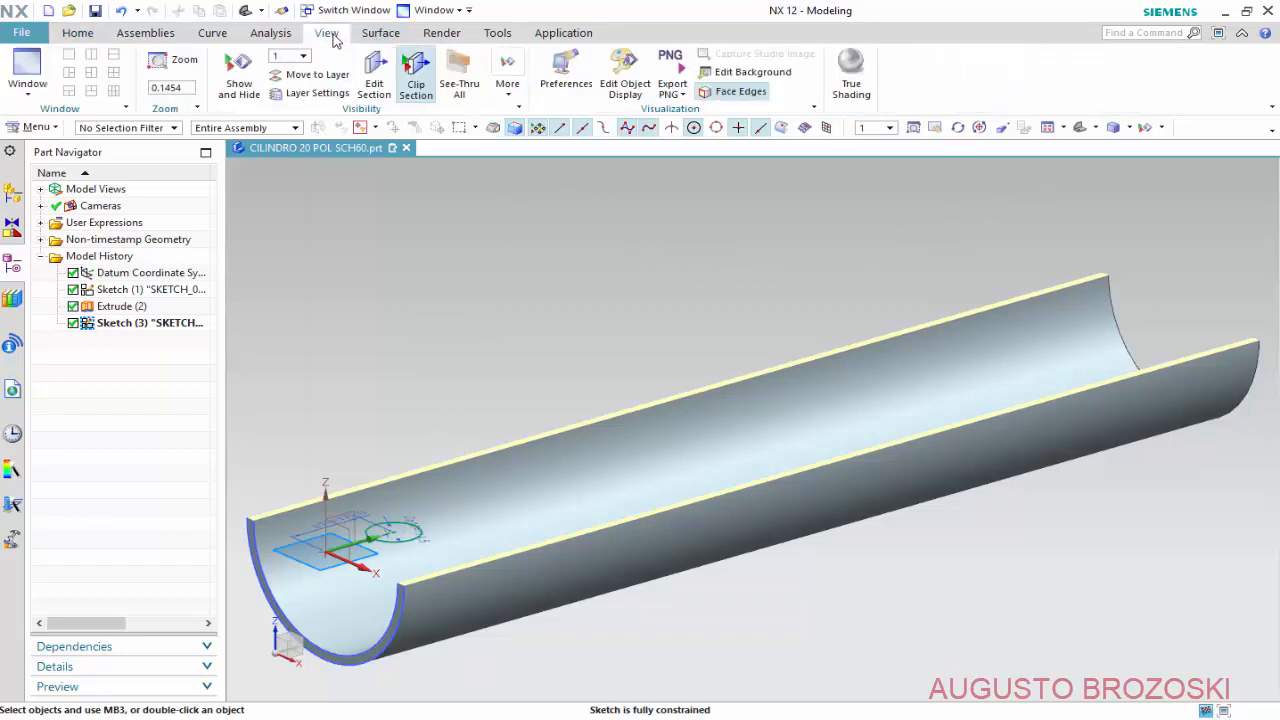
left_click(415, 80)
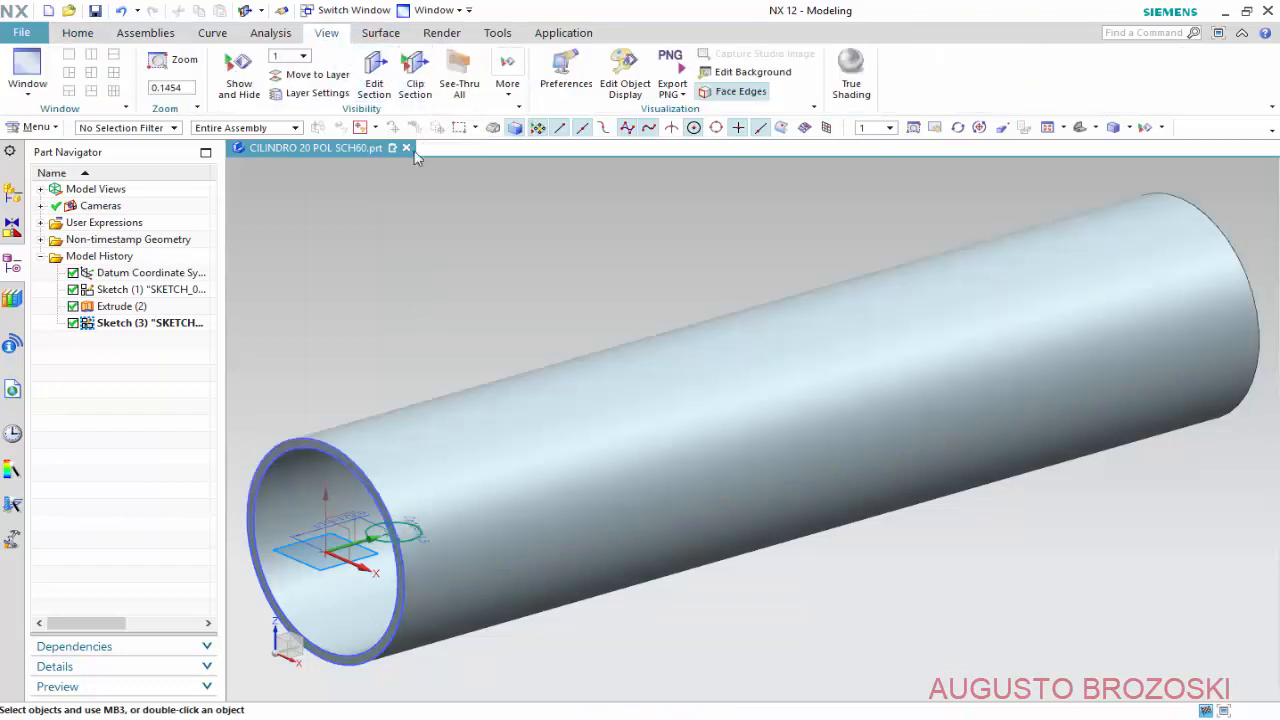
left_click(78, 36)
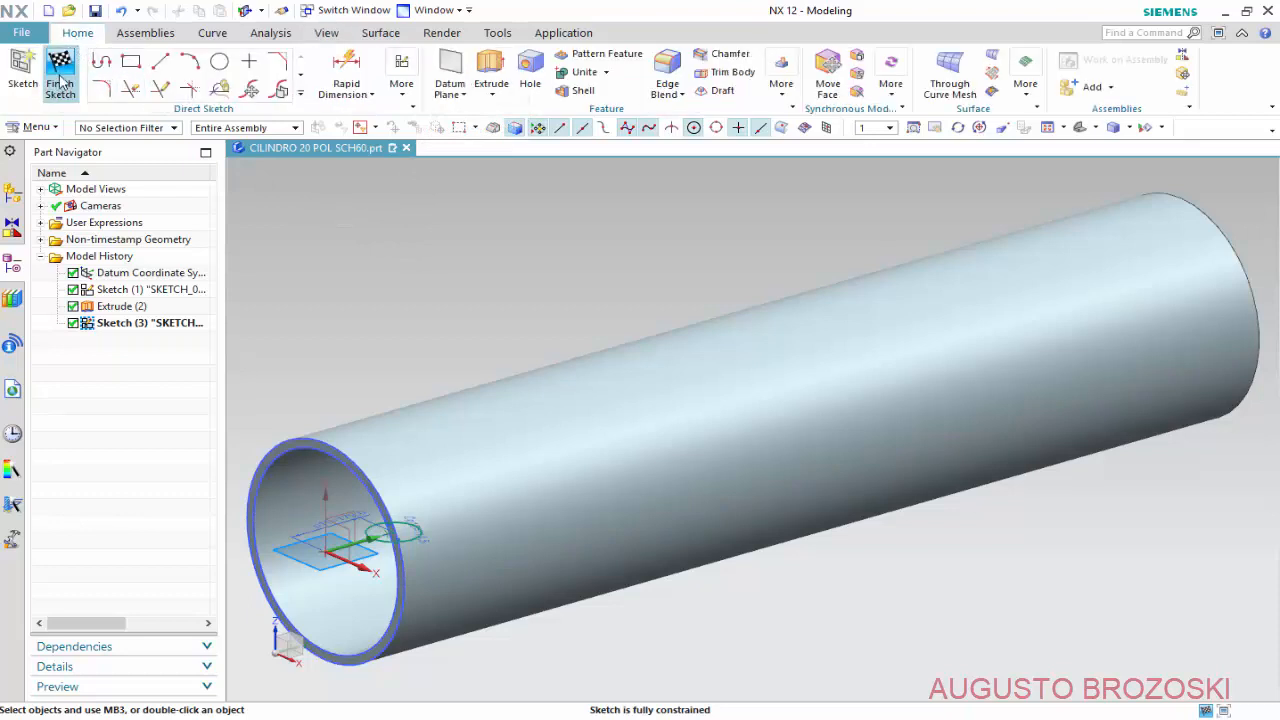
left_click(62, 88)
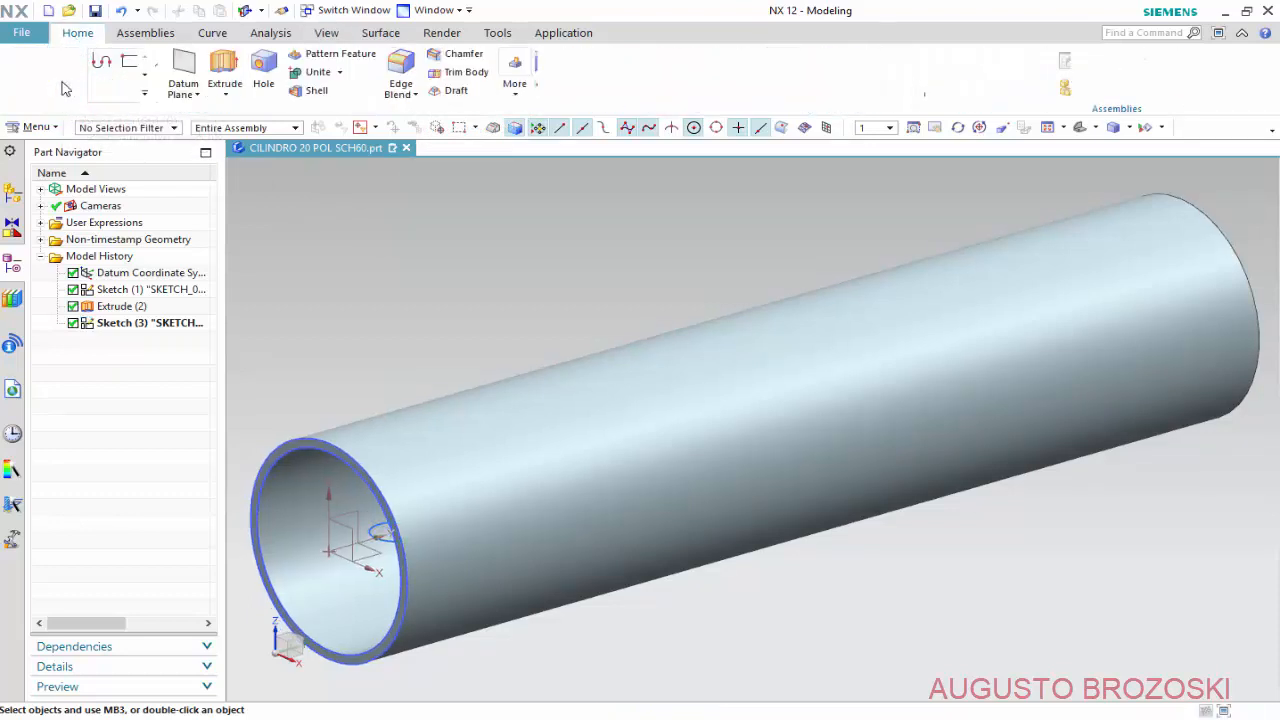
Extrude the circle upwards from 0 mm until next and subtract it from the cylinder to cut the nozzle hole.
left_click(226, 70)
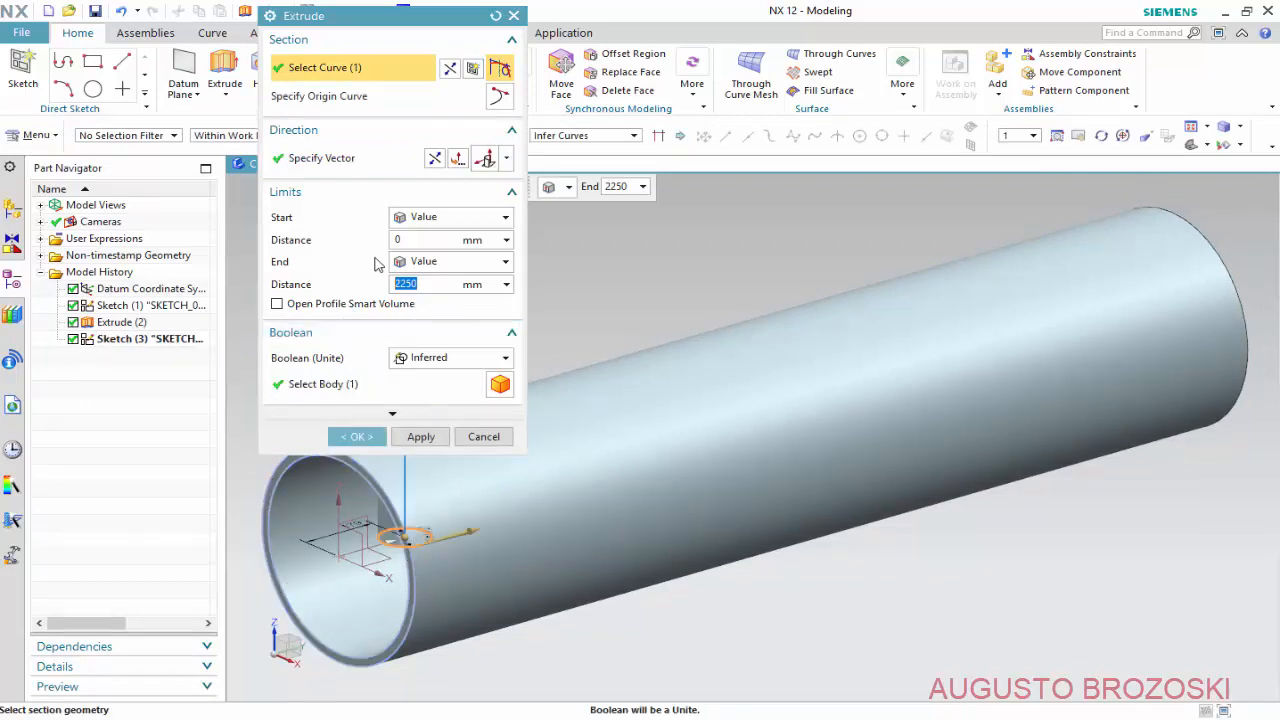
left_click(381, 161)
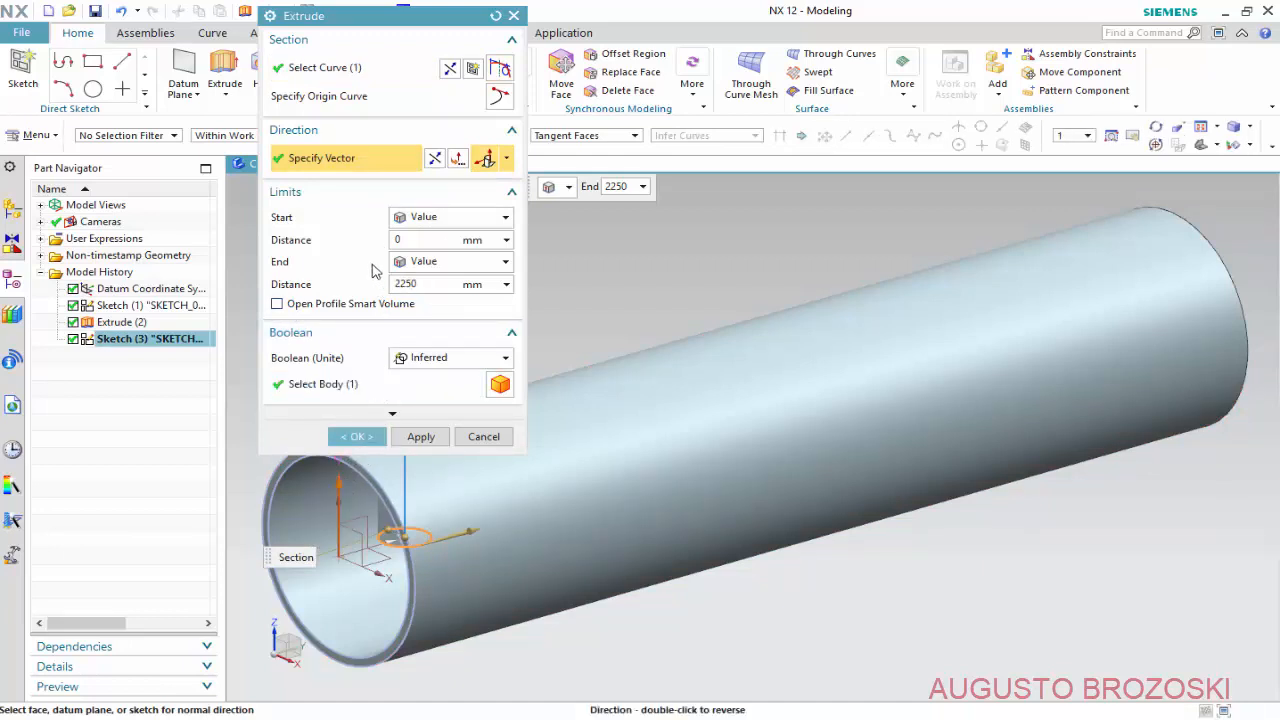
left_click(506, 262)
left_click(432, 314)
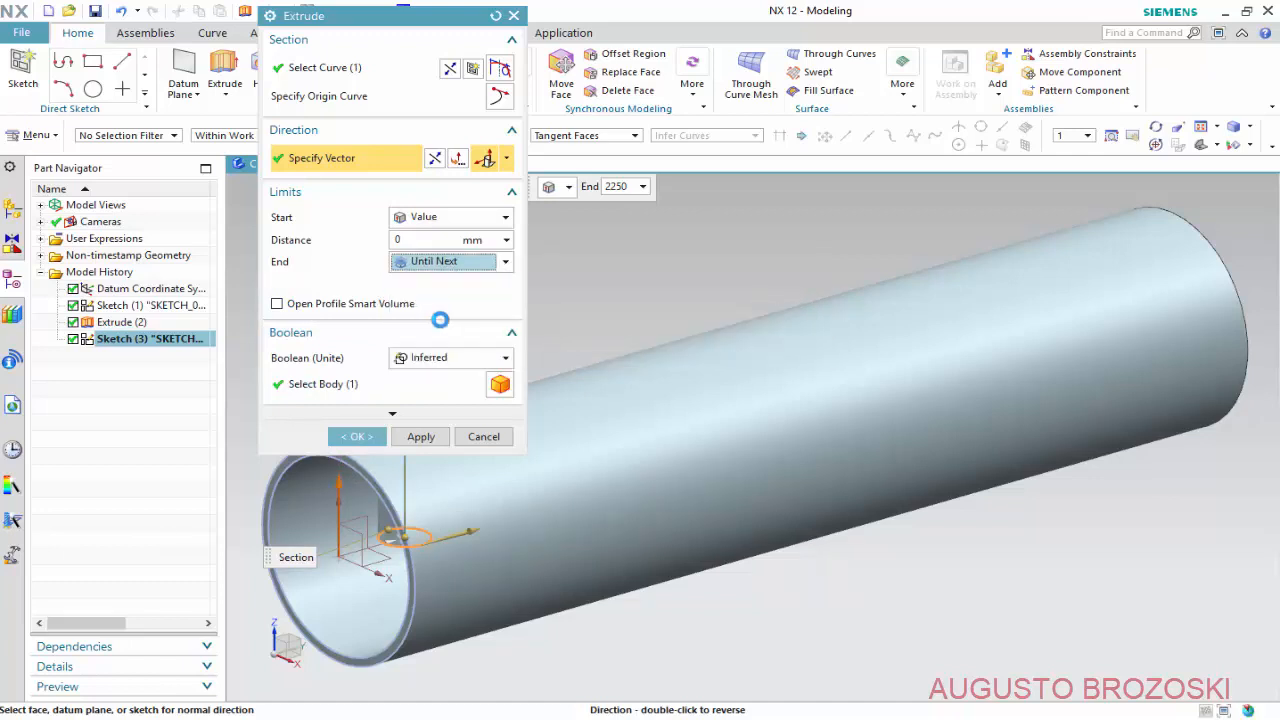
scroll(751, 376, "down", 2)
scroll(766, 371, "up", 5)
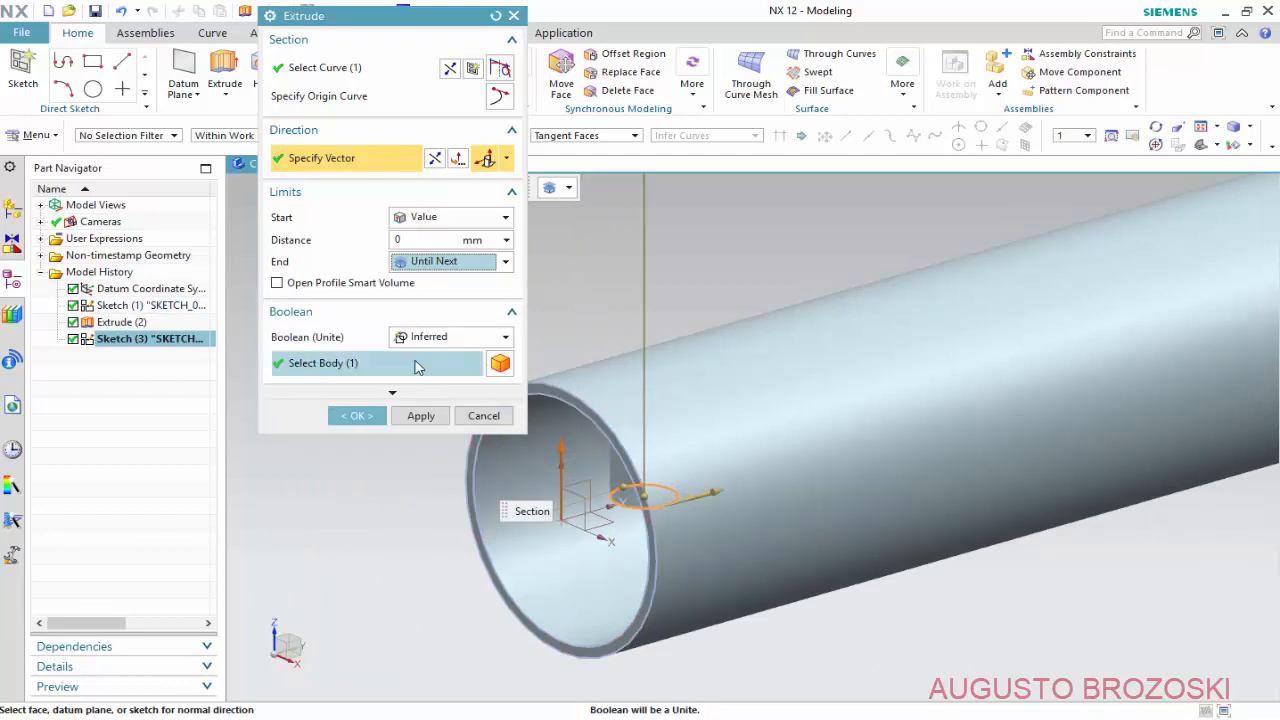
left_click(506, 338)
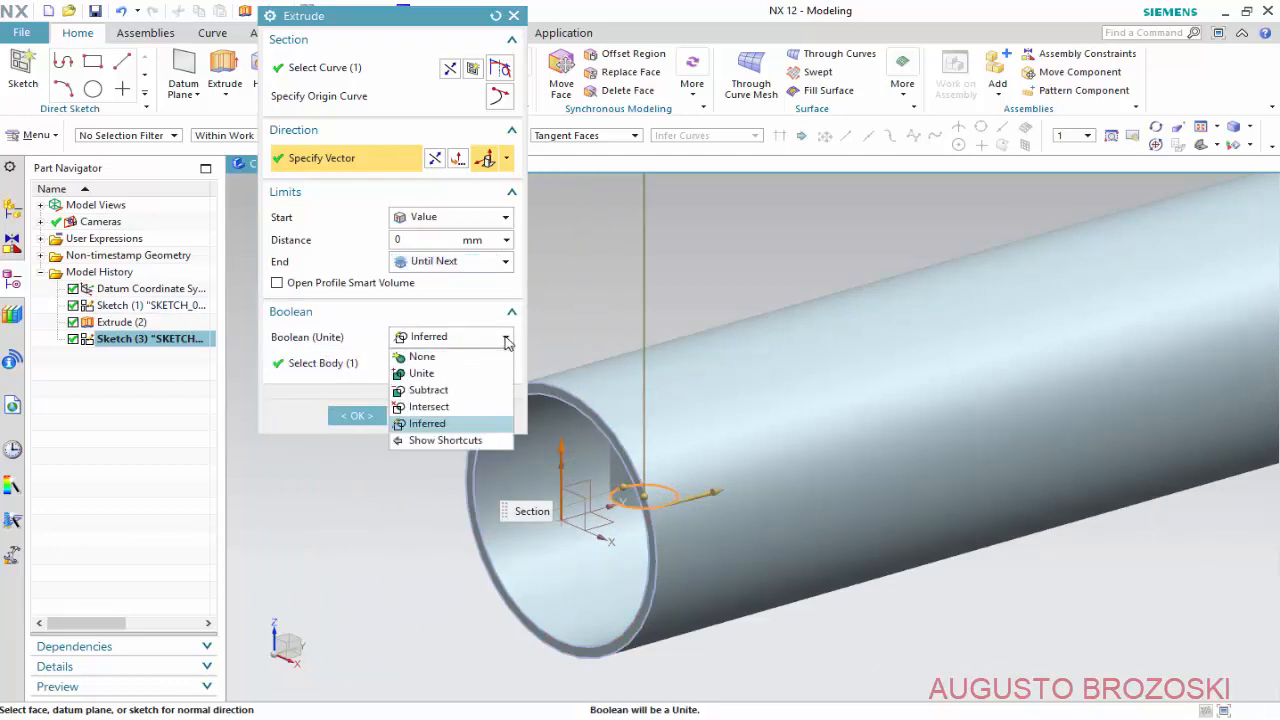
left_click(422, 390)
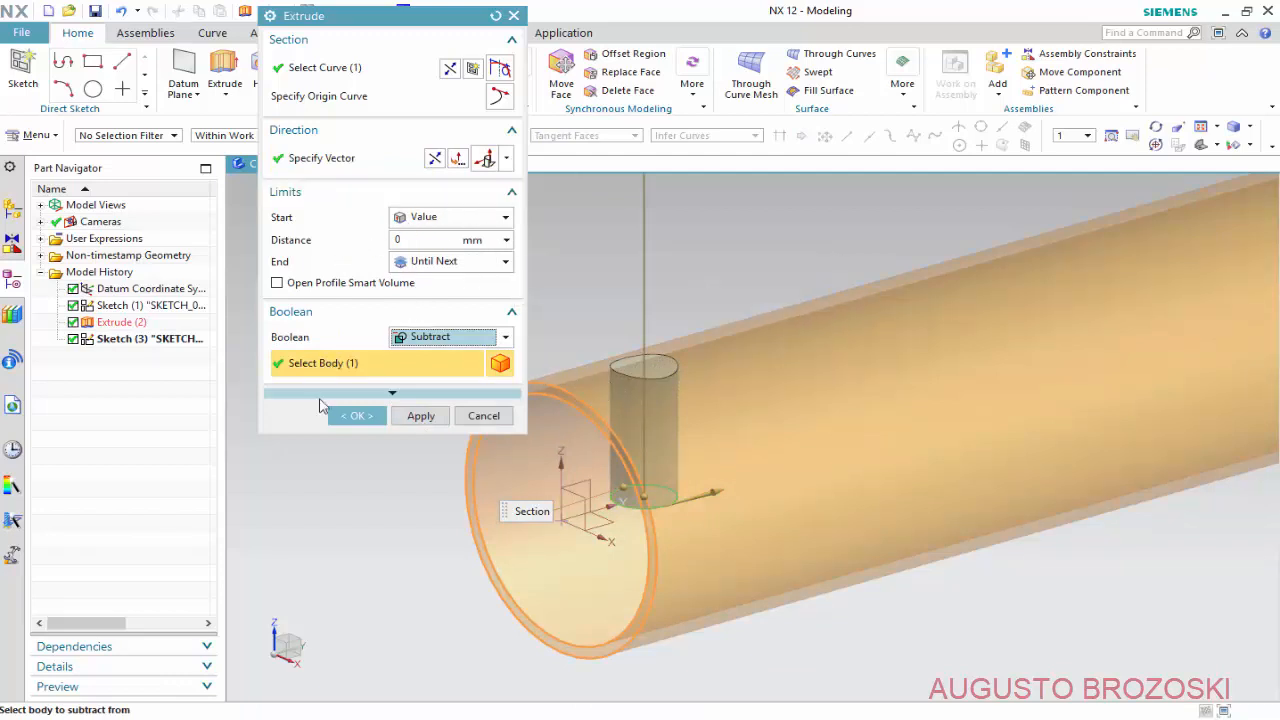
left_click(358, 416)
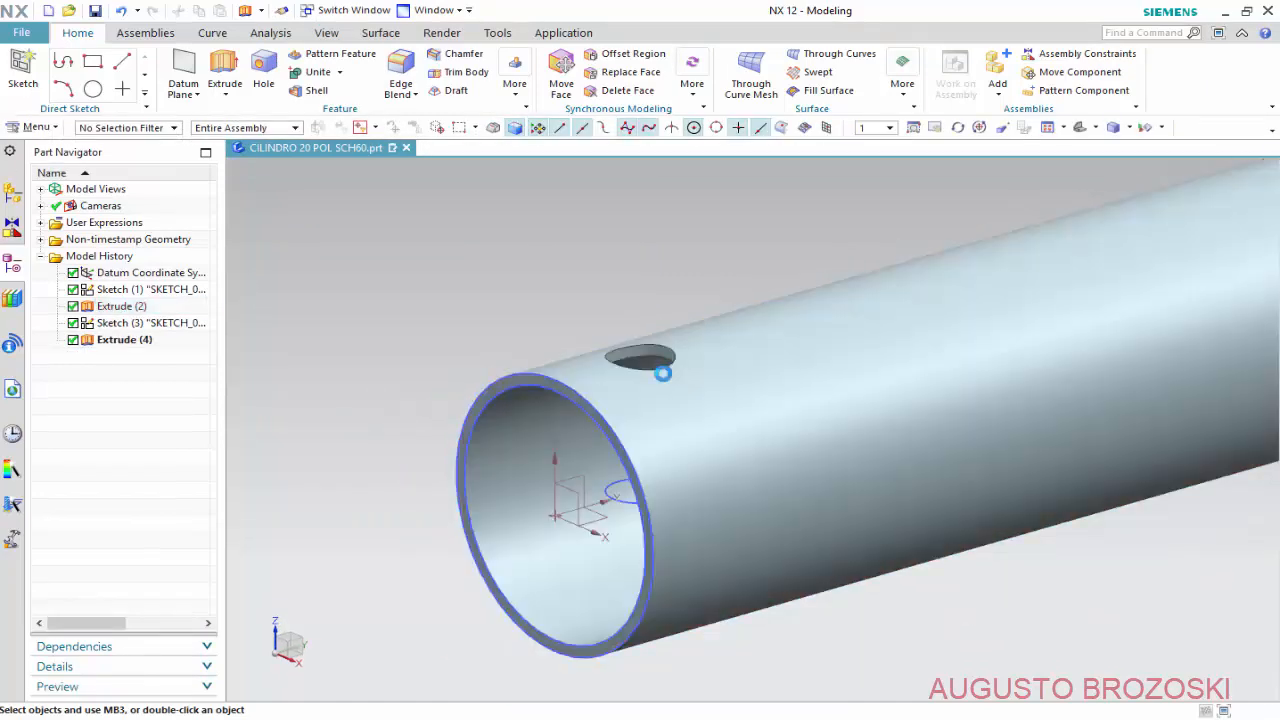
Save the cylinder part and examine the remaining holes' diameters and positions in Section A-A of the shell drawing.
middle_click_drag(663, 366, 654, 400)
left_click(1080, 130)
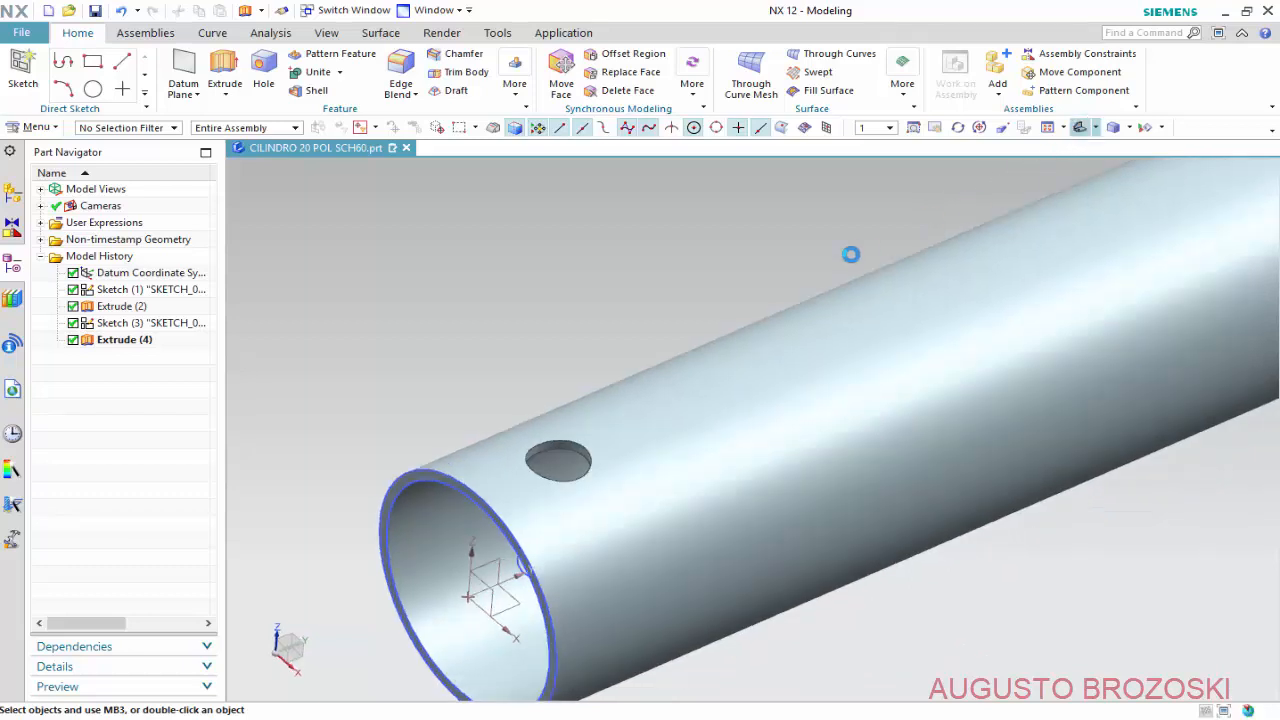
left_click(95, 11)
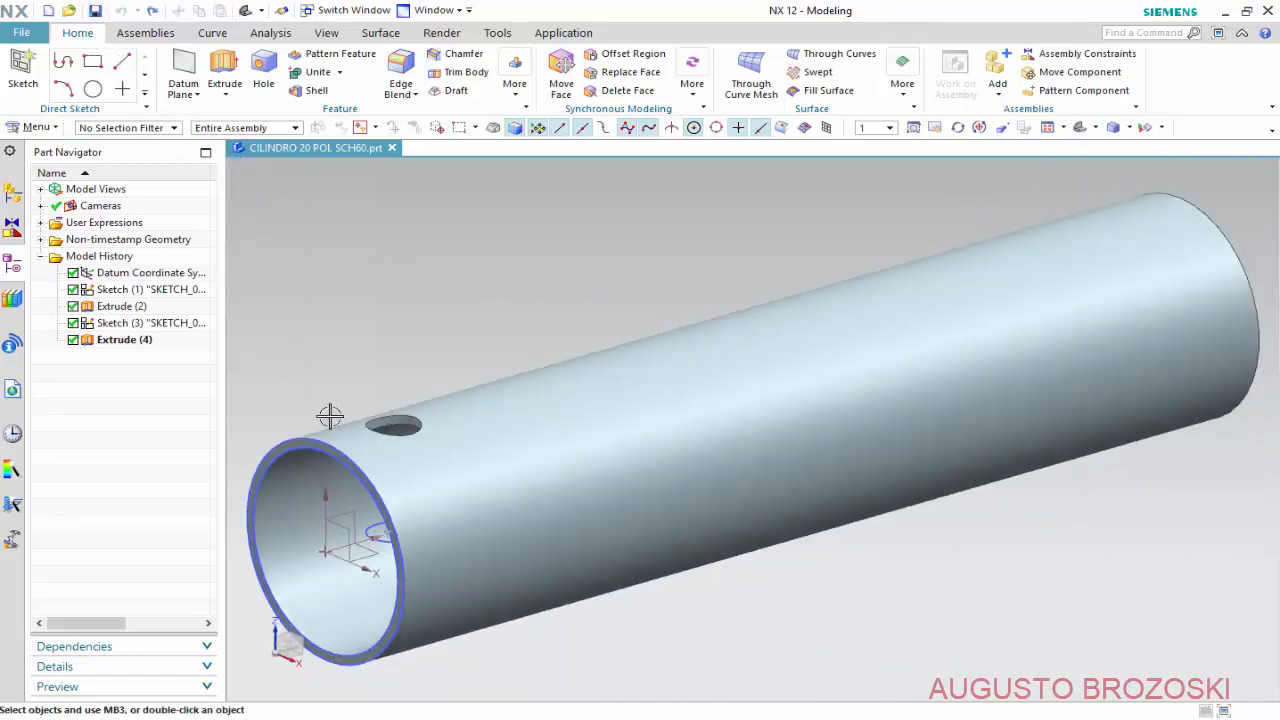
key("alt+Tab")
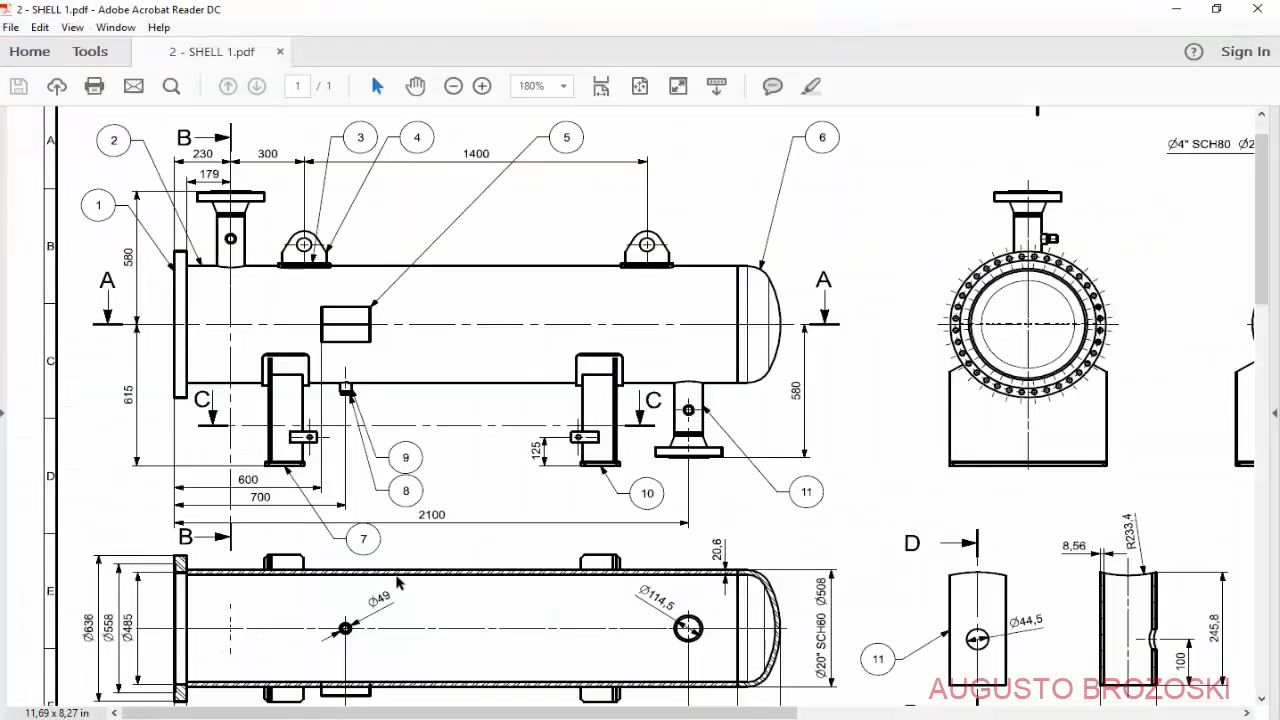
scroll(592, 561, "down", 3)
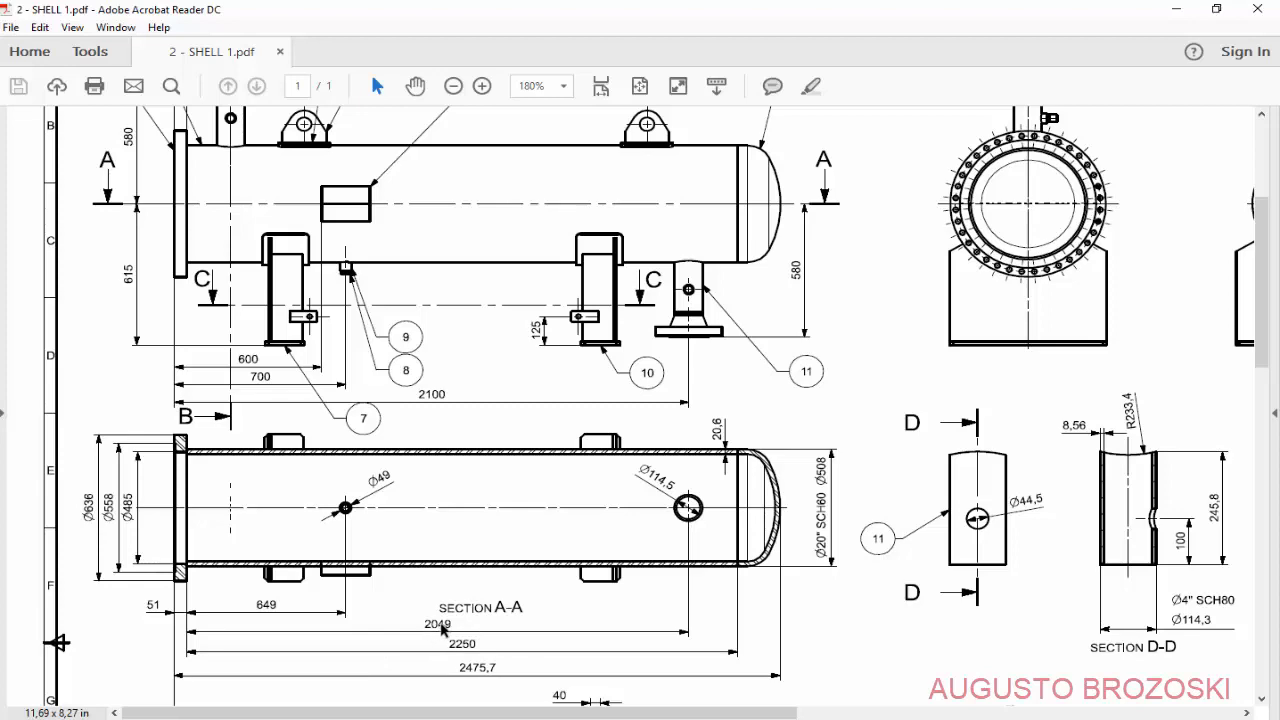
scroll(569, 528, "up", 1)
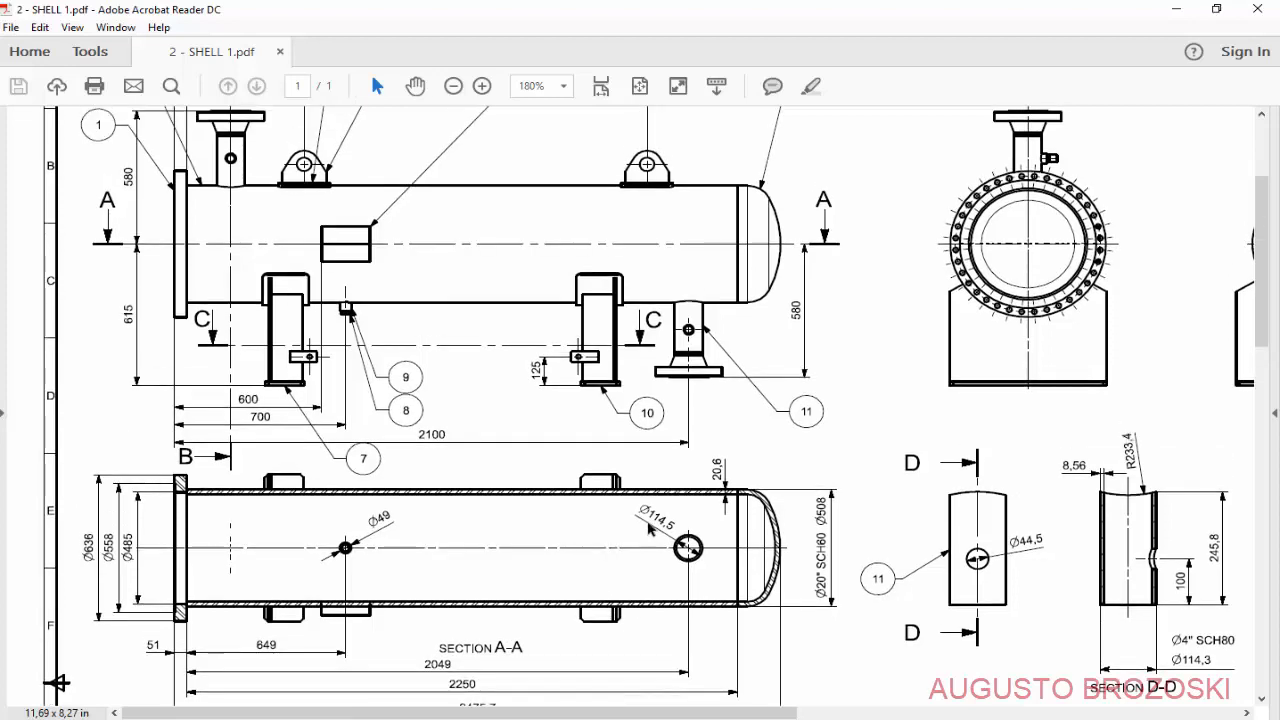
scroll(585, 545, "up", 1)
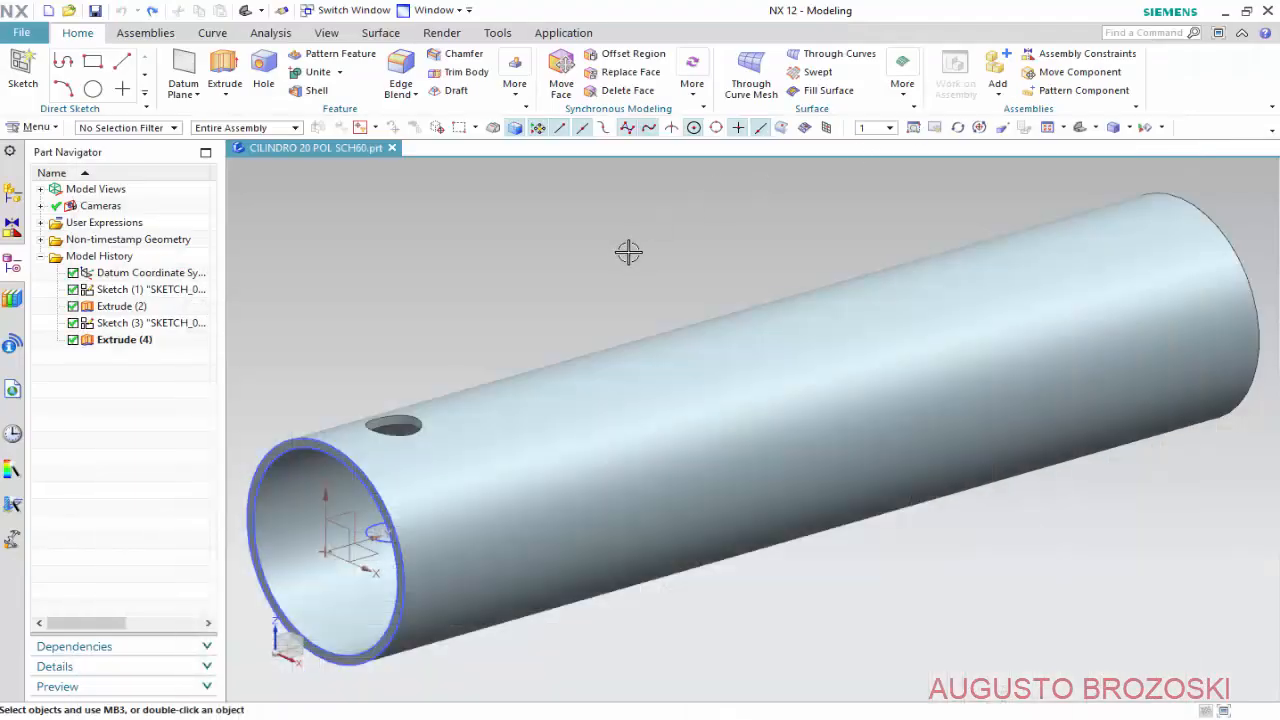
Start another sketch on the XY plane, fit the whole cylinder in view and section it with one plane on Z.
left_click(24, 66)
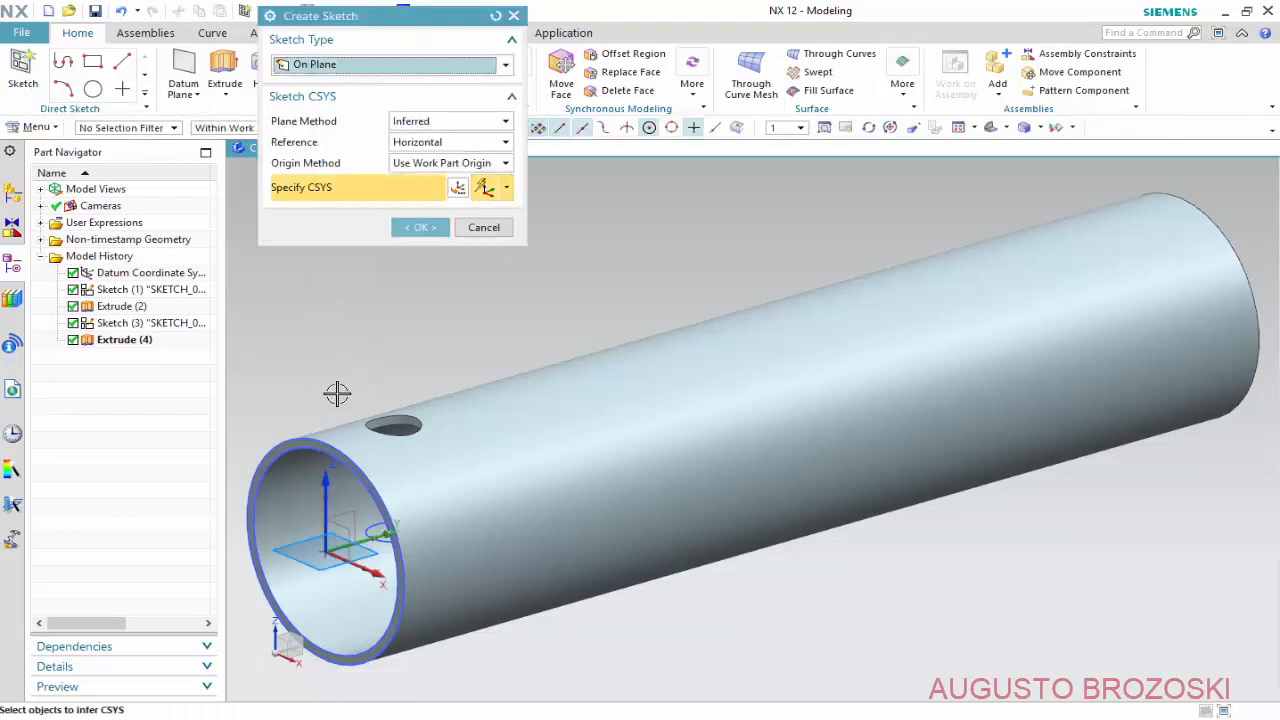
left_click(421, 229)
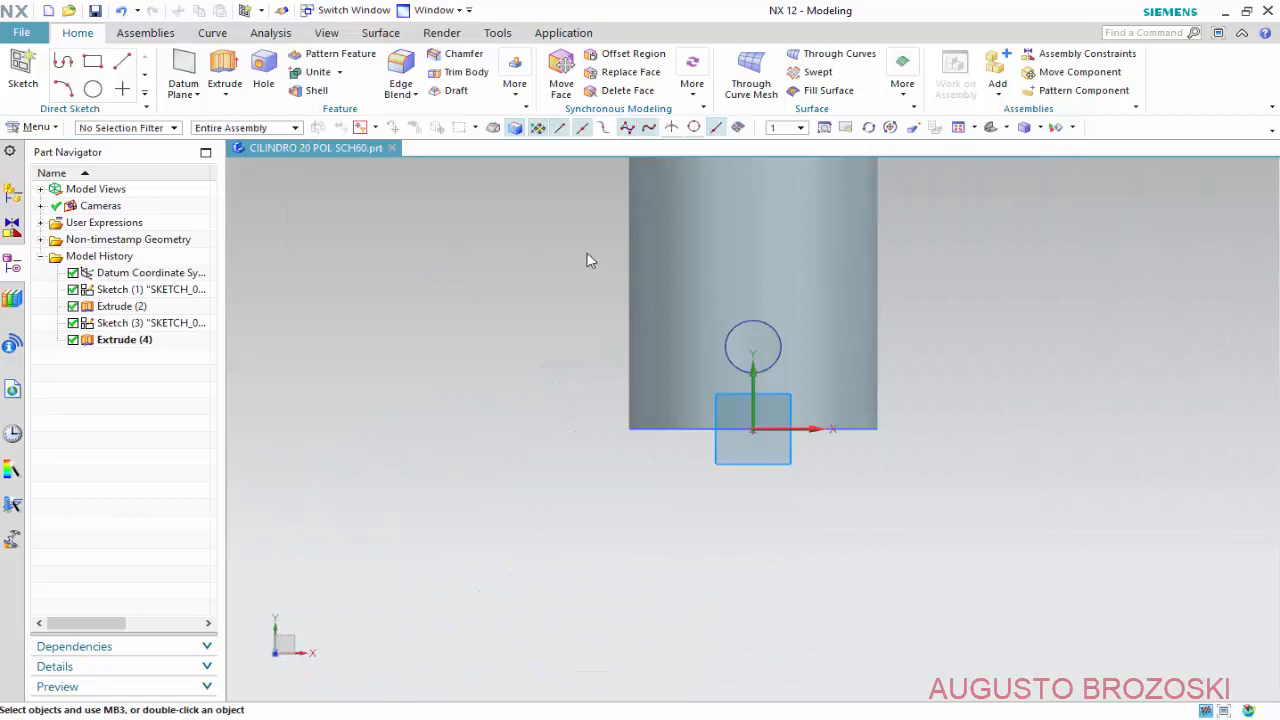
key("ctrl+f")
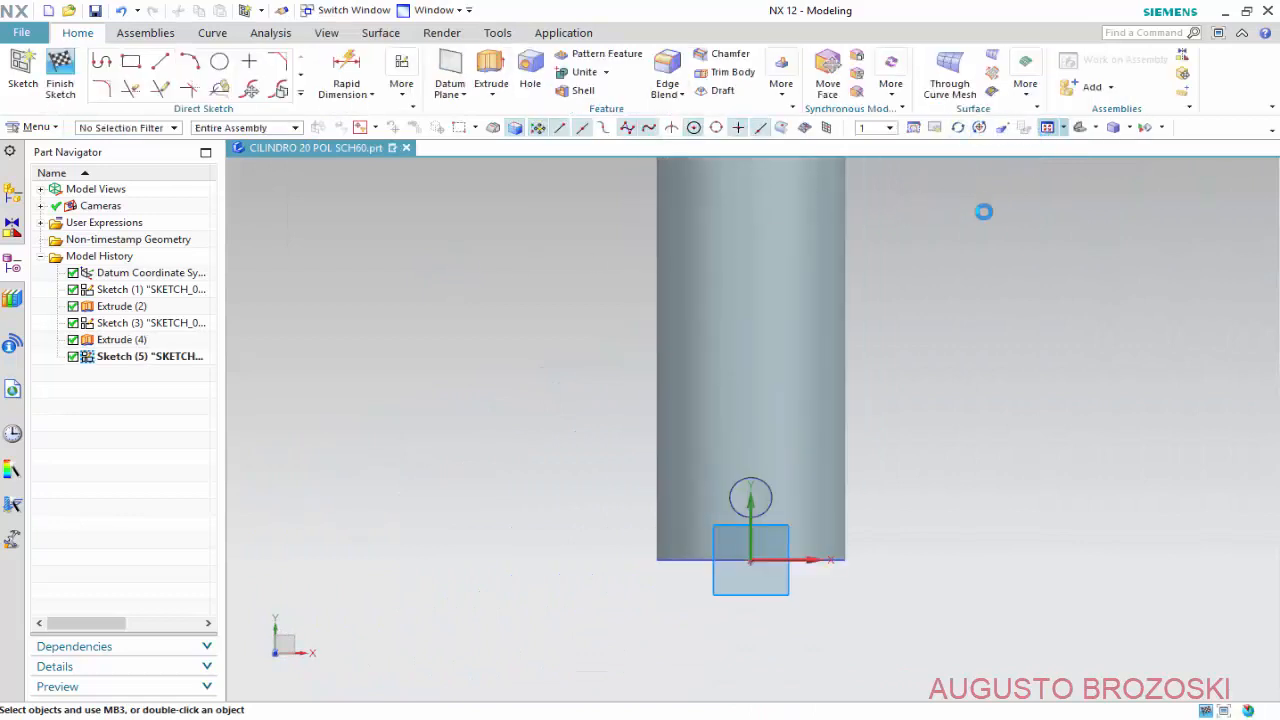
left_click(327, 33)
left_click(373, 80)
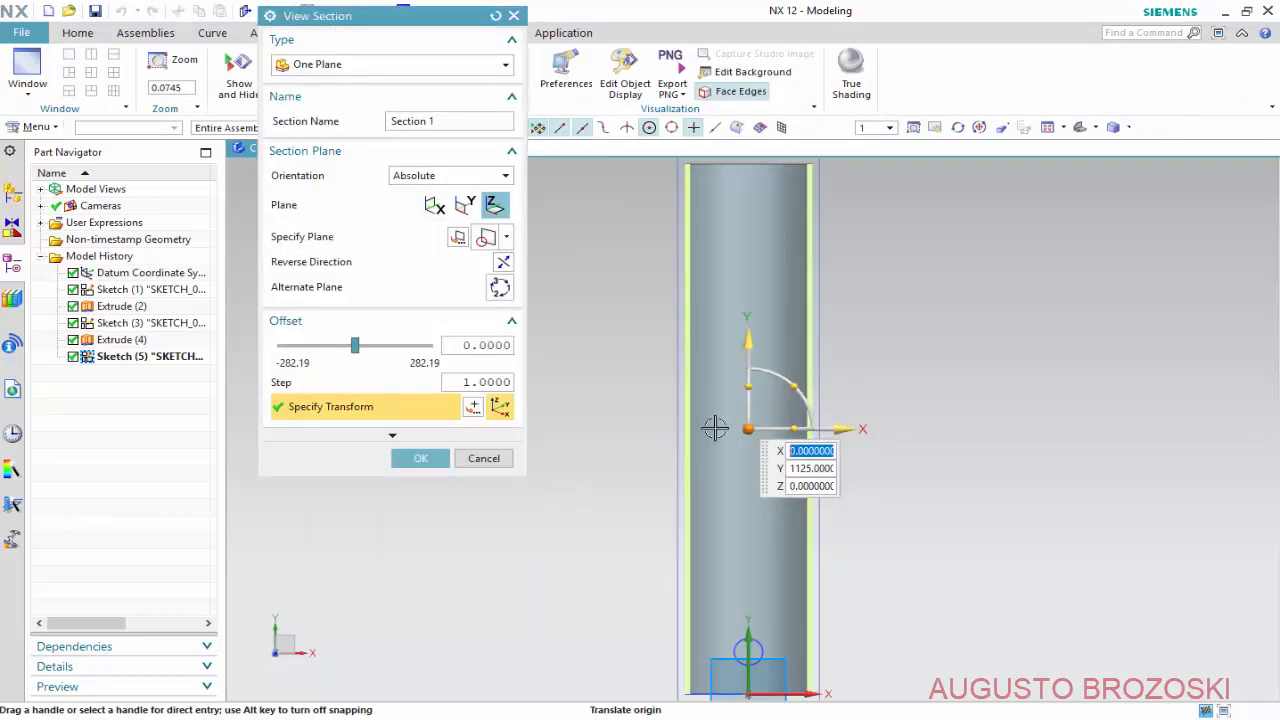
left_click(432, 462)
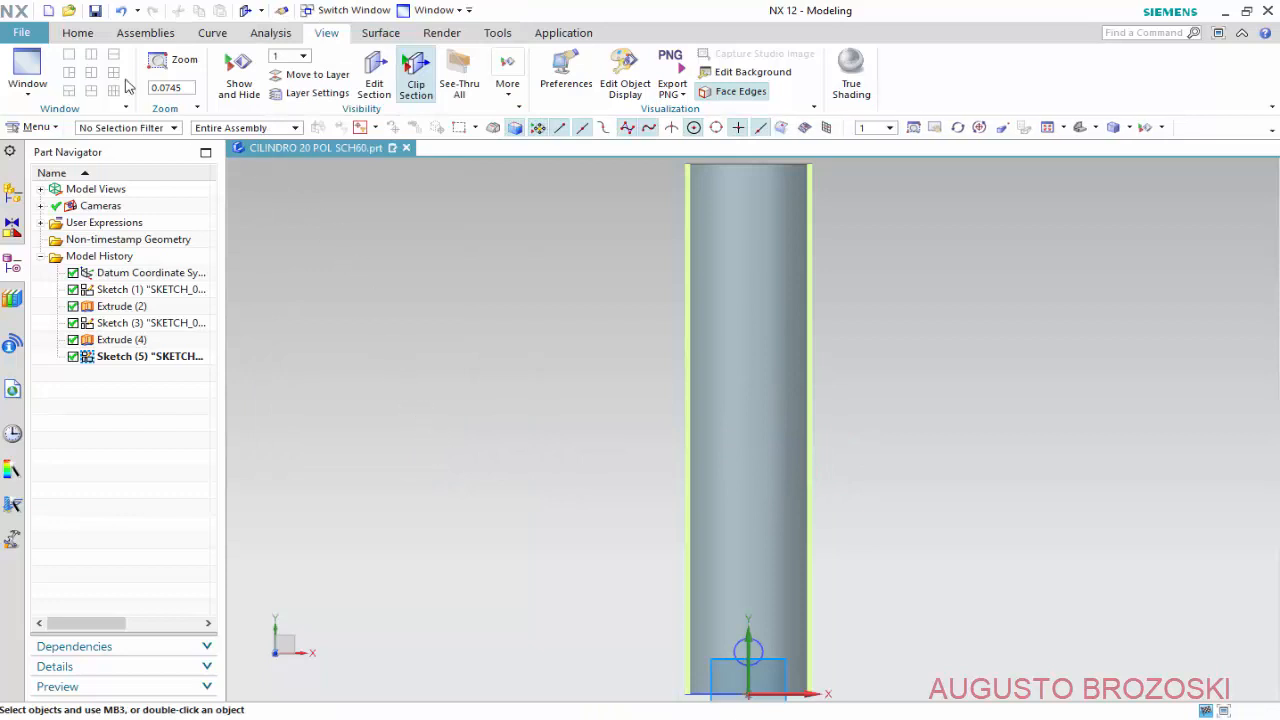
Draw a circle inside the sectioned cylinder centred at about X -20, Y 1680 and align its centre vertically with the sketch origin.
left_click(77, 32)
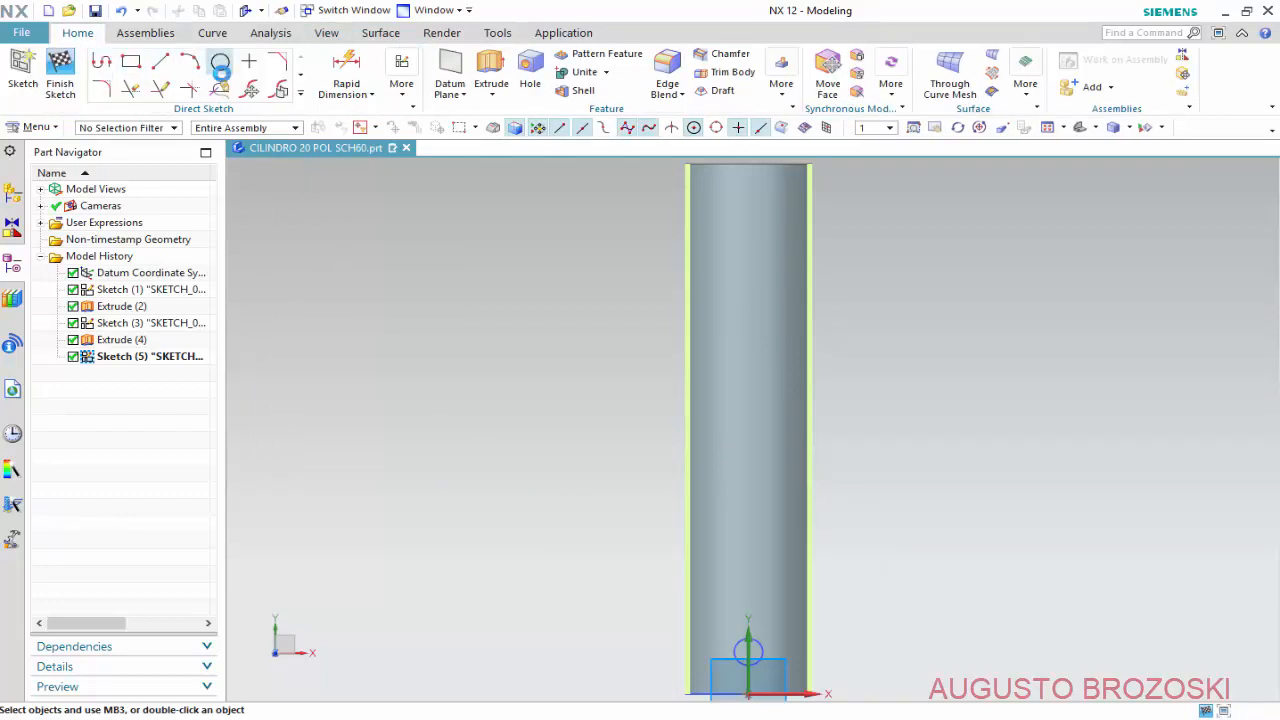
left_click(220, 66)
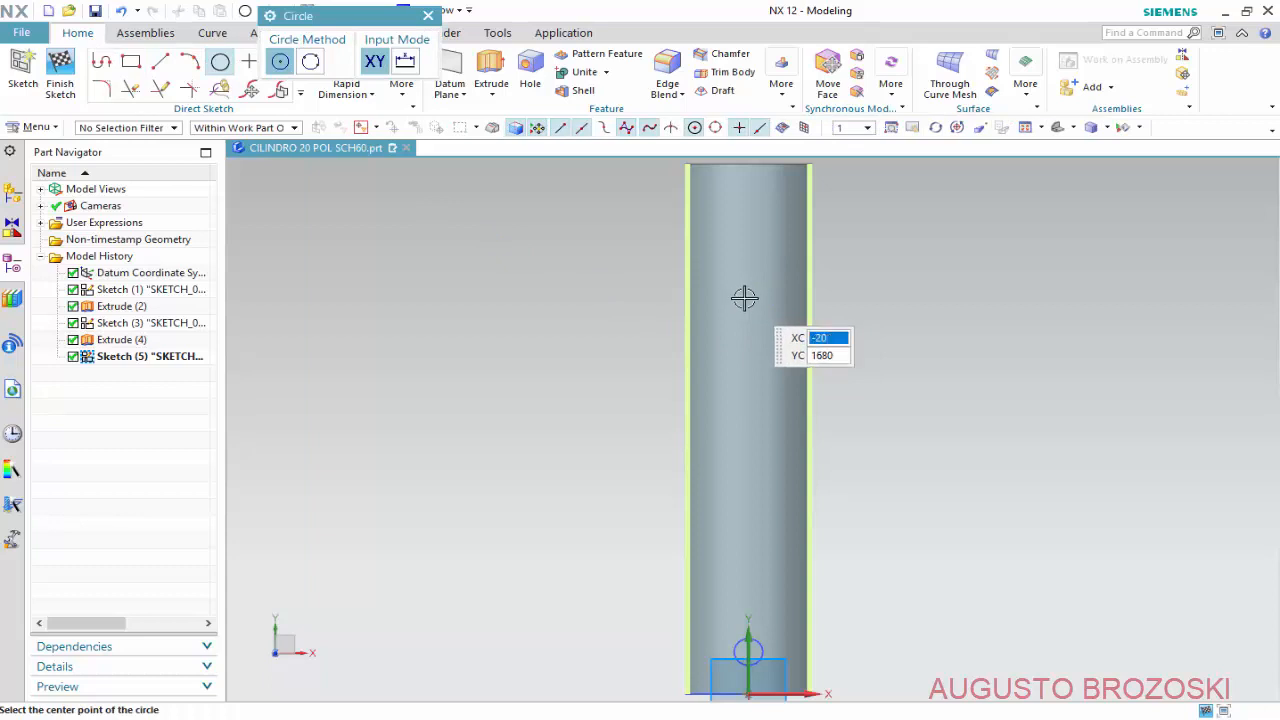
left_click(744, 297)
left_click(763, 326)
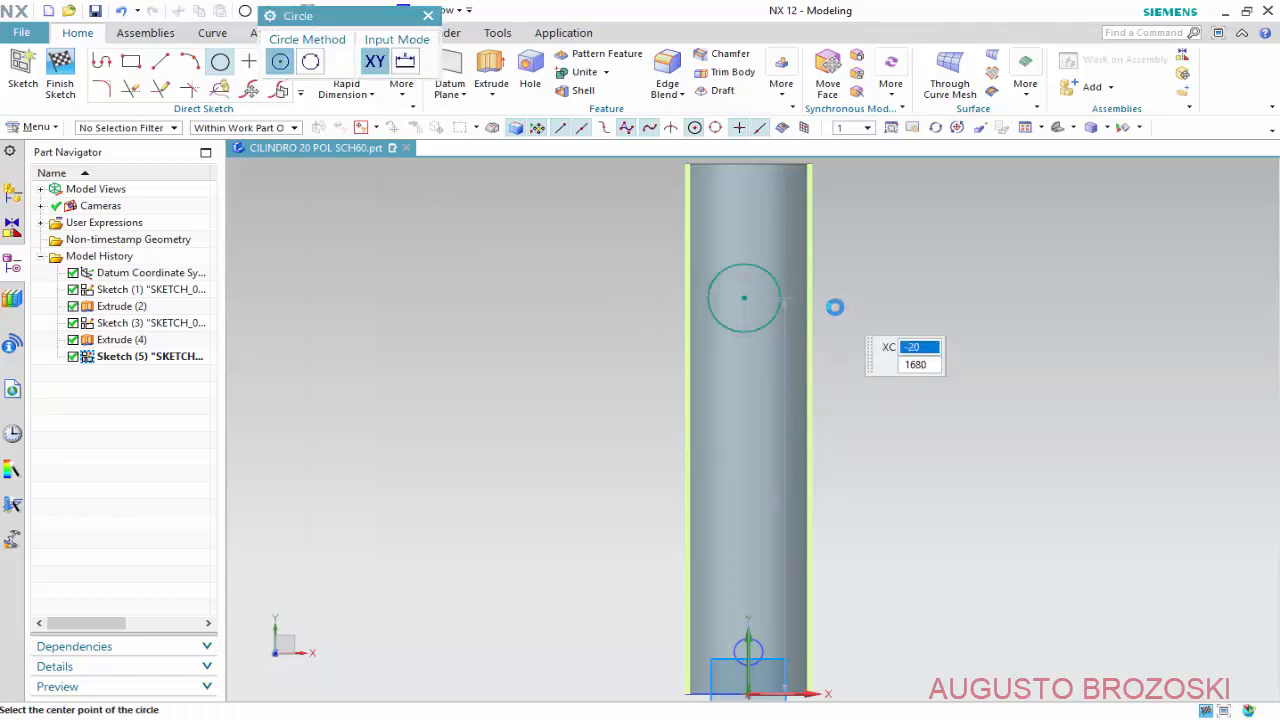
scroll(833, 308, "down", 1)
key("Escape")
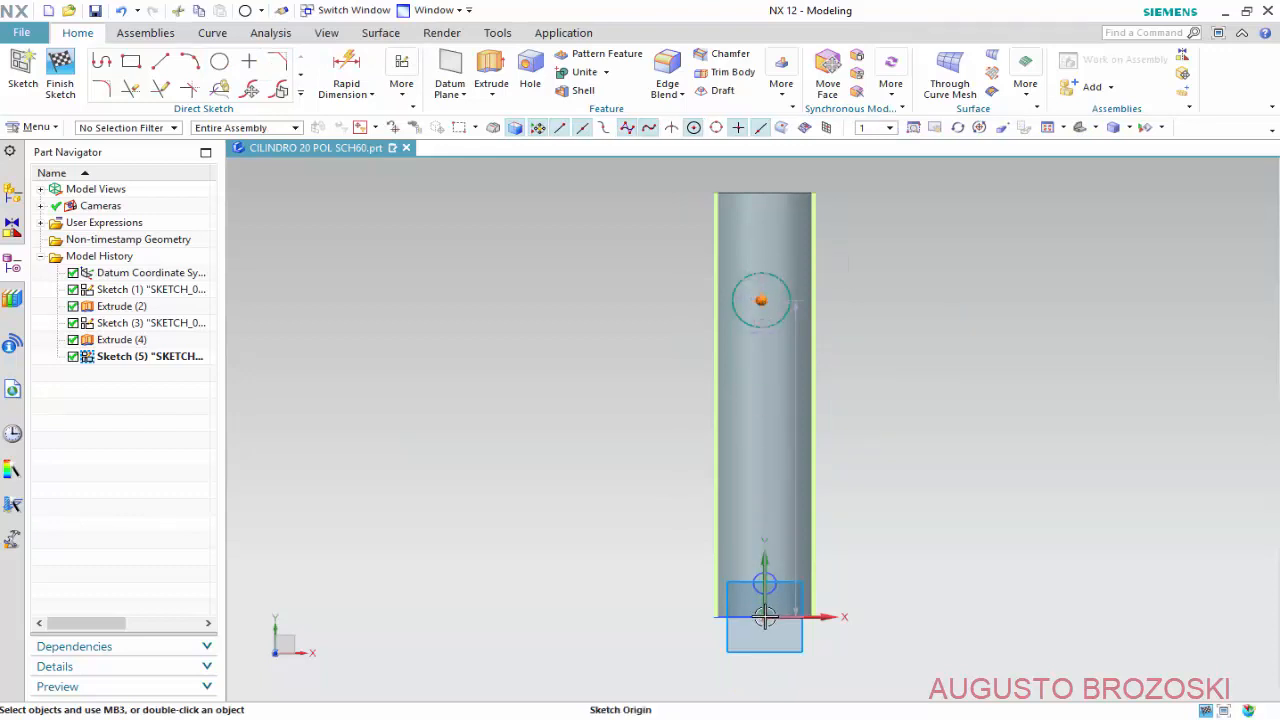
left_click(764, 617)
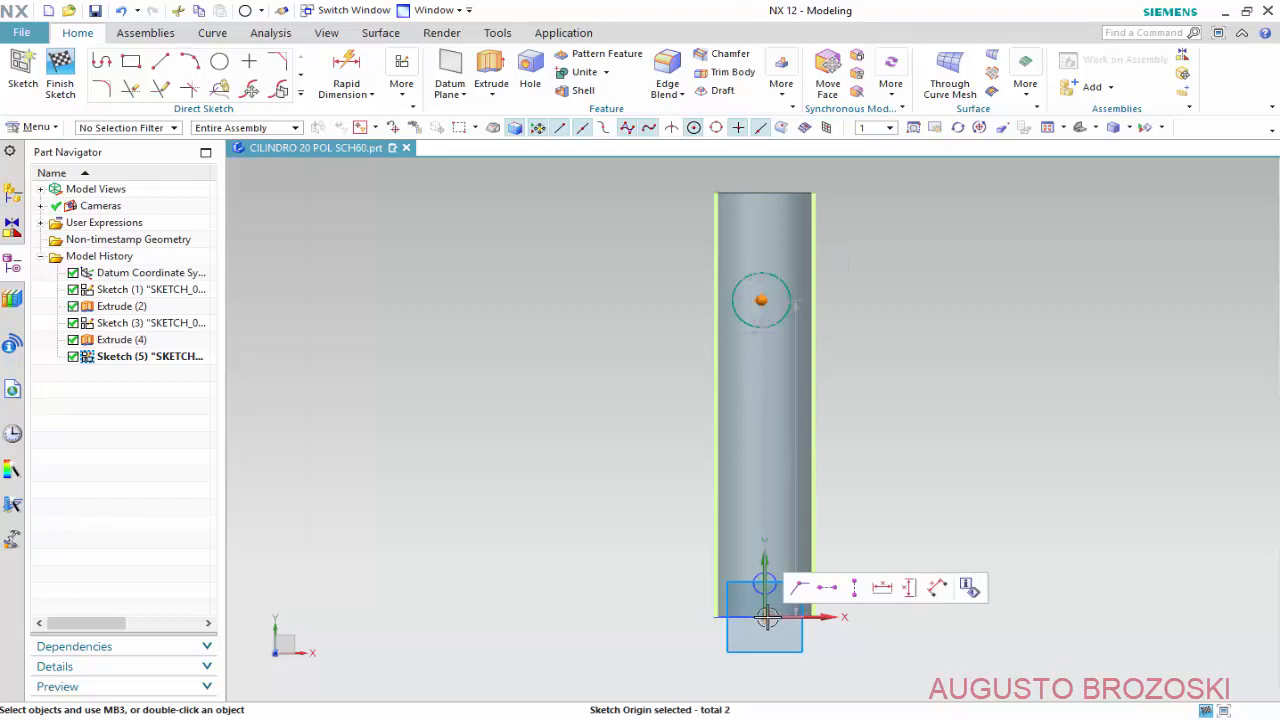
left_click(857, 590)
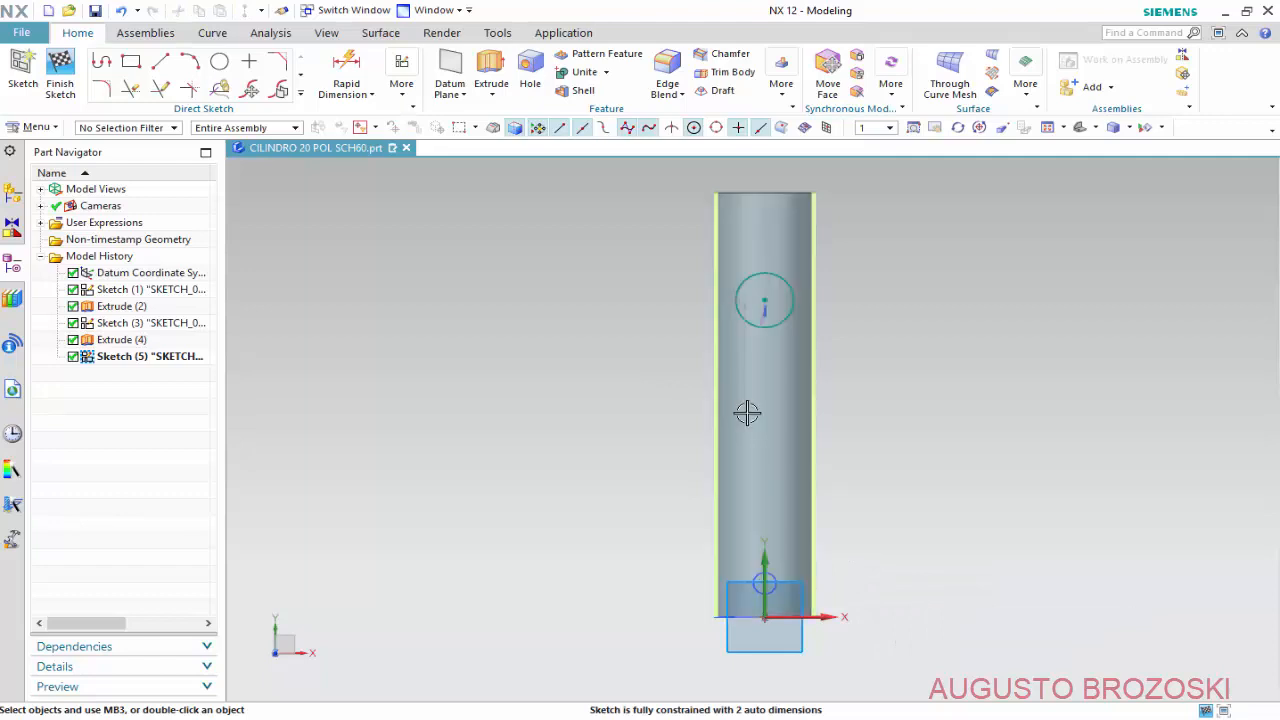
Set the circle centre's distance from the sketch origin to 2049 mm, with the dimension placed outside the cylinder.
left_click_drag(737, 457, 670, 463)
double_click(670, 463)
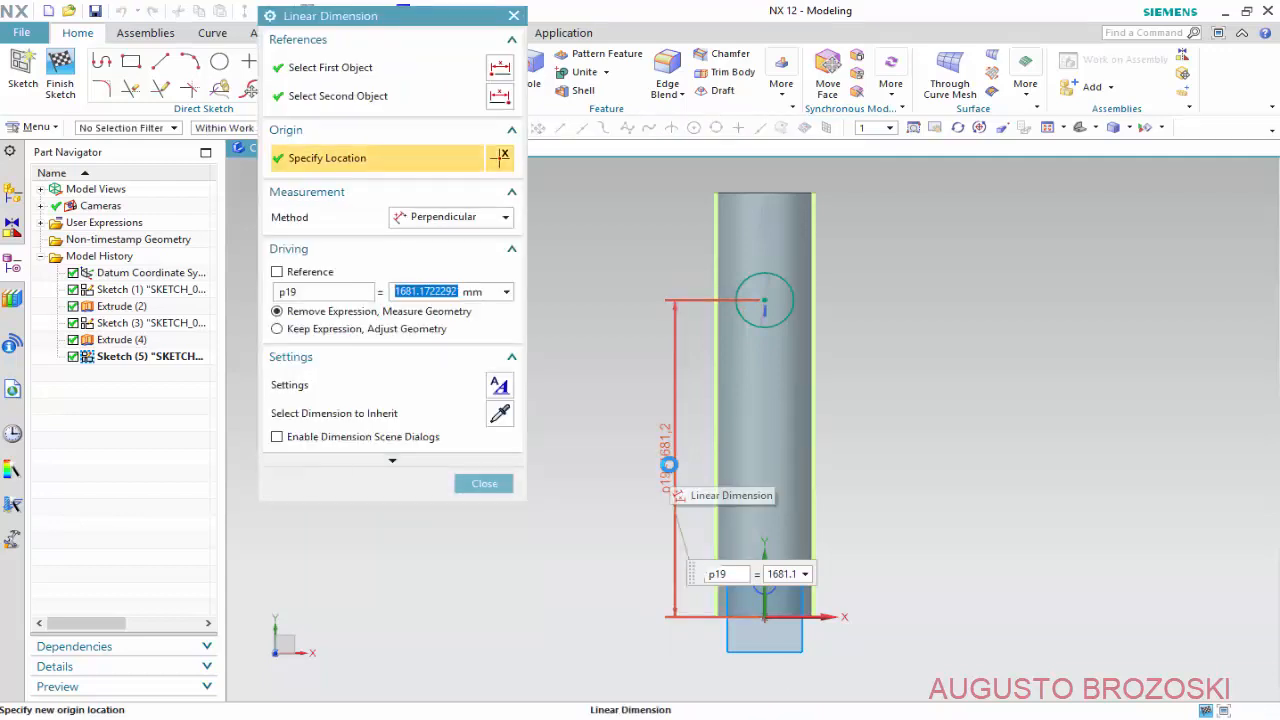
type("2049")
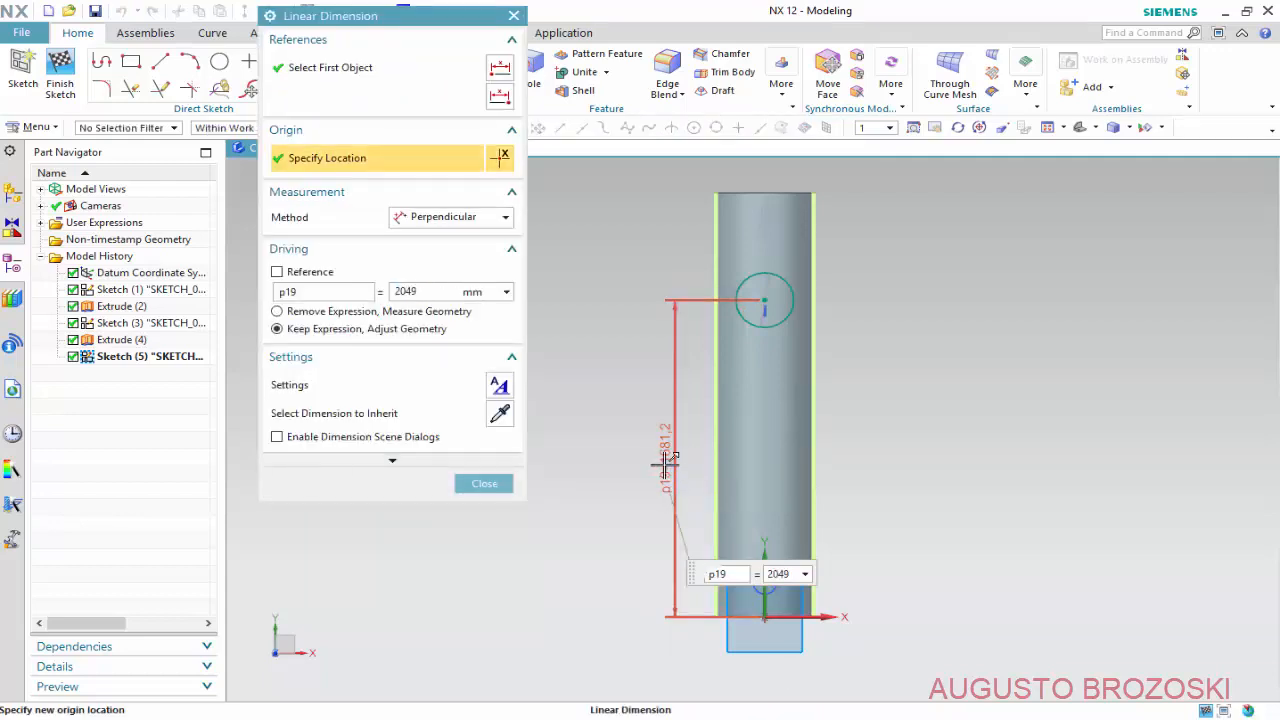
key("Return")
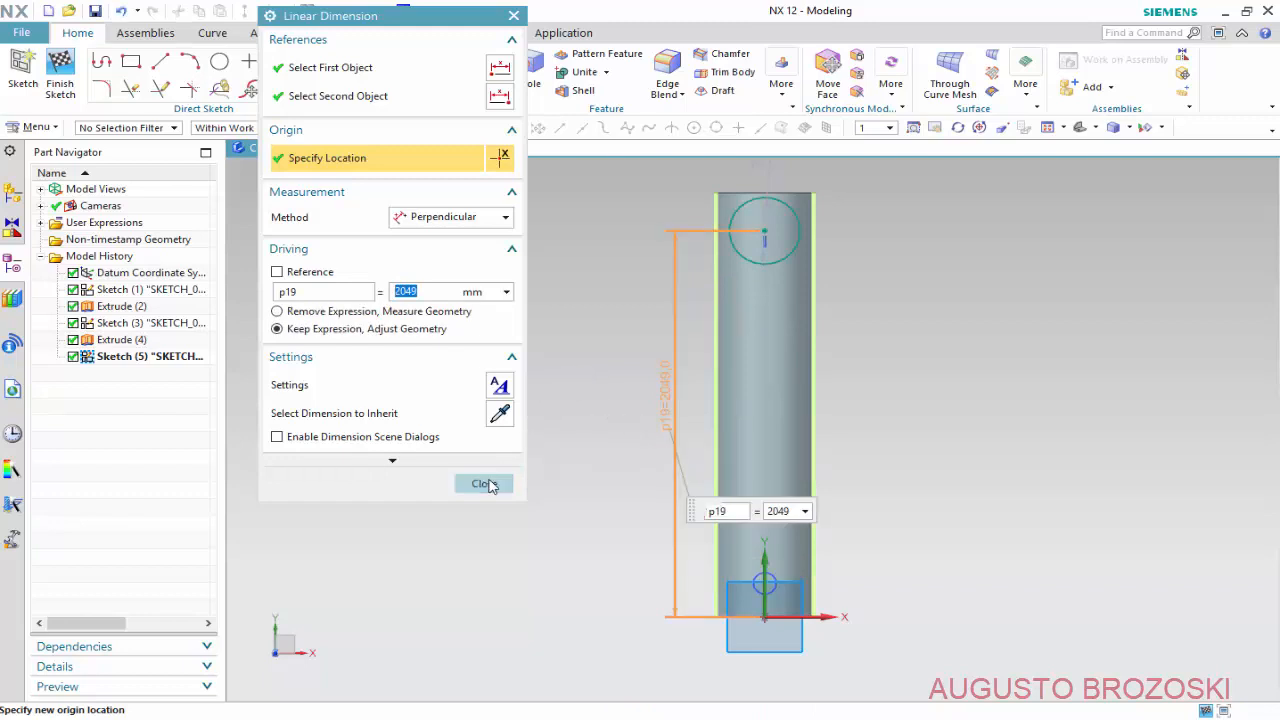
left_click(488, 483)
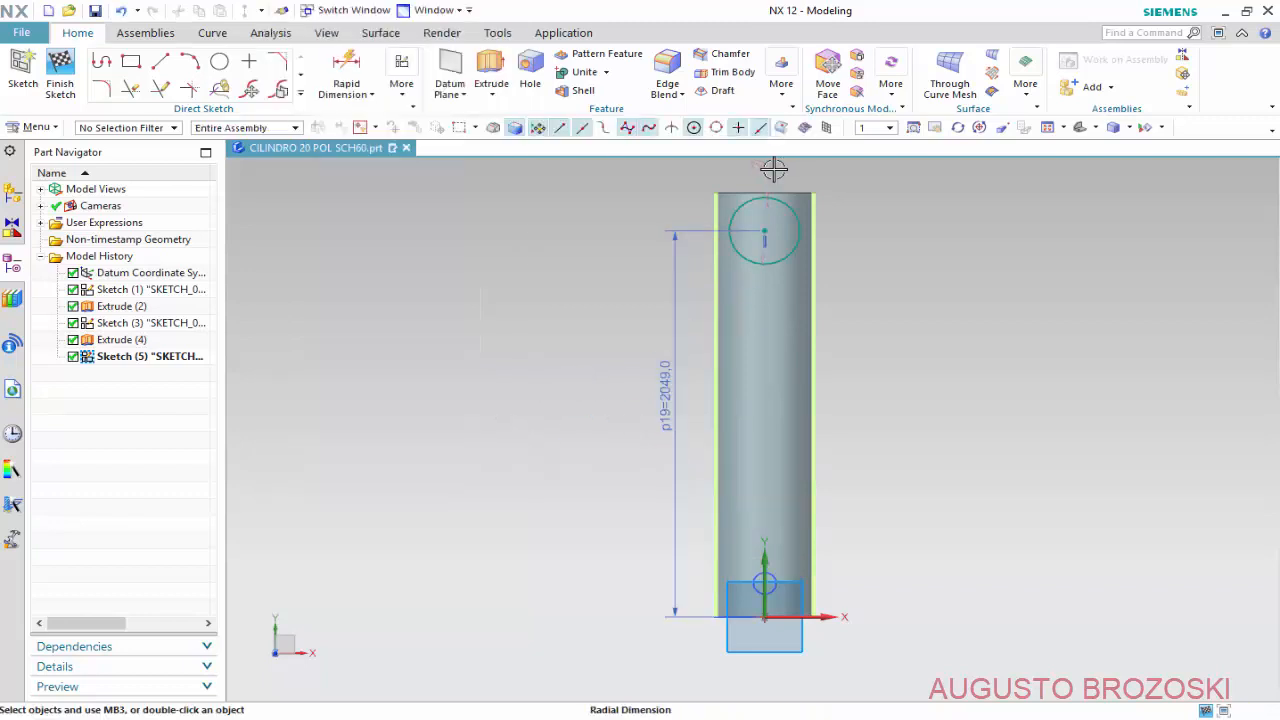
Set the circle's diameter to 114.5 mm and finish the sketch in the trimetric view.
double_click(861, 275)
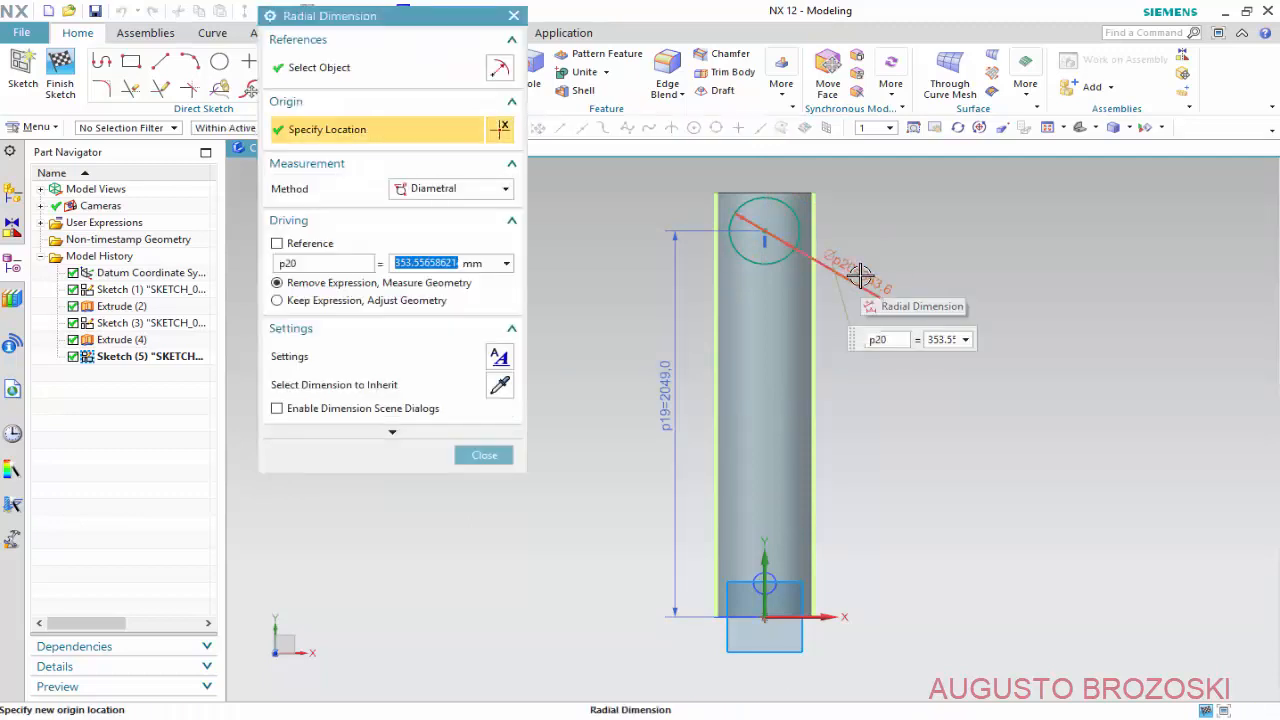
type("114.5")
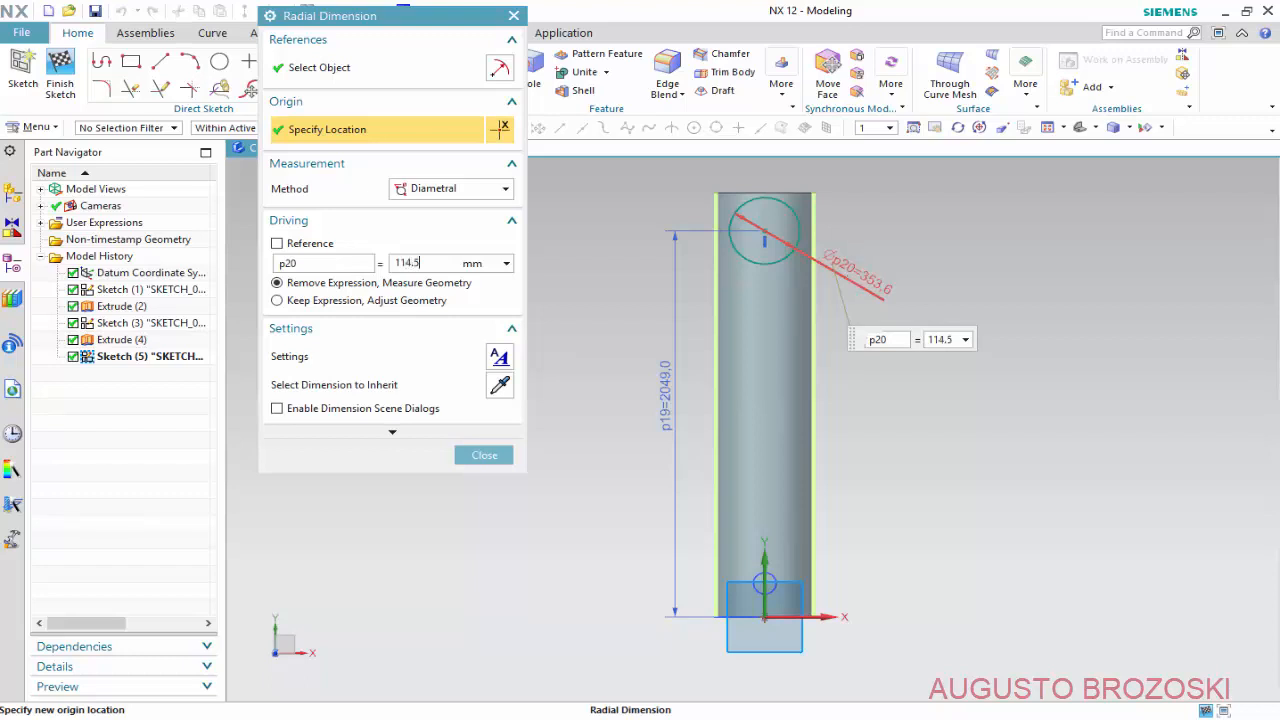
key("Return")
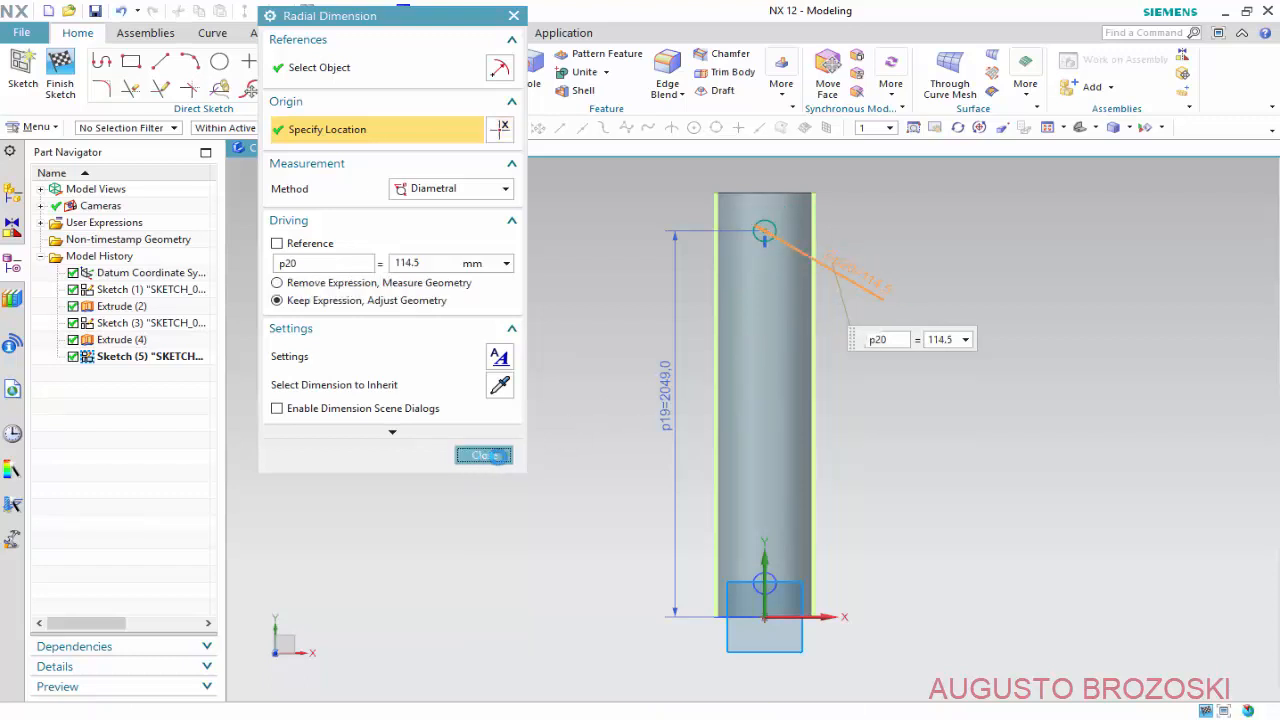
left_click(484, 456)
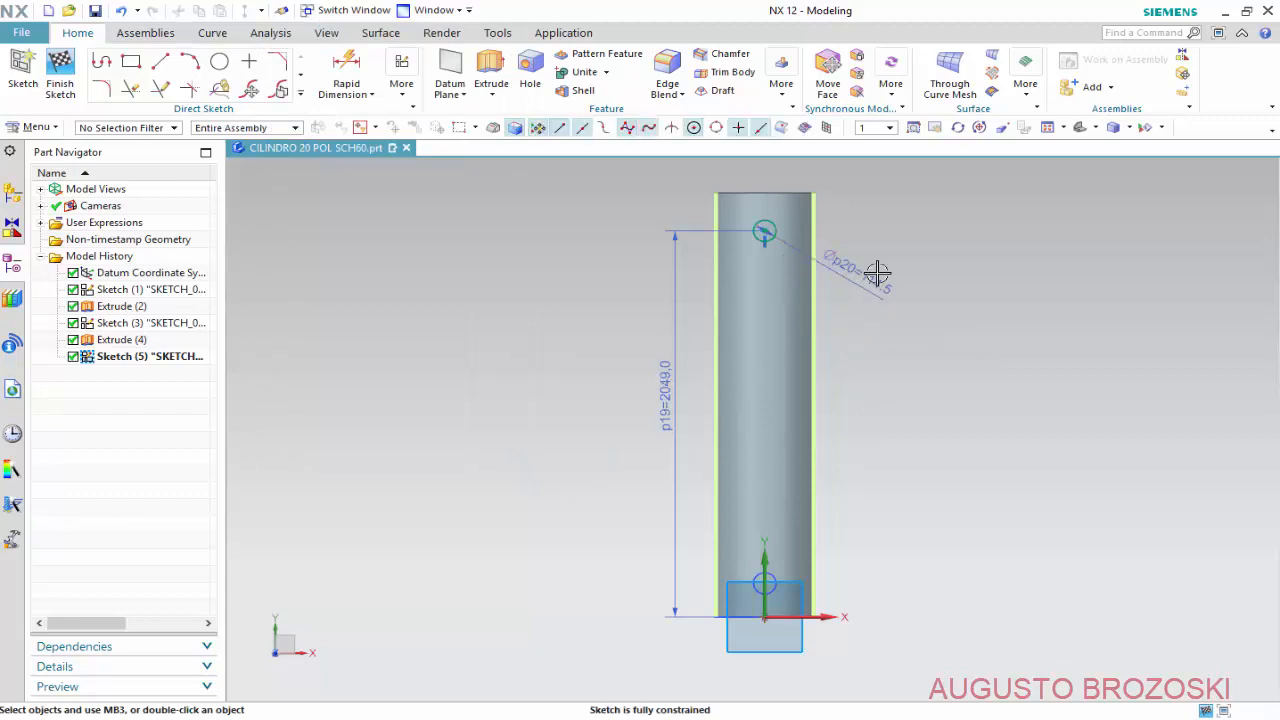
left_click(1079, 128)
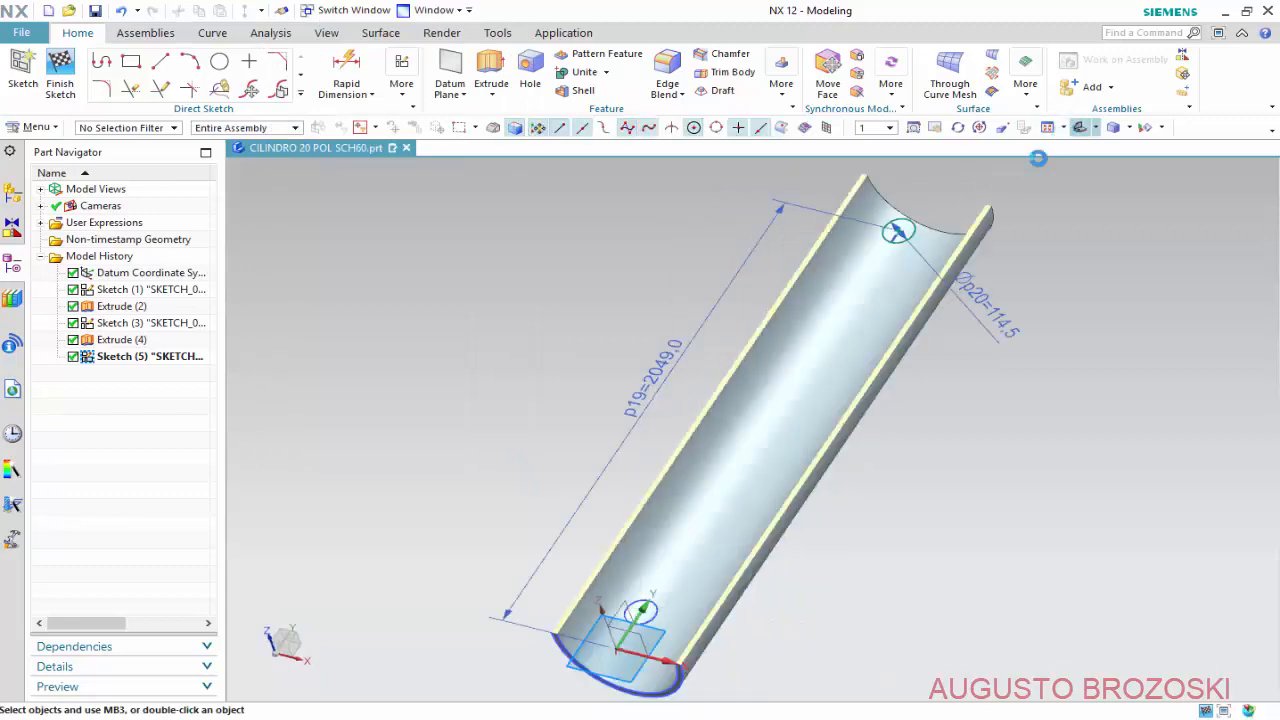
left_click(62, 78)
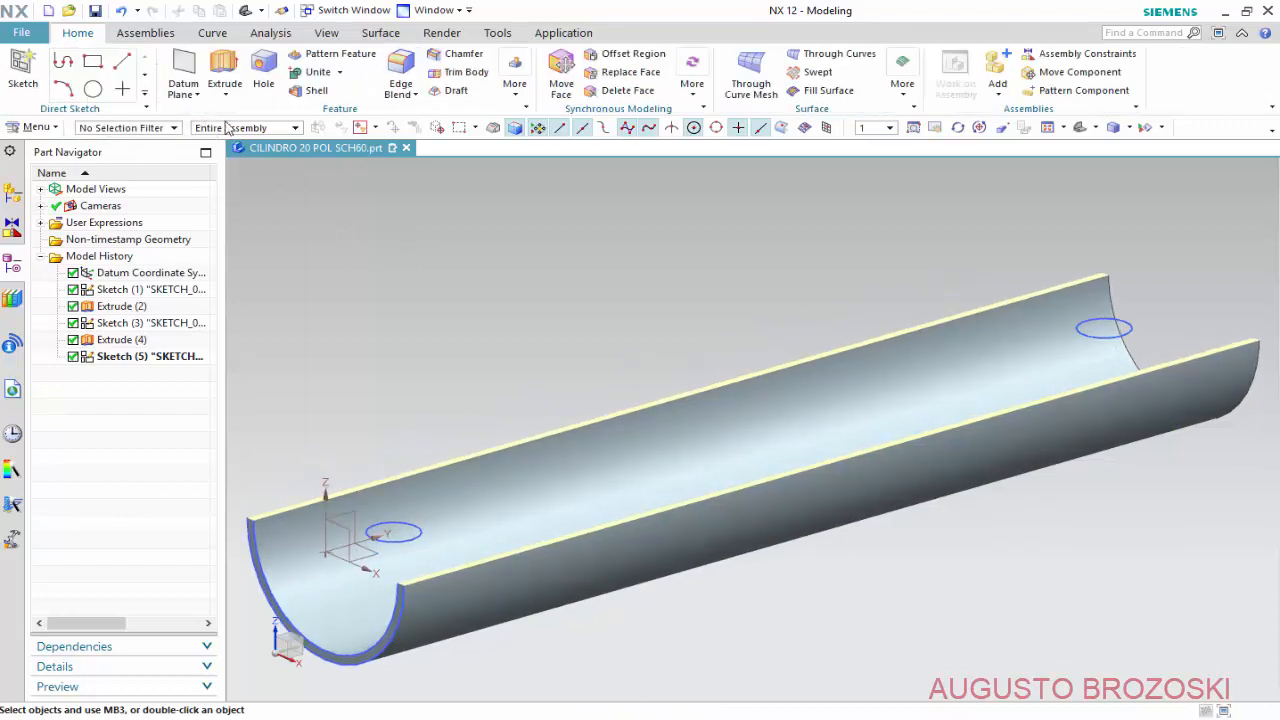
Extrude the 114.5 mm circle downwards from 0 mm until next and subtract it from the cylinder.
left_click(224, 70)
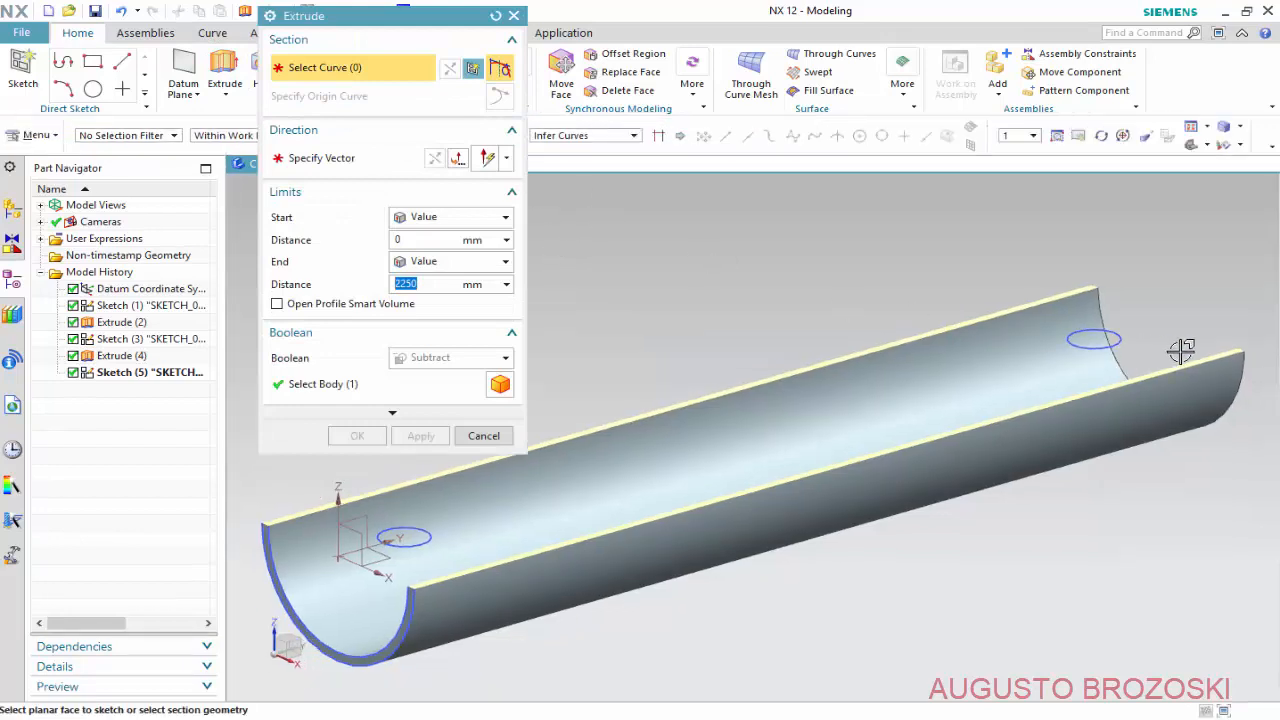
left_click(1110, 338)
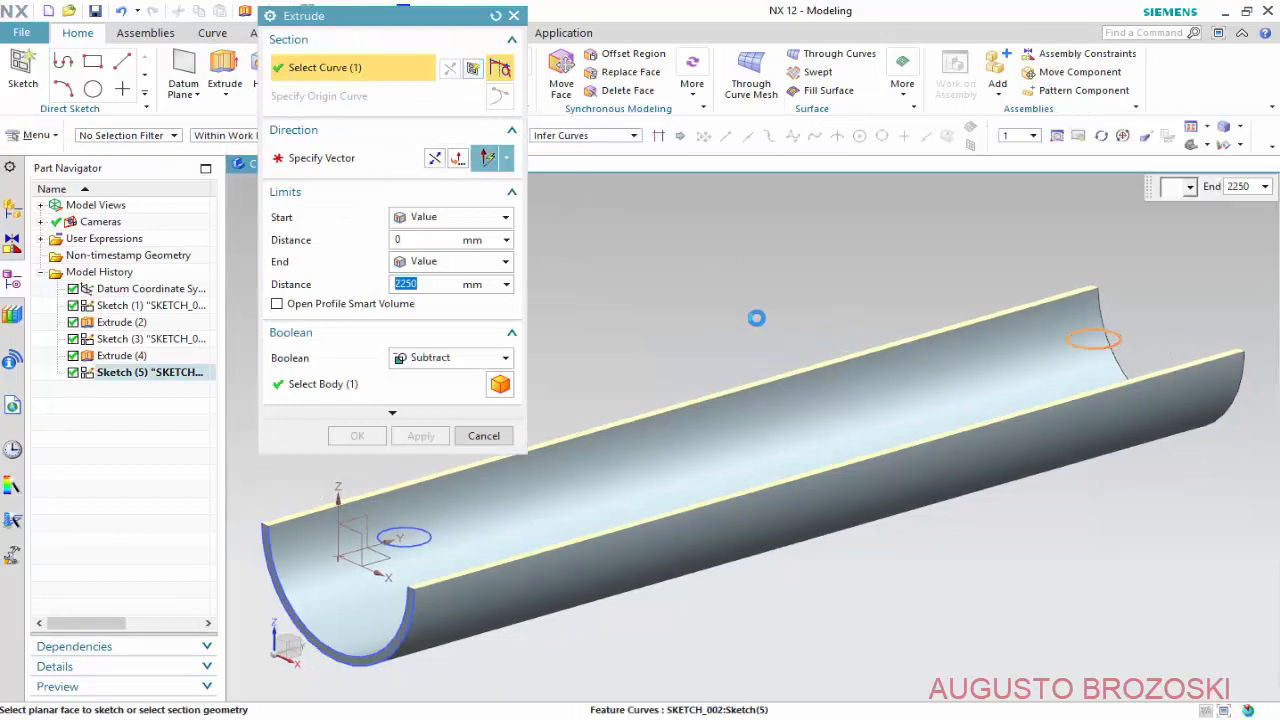
left_click(378, 162)
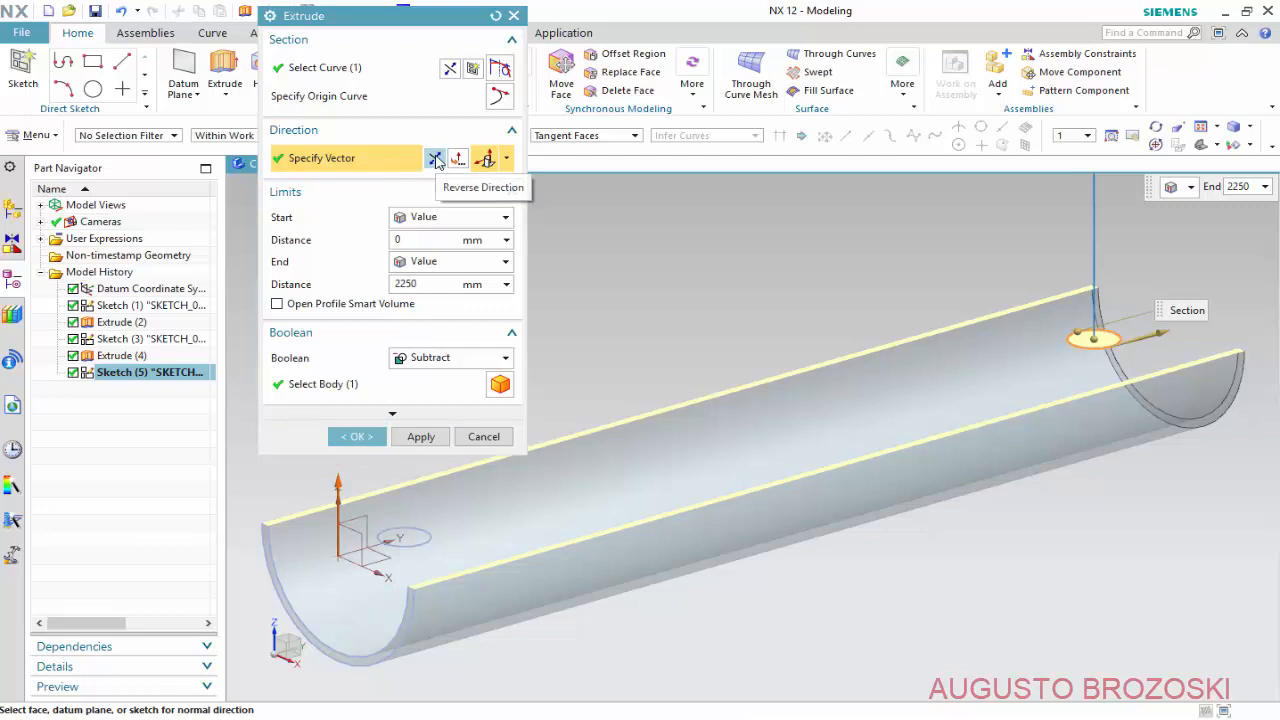
left_click(436, 162)
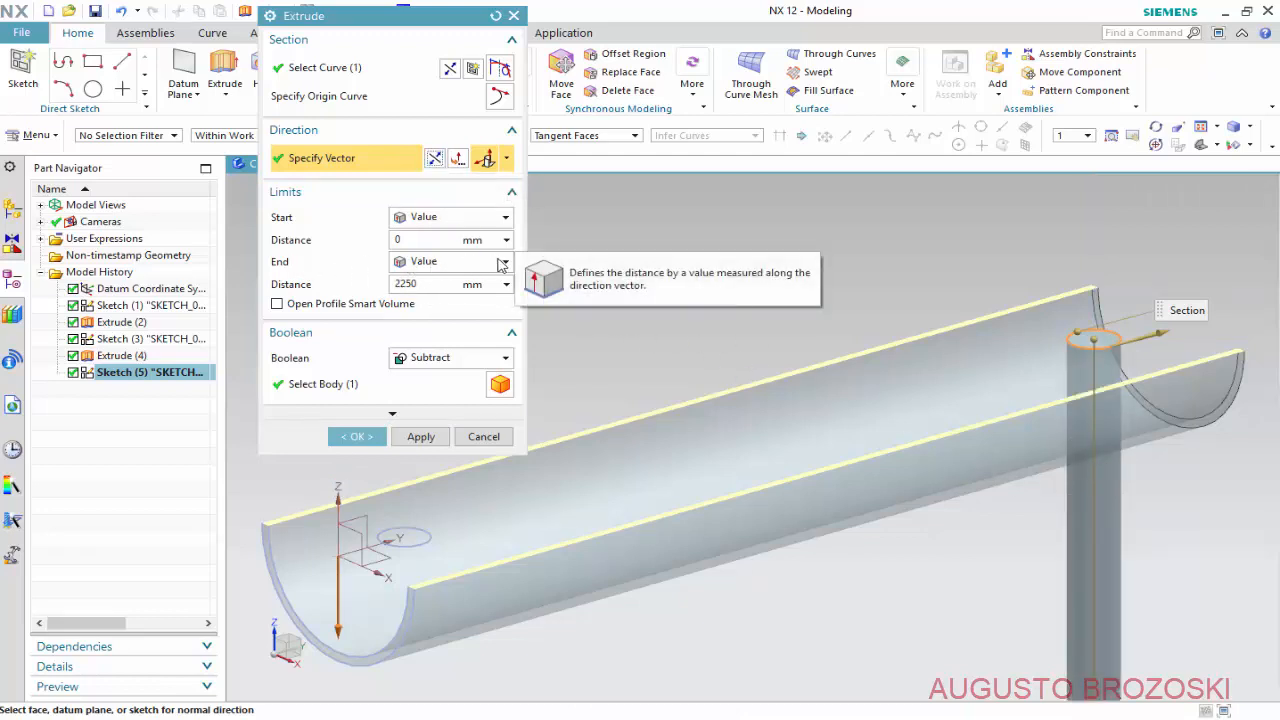
left_click(436, 262)
left_click(462, 318)
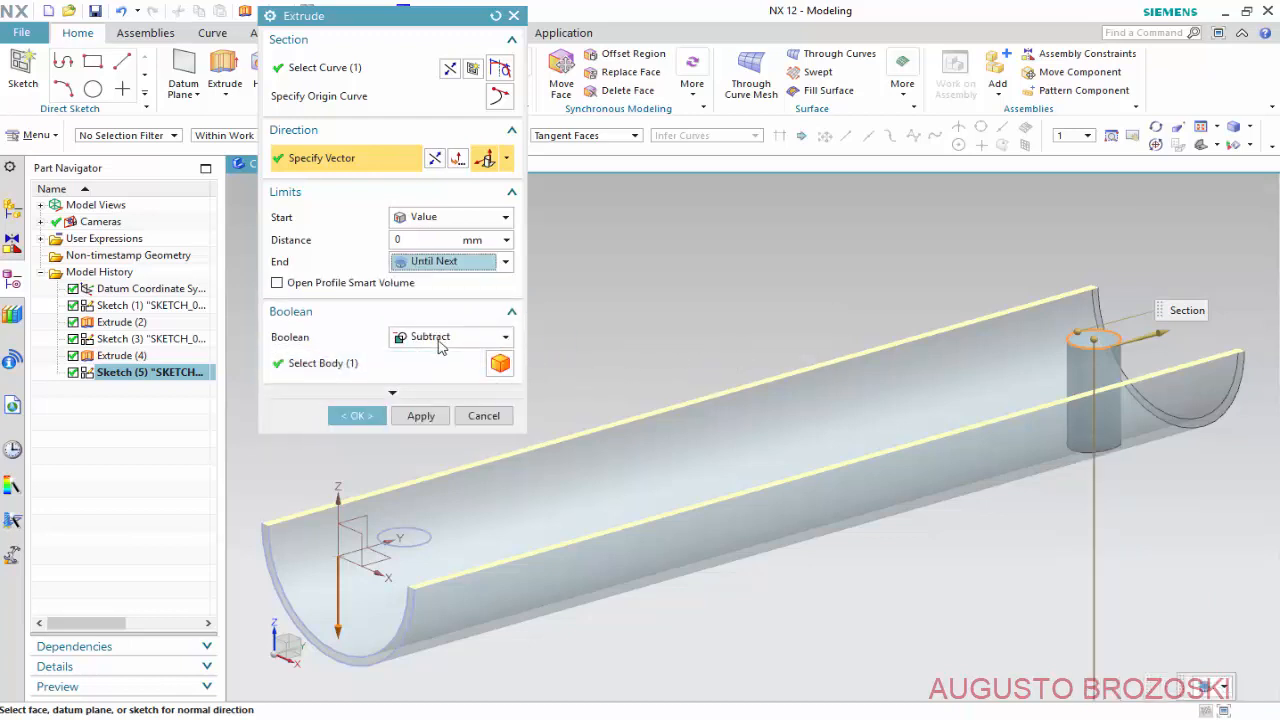
left_click(364, 366)
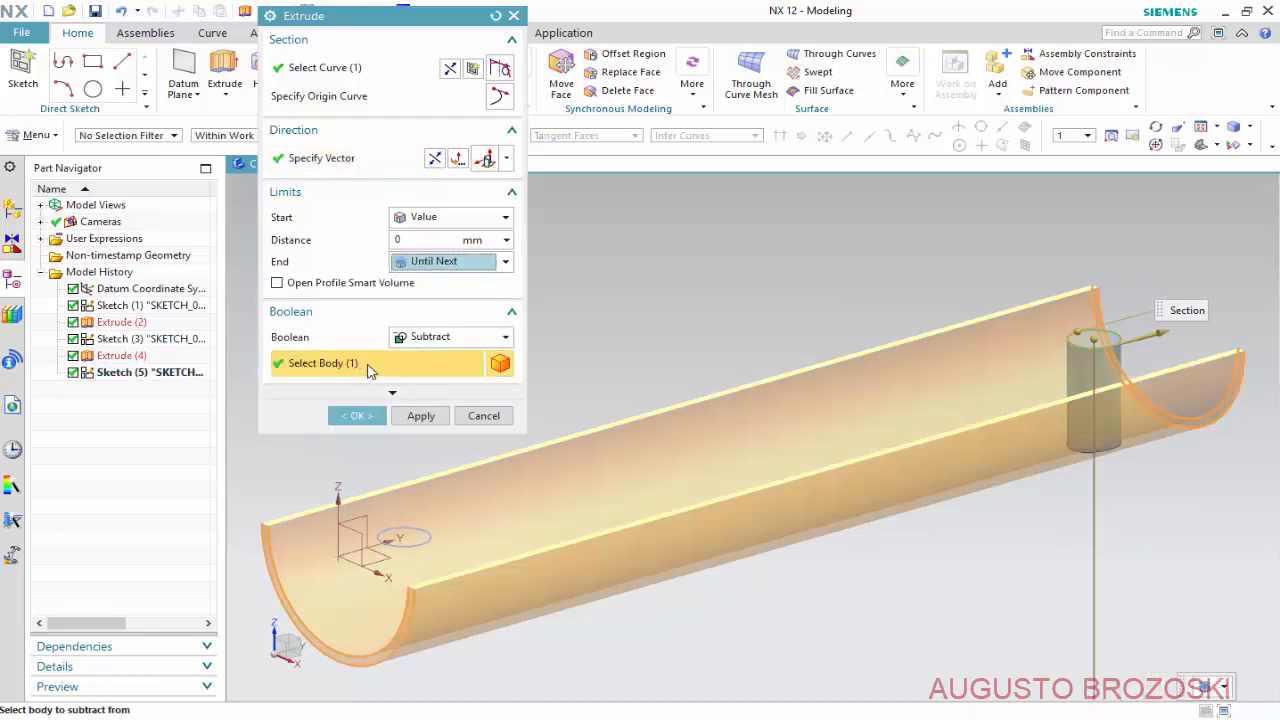
left_click(357, 416)
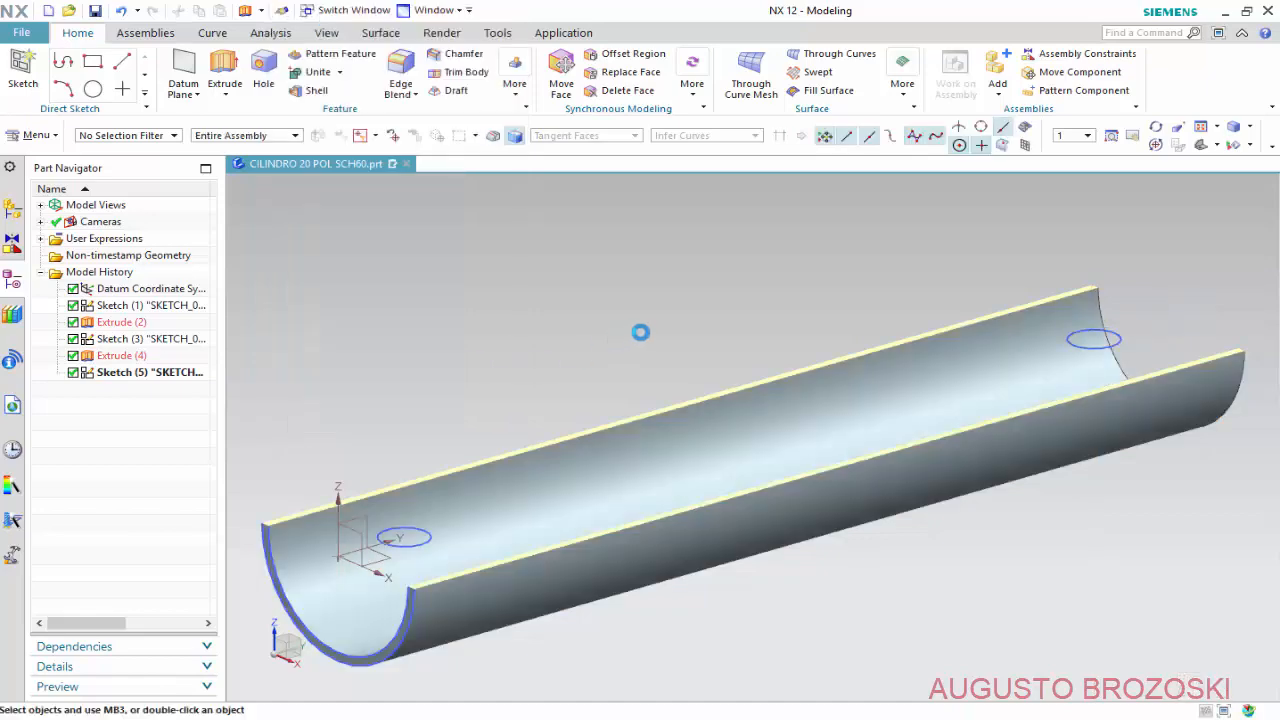
Inspect the new hole inside the cylinder and turn off the section clipping in the trimetric view.
scroll(720, 332, "down", 2)
middle_click_drag(729, 334, 891, 354)
scroll(920, 249, "up", 3)
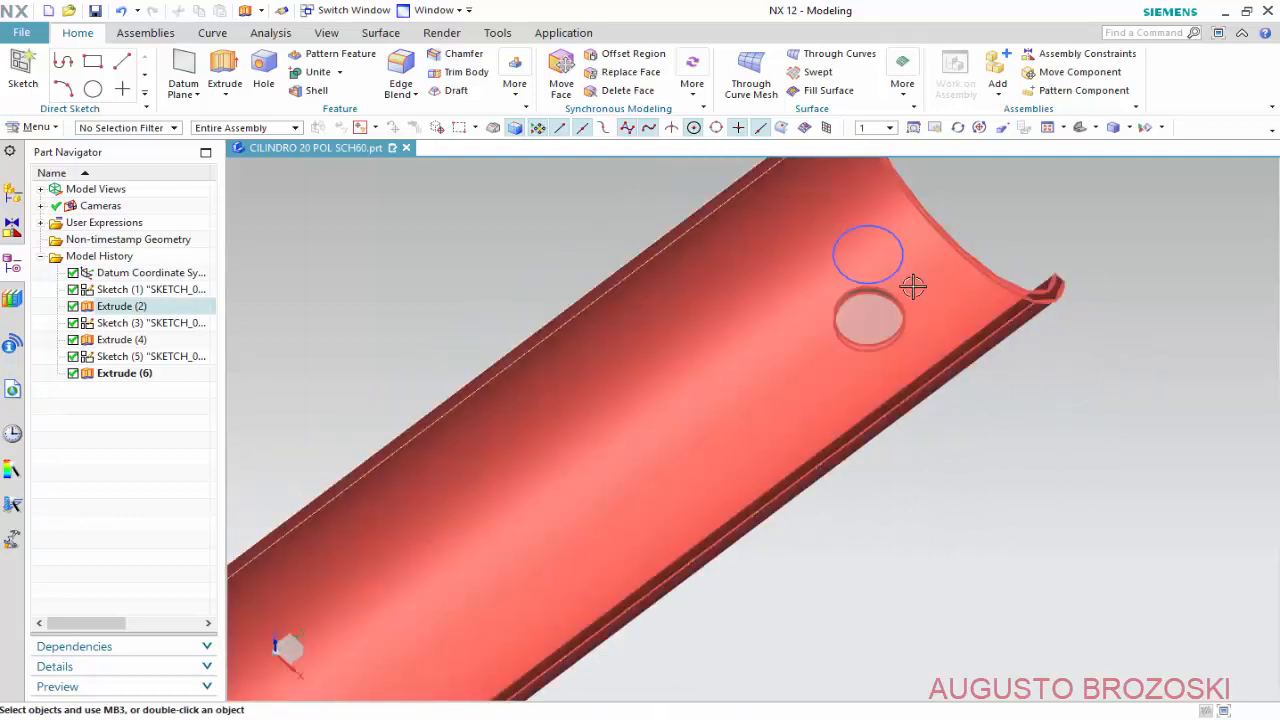
scroll(913, 287, "down", 3)
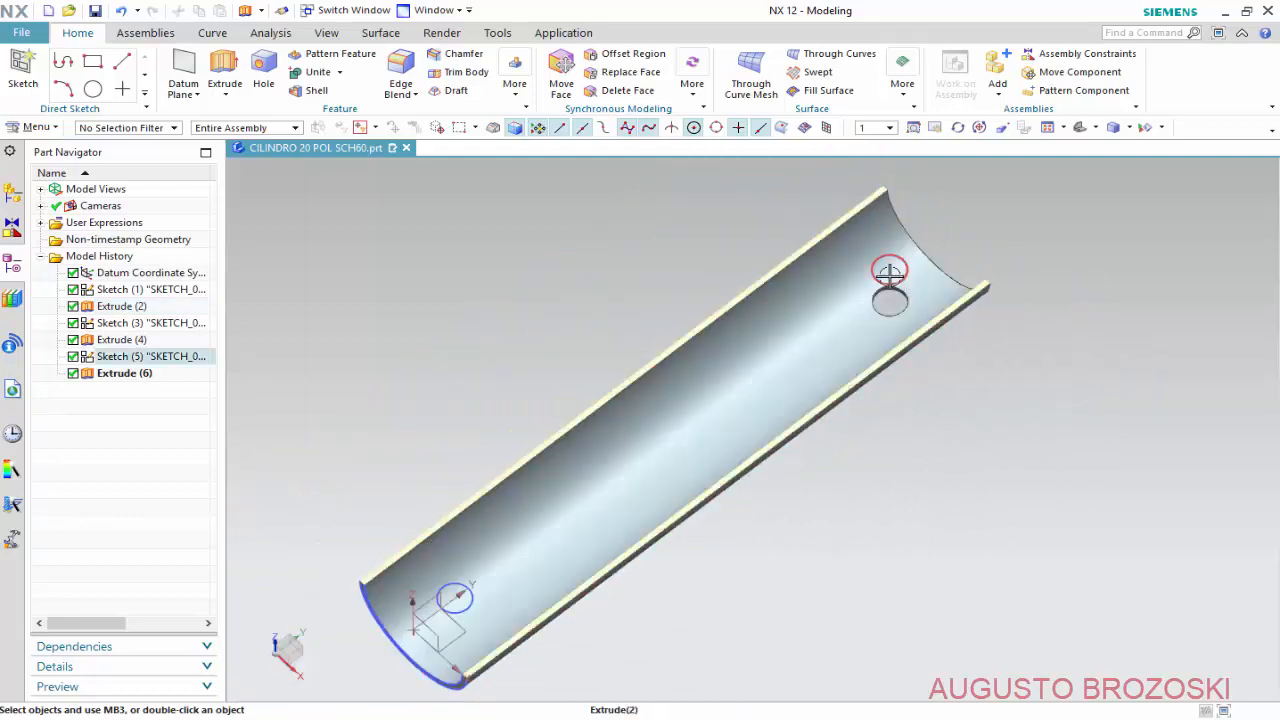
left_click(330, 33)
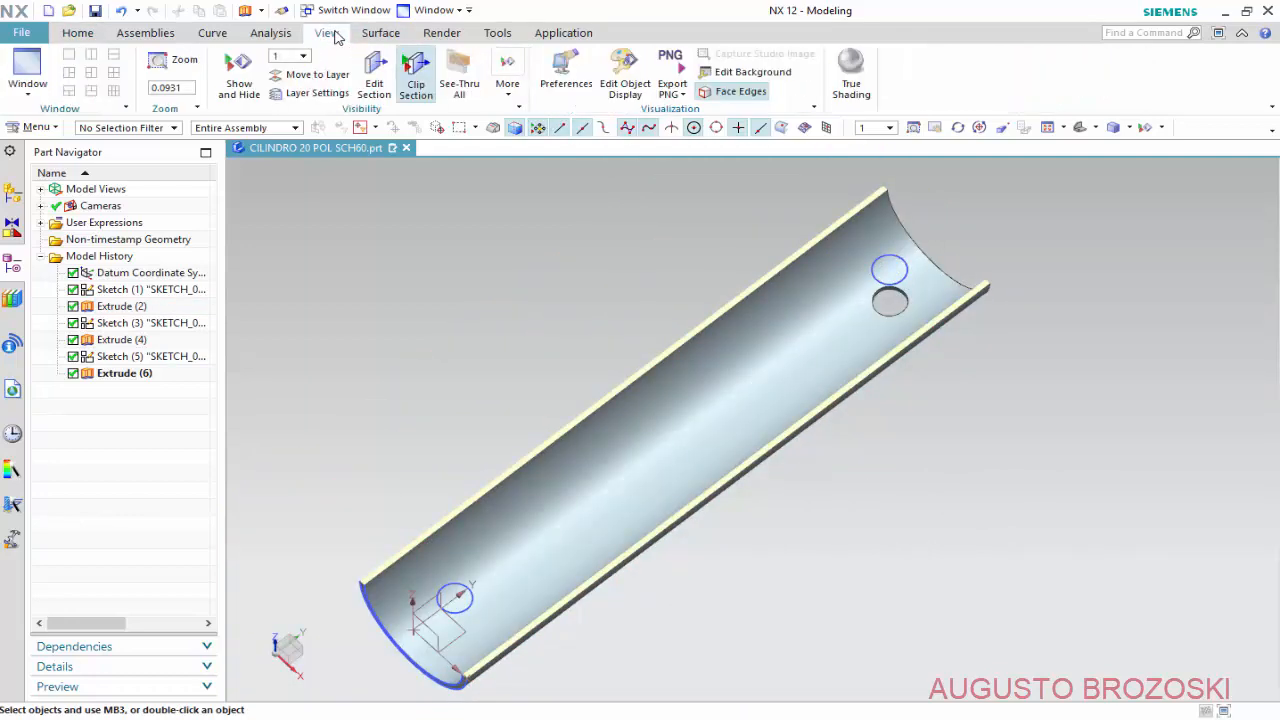
left_click(413, 76)
left_click(1079, 130)
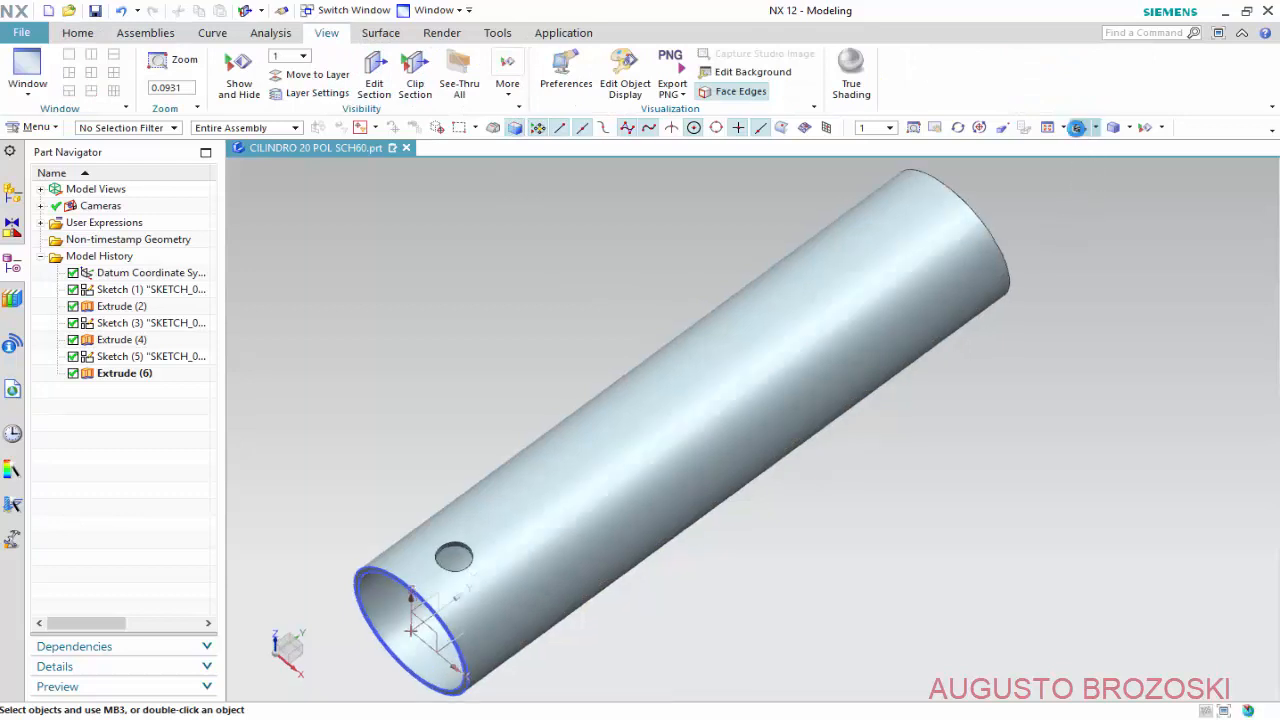
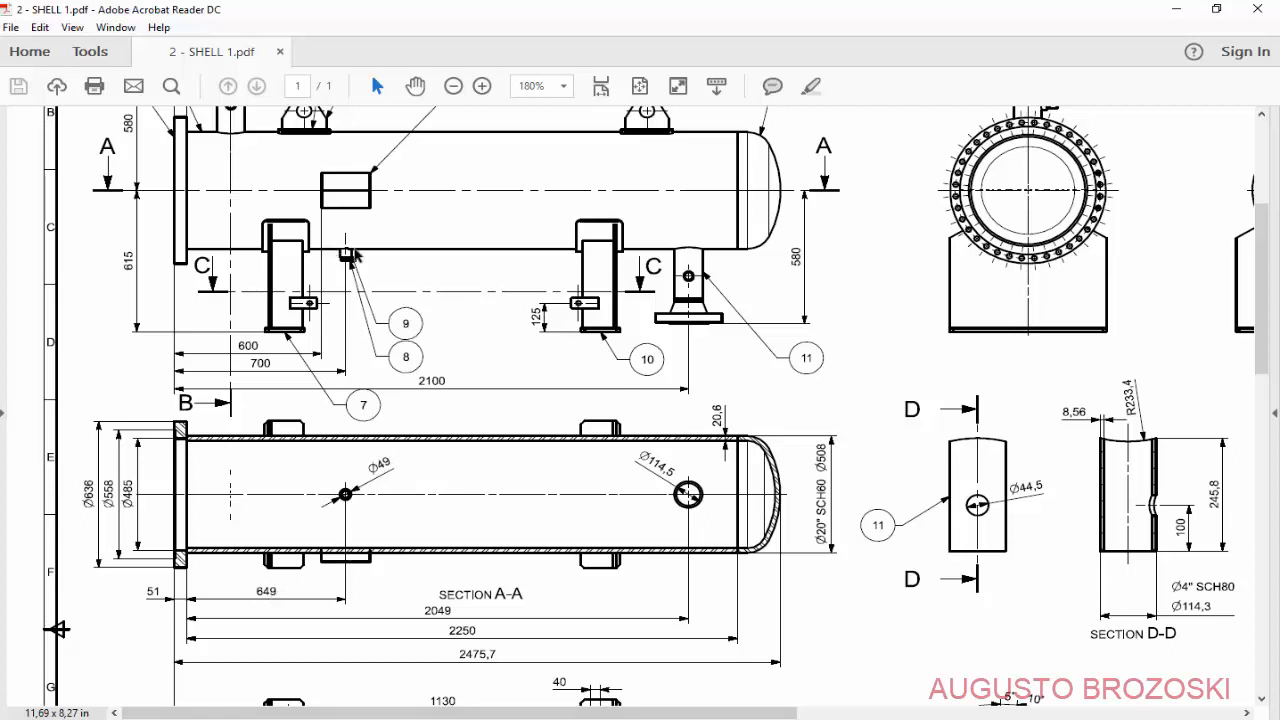
Switch from the shell drawing back to NX and start a sketch on the XY plane for the next hole.
left_click(1172, 12)
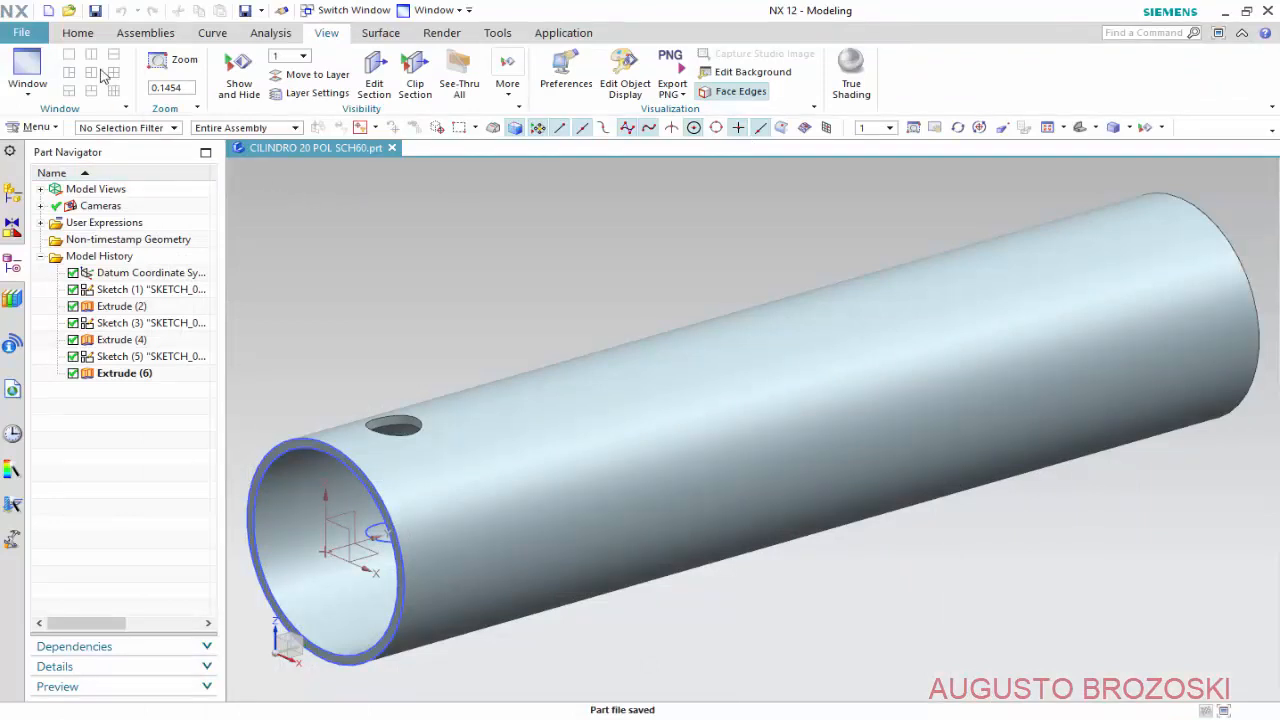
left_click(80, 33)
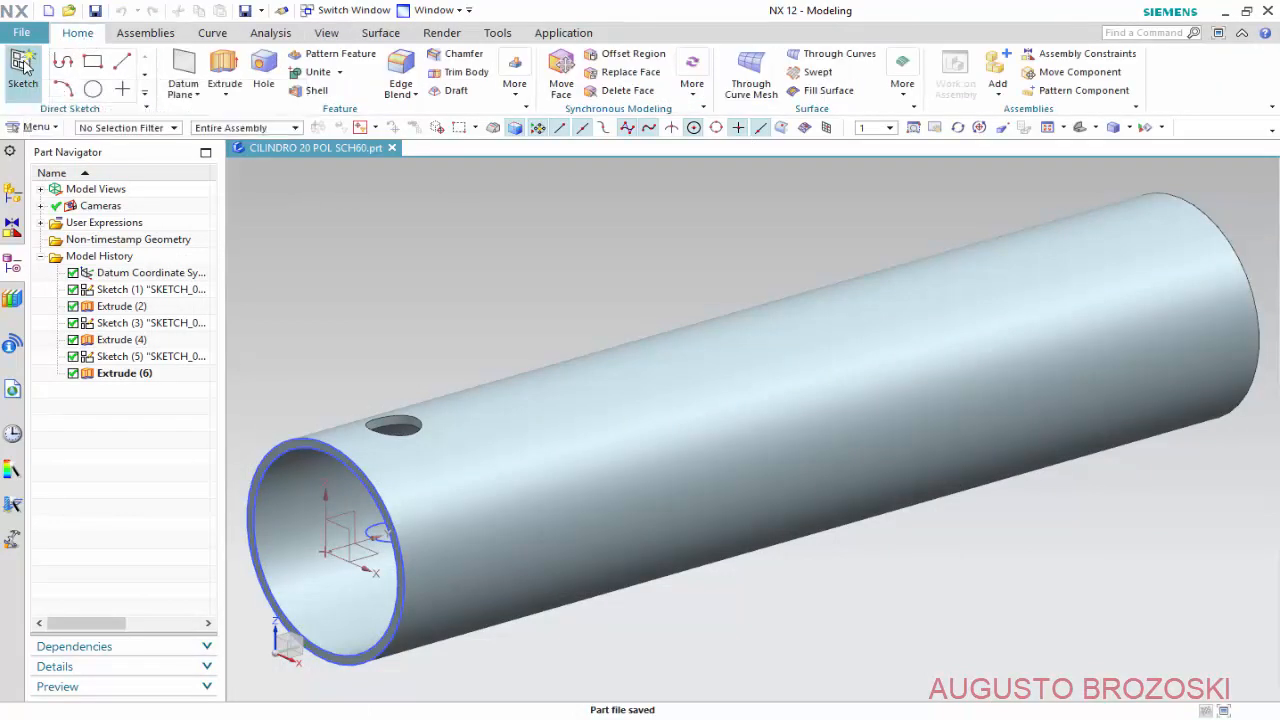
left_click(23, 66)
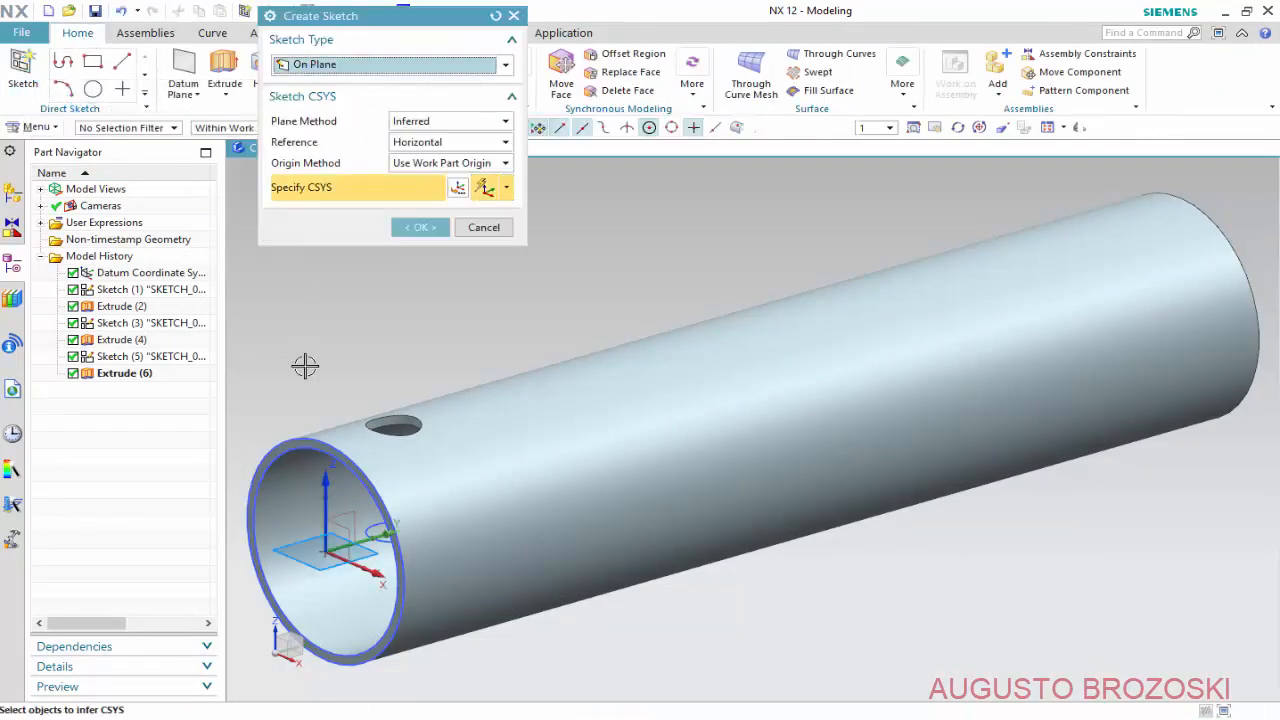
left_click(376, 558)
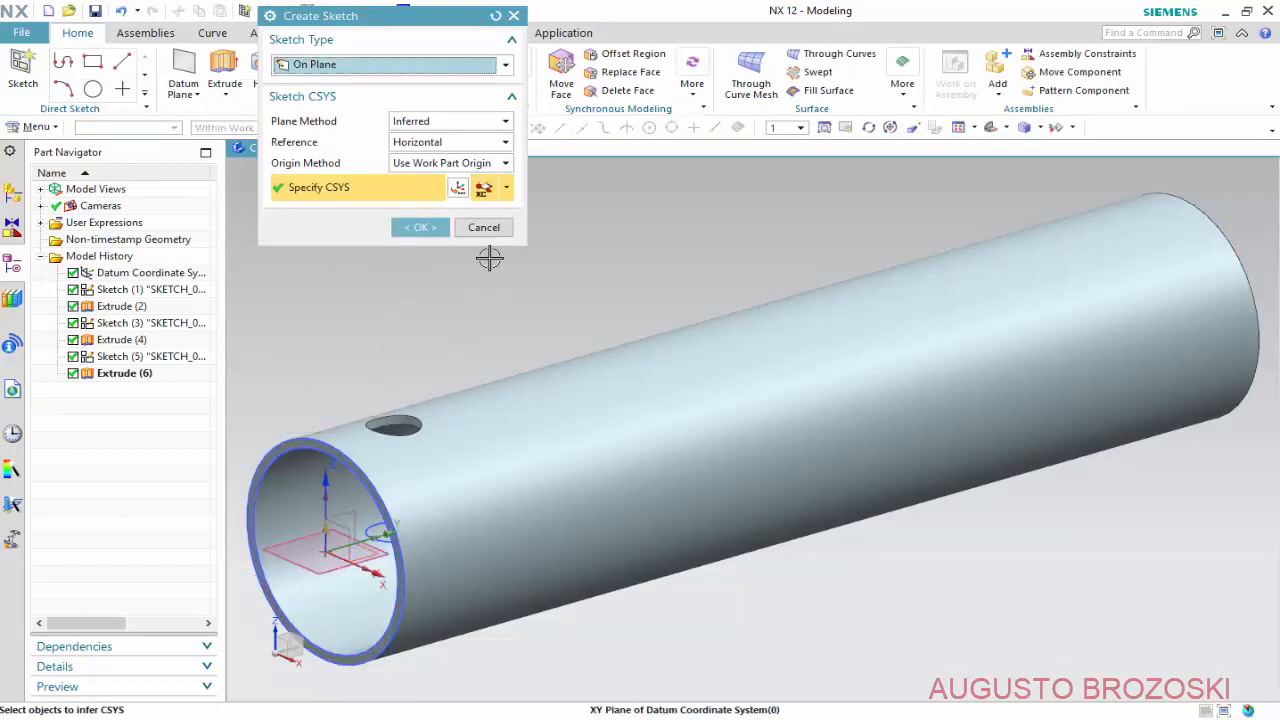
left_click(424, 228)
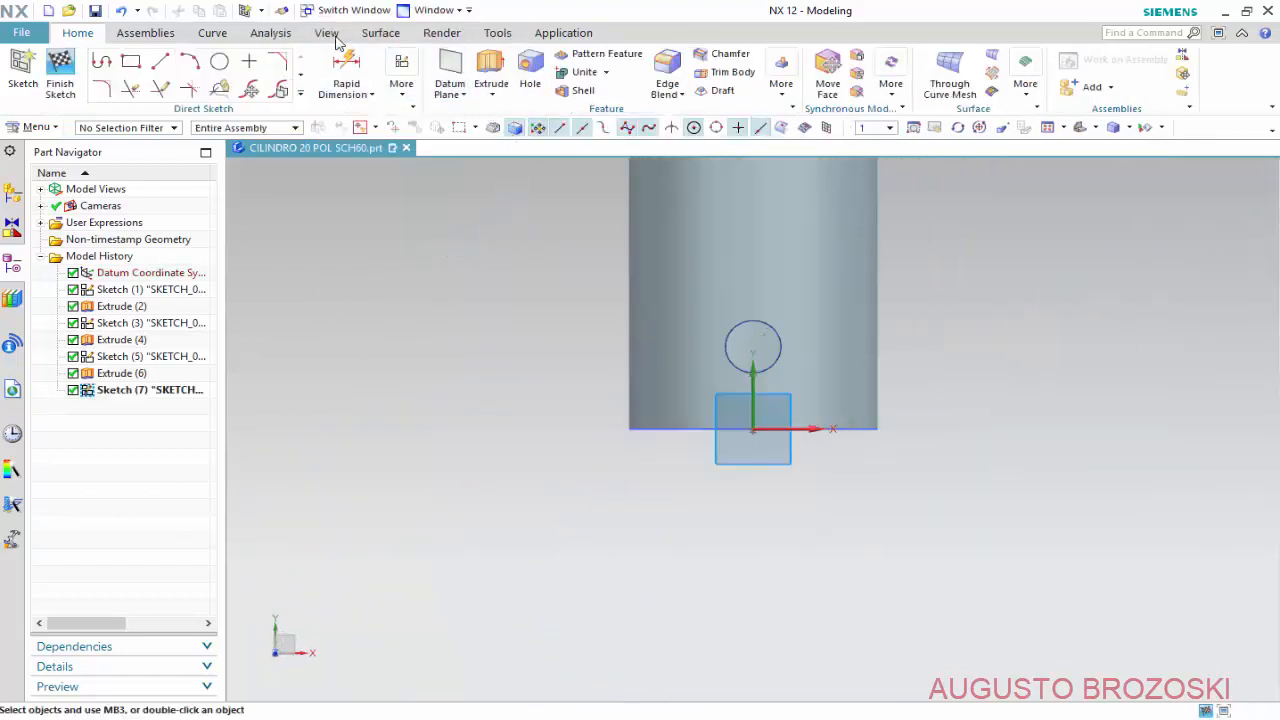
Section the view of the cylinder with one plane normal to Z at offset 0.
left_click(326, 33)
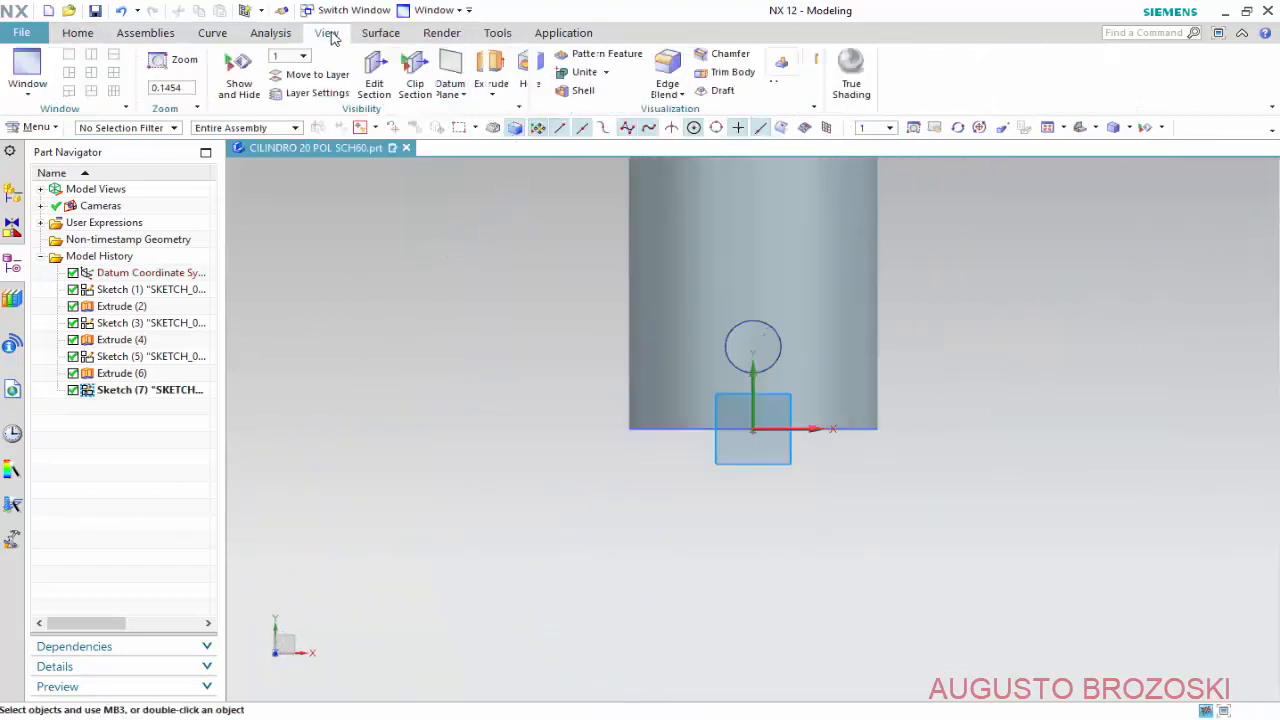
left_click(374, 80)
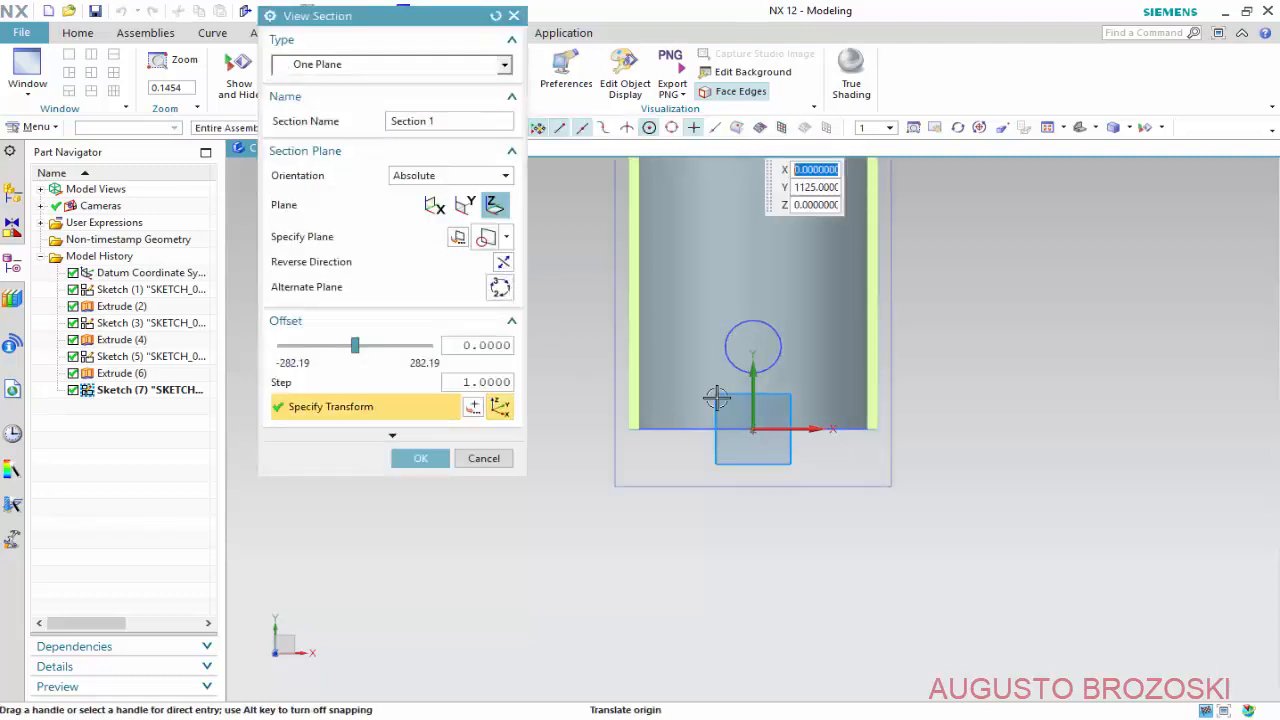
scroll(762, 374, "down", 2)
scroll(770, 373, "up", 2)
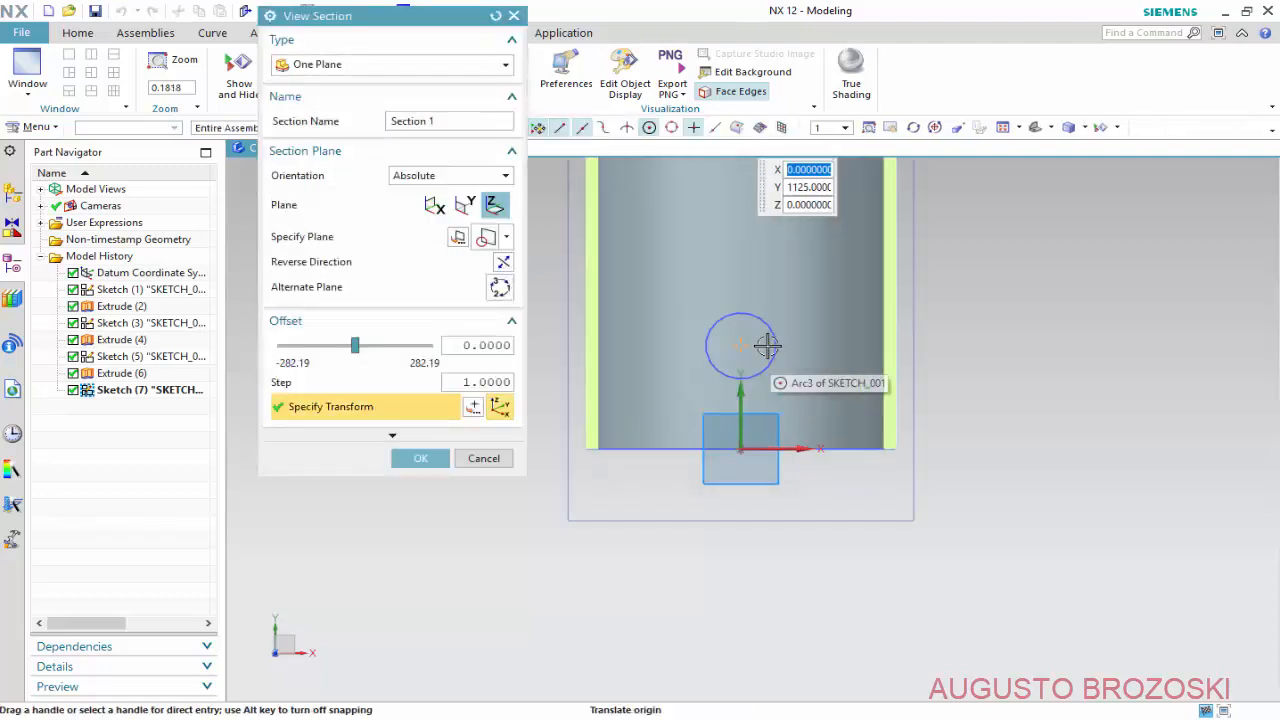
middle_click_drag(773, 287, 757, 480, "shift")
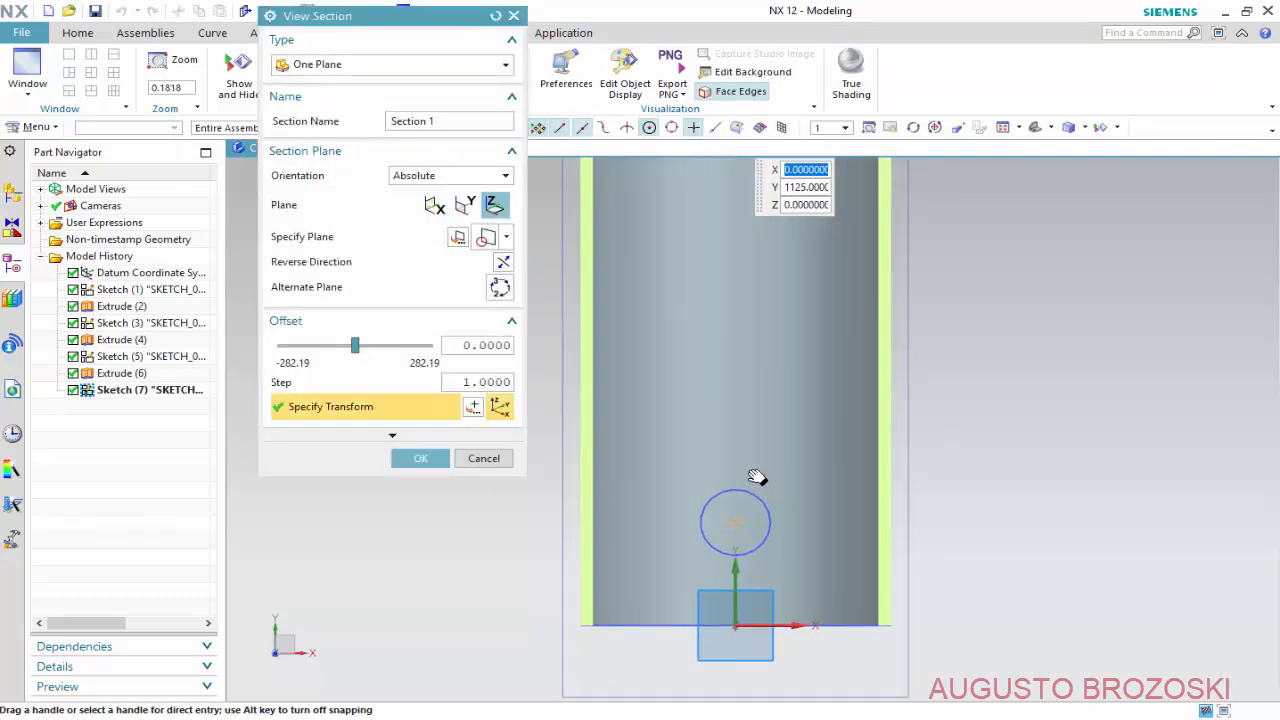
left_click(420, 459)
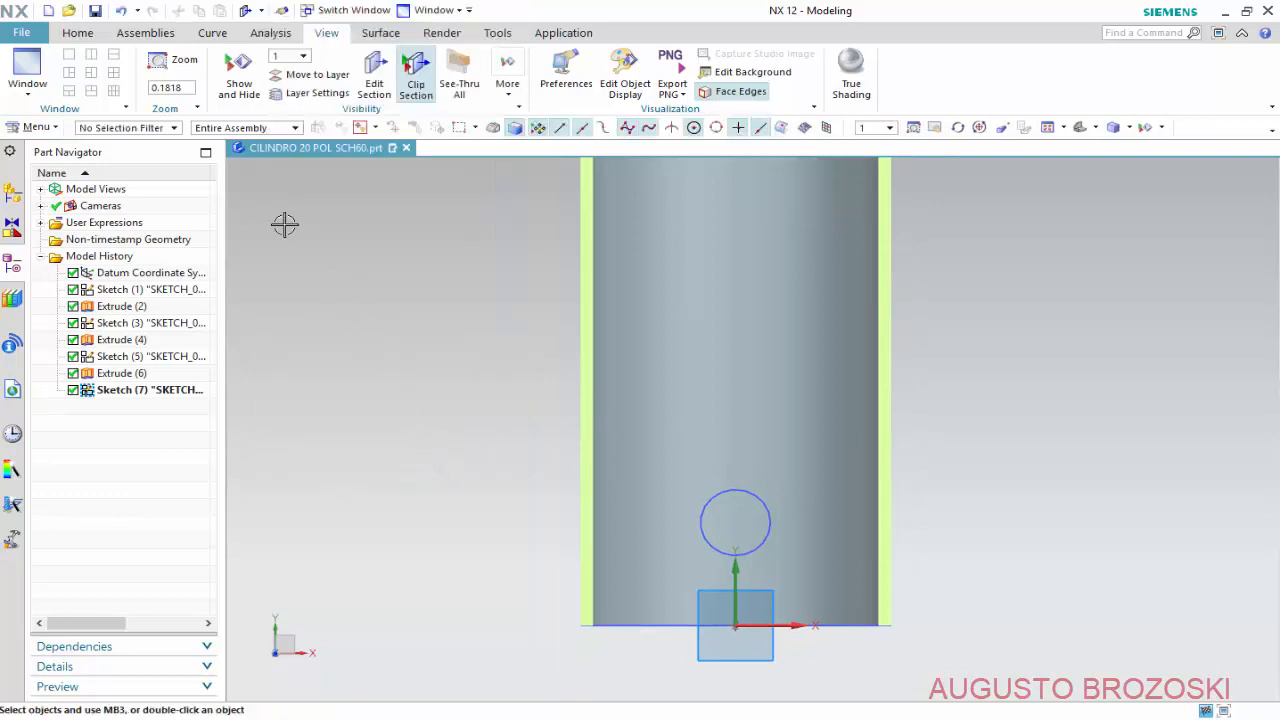
Sketch a circle about 81 mm in diameter inside the cylinder, above the existing circle near the origin.
left_click(78, 33)
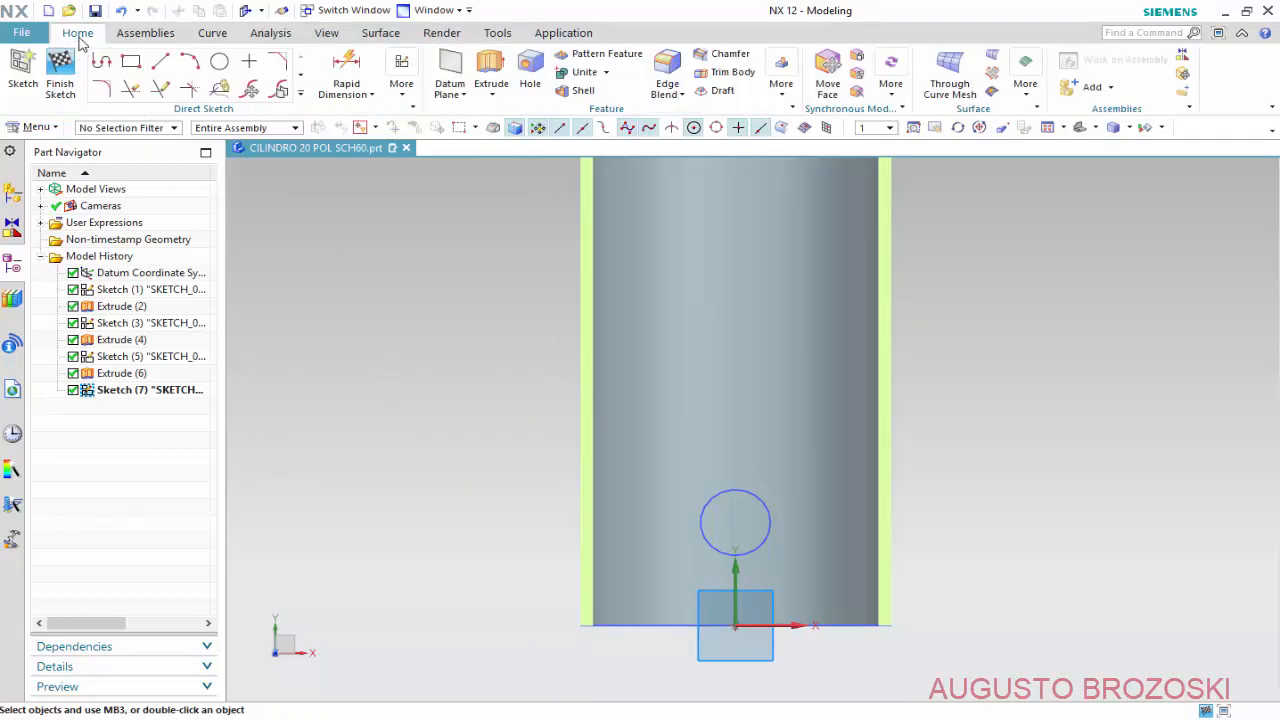
left_click(219, 63)
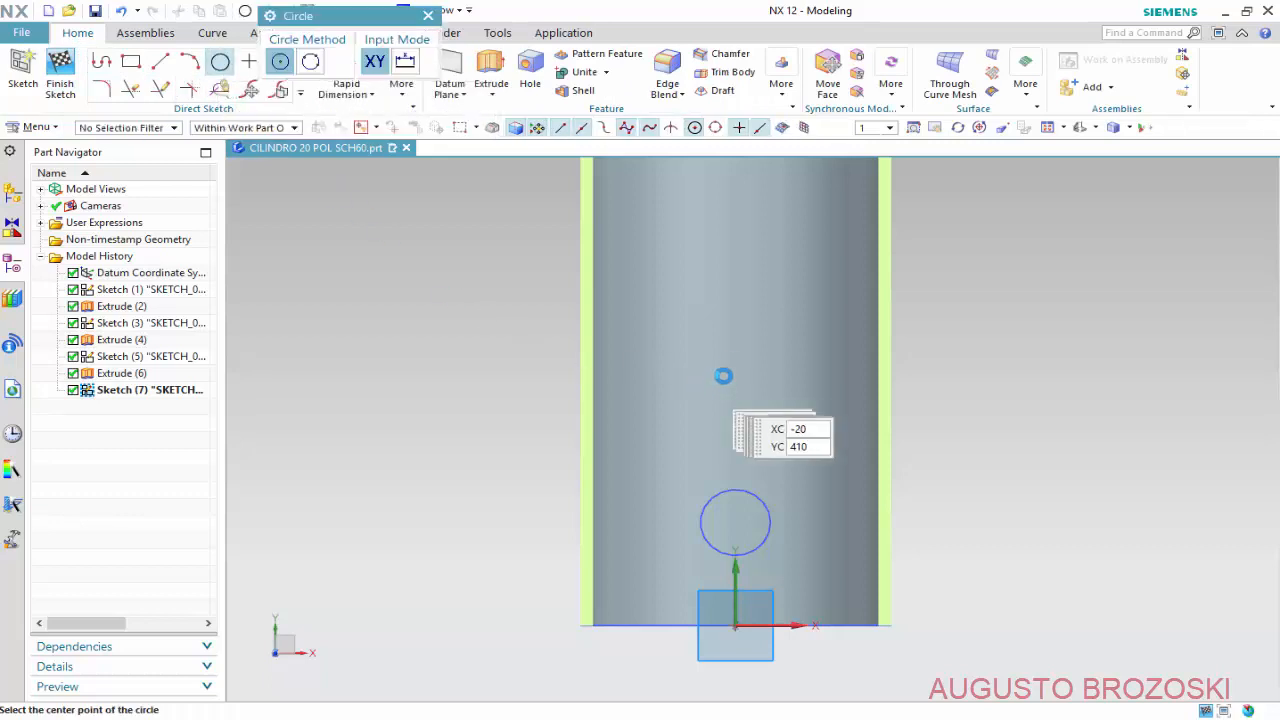
left_click(740, 287)
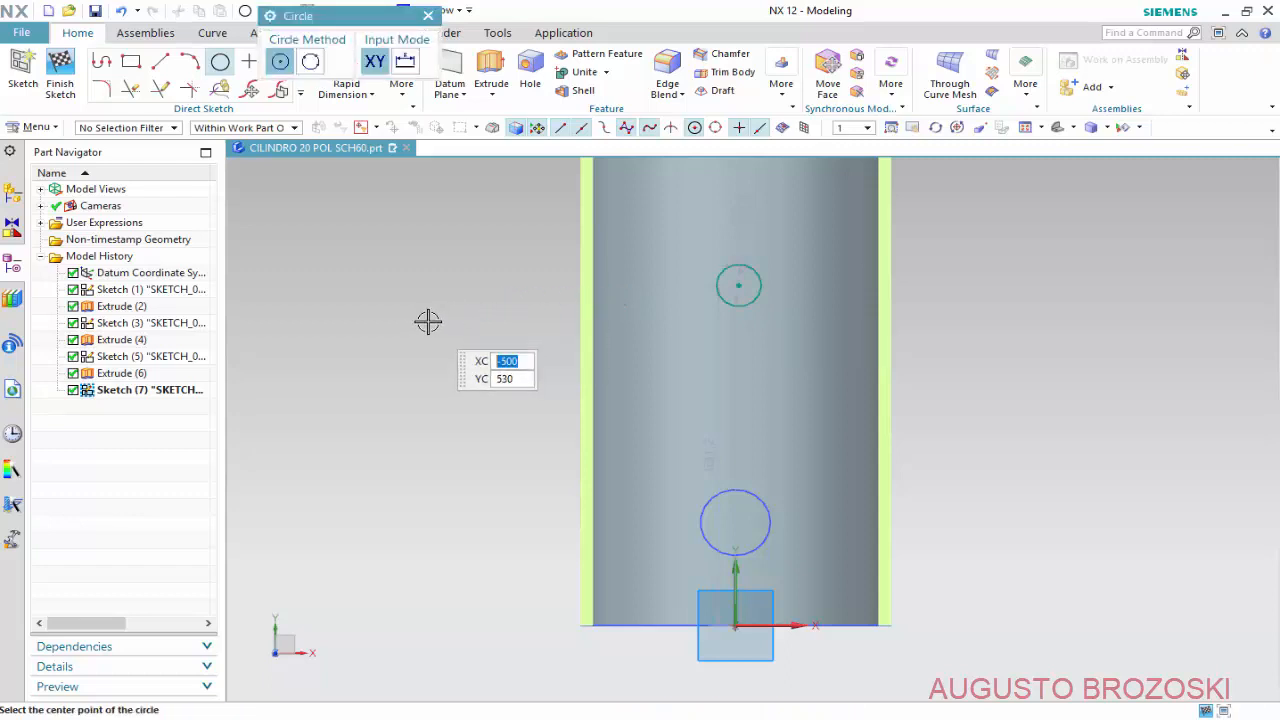
key("Escape")
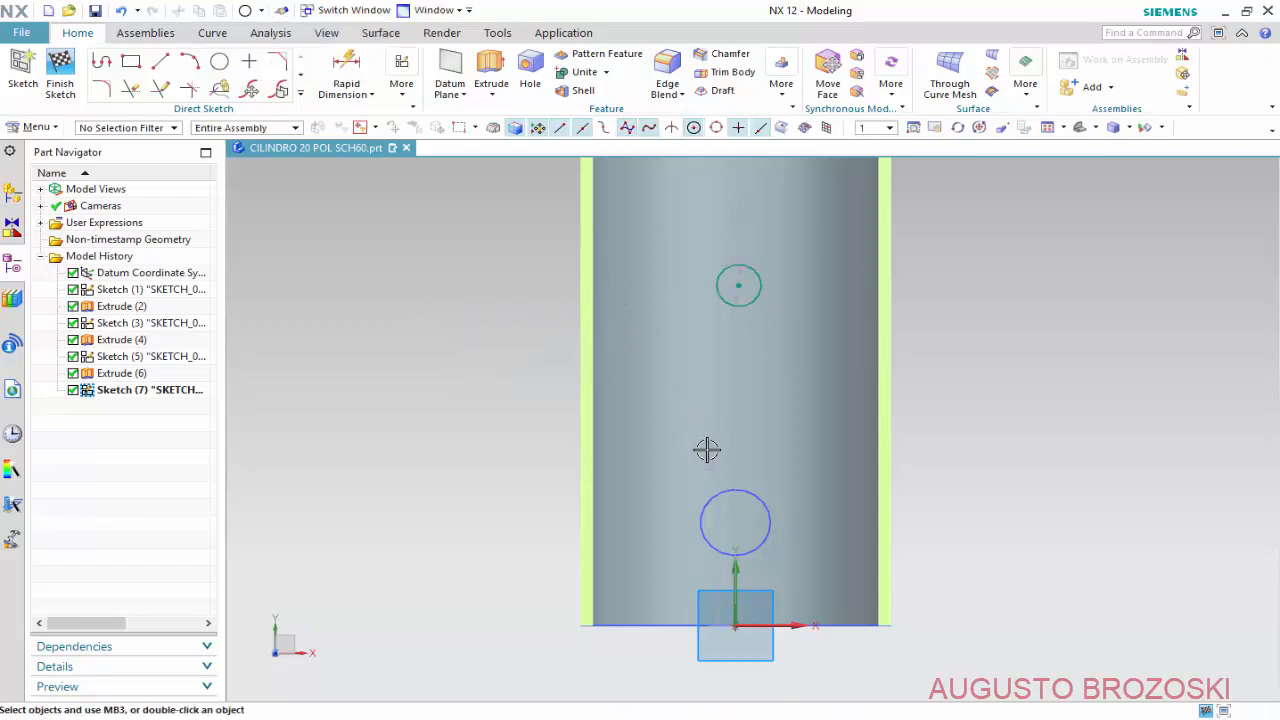
Set the new circle's center distance from the cylinder's end to 649 mm and its diameter to 49 mm.
left_click_drag(595, 471, 497, 471)
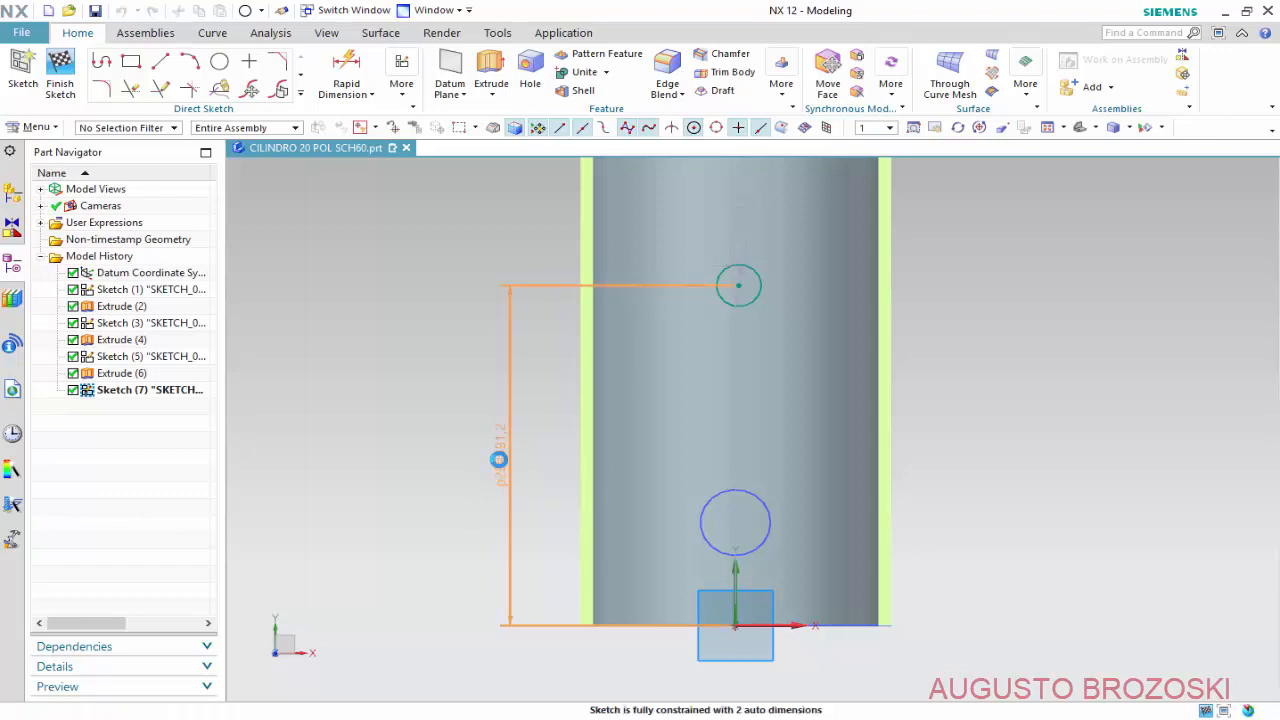
double_click(498, 459)
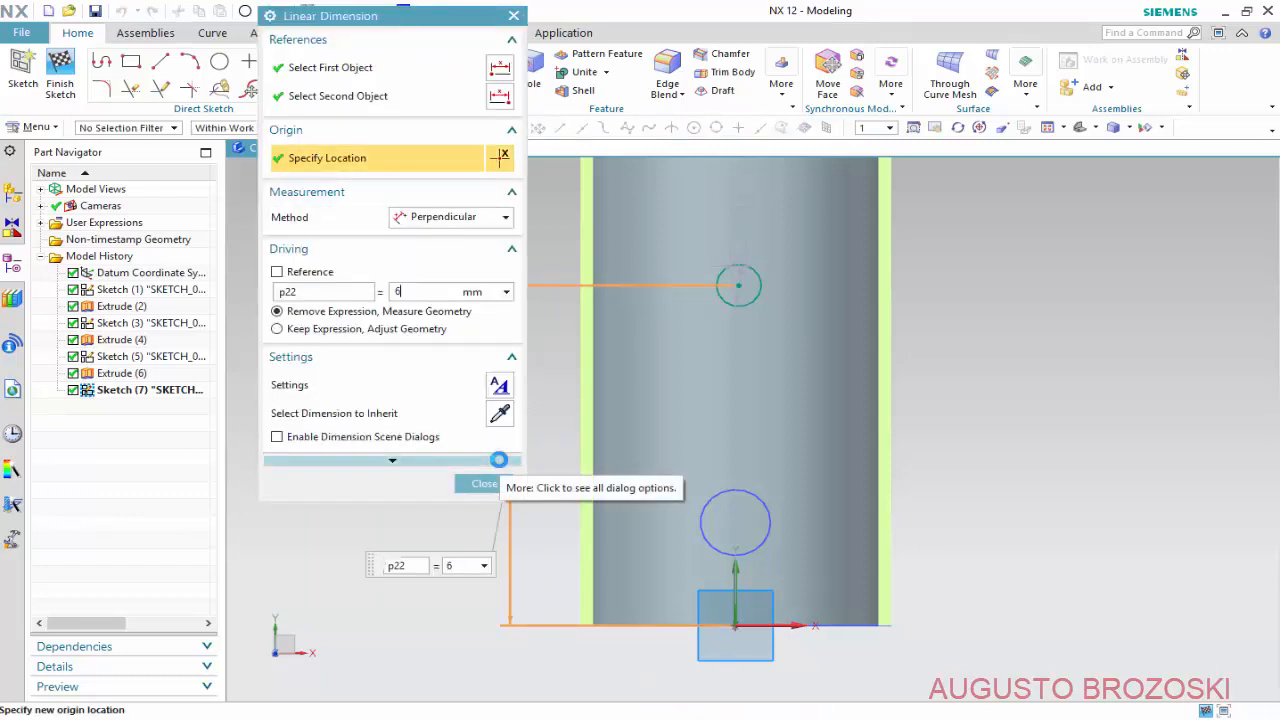
key("Return")
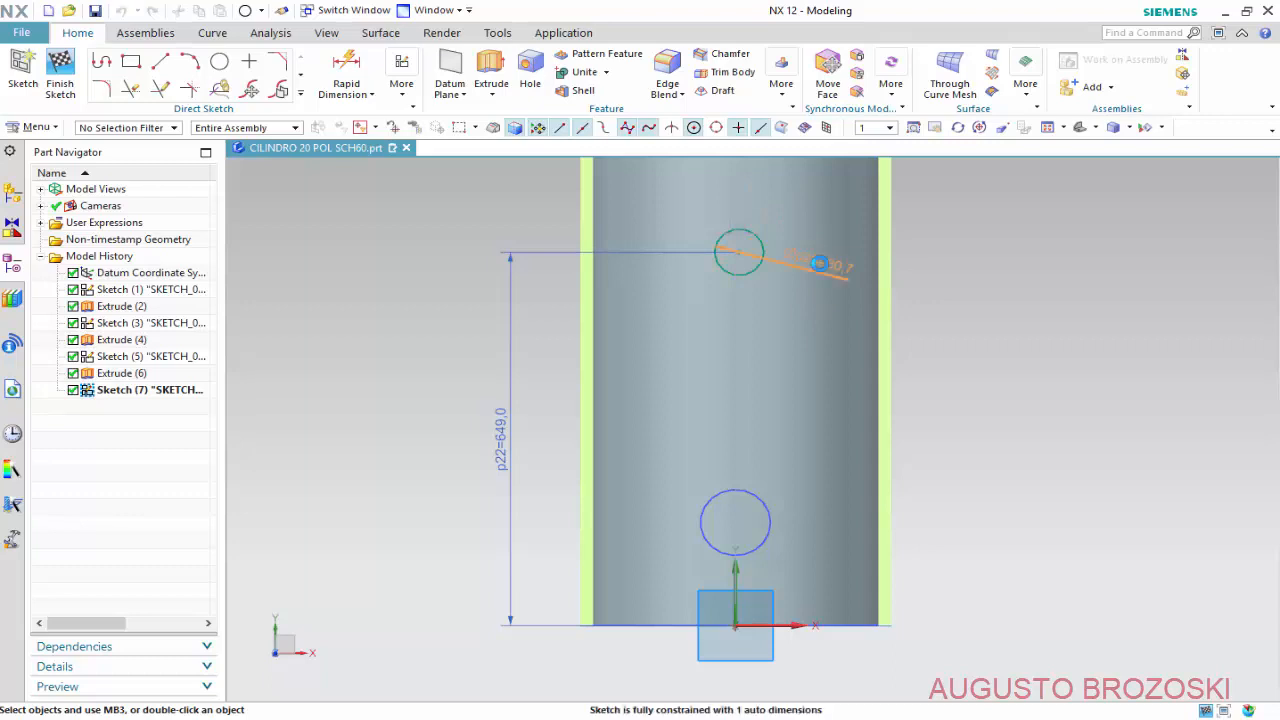
double_click(819, 263)
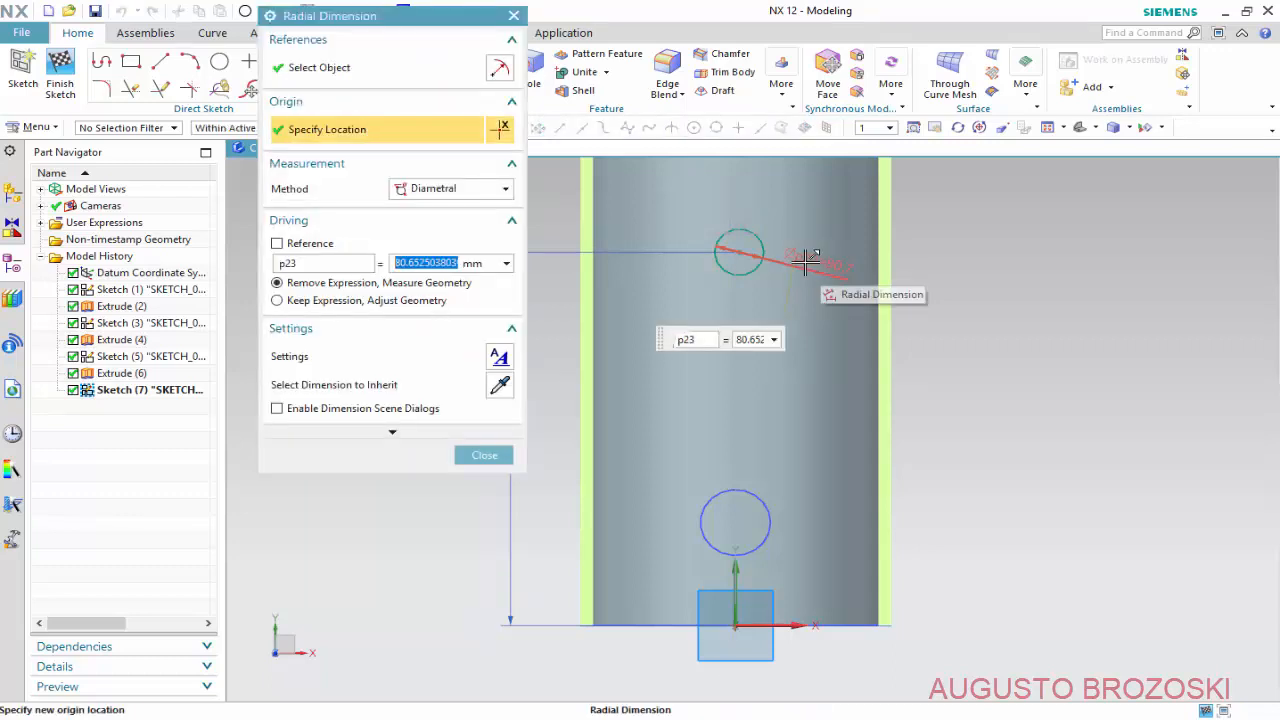
type("49")
key("Return")
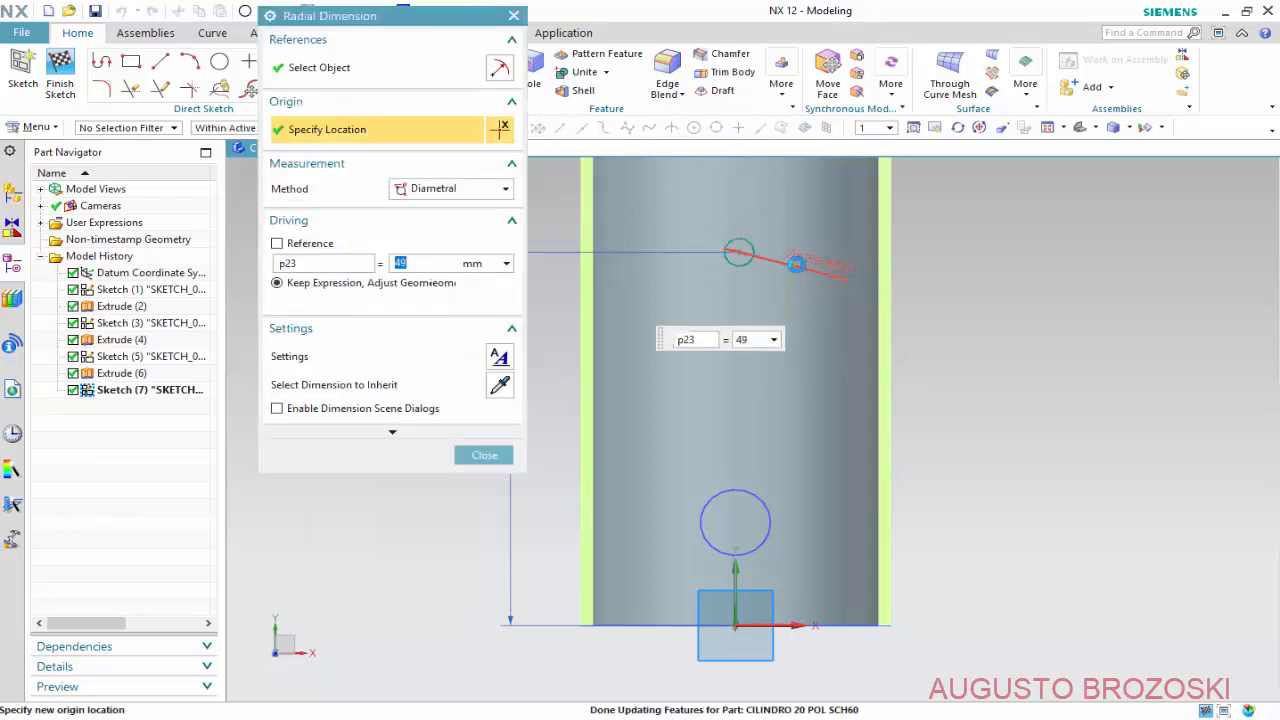
left_click(484, 455)
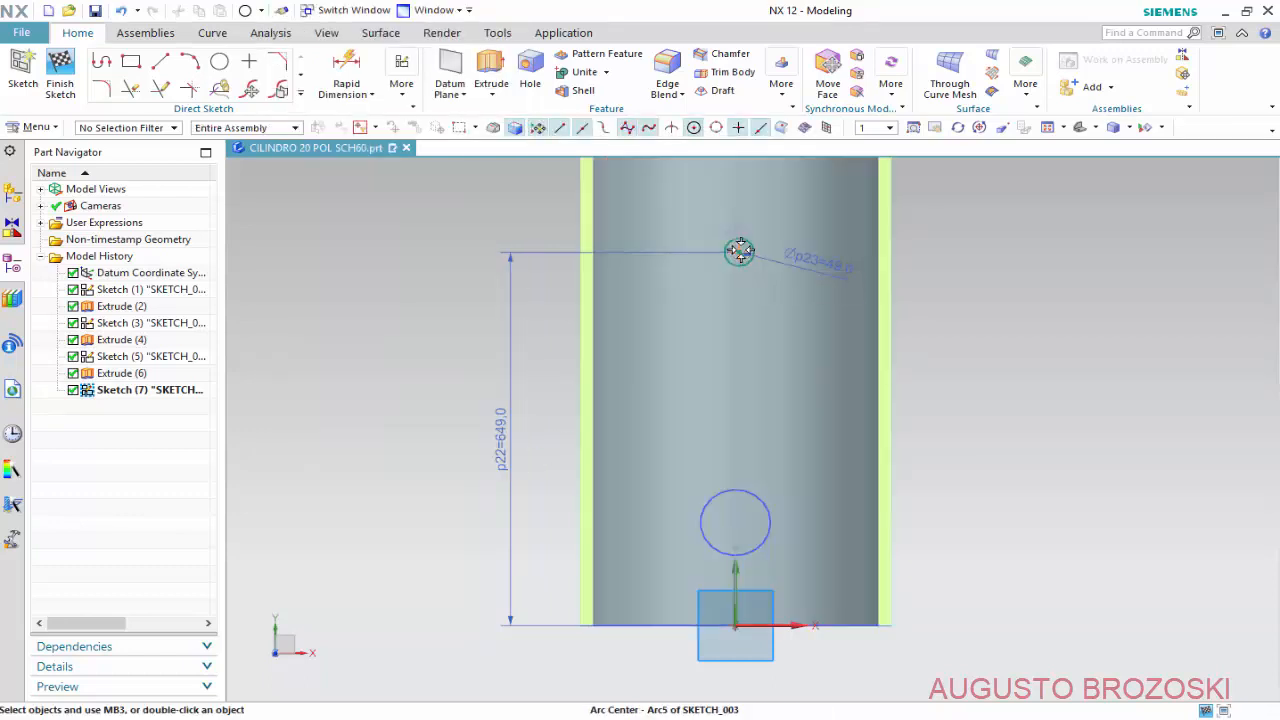
Align the 49 mm circle's center vertically with the sketch origin and finish the sketch.
left_click(736, 626)
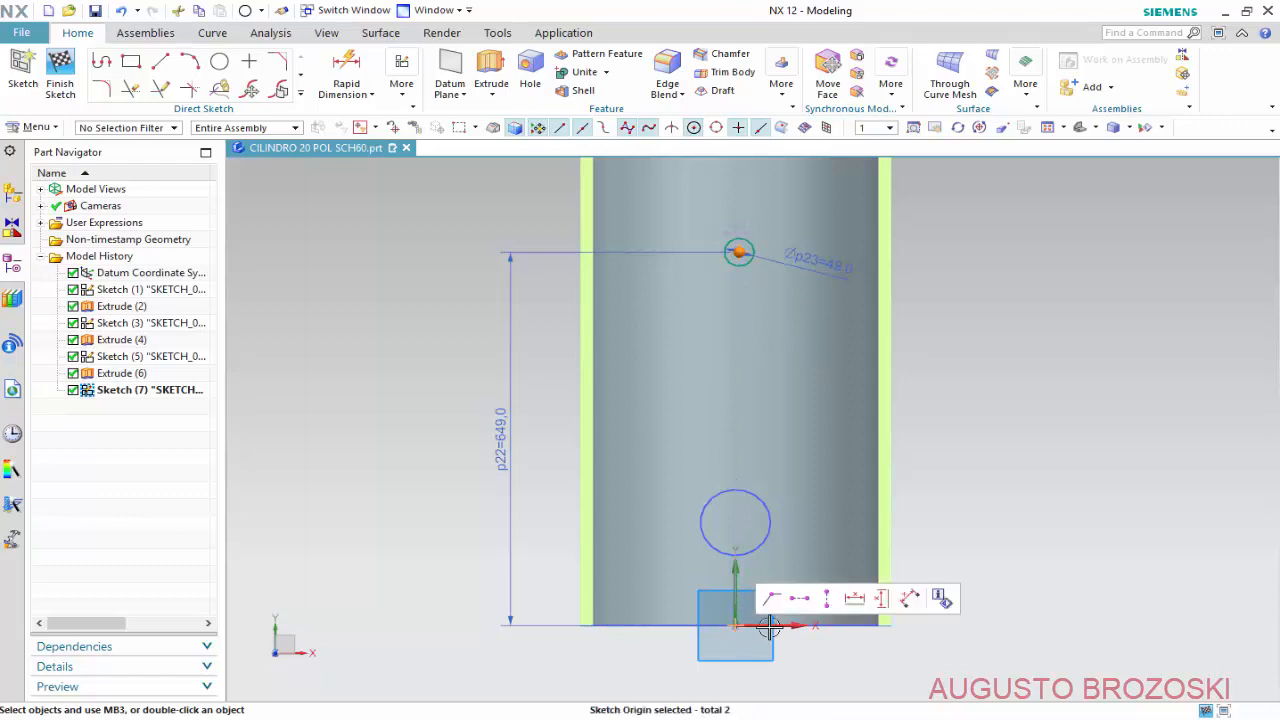
left_click(826, 600)
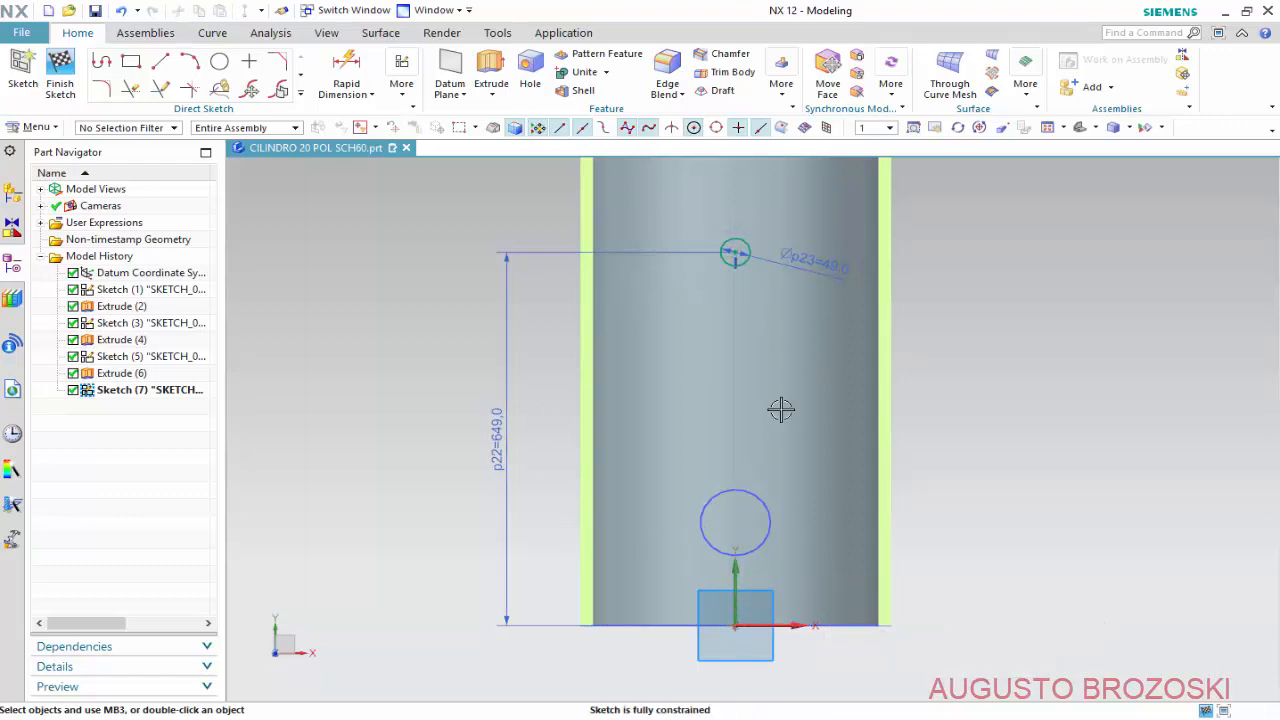
left_click(60, 72)
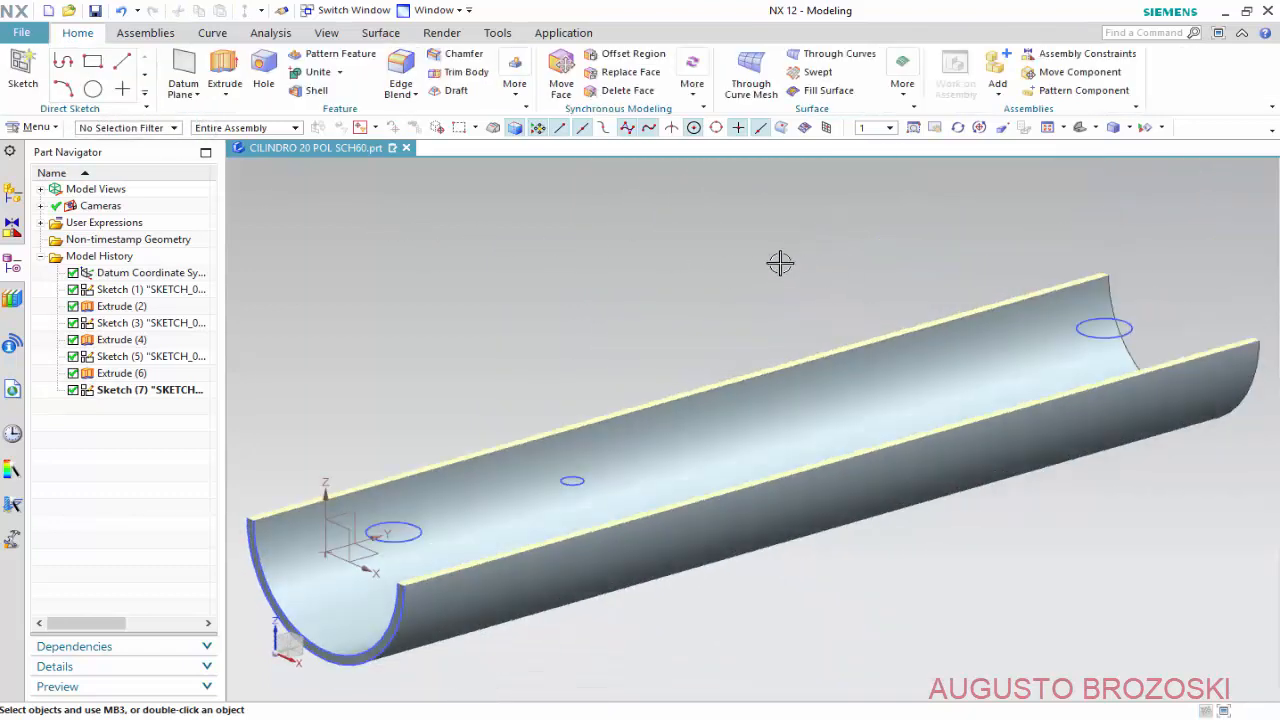
Extrude the 49 mm circle downwards from 0 mm until next and subtract it from the cylinder.
left_click(224, 76)
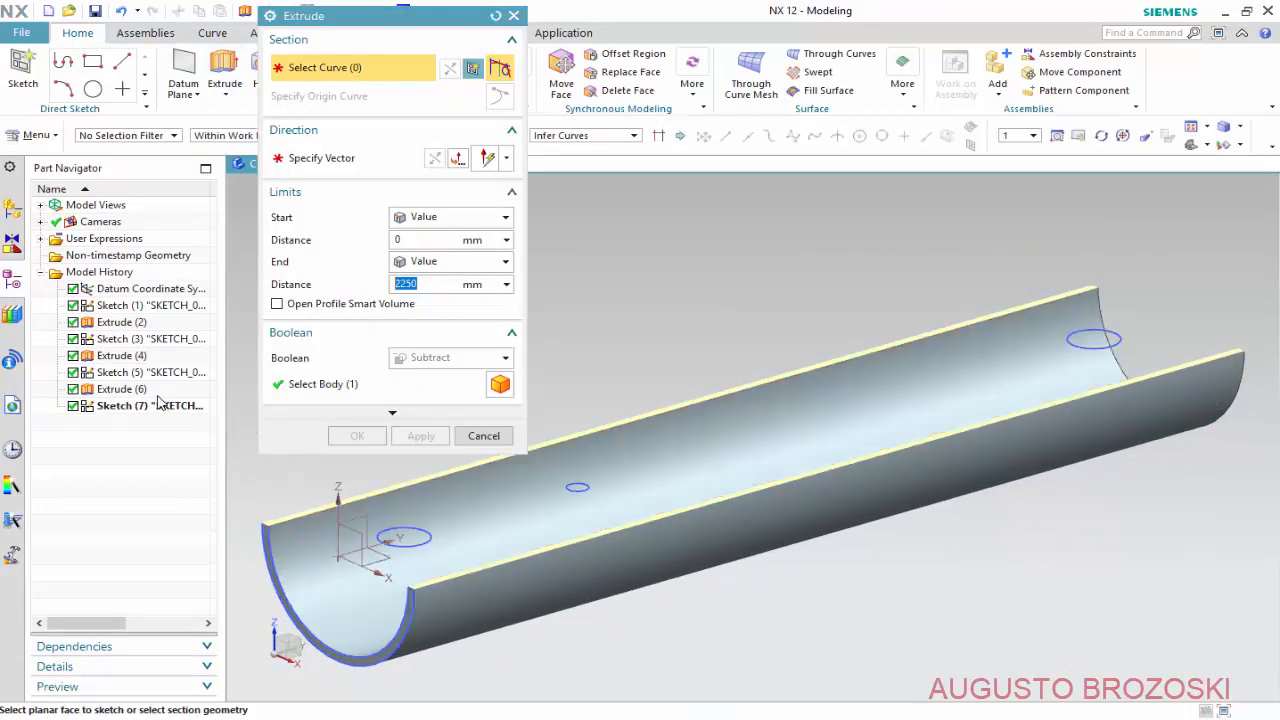
left_click(166, 406)
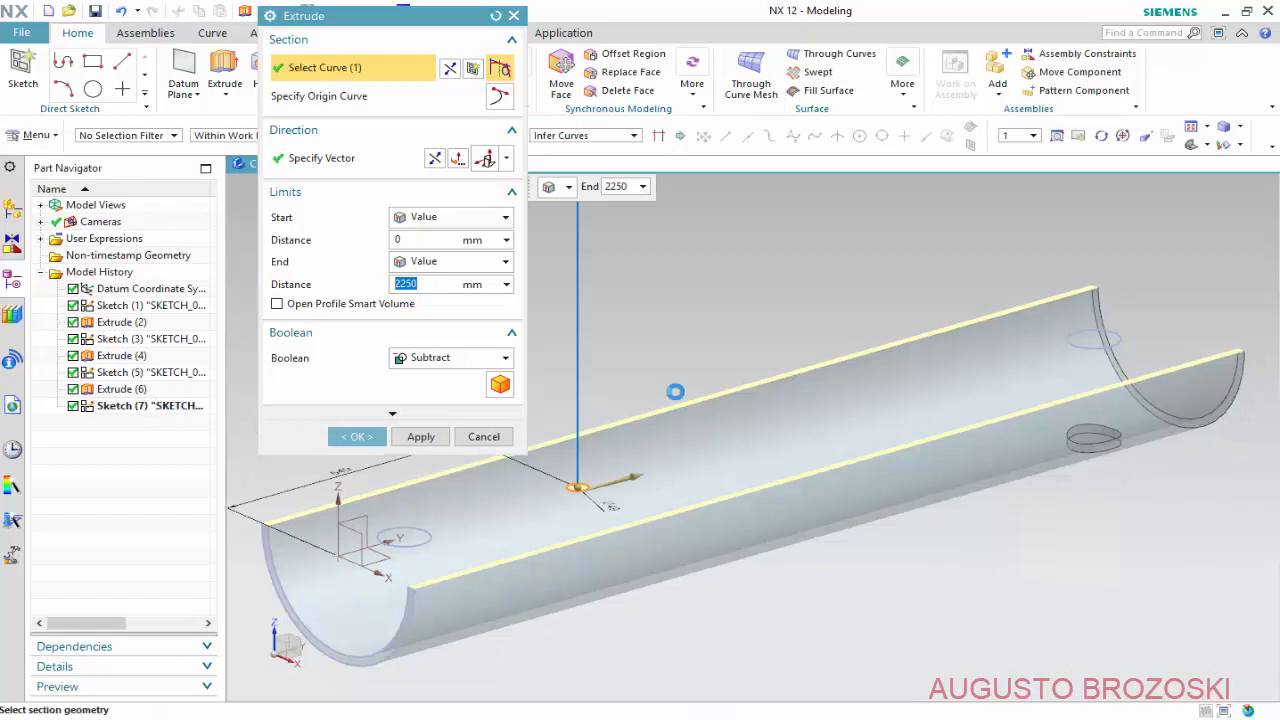
left_click(340, 160)
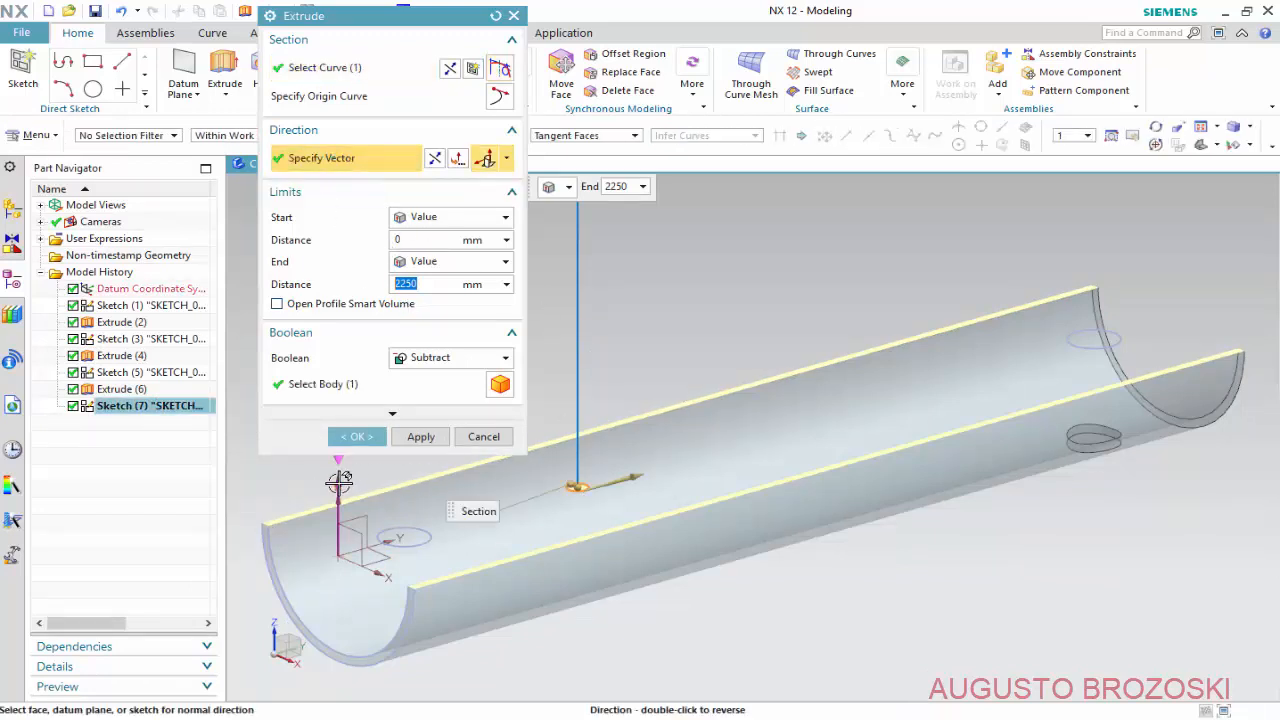
left_click(434, 160)
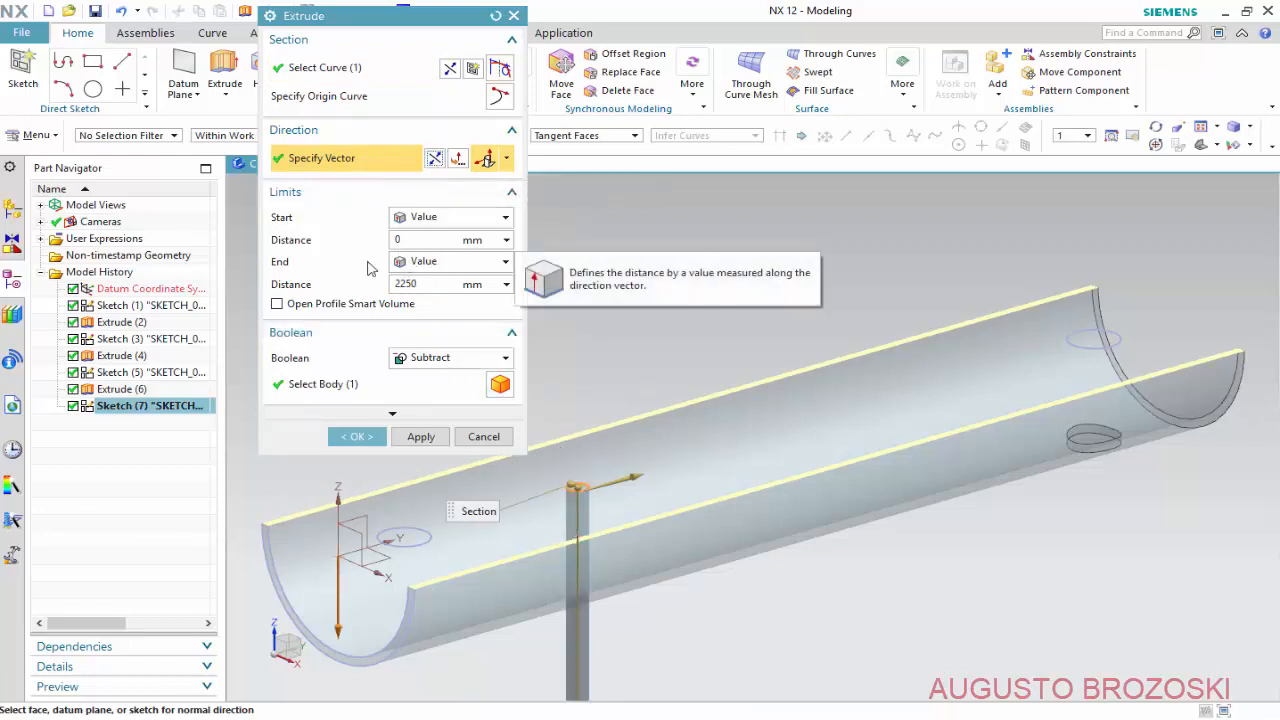
left_click(502, 262)
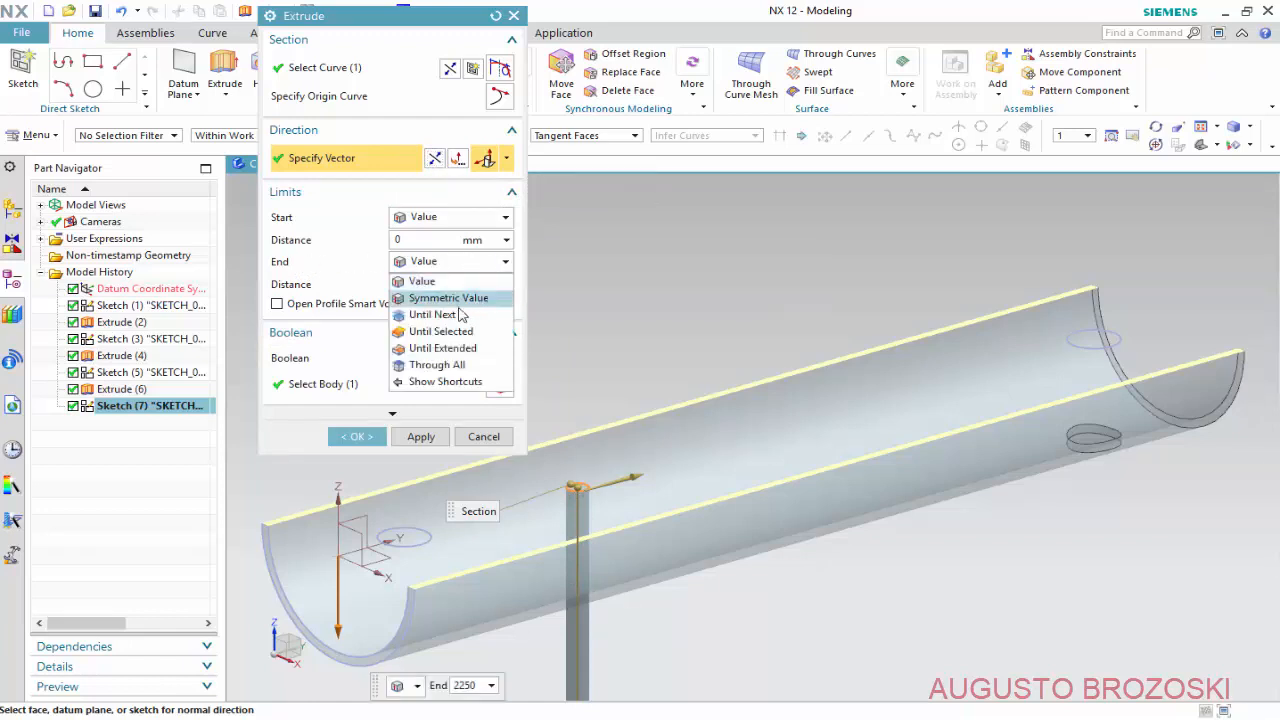
left_click(452, 316)
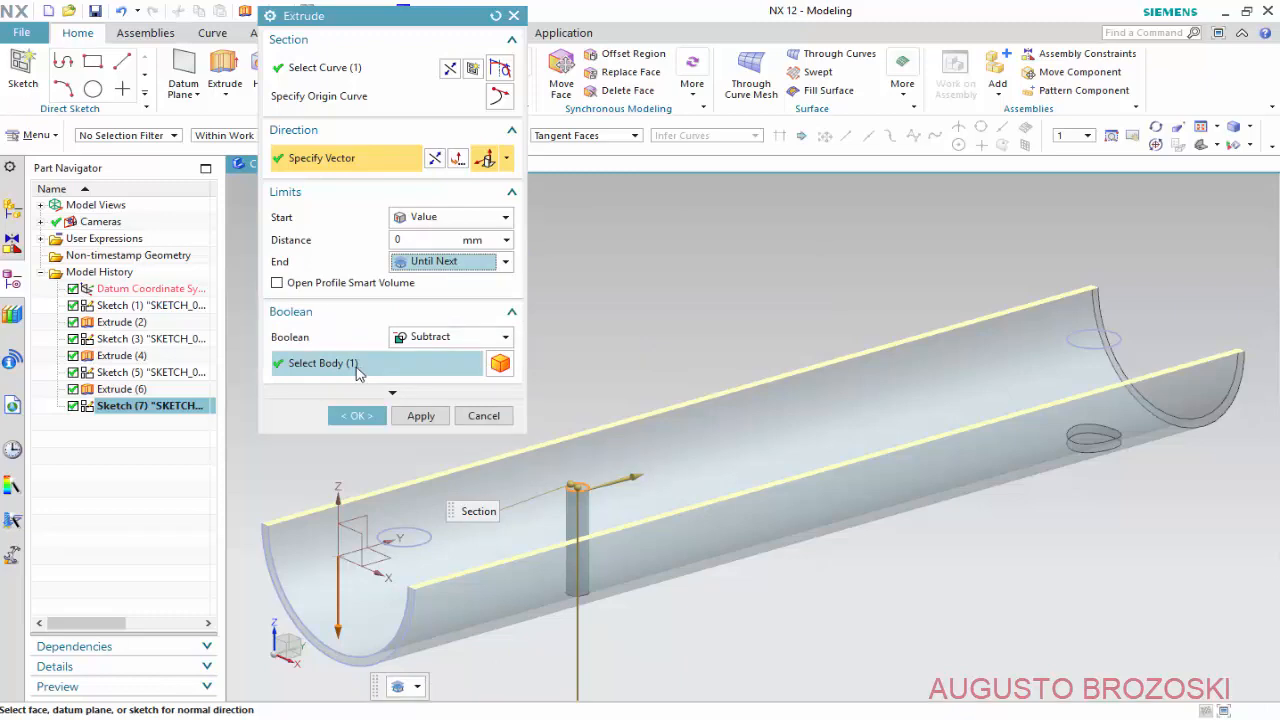
left_click(357, 370)
left_click(352, 415)
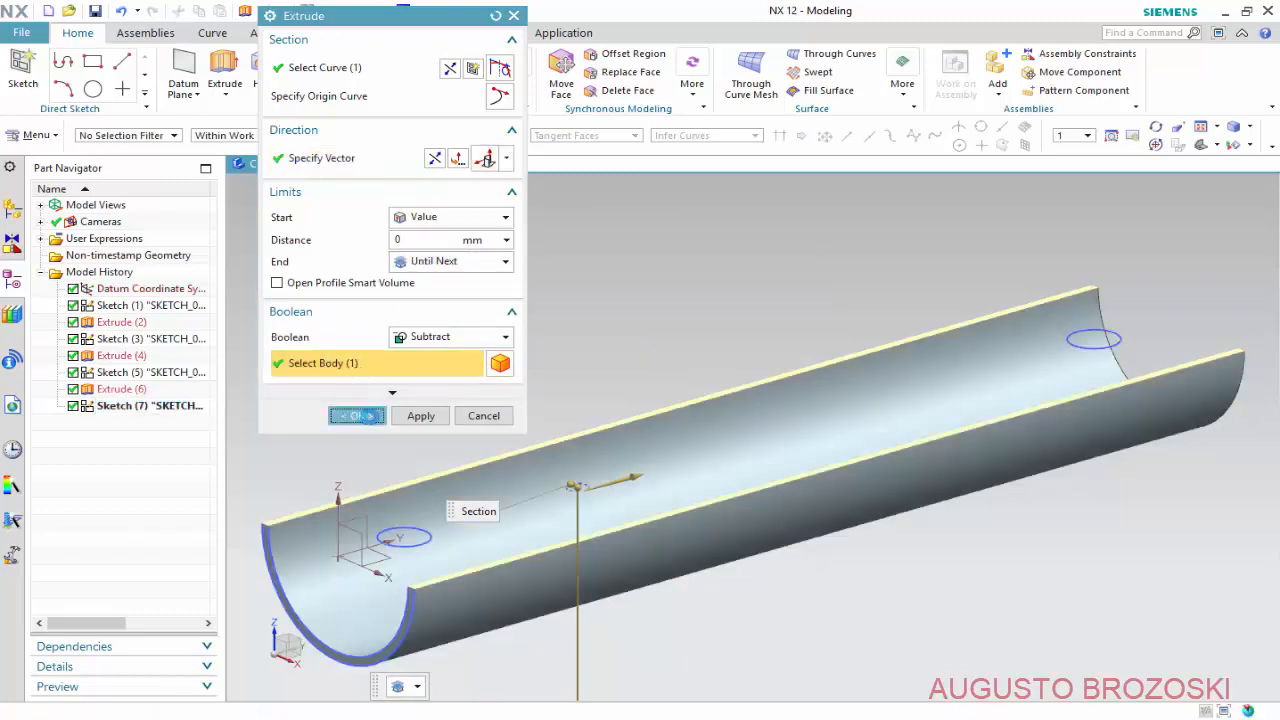
Turn off the section clipping, restore the trimetric view of the whole cylinder and save the part.
middle_click_drag(618, 502, 640, 520)
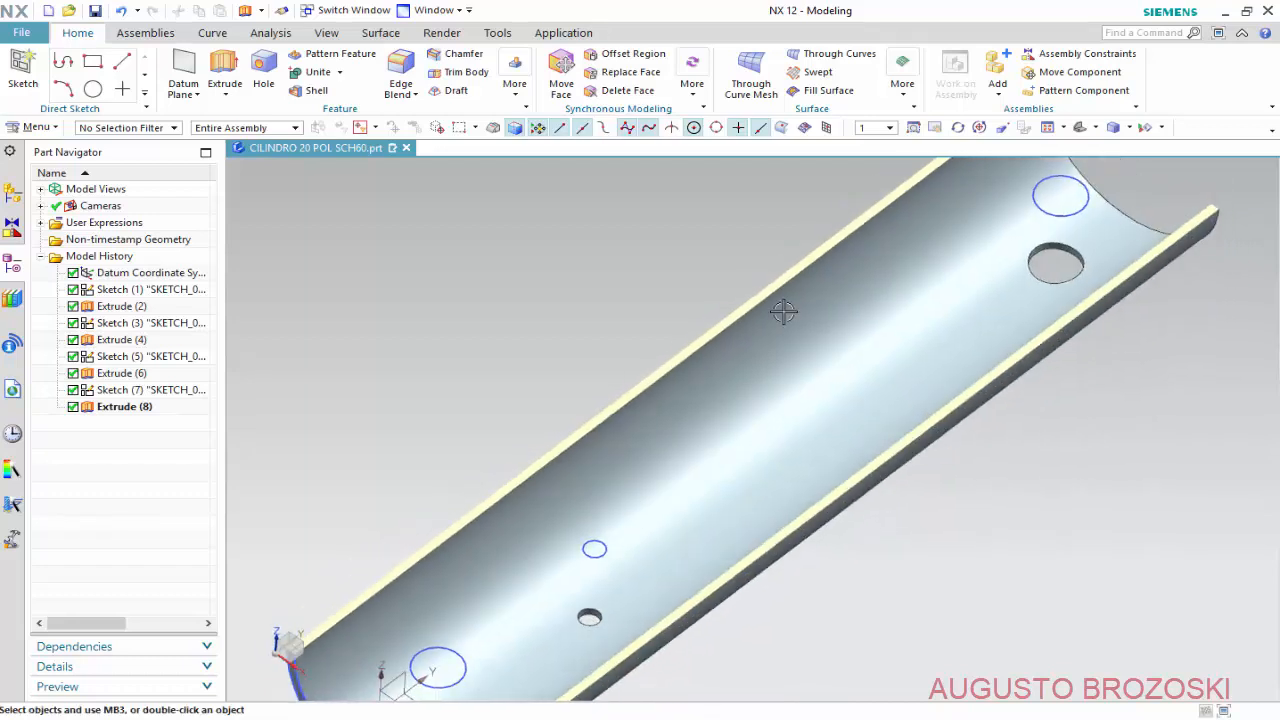
left_click(1047, 128)
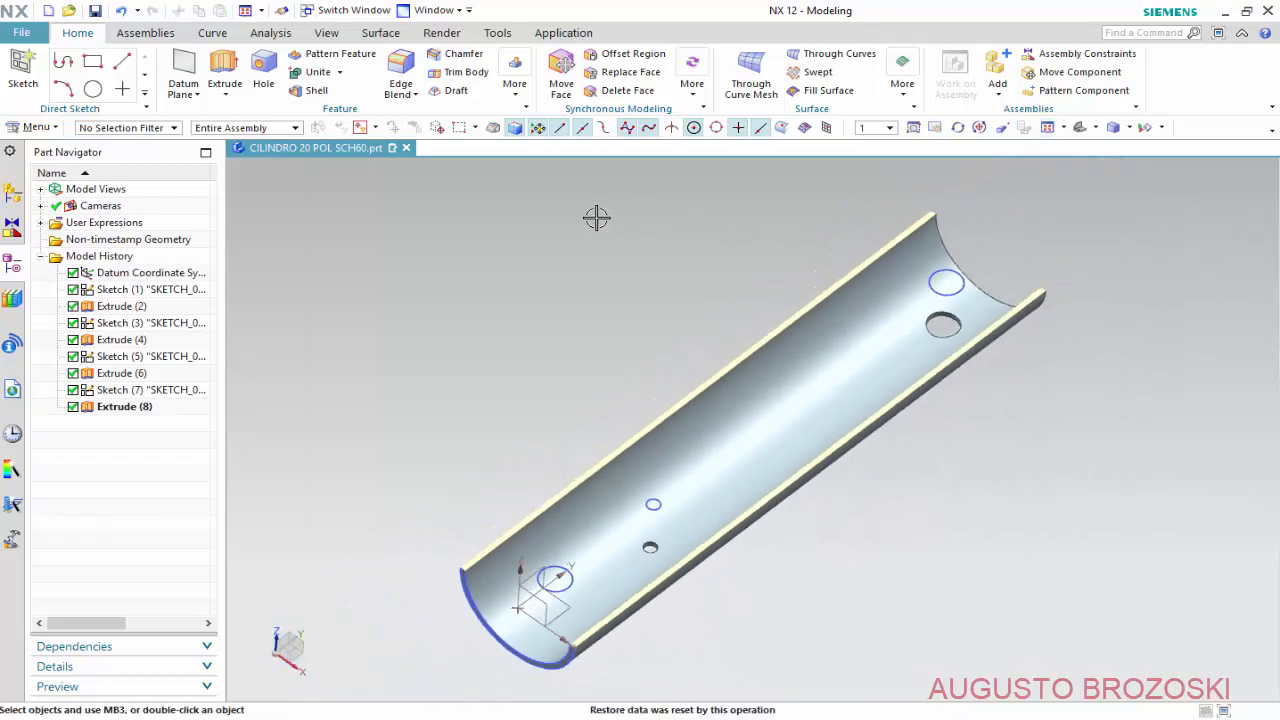
left_click(330, 33)
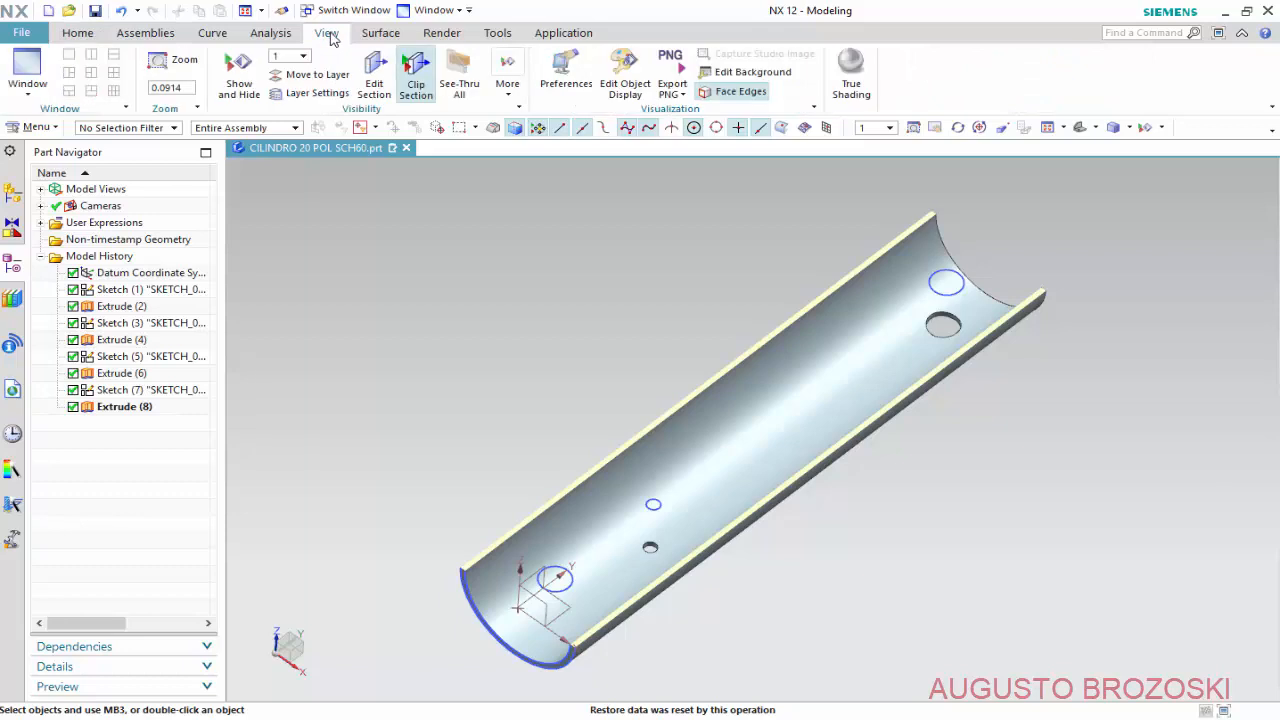
left_click(428, 94)
left_click(1080, 129)
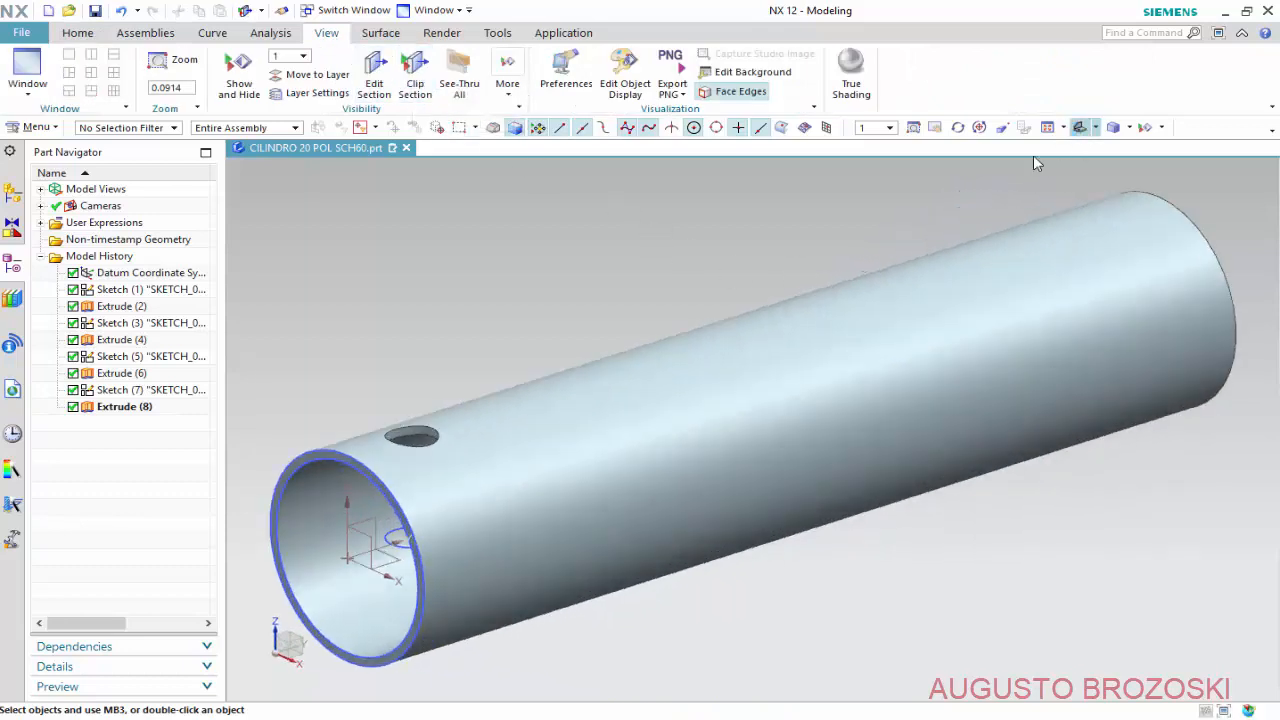
left_click(95, 11)
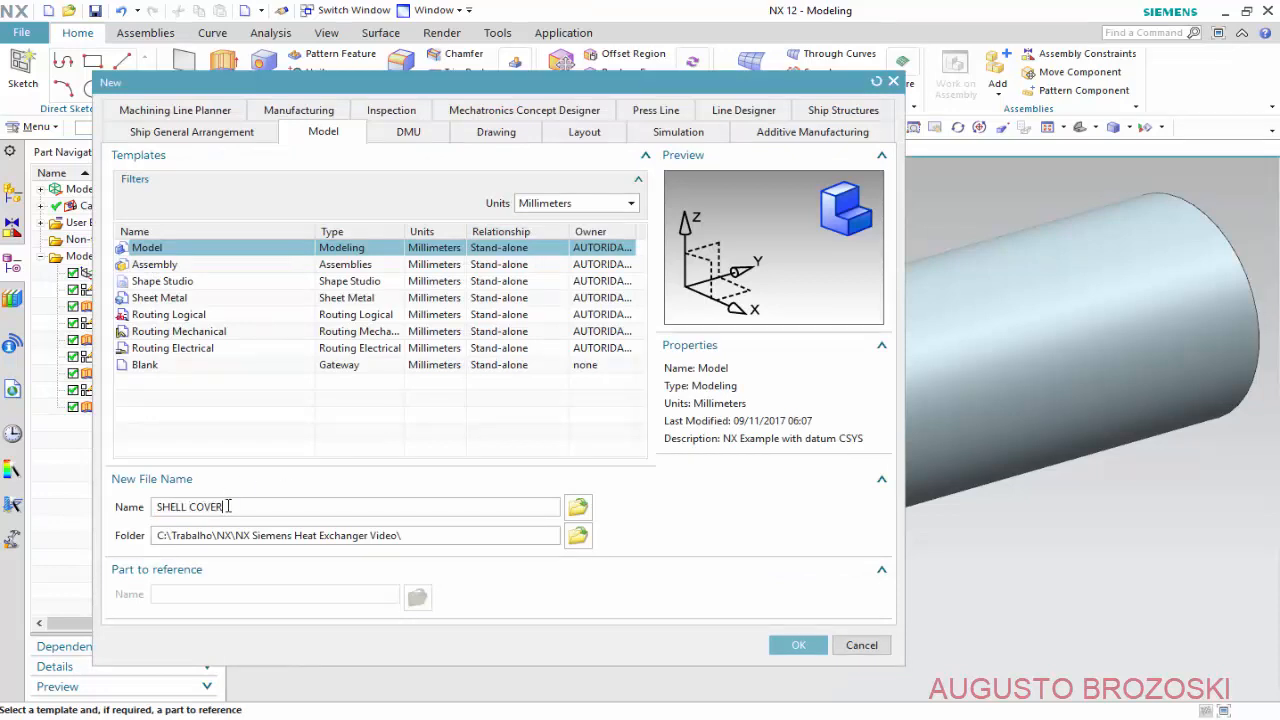
Create the millimetre model SHELL COVER and start a sketch on its YZ plane with the Profile tool.
left_click(806, 648)
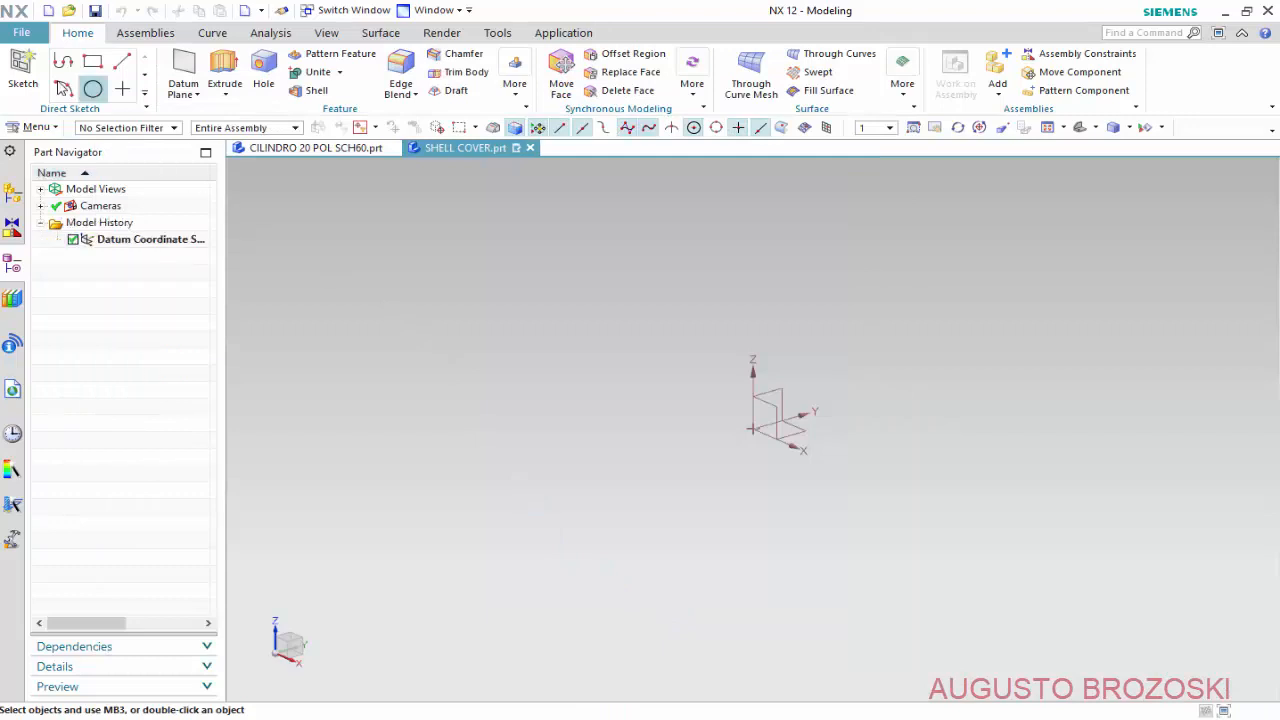
left_click(25, 67)
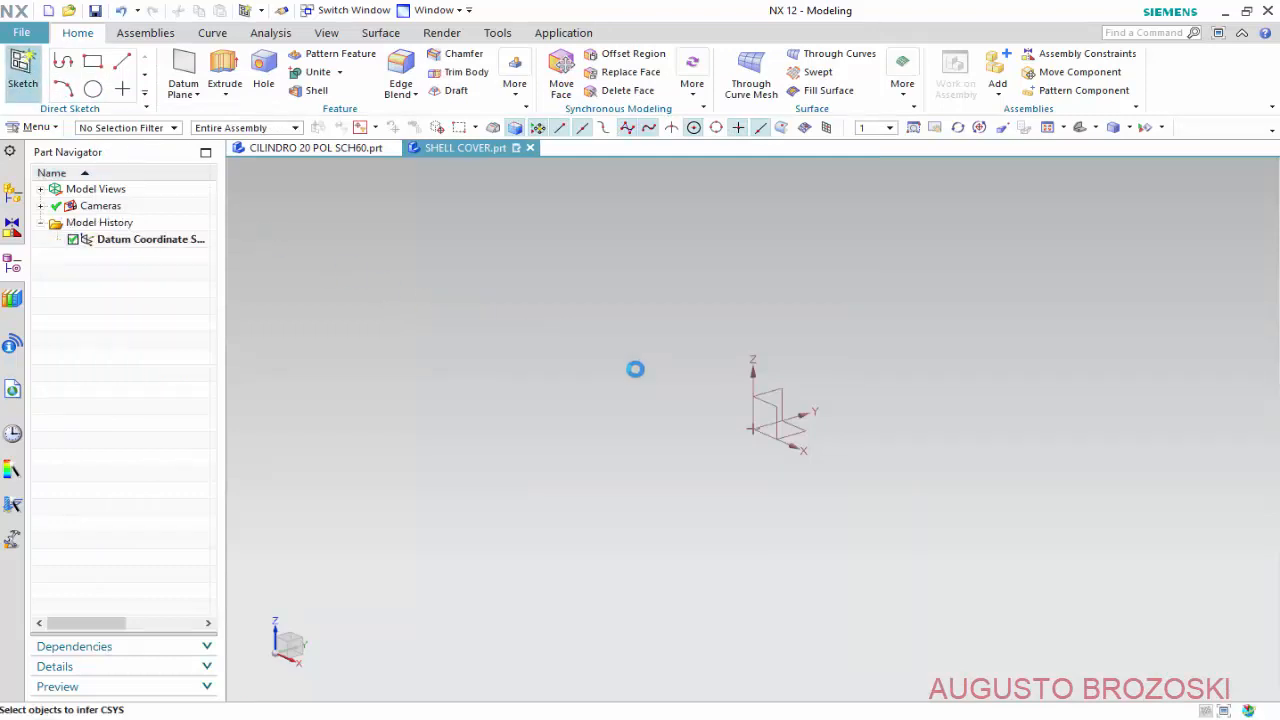
left_click(778, 388)
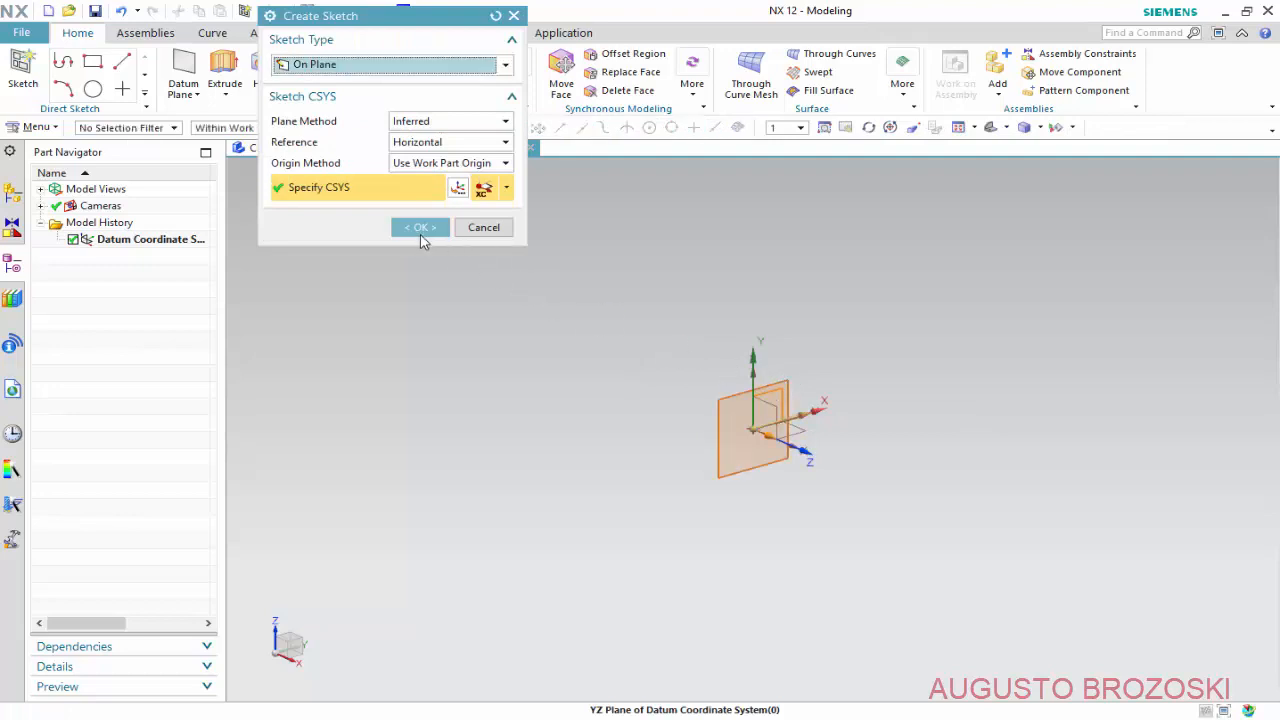
left_click(421, 228)
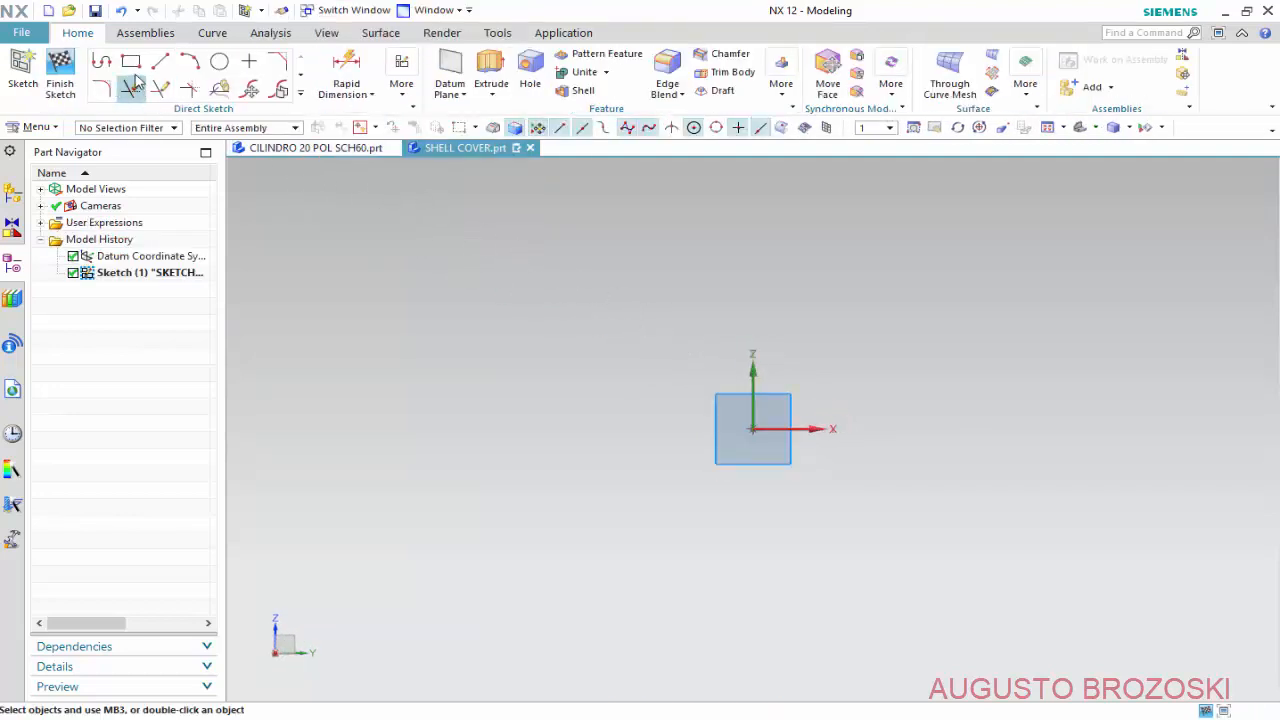
left_click(101, 61)
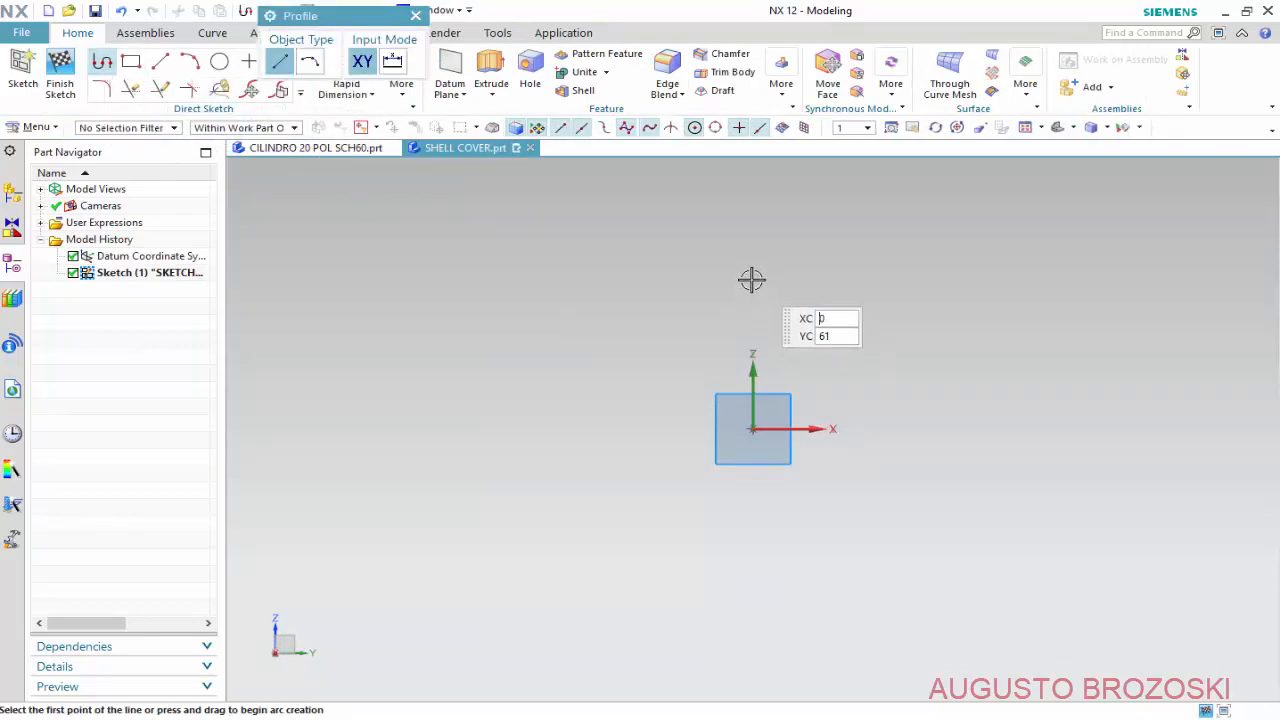
Draw an open C-shaped profile of three lines, each about 9 mm long, above the sketch origin with its opening facing right.
scroll(752, 280, "up", 2)
left_click(785, 305)
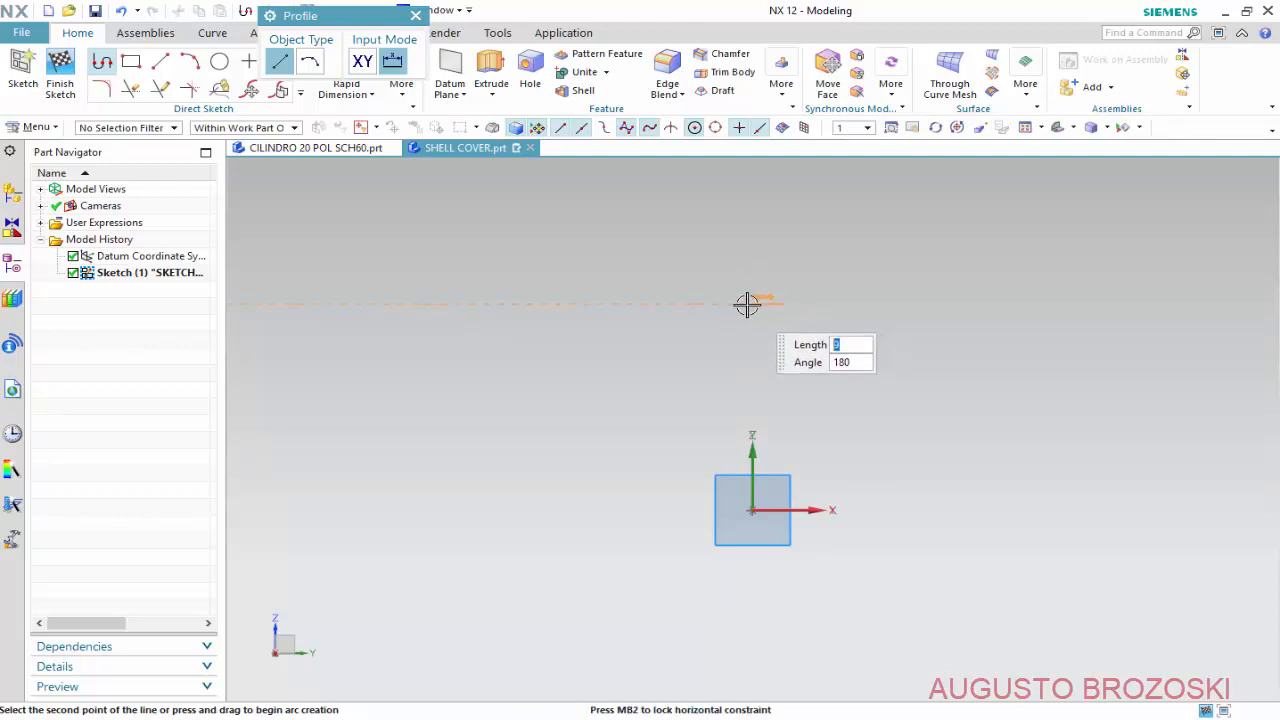
left_click(748, 304)
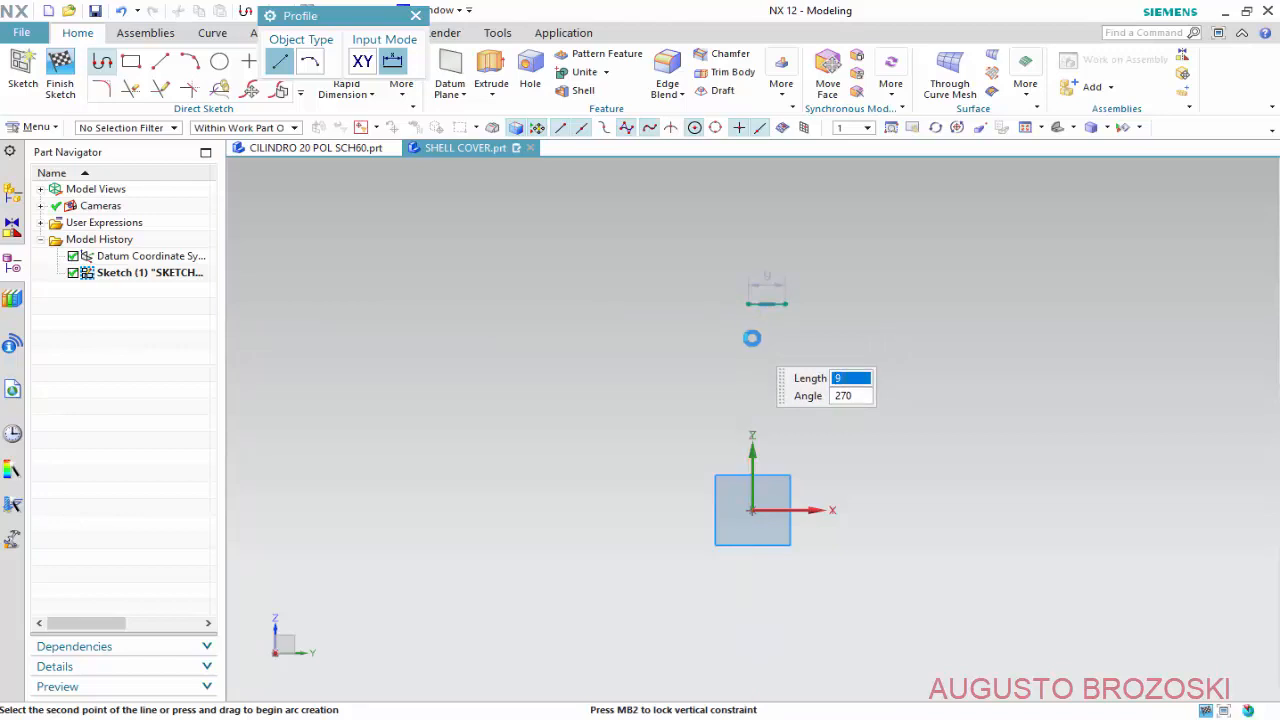
left_click(750, 338)
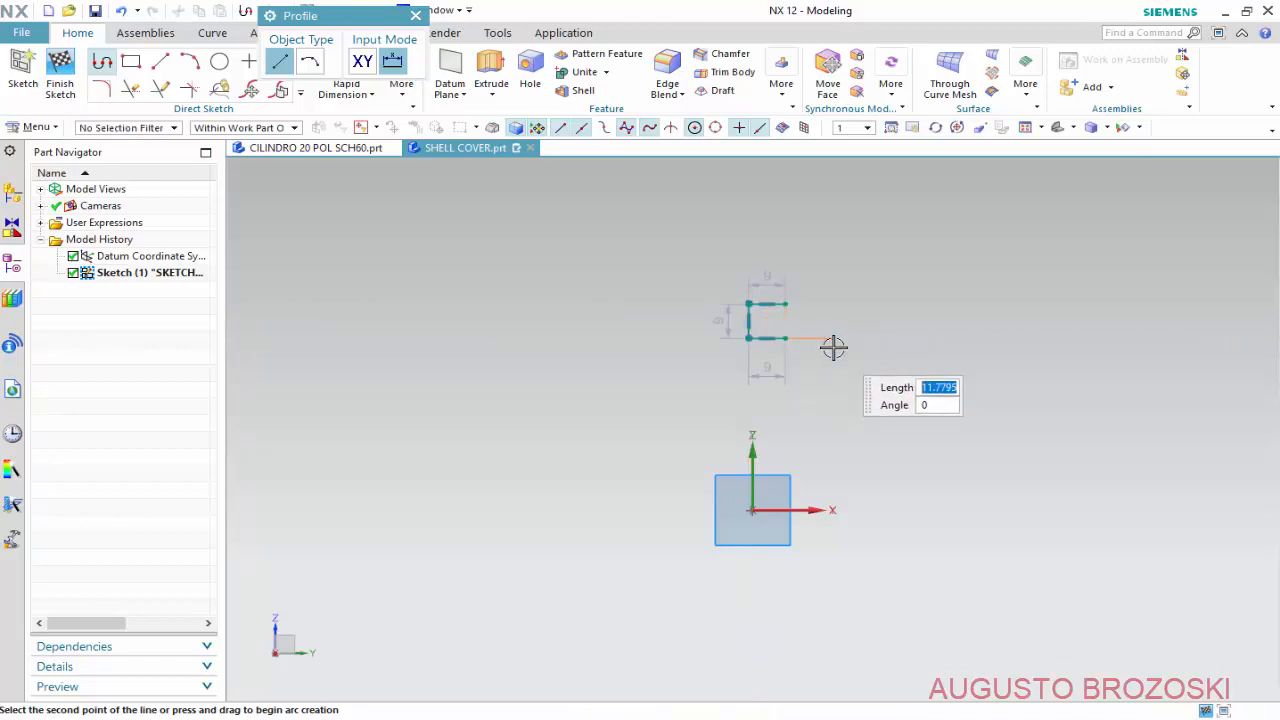
middle_click(785, 418)
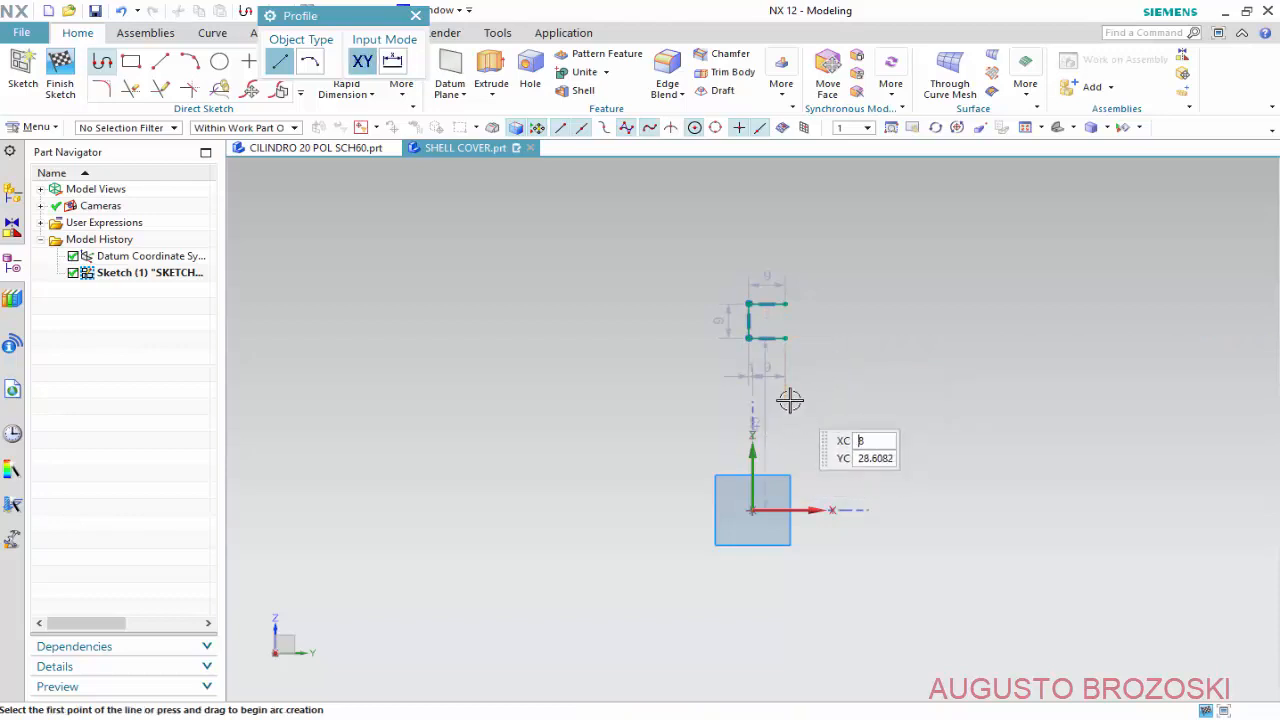
scroll(790, 400, "up", 2)
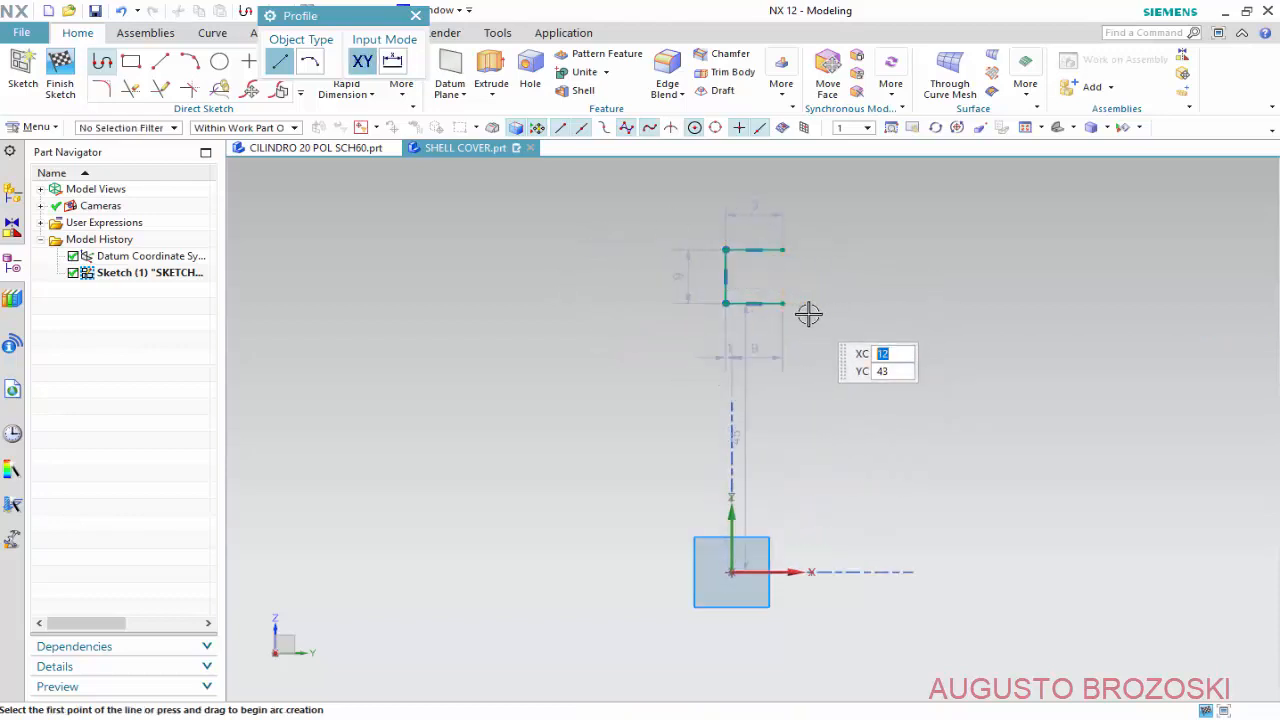
key("Escape")
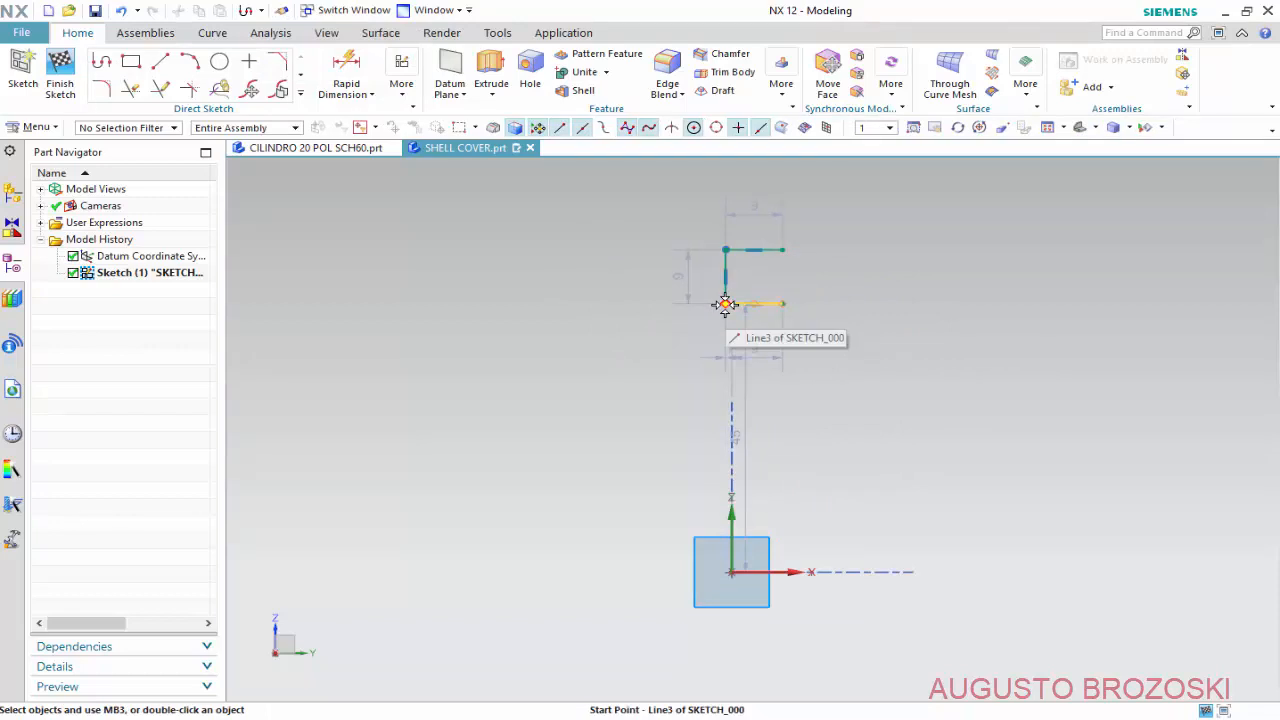
Align the profile's lower-left corner vertically with the sketch origin.
left_click(725, 304)
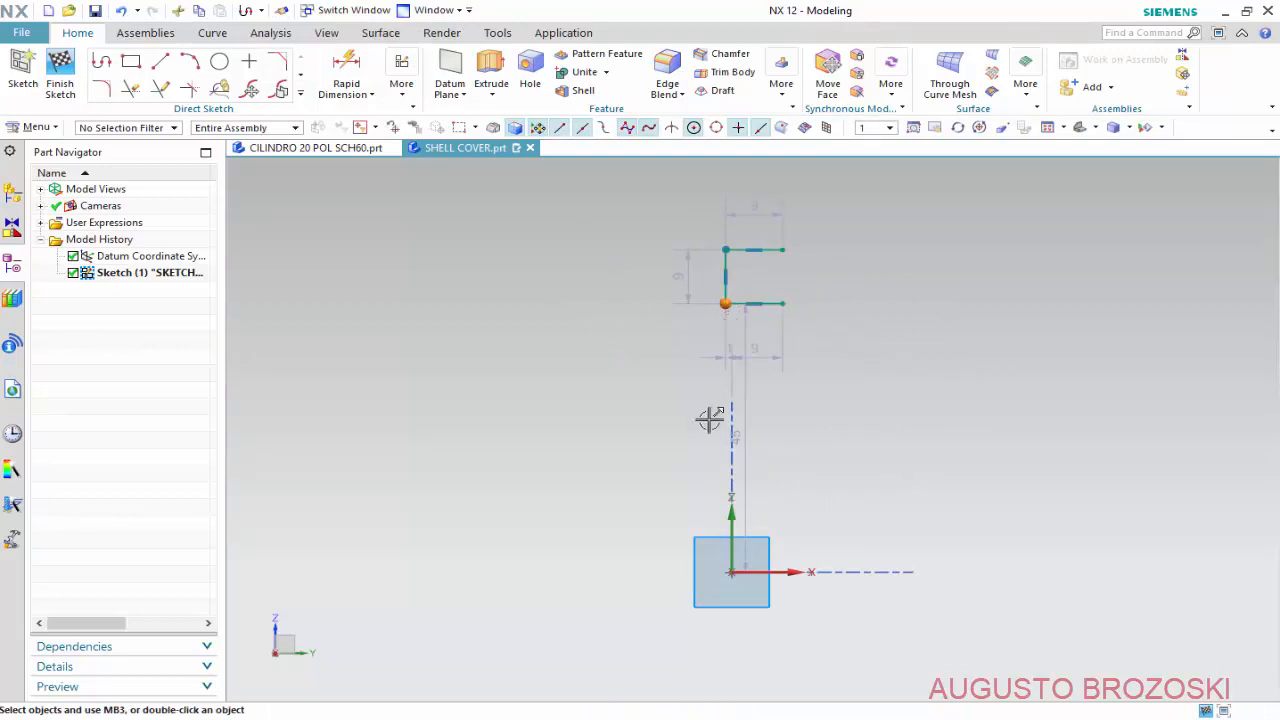
left_click(731, 571)
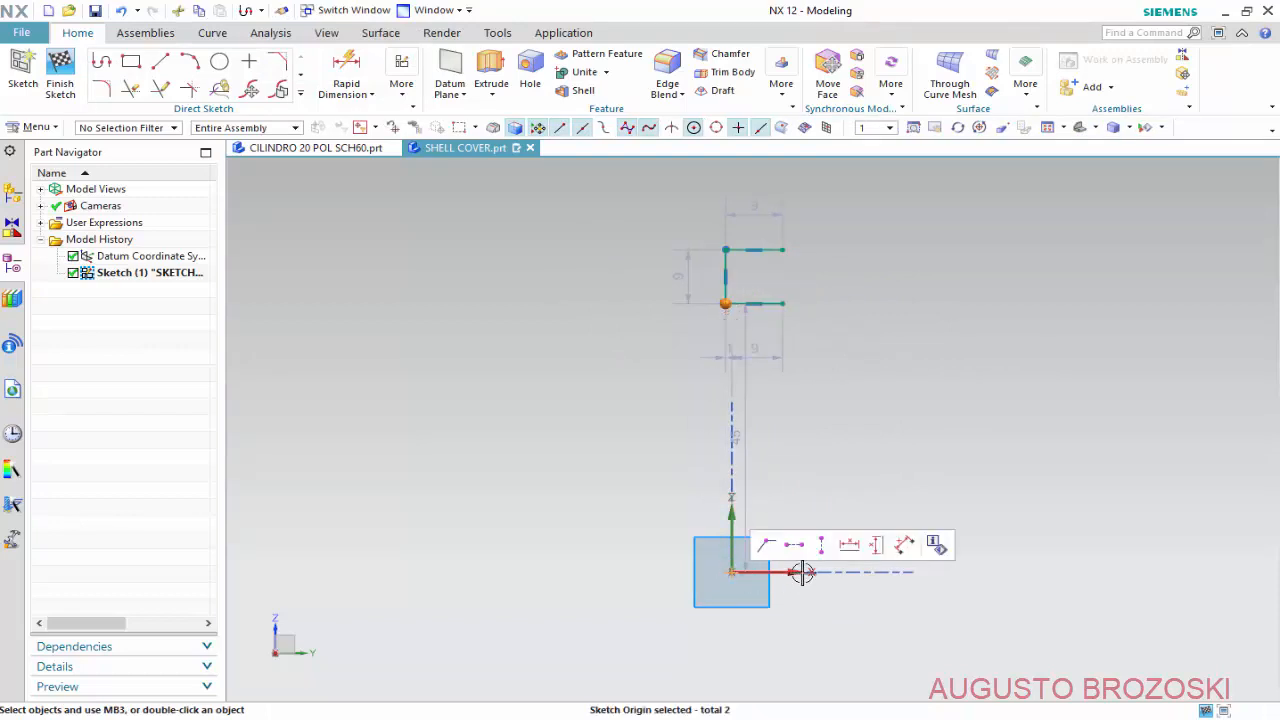
left_click(822, 546)
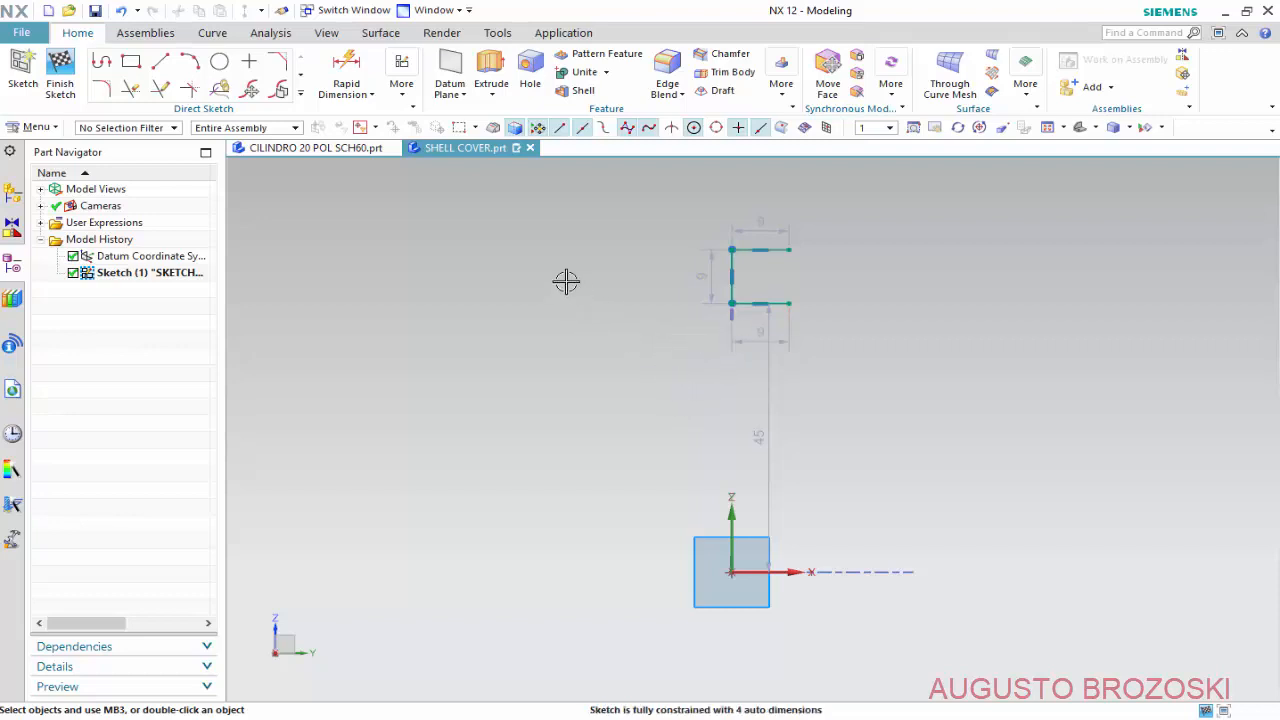
Dimension the height from the sketch origin to the profile's upper-left corner as 254 mm, half the drawing's 508 mm outer diameter.
left_click(346, 70)
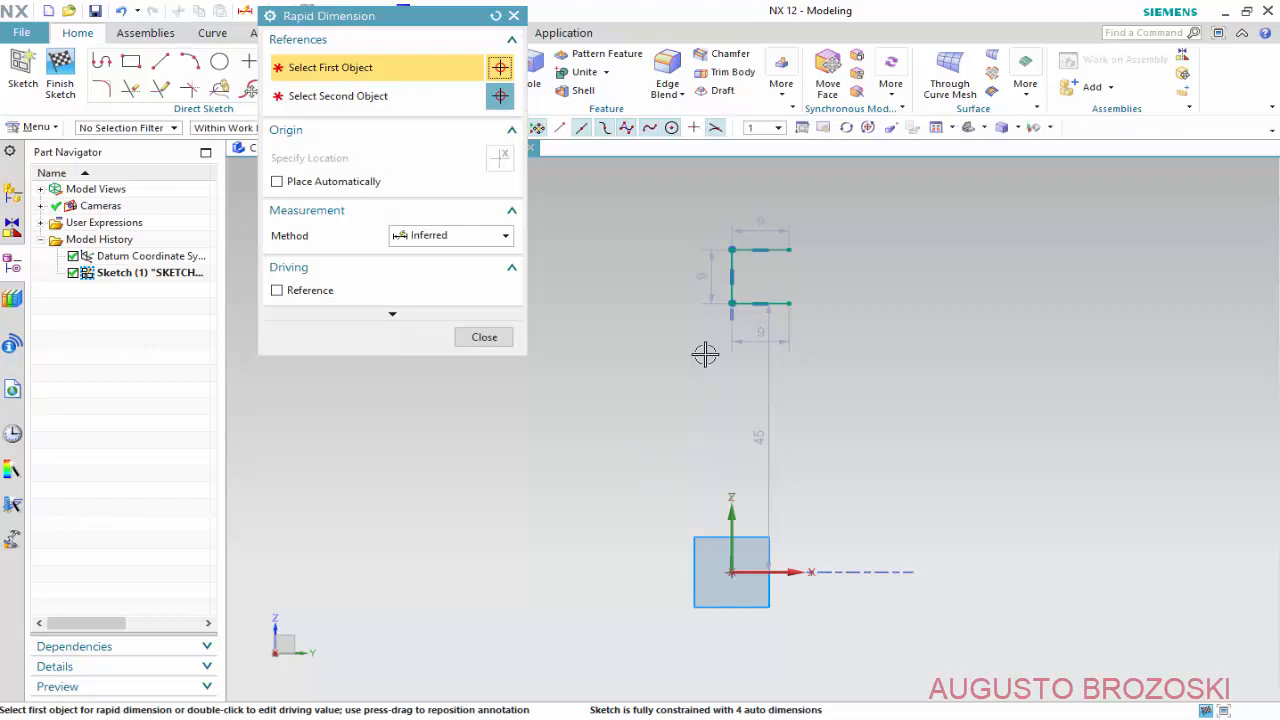
left_click(724, 270)
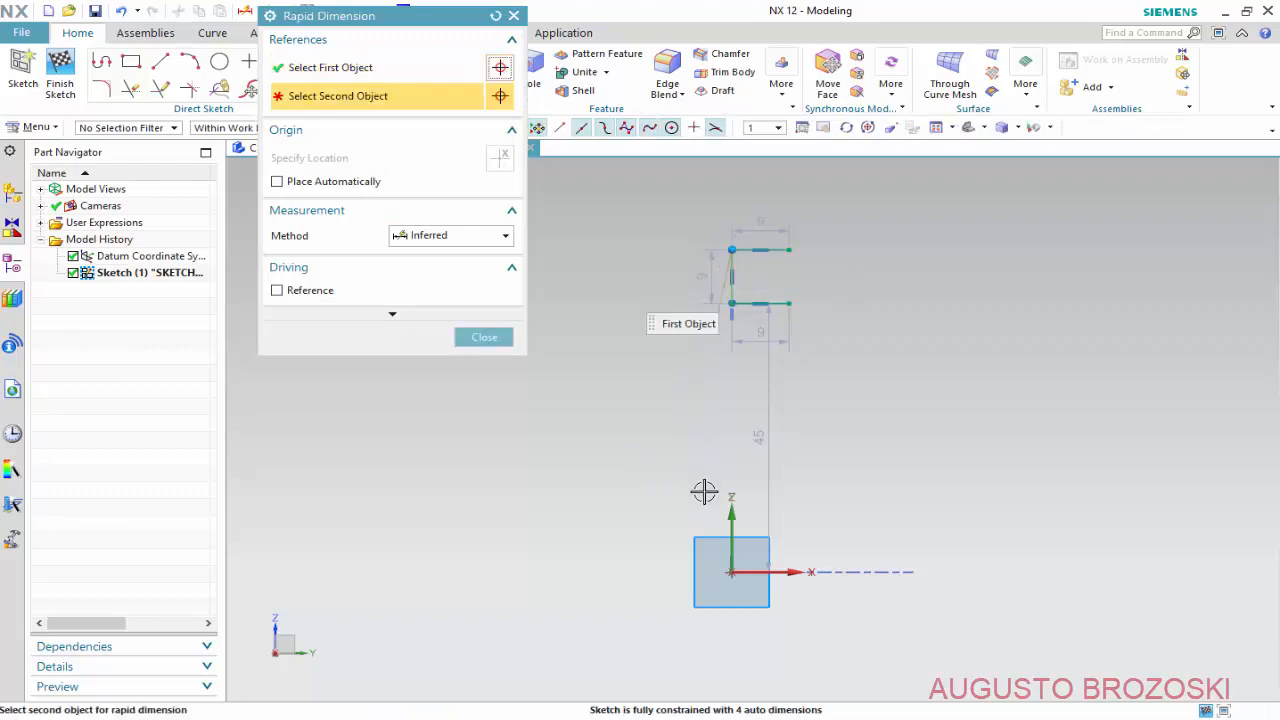
left_click(726, 569)
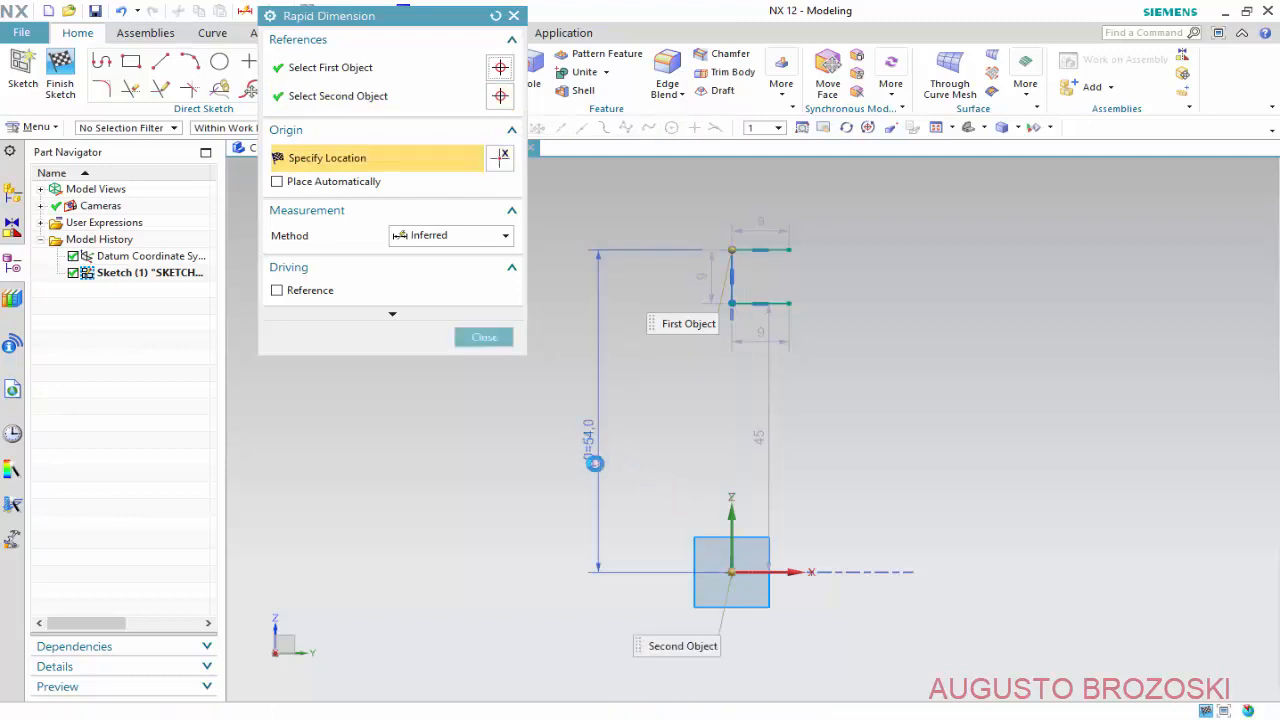
left_click(596, 450)
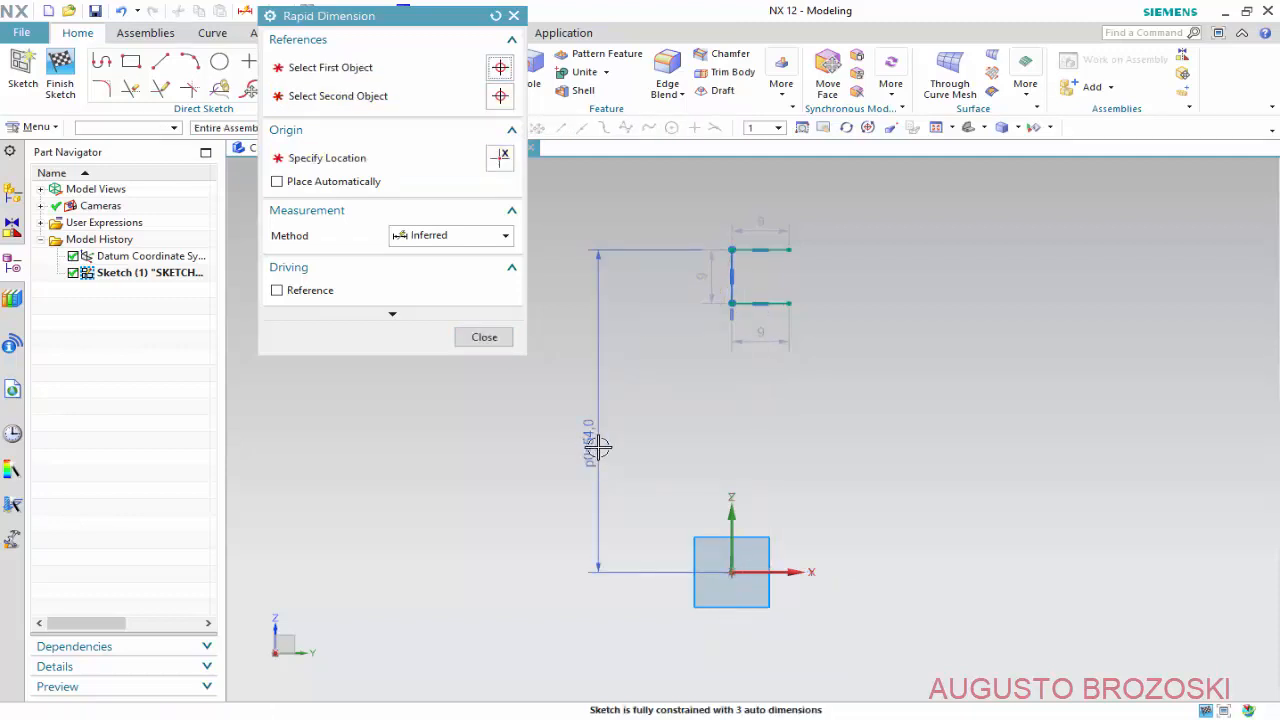
key("BackSpace")
key("alt+Tab")
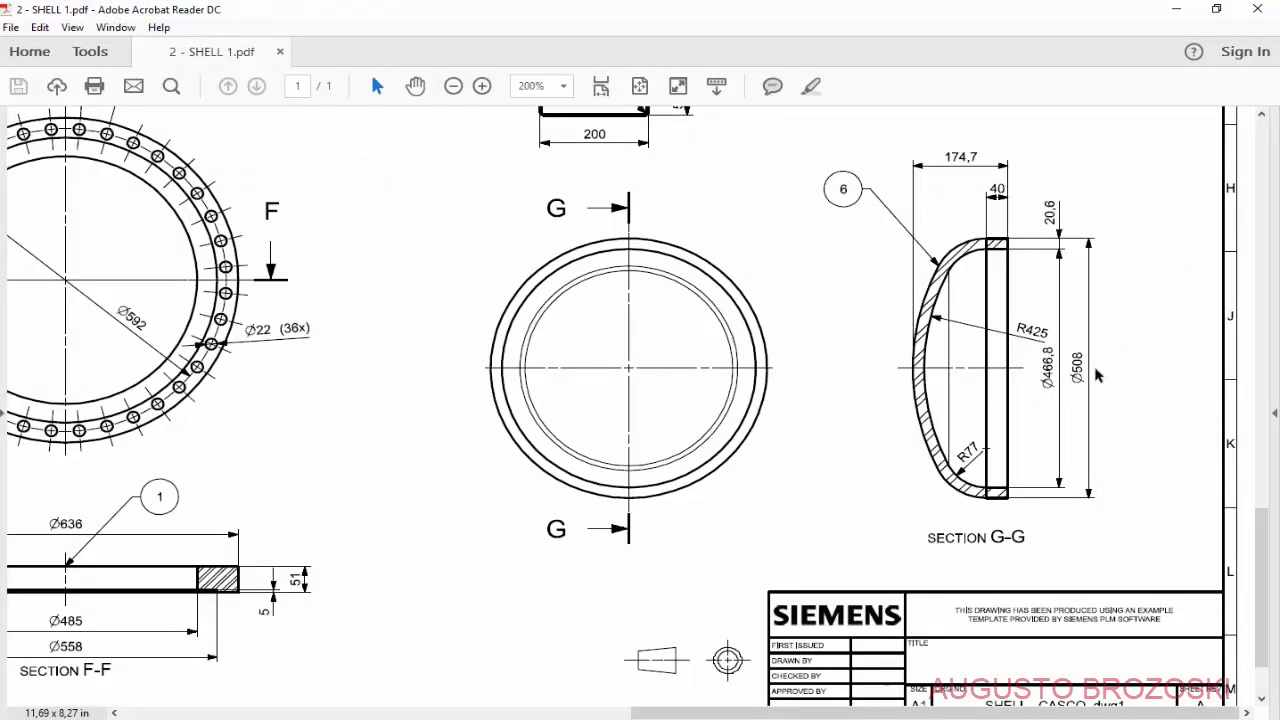
key("alt+Tab")
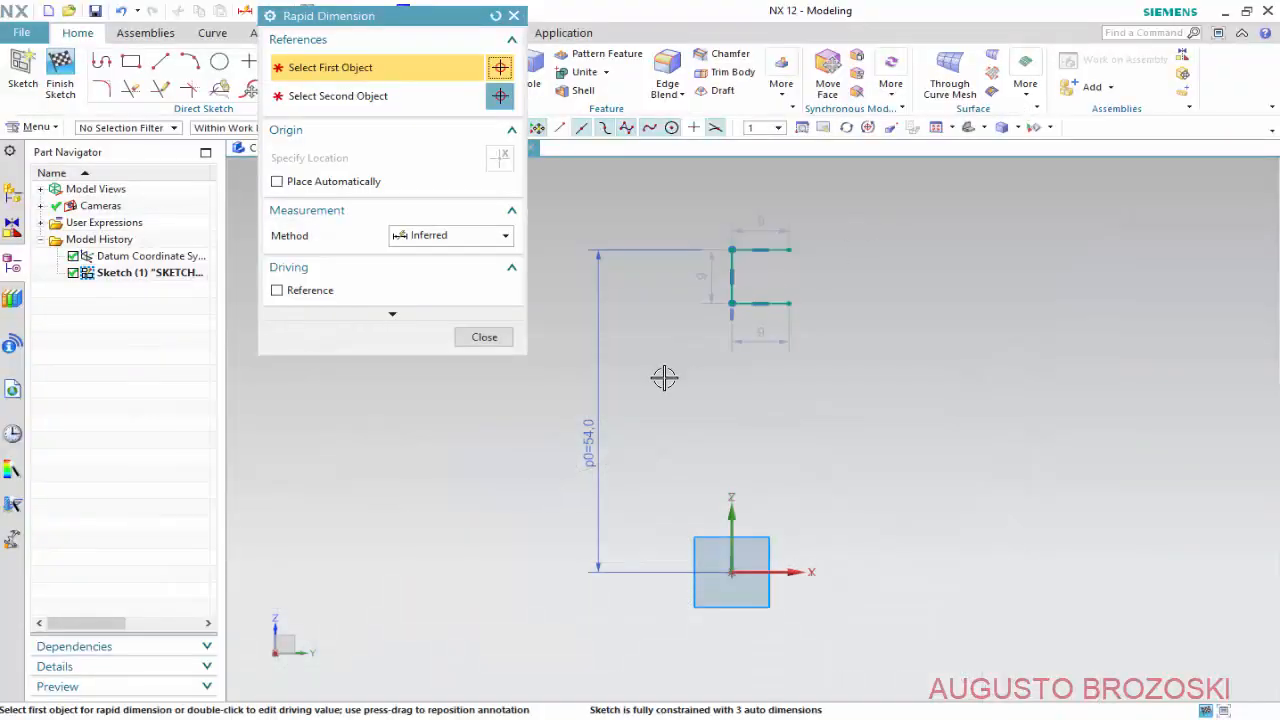
double_click(593, 437)
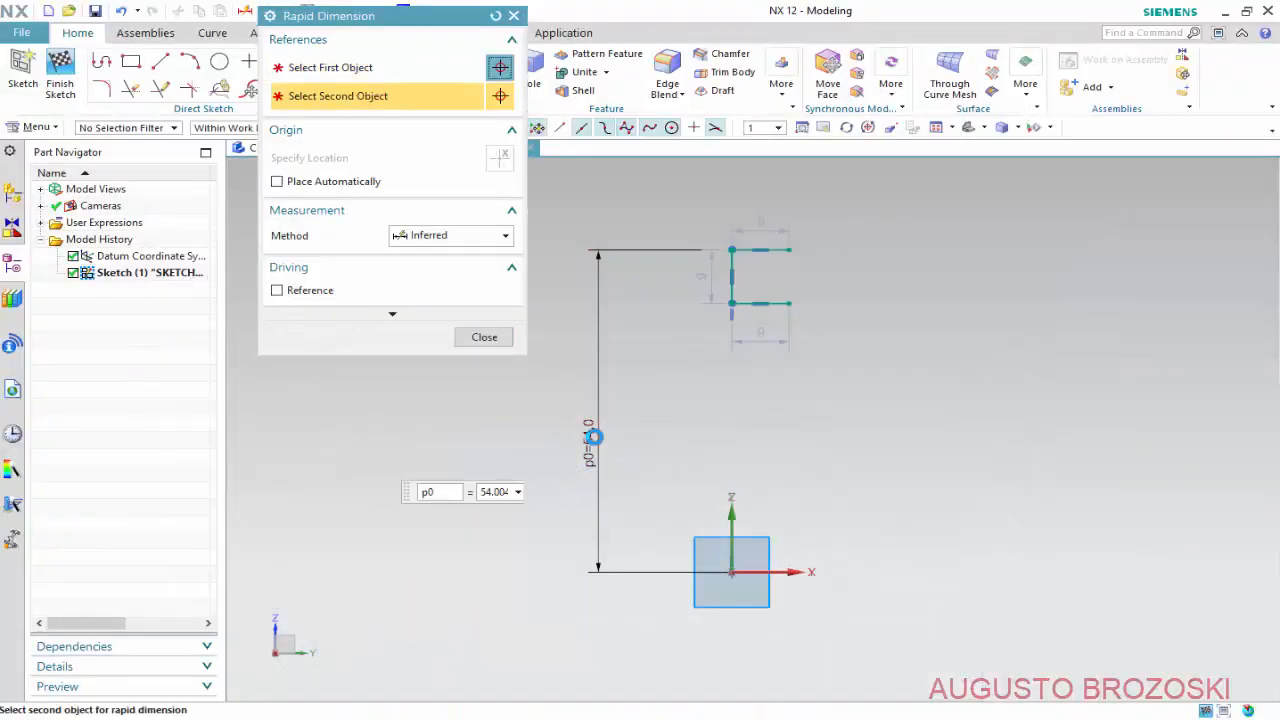
type("254")
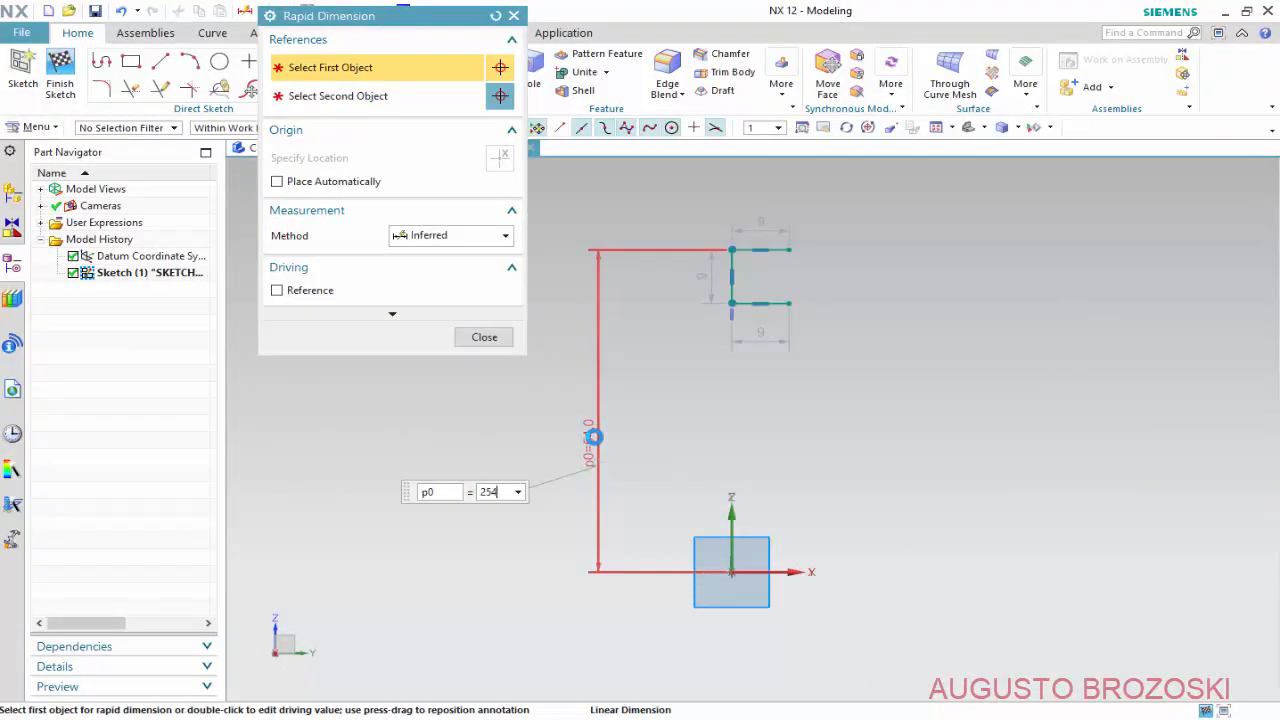
key("Return")
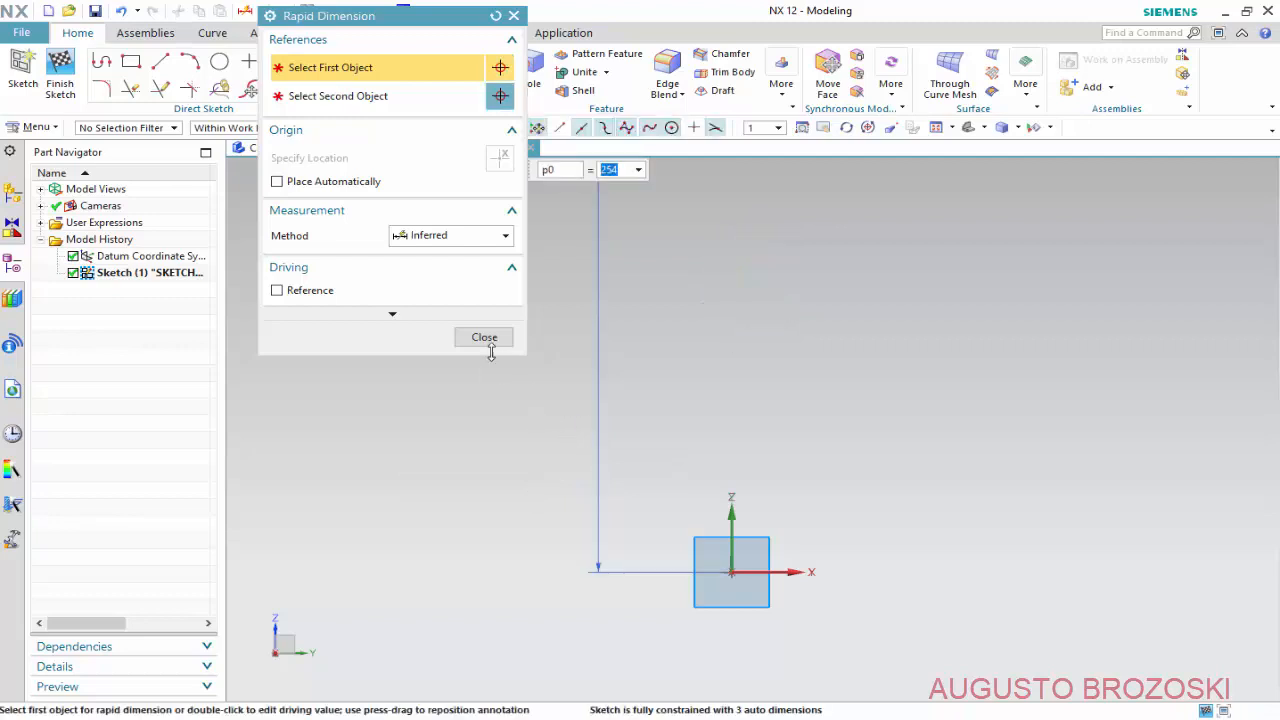
left_click(485, 338)
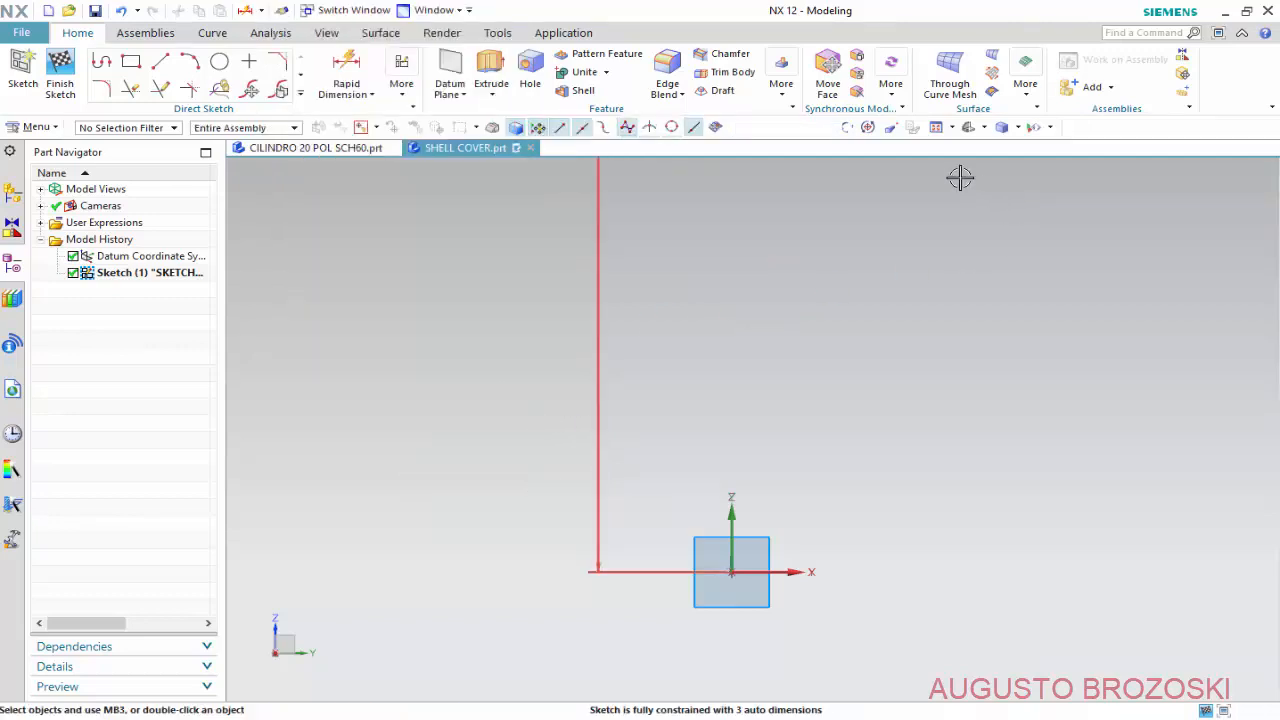
Fit the sketch, move the height dimensions clear of the profile and set the short vertical line's length to 20.6 mm.
left_click(1050, 129)
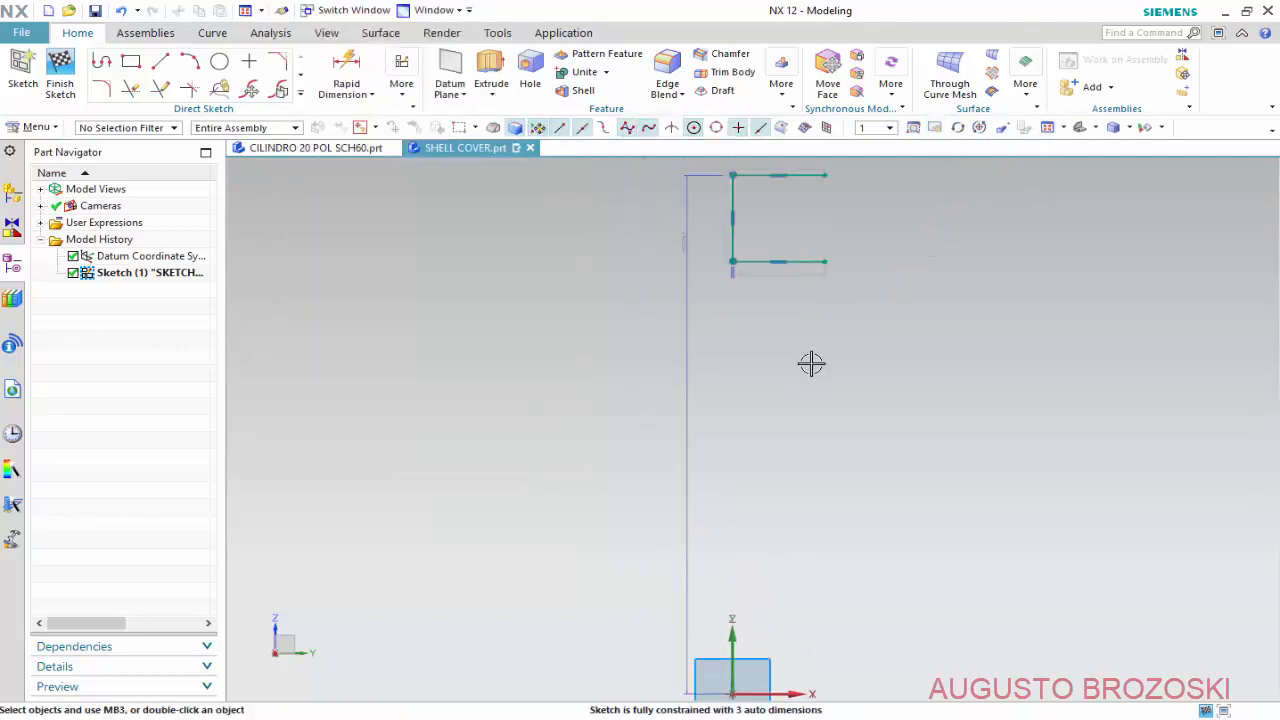
left_click_drag(690, 256, 595, 405)
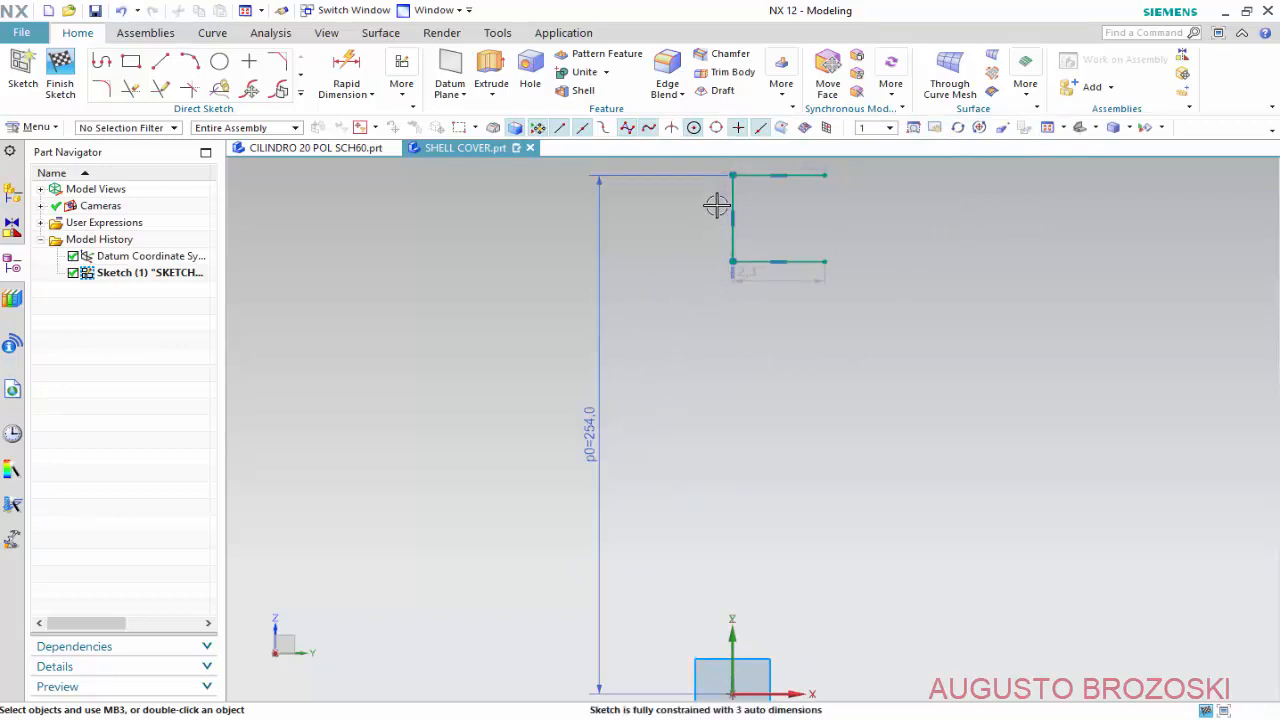
left_click_drag(720, 189, 680, 235)
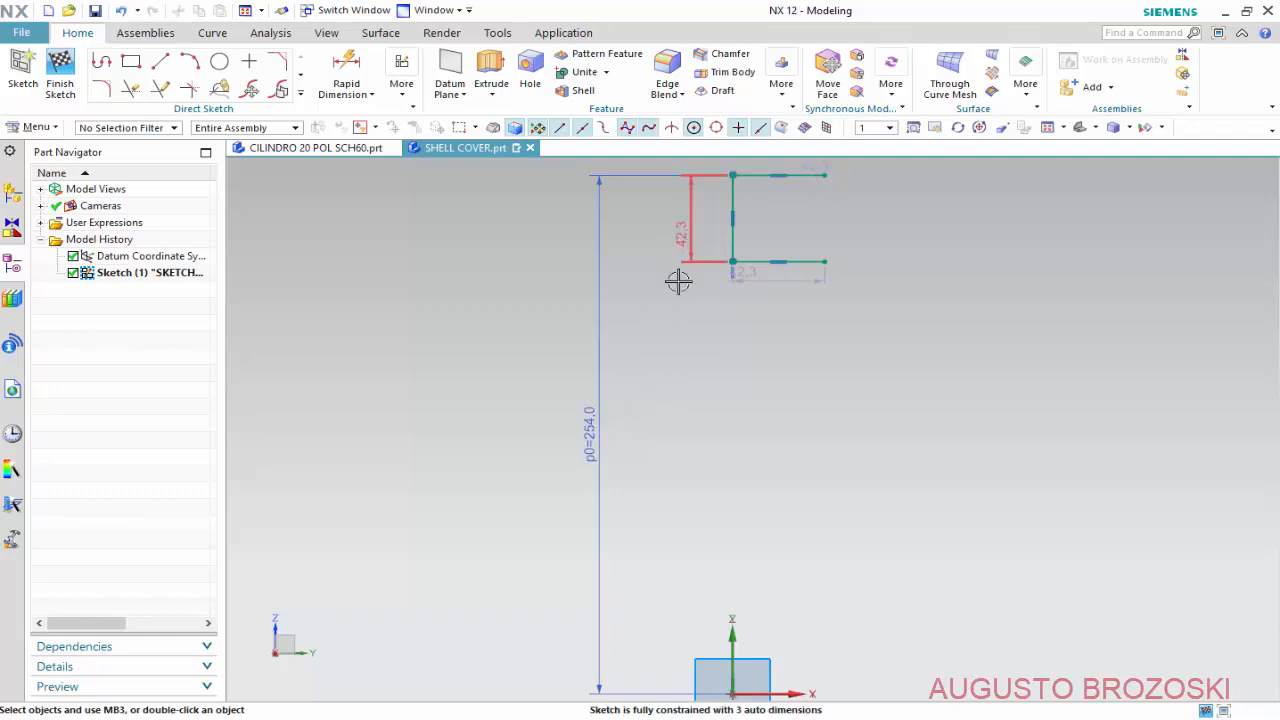
double_click(682, 235)
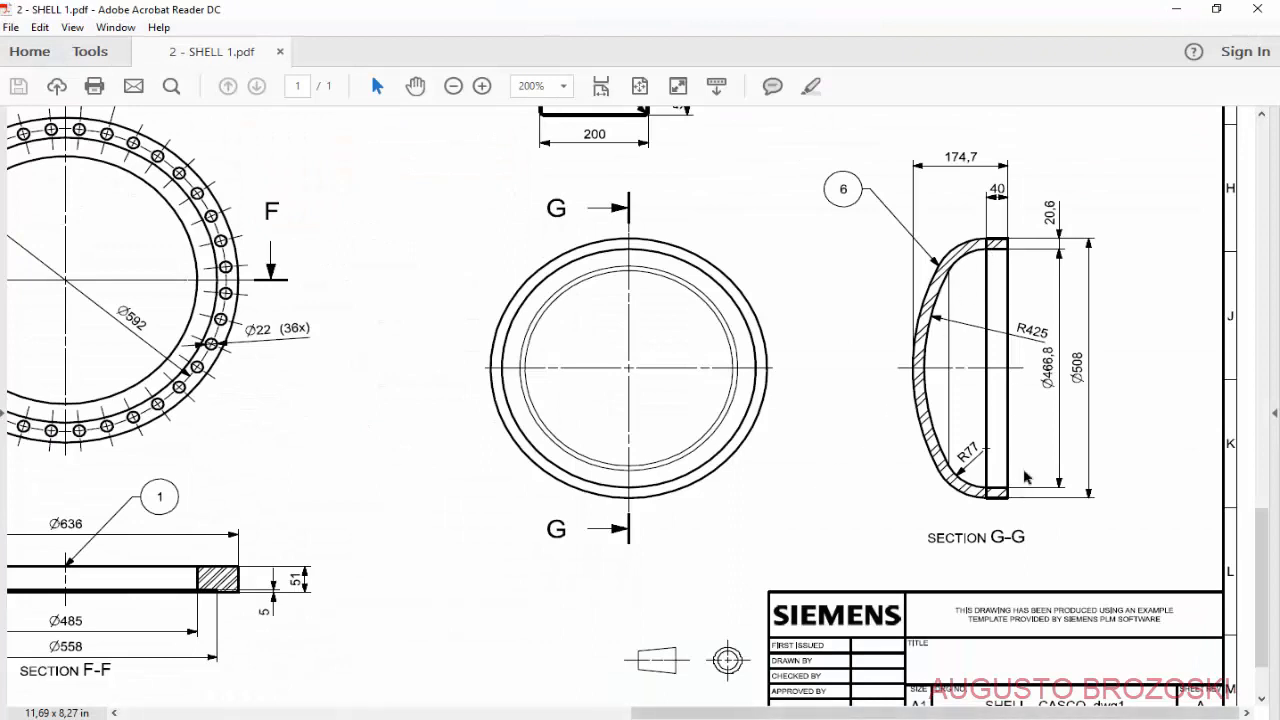
left_click(1178, 9)
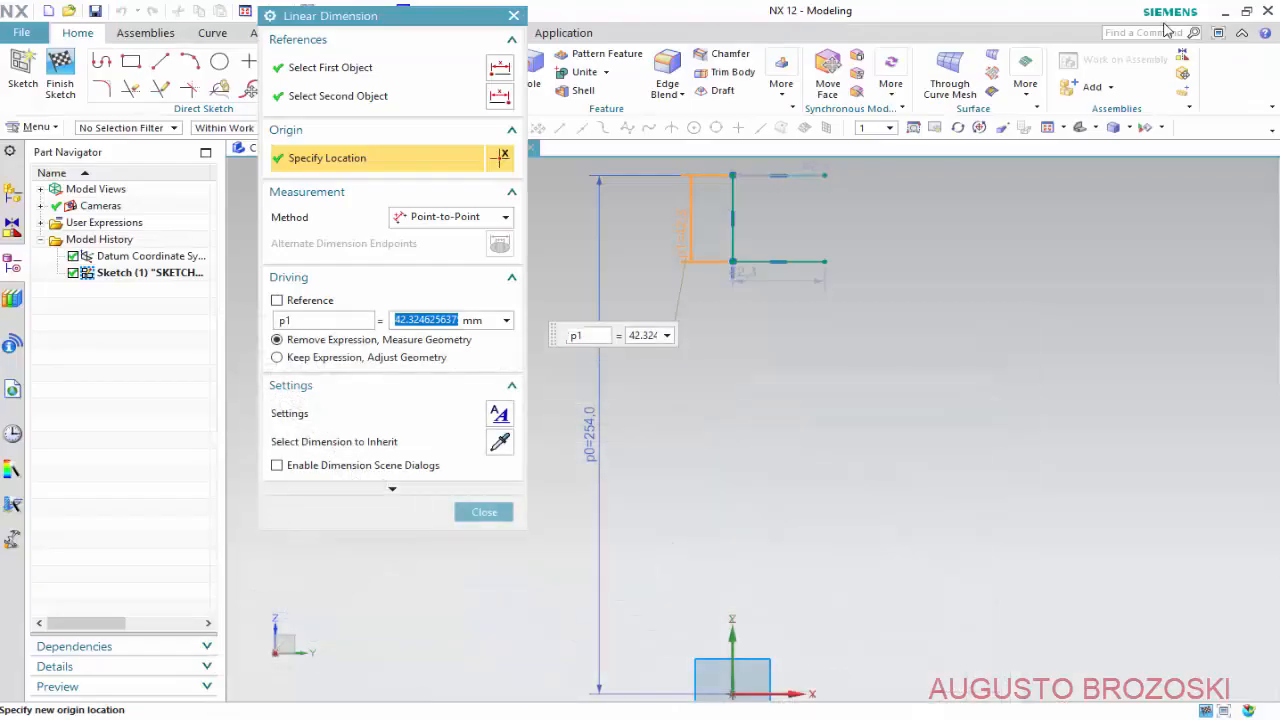
left_click(645, 345)
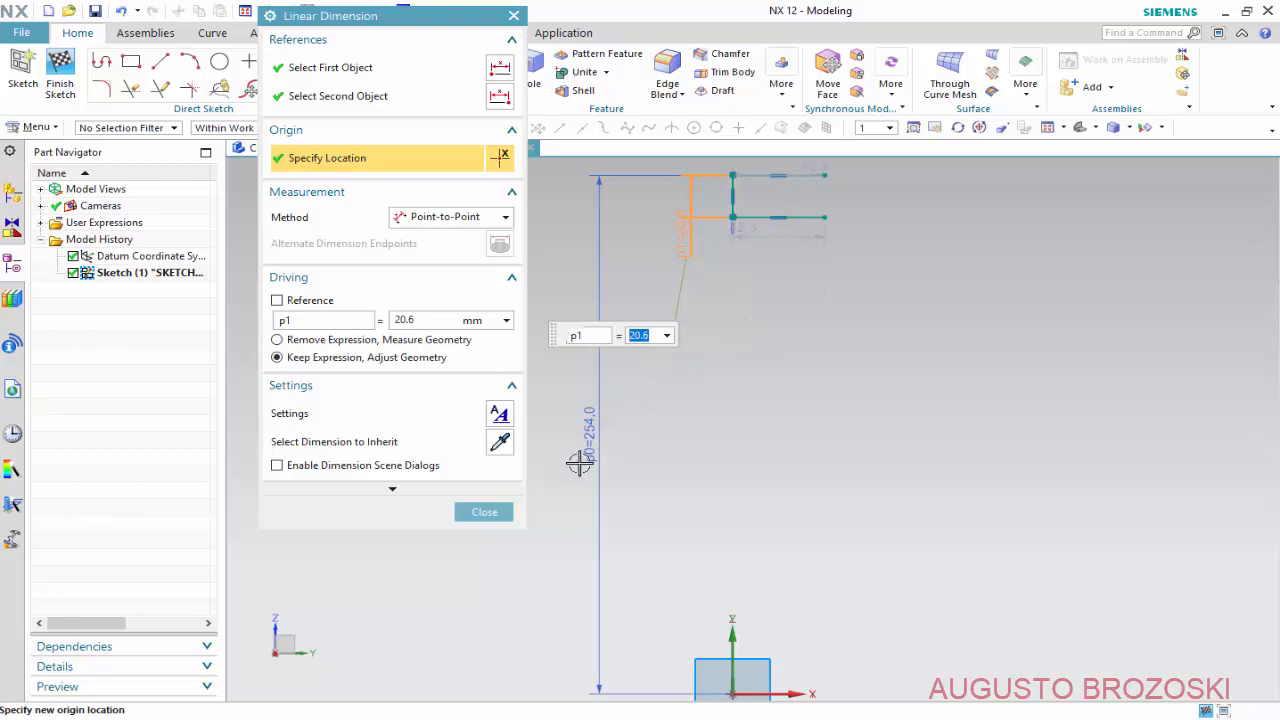
left_click(484, 511)
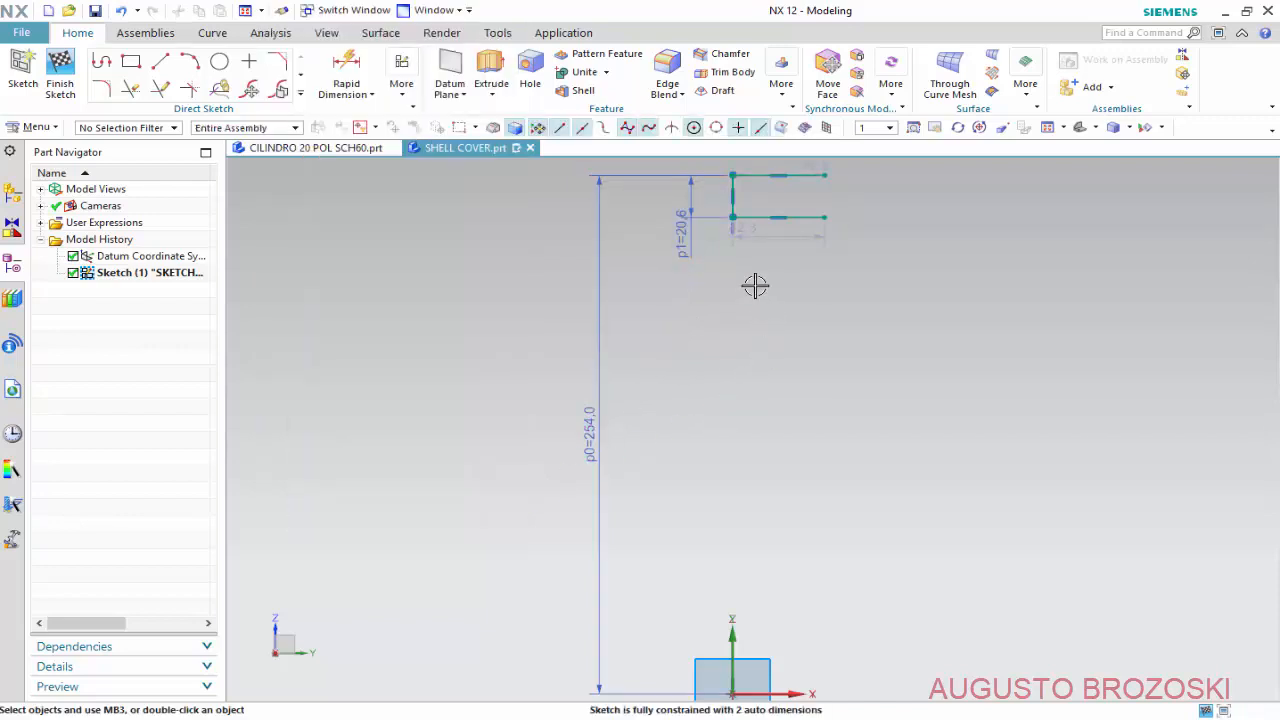
Move the lower horizontal line's dimension below the profile and set its length to 40 mm.
scroll(752, 285, "down", 3)
scroll(771, 217, "up", 5)
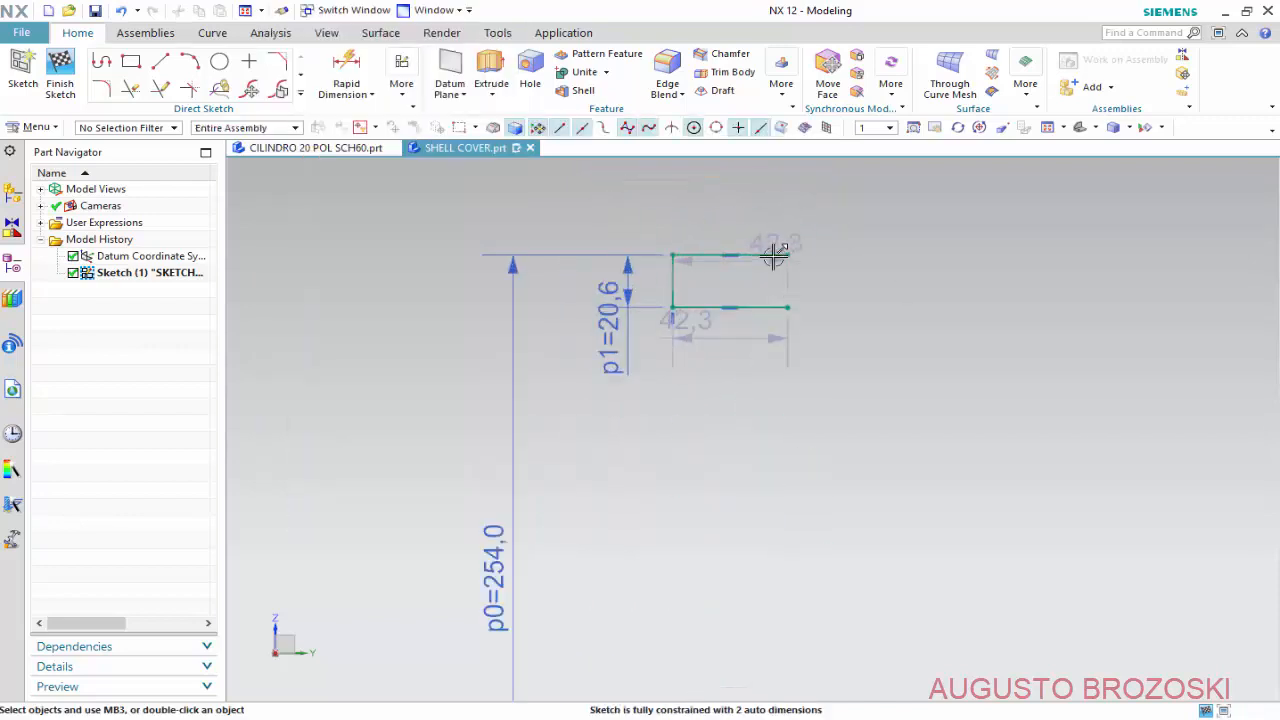
mouse_move(697, 328)
left_mouse_down()
mouse_move(737, 338)
mouse_move(760, 377)
left_mouse_up()
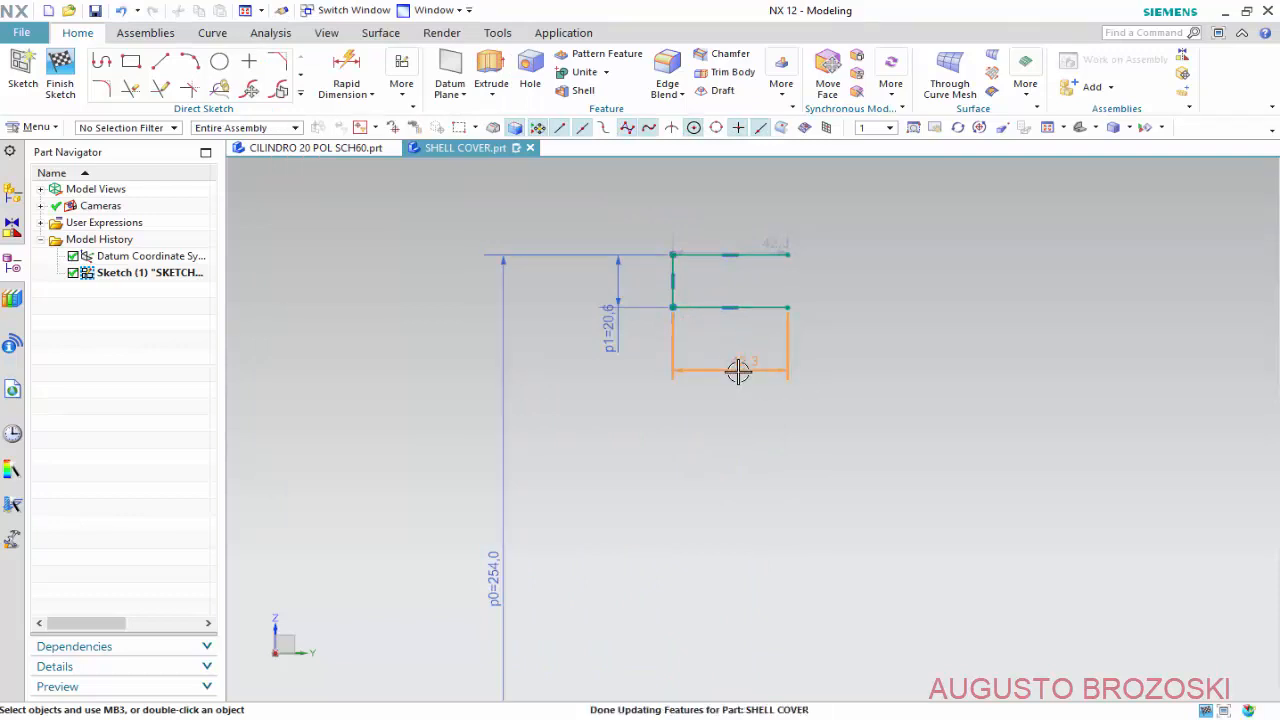
double_click(734, 367)
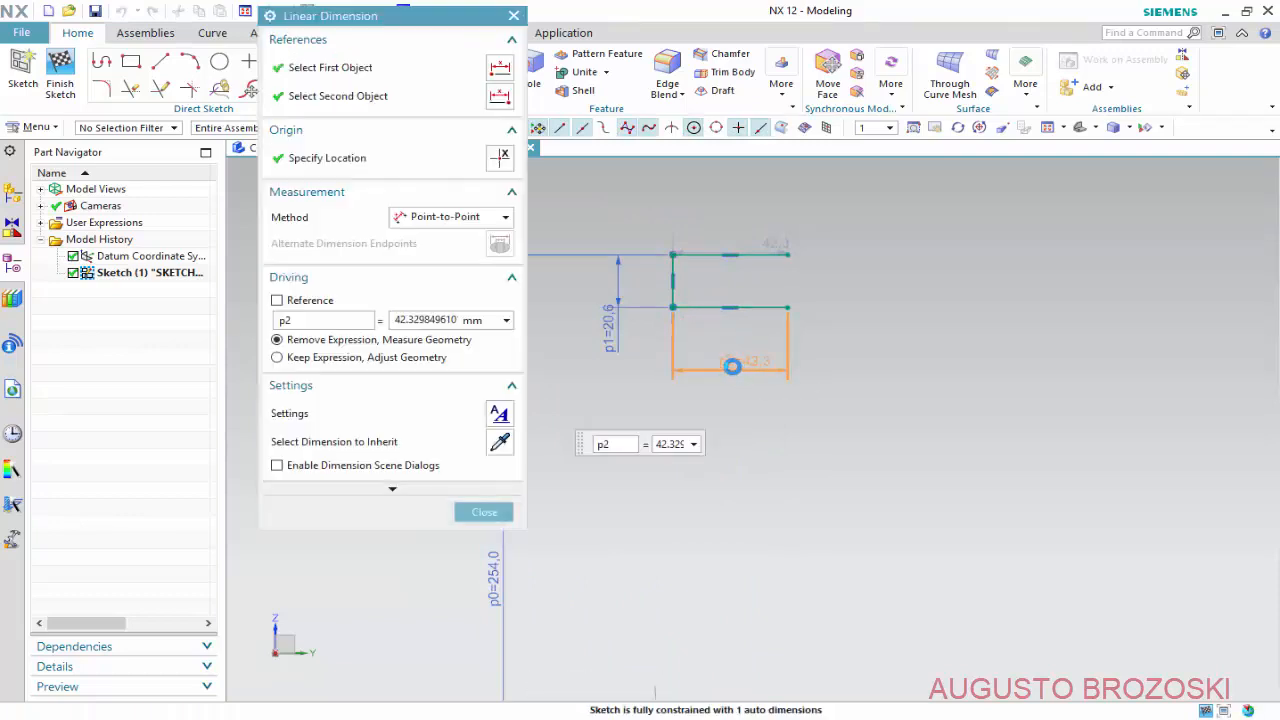
type("40")
key("Return")
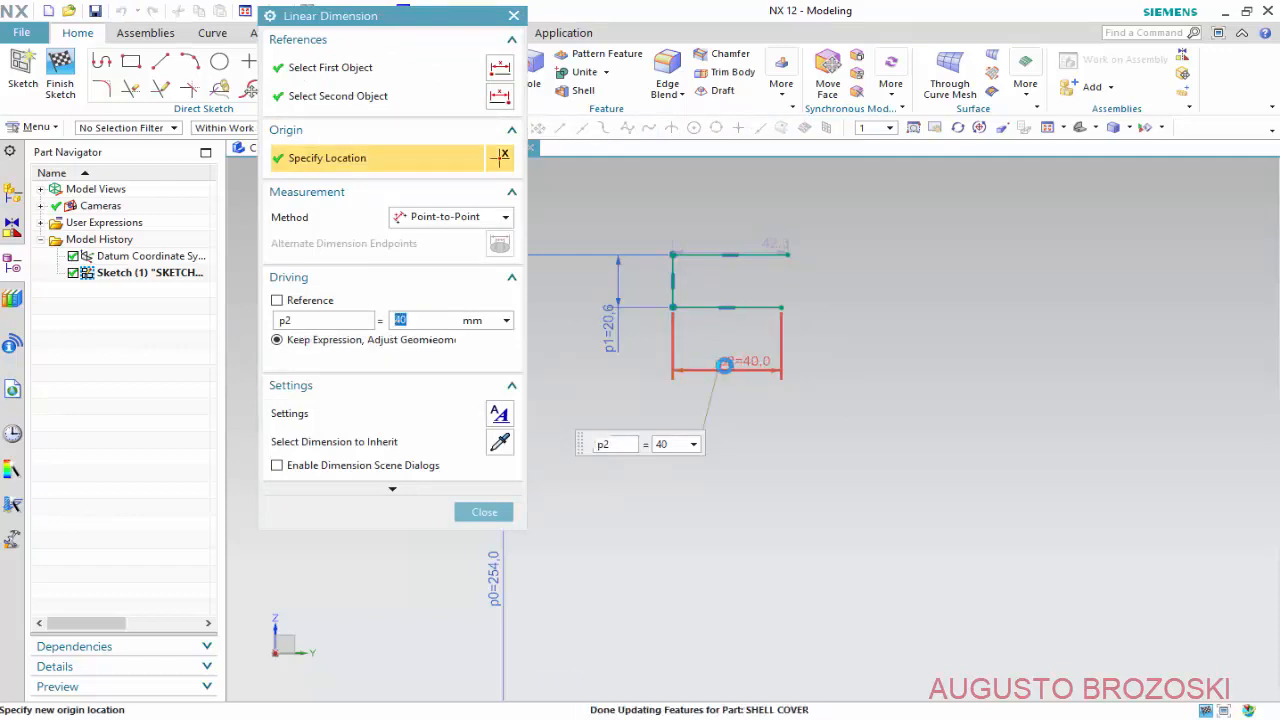
left_click(484, 512)
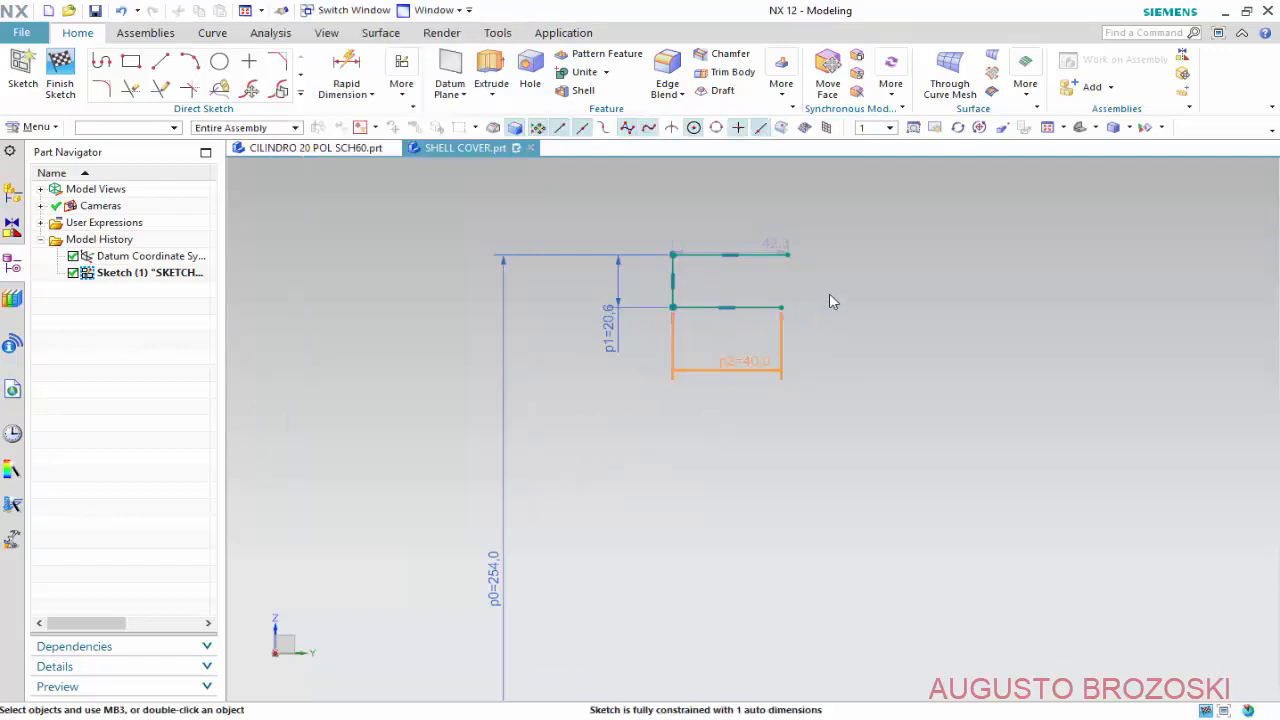
Align the open right ends of the two horizontal lines vertically with each other.
left_click(790, 255)
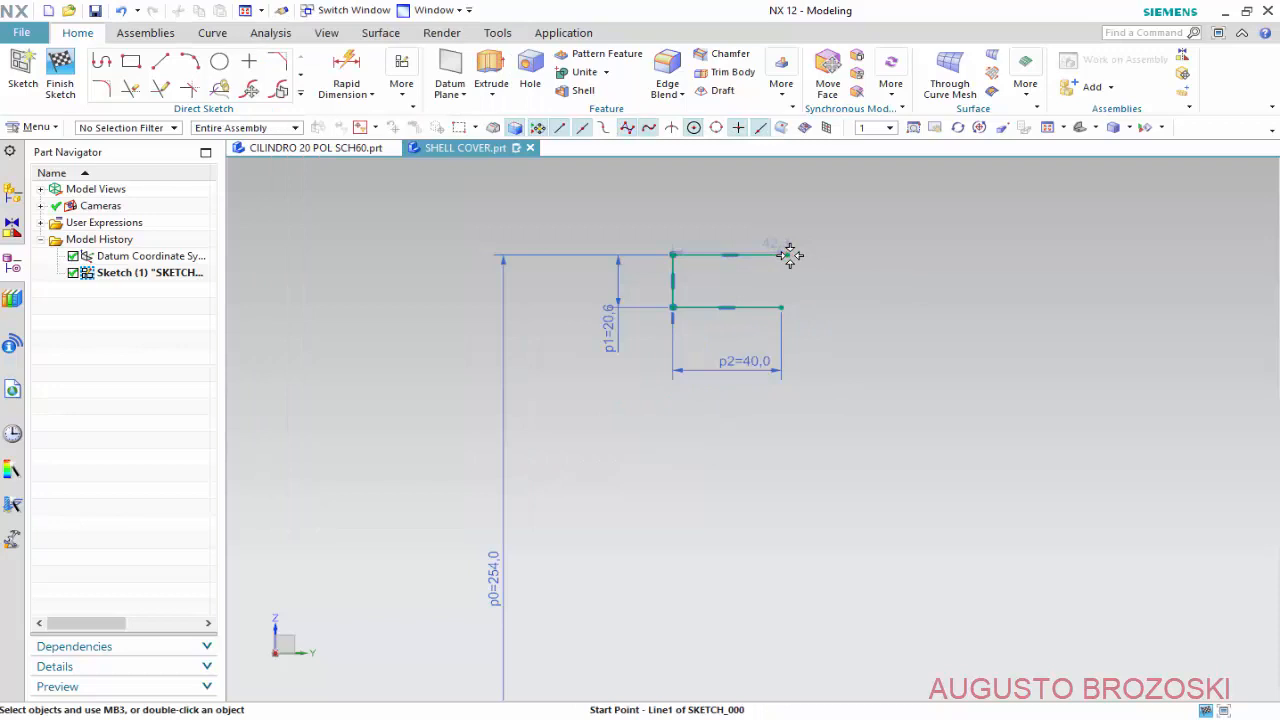
left_click(780, 306)
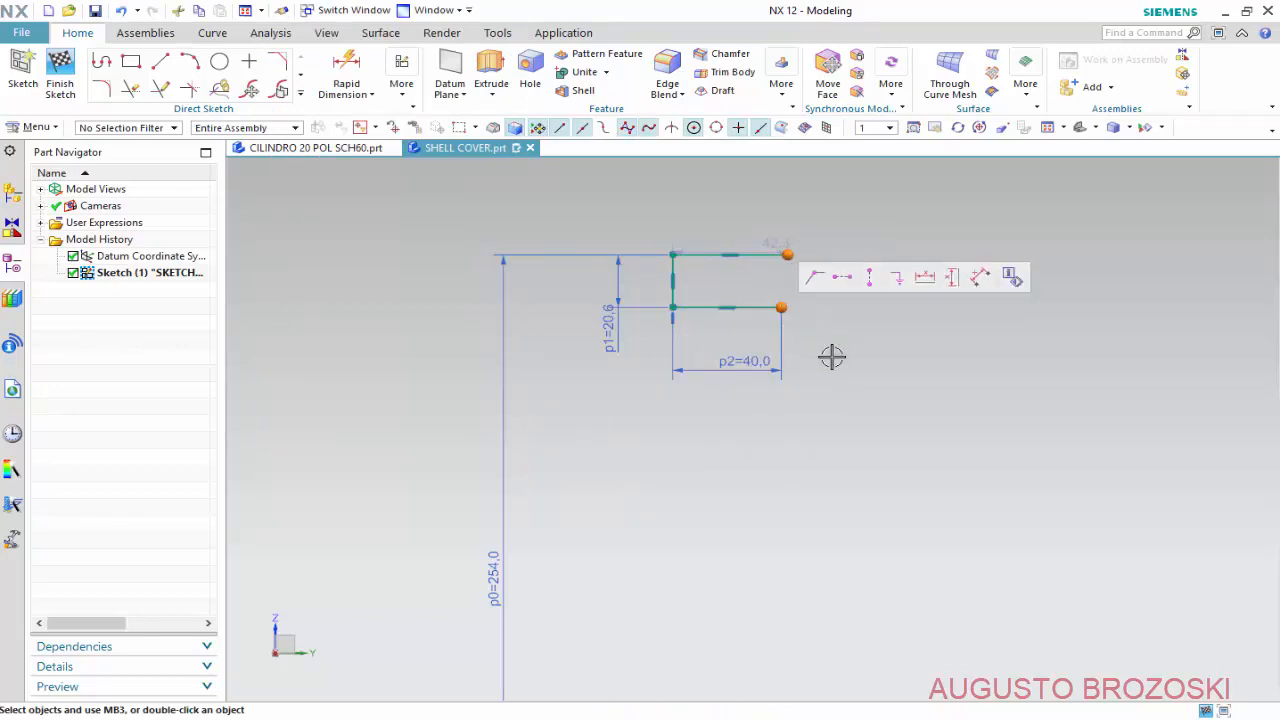
left_click(870, 285)
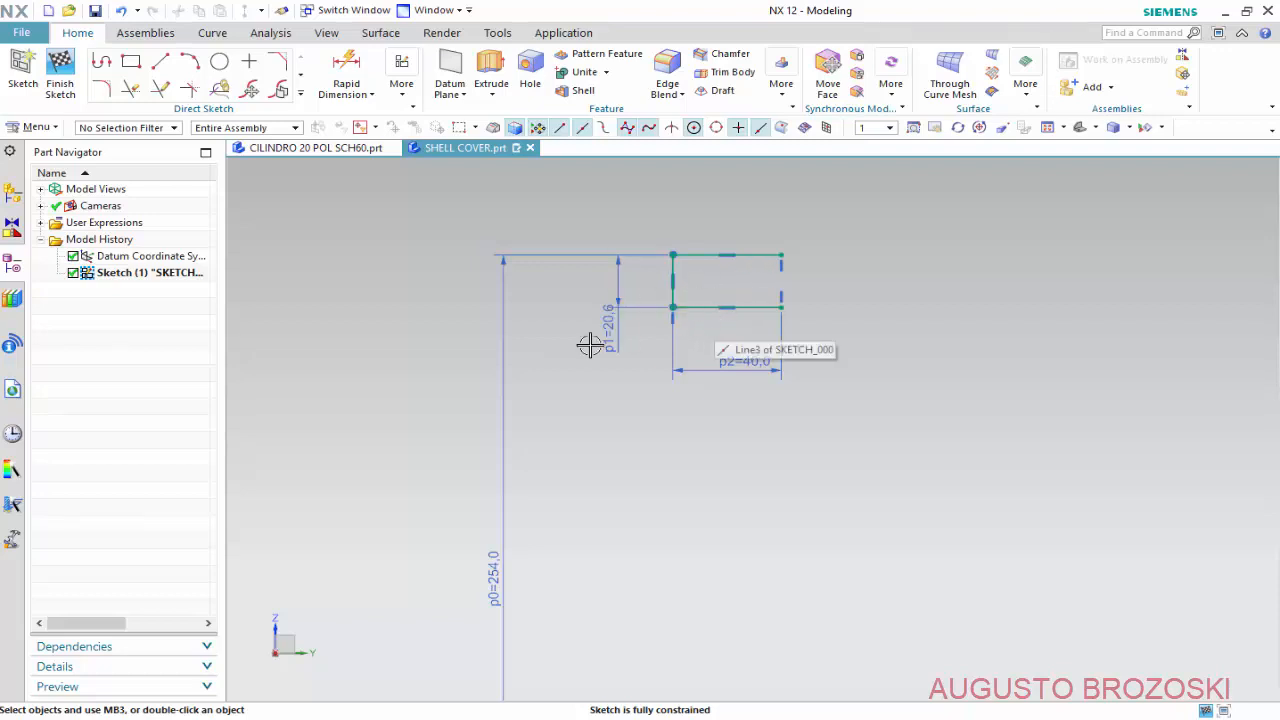
Sketch a circle about 88 mm in diameter centred below the lower horizontal line's open right end and passing through that endpoint.
left_click(220, 61)
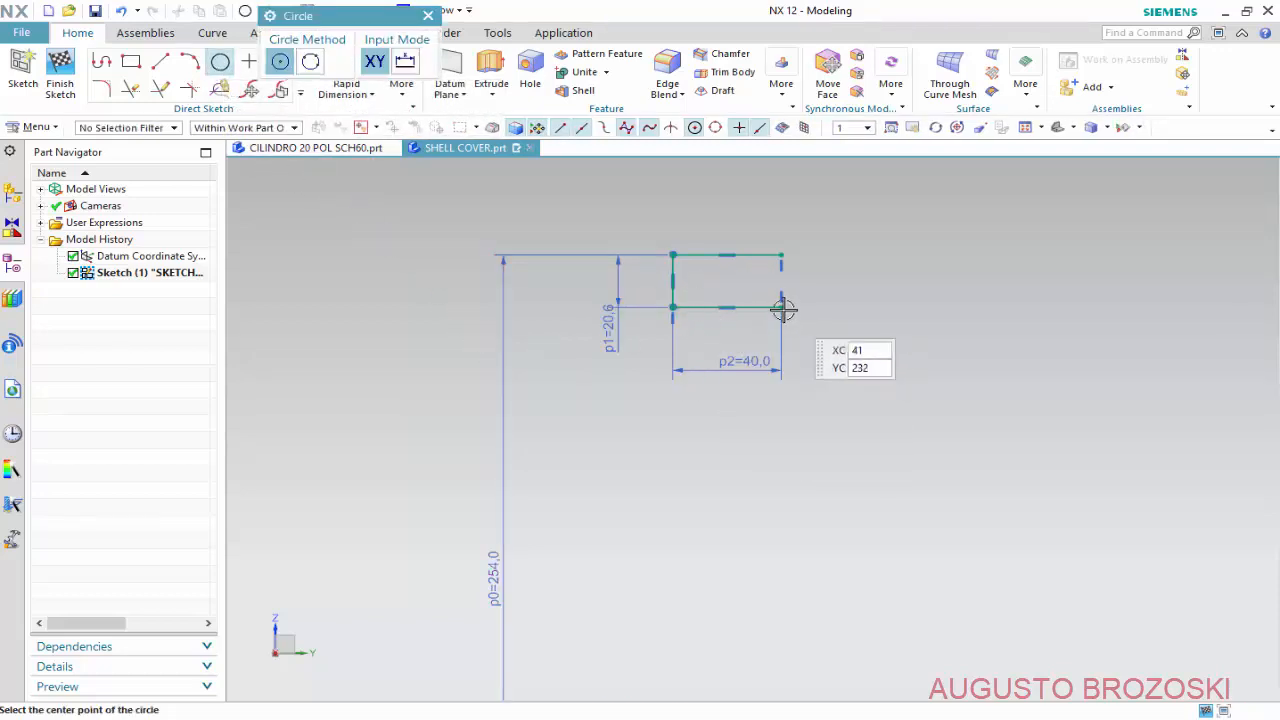
left_click(780, 420)
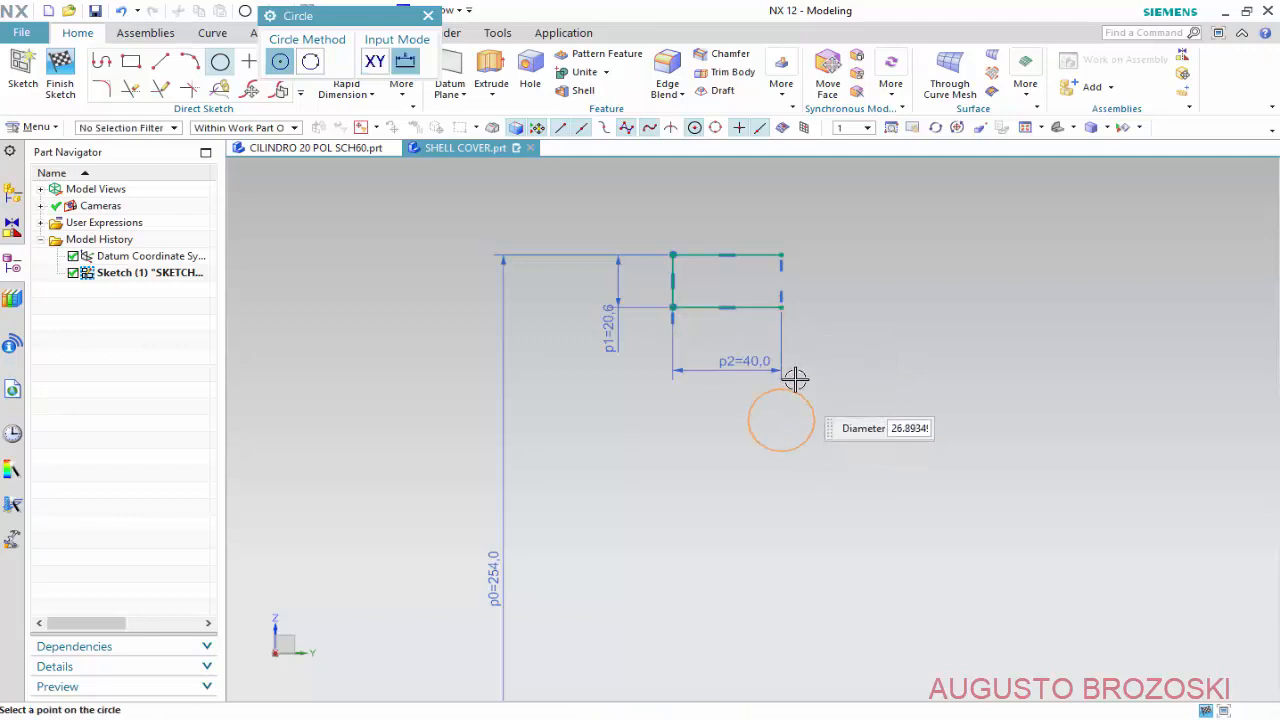
left_click(781, 308)
key("Escape")
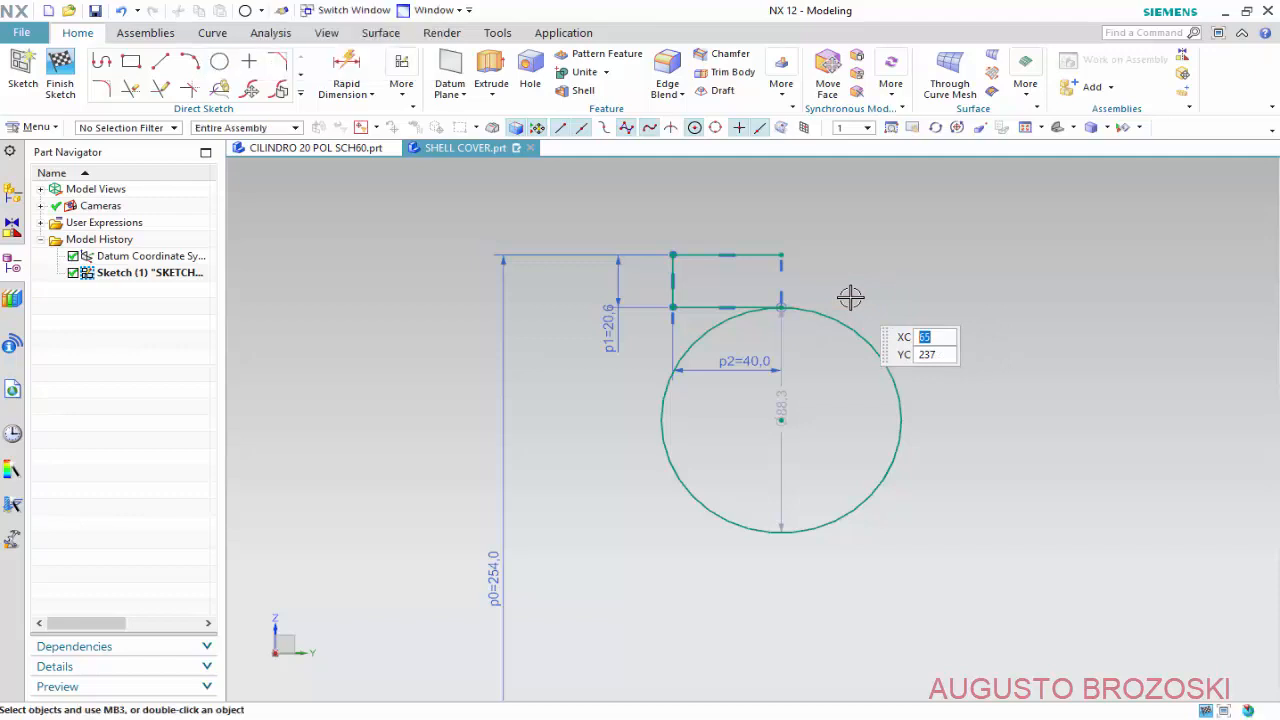
Align the circle's centre vertically with the right endpoint of the lower horizontal line.
left_click(781, 419)
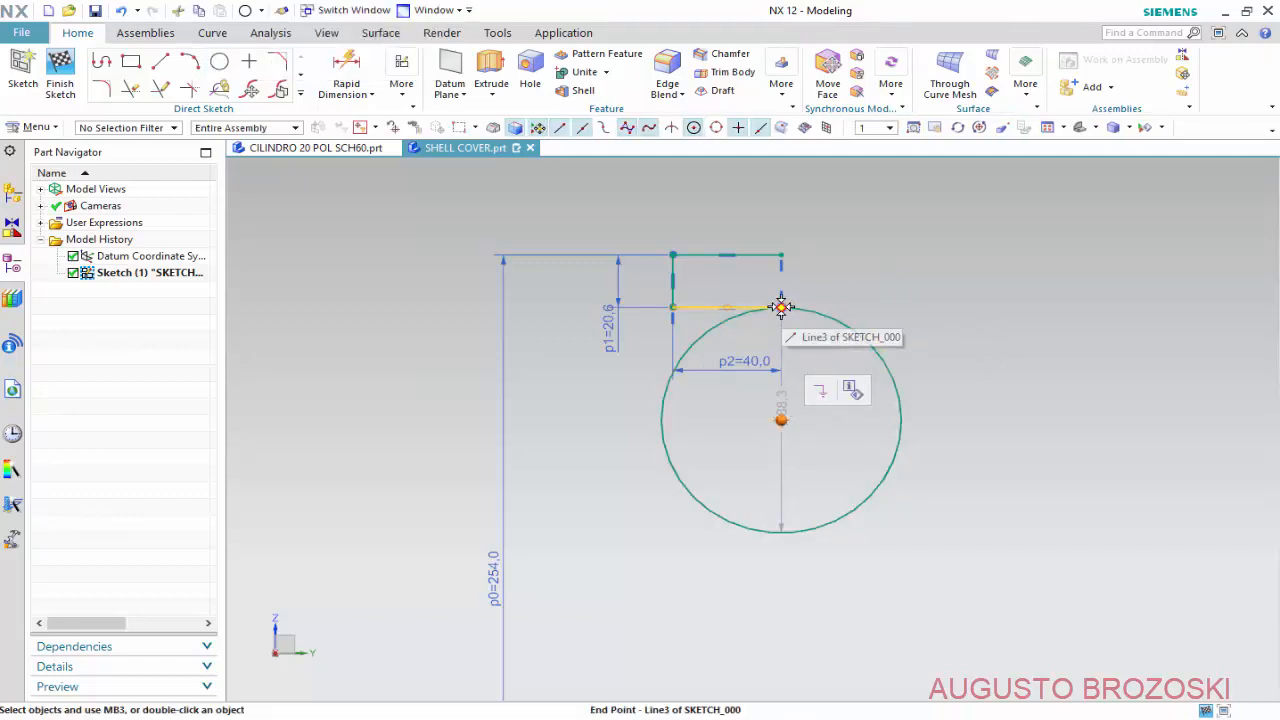
left_click(781, 307)
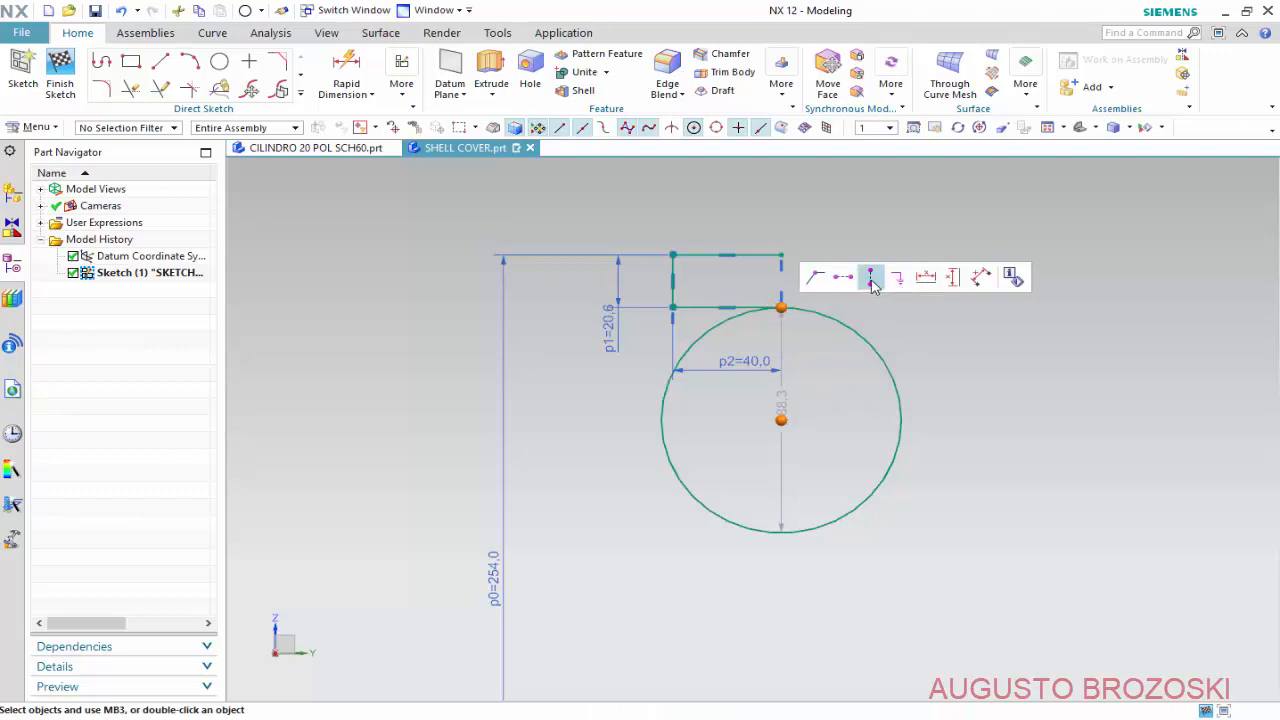
left_click(900, 277)
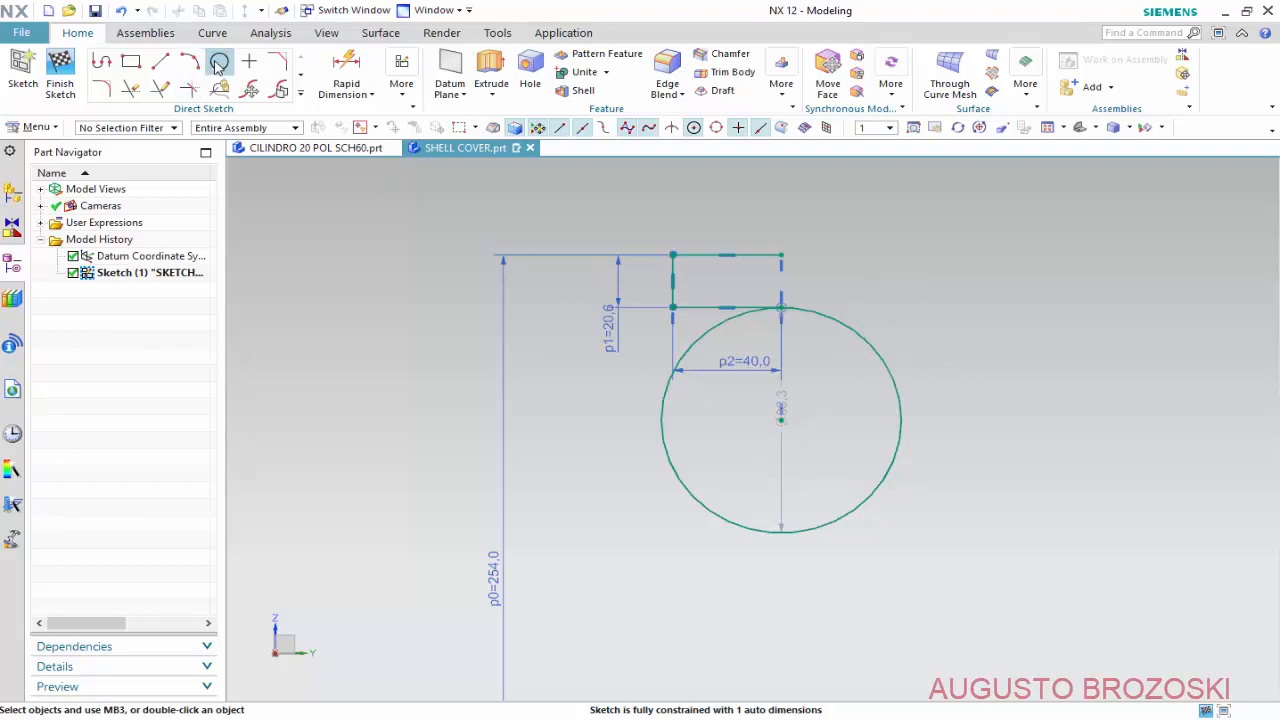
Sketch a large circle about 1013 mm in diameter, centred about 319 mm left of the sketch origin and enclosing the small circle.
left_click(220, 62)
scroll(745, 338, "down", 5)
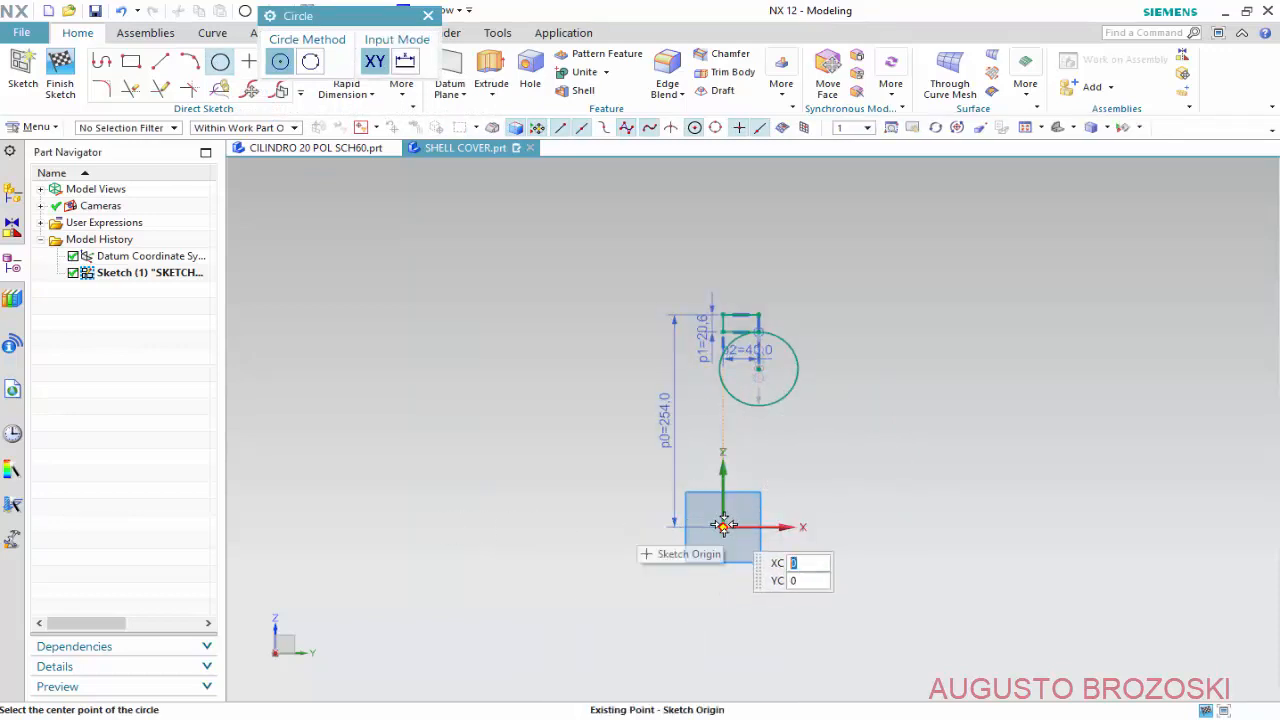
left_click(439, 524)
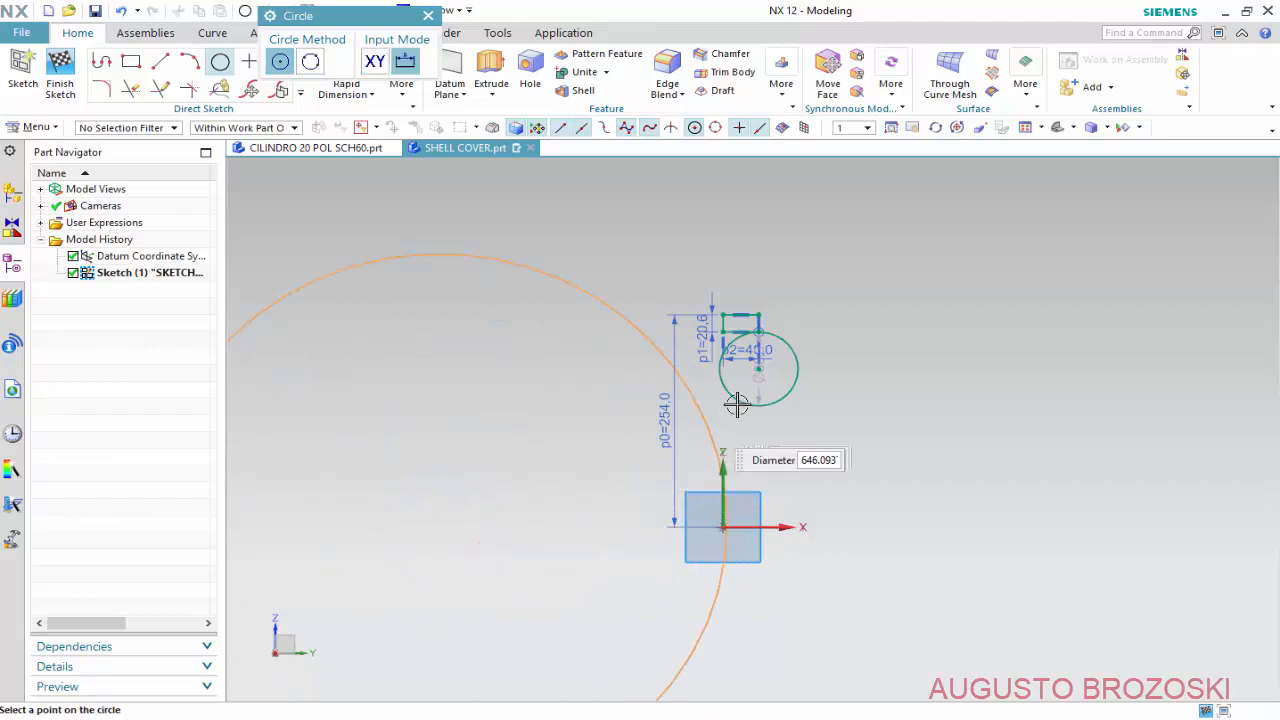
left_click(836, 382)
key("Escape")
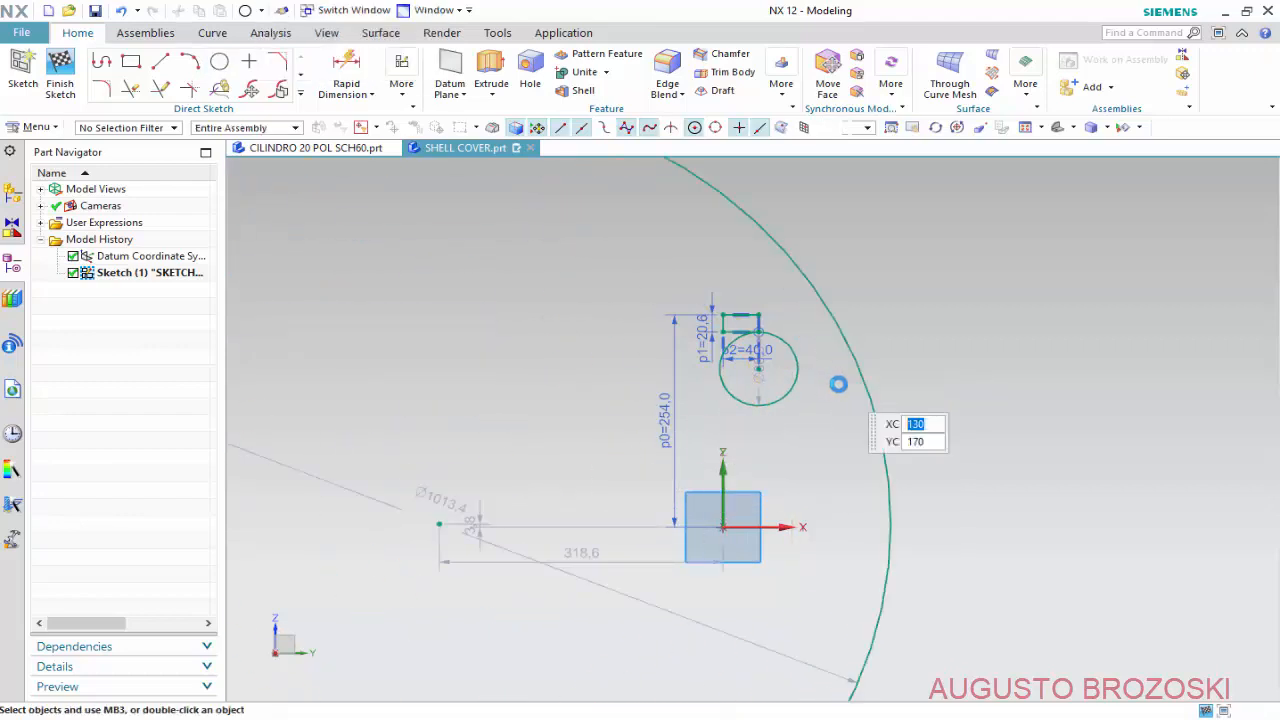
Make the large circle tangent to the small circle and align its centre horizontally with the sketch origin.
left_click(859, 363)
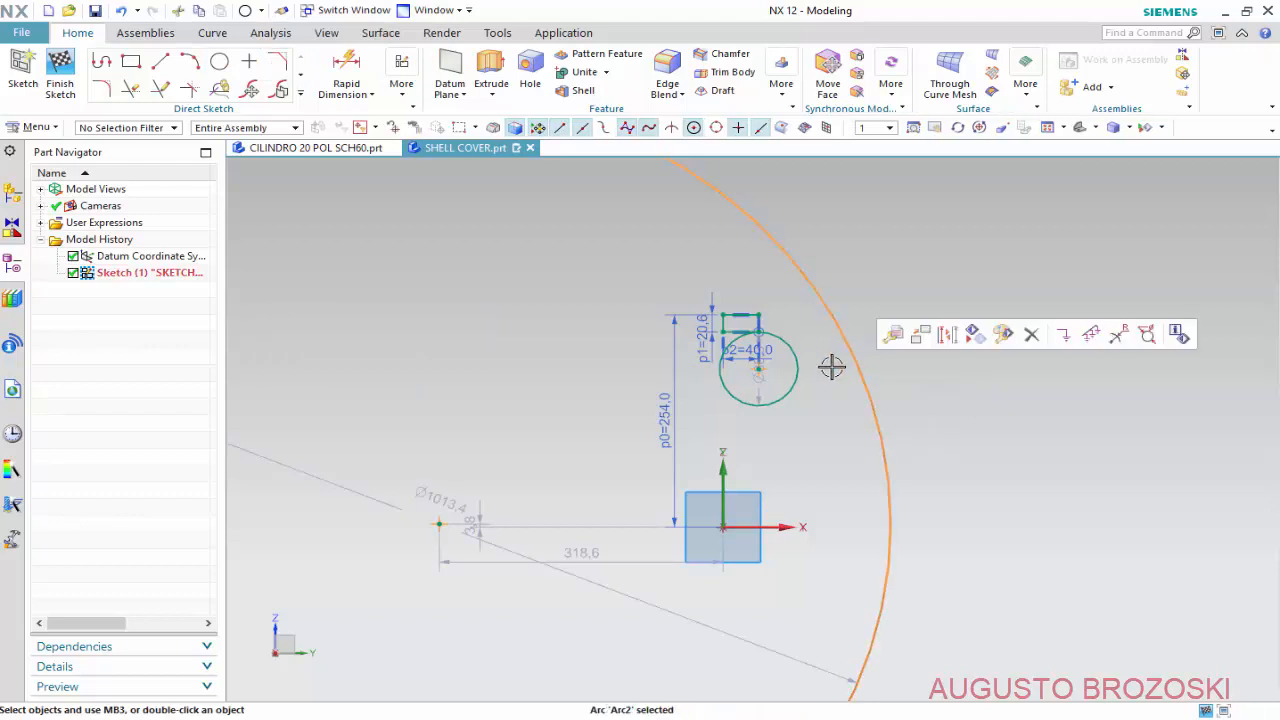
left_click(798, 360)
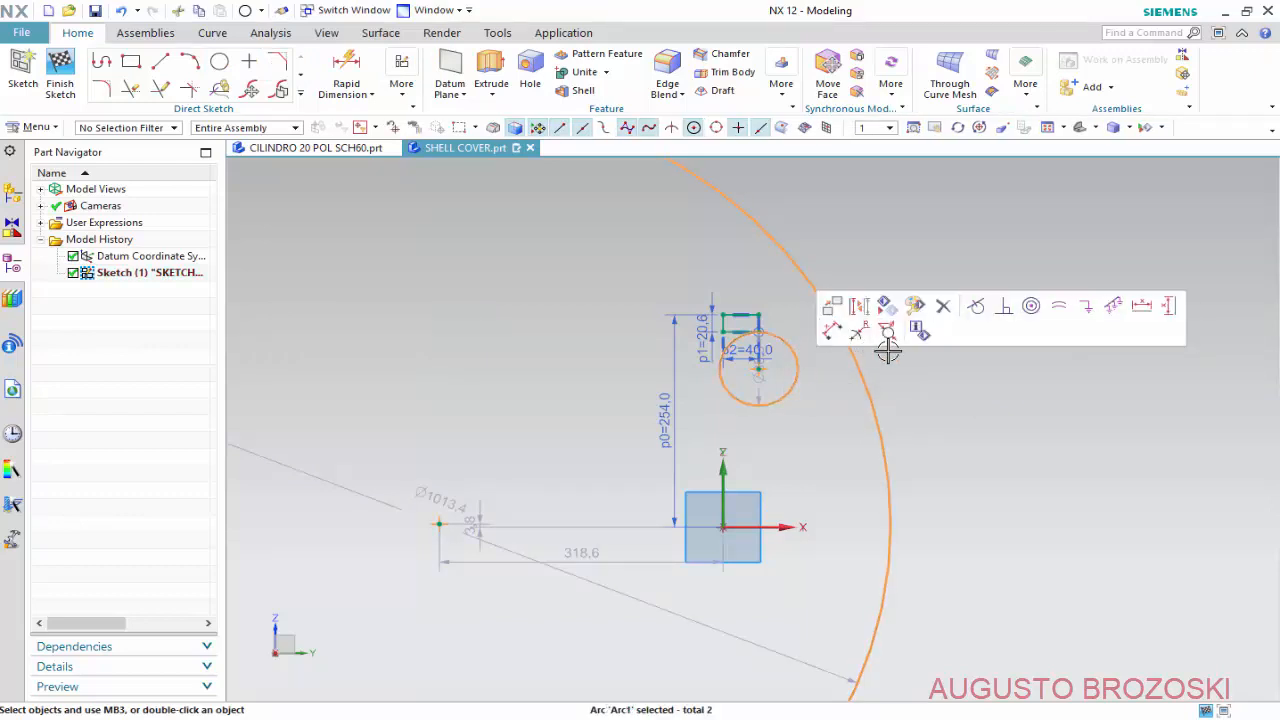
left_click(977, 309)
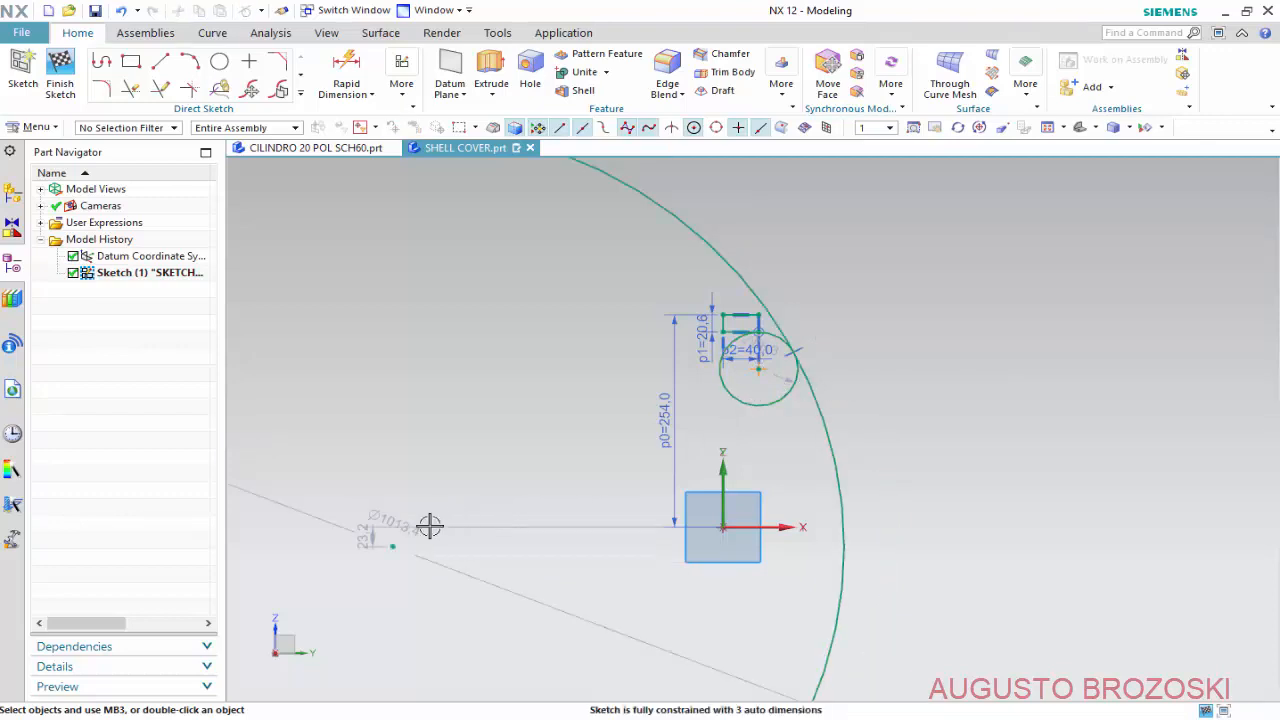
left_click(392, 546)
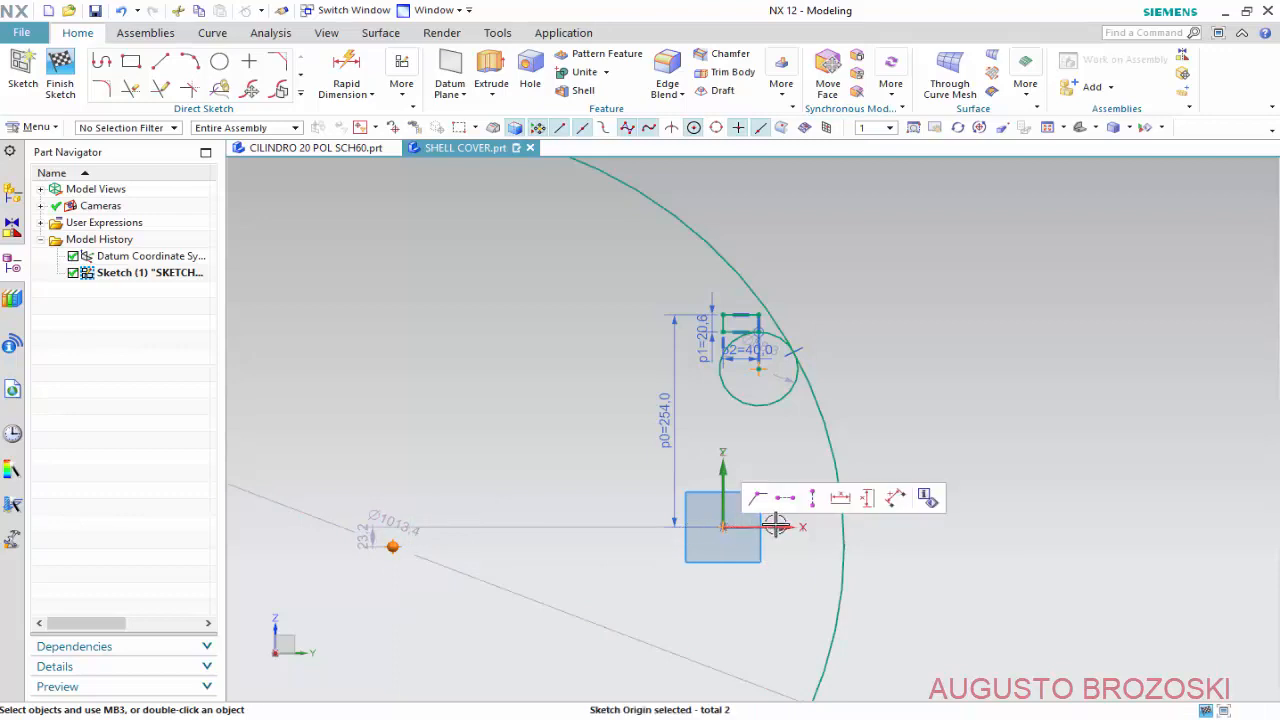
left_click(785, 498)
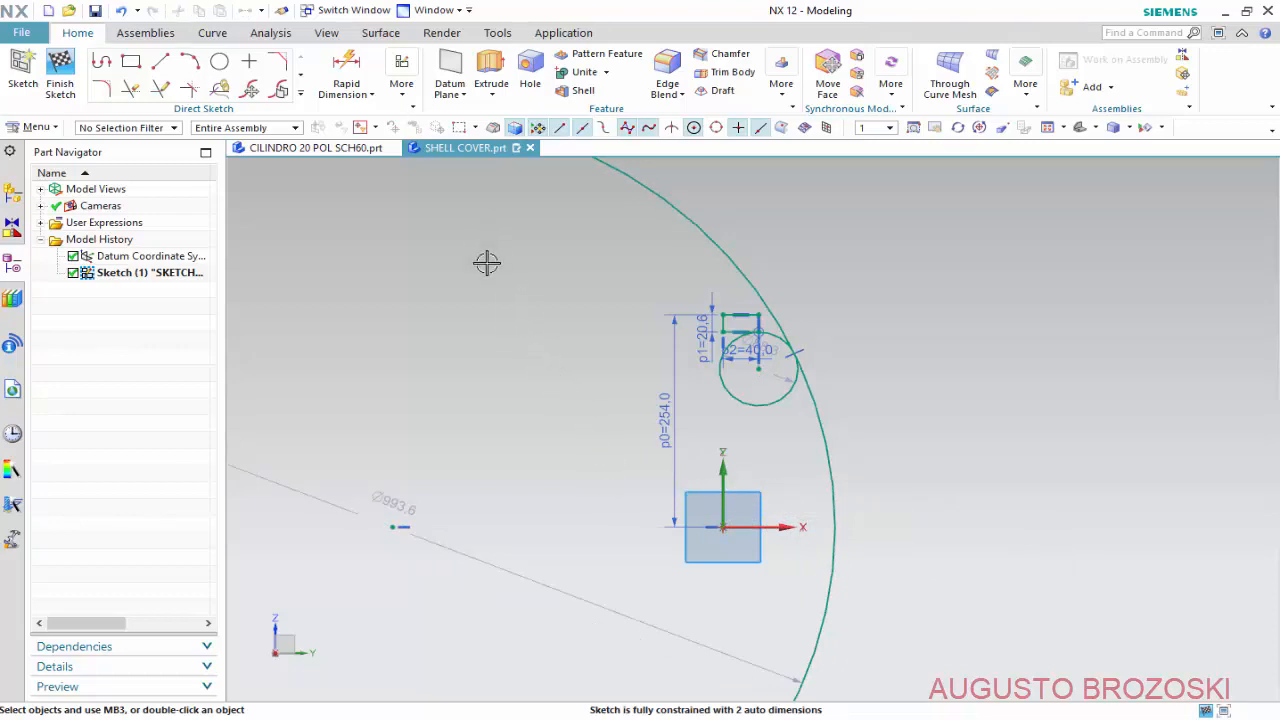
left_click(160, 62)
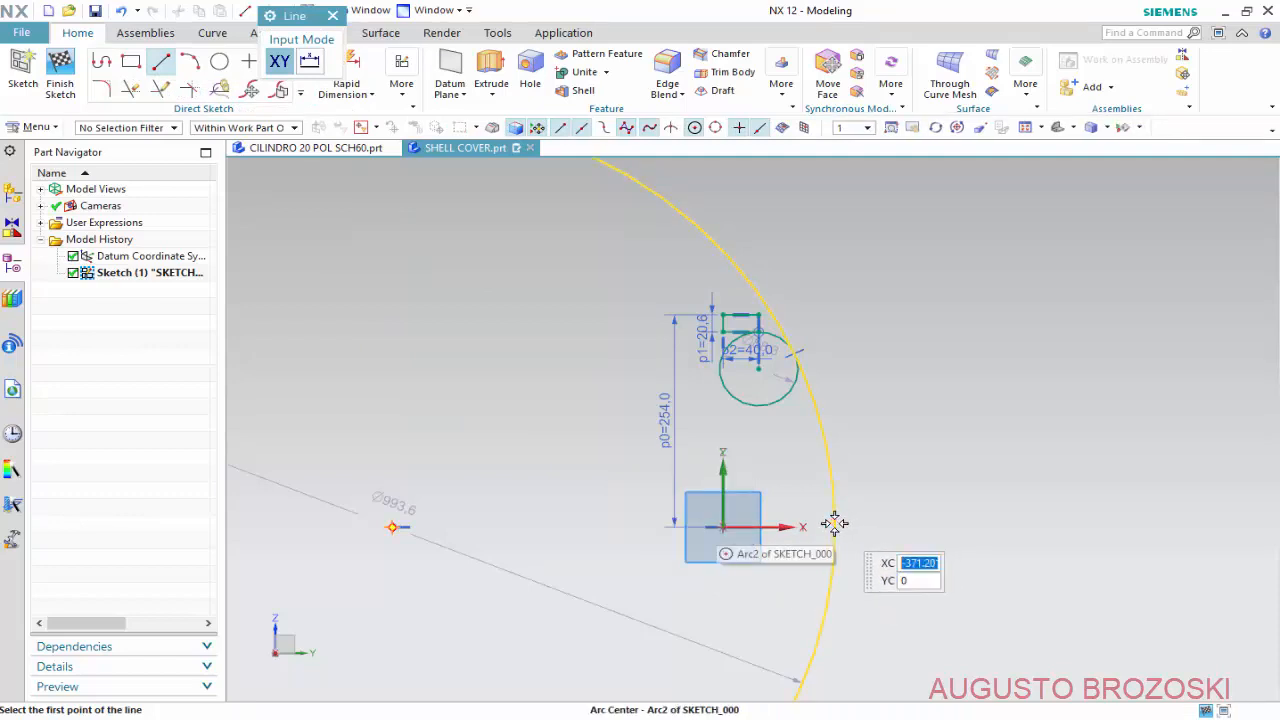
left_click(838, 523)
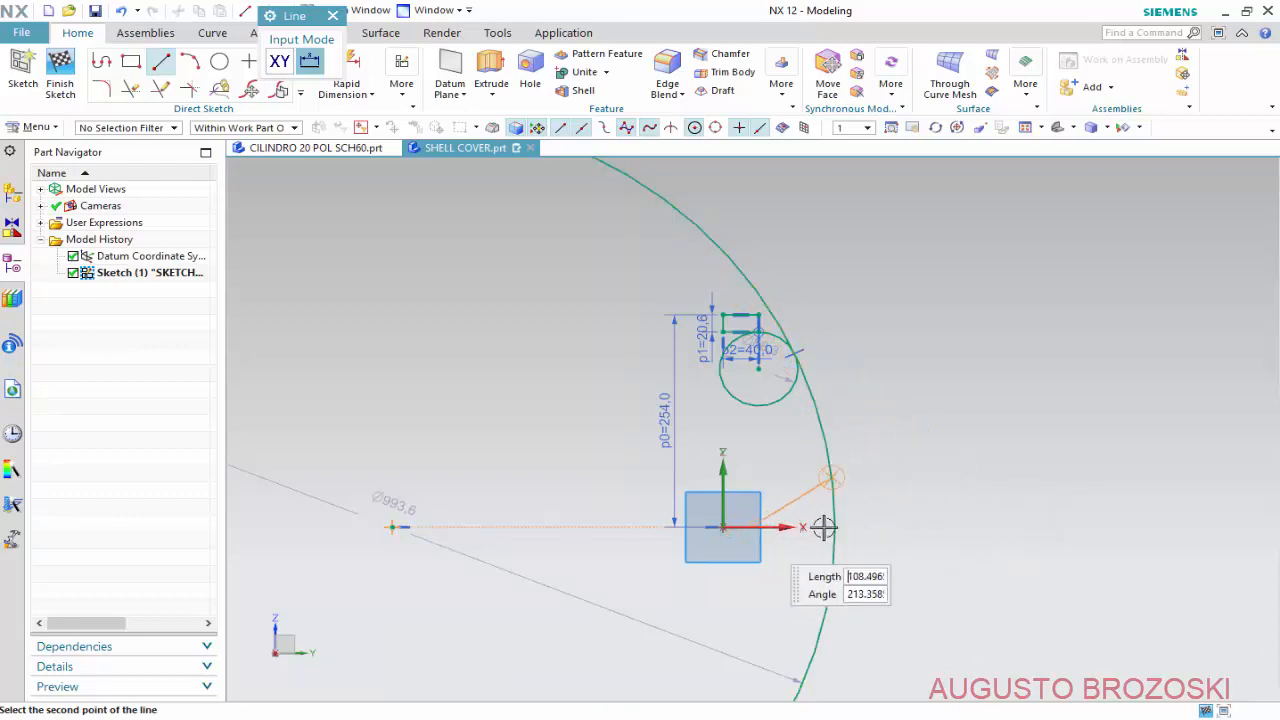
key("Escape")
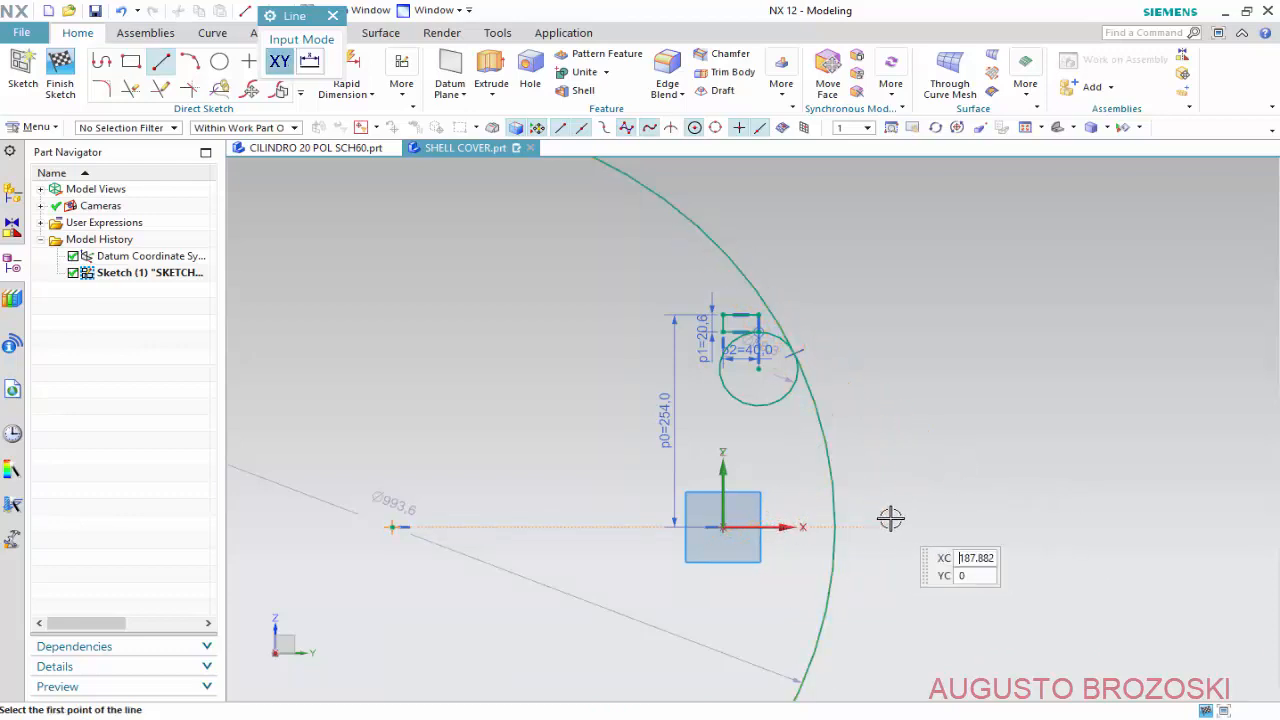
Draw a horizontal line from the sketch origin to the large circle and convert it to a reference line.
left_click(723, 527)
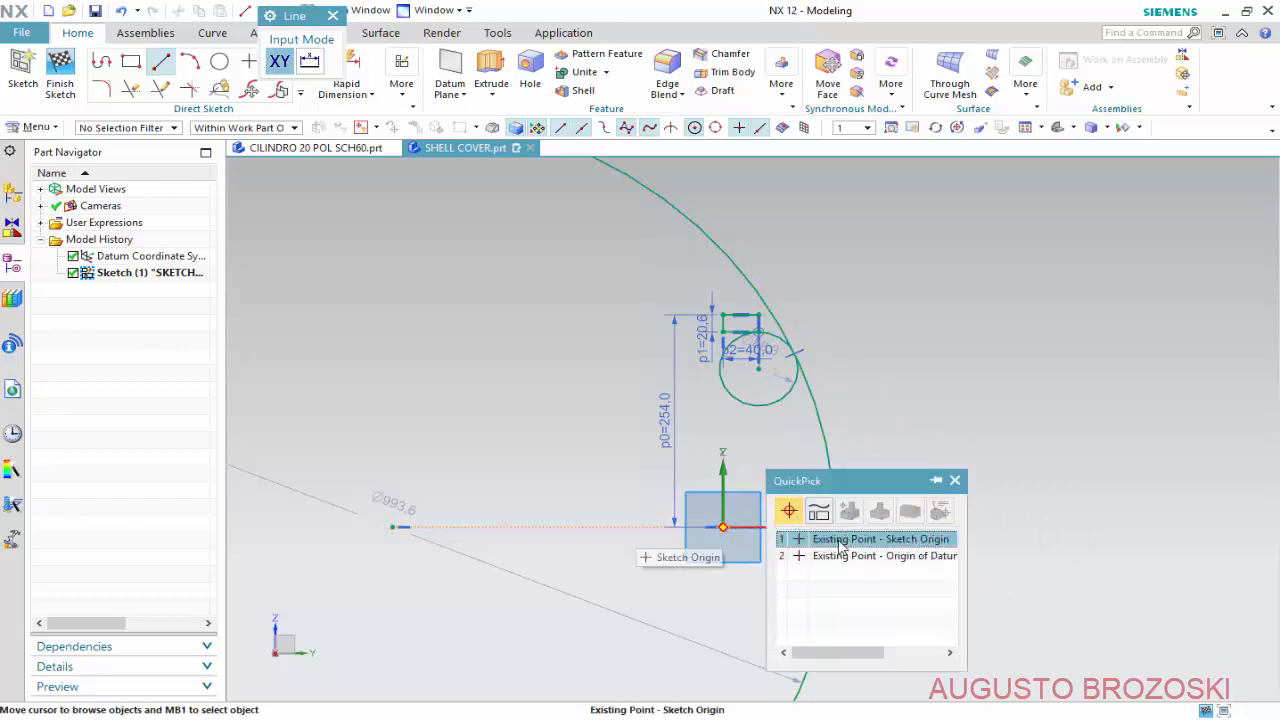
left_click(840, 543)
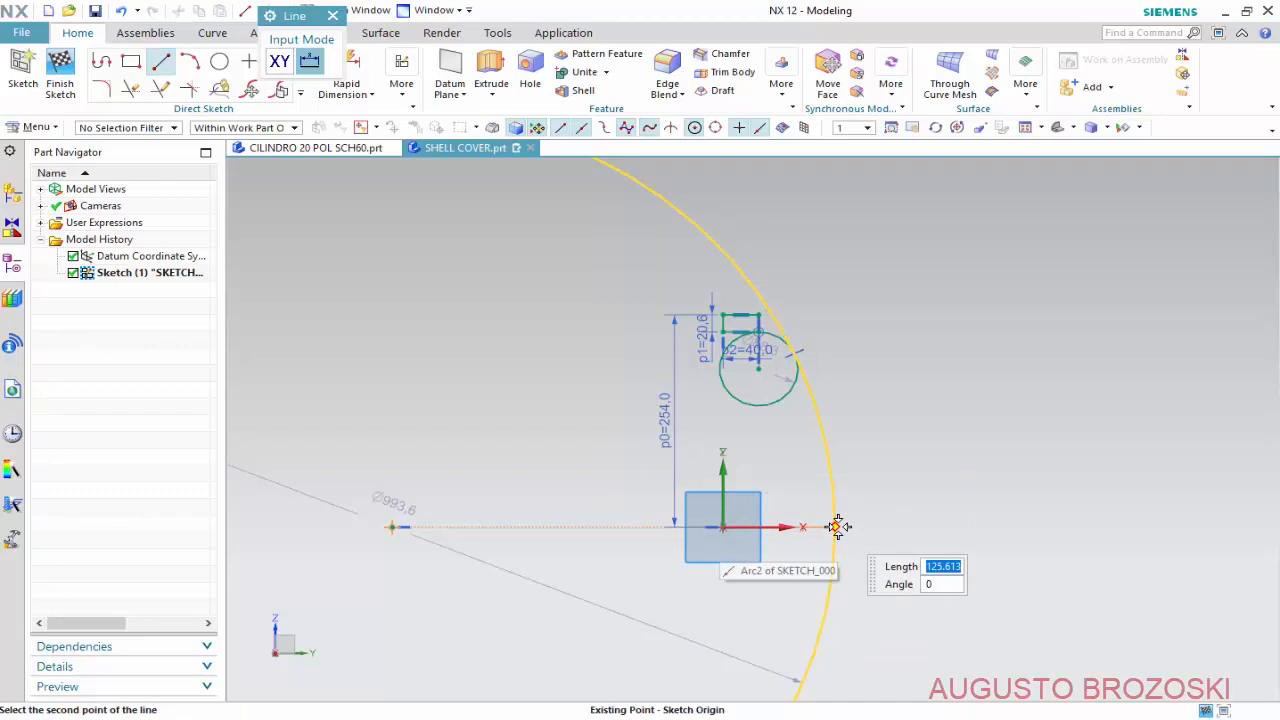
left_click(837, 527)
key("Escape")
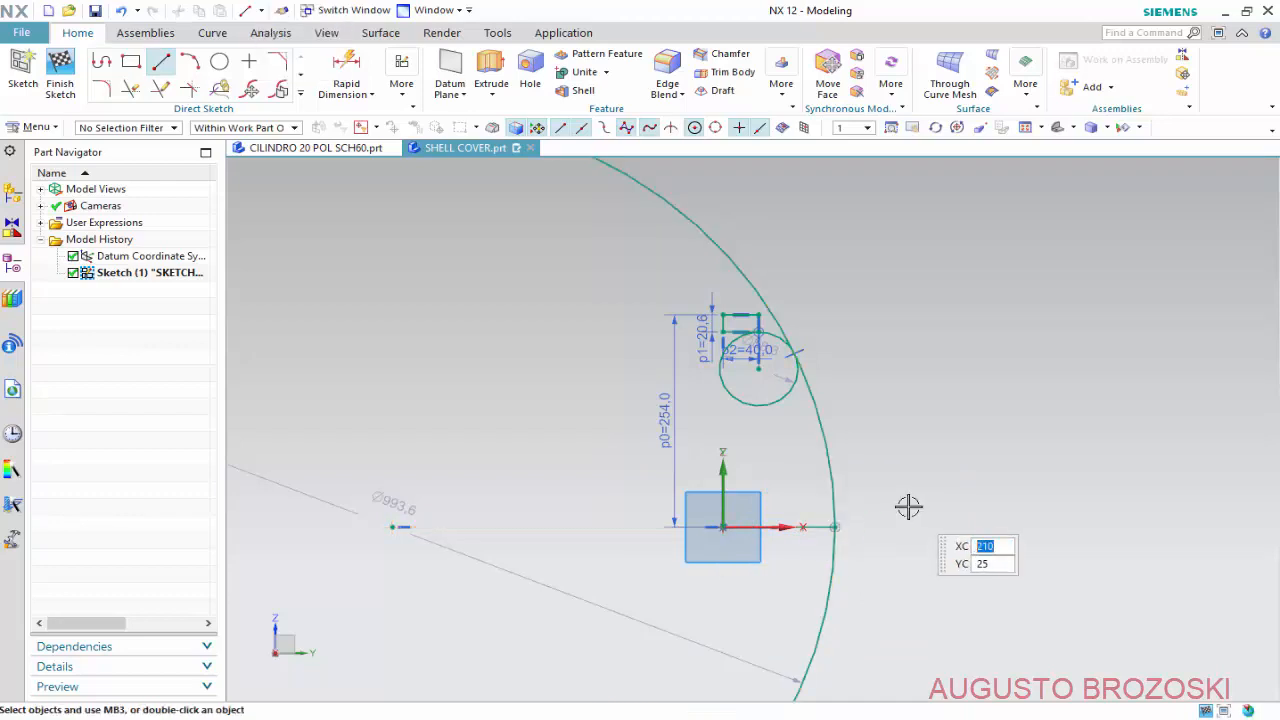
right_click(820, 525)
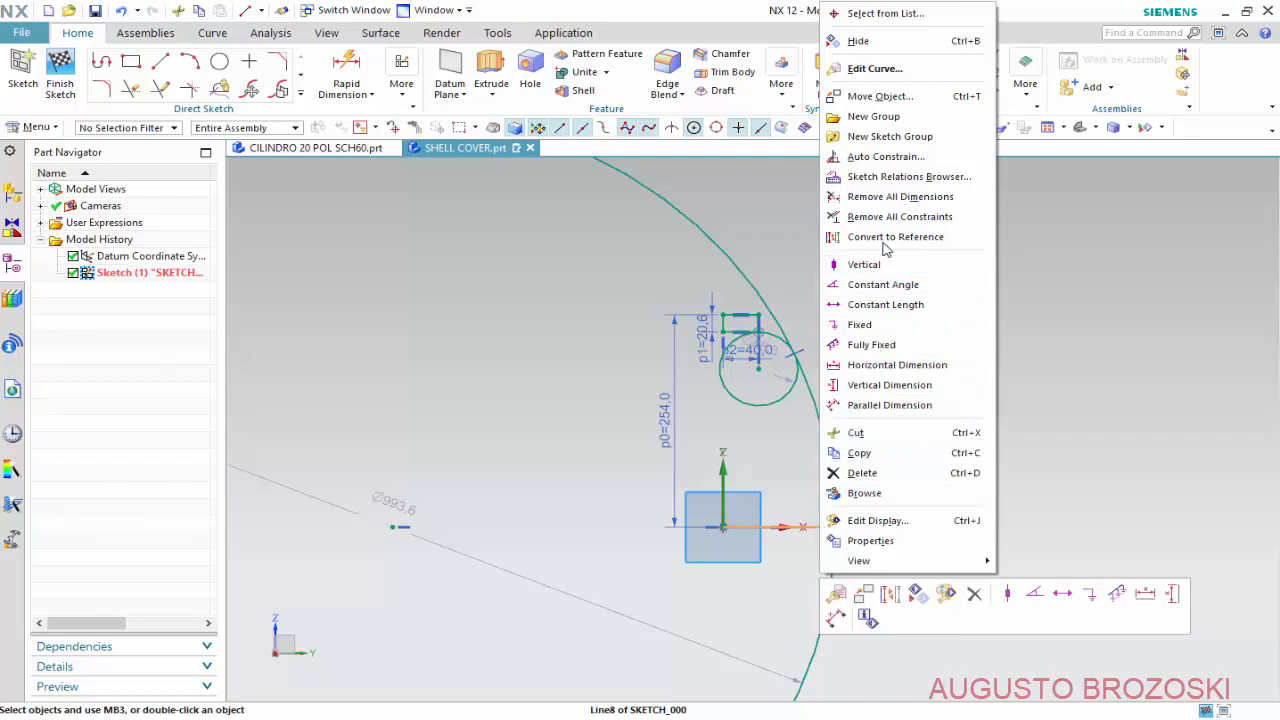
left_click(890, 237)
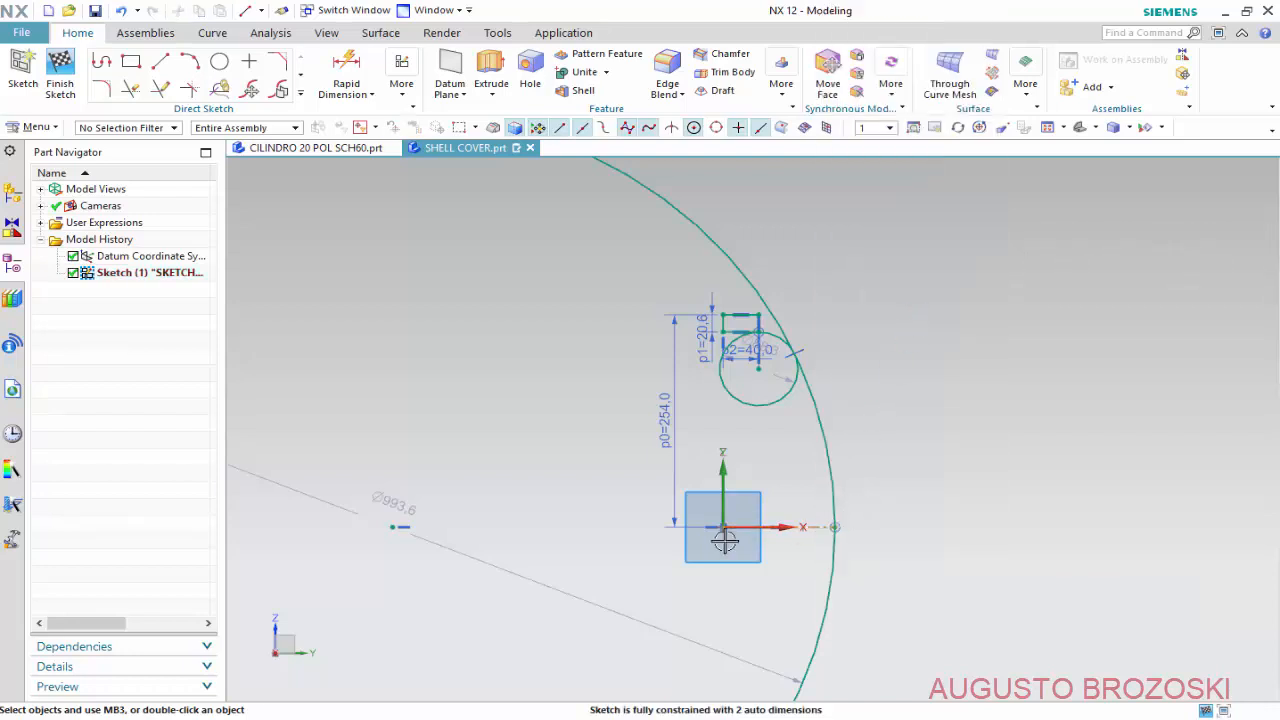
Trim the large and small circles, keeping only the tangent arcs from the rectangle's lower corner to the horizontal reference line.
scroll(737, 540, "up", 5)
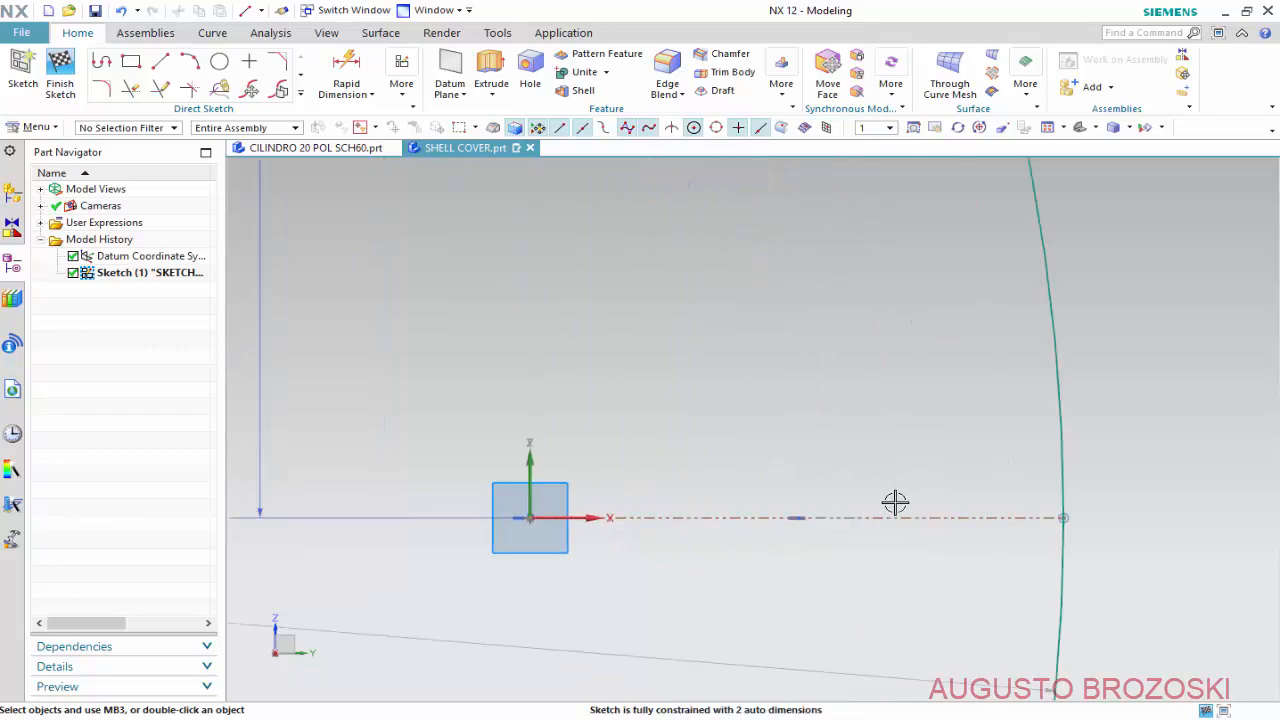
scroll(900, 500, "down", 5)
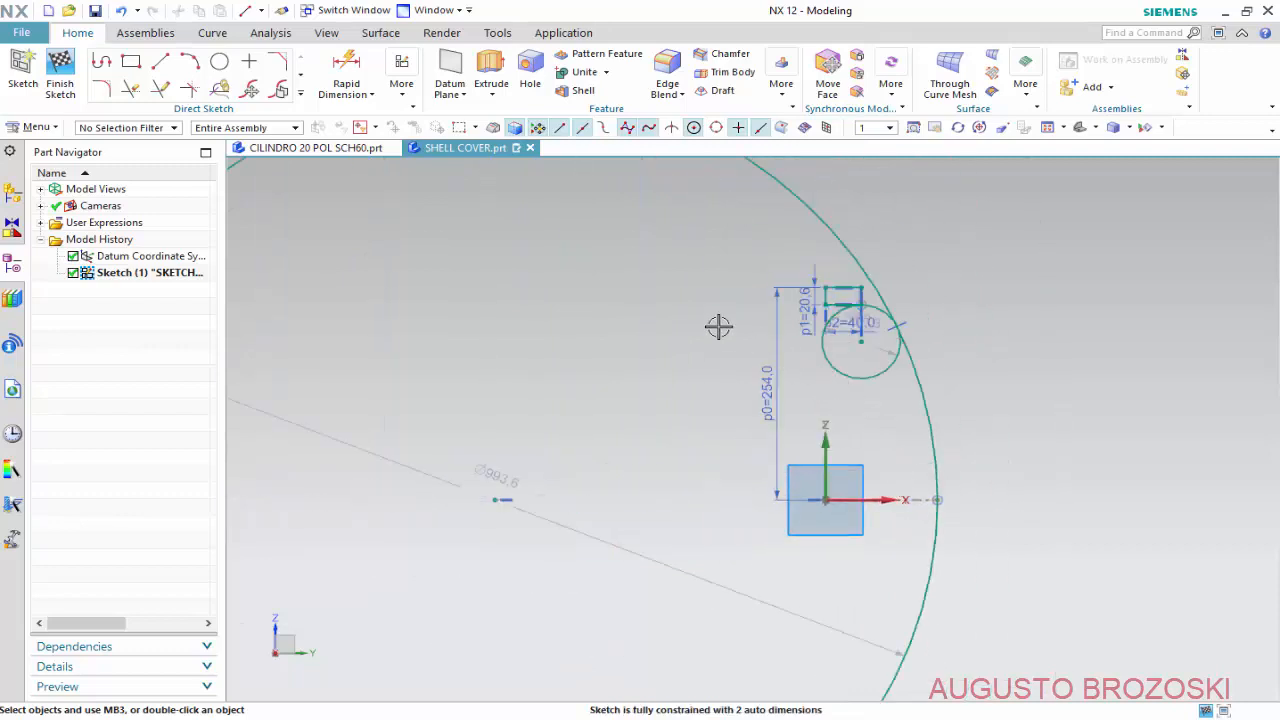
left_click(131, 89)
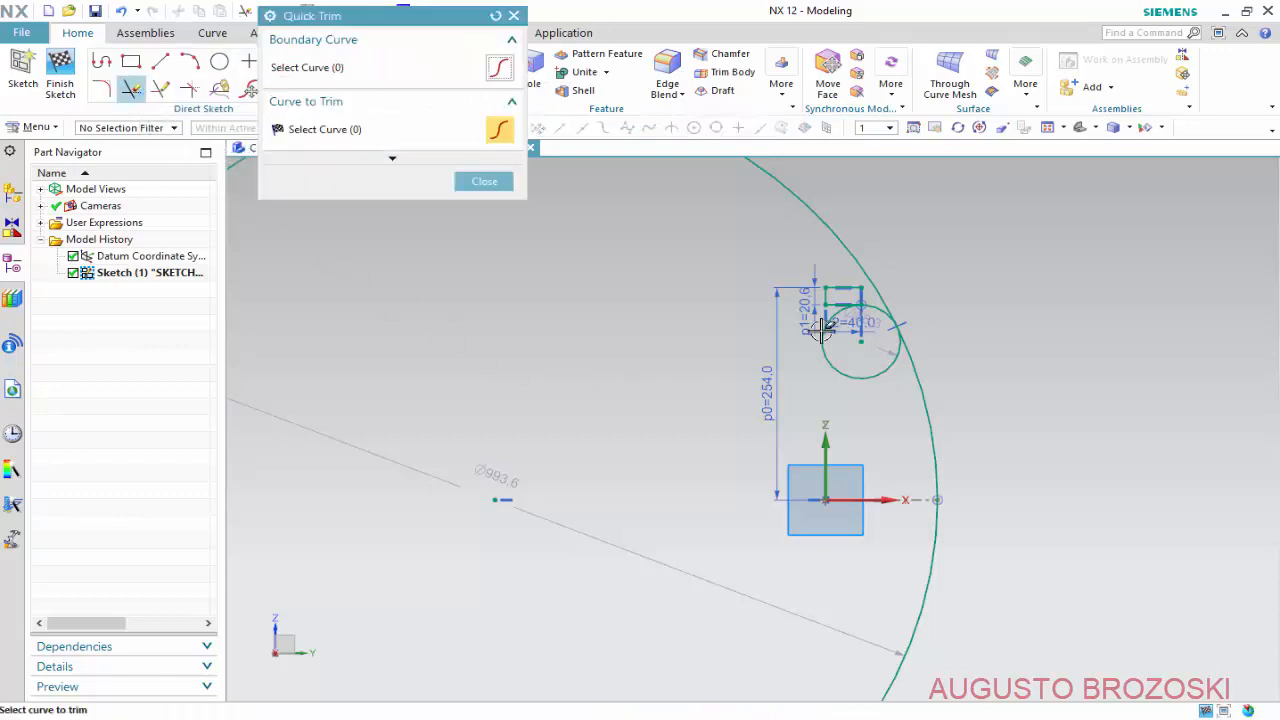
left_click(822, 232)
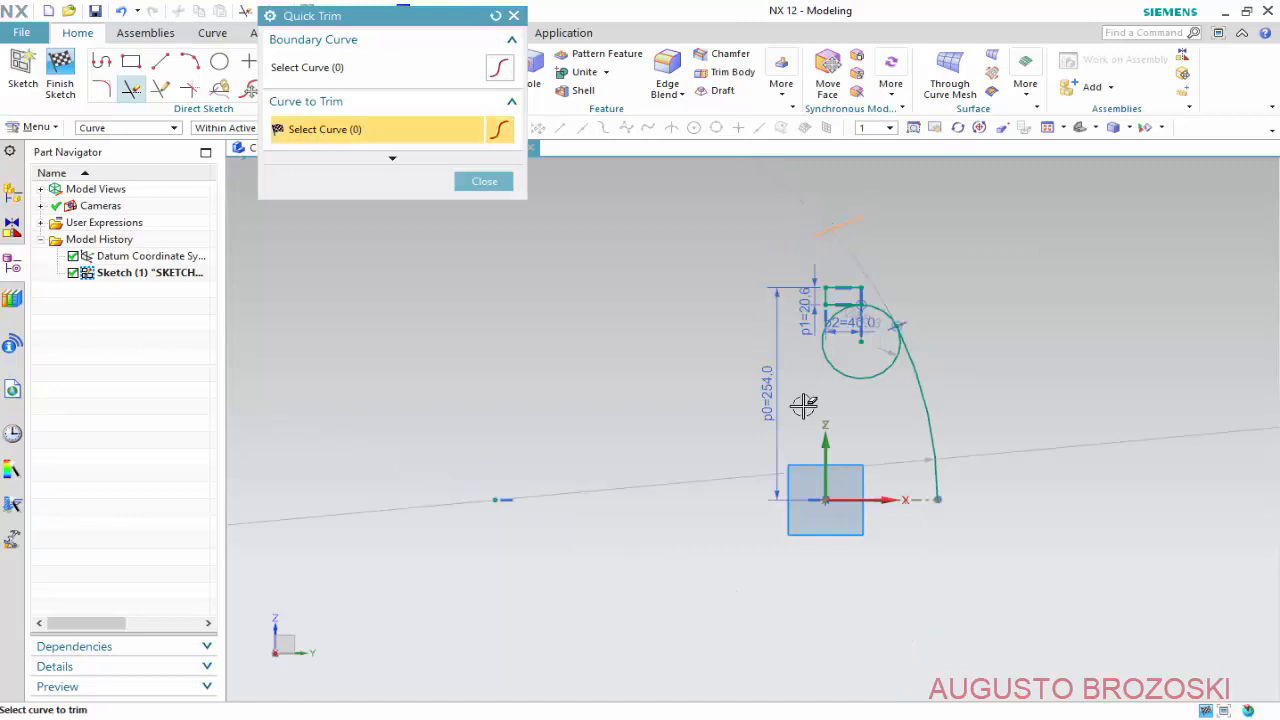
scroll(865, 371, "up", 5)
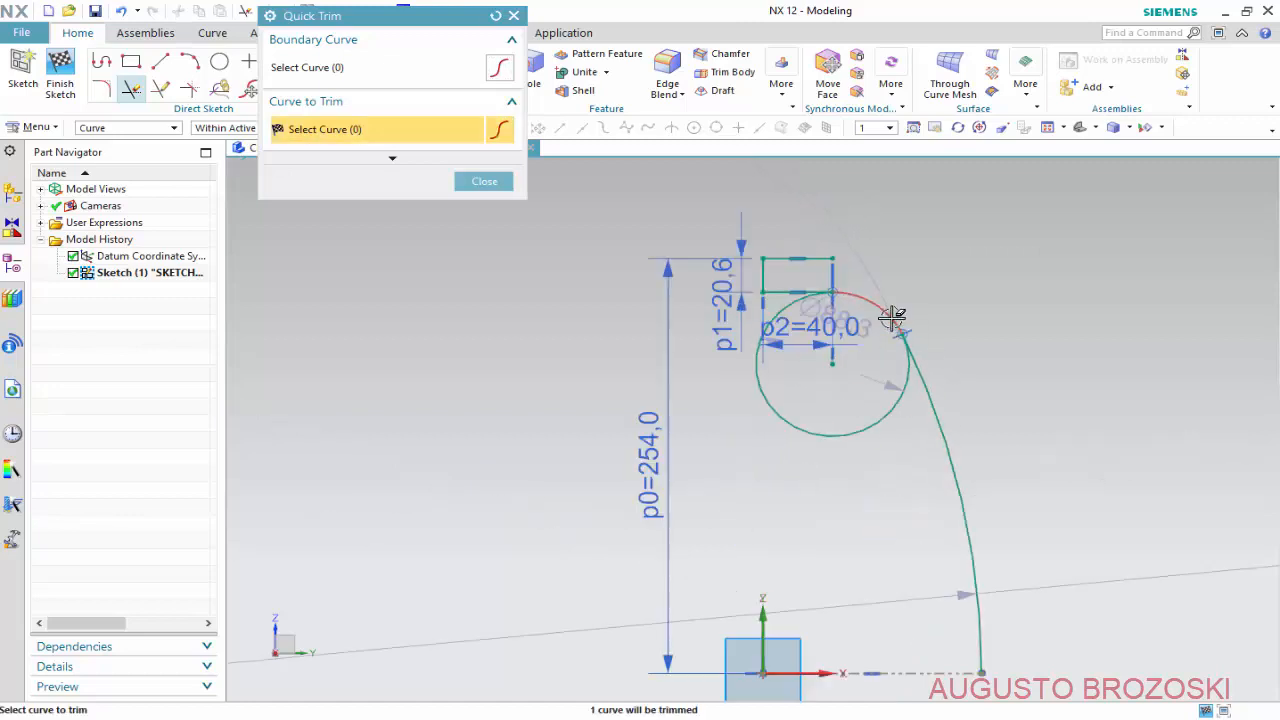
left_click_drag(884, 499, 848, 466)
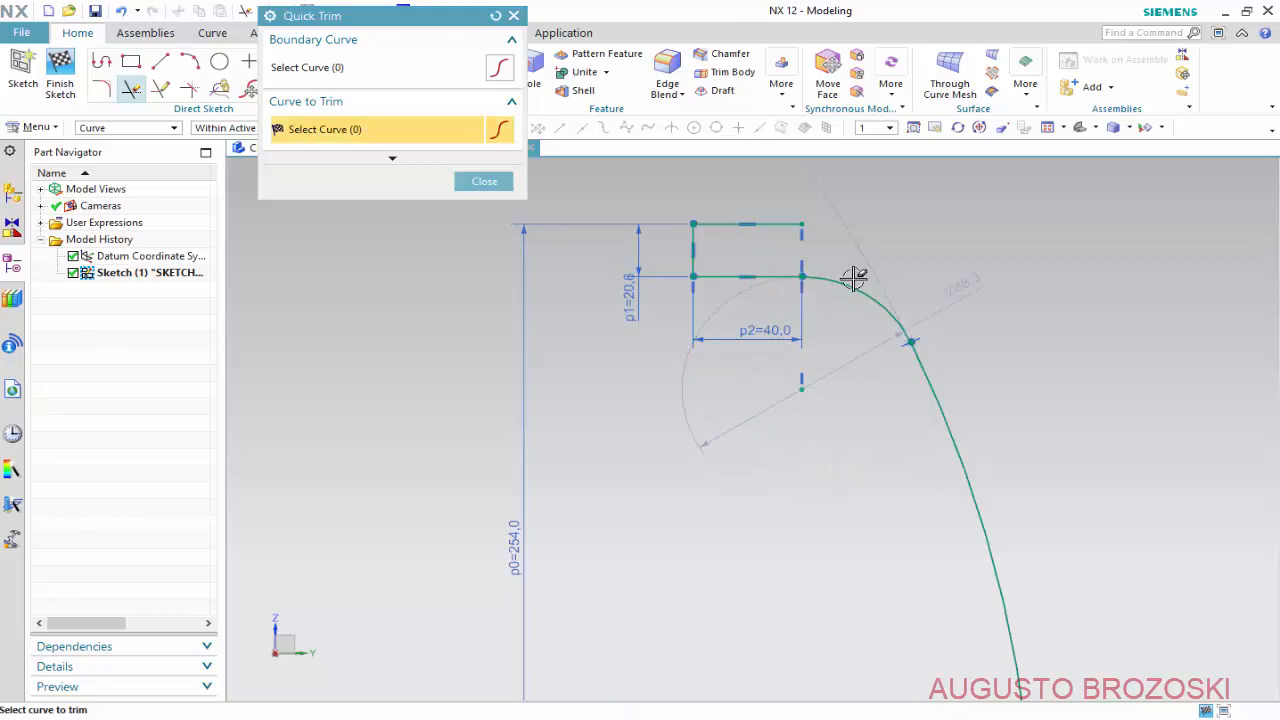
left_click(484, 181)
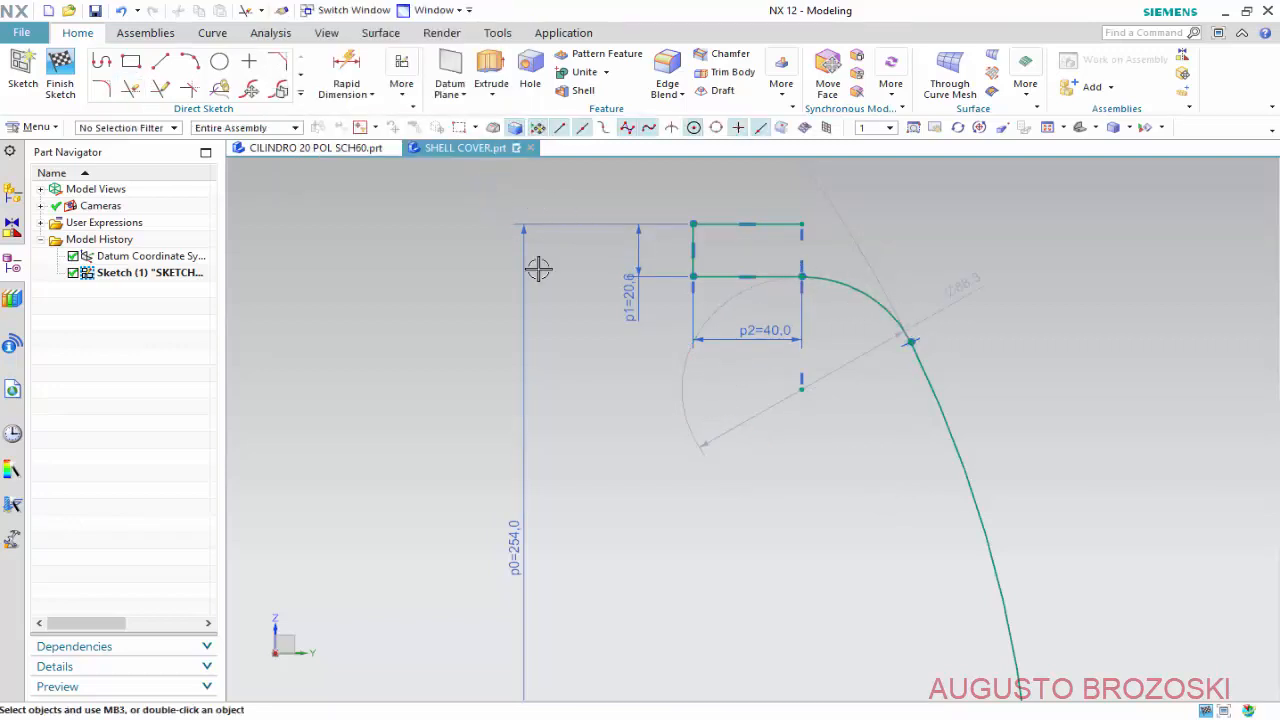
Add a radial dimension to the small arc and, after checking Section G-G in the PDF drawing, set it to 77 mm.
left_click(345, 72)
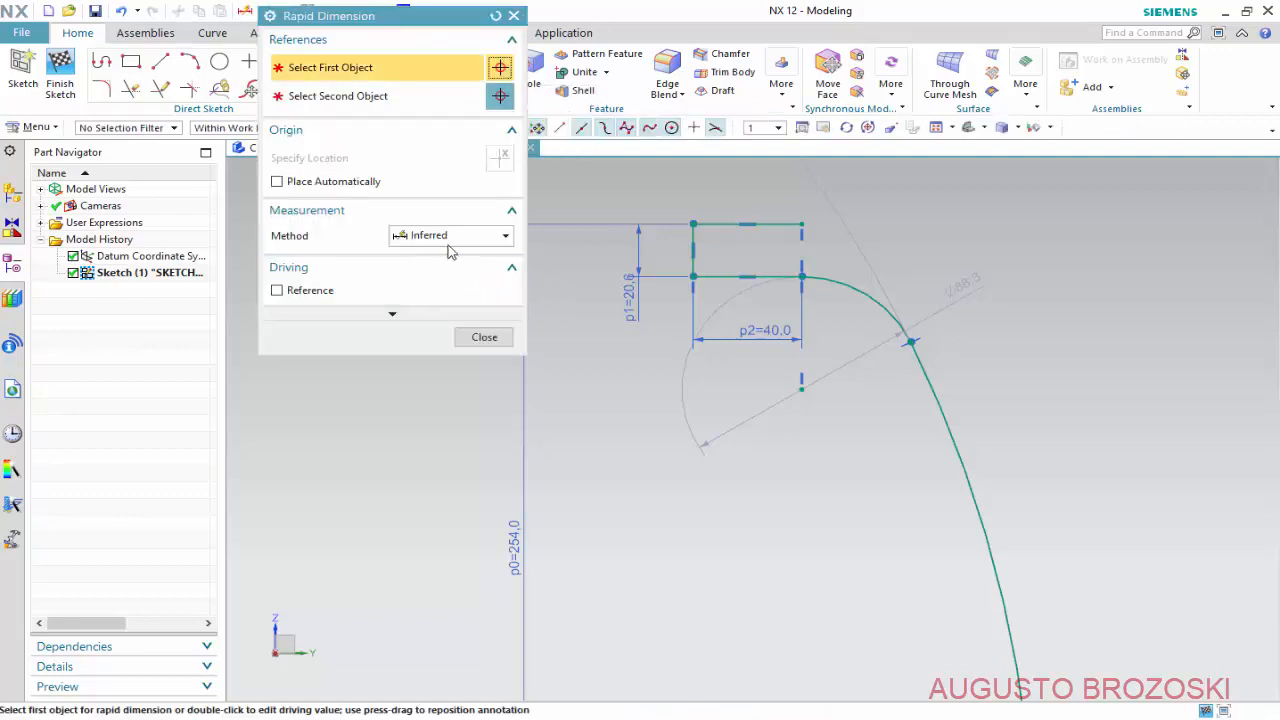
left_click(505, 240)
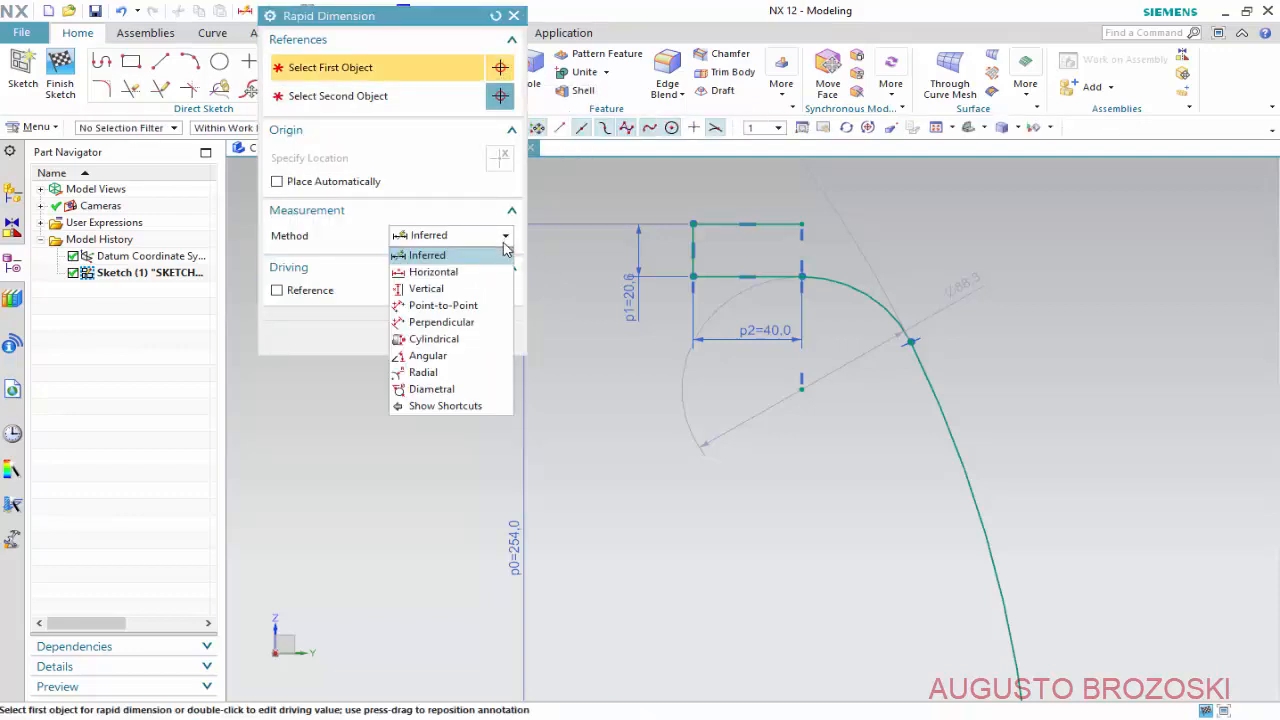
left_click(448, 369)
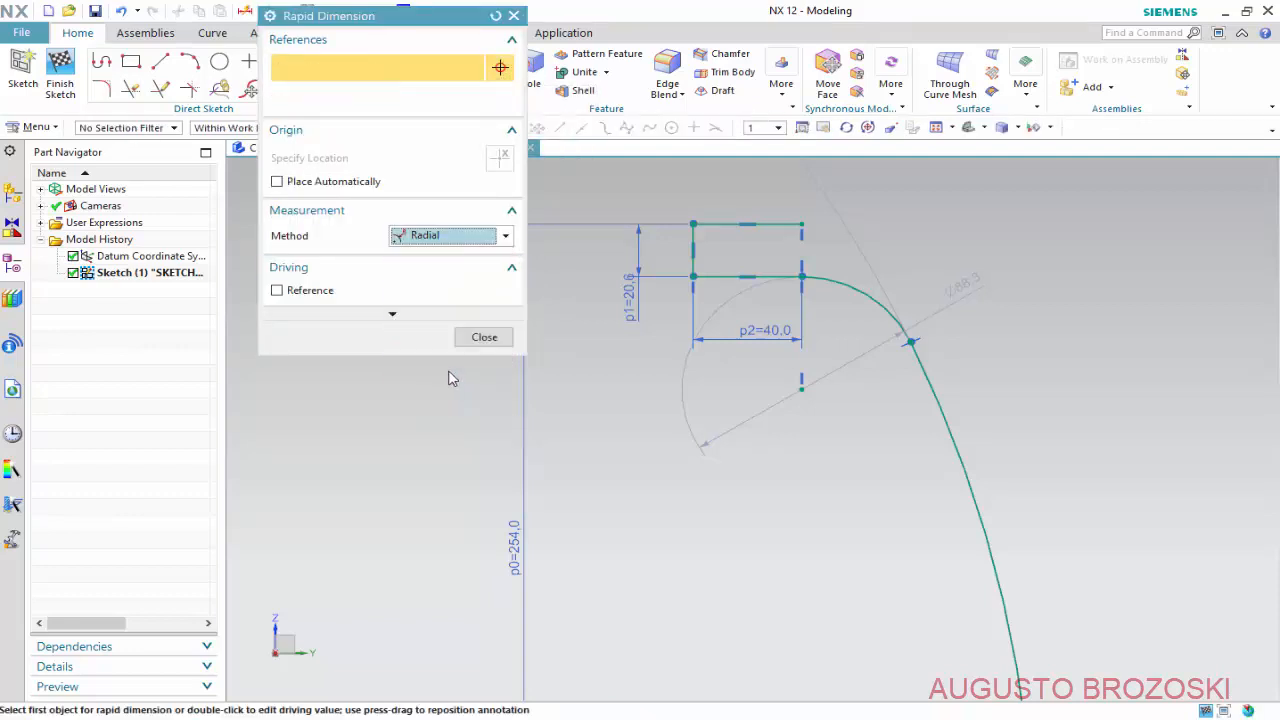
left_click(855, 298)
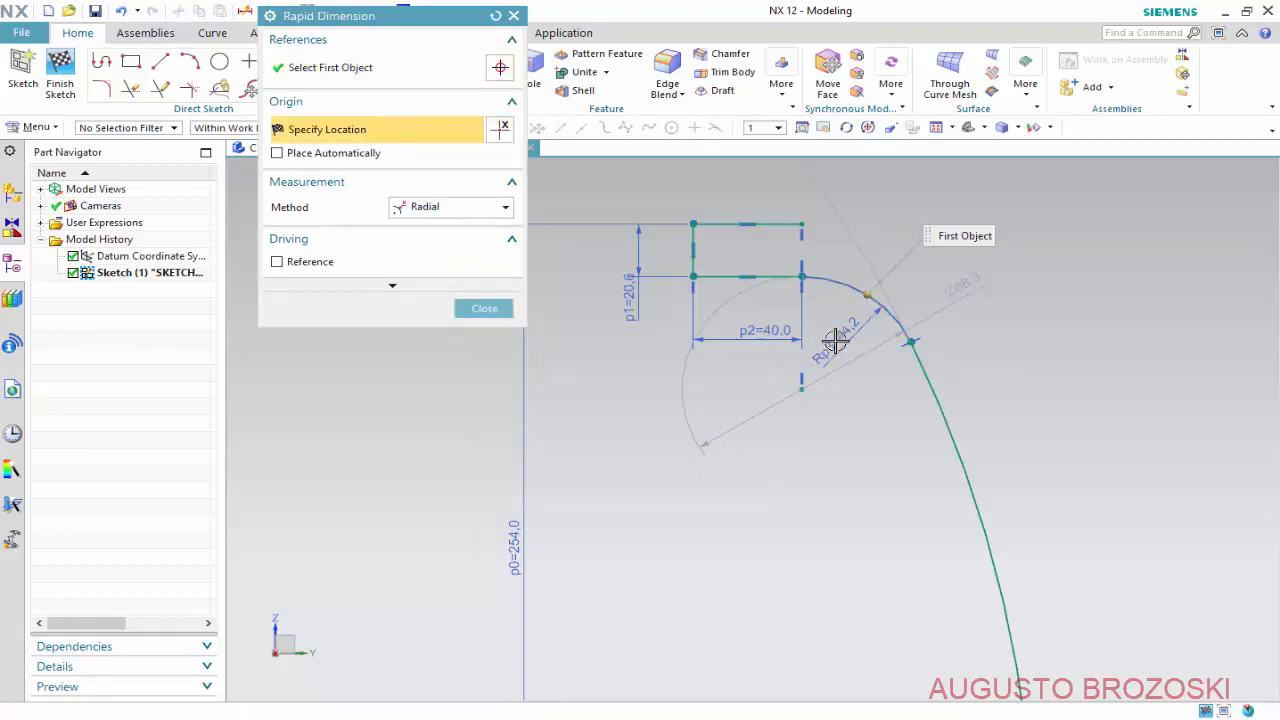
left_click(765, 362)
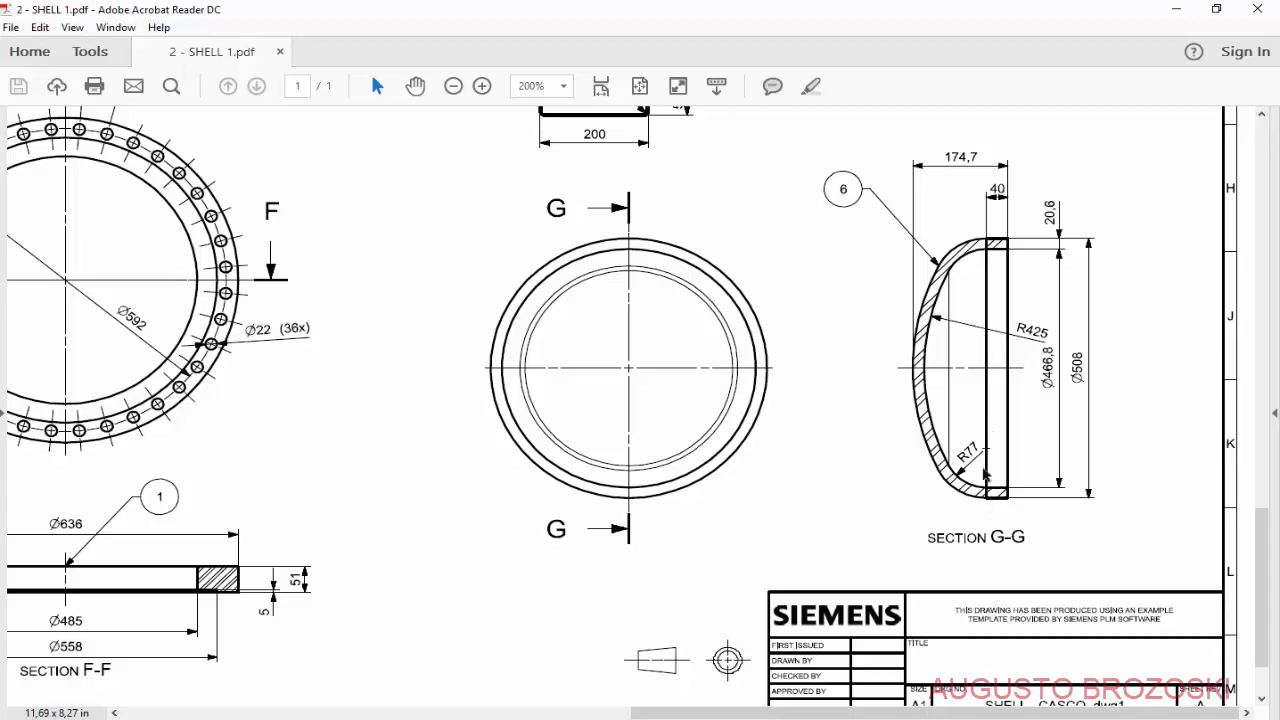
left_click(1175, 12)
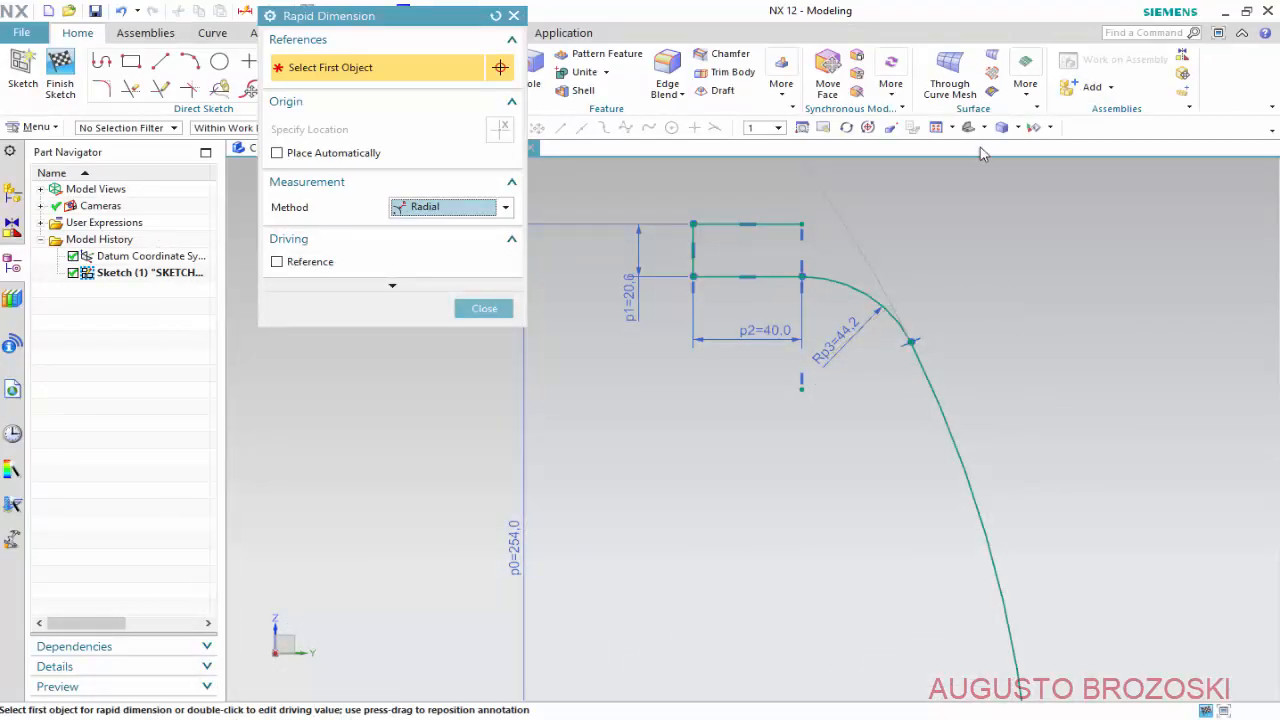
double_click(845, 331)
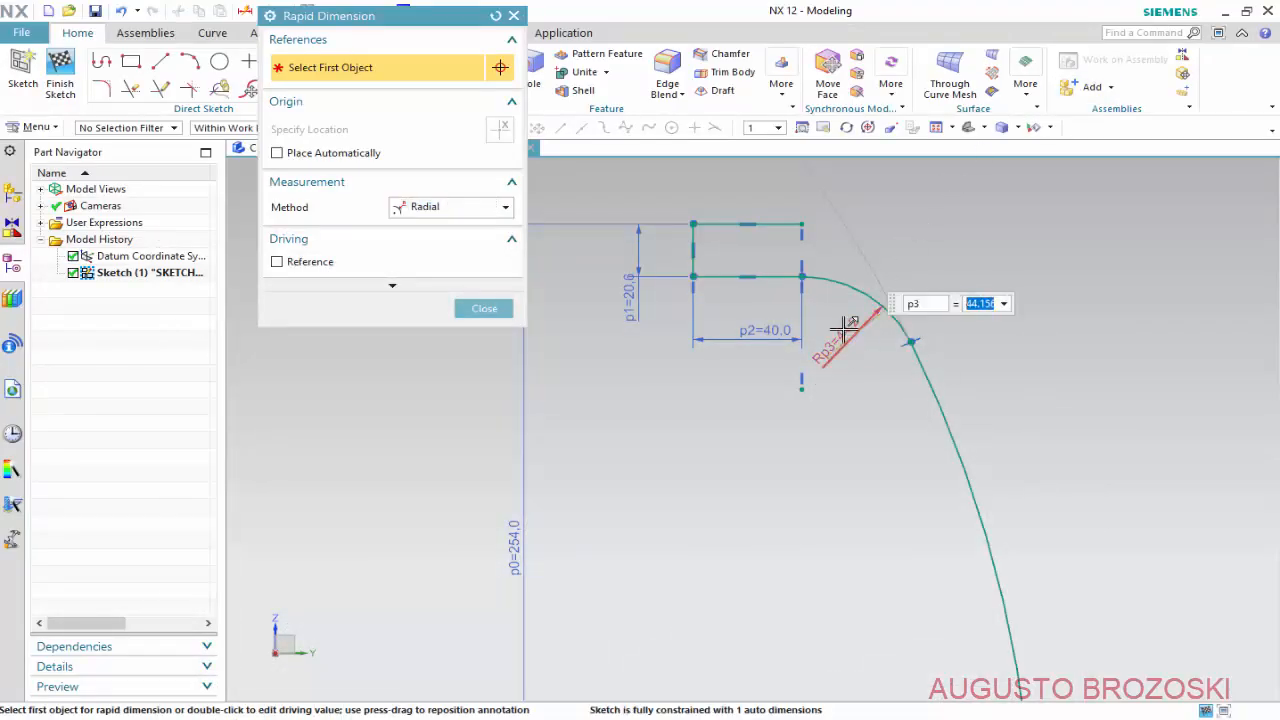
type("77")
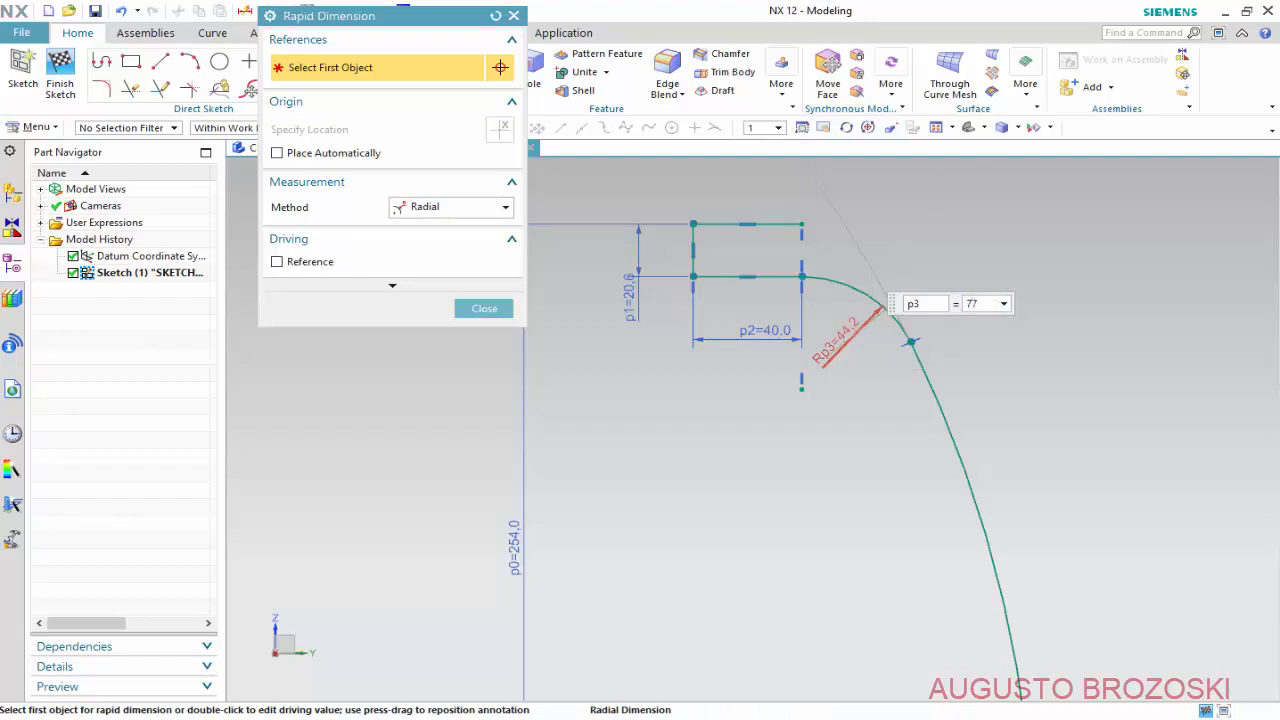
key("Return")
Add a radial dimension to the large arc and, after checking the PDF drawing, set it to 425 mm.
scroll(836, 369, "down", 6)
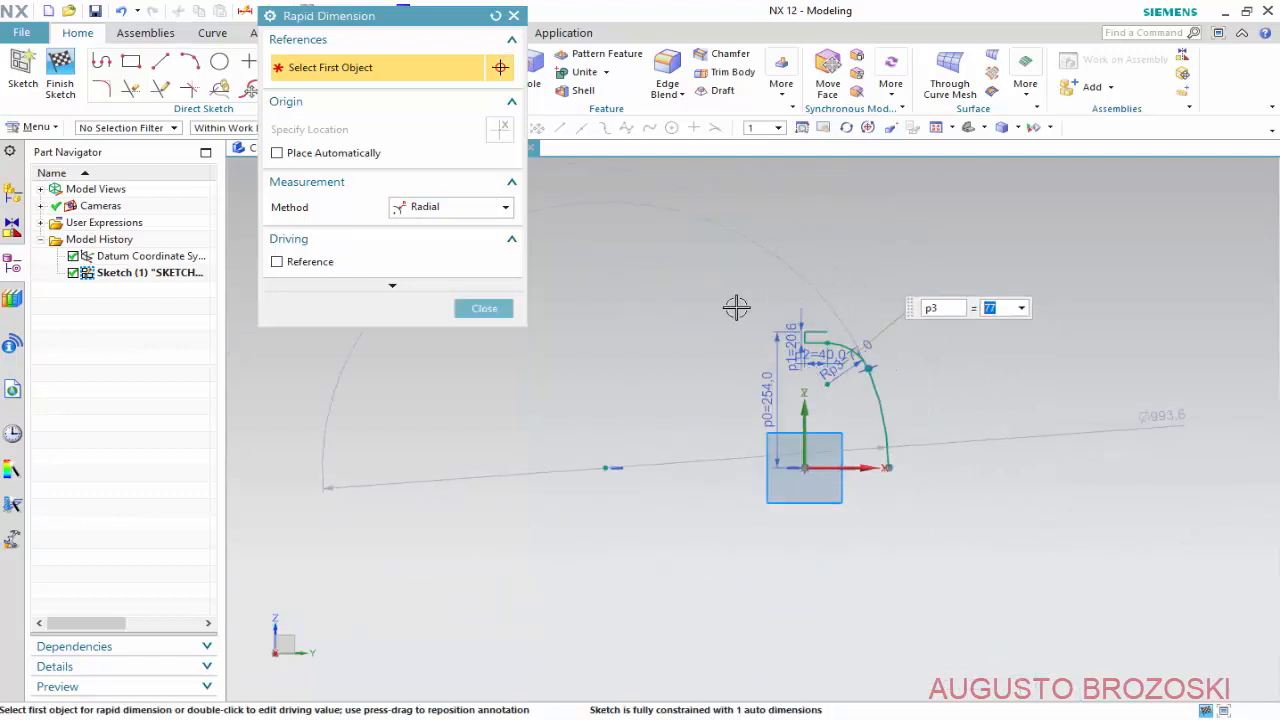
scroll(814, 409, "up", 3)
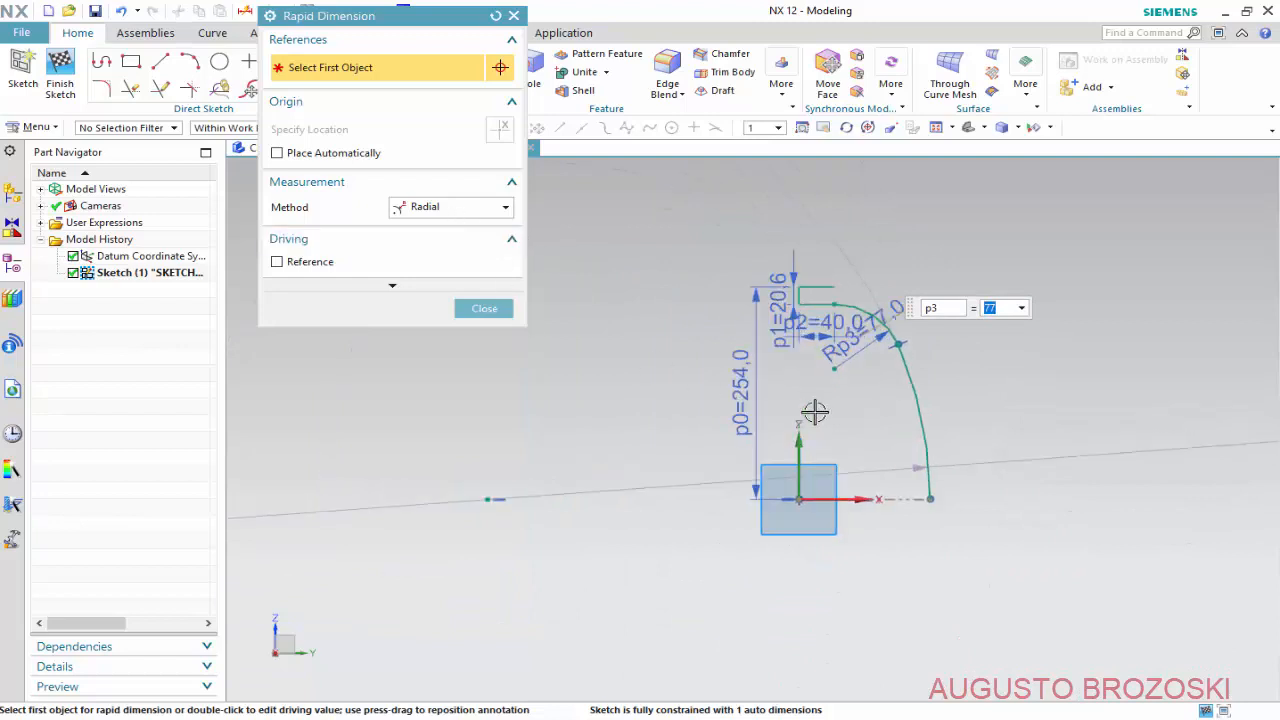
left_click(914, 404)
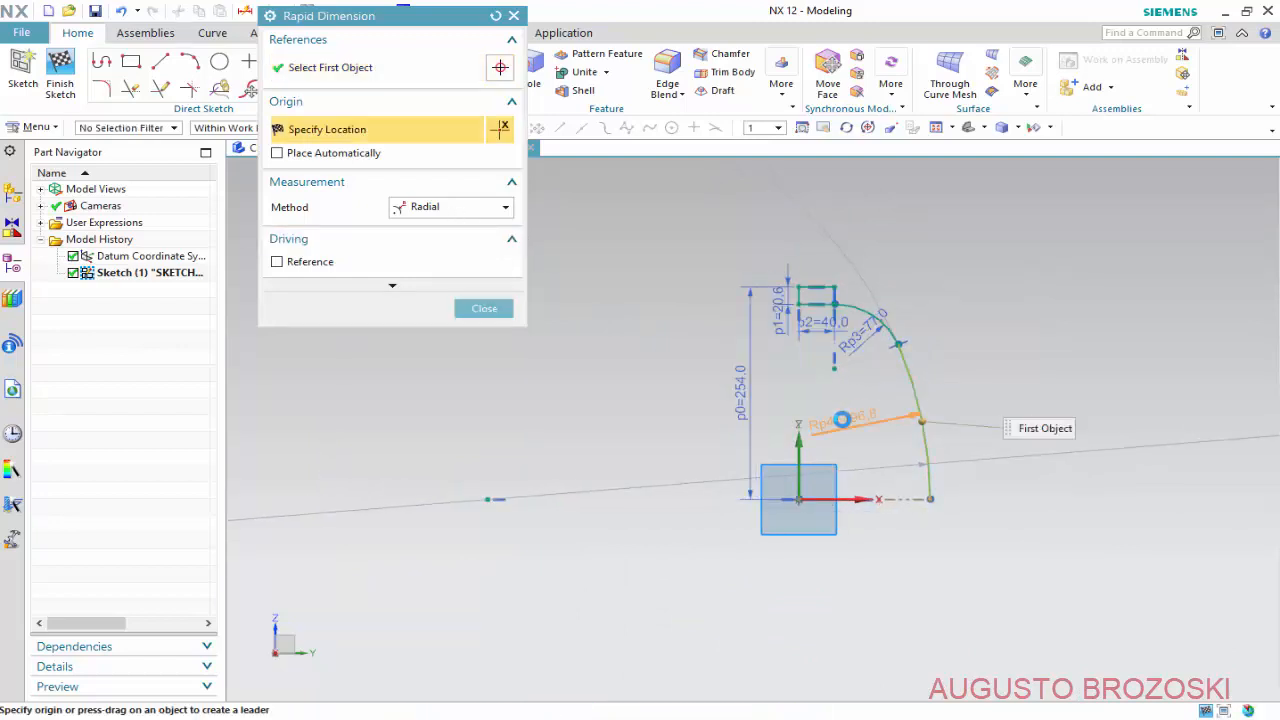
left_click(842, 420)
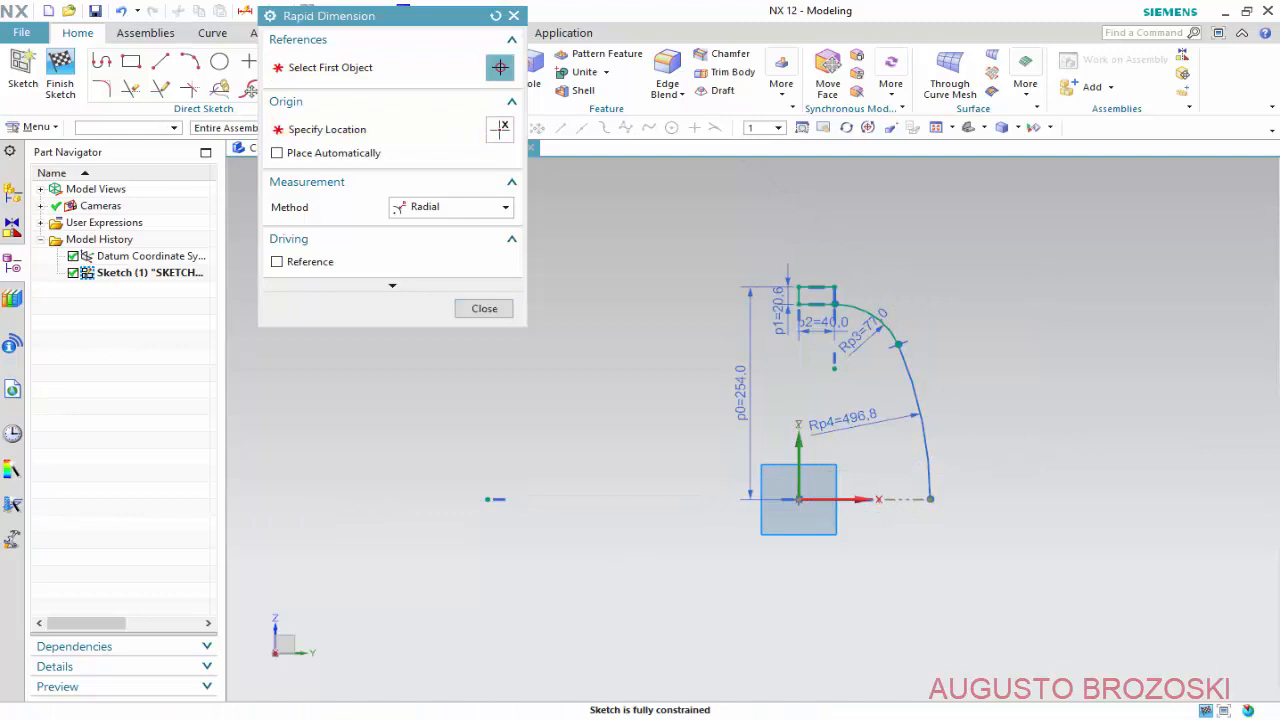
key("alt+Tab")
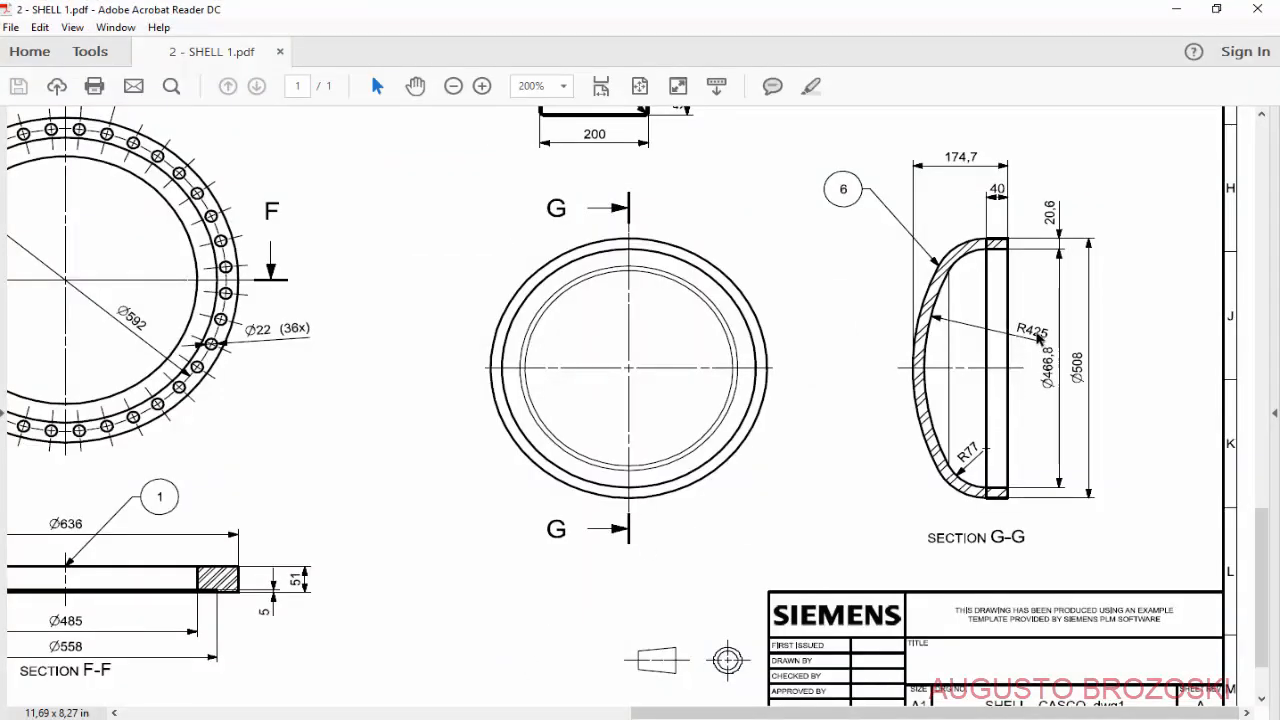
left_click(1176, 8)
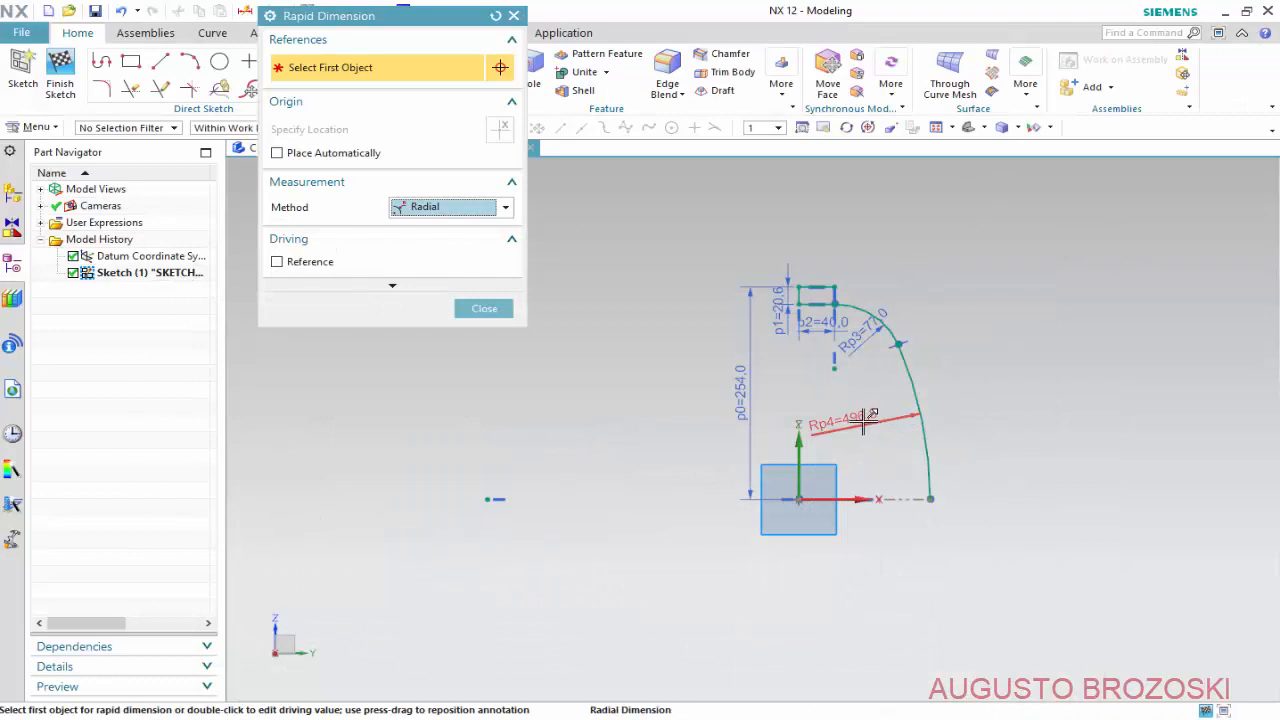
double_click(864, 420)
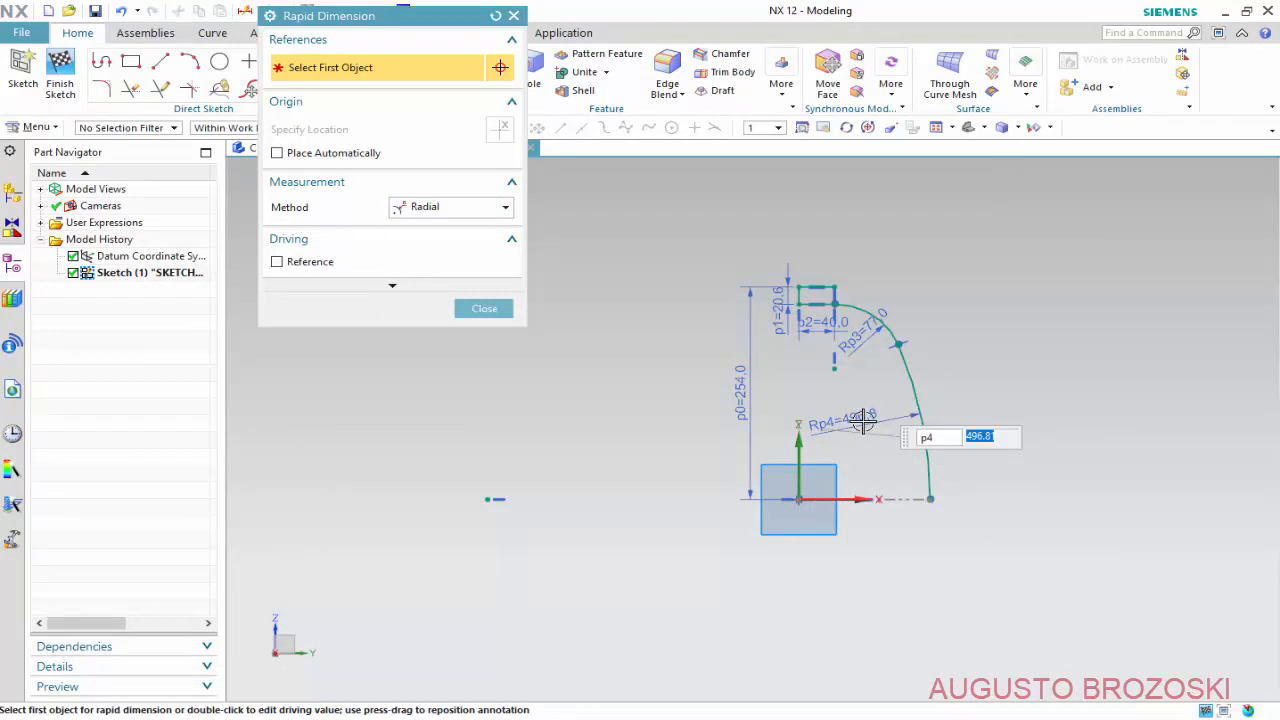
type("42")
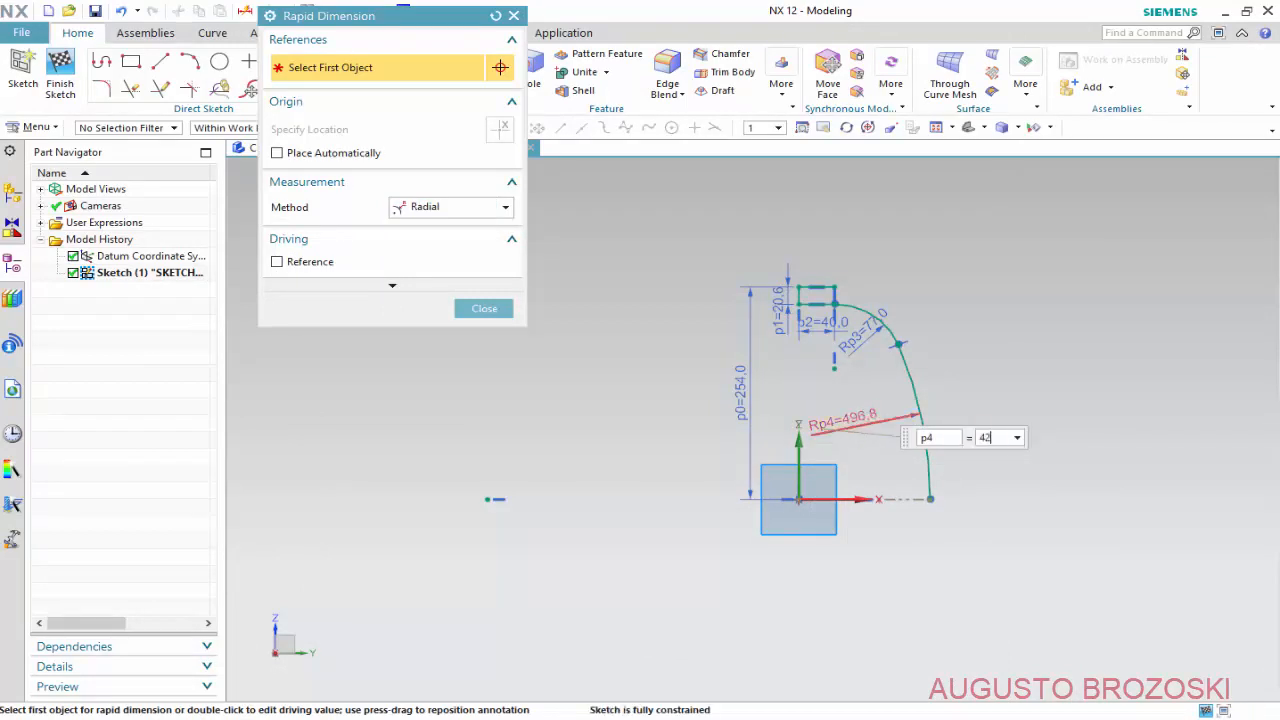
type("5")
key("Return")
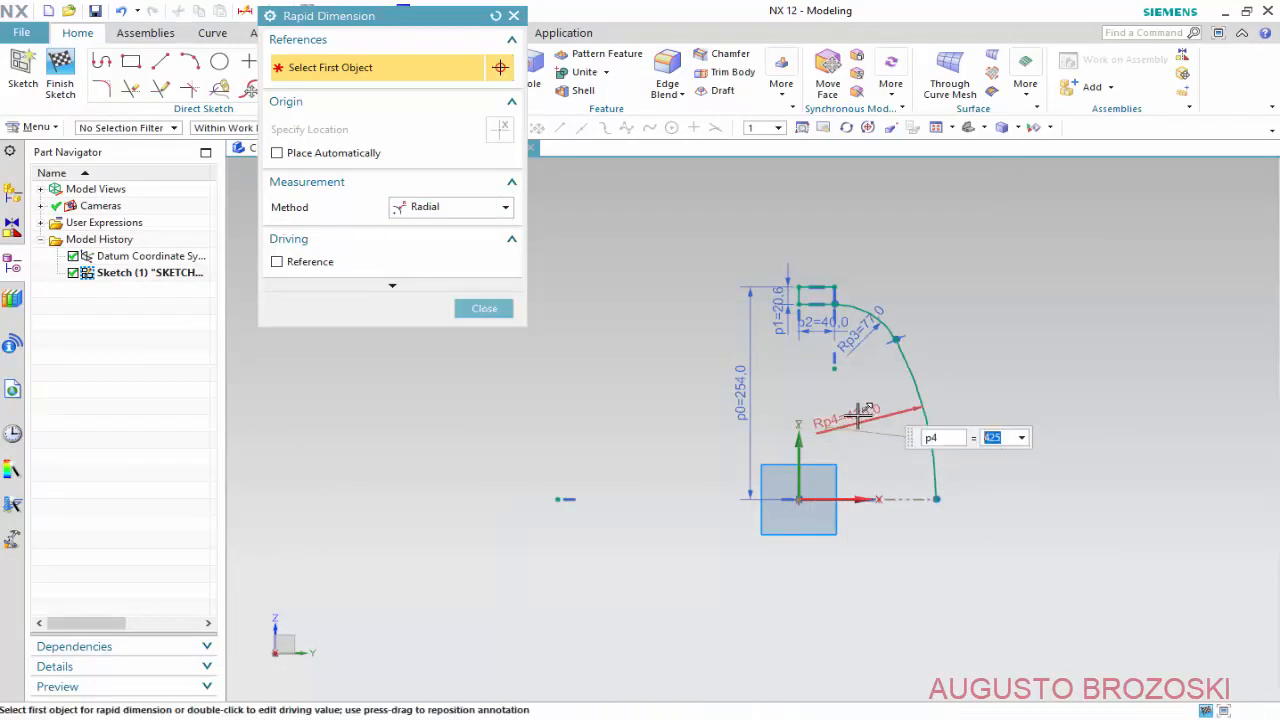
left_click(484, 309)
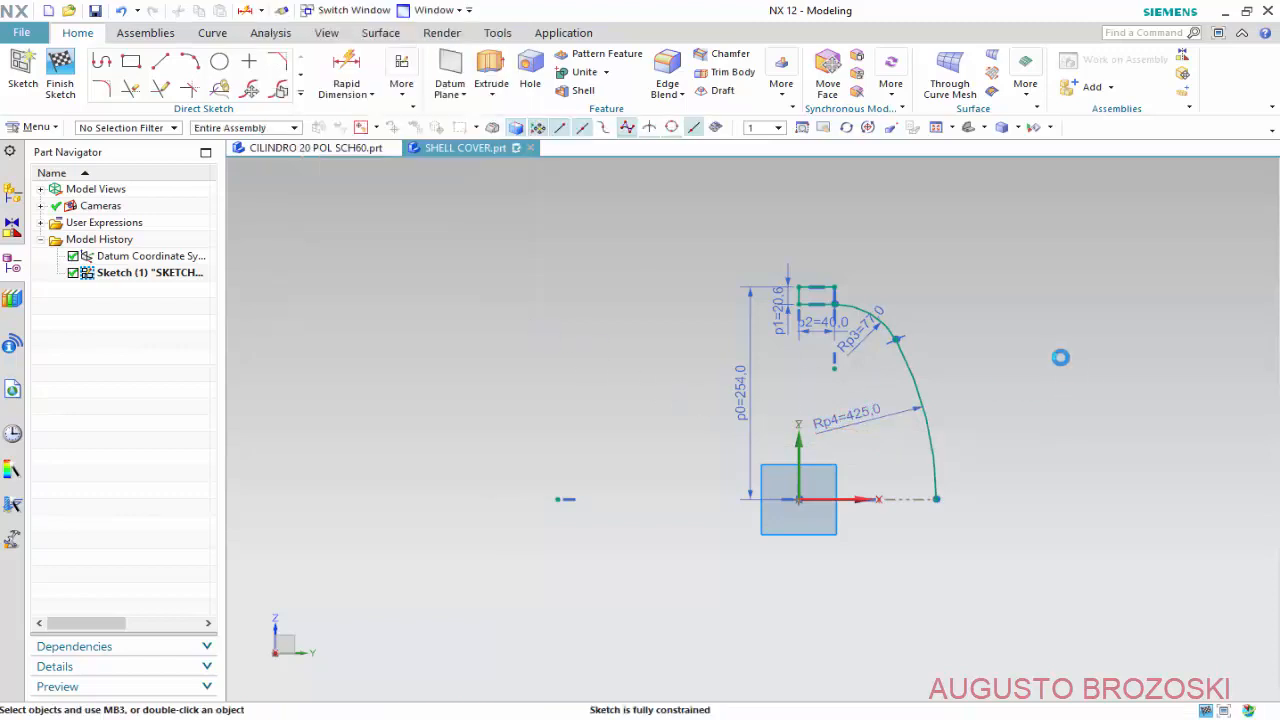
Draw a horizontal line outward from the large arc's end on the reference line and set its length to 20.6 mm.
scroll(1018, 372, "down", 5)
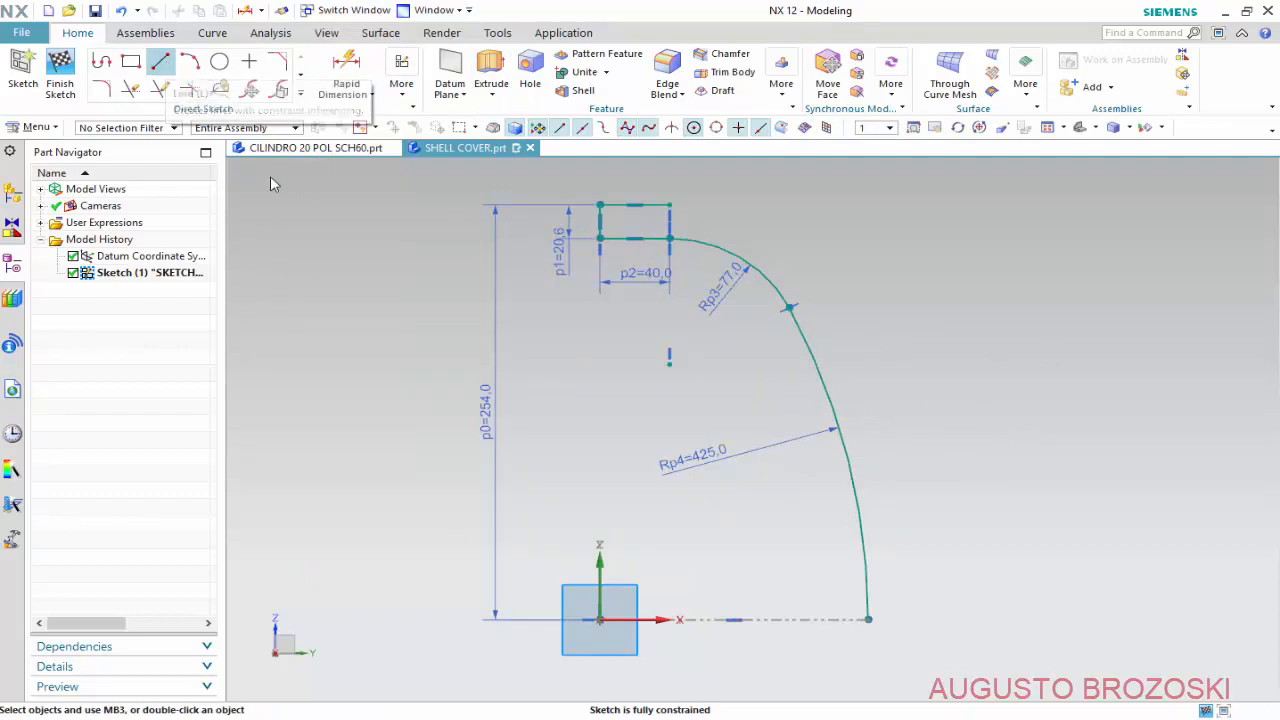
left_click(160, 61)
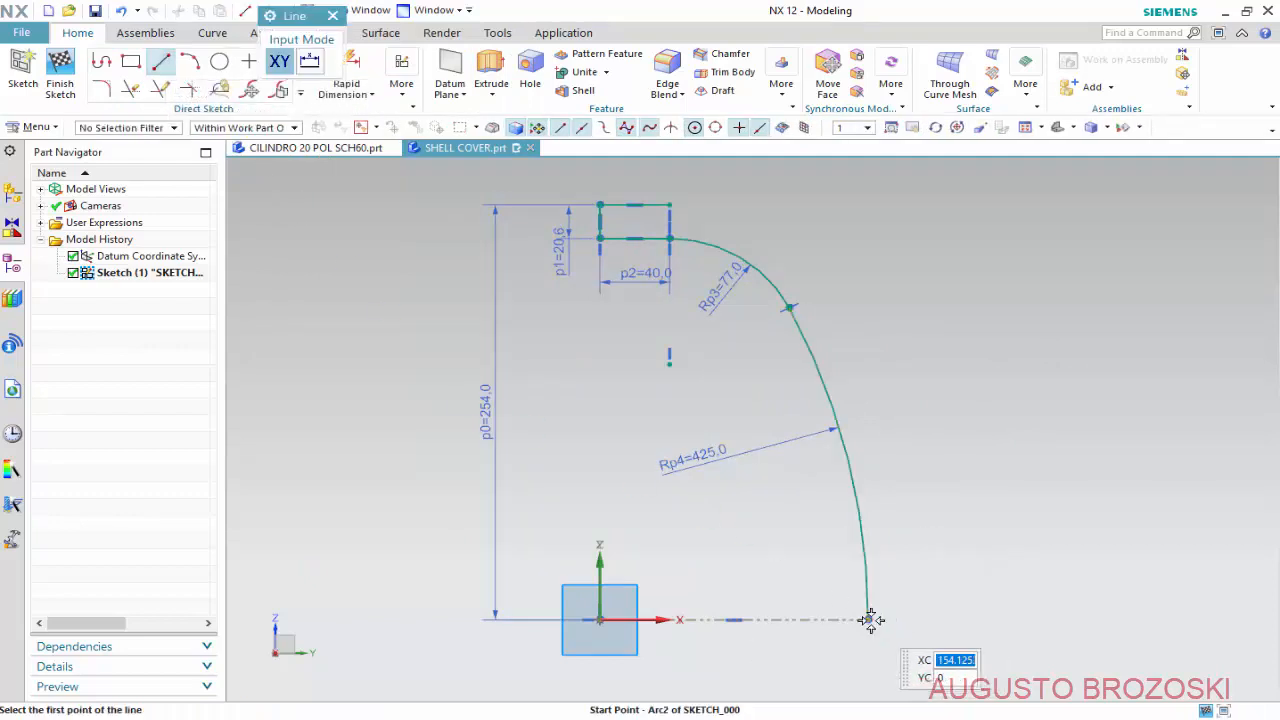
left_click(869, 618)
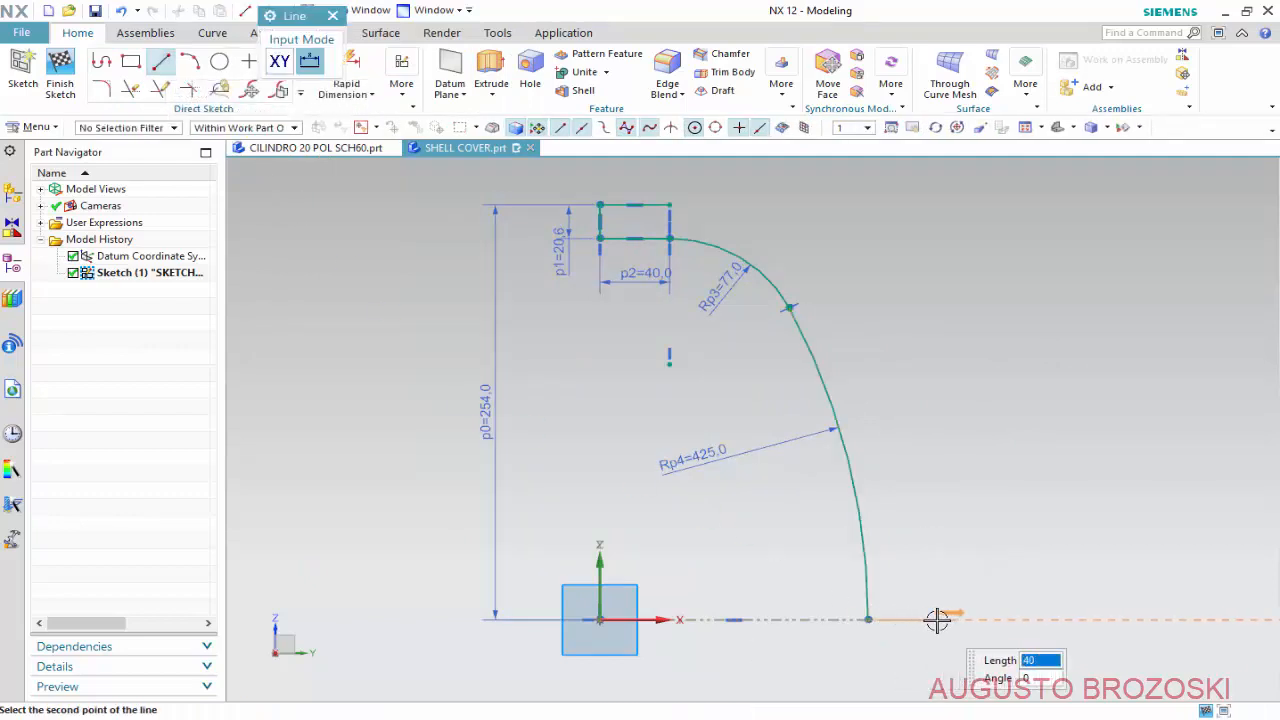
key("Escape")
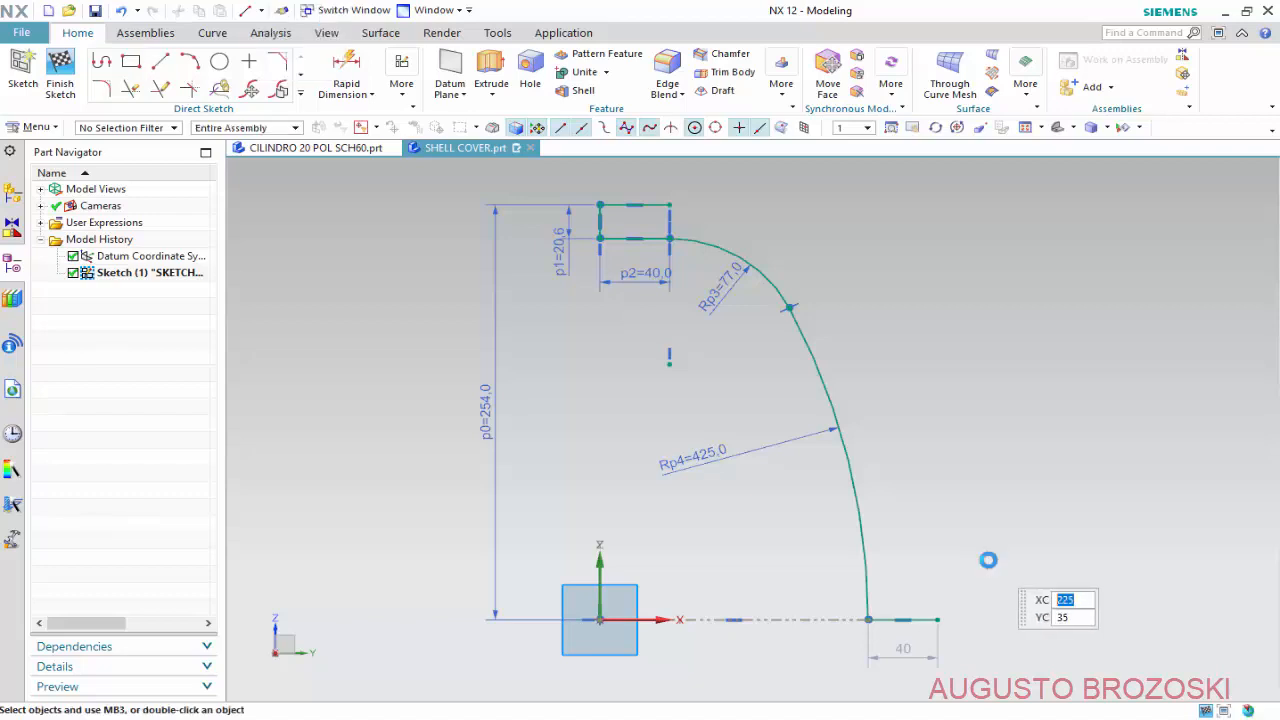
double_click(904, 651)
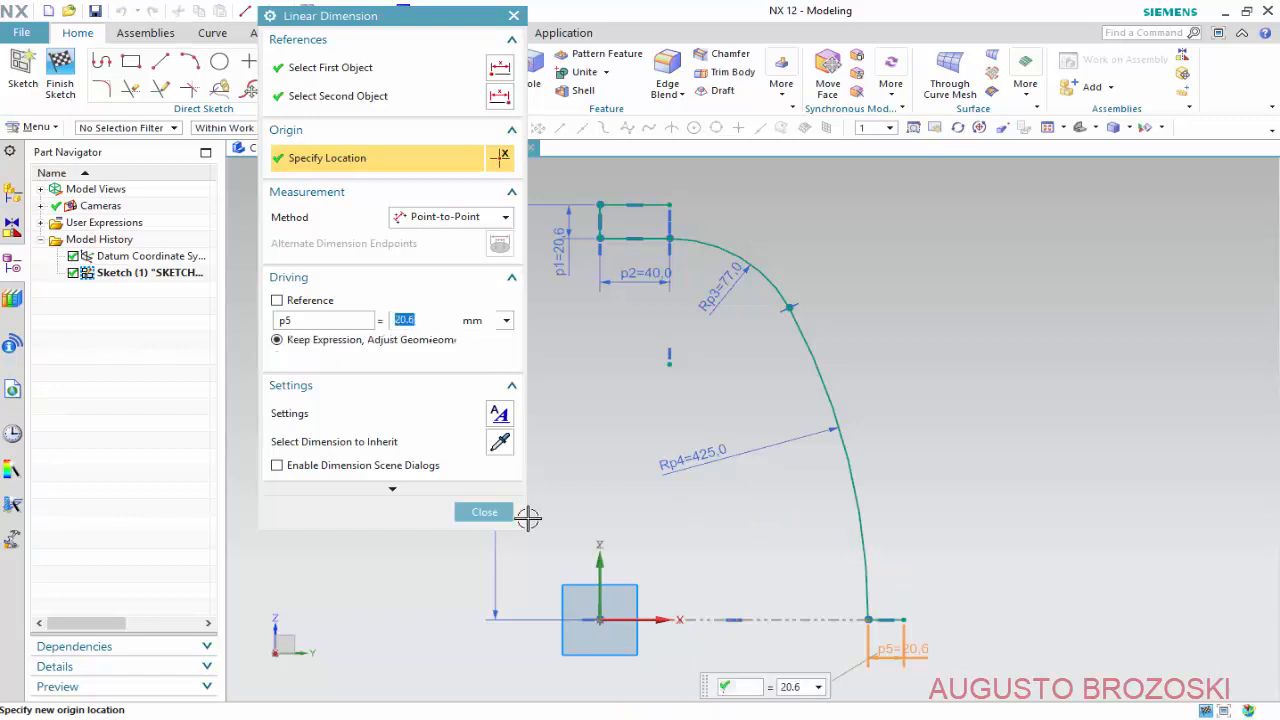
Draw a circle concentric with the 77 mm arc, passing through the upper outer corner of the small rectangle.
left_click(484, 511)
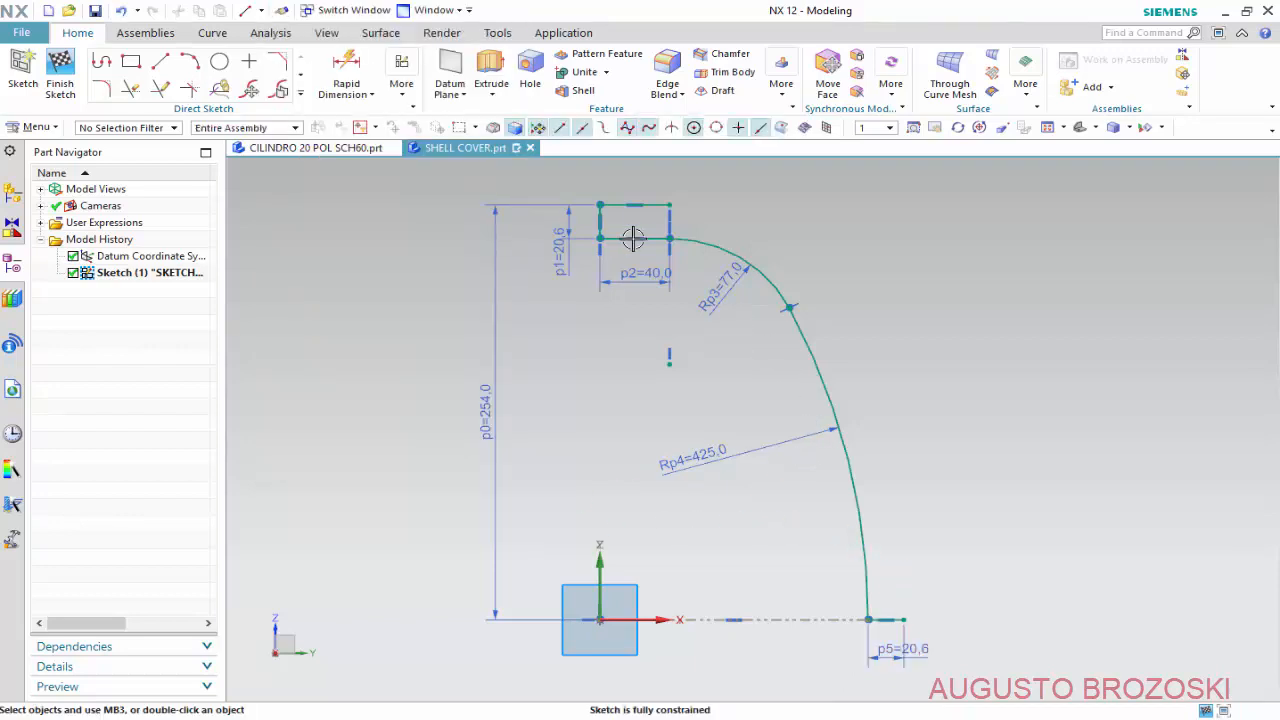
left_click(220, 61)
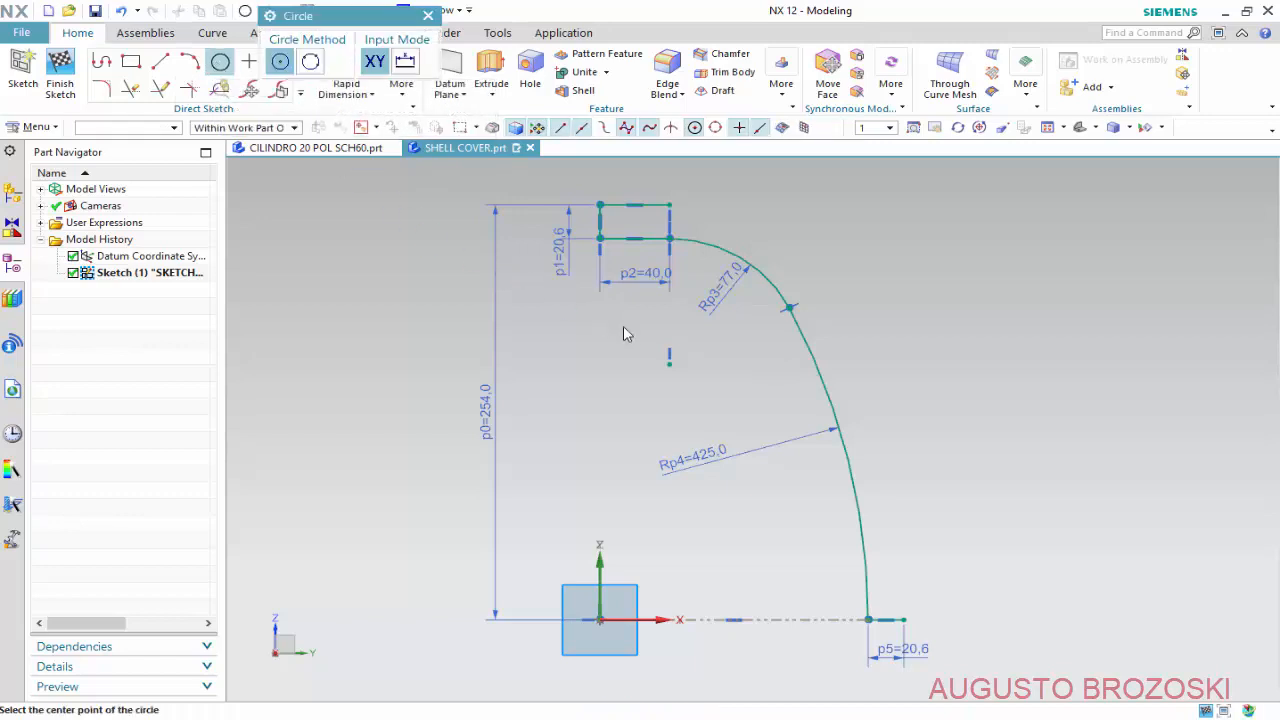
left_click(669, 362)
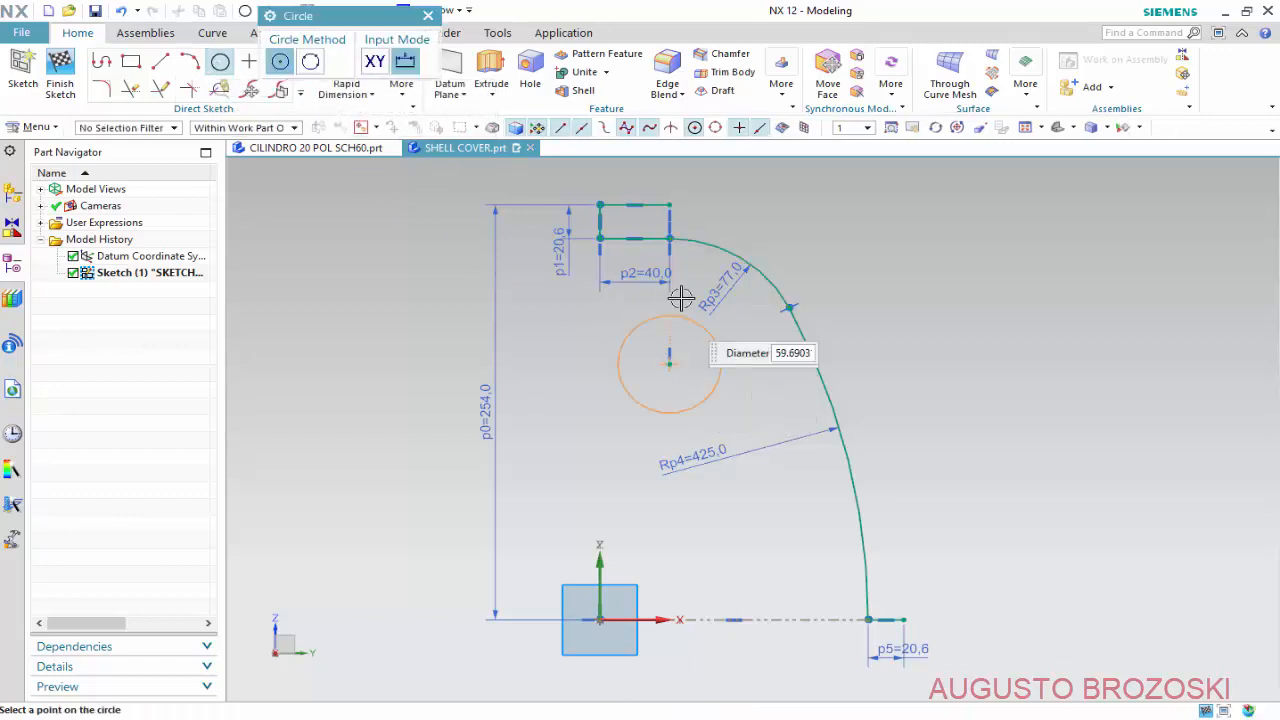
left_click(669, 204)
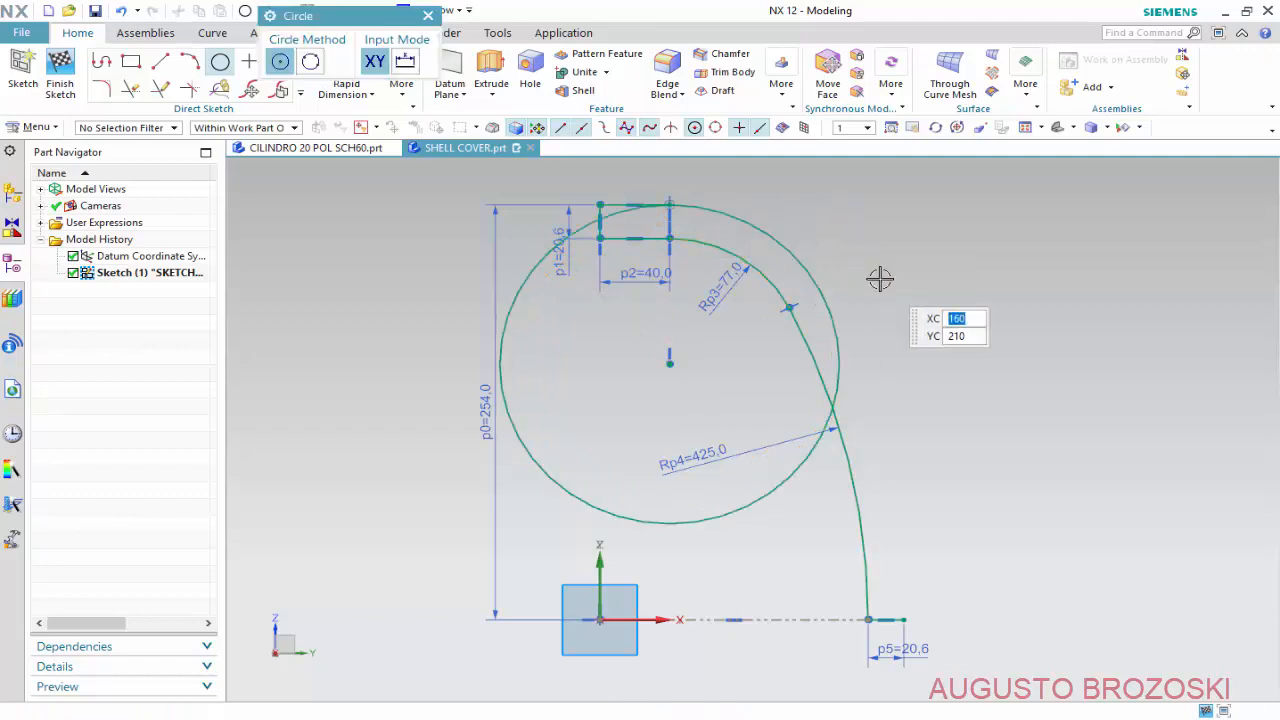
Draw a circle concentric with the 425 mm arc, passing through the outer end of the short horizontal line.
middle_click_drag(905, 290, 1071, 234, "shift")
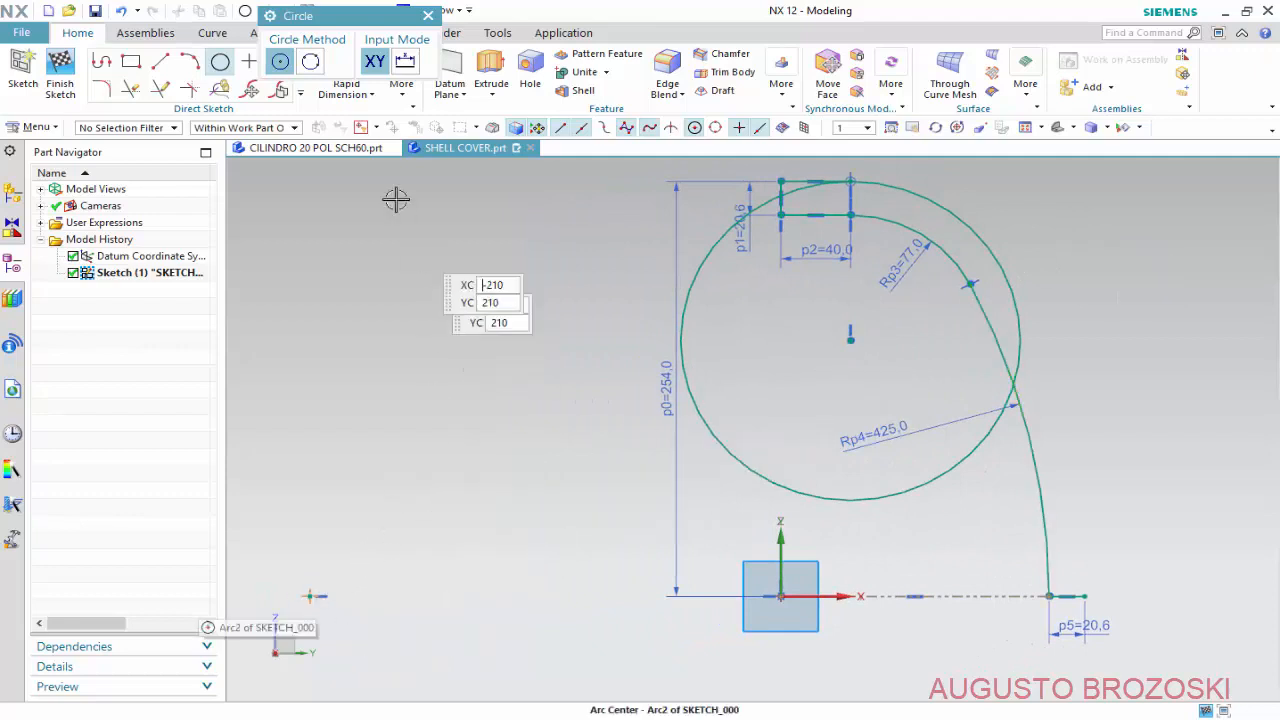
left_click(310, 596)
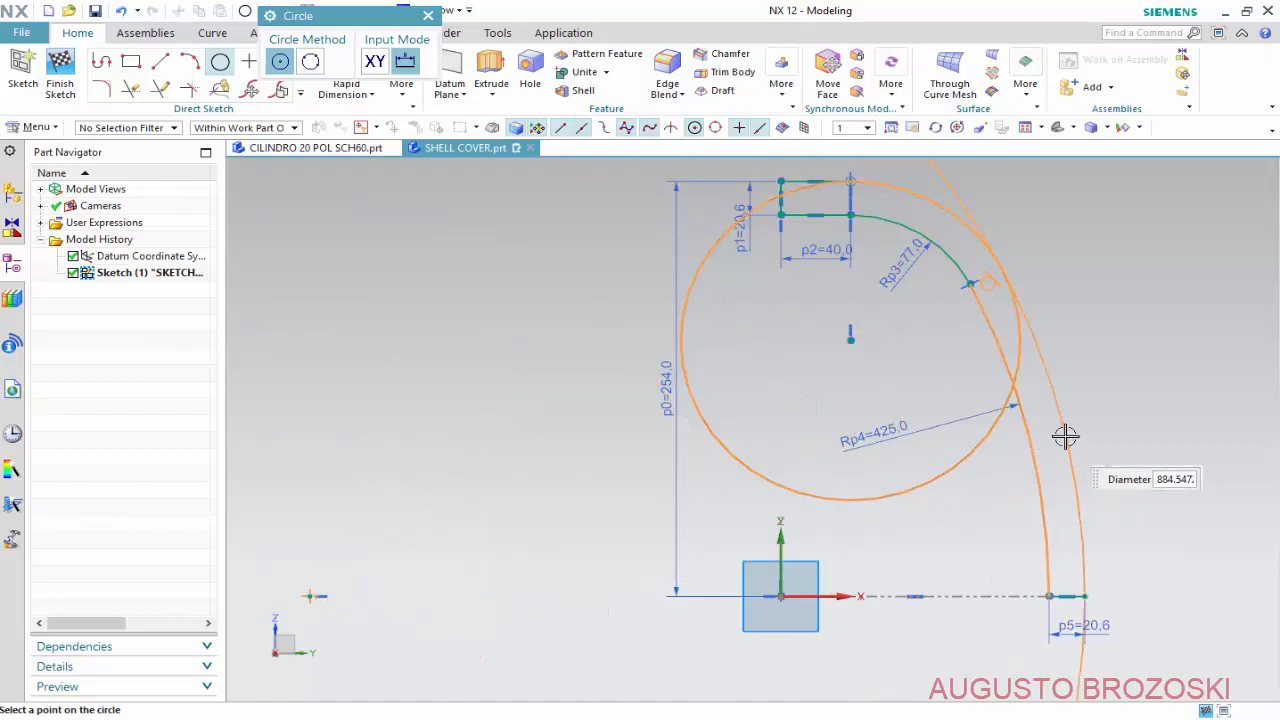
left_click(1087, 596)
key("Escape")
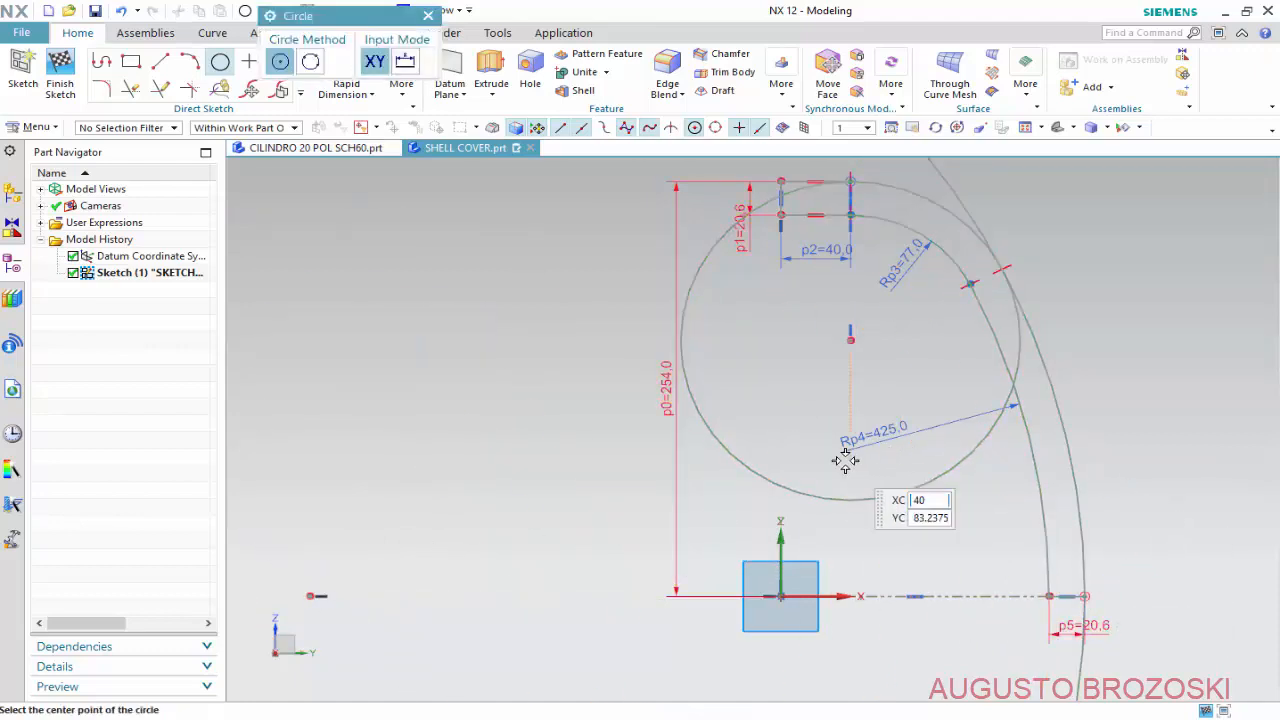
key("Escape")
Trim the smaller circle, keeping only its arc from the rectangle's upper corner to the tangent point with the larger circle.
scroll(702, 475, "down", 1)
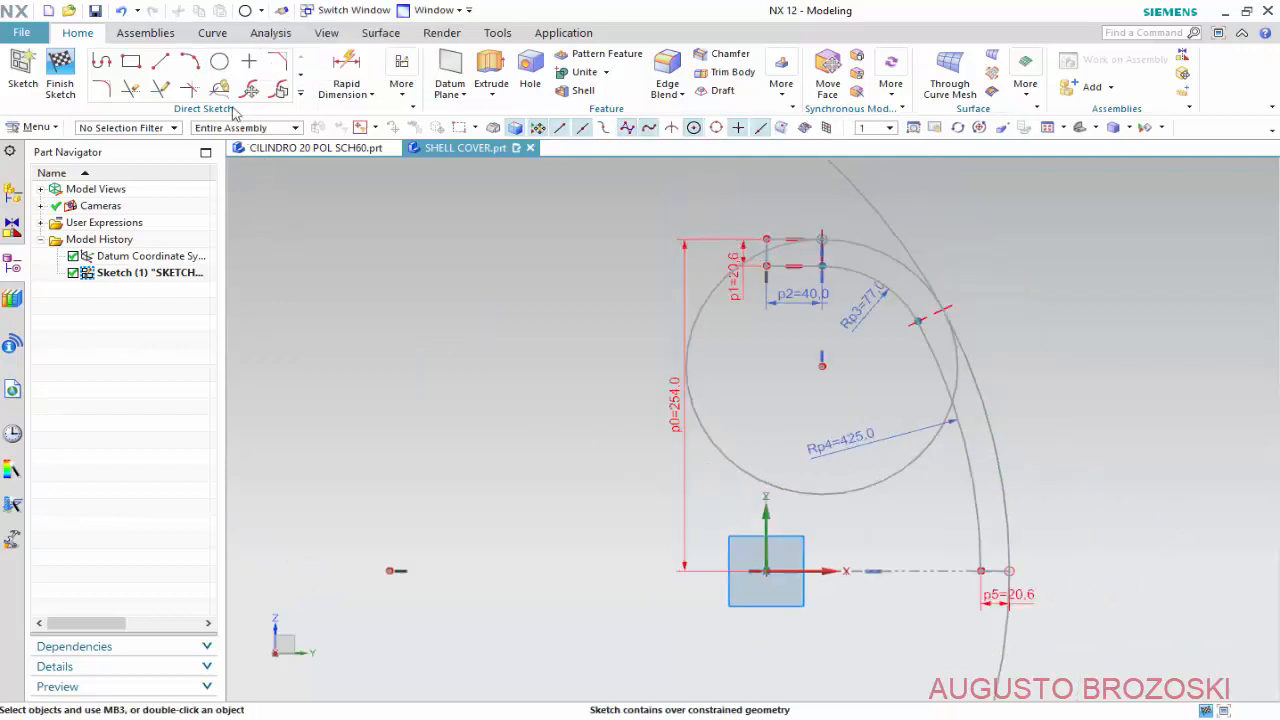
left_click(131, 90)
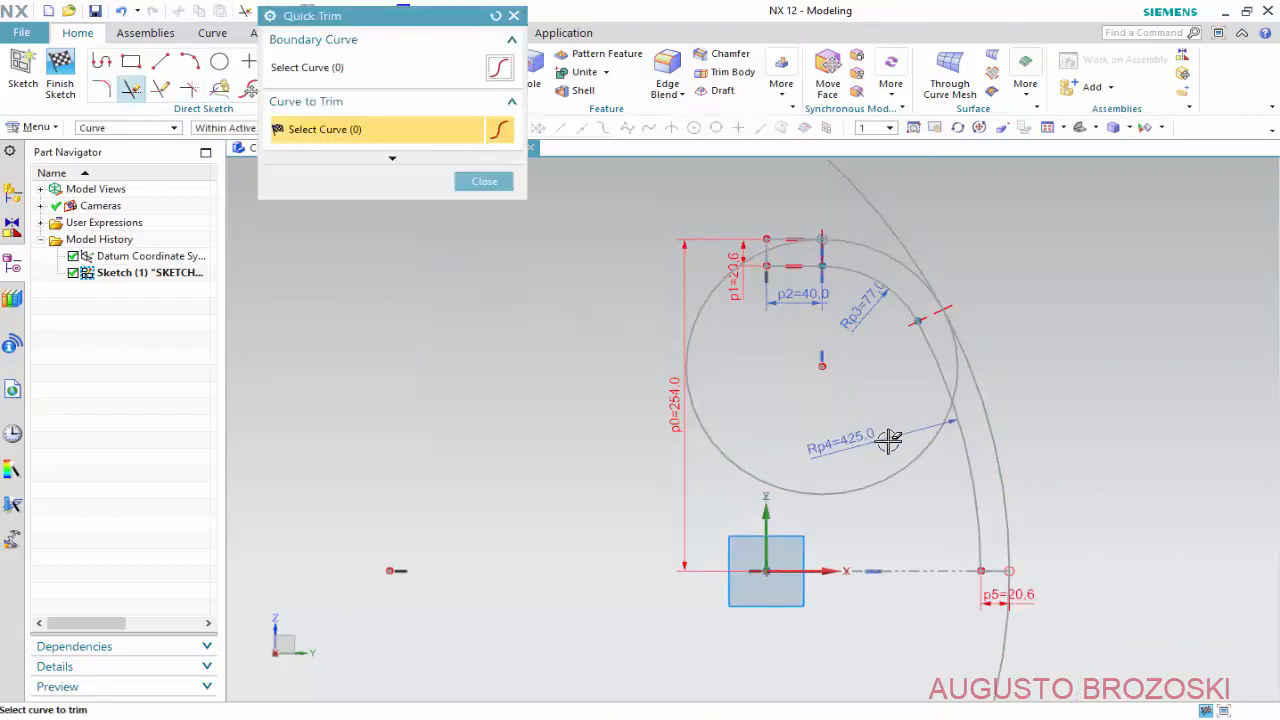
left_click(709, 307)
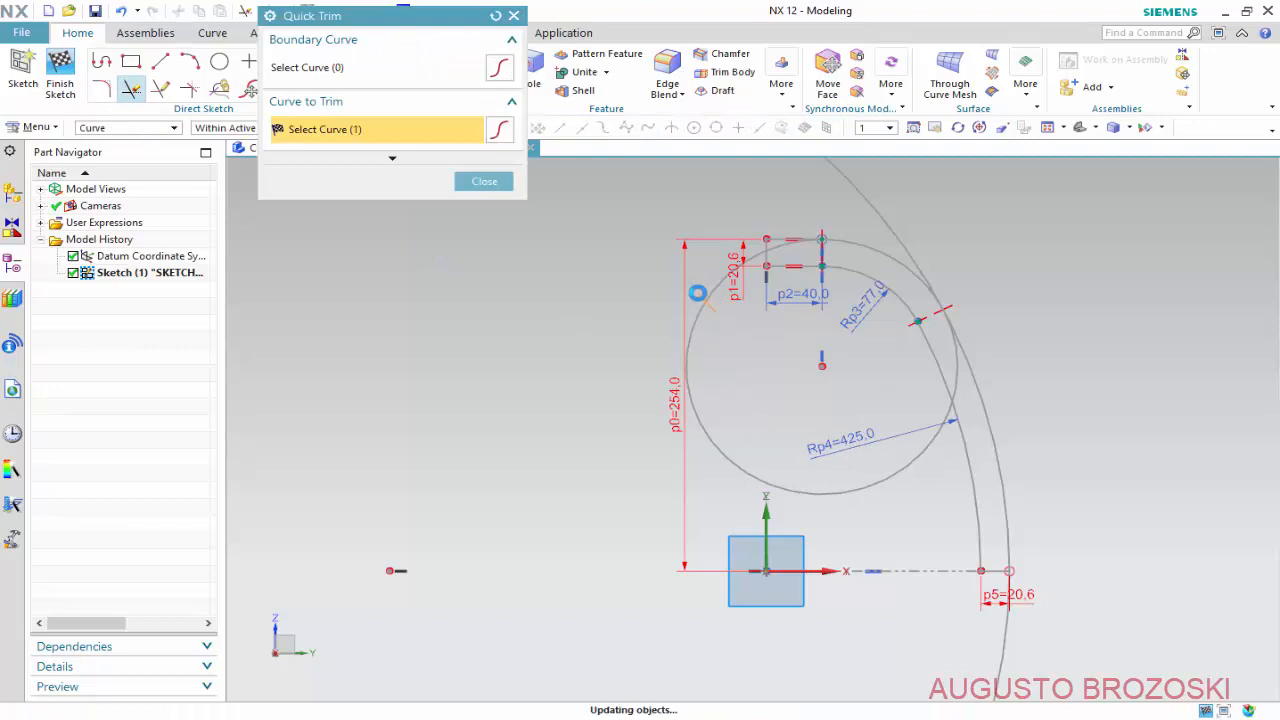
scroll(795, 236, "up", 6)
scroll(766, 351, "down", 3)
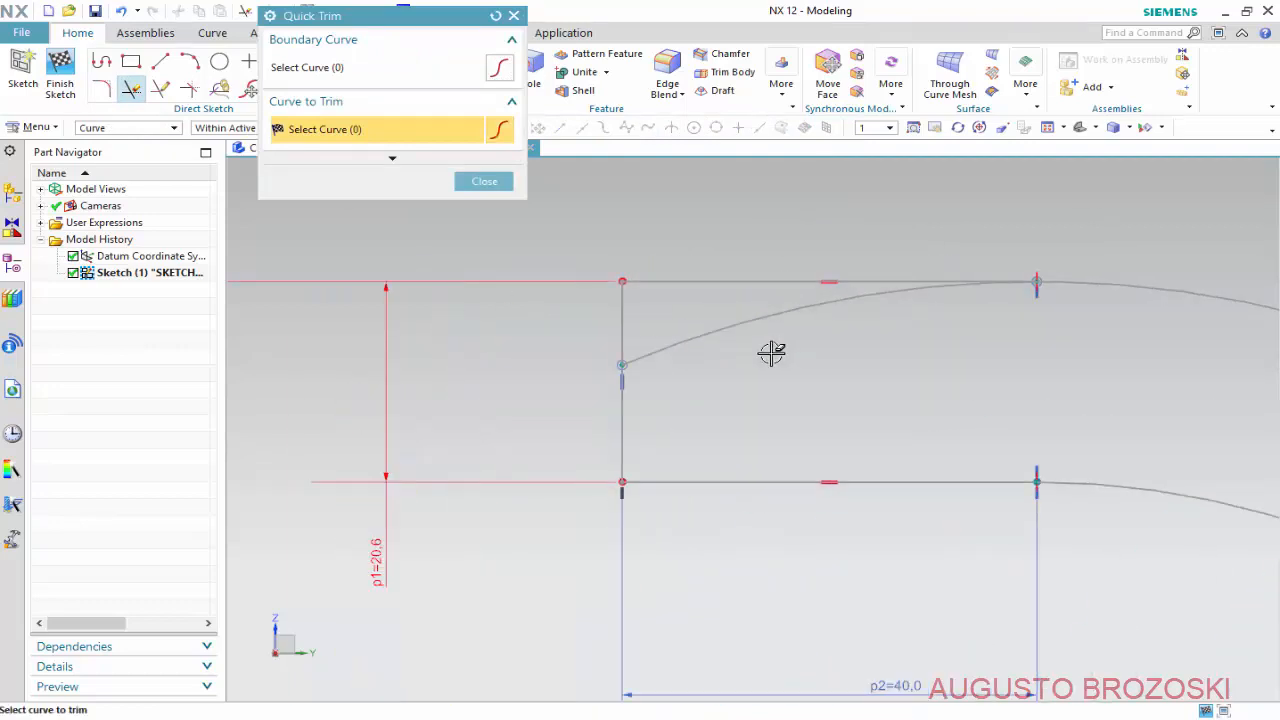
left_click(737, 323)
scroll(737, 337, "down", 4)
scroll(745, 342, "down", 5)
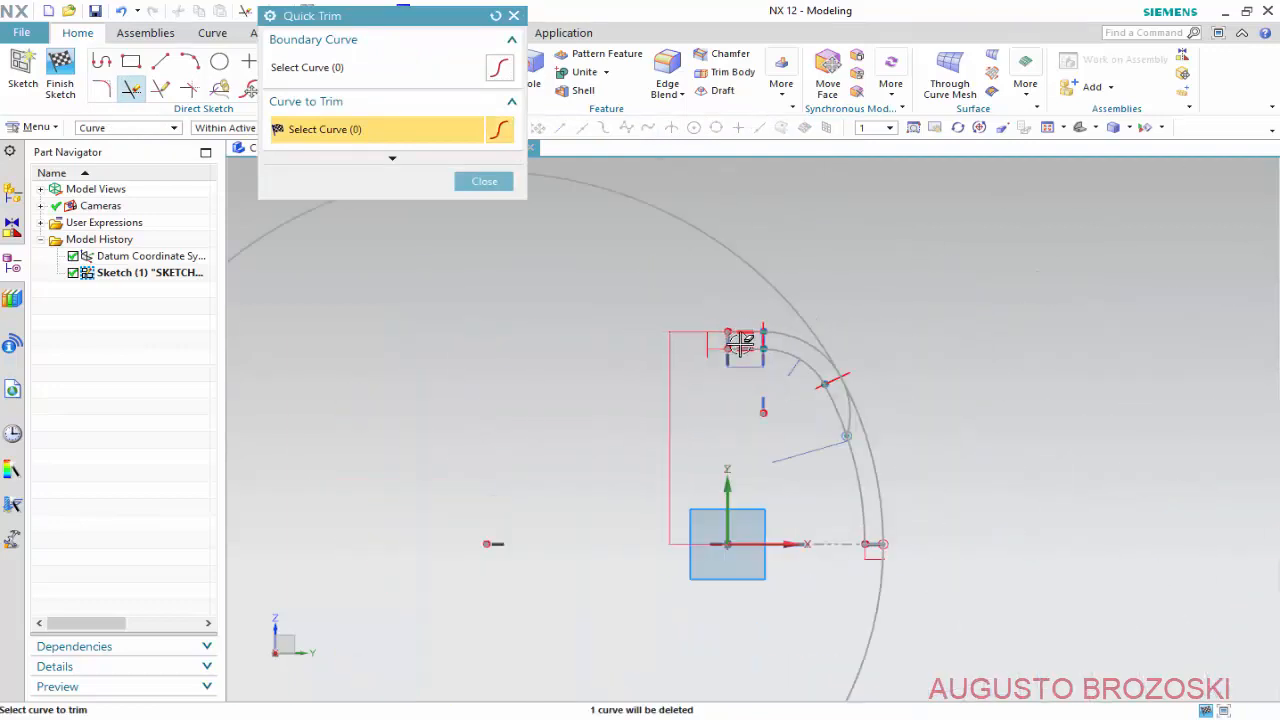
scroll(843, 400, "up", 6)
scroll(848, 422, "down", 2)
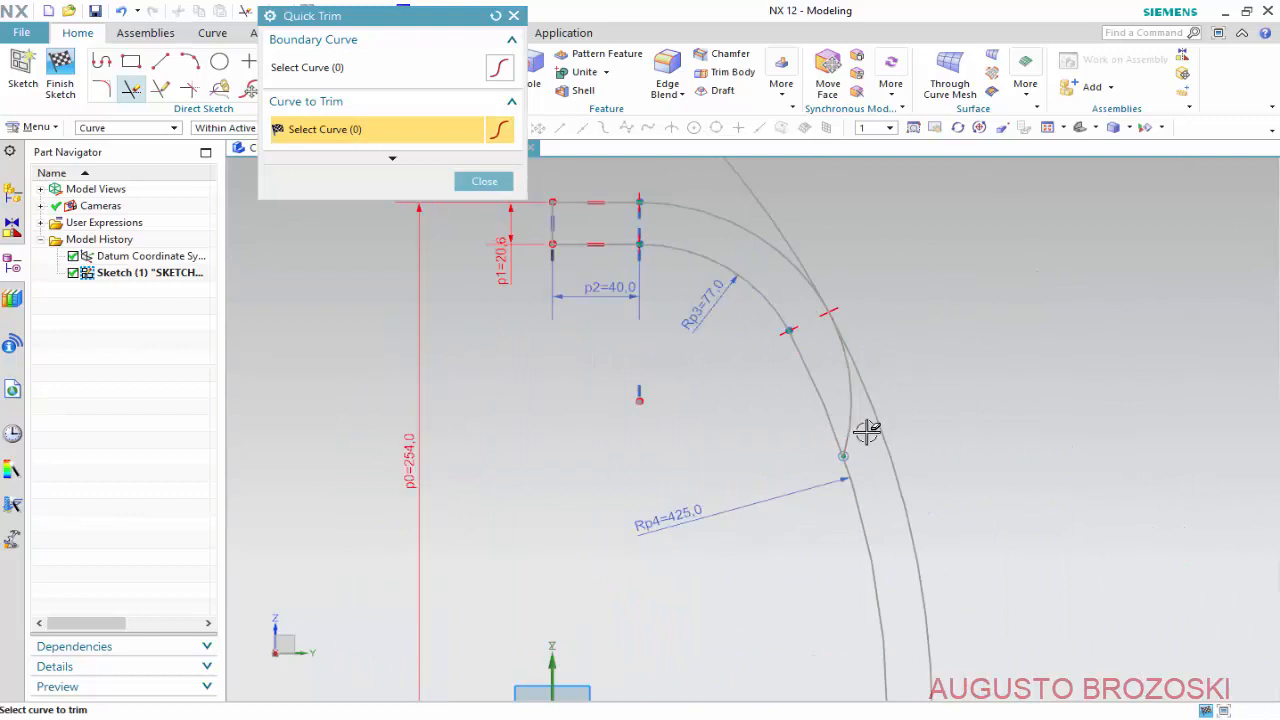
left_click(849, 391)
Trim the larger circle, keeping only its arc from the tangent point to the end of the short horizontal line.
scroll(849, 397, "down", 5)
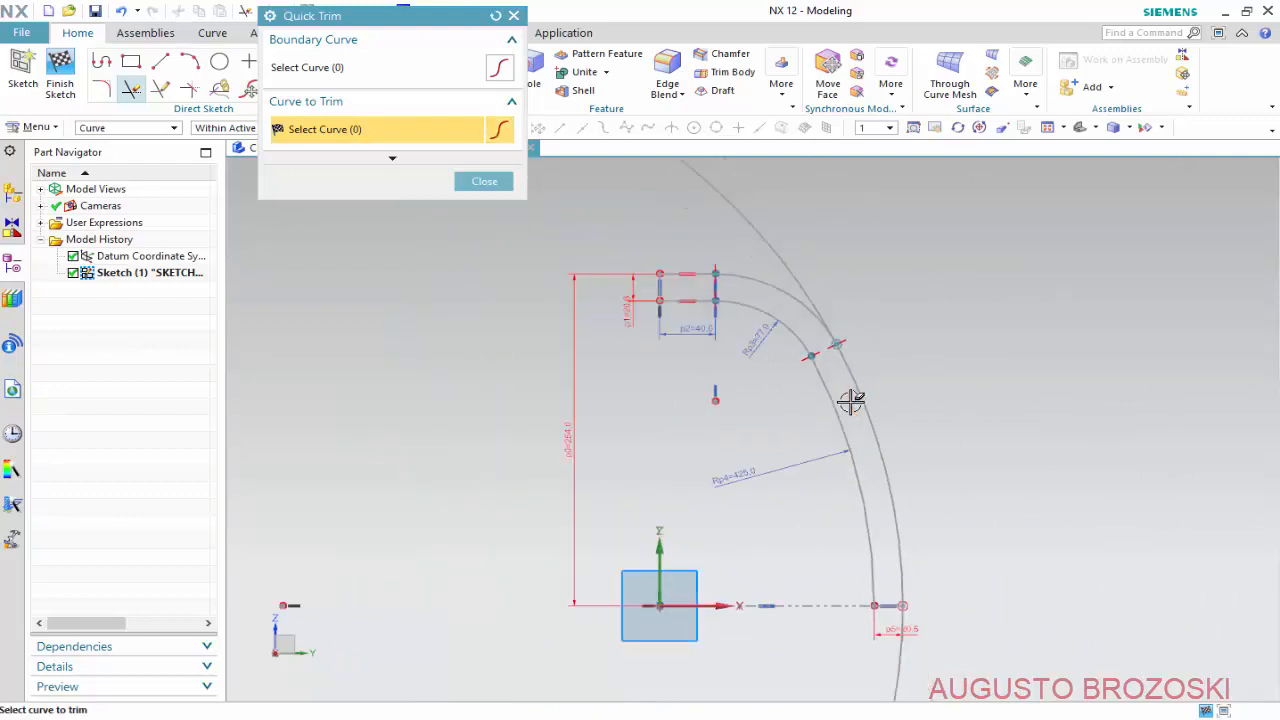
scroll(790, 352, "up", 2)
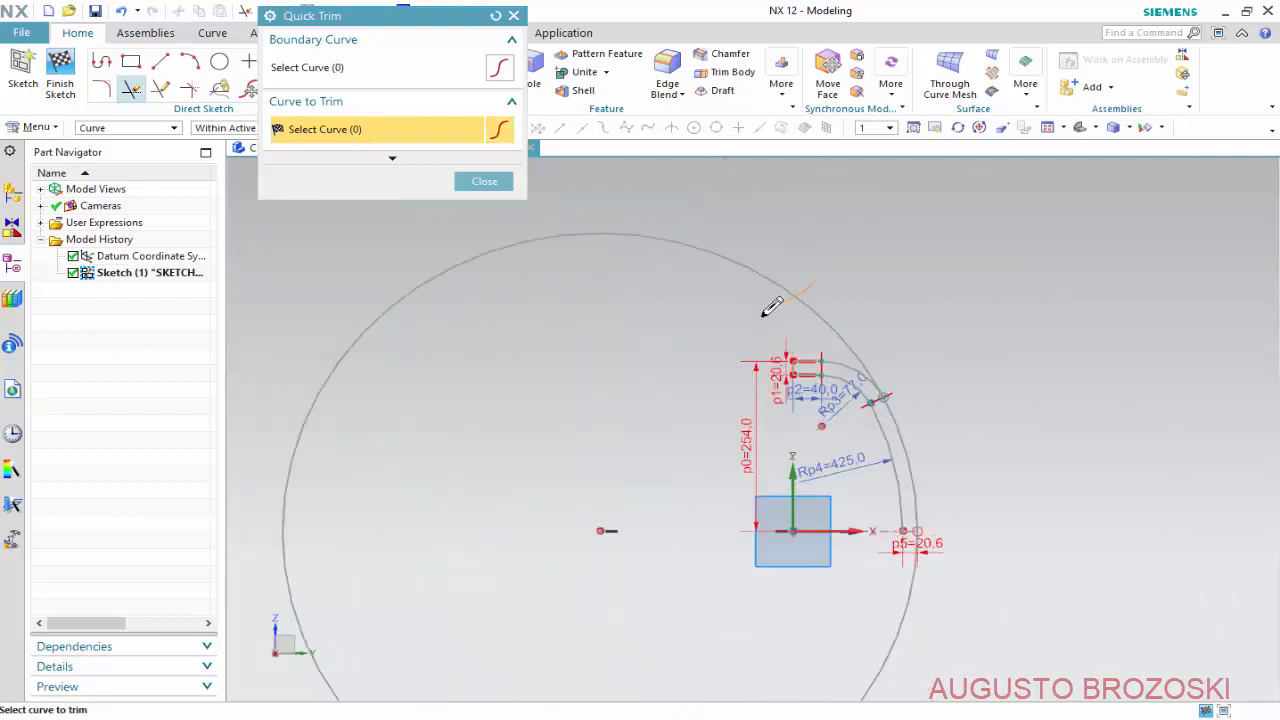
left_click(772, 308)
scroll(963, 528, "up", 3)
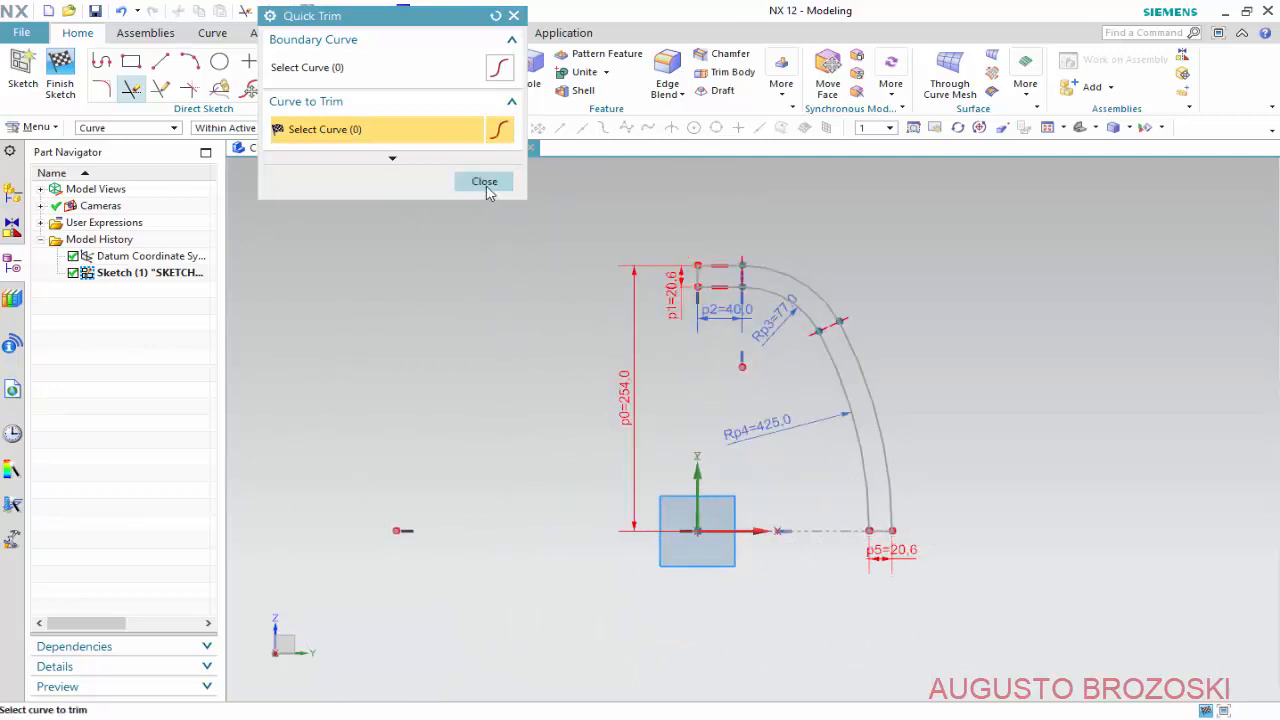
left_click(484, 182)
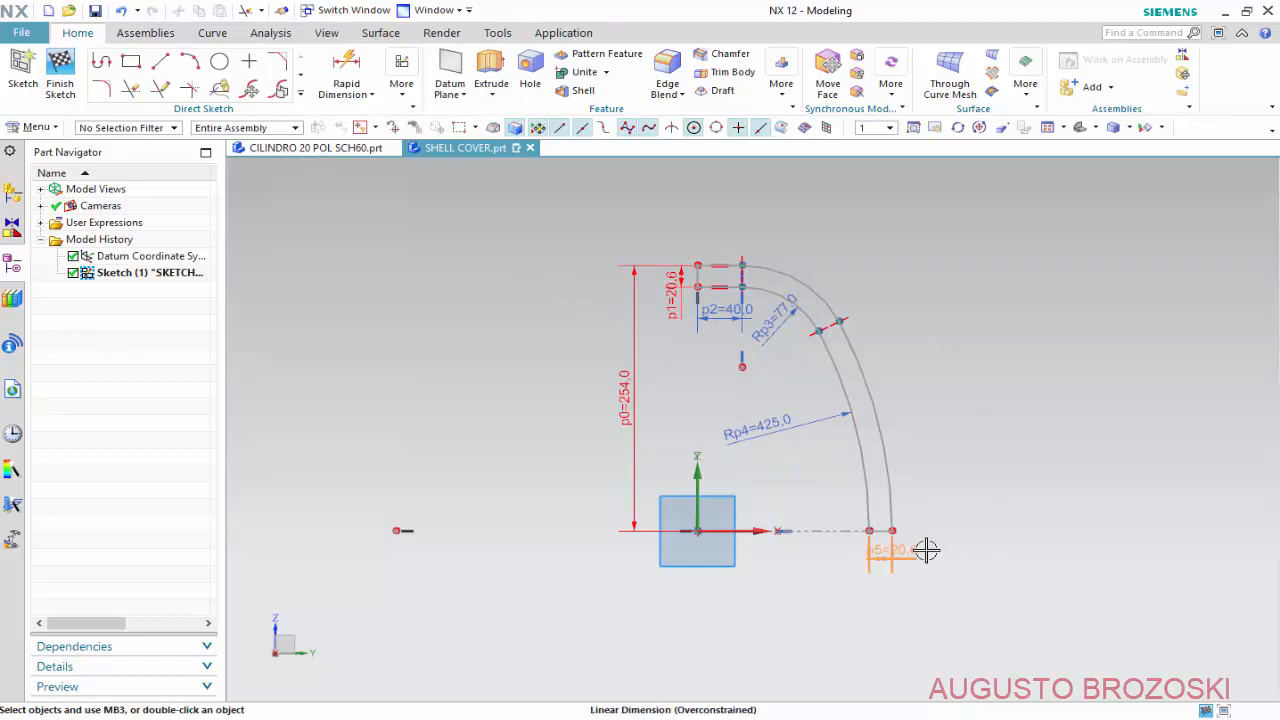
Delete the over-constraining 20.6 mm dimension on the short horizontal line and finish the sketch.
left_click(922, 550)
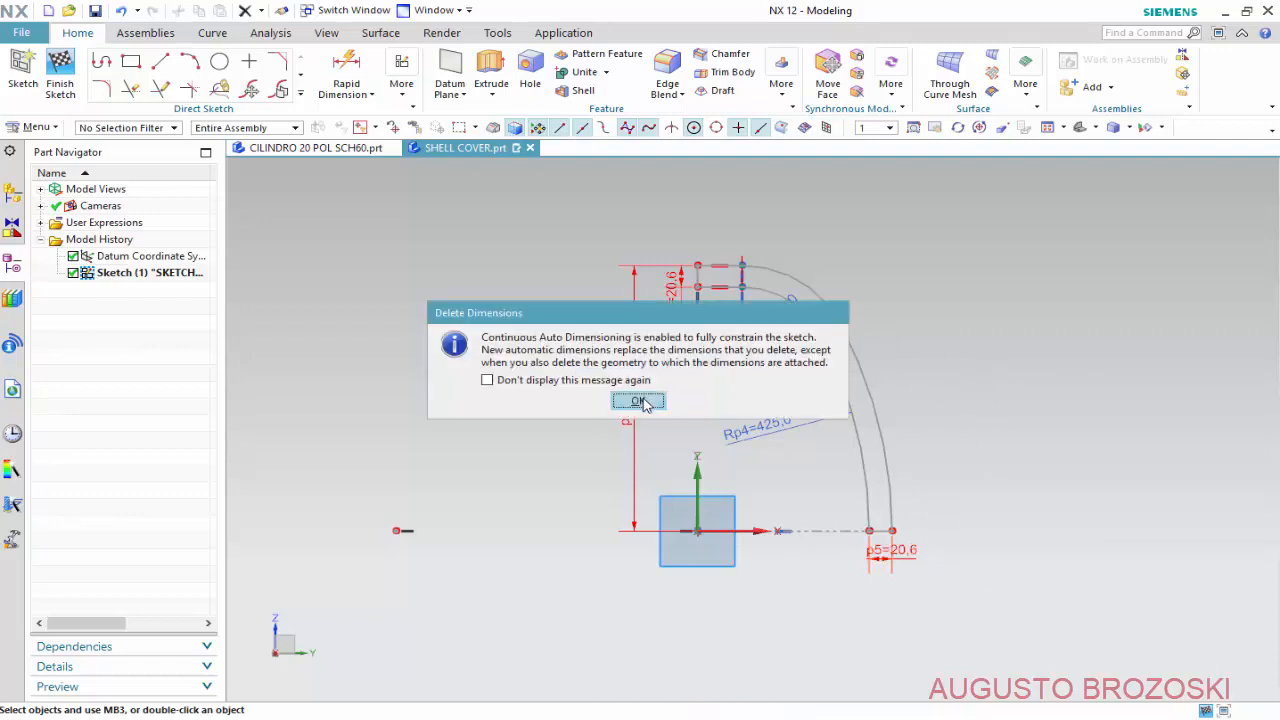
left_click(638, 401)
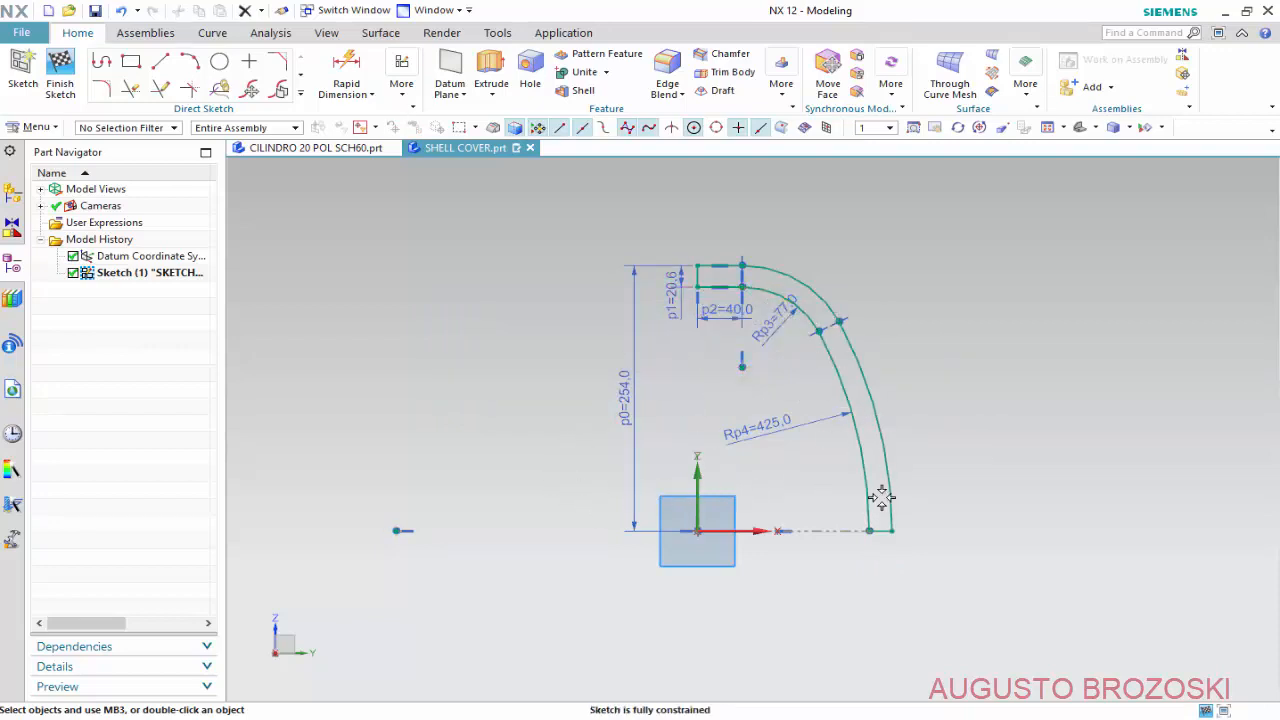
left_click(60, 75)
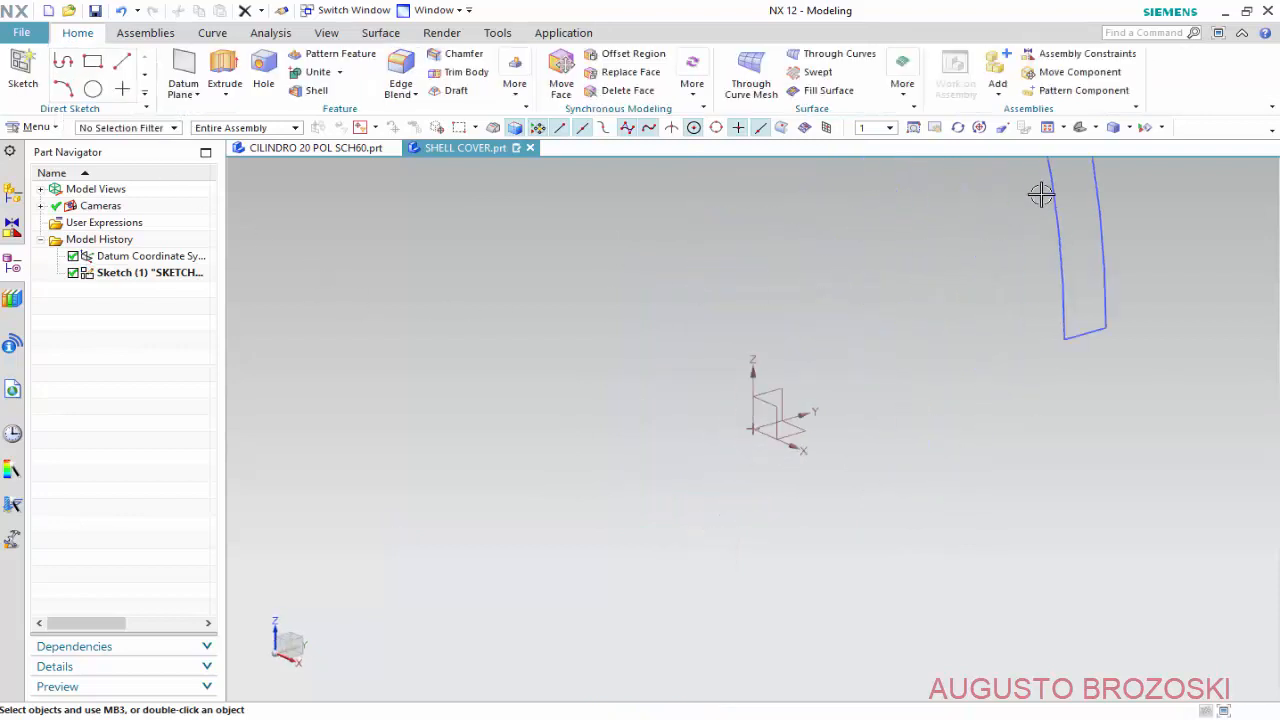
Revolve the closed profile from 0 to 360° about the Y axis through the datum origin, with Boolean set to None.
left_click(1050, 127)
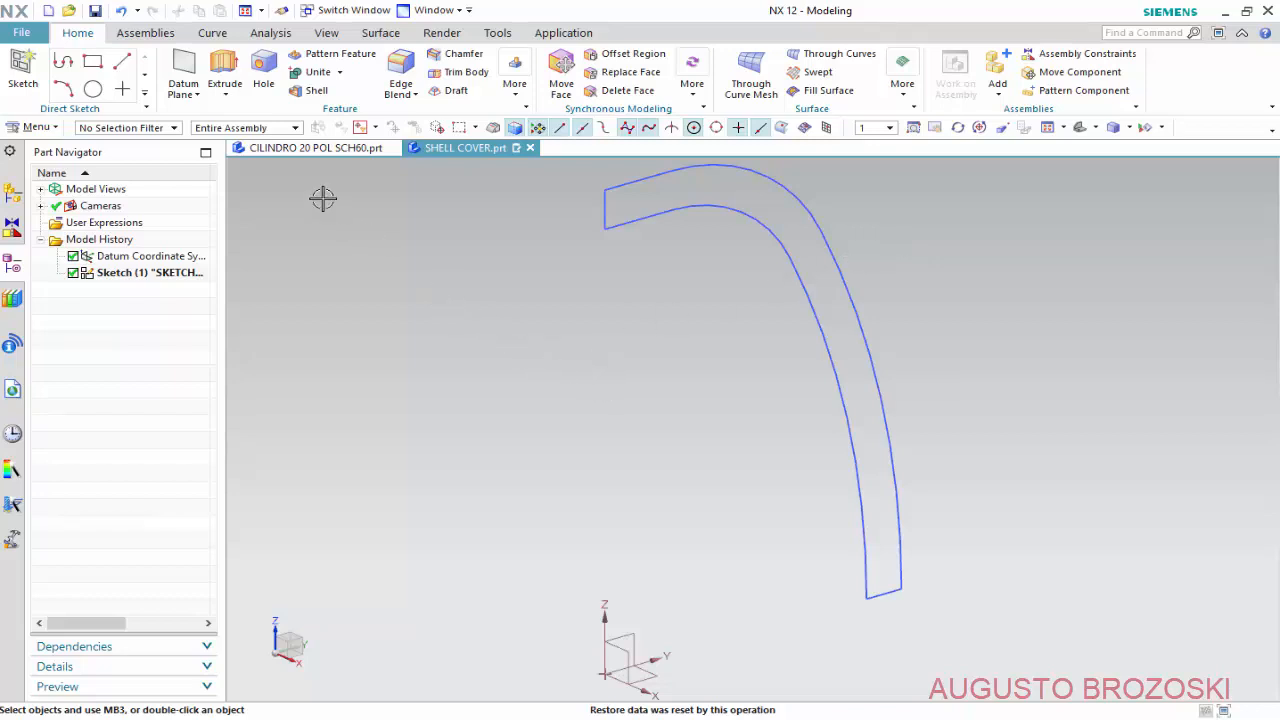
left_click(224, 95)
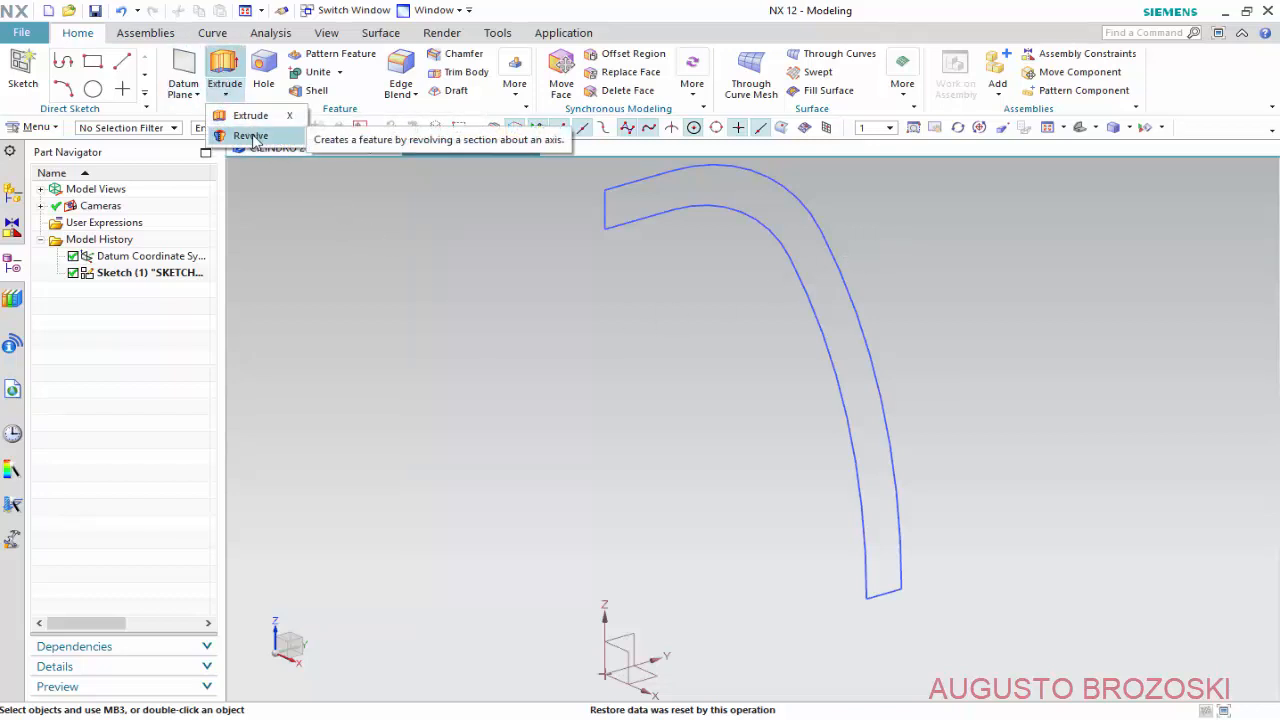
left_click(251, 136)
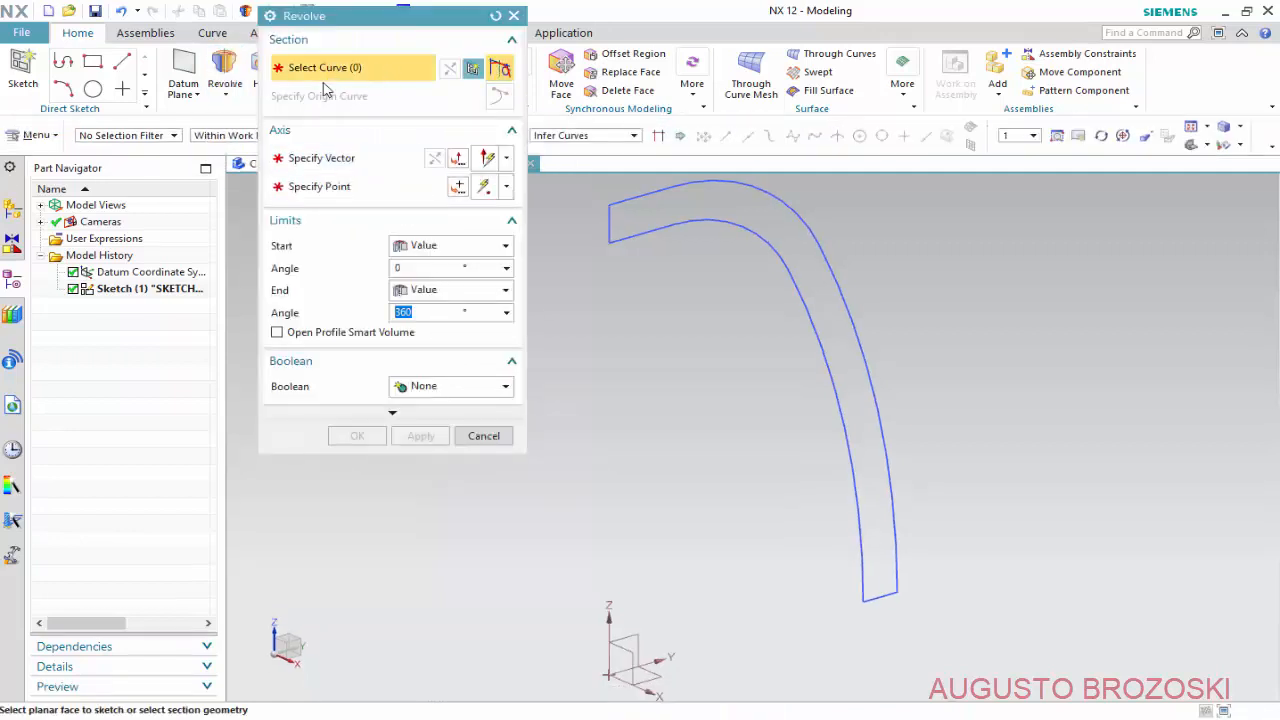
left_click(645, 198)
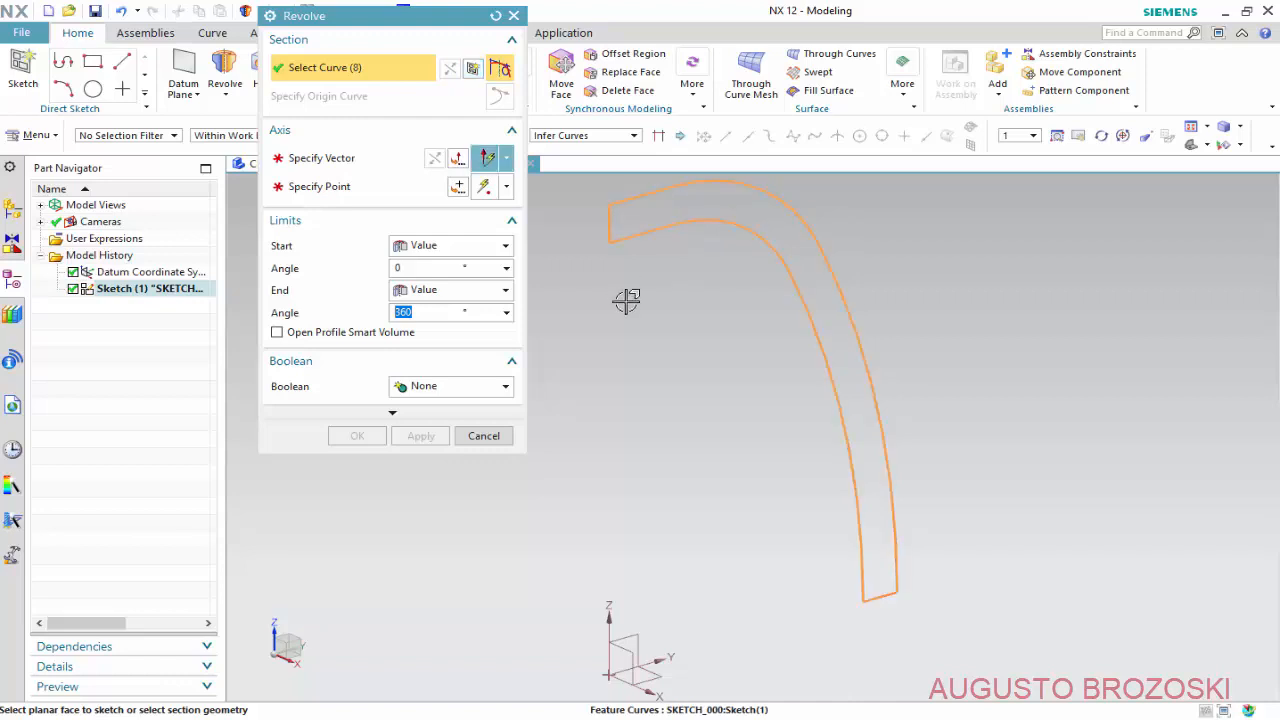
left_click(318, 160)
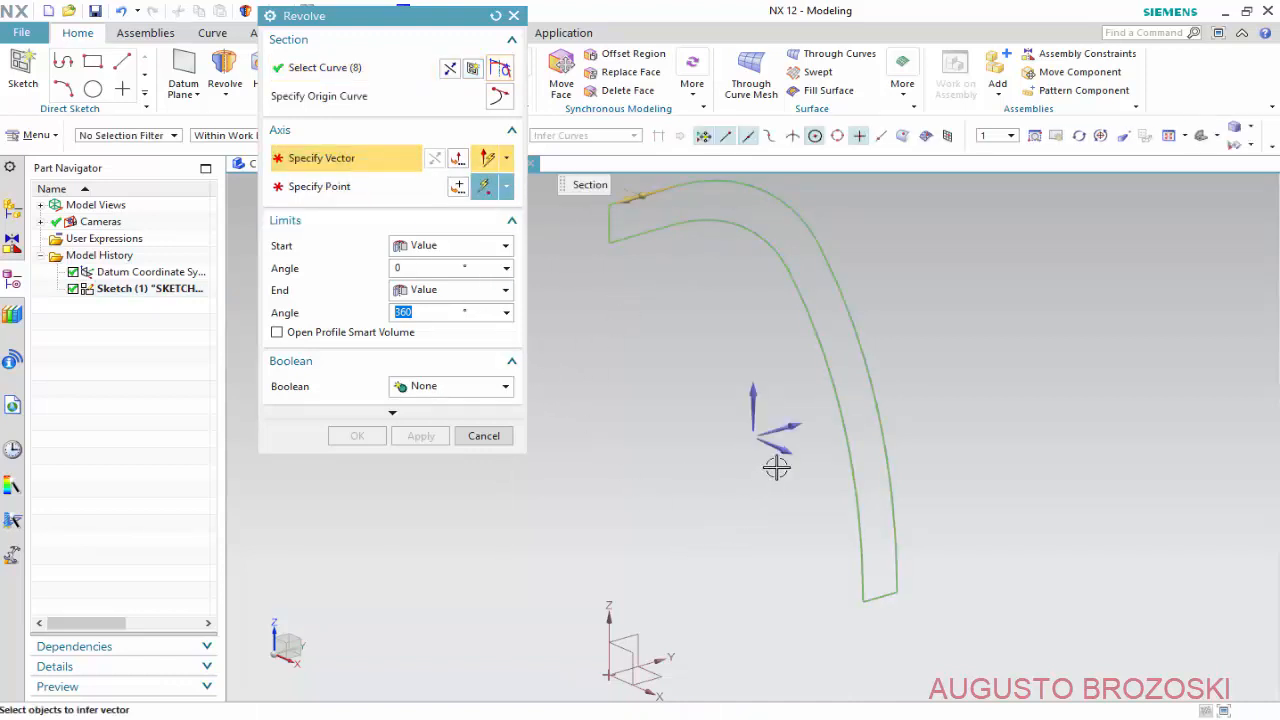
left_click(792, 428)
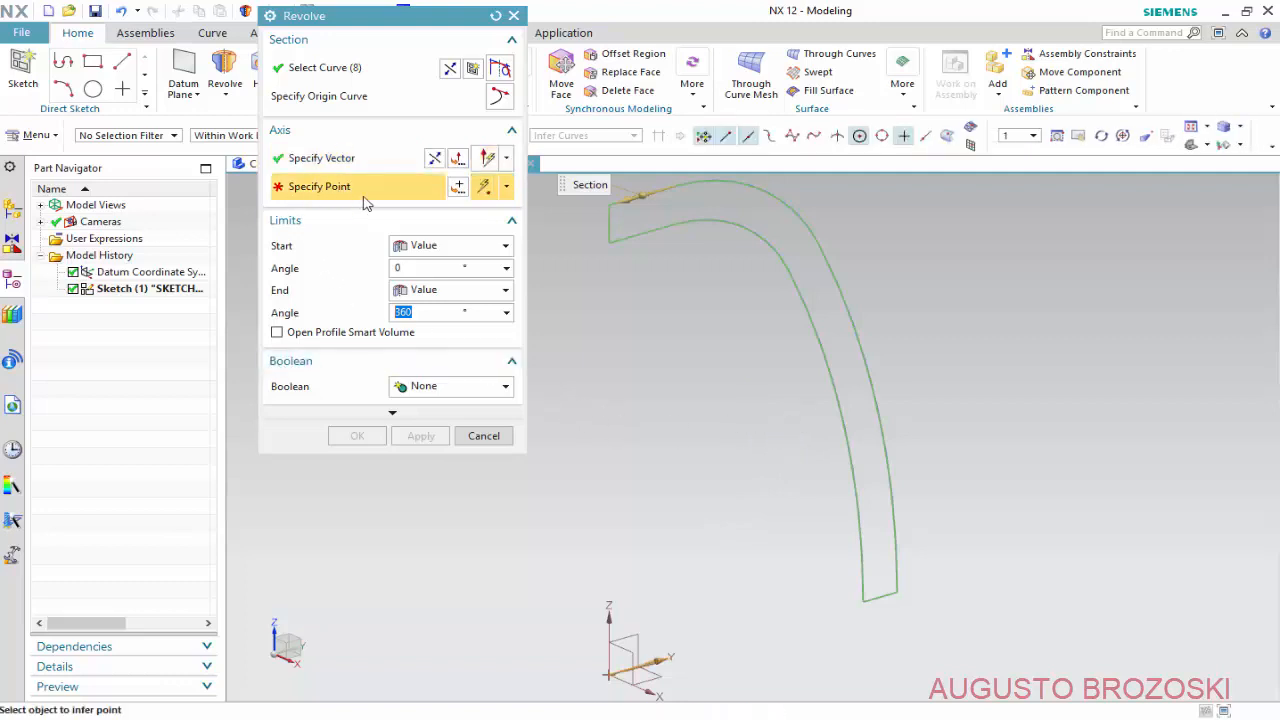
left_click(610, 673)
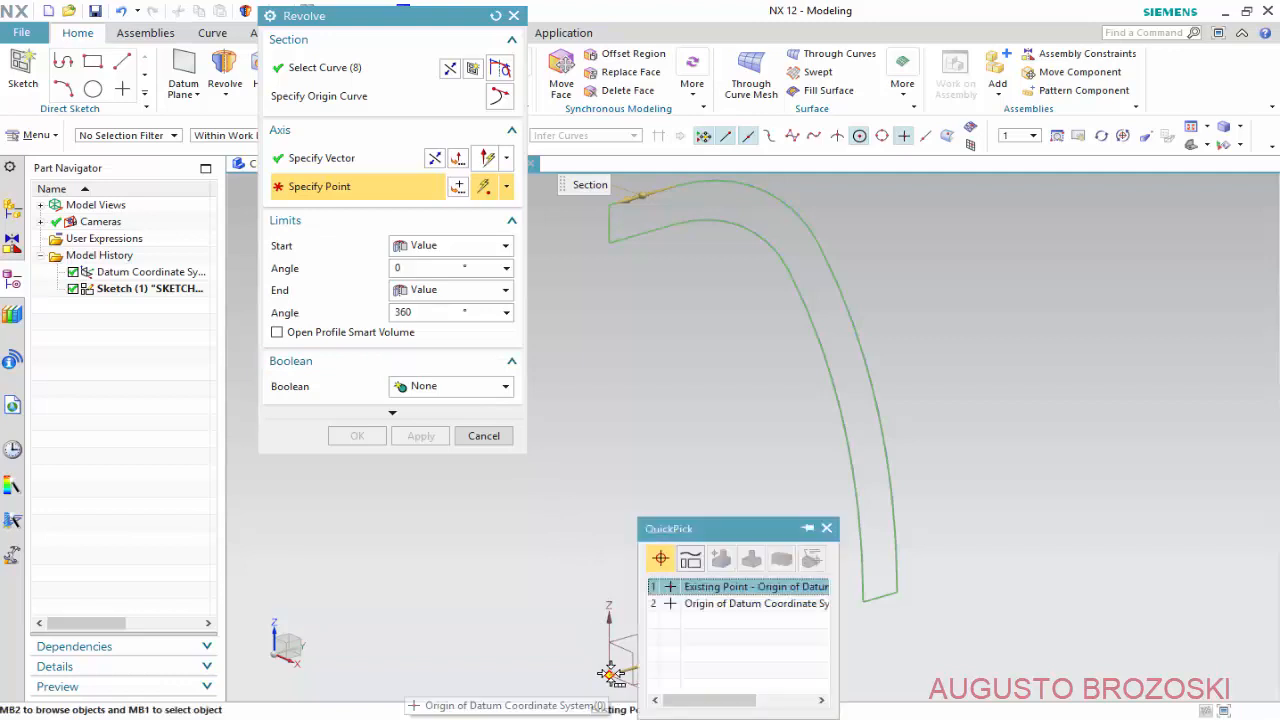
left_click(735, 590)
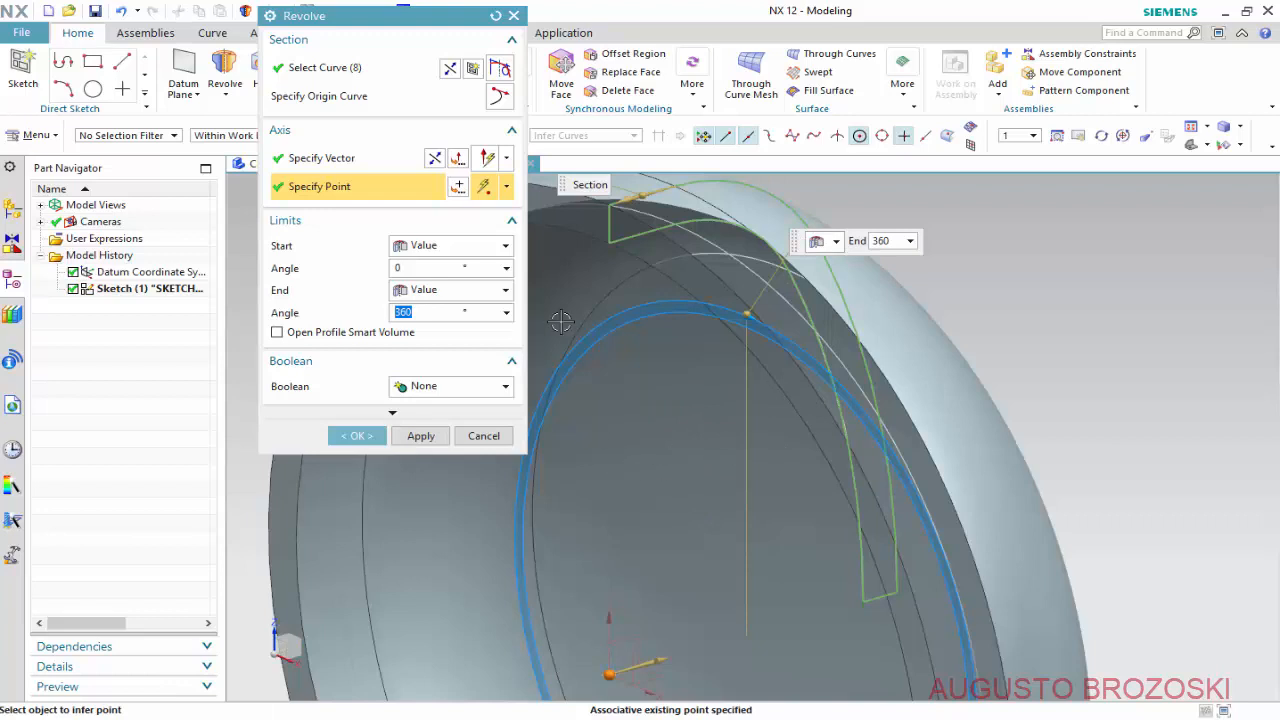
left_click(1190, 147)
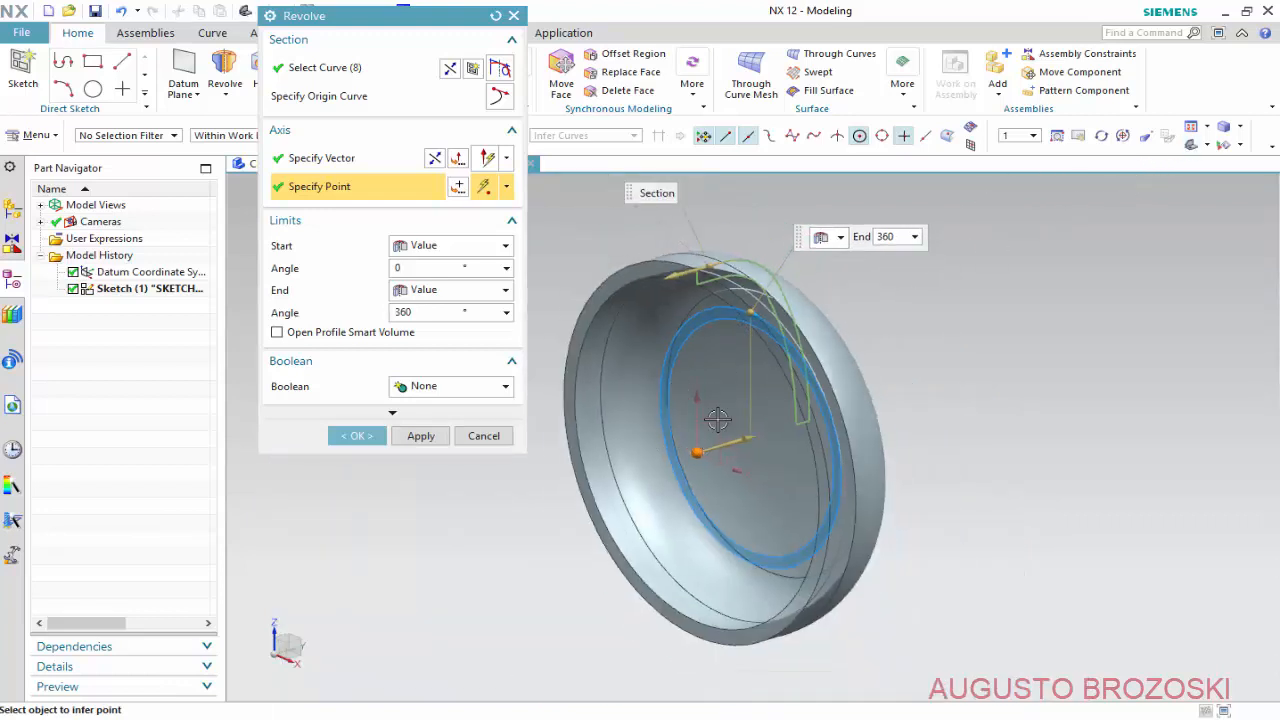
middle_click_drag(720, 435, 600, 470)
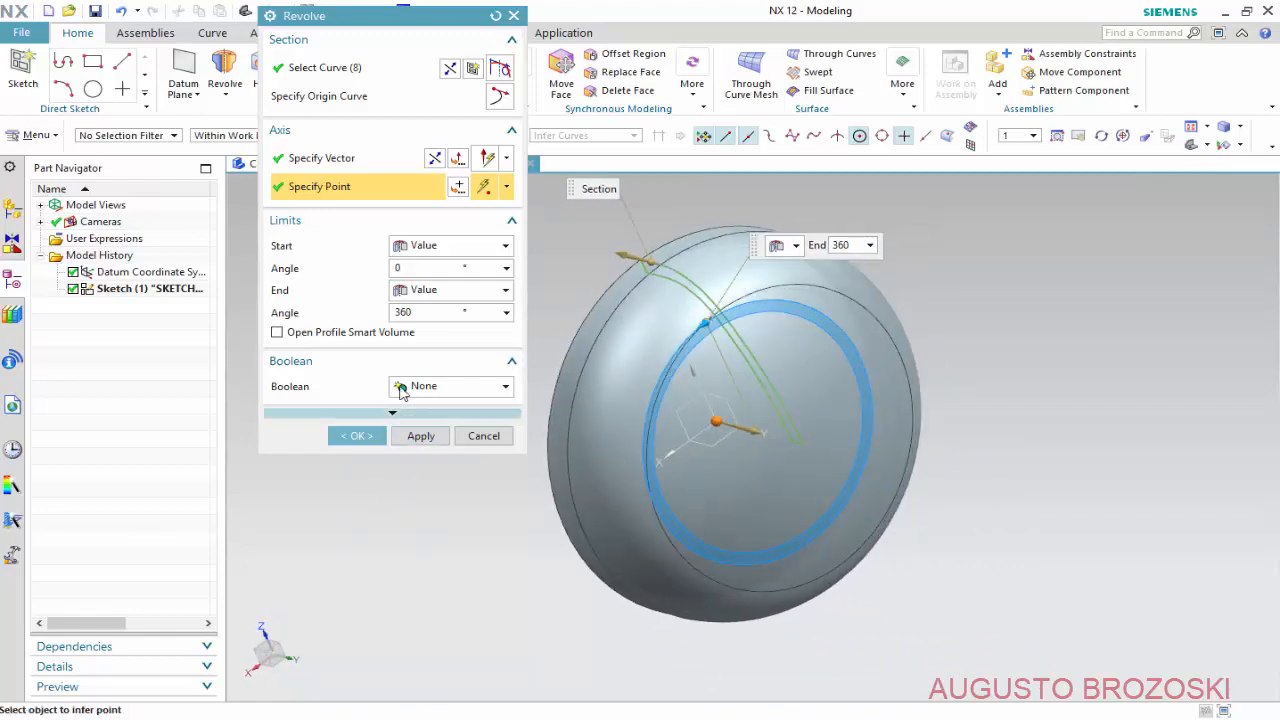
left_click(352, 435)
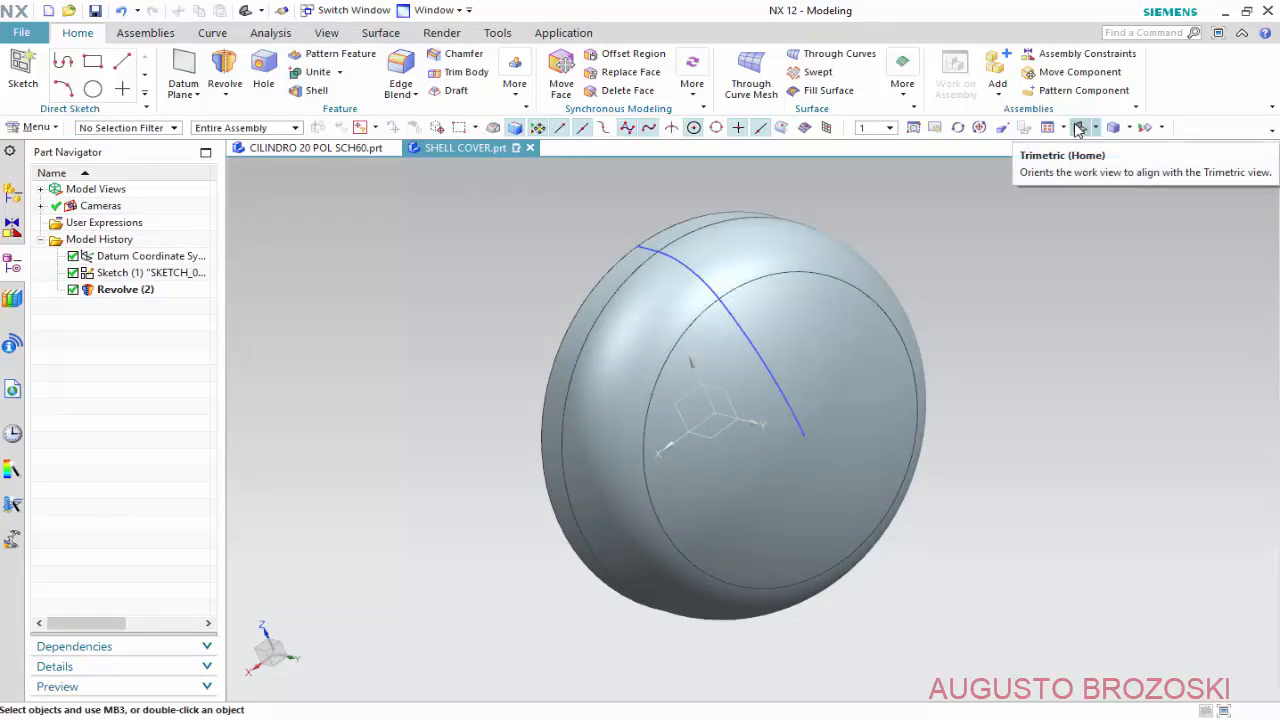
Orient the model to the Trimetric view and save the part.
left_click(1078, 127)
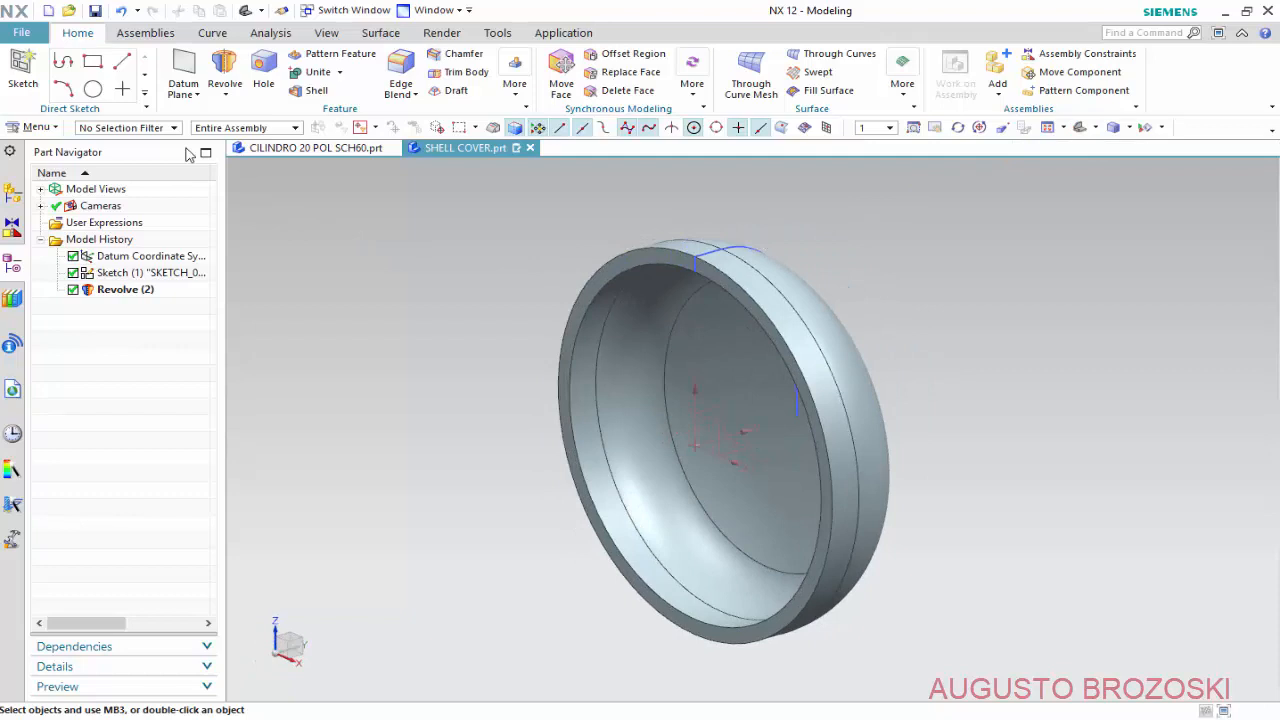
left_click(95, 10)
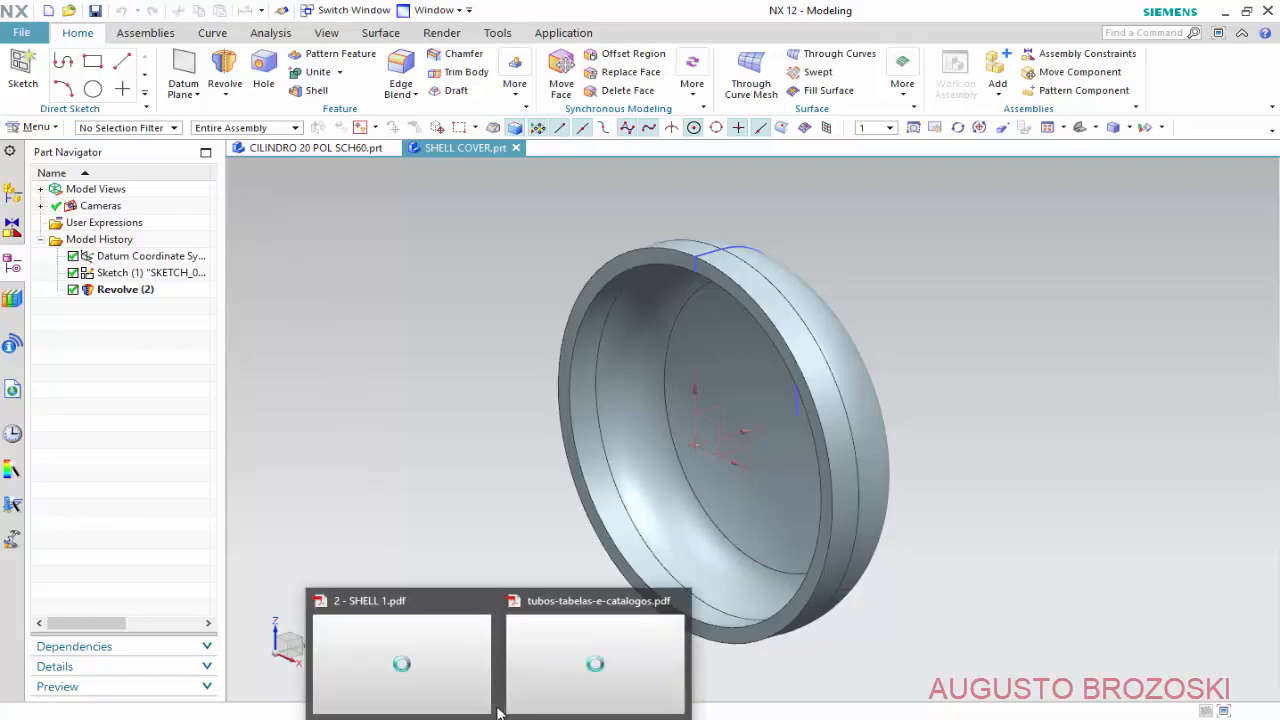
Switch to 2 - SHELL 1.pdf in Acrobat Reader and examine the dimensions of item 11 in Section D-D.
left_click(445, 598)
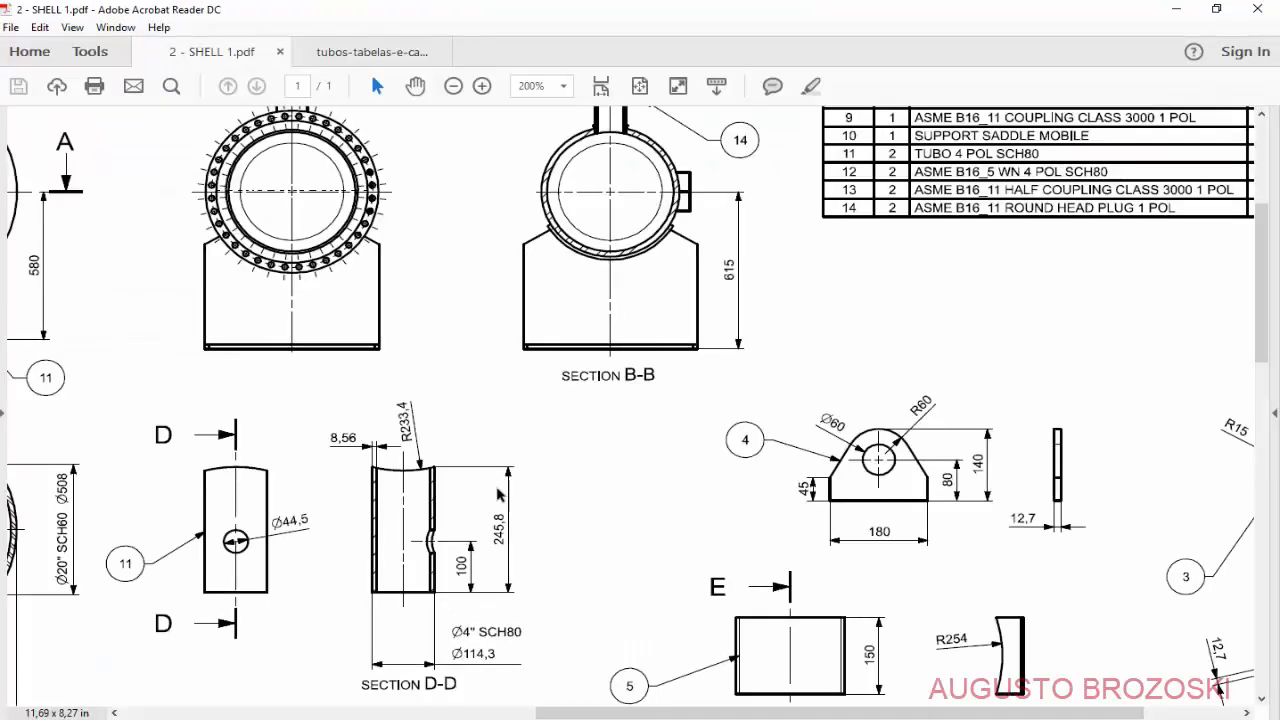
scroll(405, 517, "down", 1)
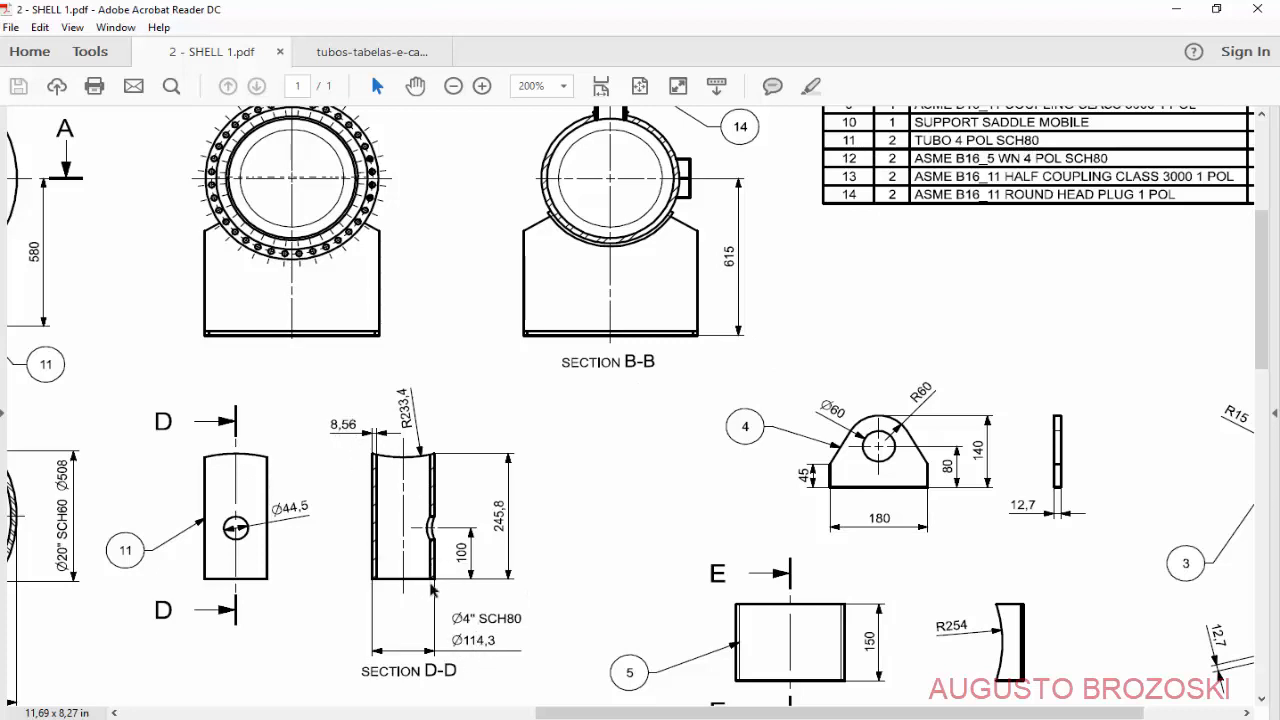
Look up the 4-inch SCH80 pipe's diameters and wall thickness in tubos-tabelas-e-catalogos.pdf, and return to NX.
mouse_move(498, 716)
left_click(629, 660)
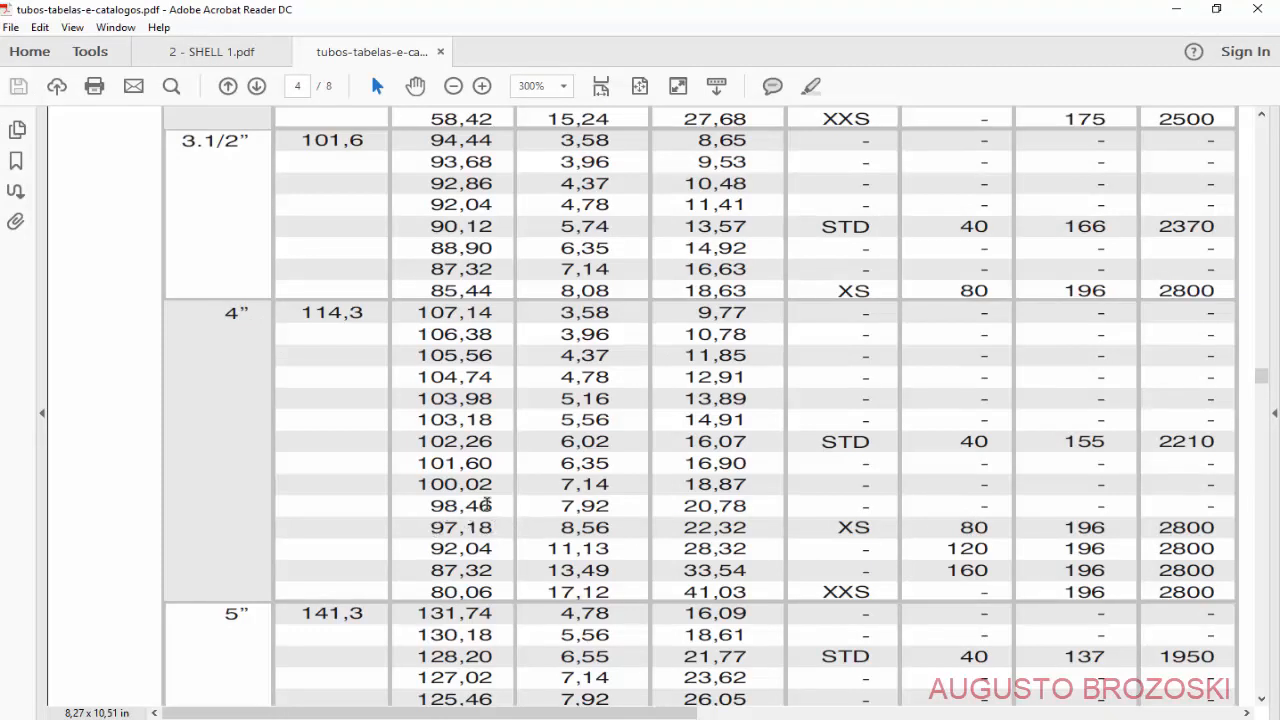
left_click(1176, 9)
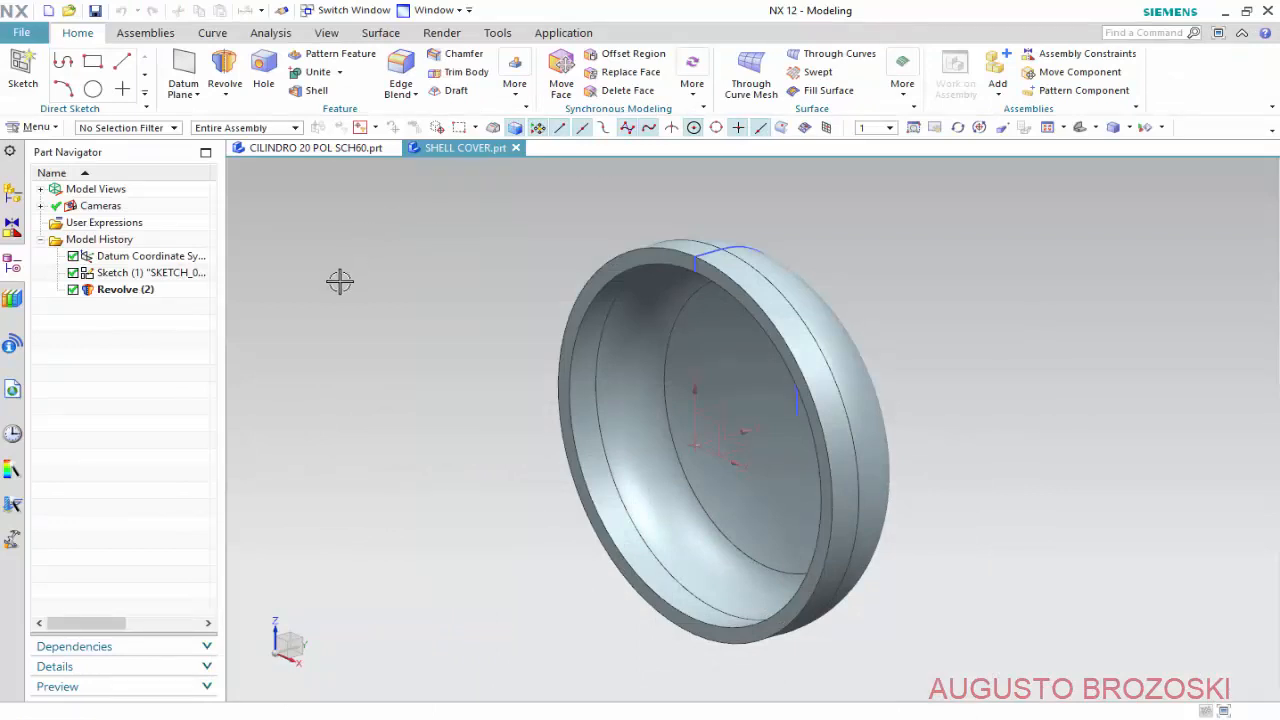
Create a new millimetre part from the Model template, named TUBO DIAM 4 POL SCH80.
left_click(48, 10)
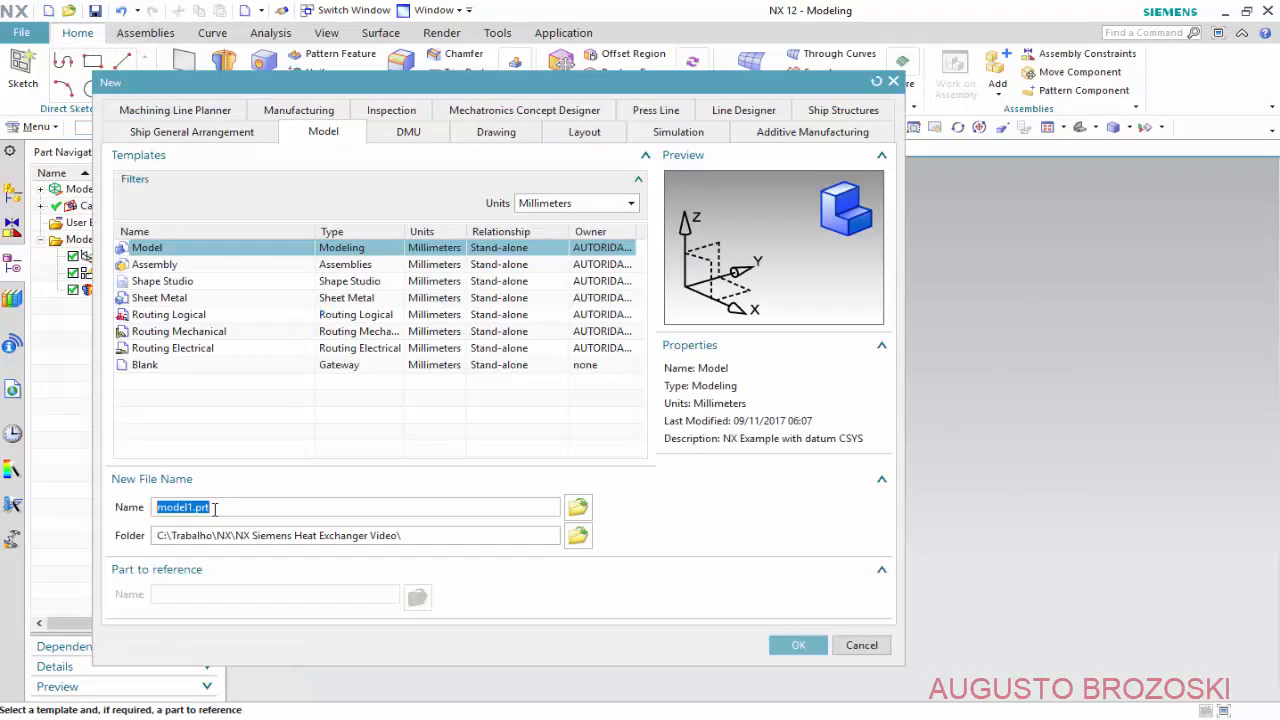
type("TUBO DIAM 4 POL SCH80")
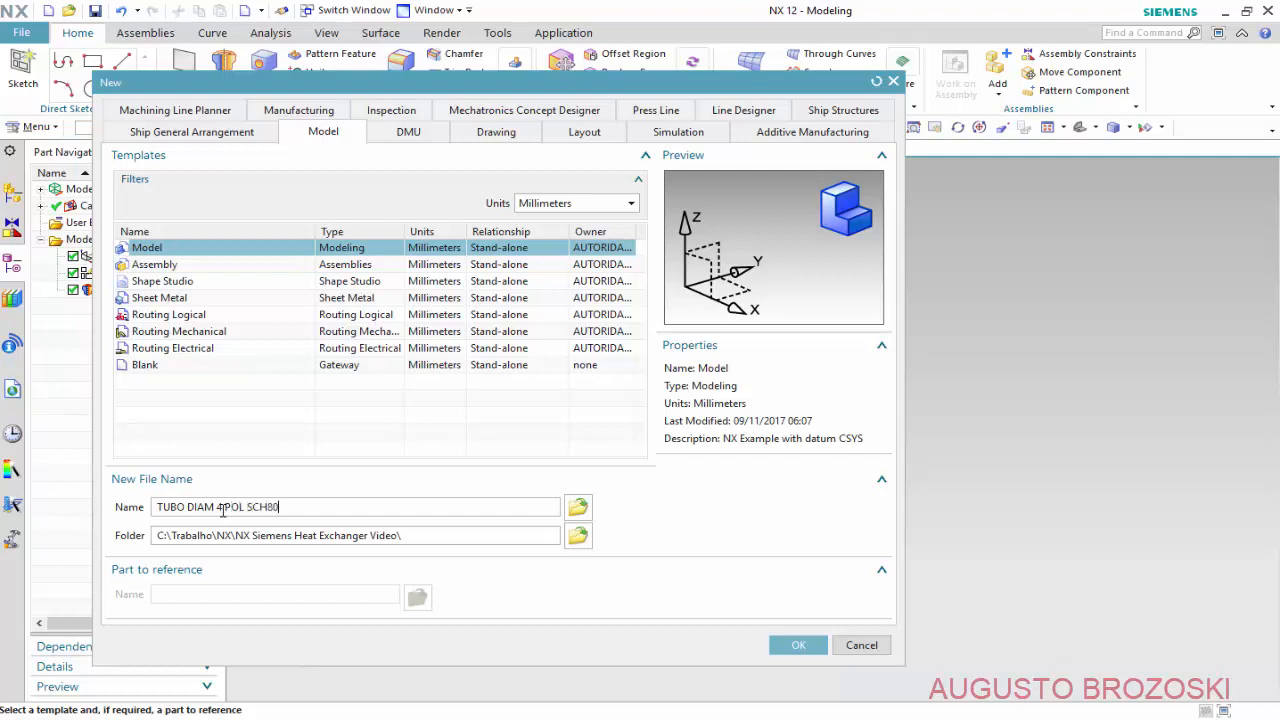
left_click(776, 645)
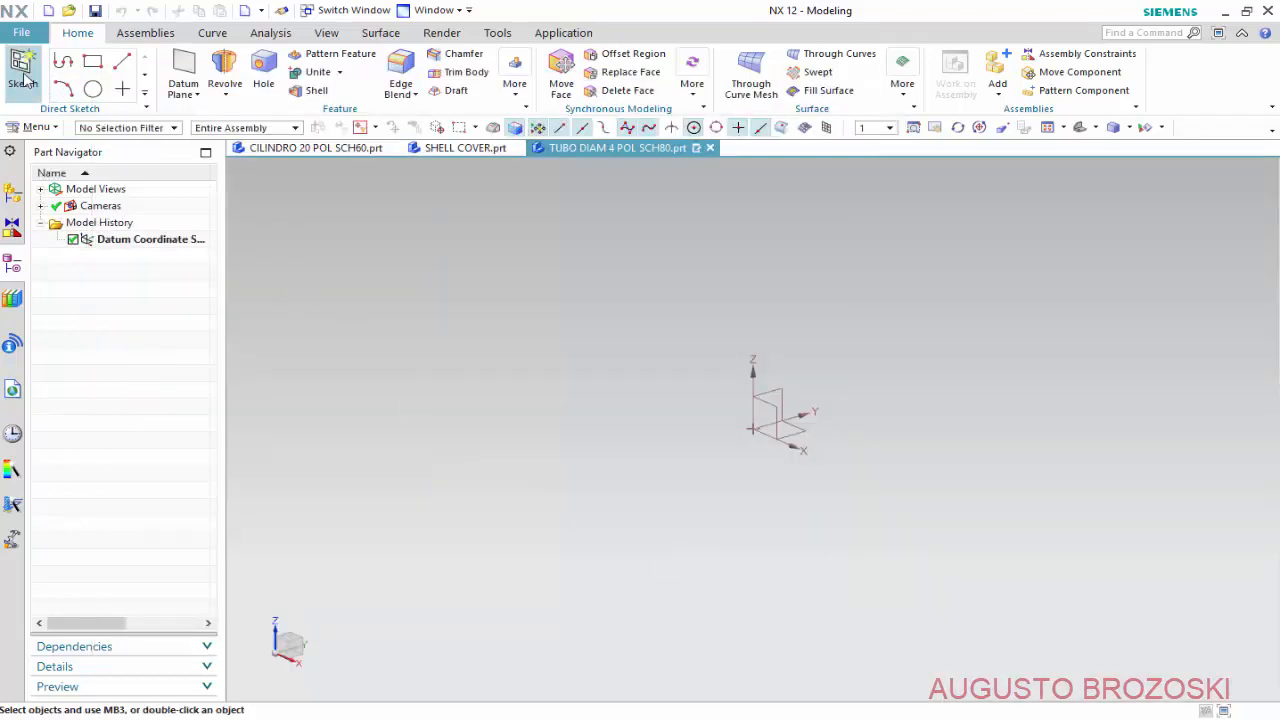
Sketch two concentric circles about 206 mm and 160 mm in diameter on the XY plane, centred at the origin.
left_click(23, 70)
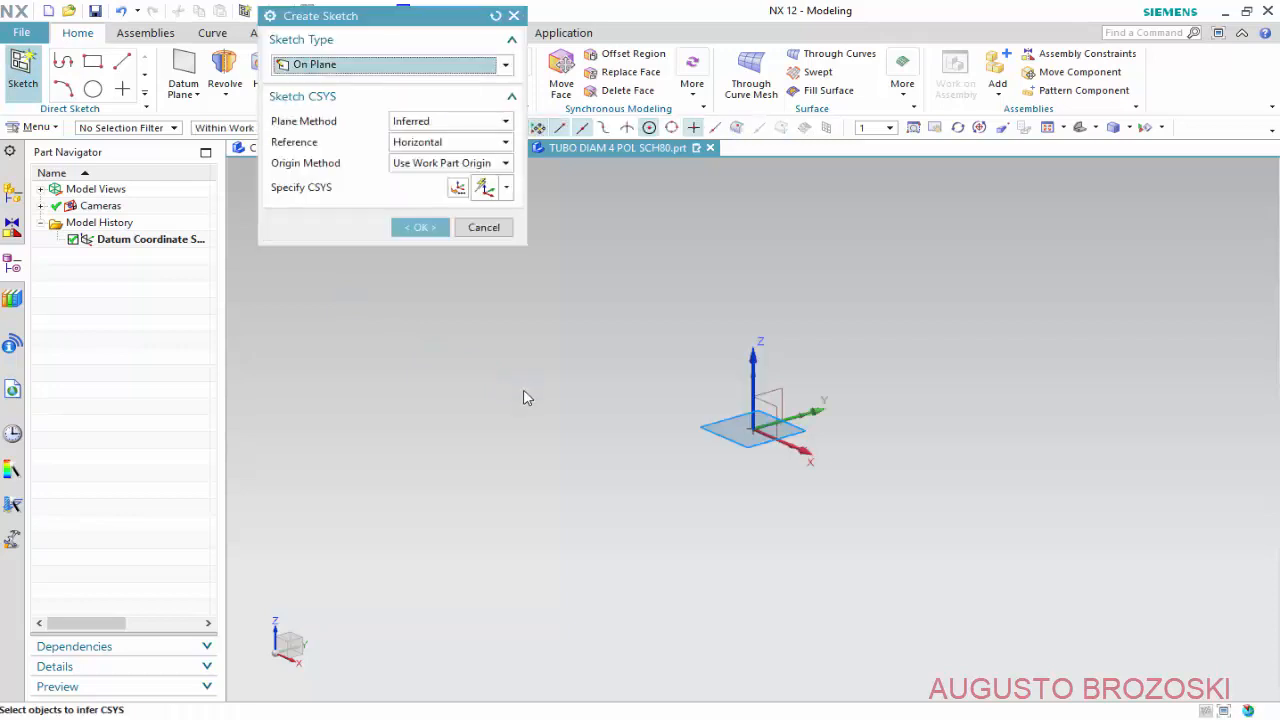
left_click(422, 229)
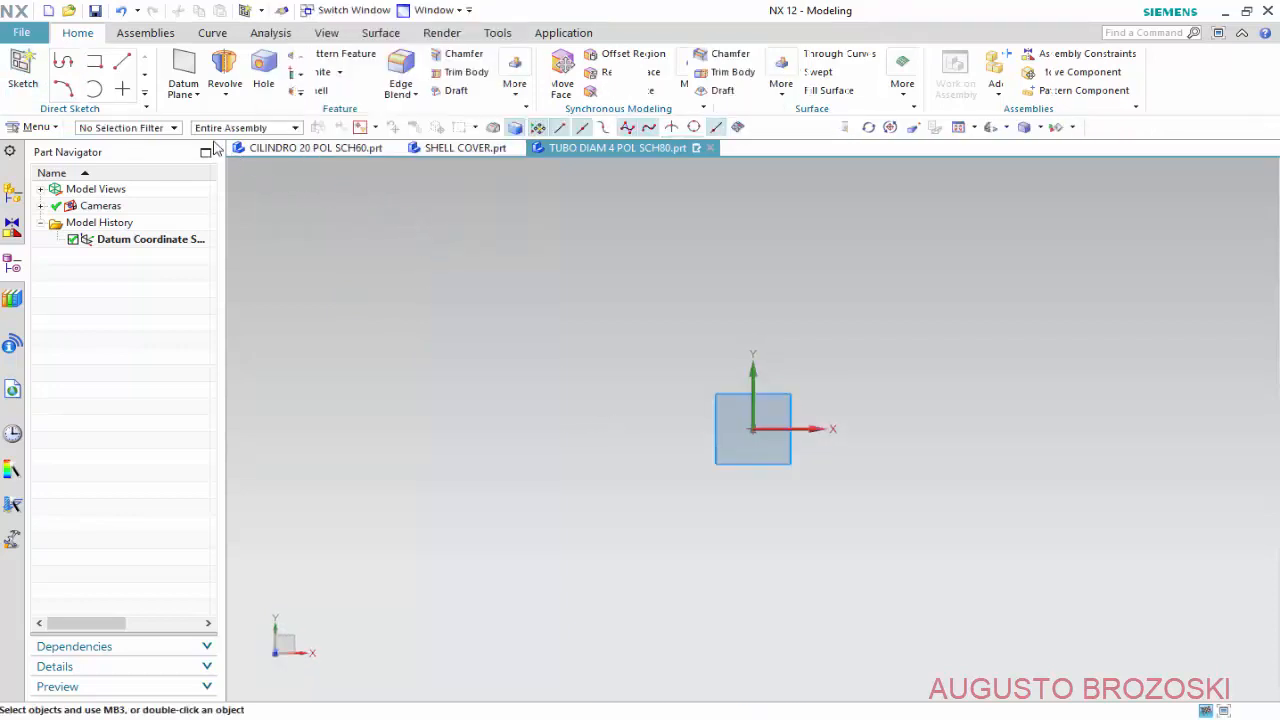
left_click(221, 63)
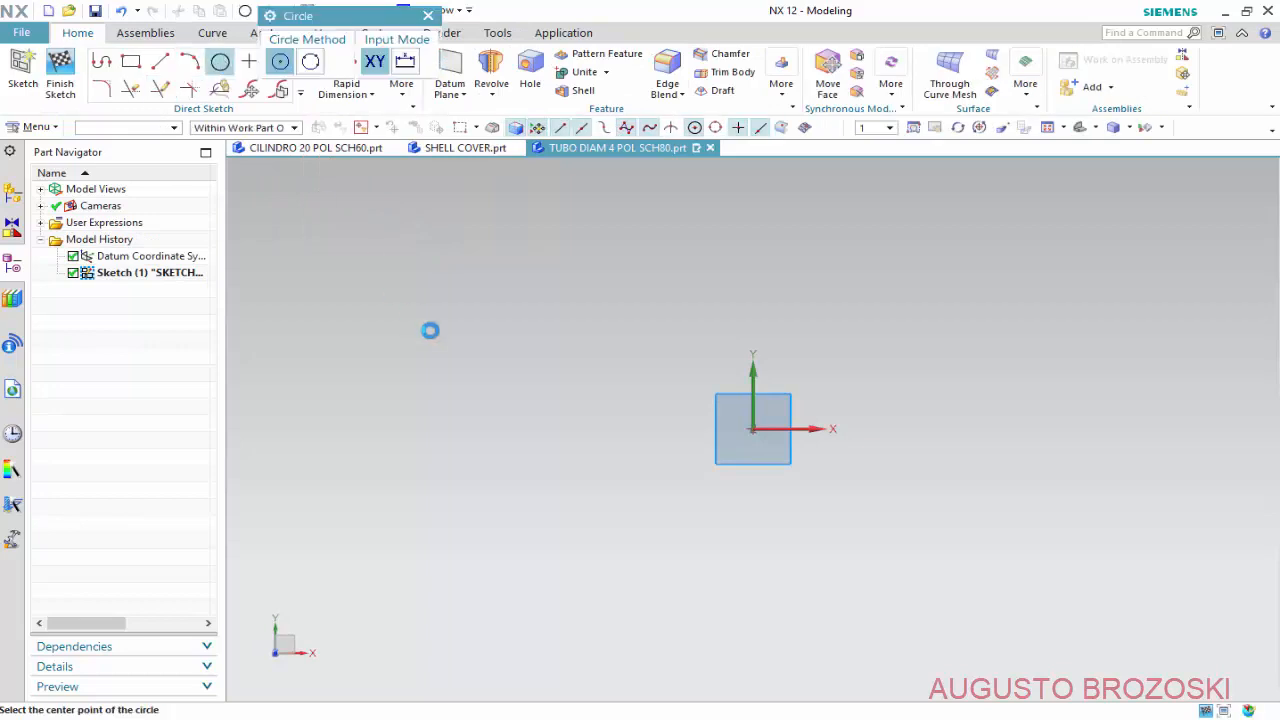
left_click(753, 429)
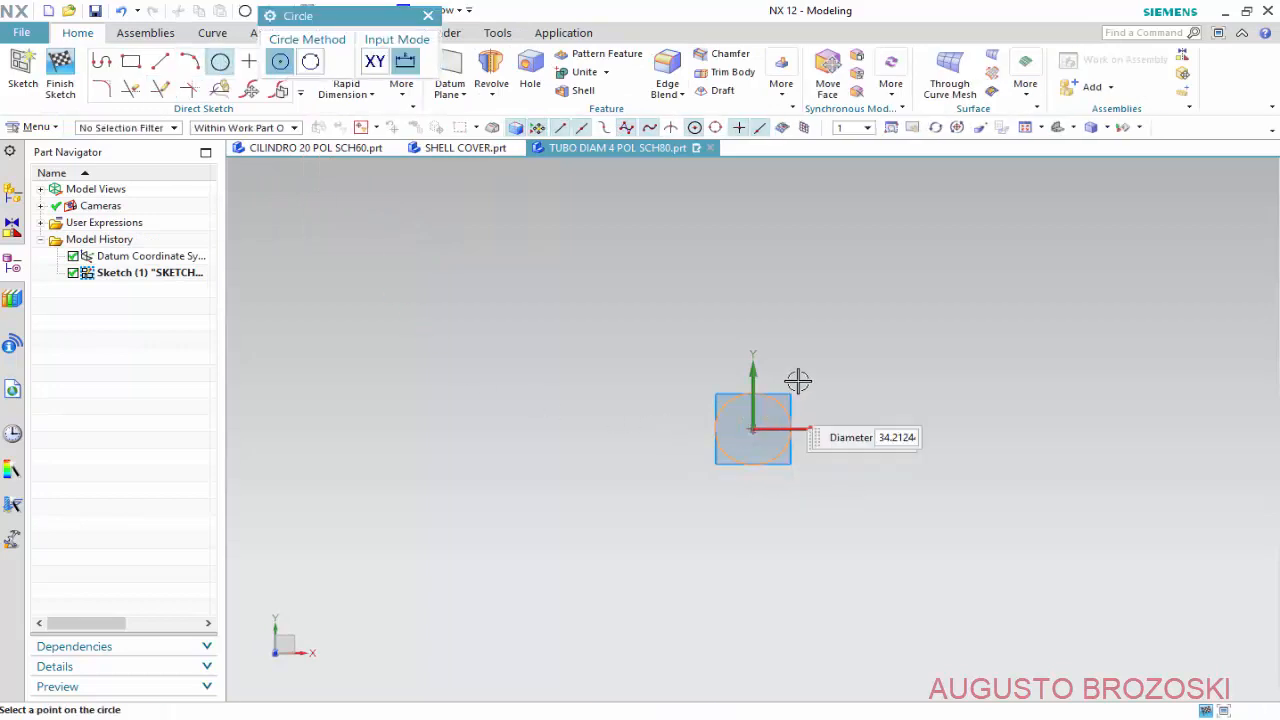
left_click(906, 223)
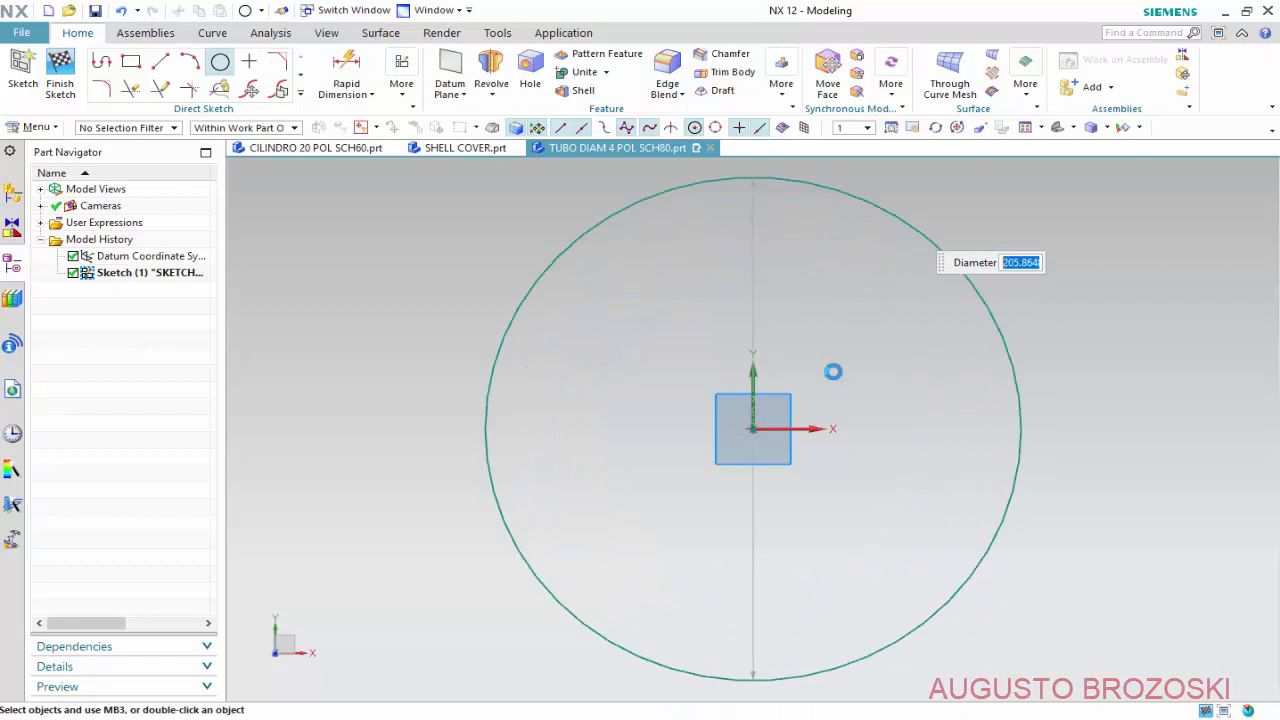
left_click(753, 429)
left_click(897, 303)
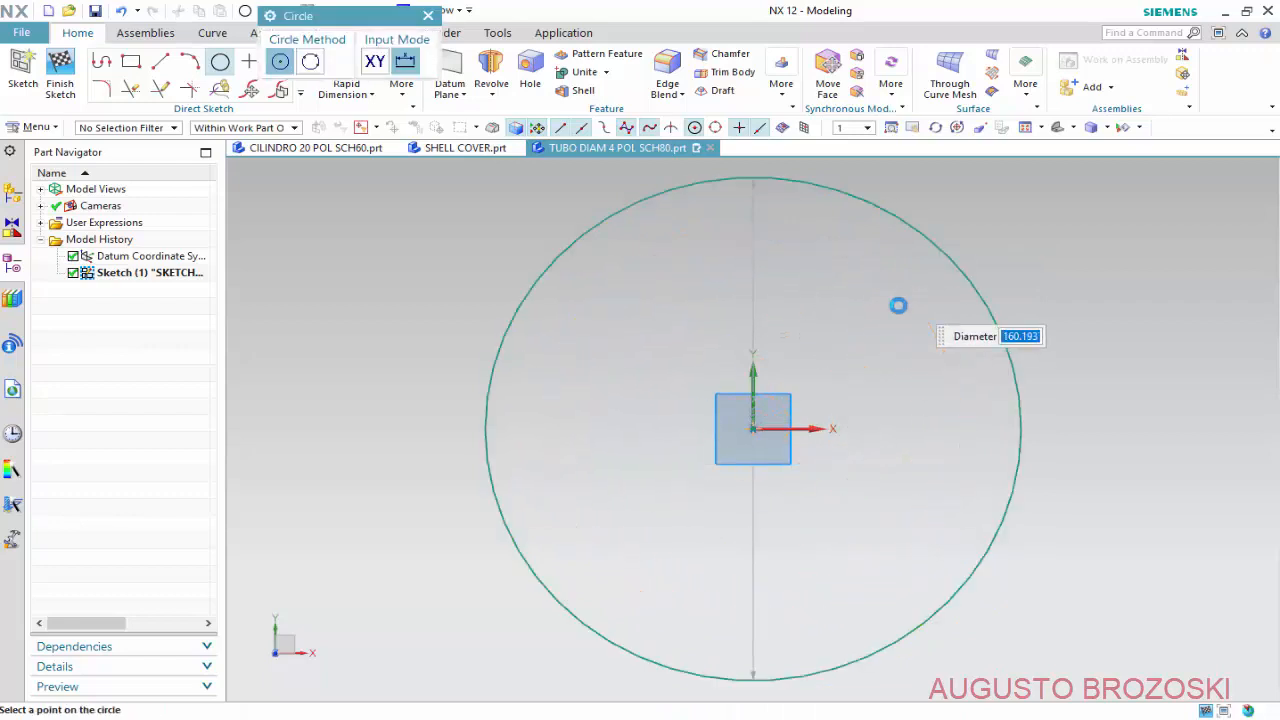
left_click(428, 16)
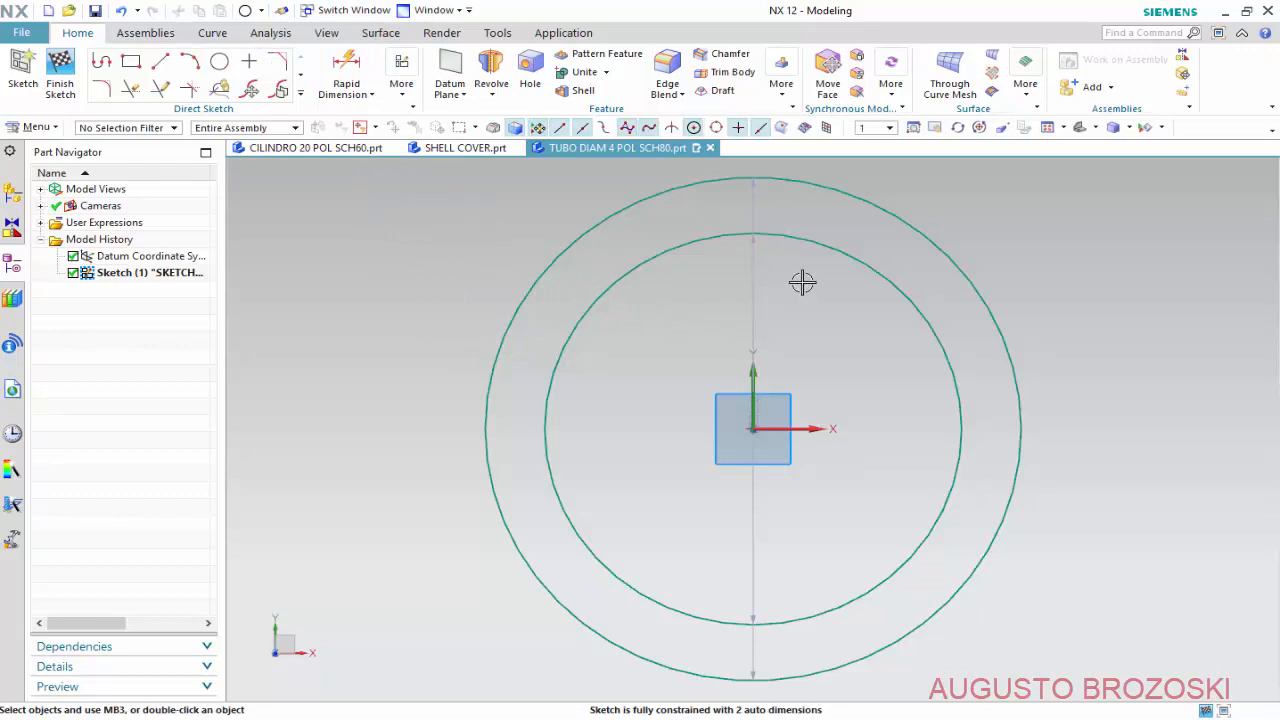
Move the outer circle's diameter dimension outside the circle and set it to 114.3 mm.
left_click_drag(807, 217, 1046, 267)
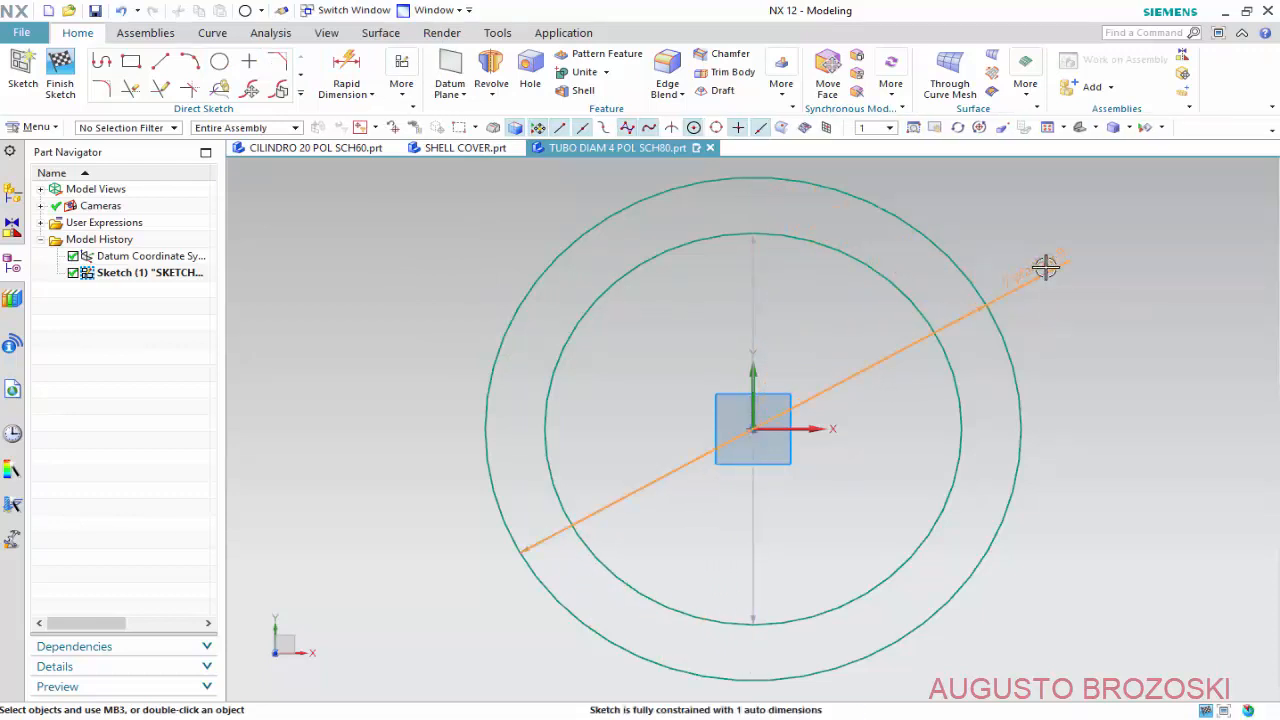
double_click(1046, 266)
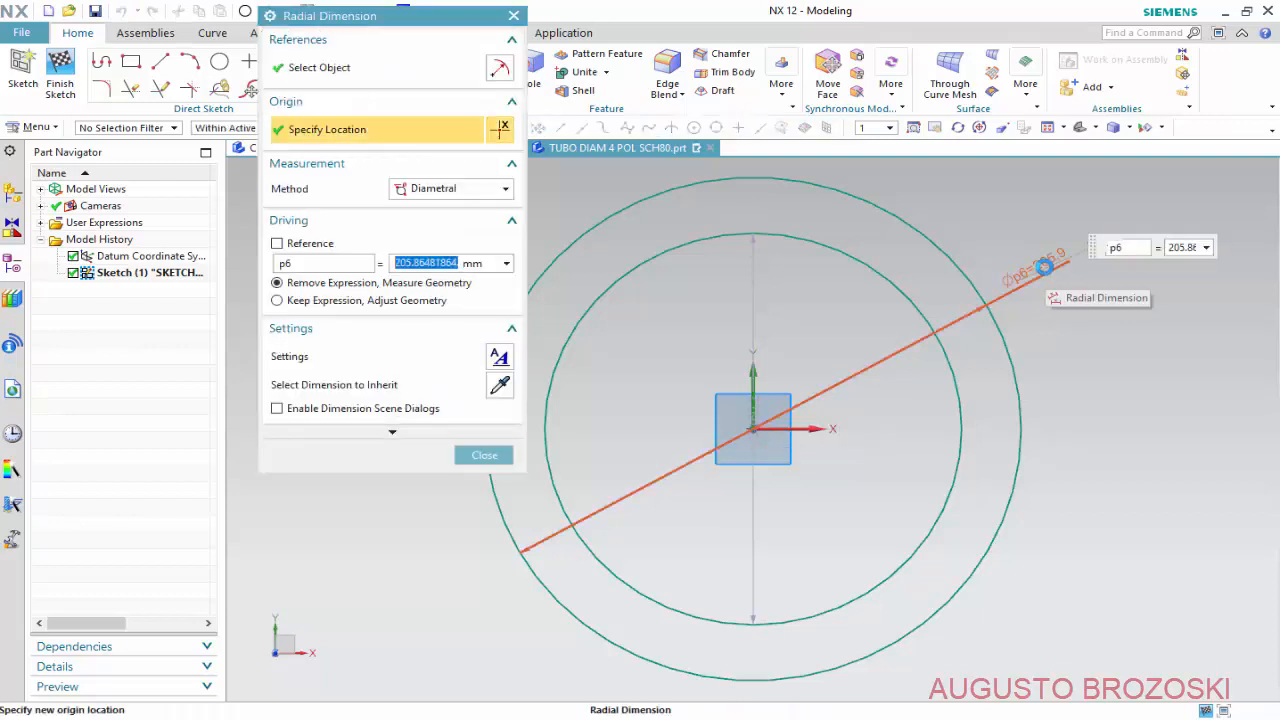
type("114.3")
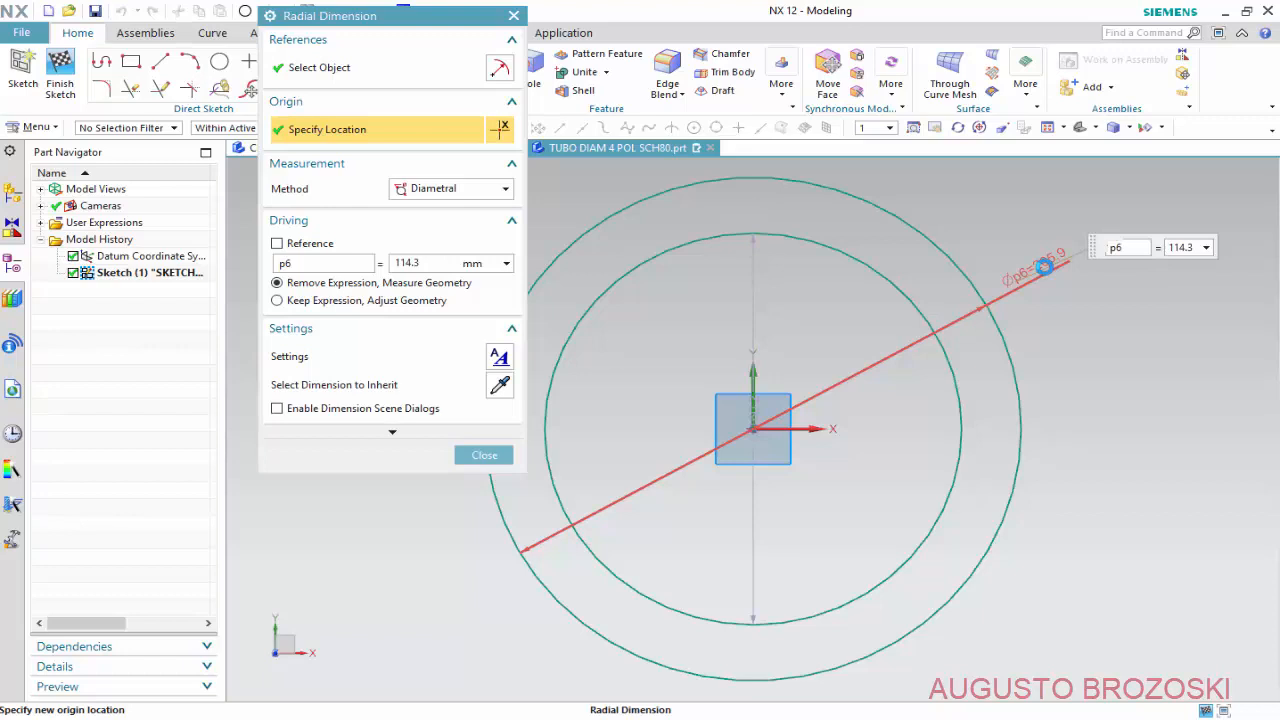
key("Return")
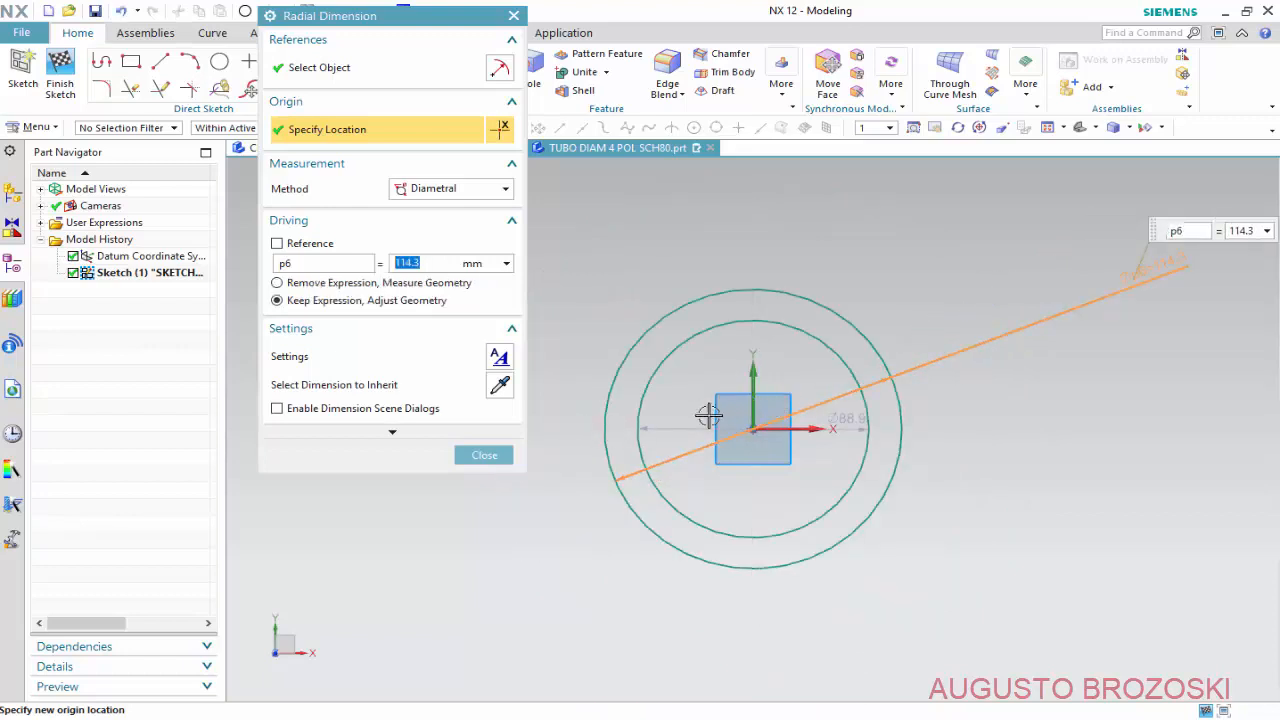
left_click(484, 455)
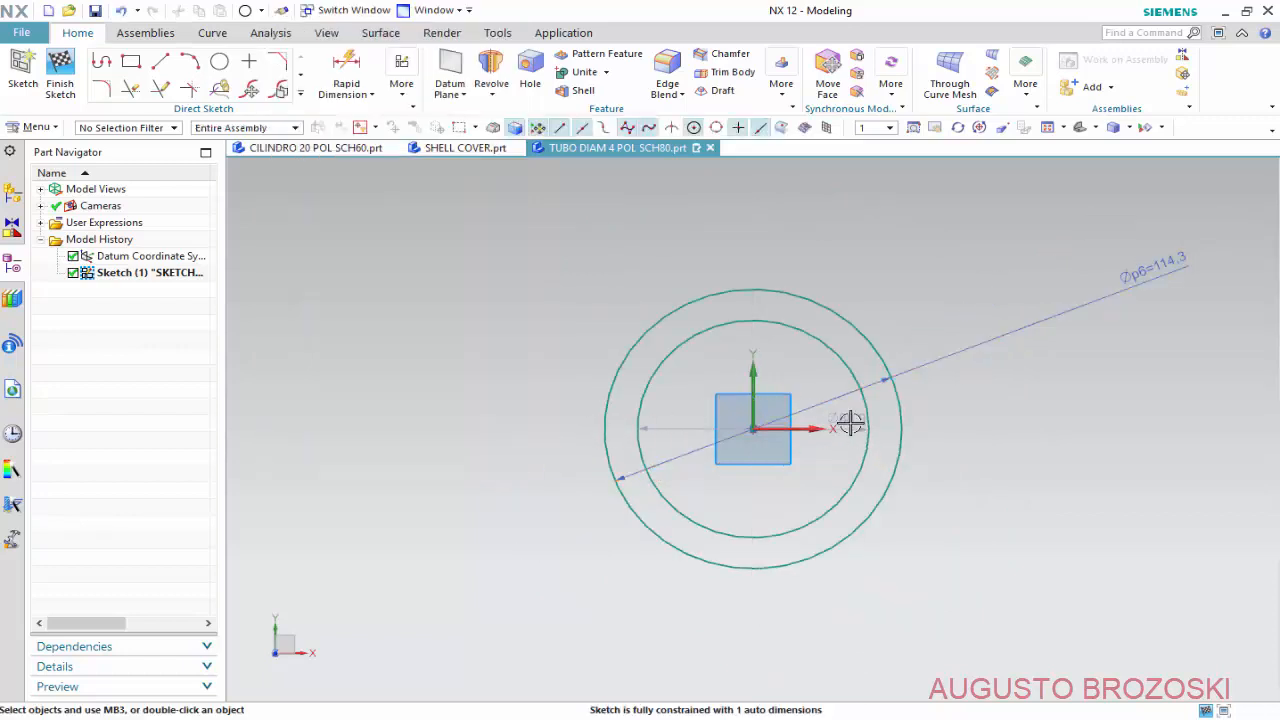
Set the inner circle's diameter to 97.18 mm and check the value against the pipe table PDF.
mouse_move(851, 426)
left_mouse_down()
mouse_move(900, 537)
mouse_move(922, 552)
left_mouse_up()
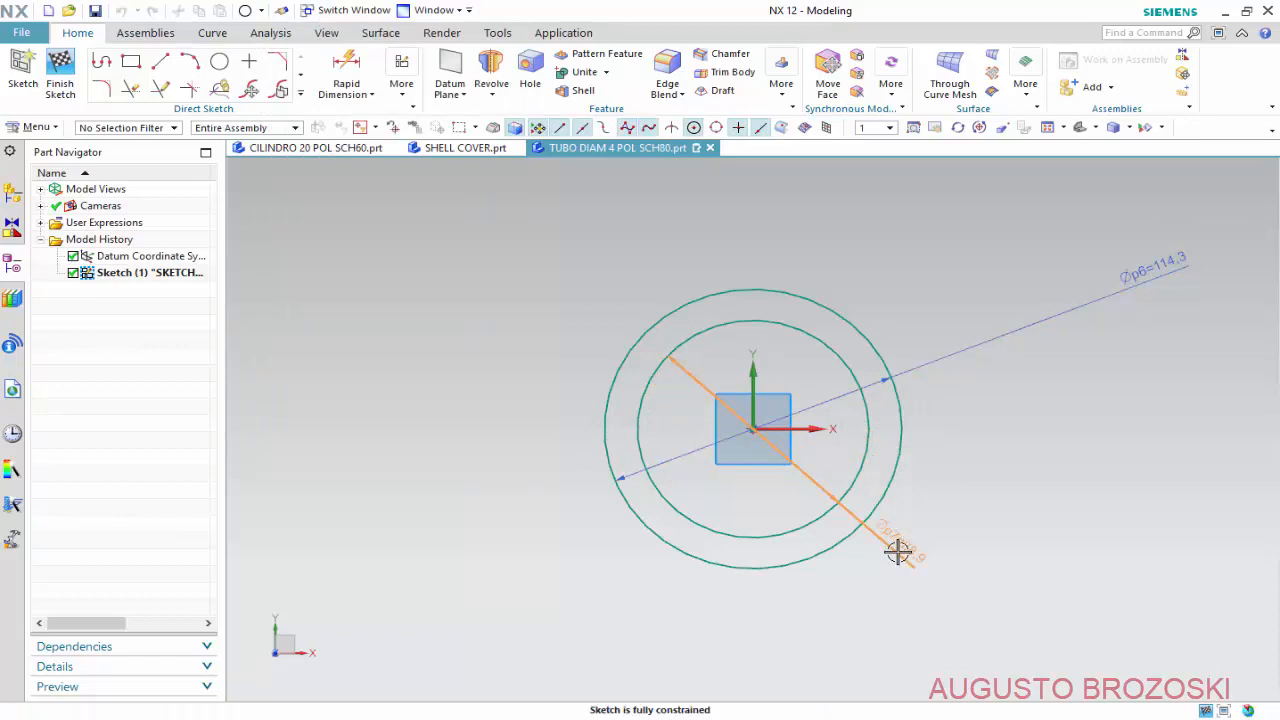
double_click(898, 551)
left_click(1050, 588)
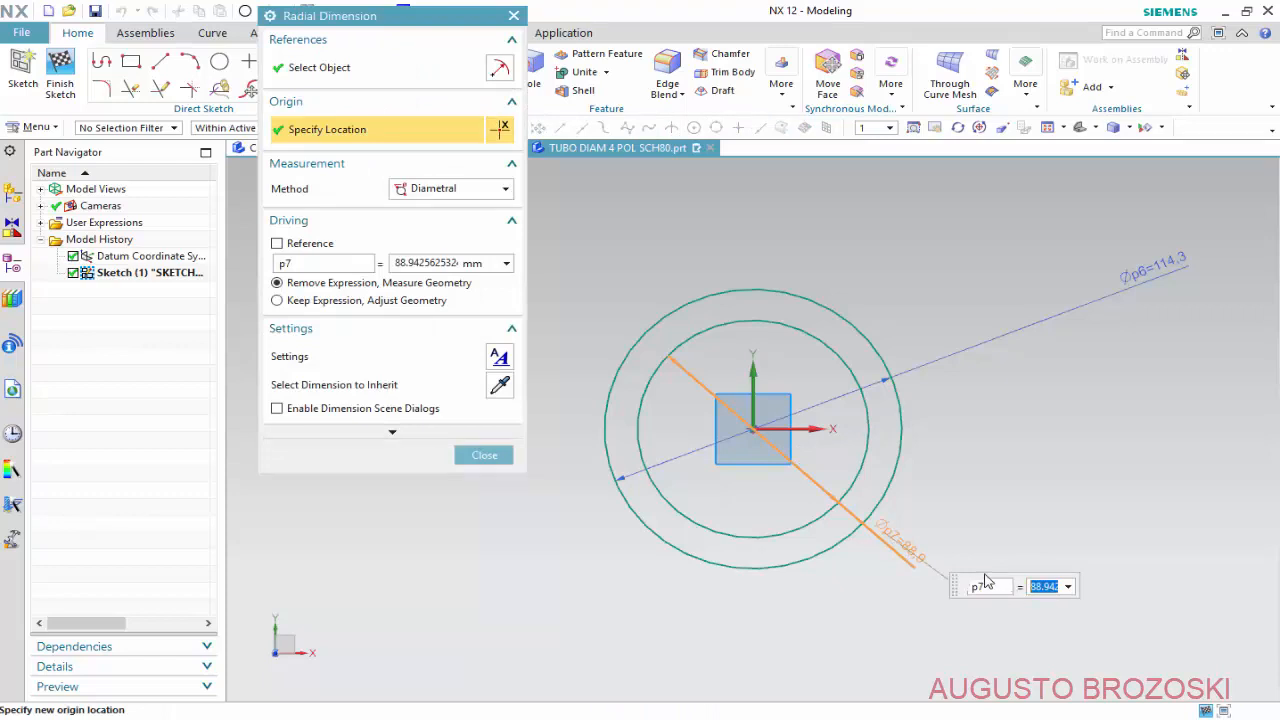
type("97.18")
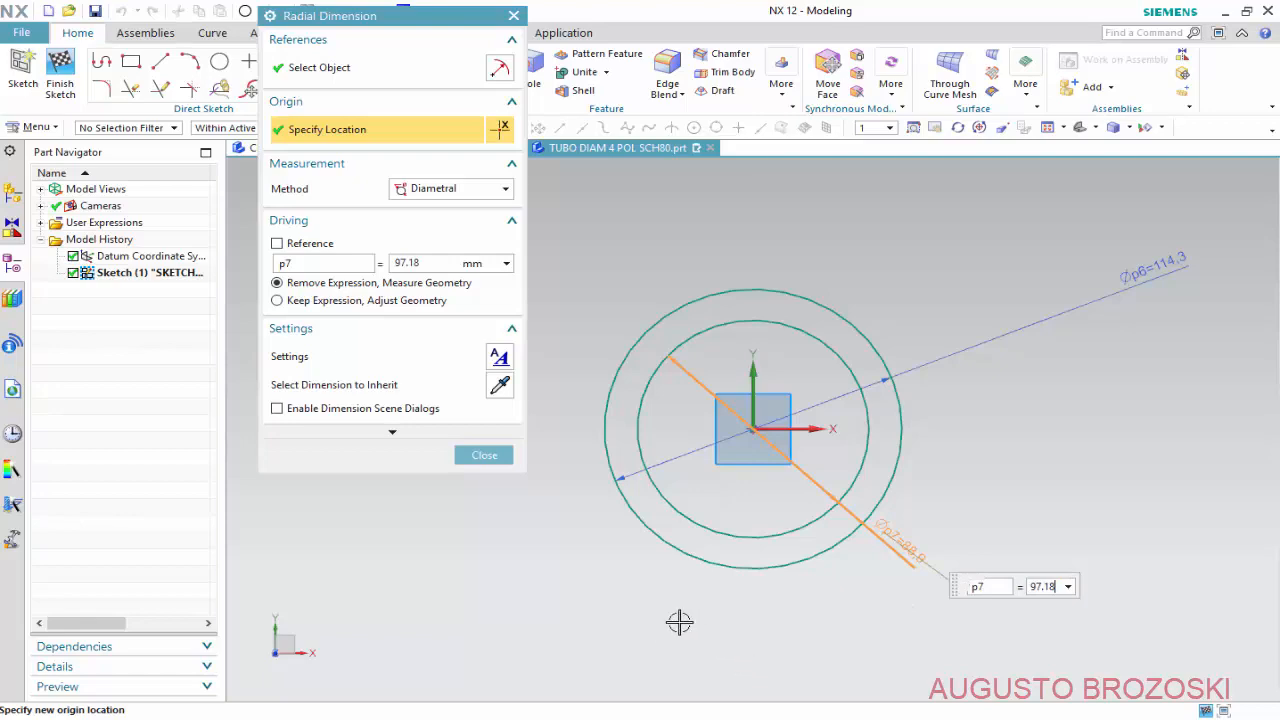
key("Return")
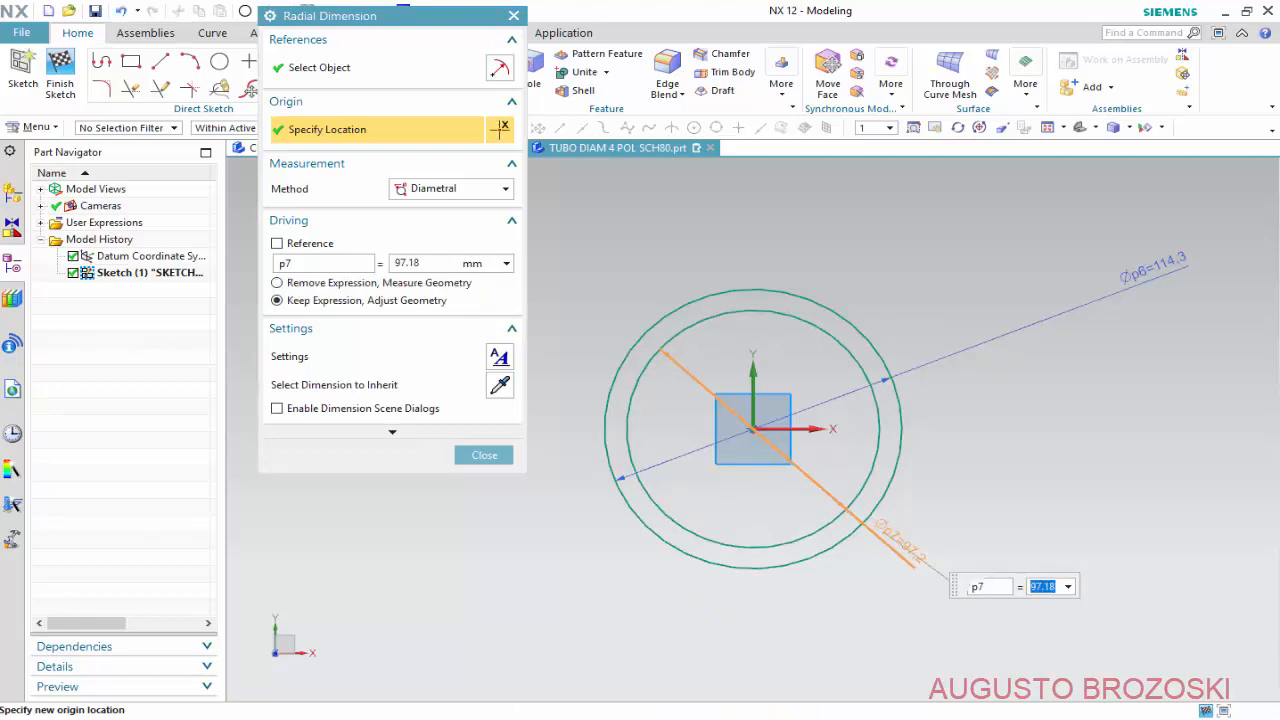
left_click(590, 645)
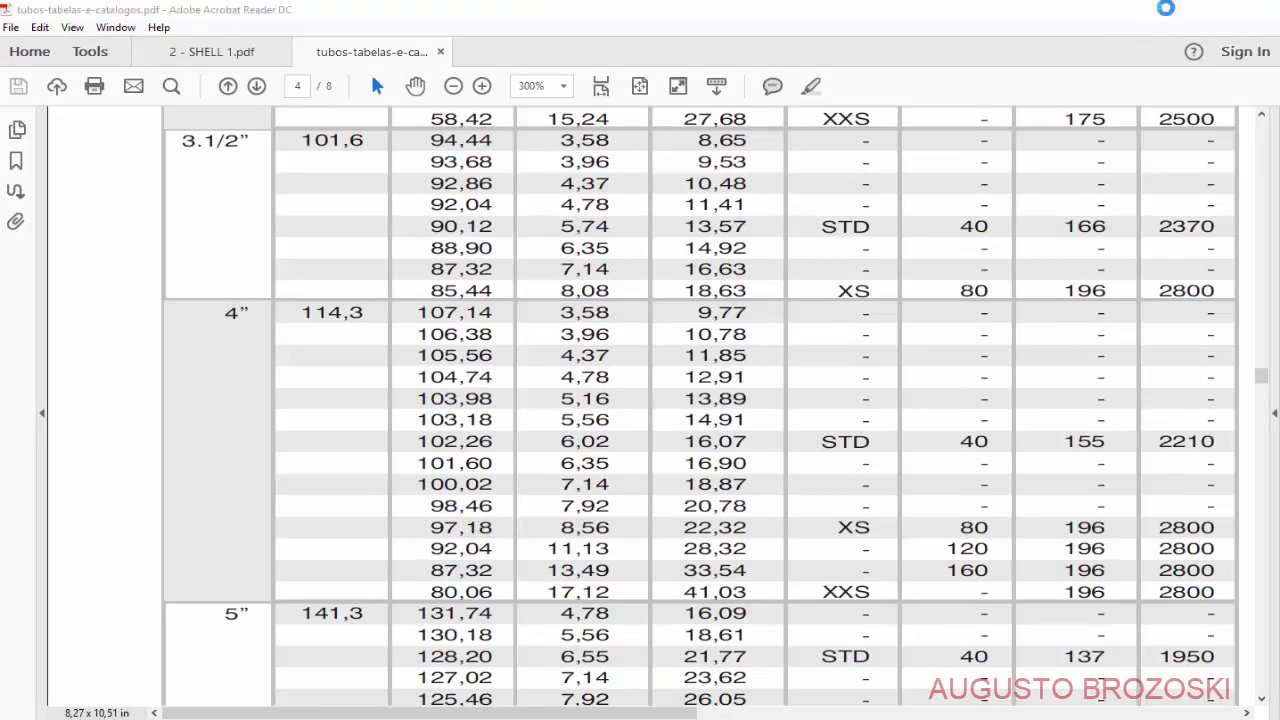
left_click(1176, 8)
left_click(485, 456)
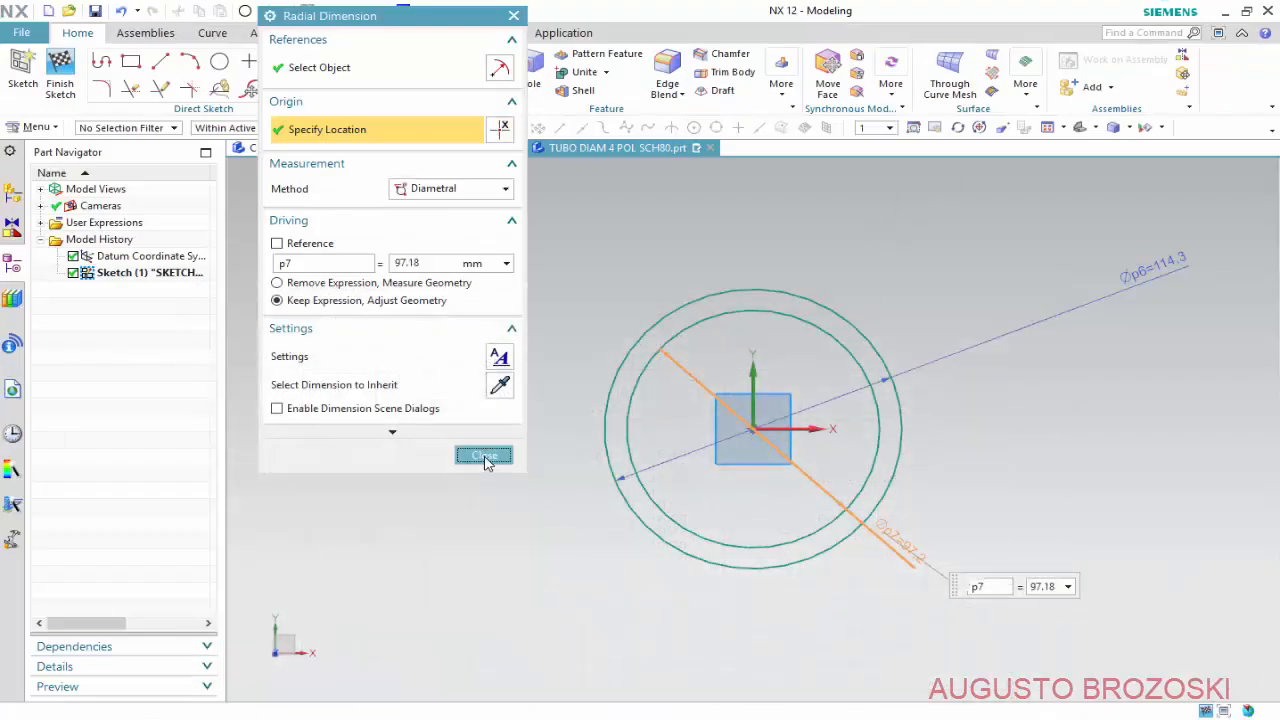
Reposition both diameter dimensions inside the circles and finish the sketch.
left_click_drag(1154, 271, 826, 376)
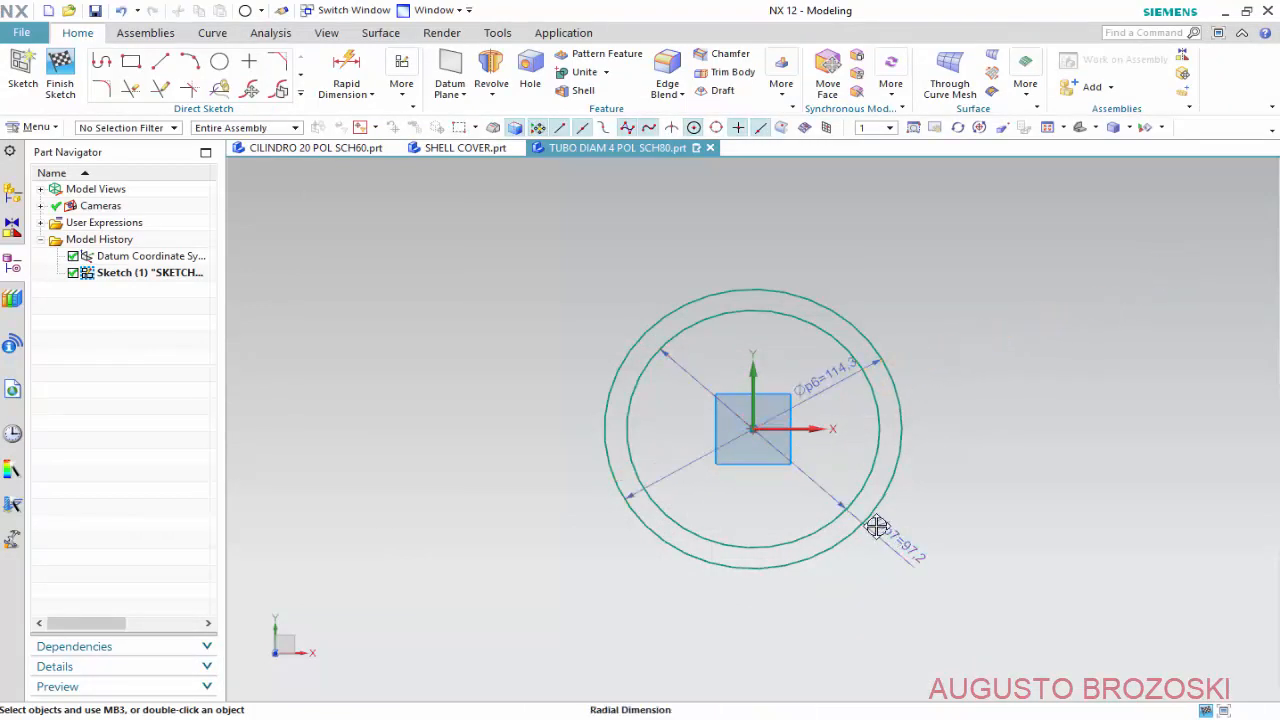
left_click_drag(874, 531, 808, 488)
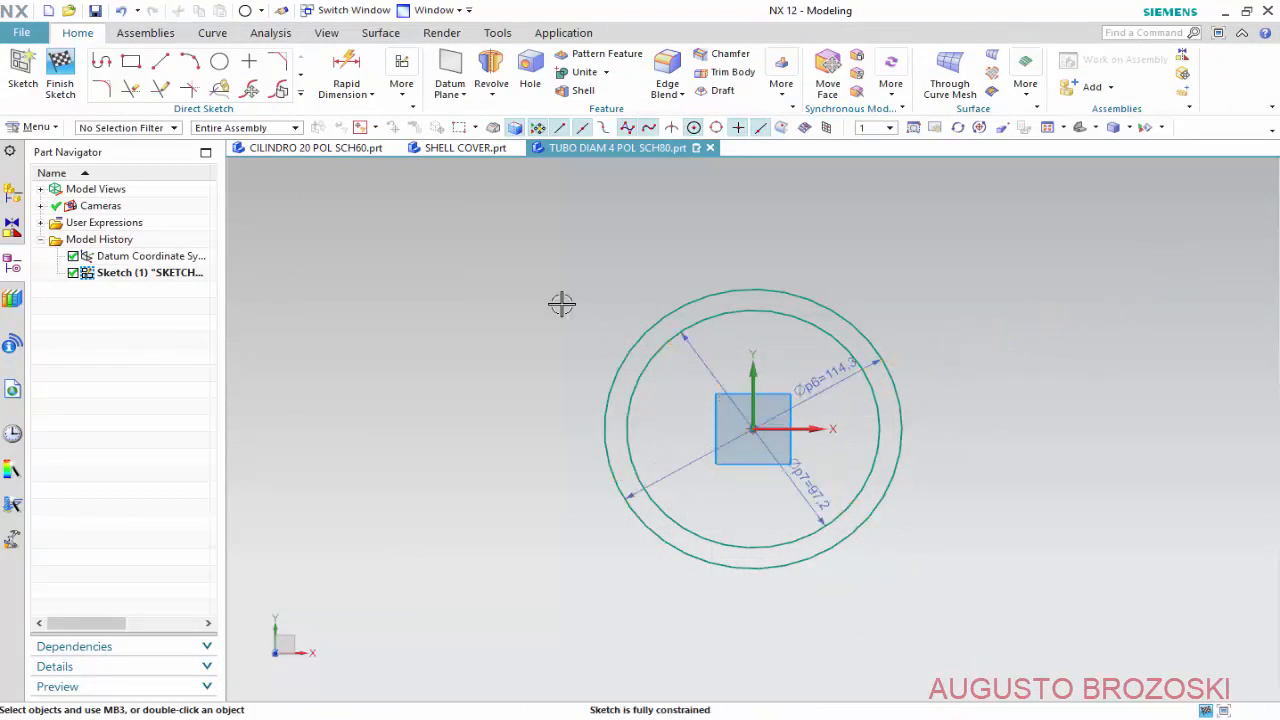
left_click(60, 74)
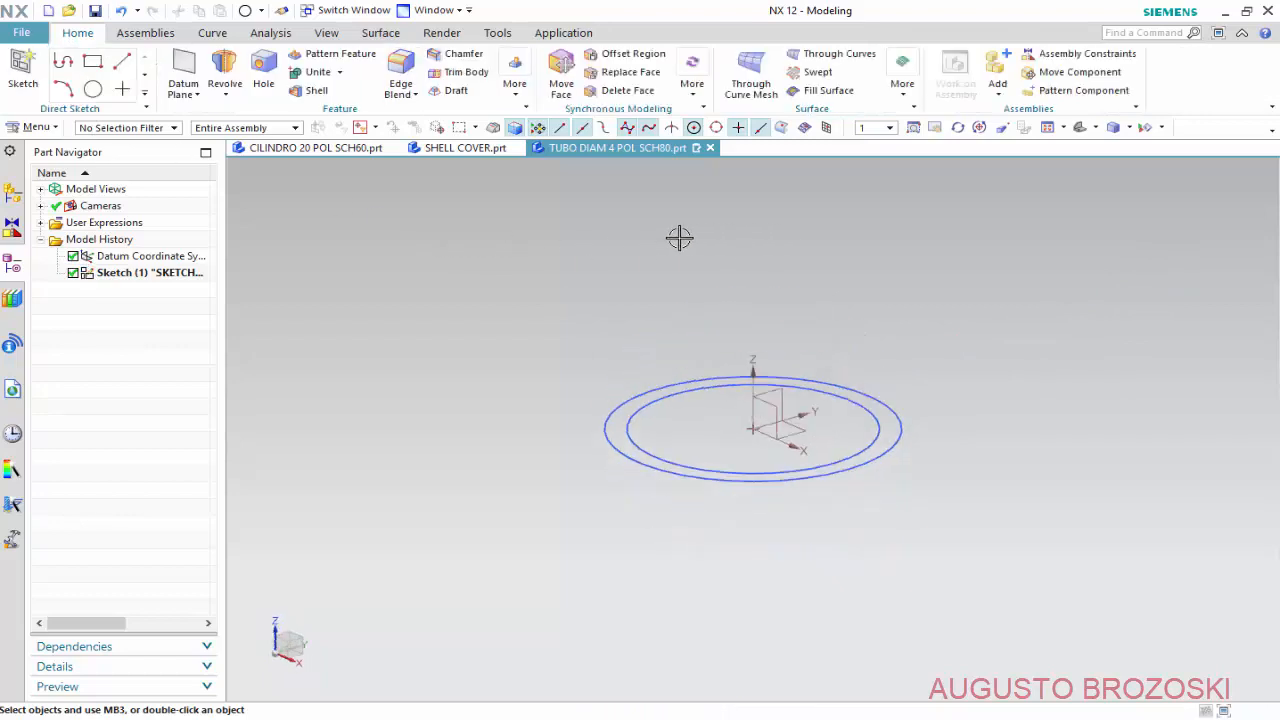
Extrude both circles from 0 to 245.8 mm along Z, using the tube length from the drawing, and save the part.
left_click(226, 95)
left_click(250, 116)
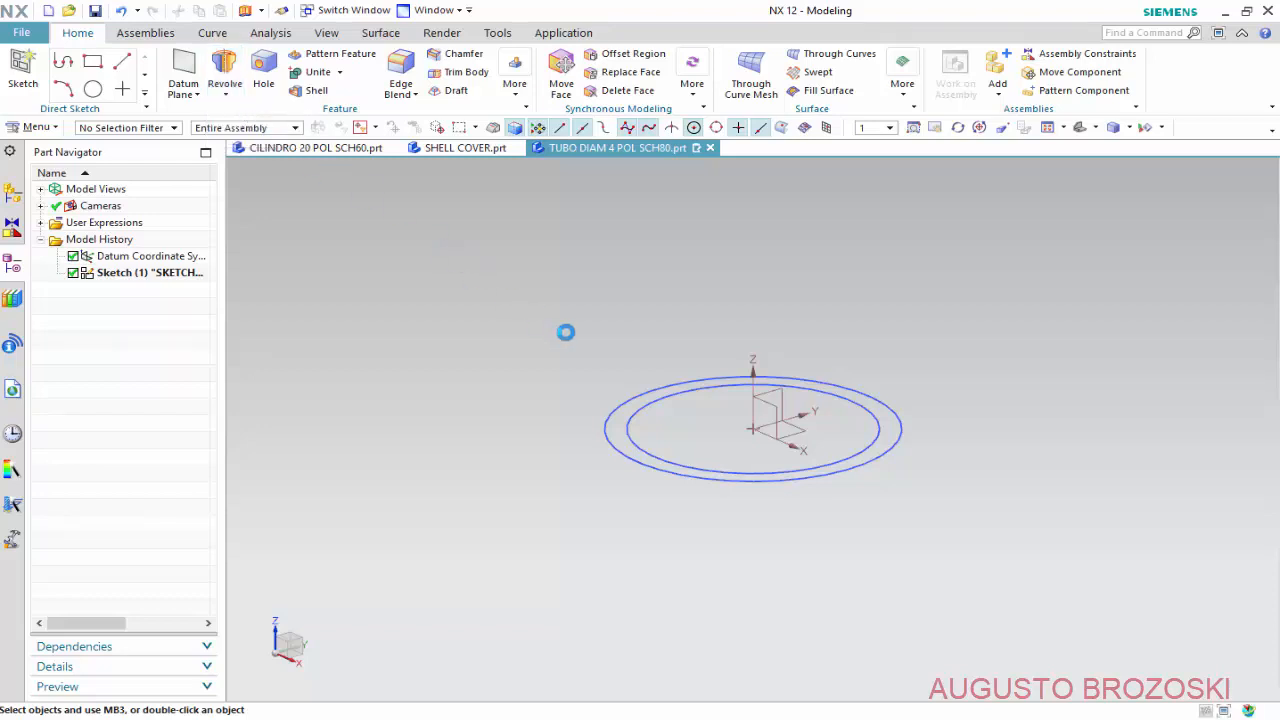
left_click(617, 424)
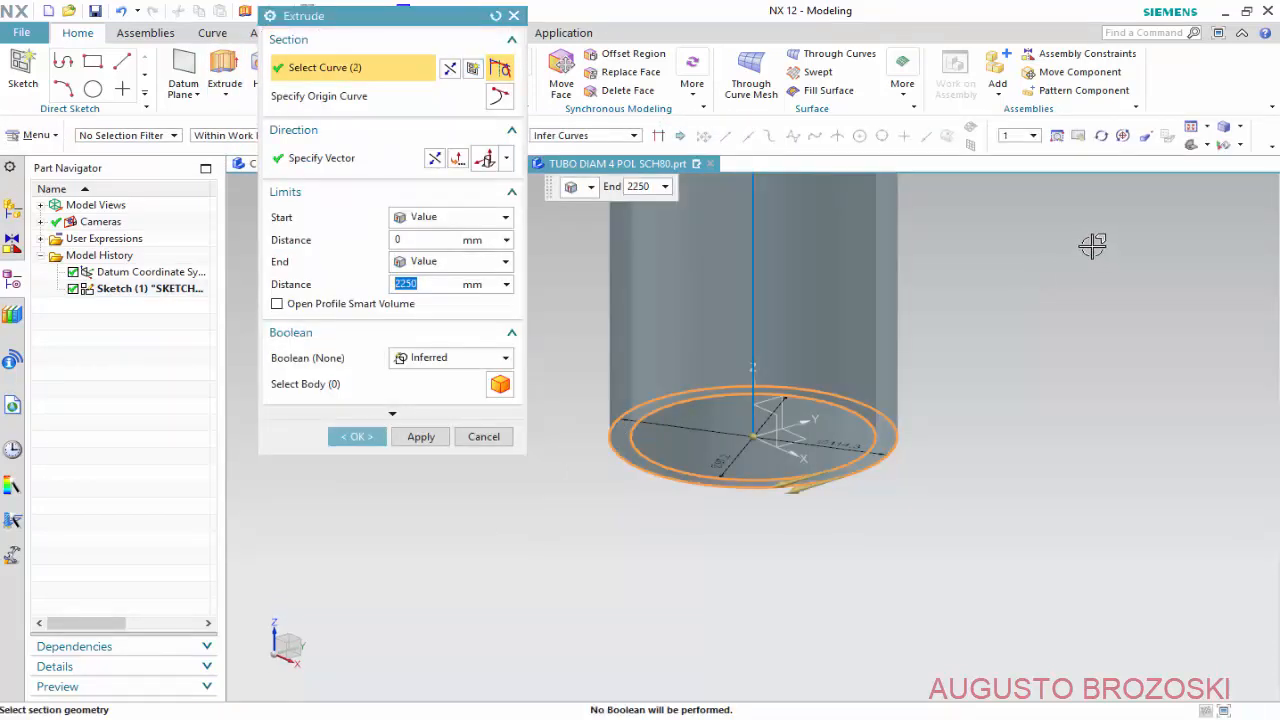
mouse_move(500, 719)
left_click(431, 677)
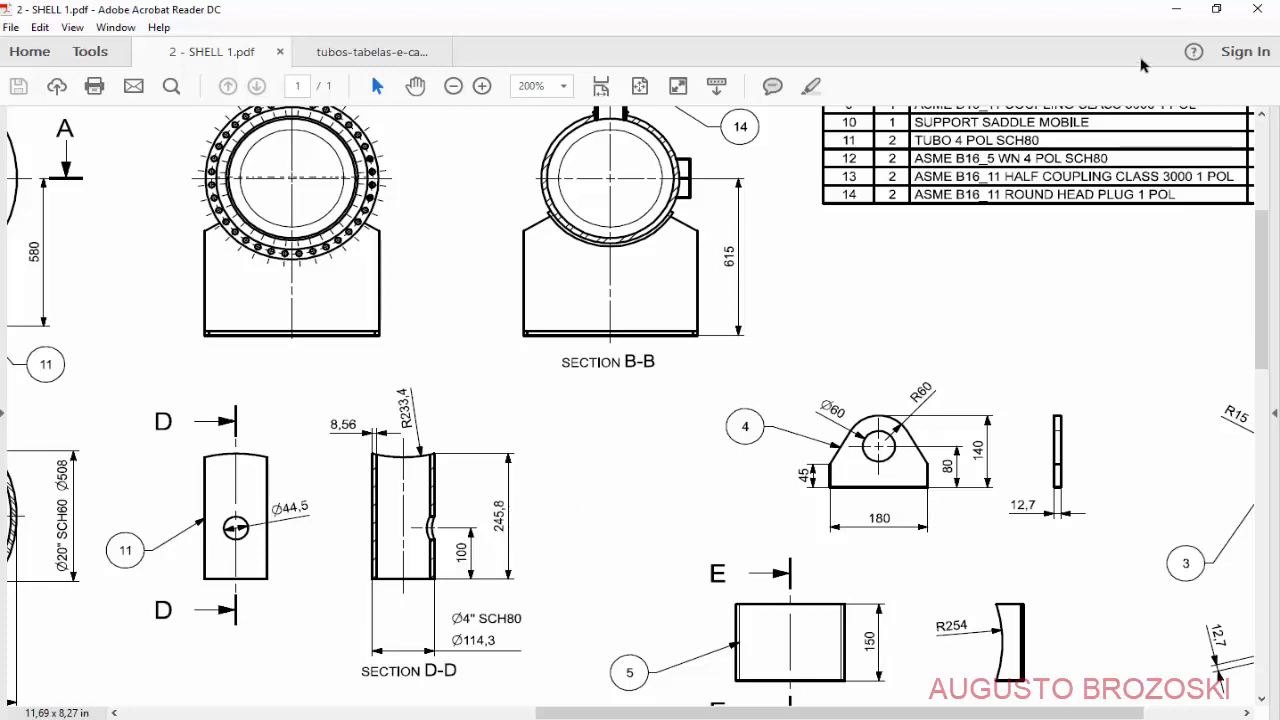
left_click(1176, 9)
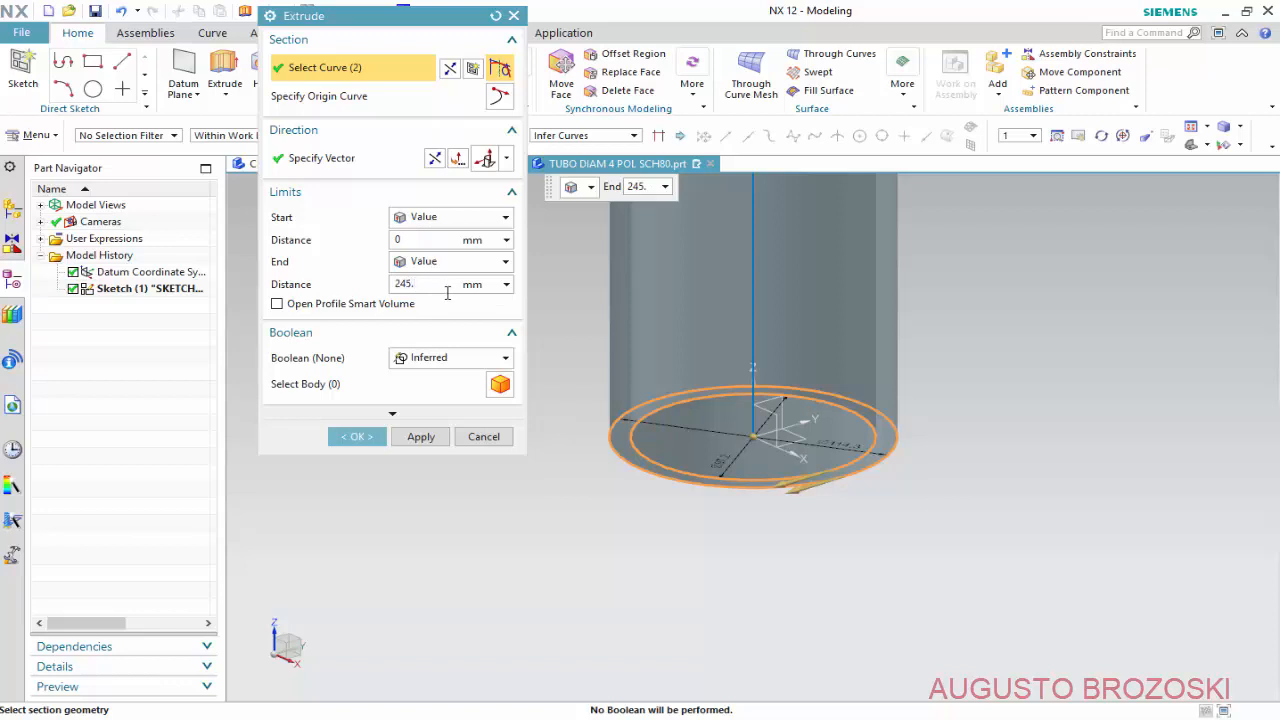
key("Return")
left_click(358, 437)
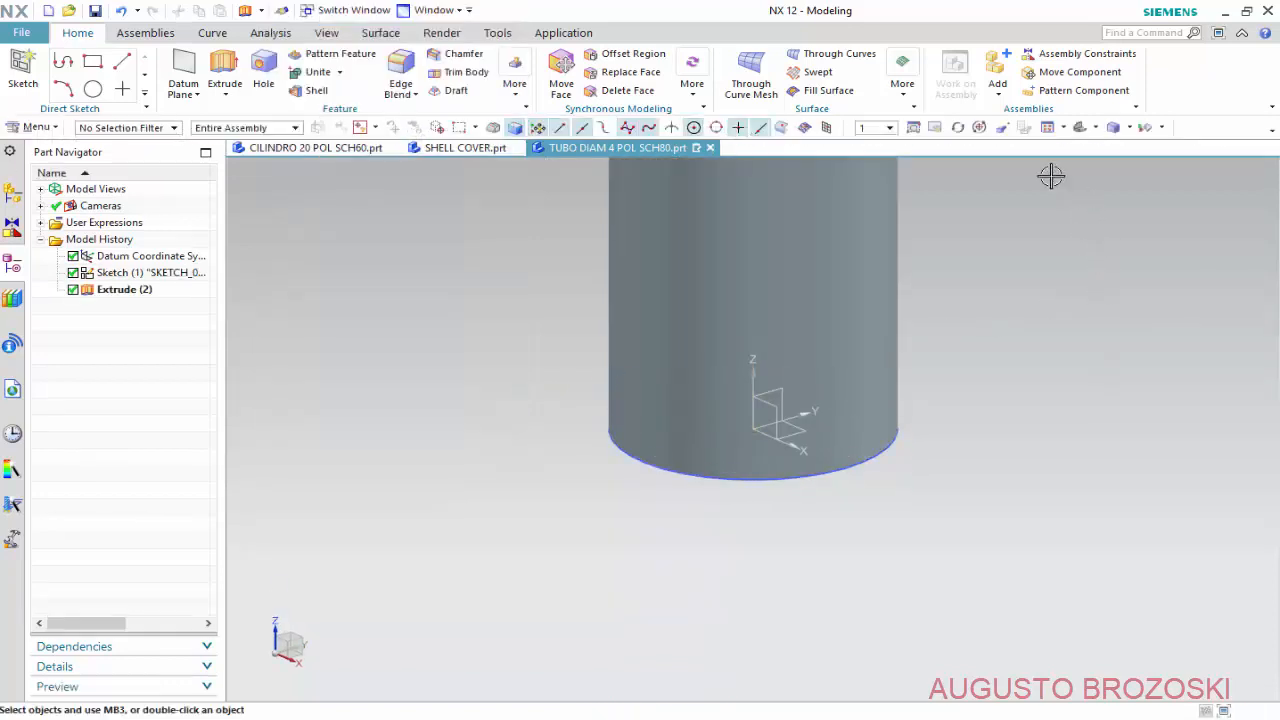
left_click(1047, 128)
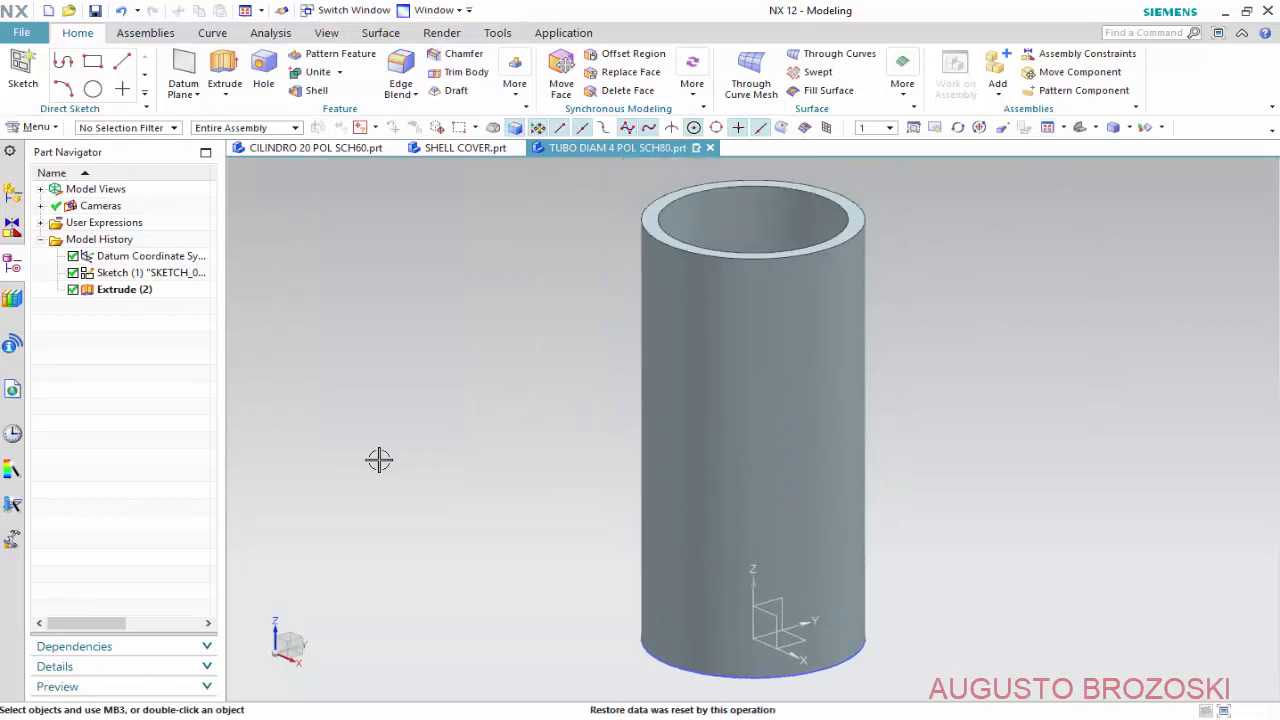
left_click(96, 12)
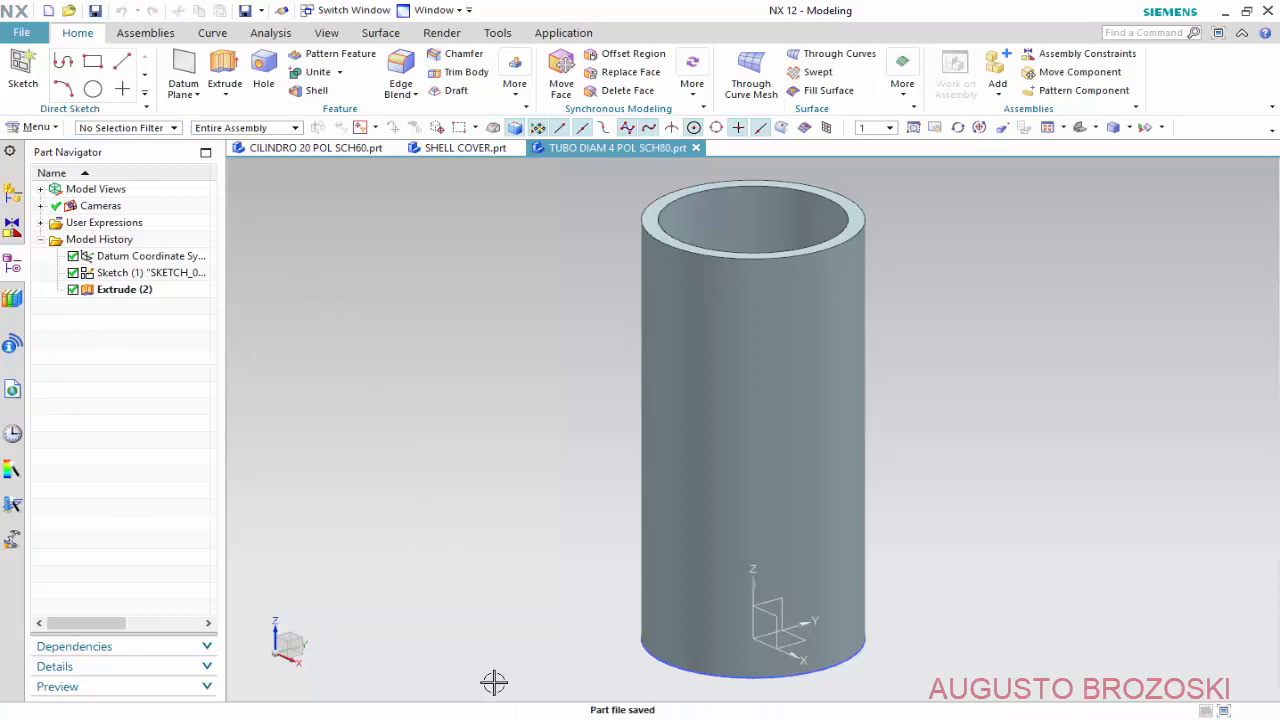
Examine the side hole and curved end cut of item 11 in 2 - SHELL 1.pdf, and return to NX.
left_click(632, 718)
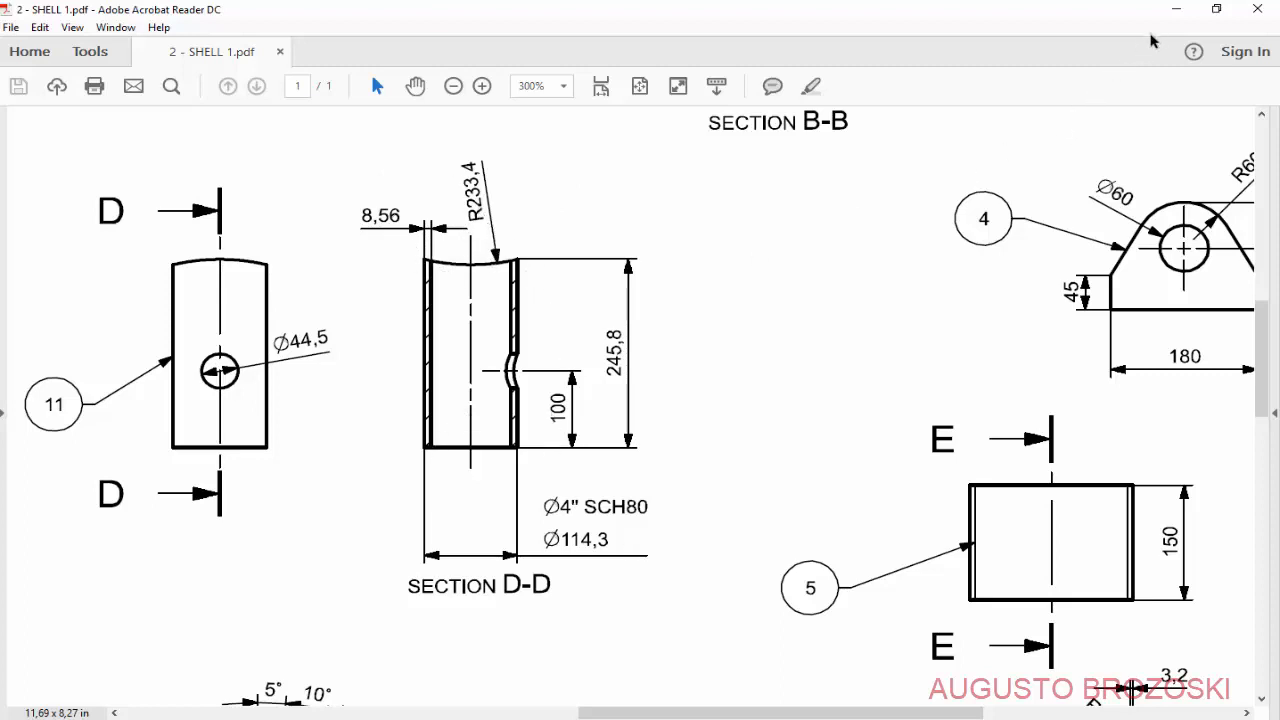
left_click(1176, 9)
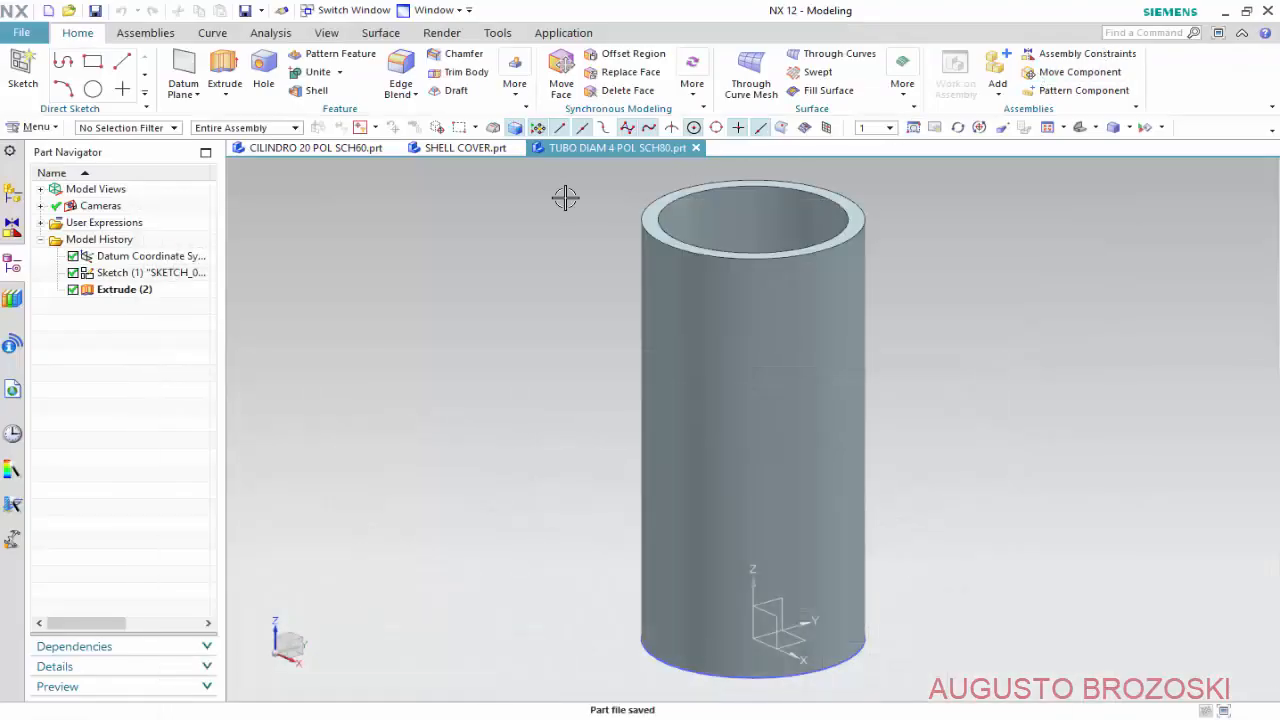
Start a sketch on the XZ plane of the datum coordinate system and orient the view squarely to it.
left_click(23, 72)
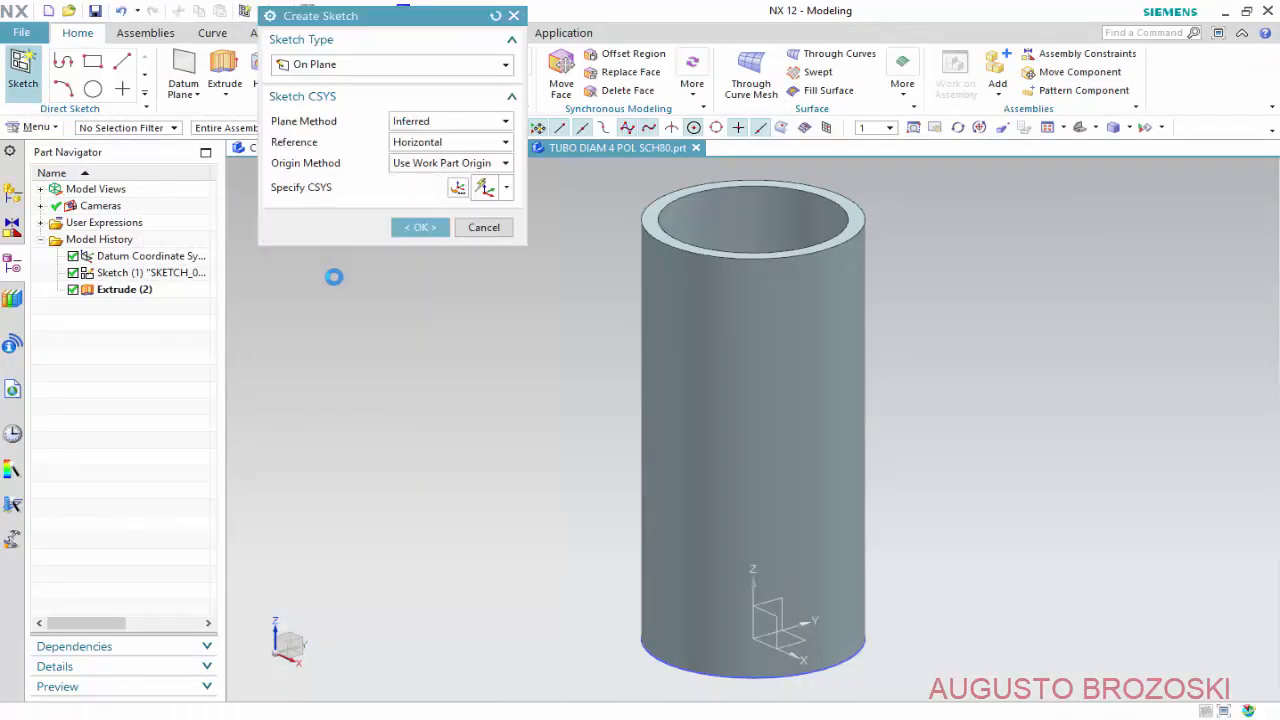
left_click(773, 616)
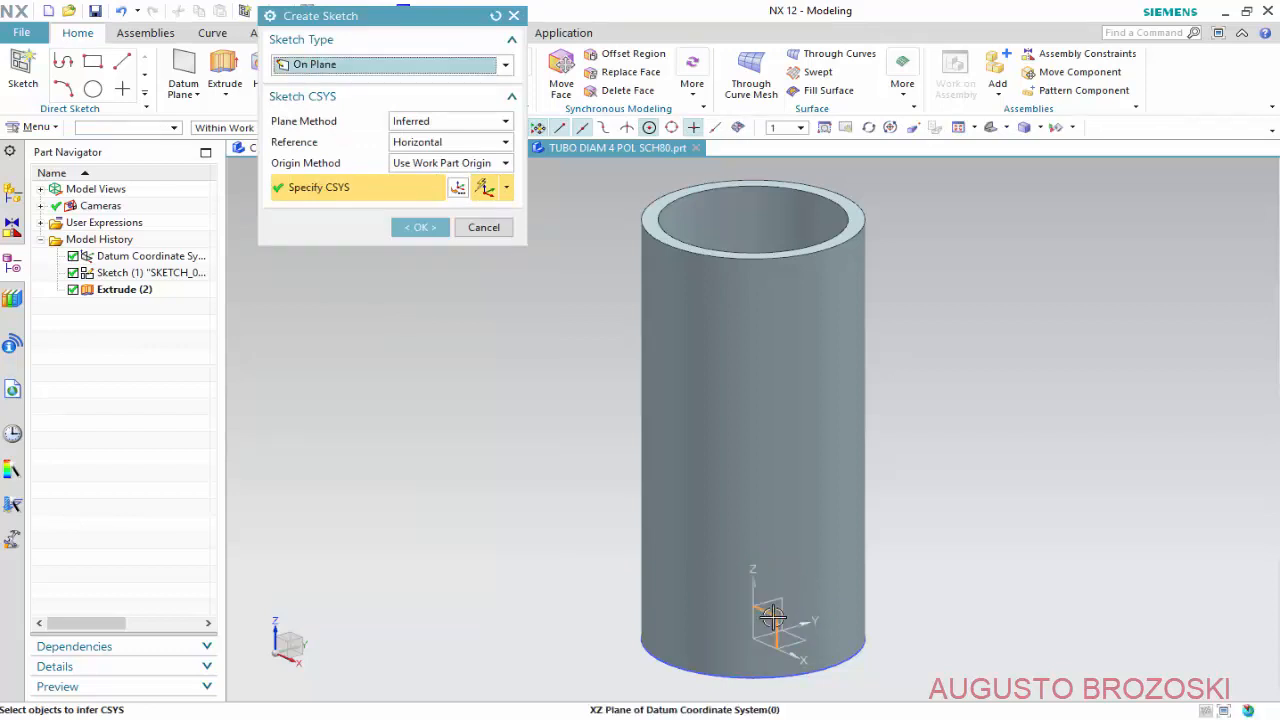
left_click(425, 228)
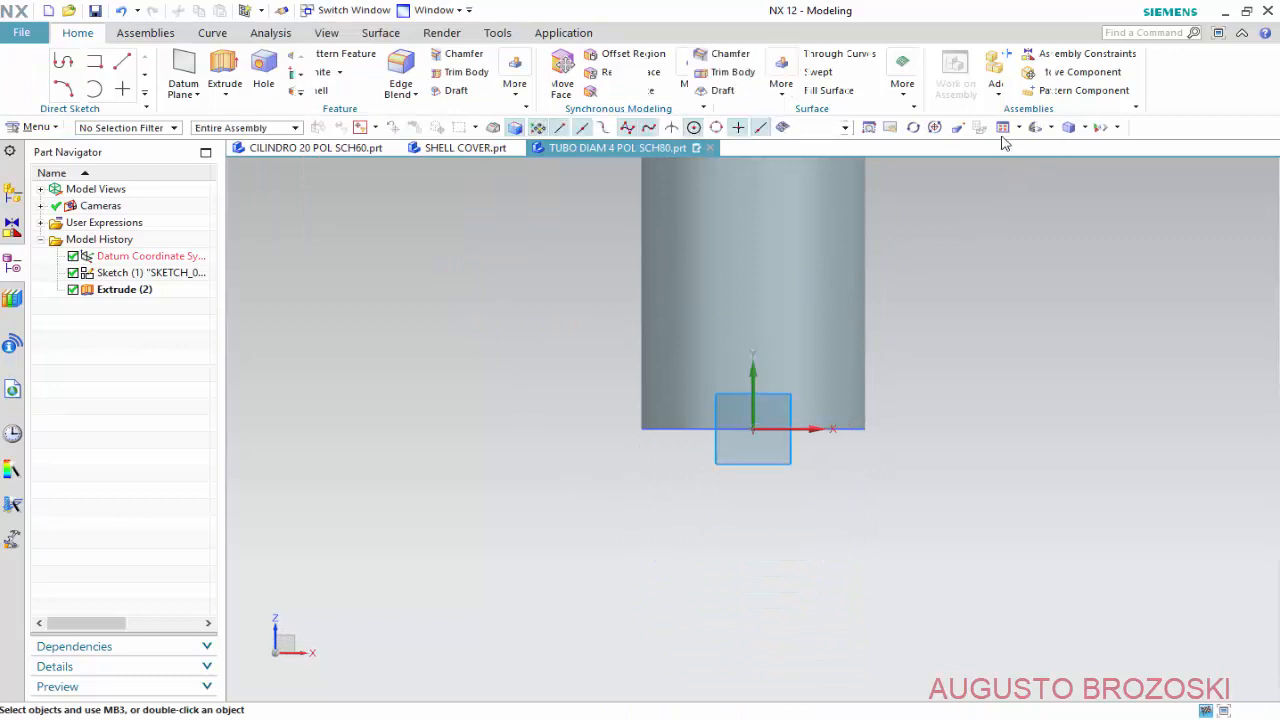
left_click(1047, 127)
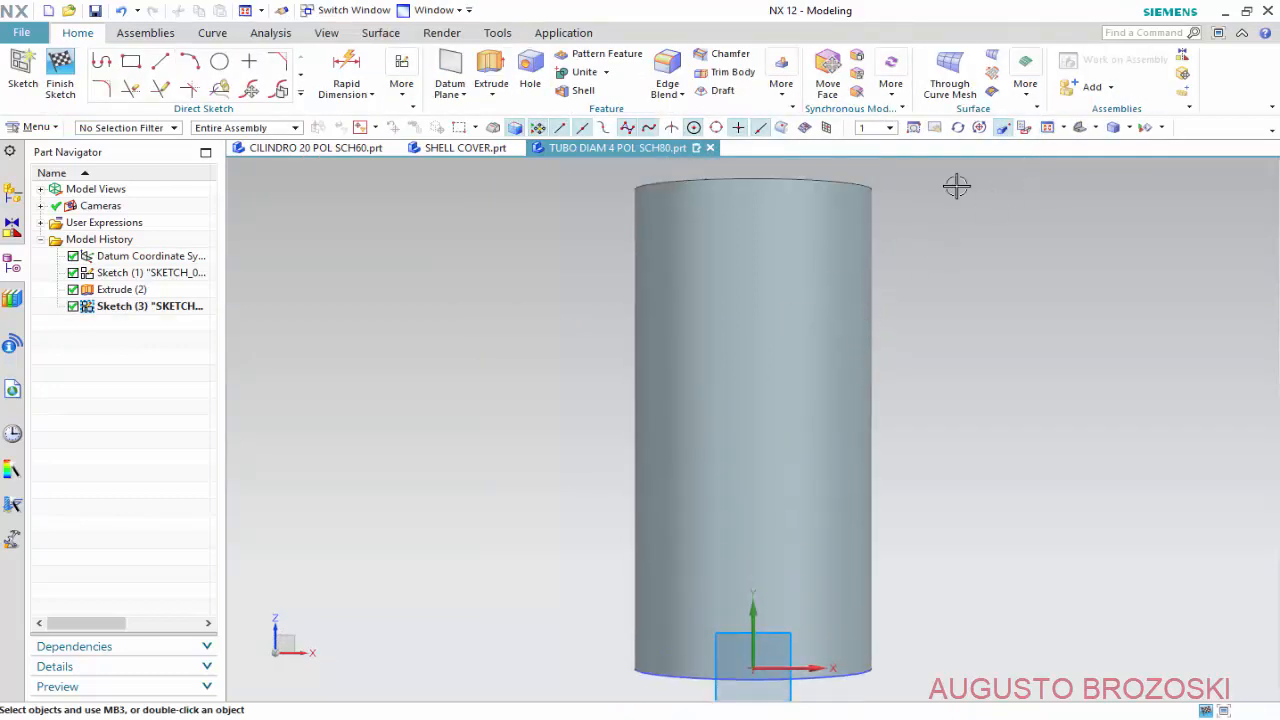
left_click(1005, 130)
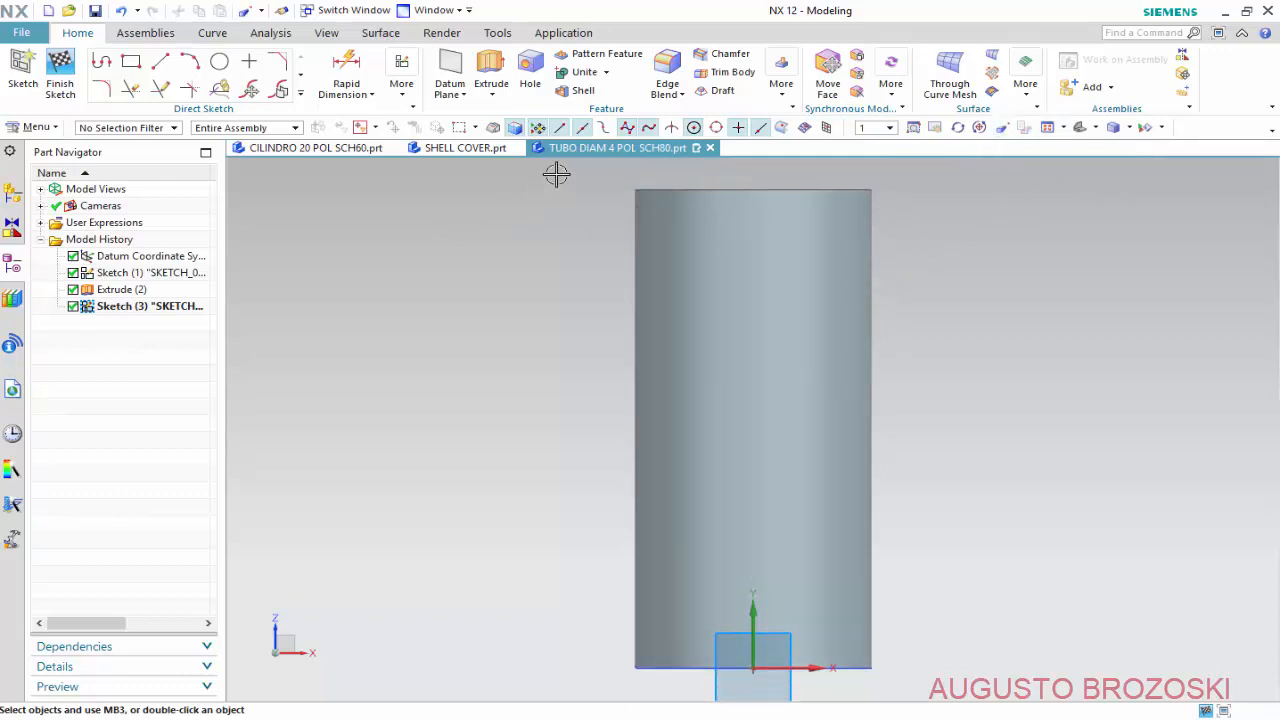
Create a one-plane section view through the tube, perpendicular to Y at 0 offset, to expose the wall.
left_click(325, 33)
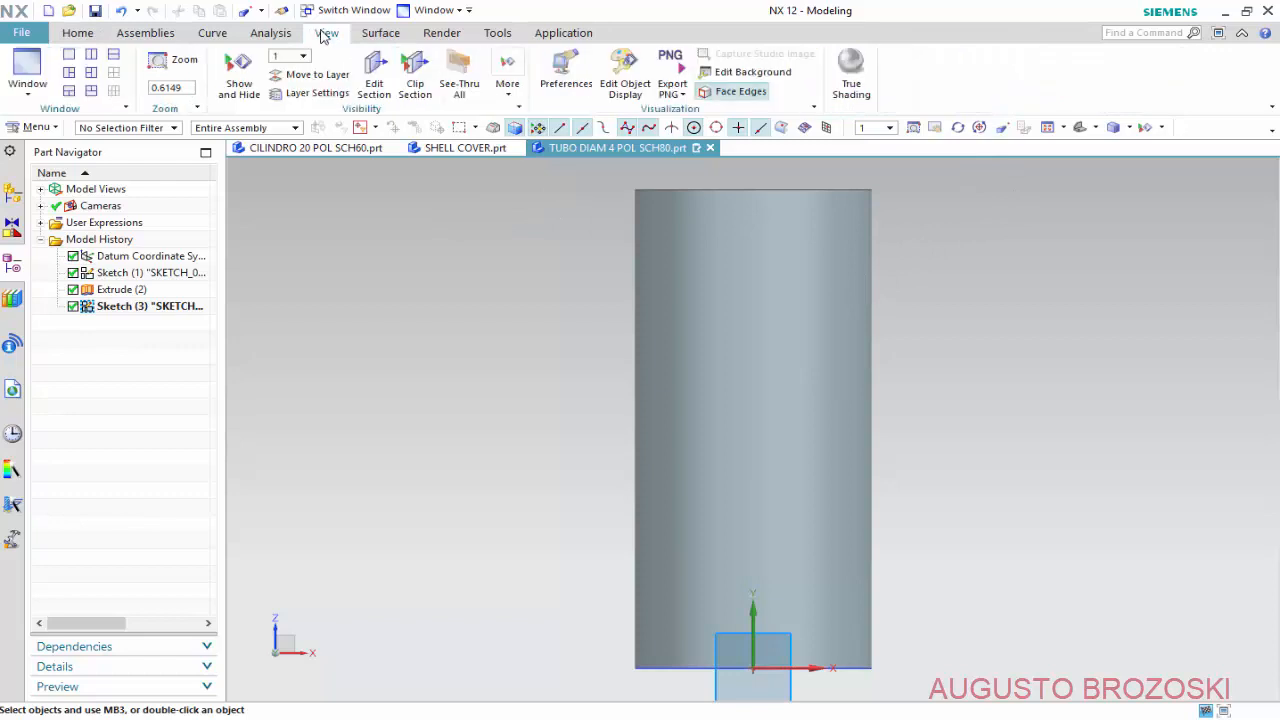
left_click(375, 68)
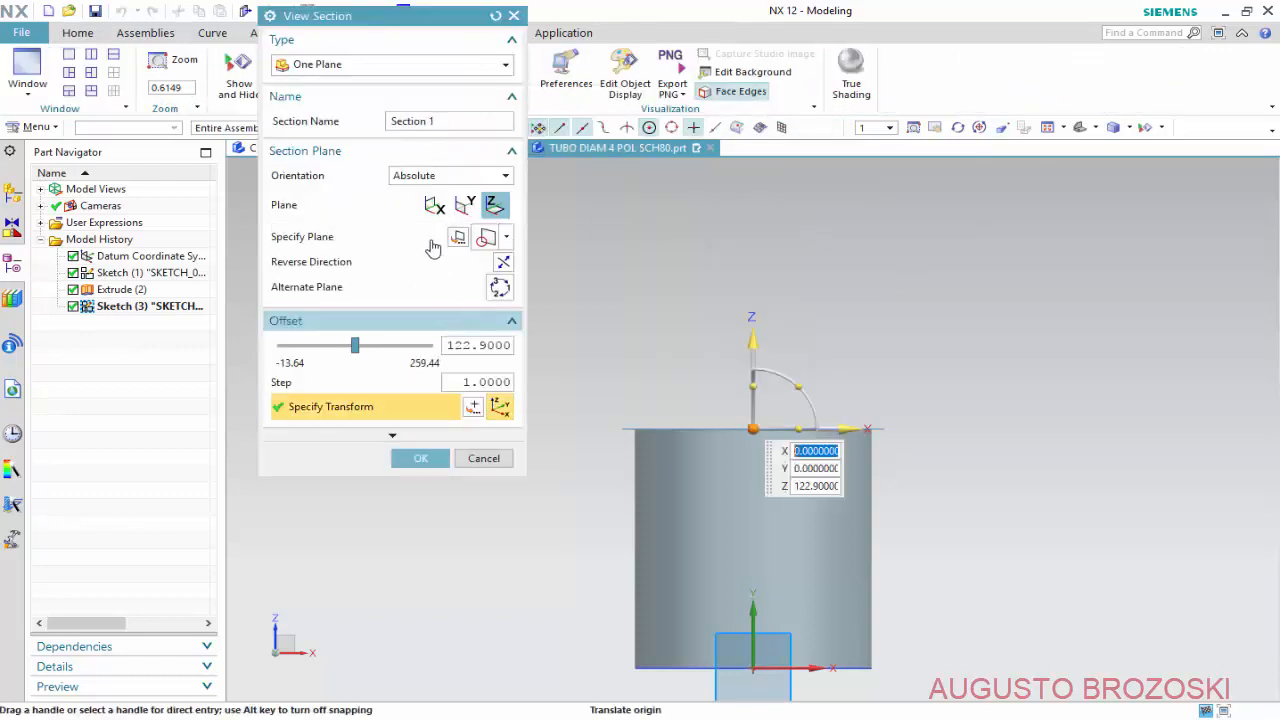
left_click(467, 207)
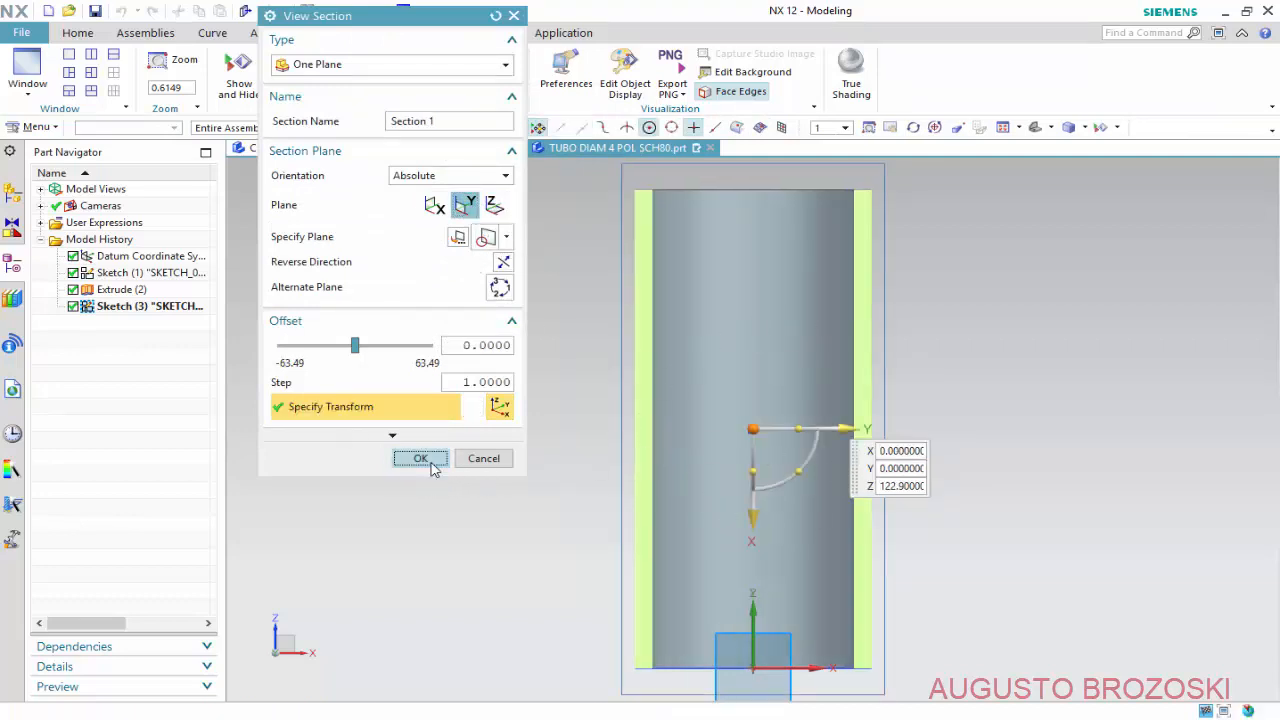
left_click(421, 458)
Sketch a circle about 375 mm in diameter, centred above the tube and passing through the outer end of its upper edge.
scroll(604, 450, "down", 3)
scroll(604, 450, "down", 2)
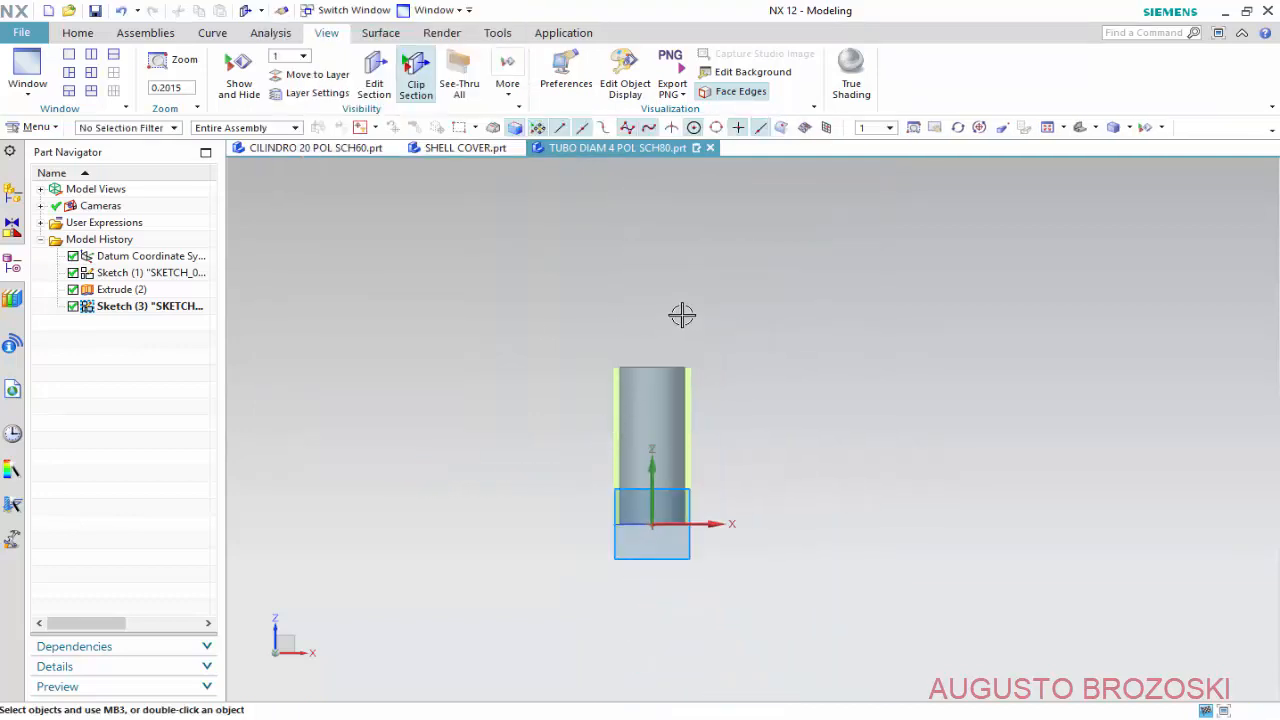
scroll(660, 320, "up", 3)
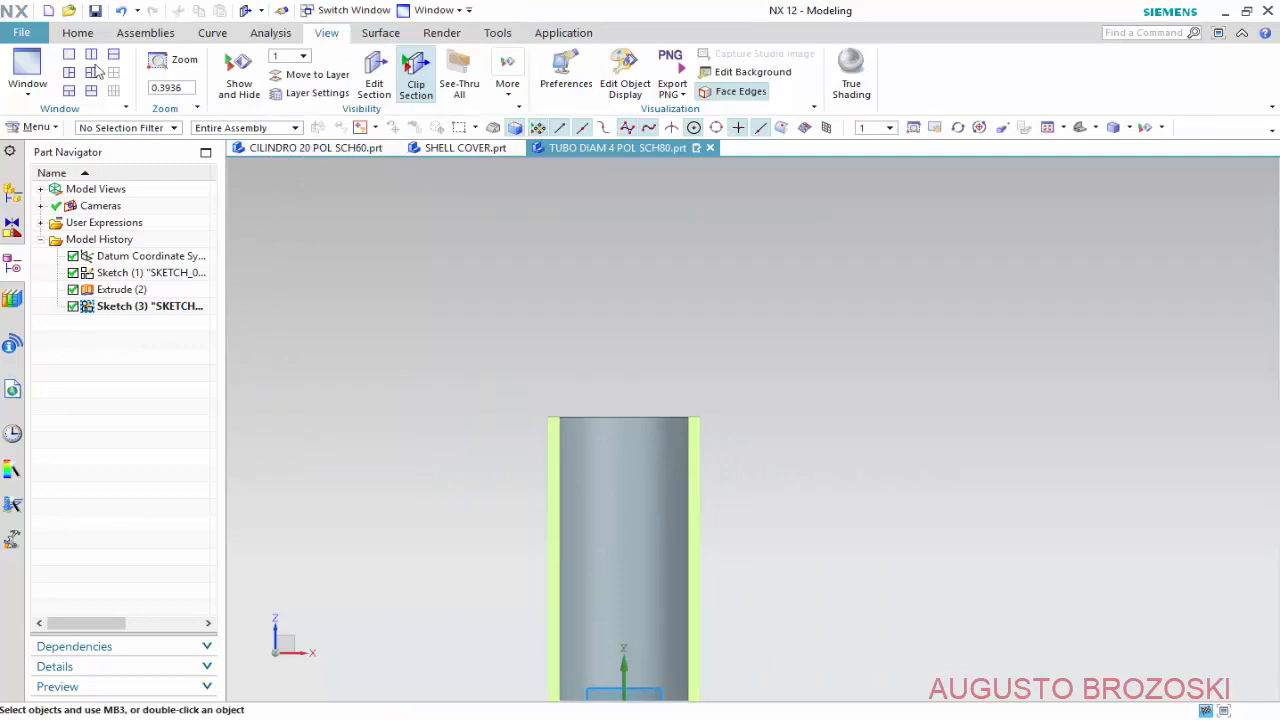
left_click(77, 32)
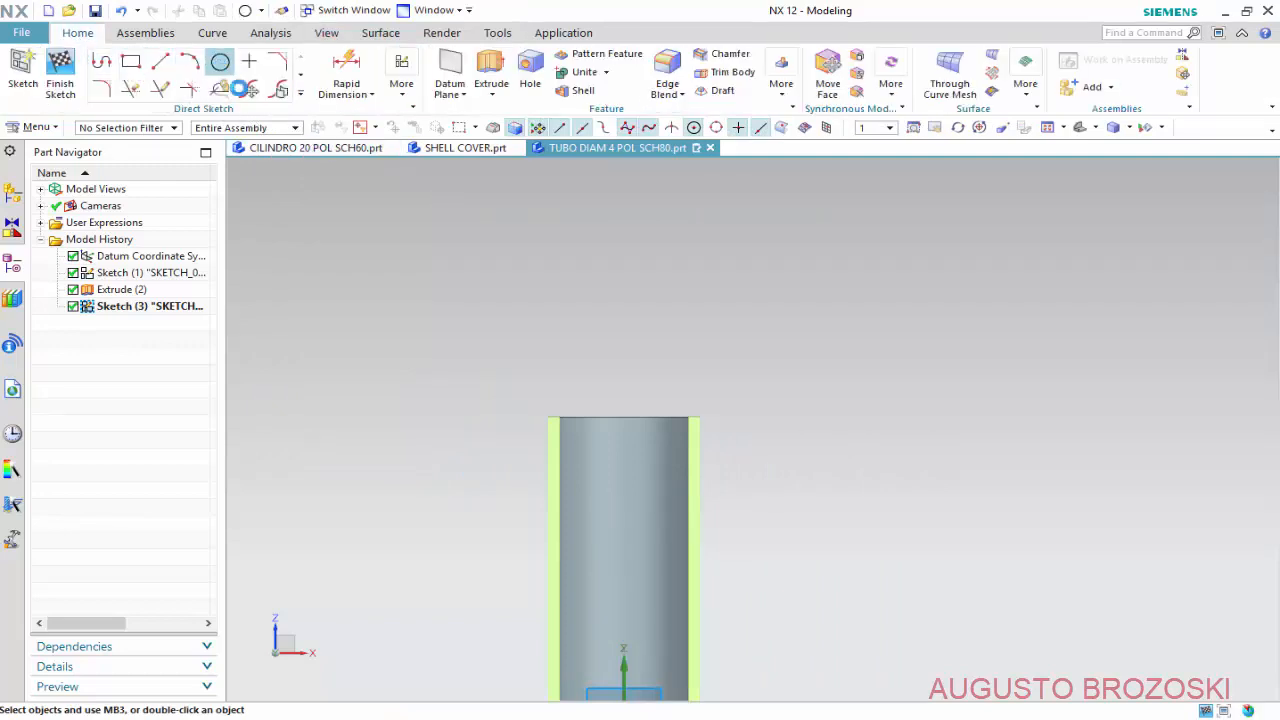
left_click(220, 61)
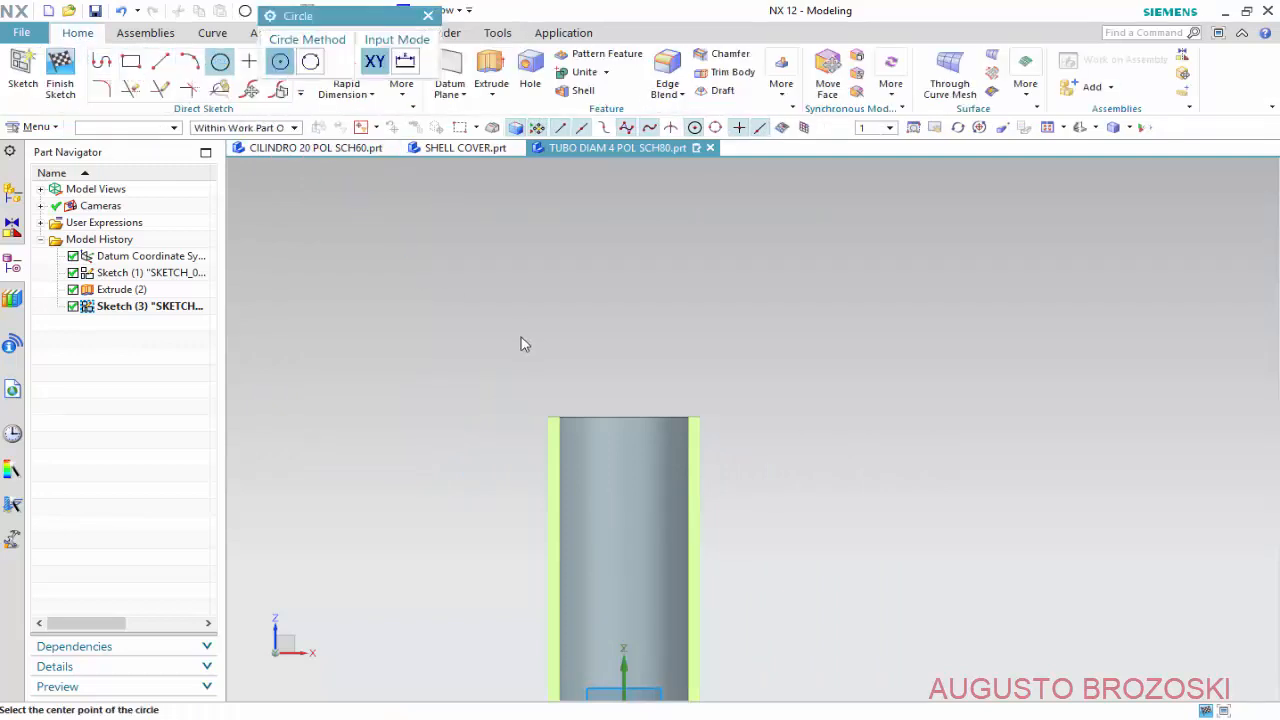
left_click(630, 197)
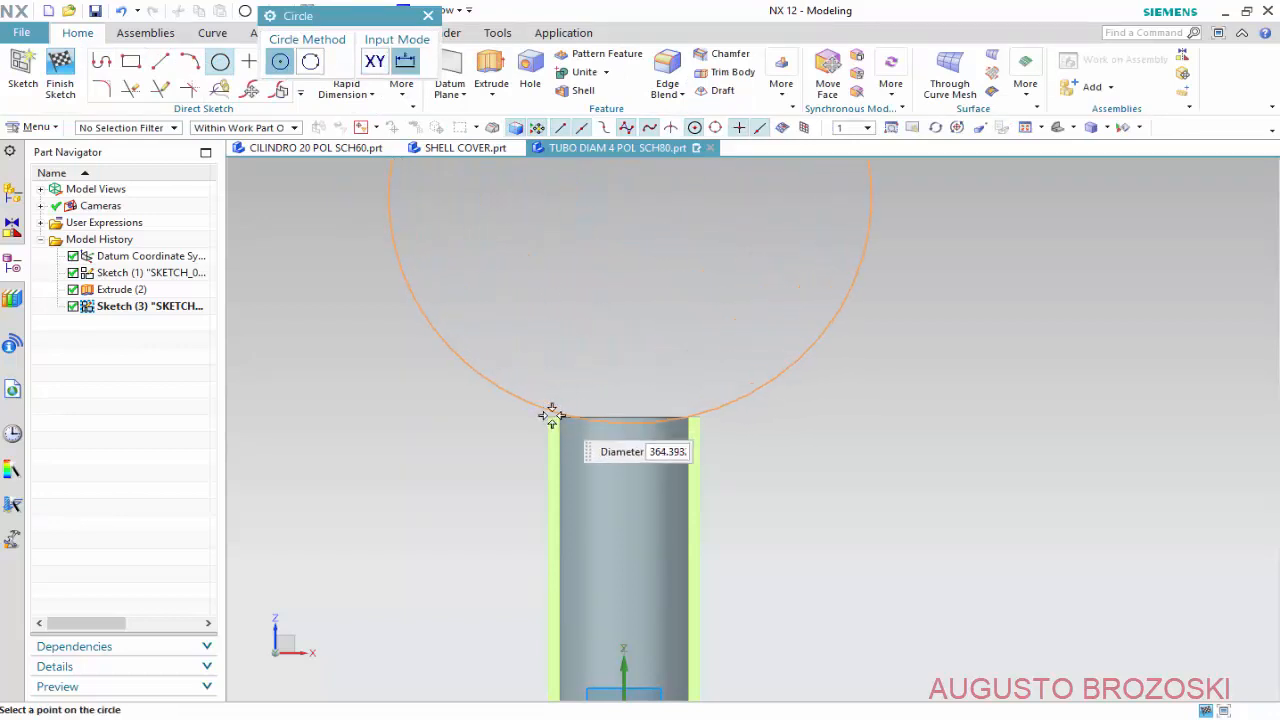
scroll(549, 420, "up", 3)
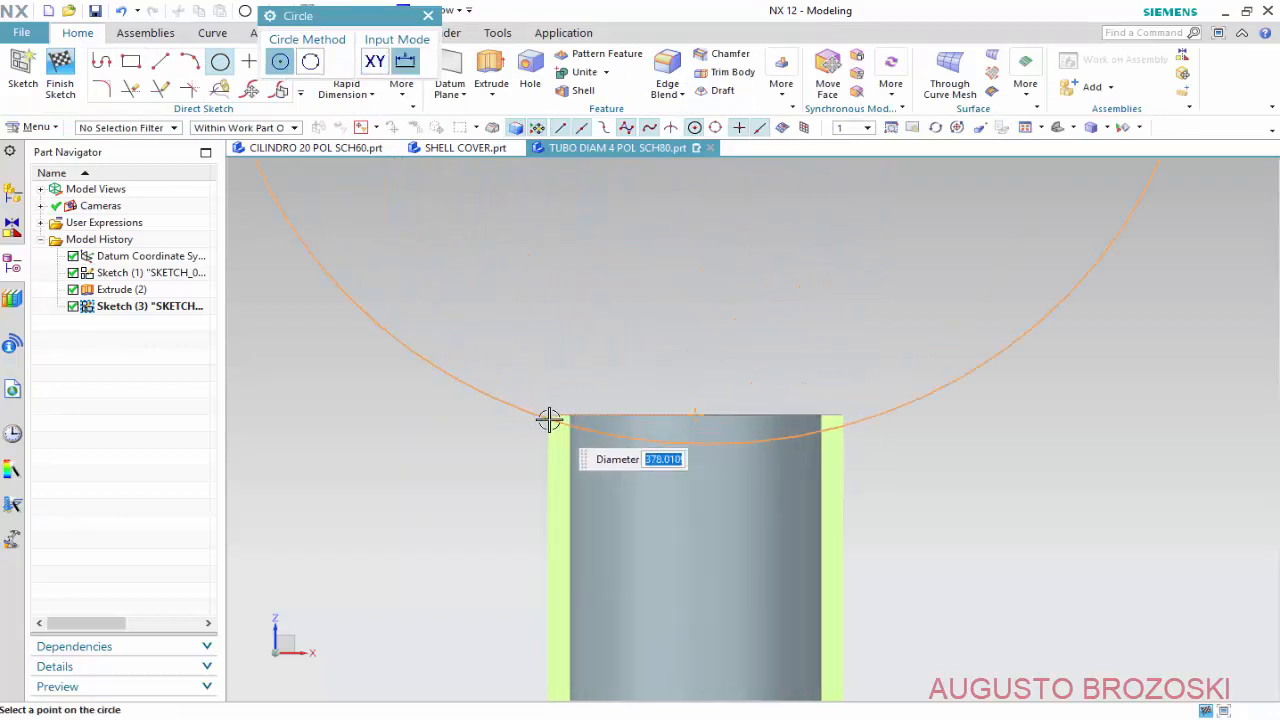
scroll(549, 420, "up", 3)
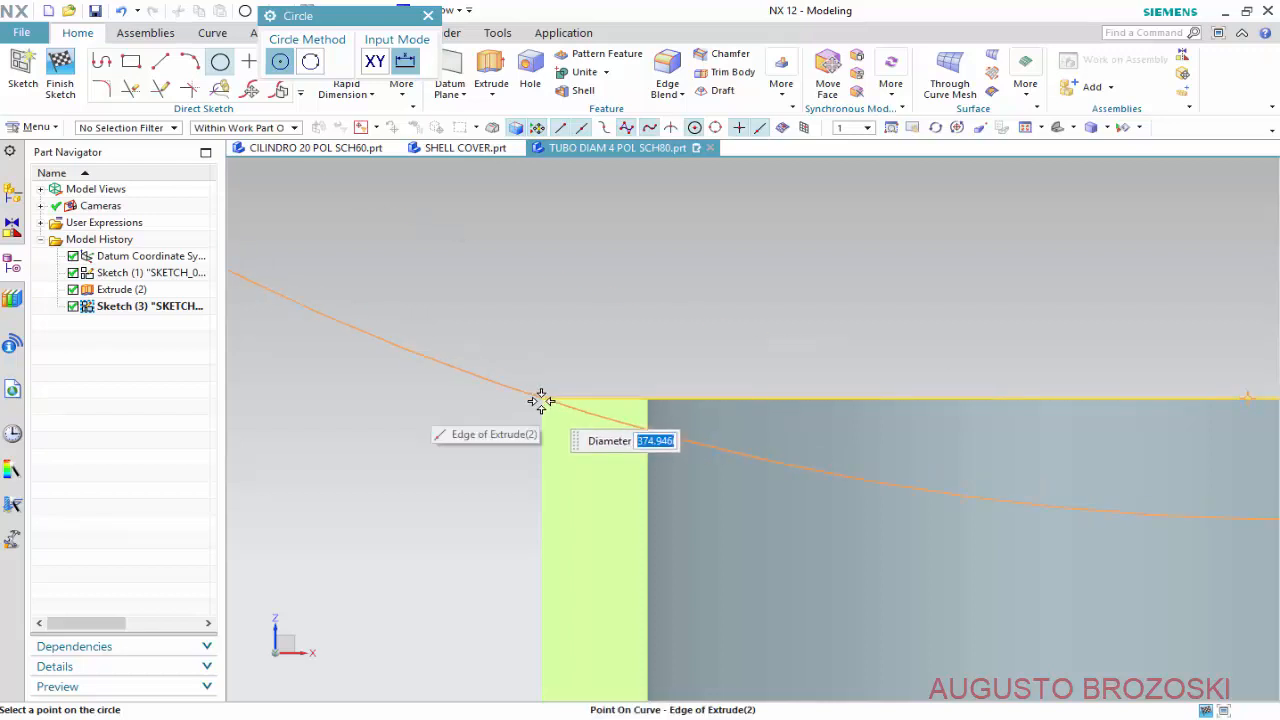
left_click(549, 398)
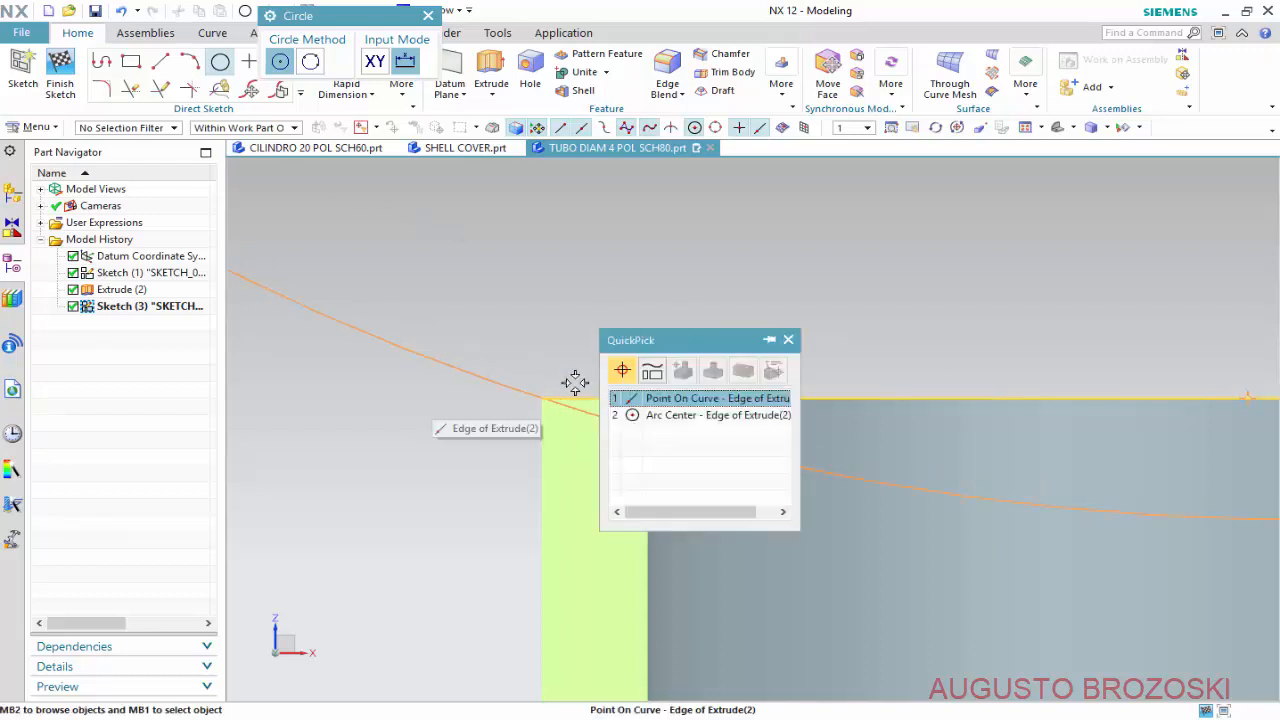
left_click(702, 399)
scroll(594, 418, "down", 2)
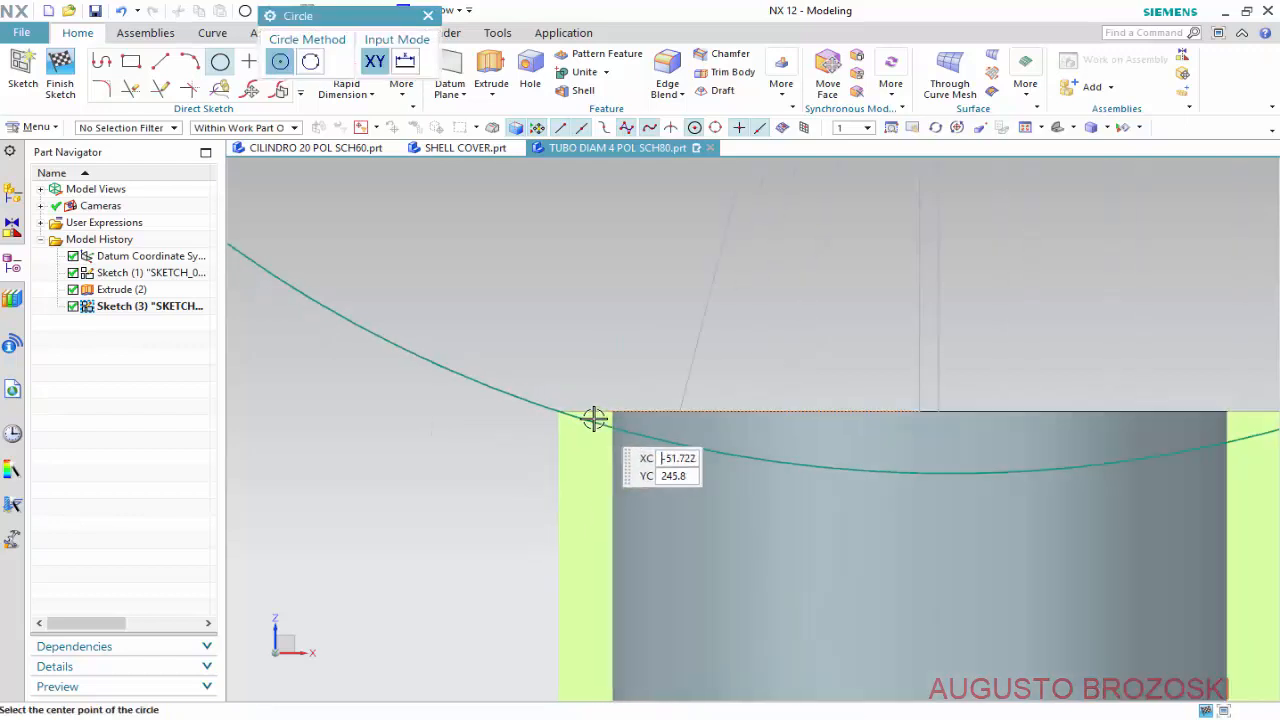
scroll(594, 418, "down", 5)
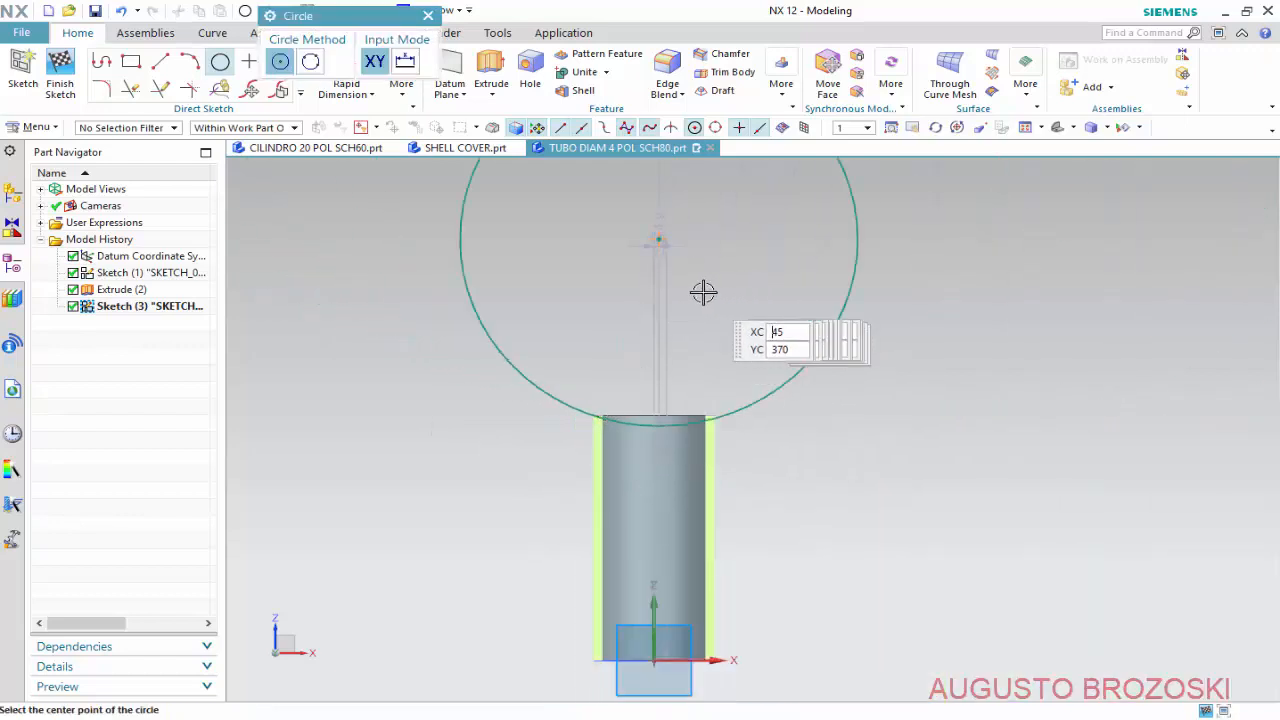
key("Escape")
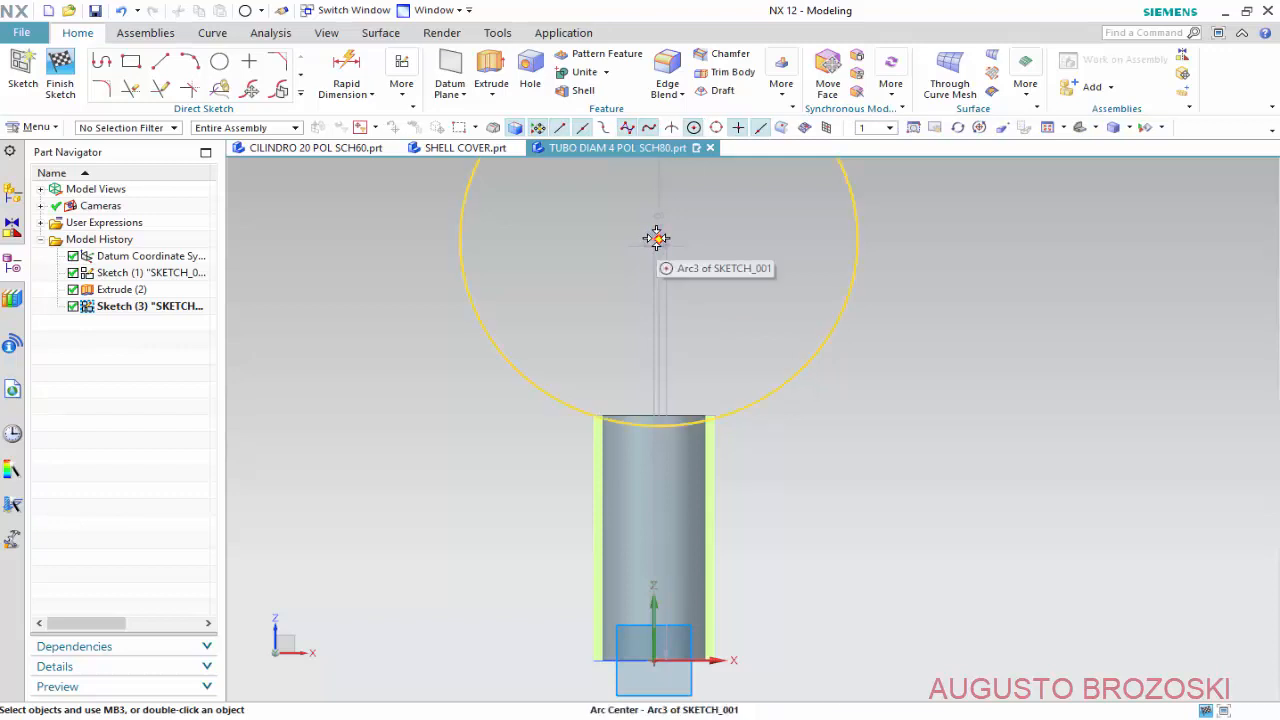
Constrain the circle's centre to align vertically with the sketch origin.
left_click(656, 237)
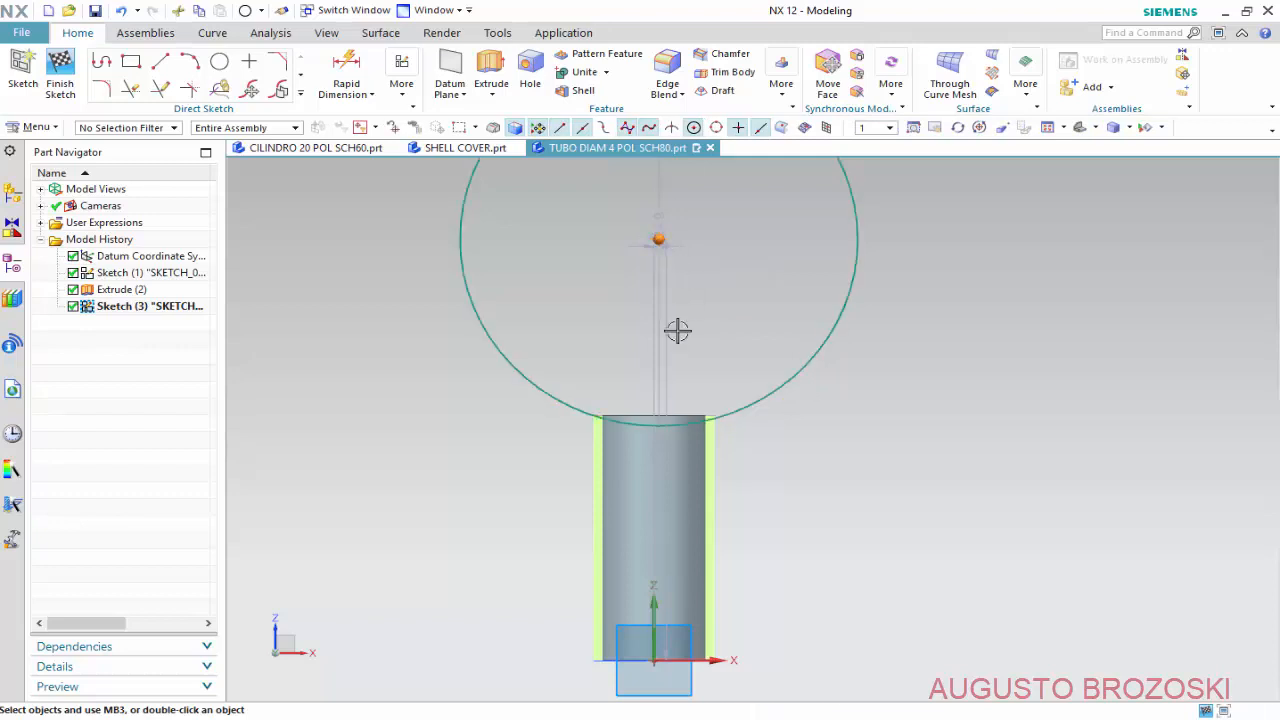
left_click(652, 658)
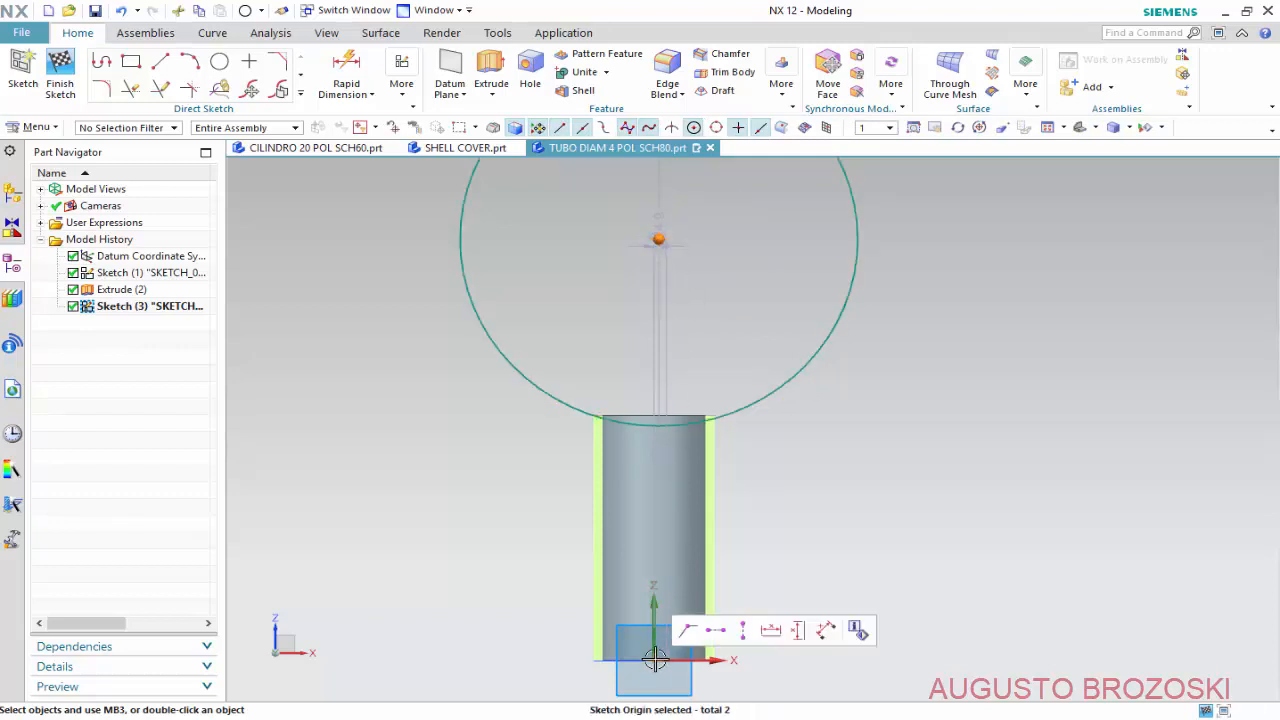
left_click(743, 631)
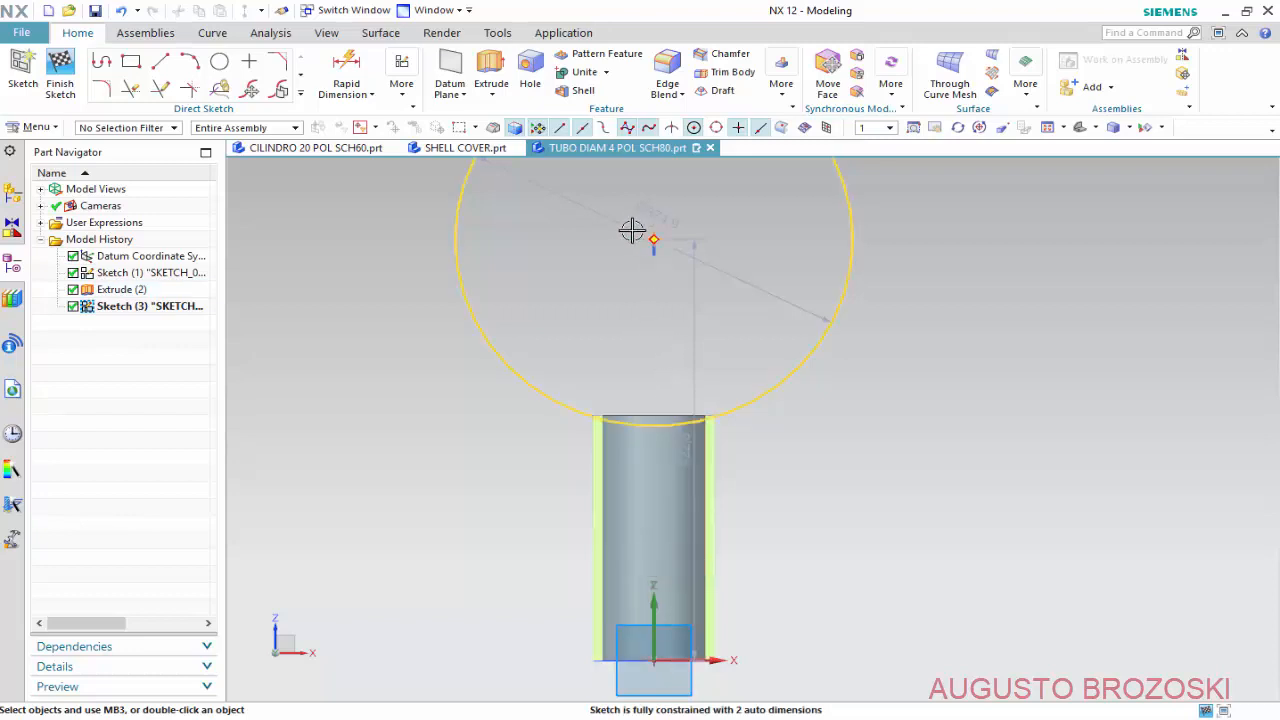
Add a radial dimension to the circle and set it to 233.4 mm, the curved end's radius in the 2 - SHELL 1.pdf drawing.
left_click(346, 72)
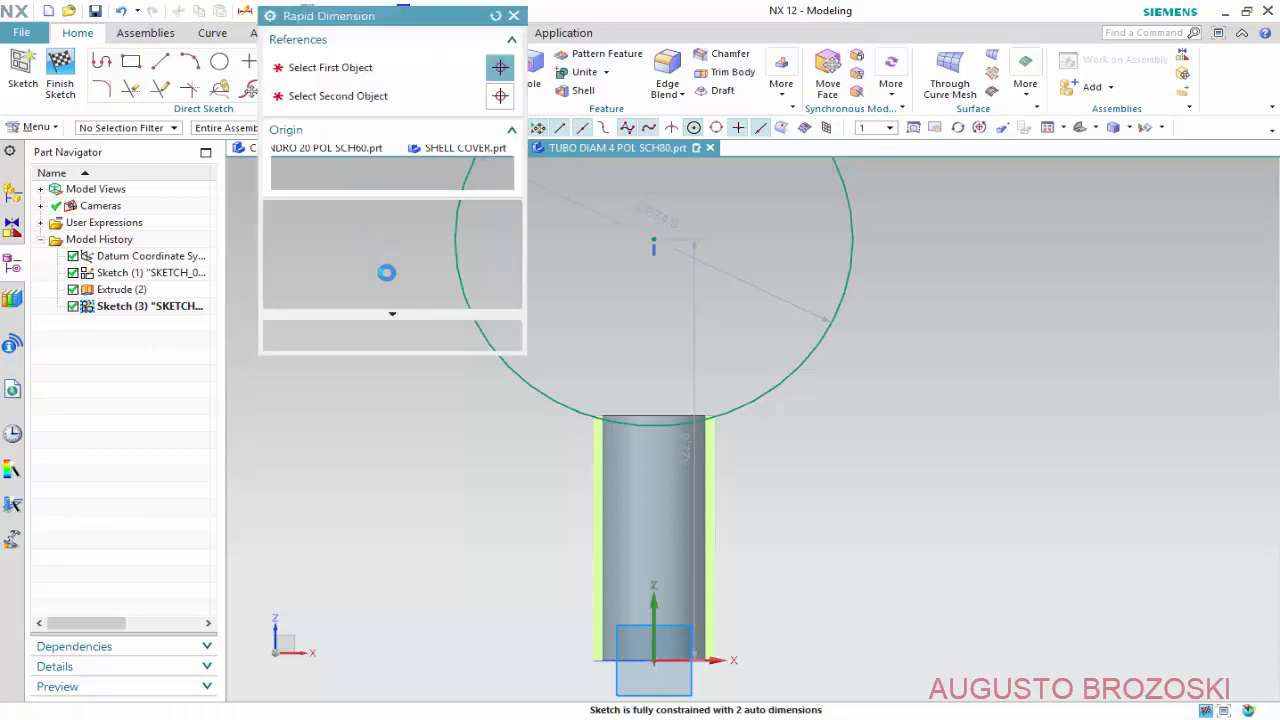
left_click(507, 240)
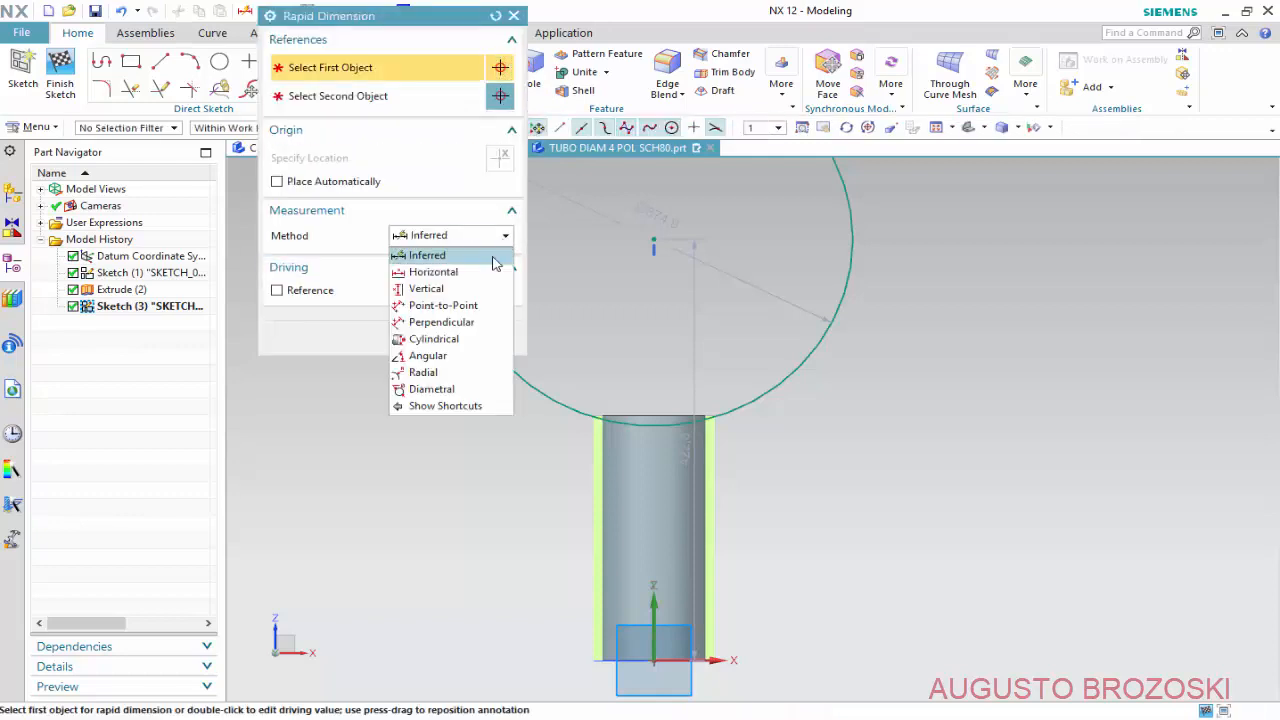
left_click(462, 371)
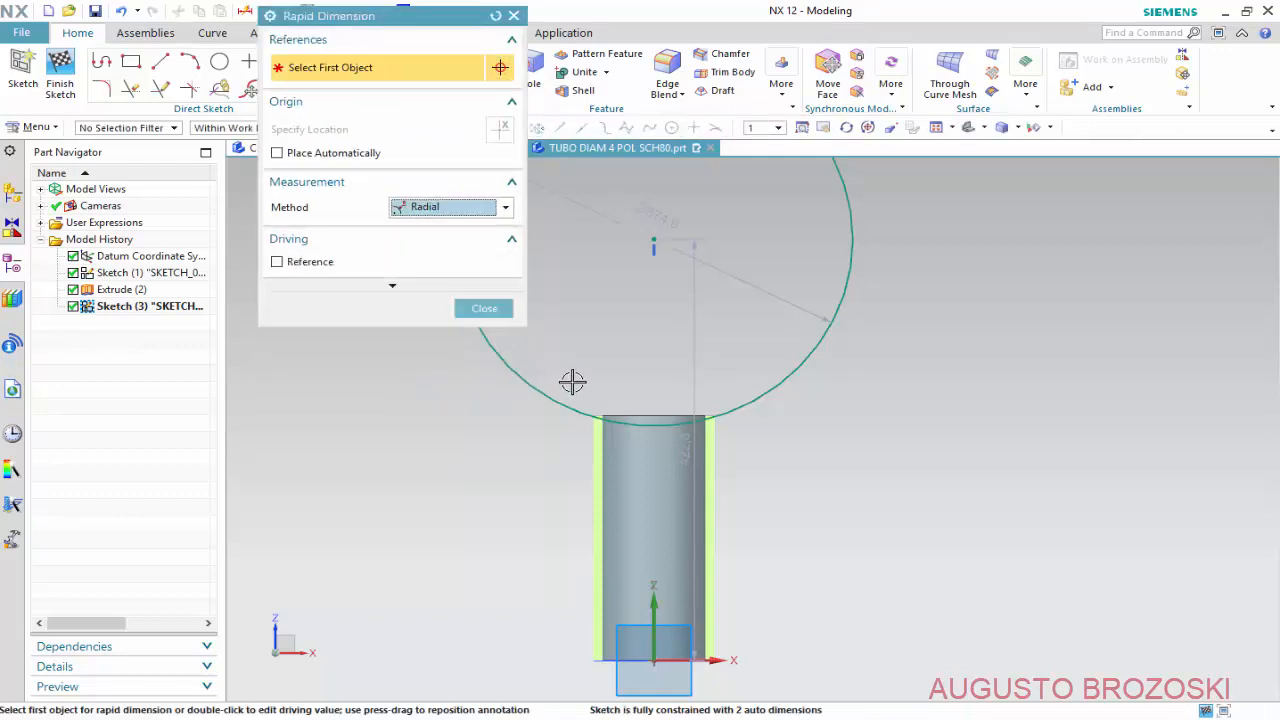
left_click(531, 384)
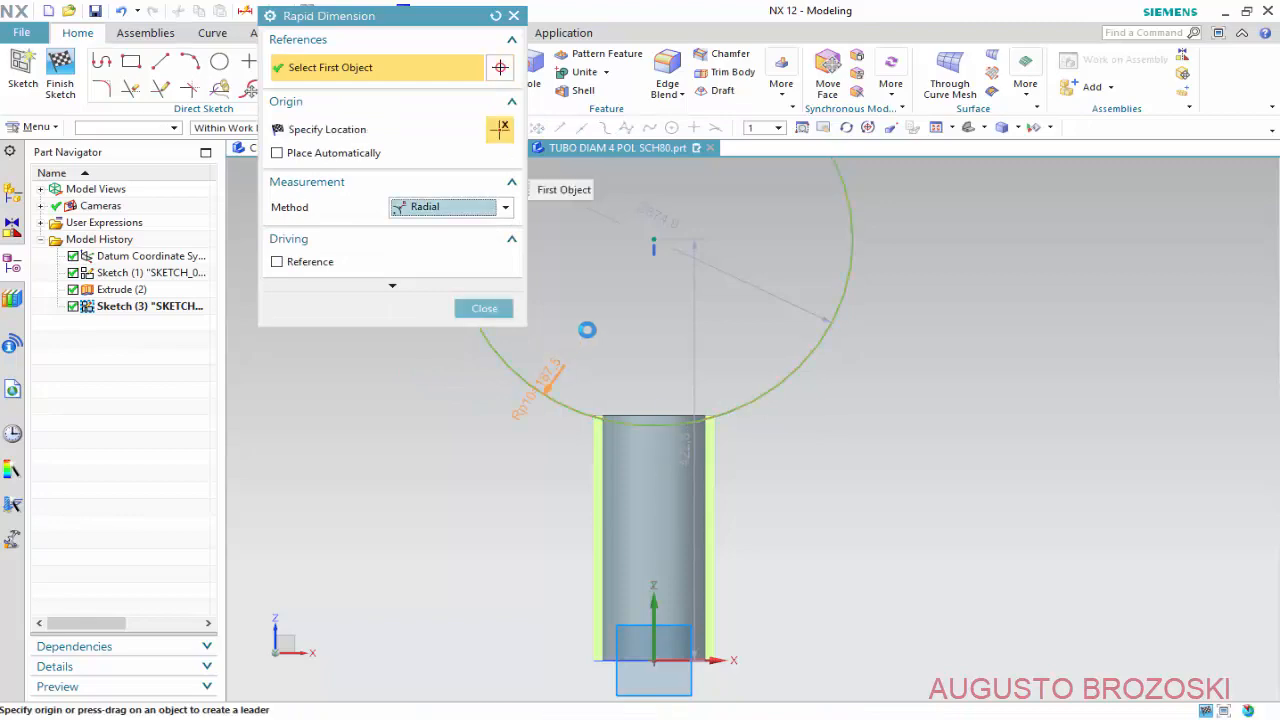
left_click(594, 318)
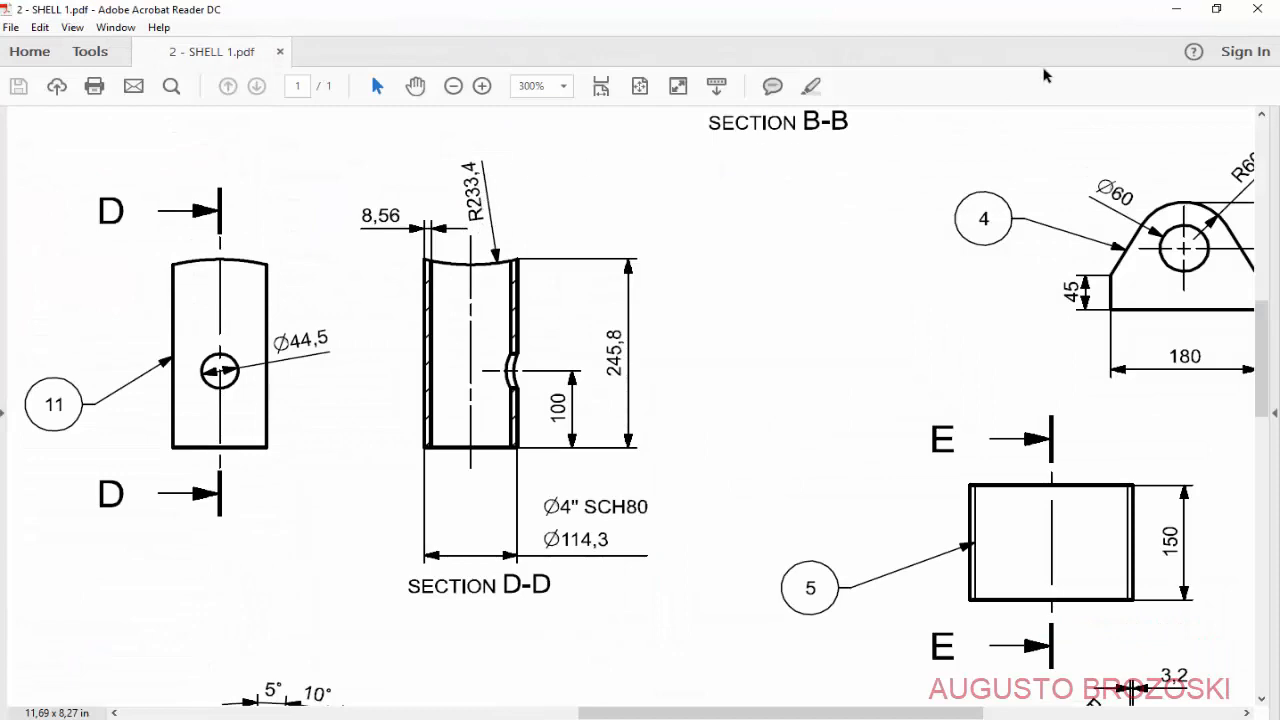
left_click(1173, 10)
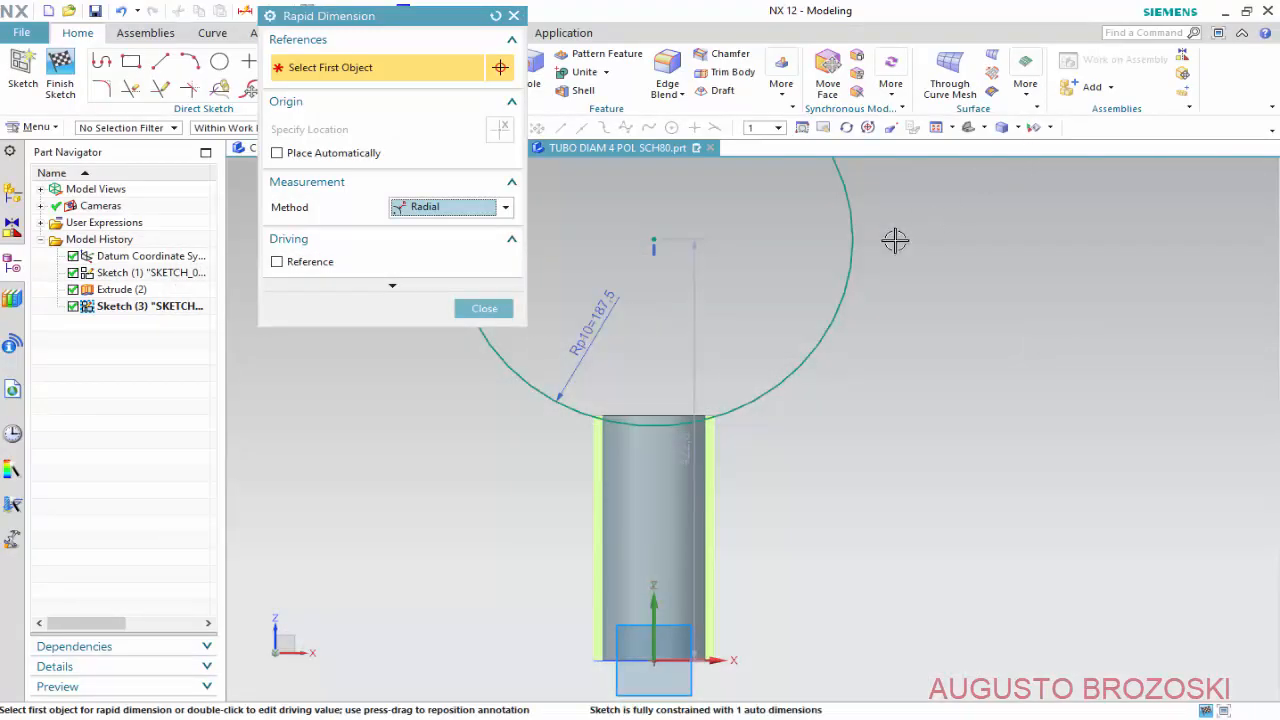
double_click(600, 310)
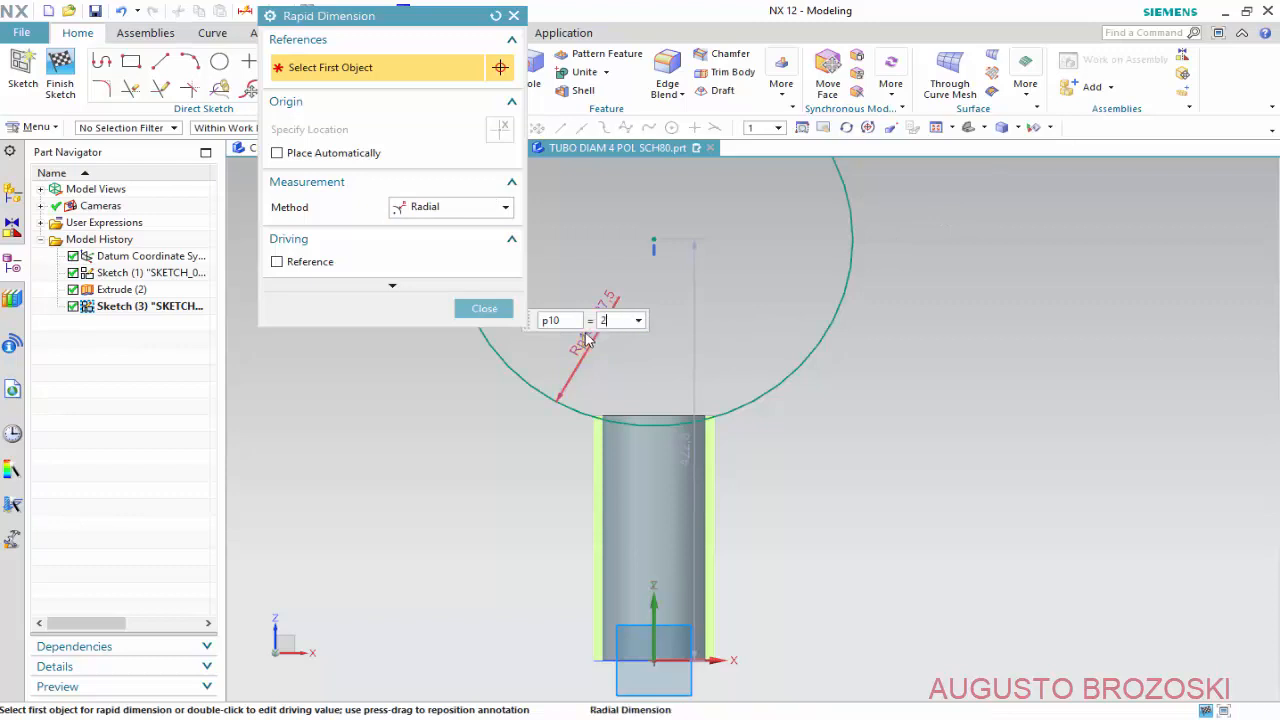
type("233.4")
key("Return")
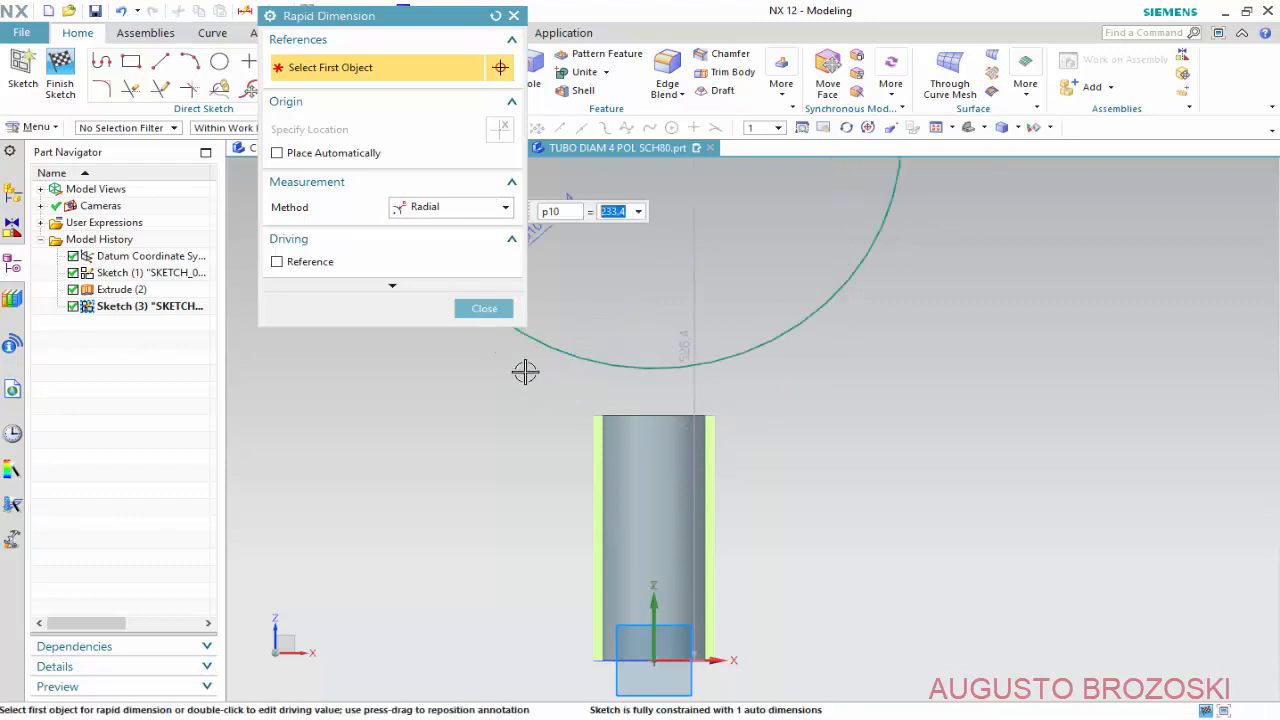
left_click(484, 312)
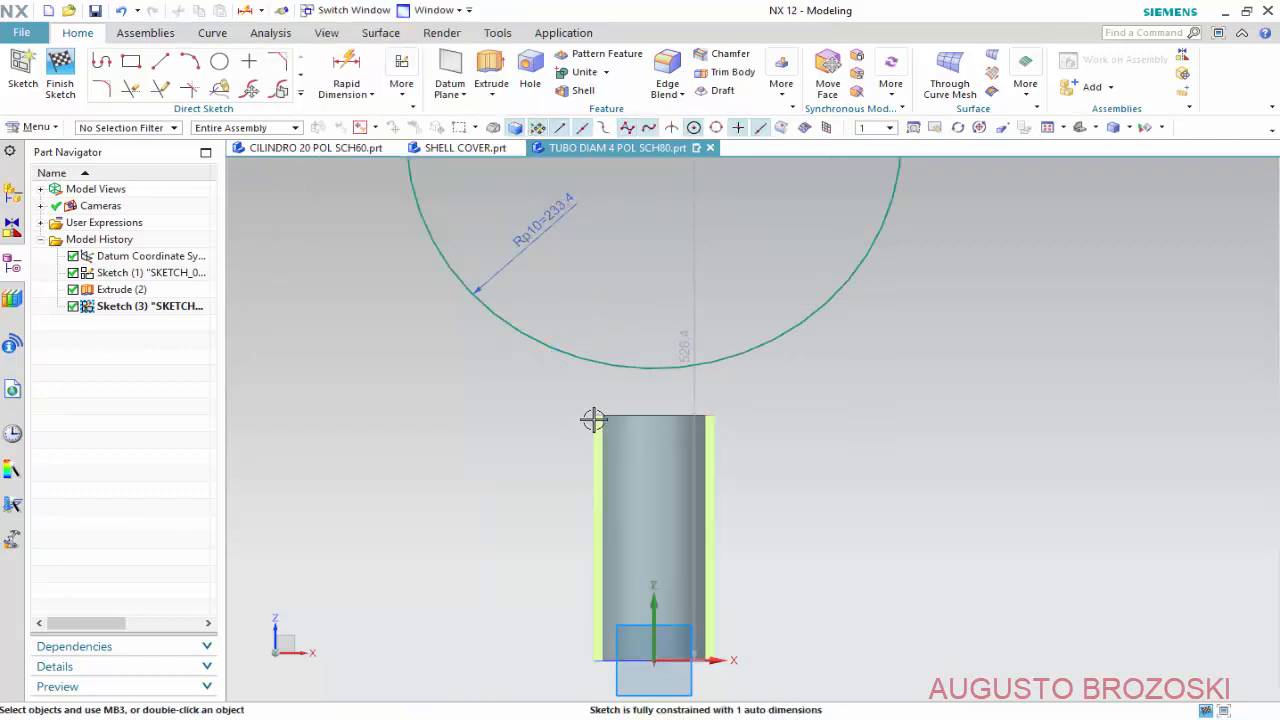
Project the tube's upper end edge into the sketch and convert the projected line to reference.
scroll(597, 422, "up", 4)
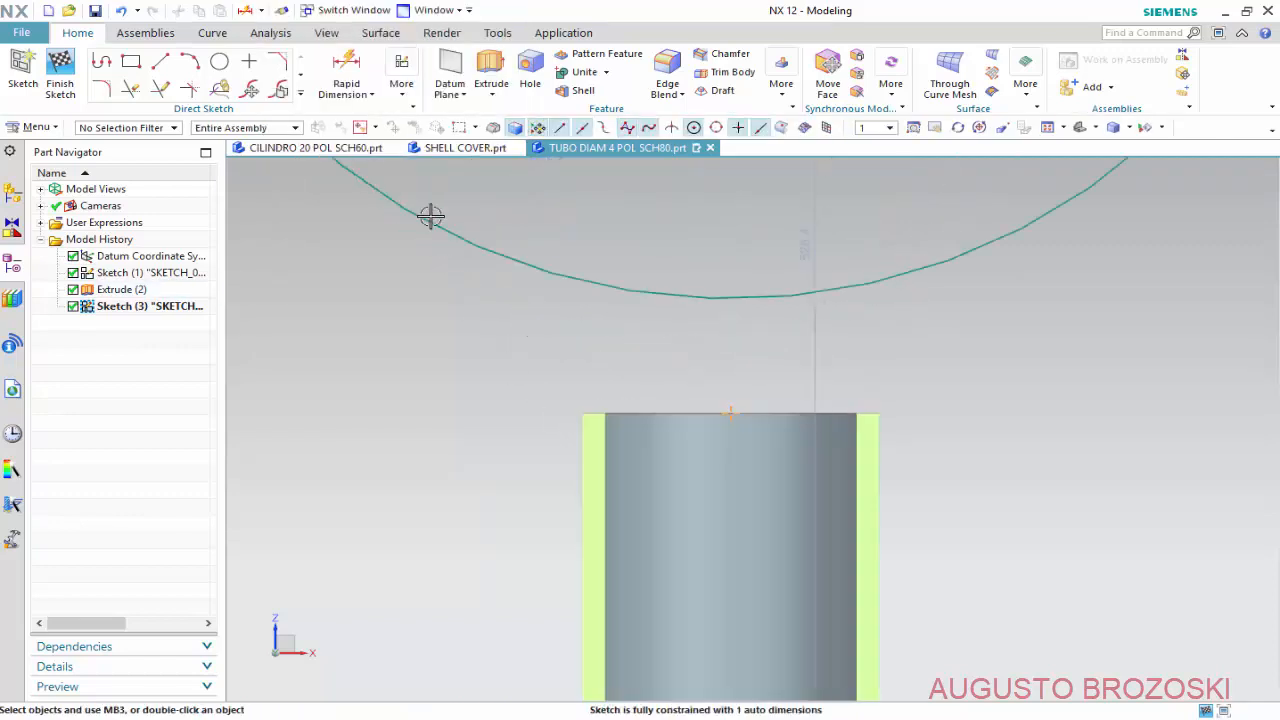
left_click(300, 95)
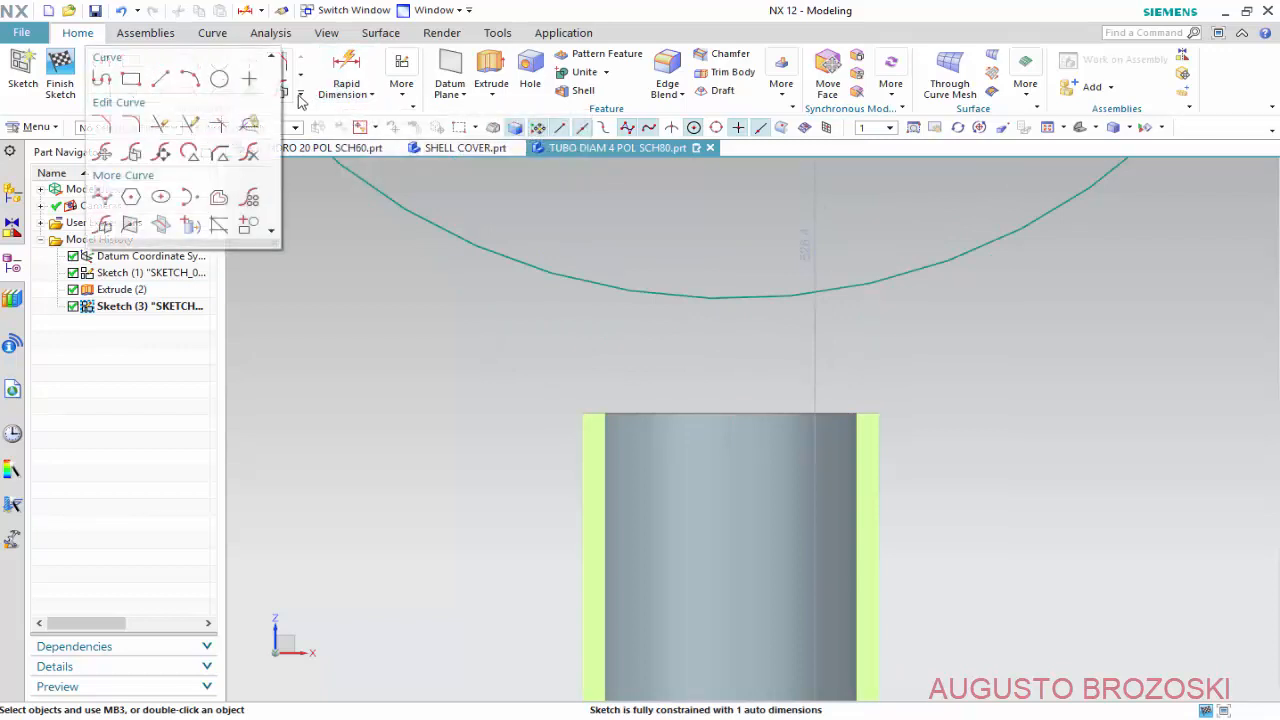
left_click(191, 227)
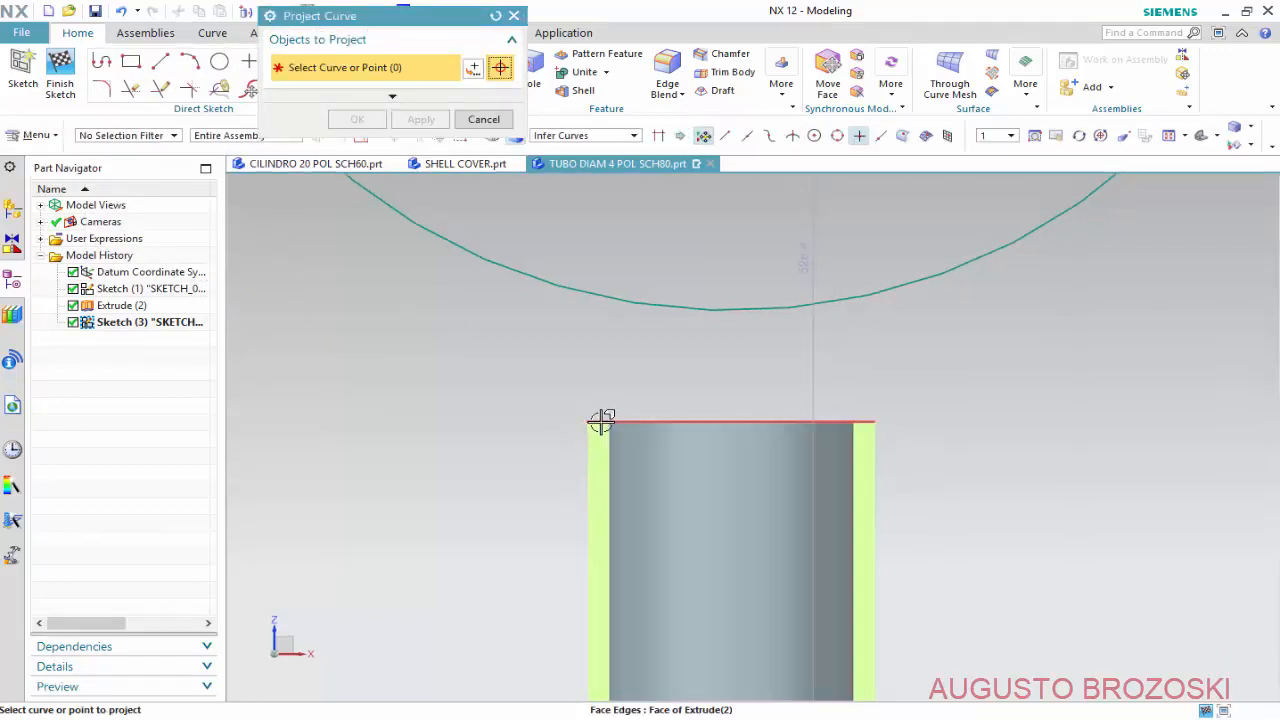
left_click(601, 421)
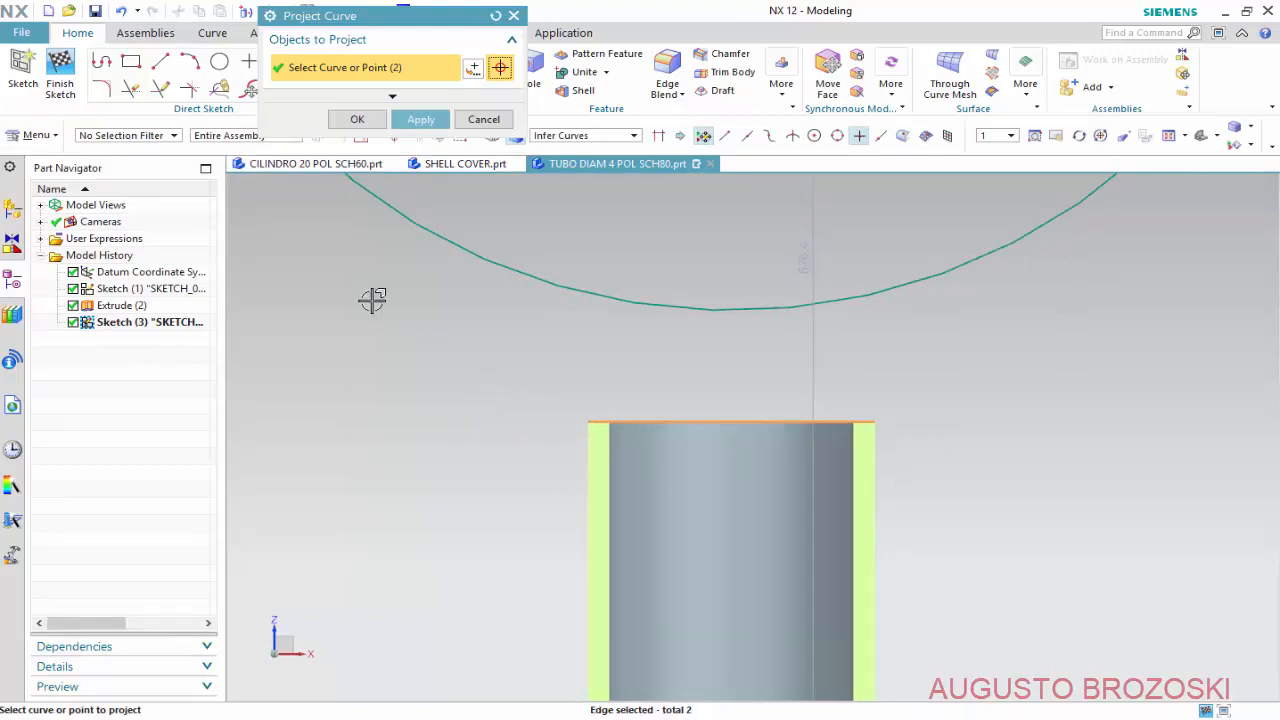
left_click(356, 120)
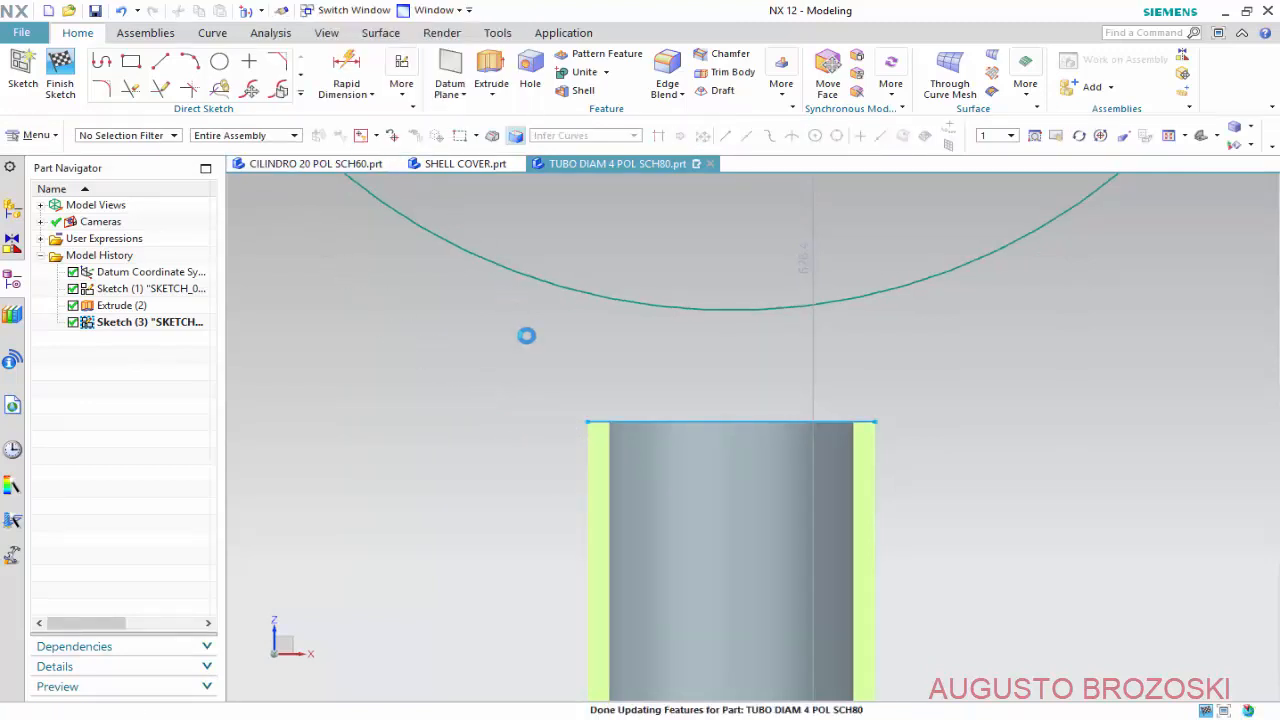
right_click(678, 411)
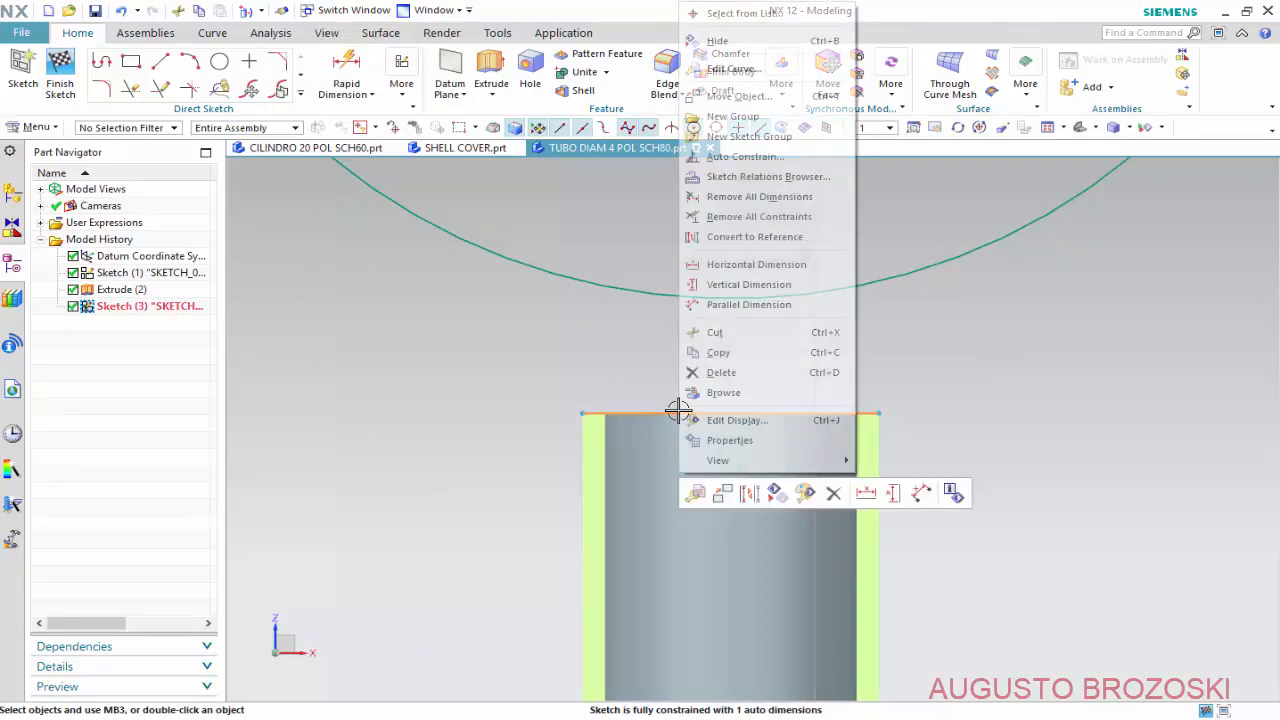
left_click(753, 238)
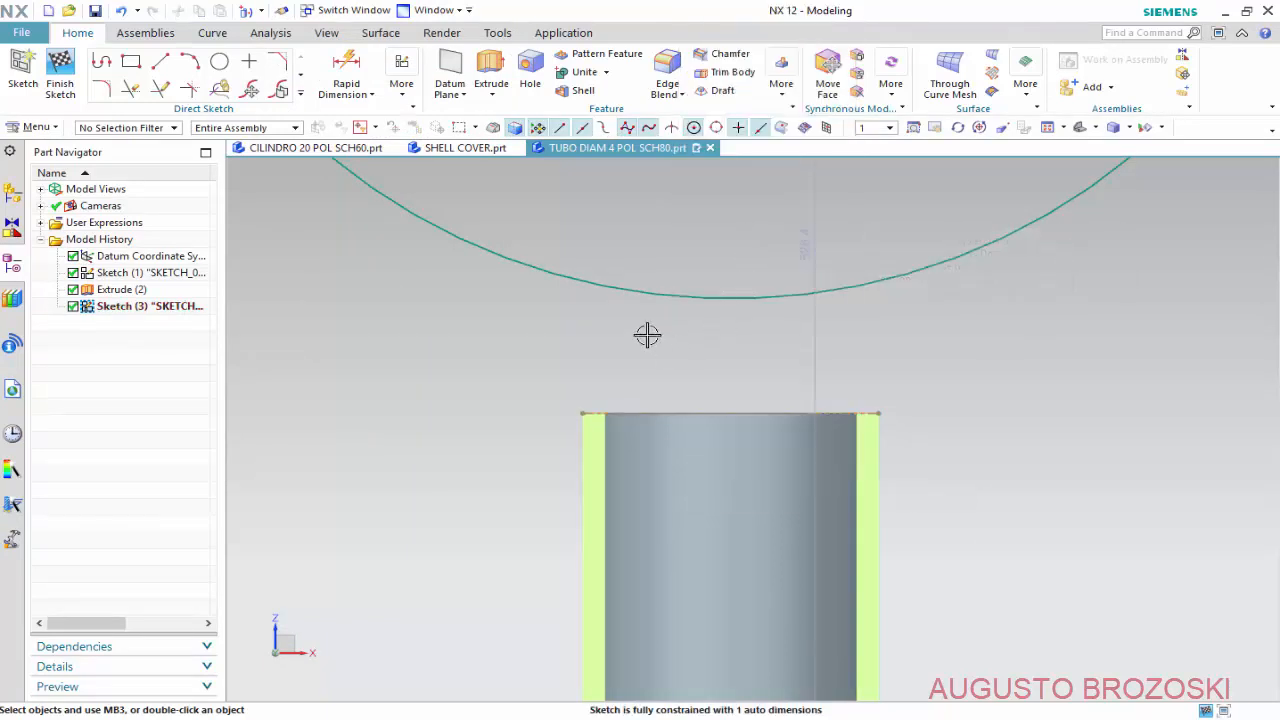
Apply a Point on Curve constraint so the projected line's left endpoint lies on the R233.4 circle.
left_click(594, 288)
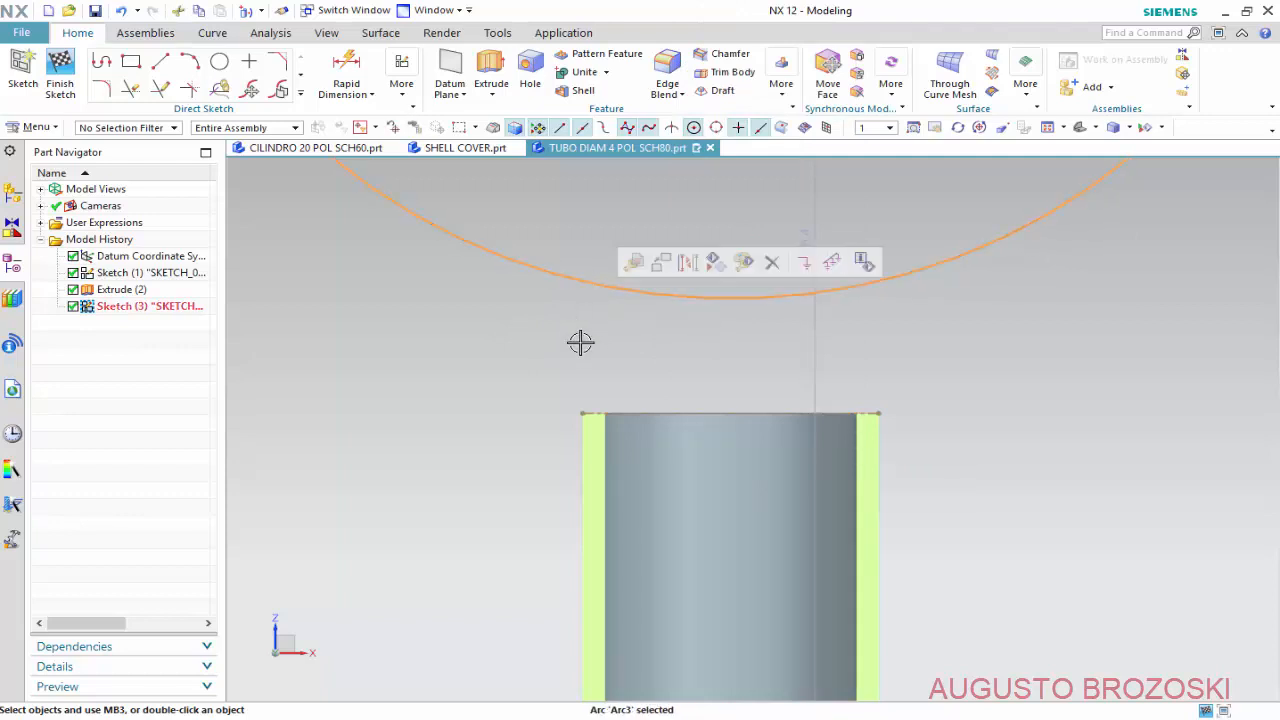
left_click(582, 413)
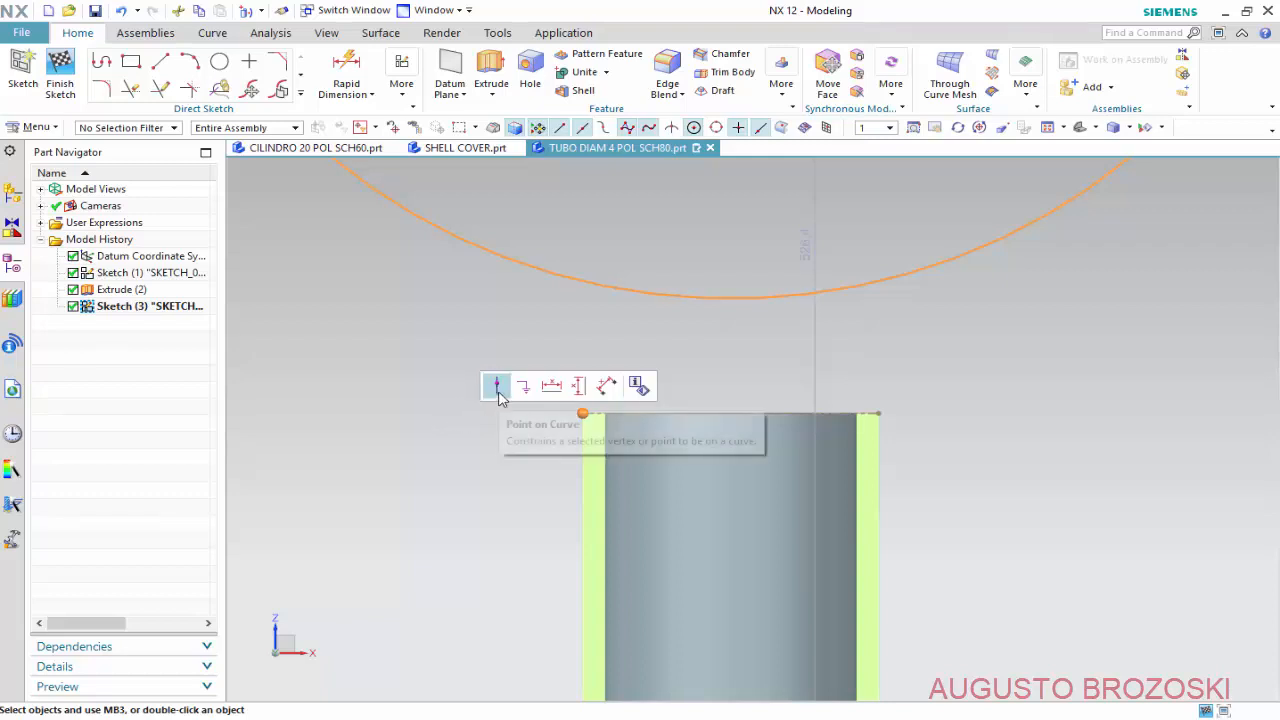
left_click(497, 388)
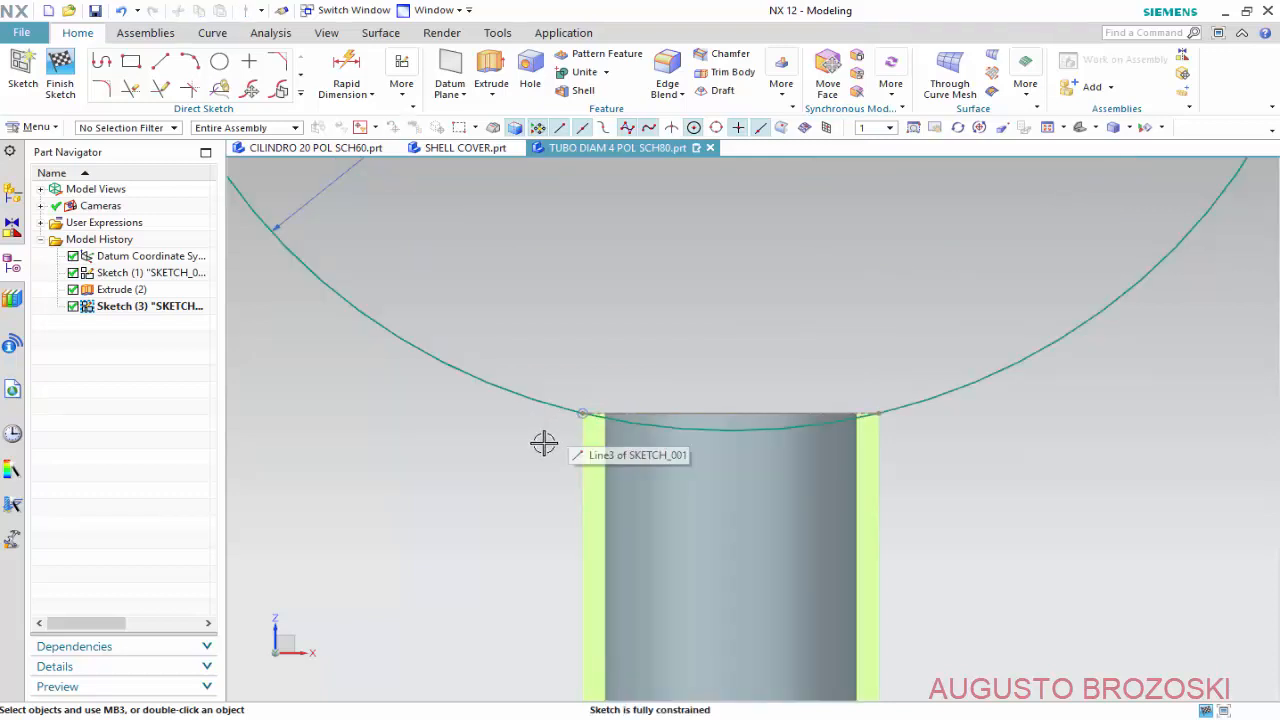
scroll(586, 457, "down", 5)
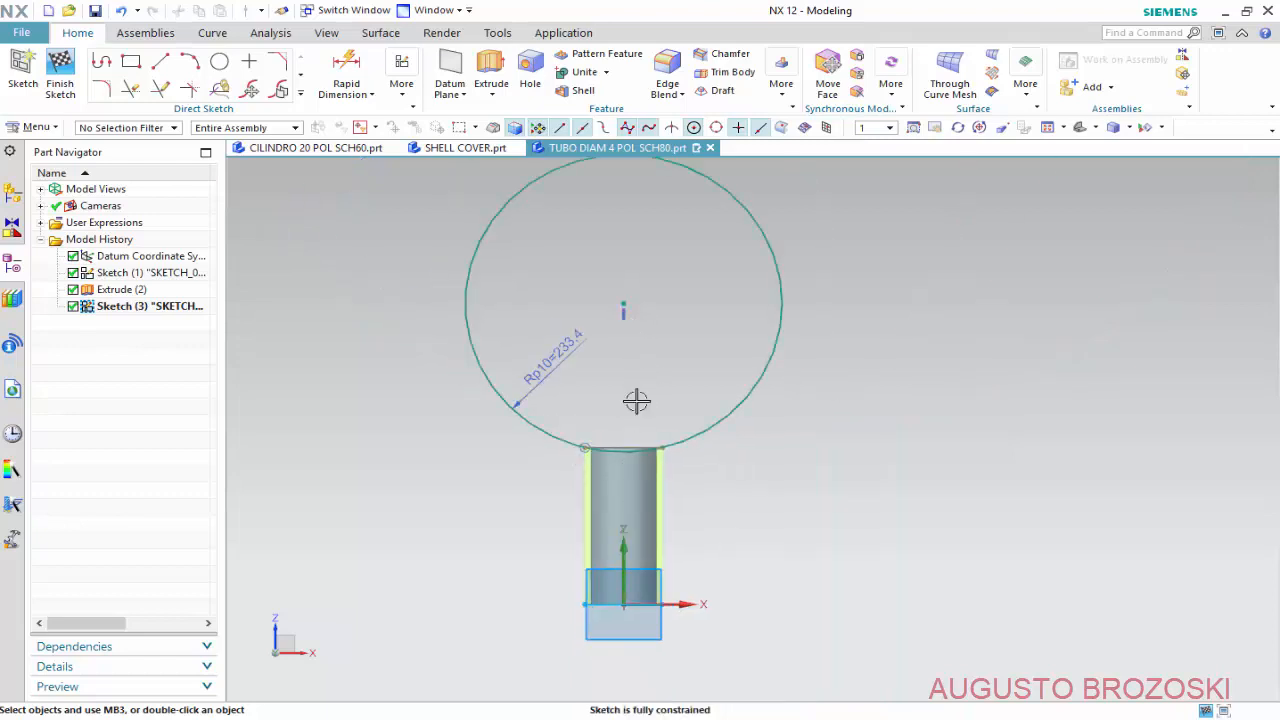
scroll(604, 484, "up", 2)
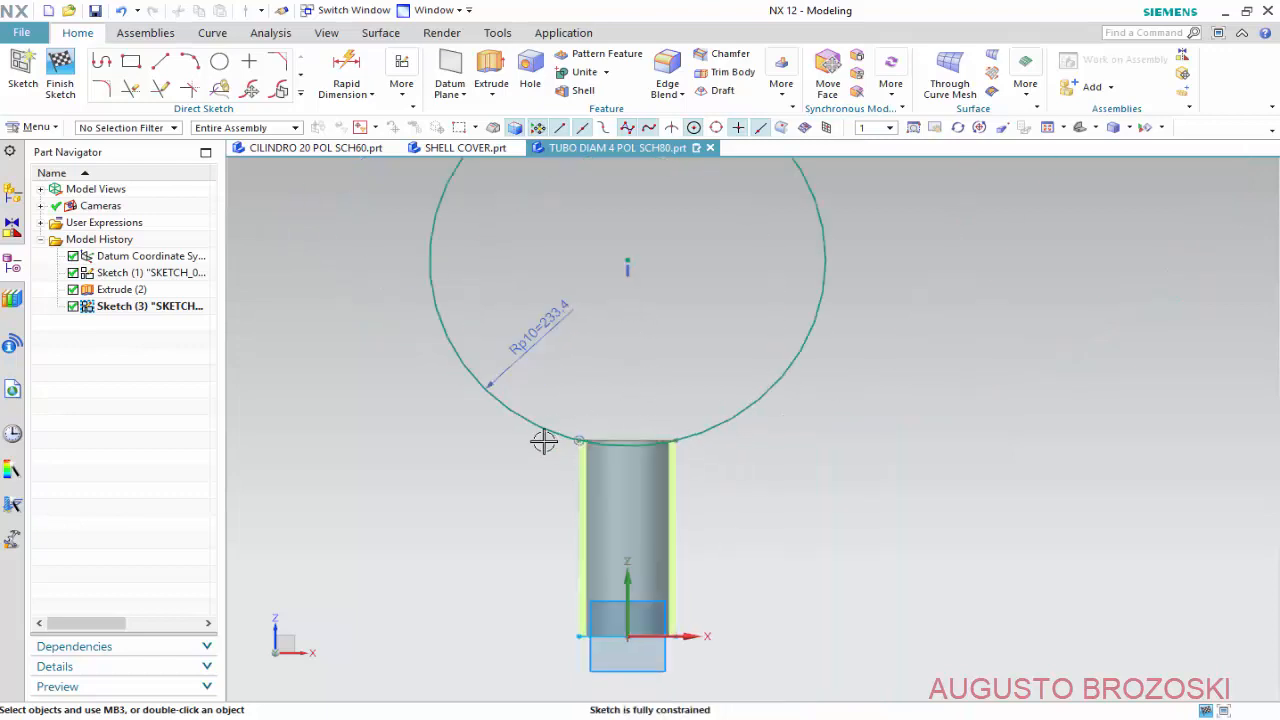
Finish the sketch and turn off the section clipping to display the whole tube.
left_click(57, 70)
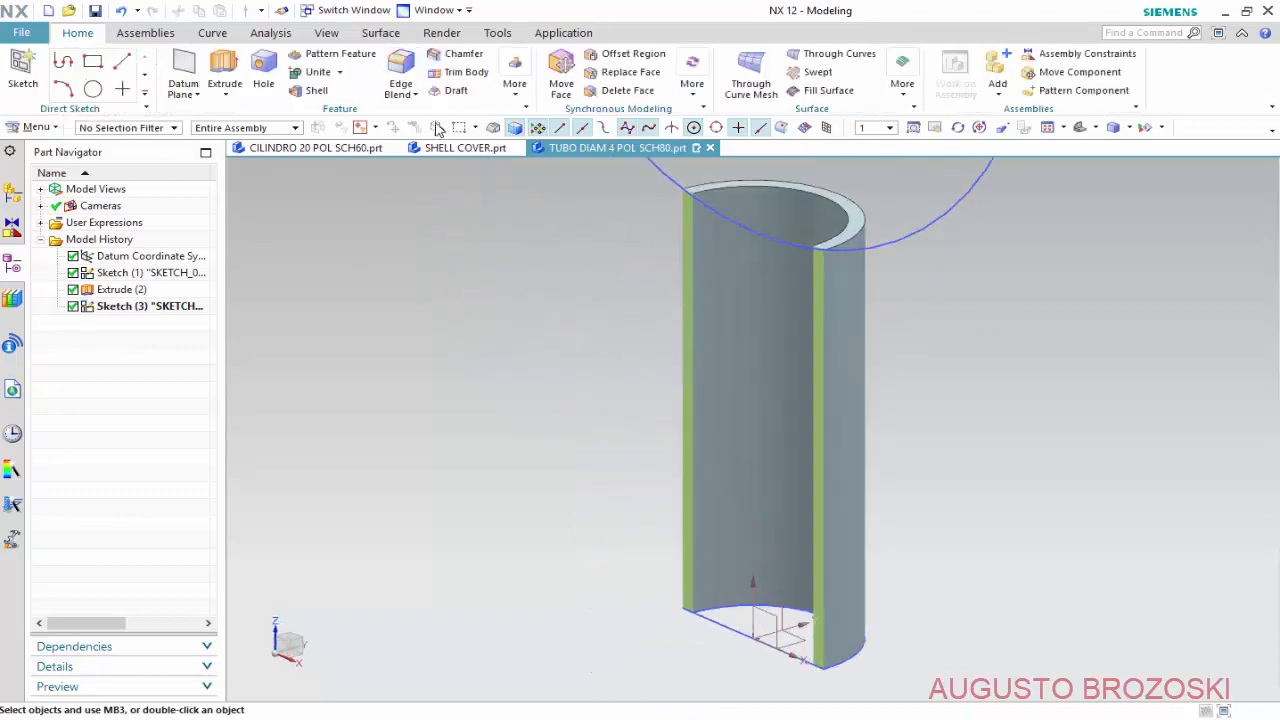
left_click(329, 35)
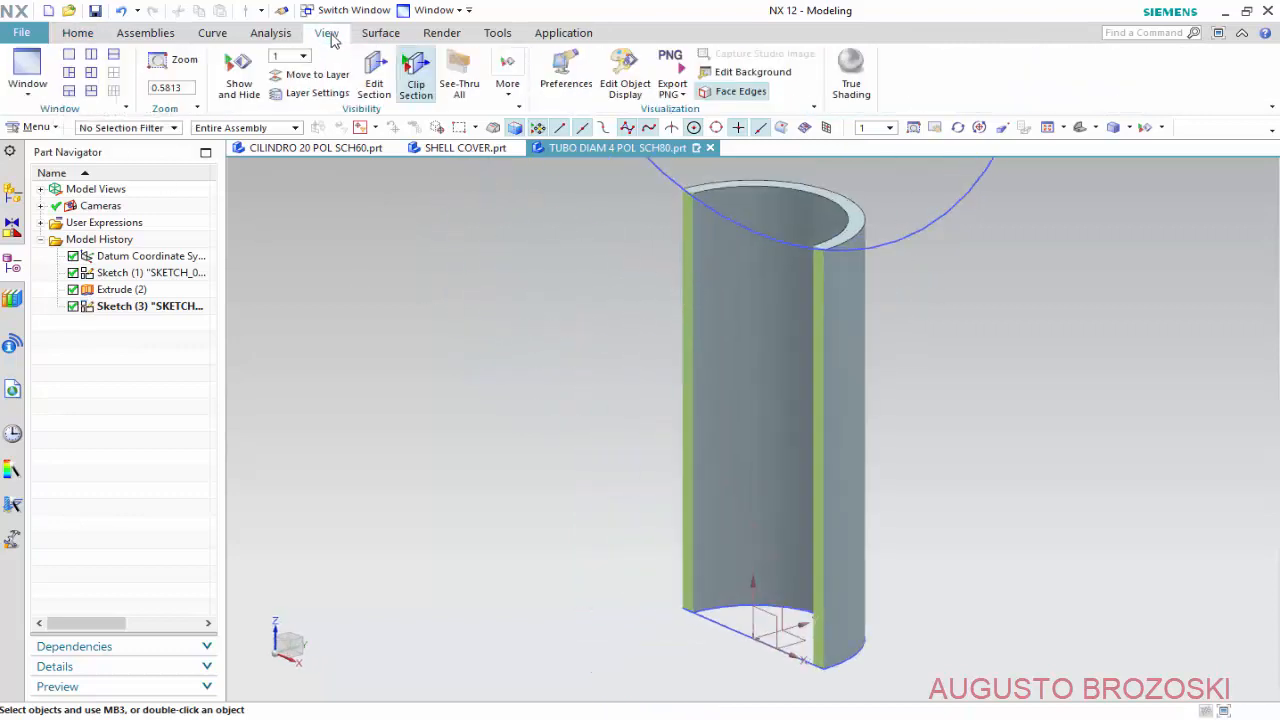
left_click(414, 76)
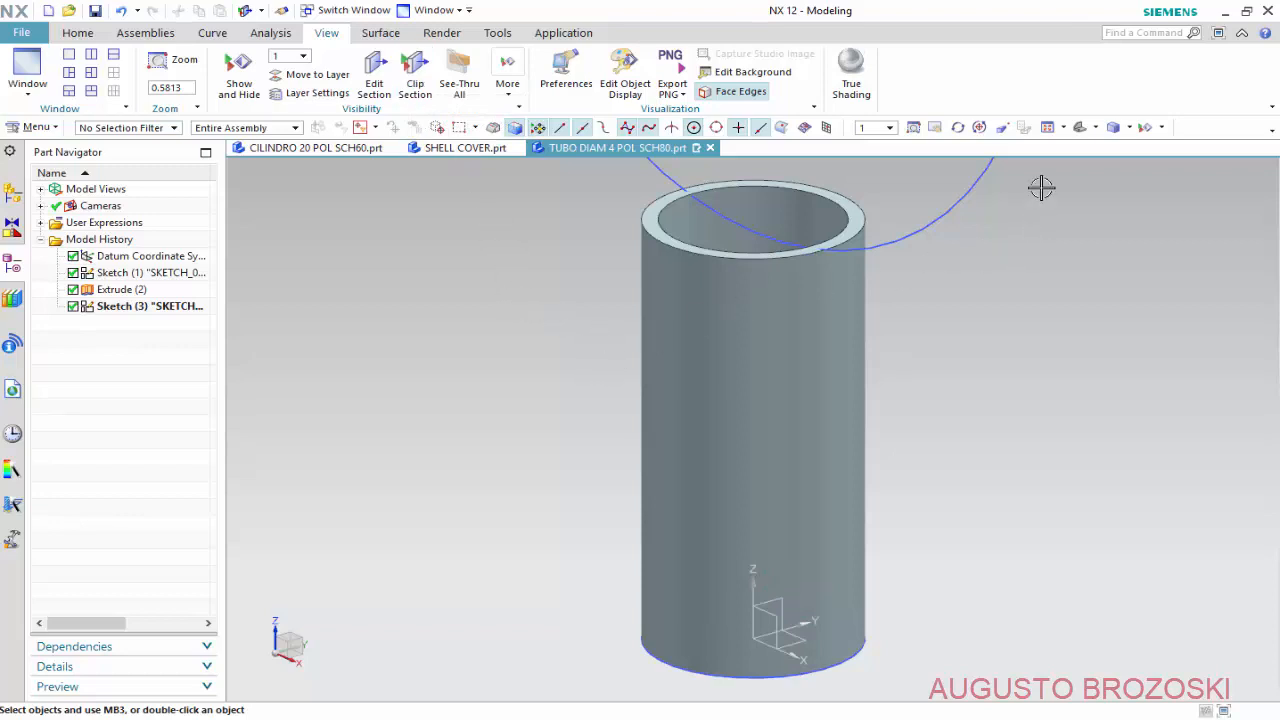
left_click(1047, 129)
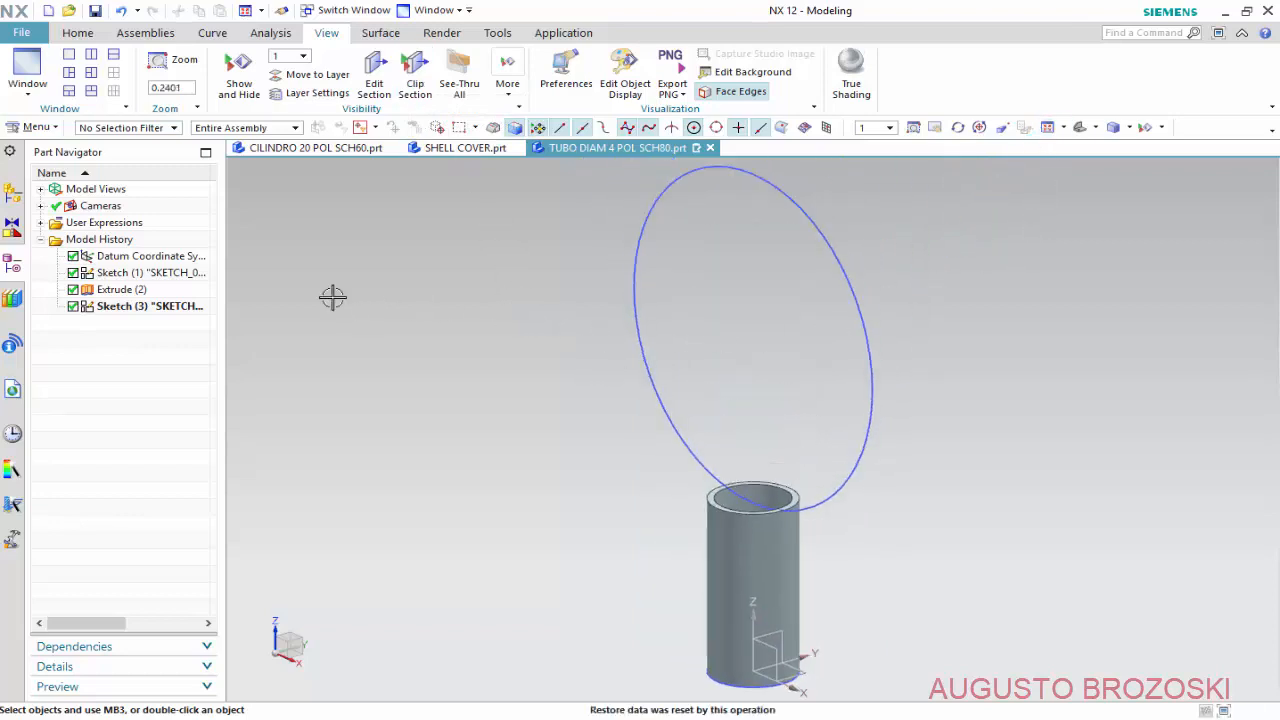
Set up an Extrude of the R233.4 circle with a symmetric distance of 140 mm.
left_click(80, 36)
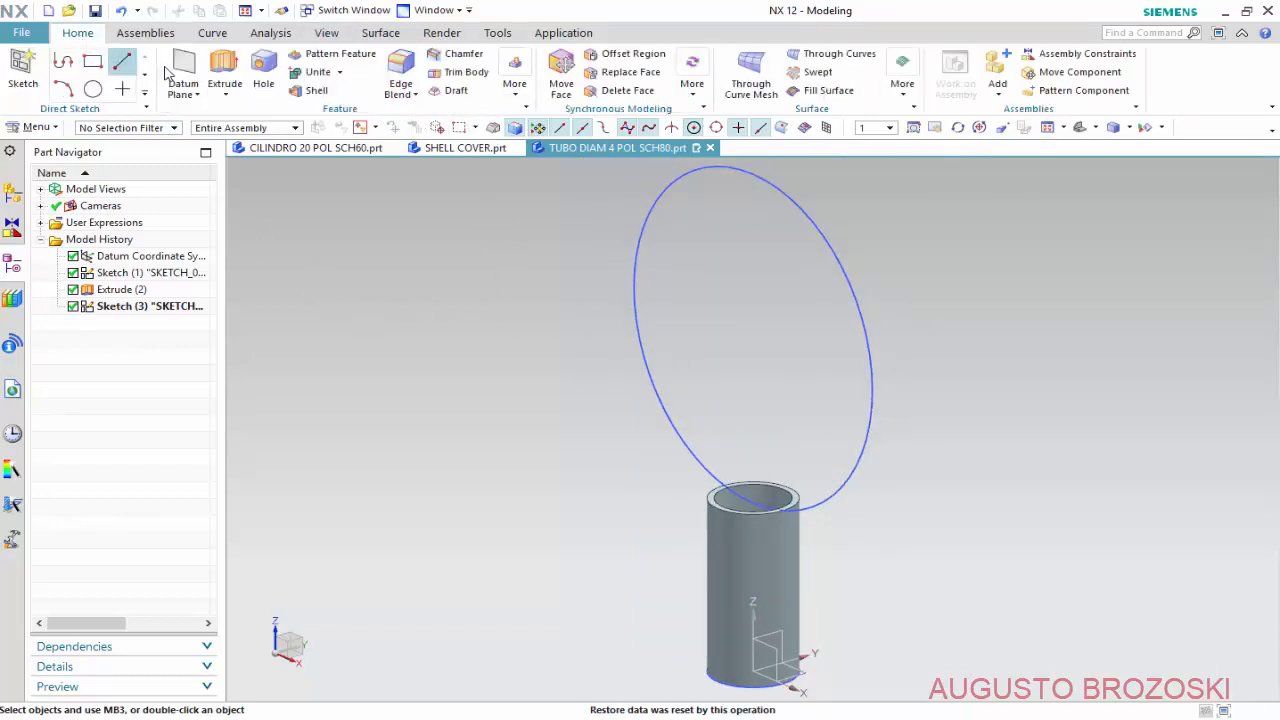
left_click(226, 68)
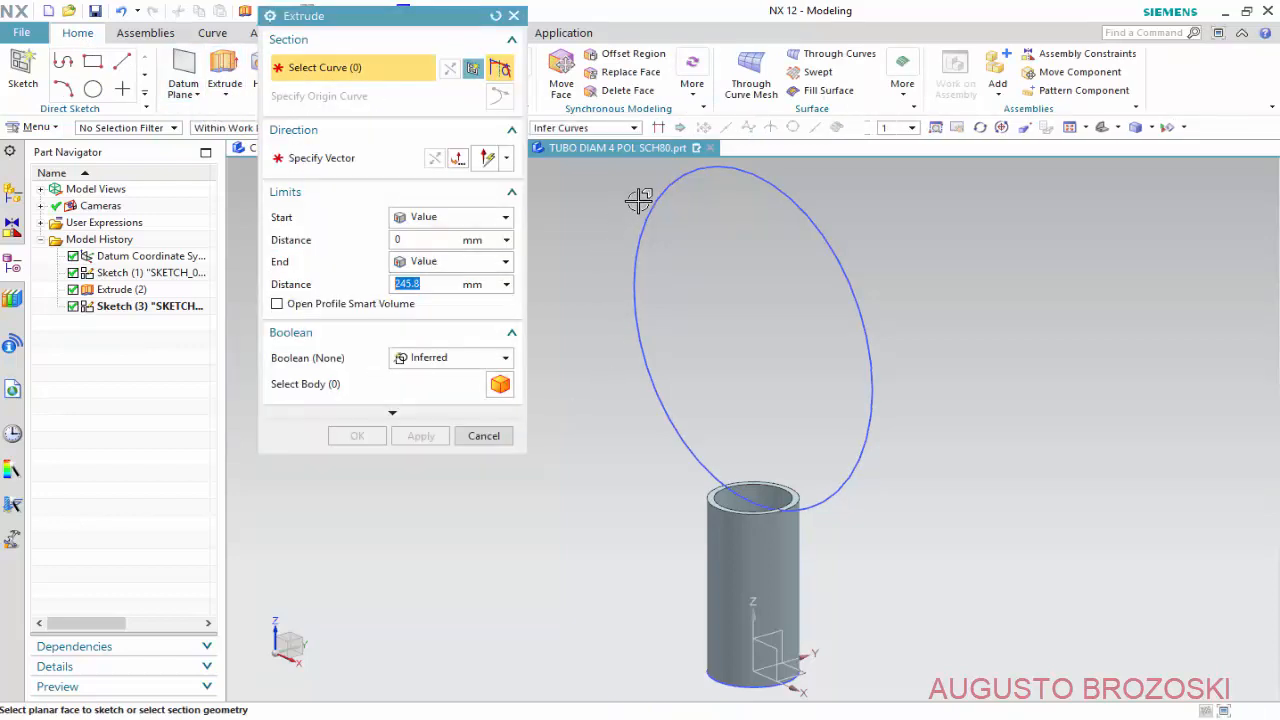
left_click(669, 199)
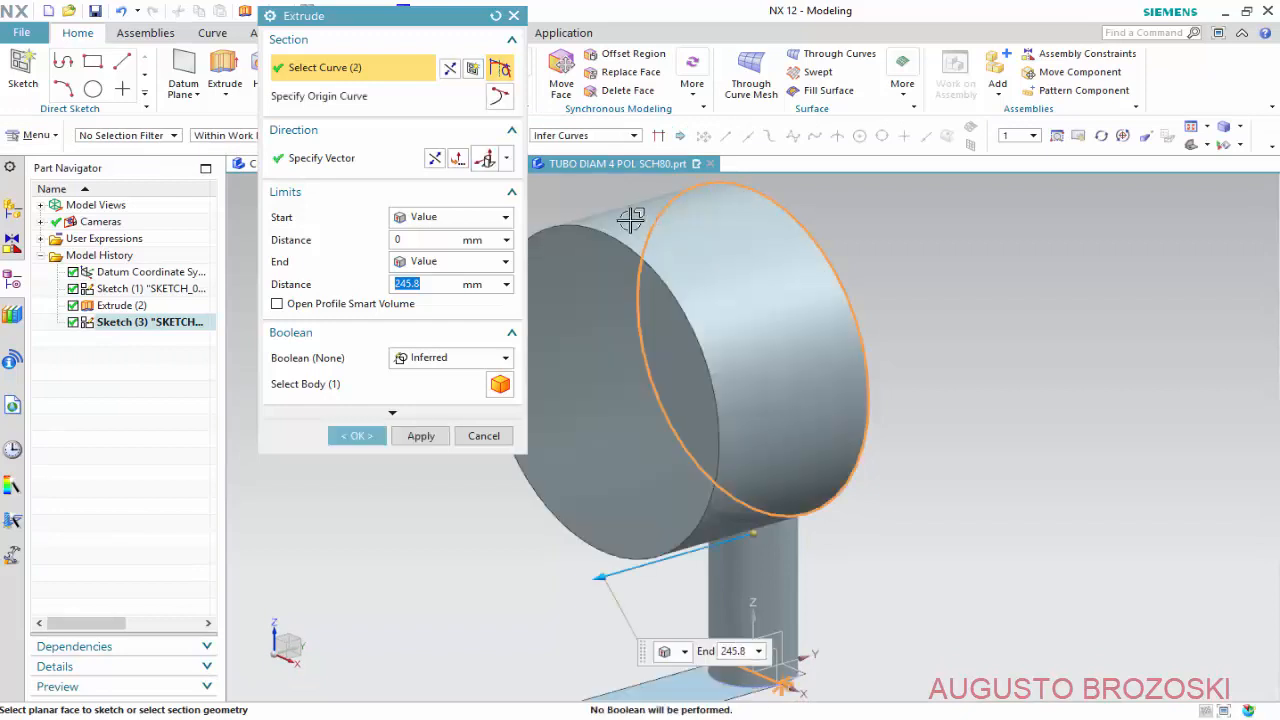
left_click(506, 263)
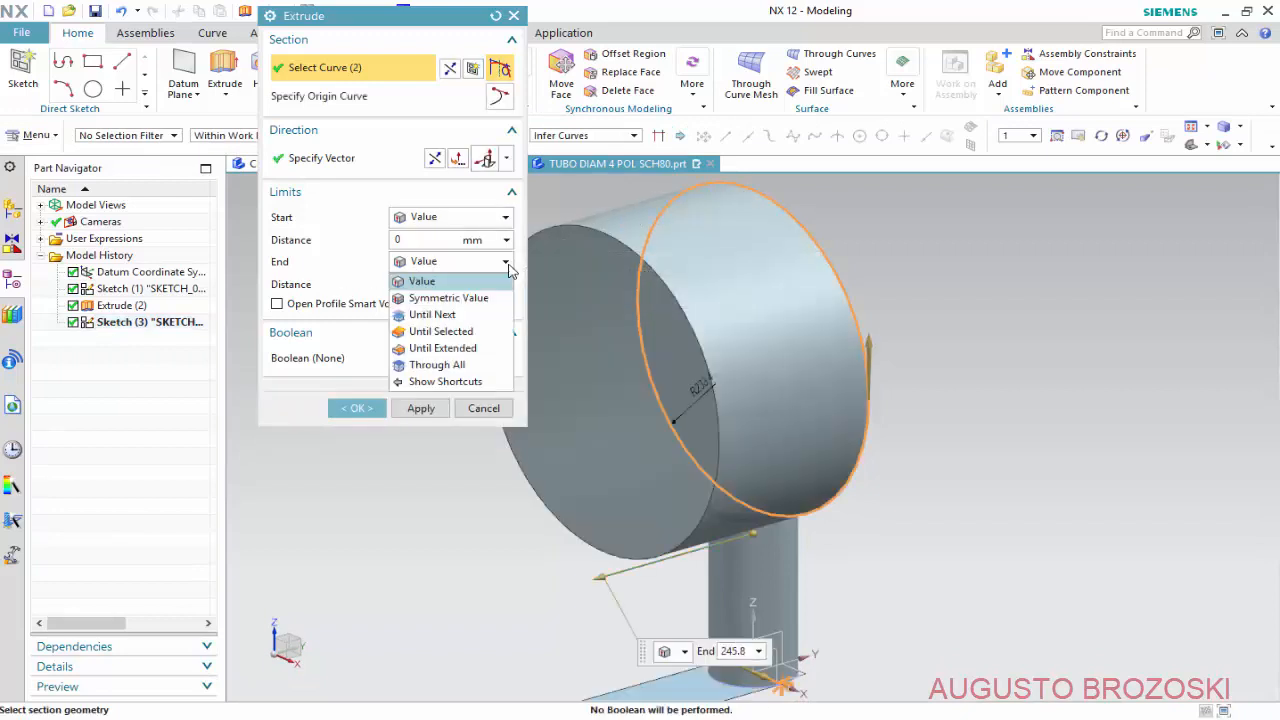
left_click(470, 298)
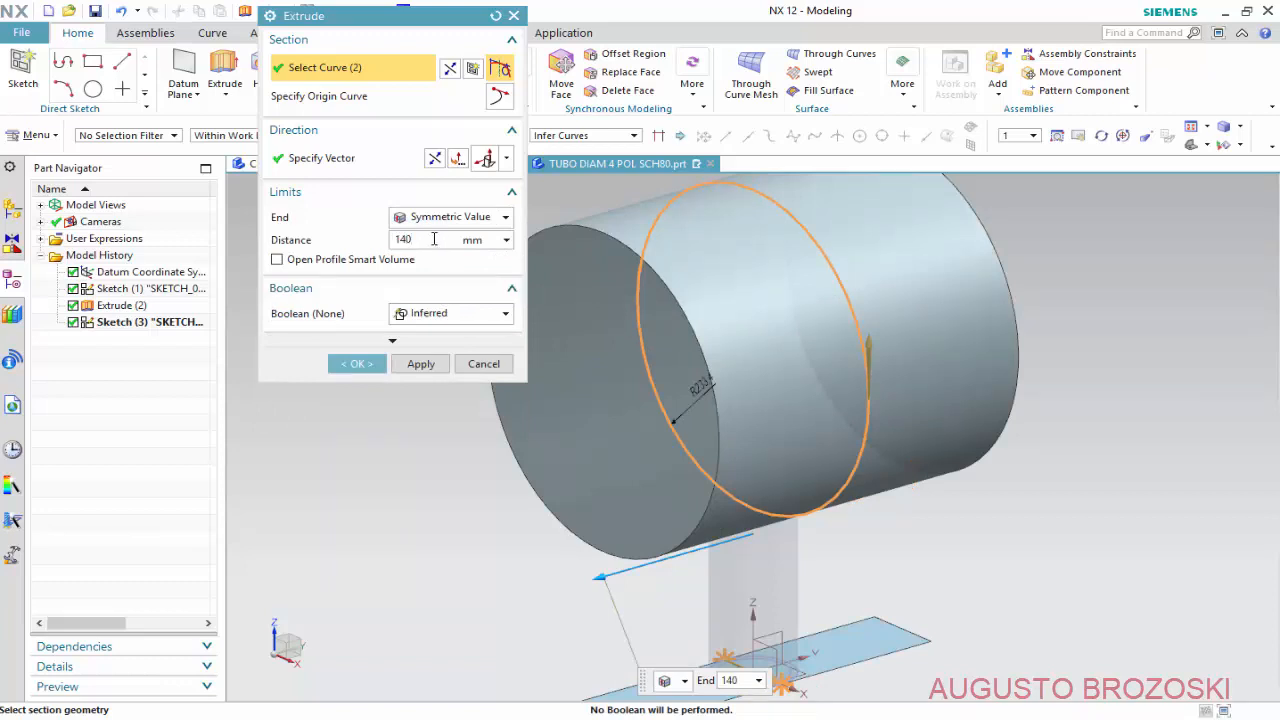
type("140")
key("Return")
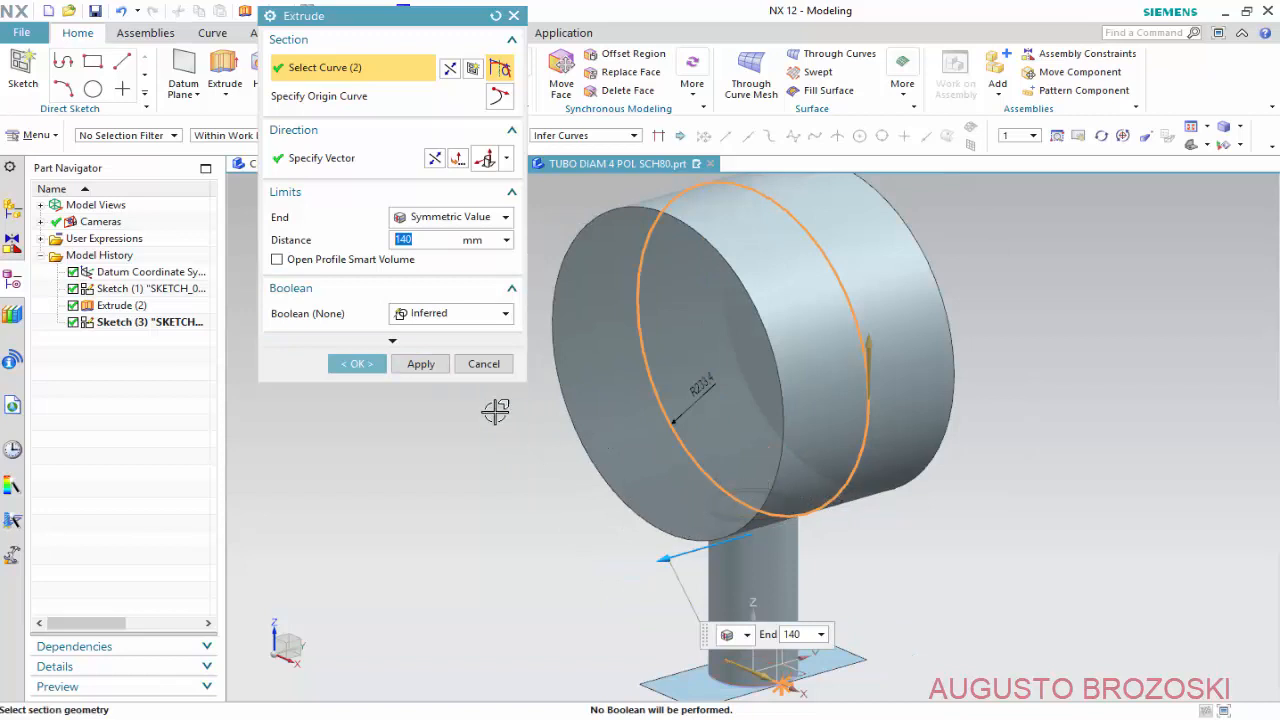
Enable Open Profile Smart Volume and complete the extrusion as a Subtract from the tube body.
left_click(505, 315)
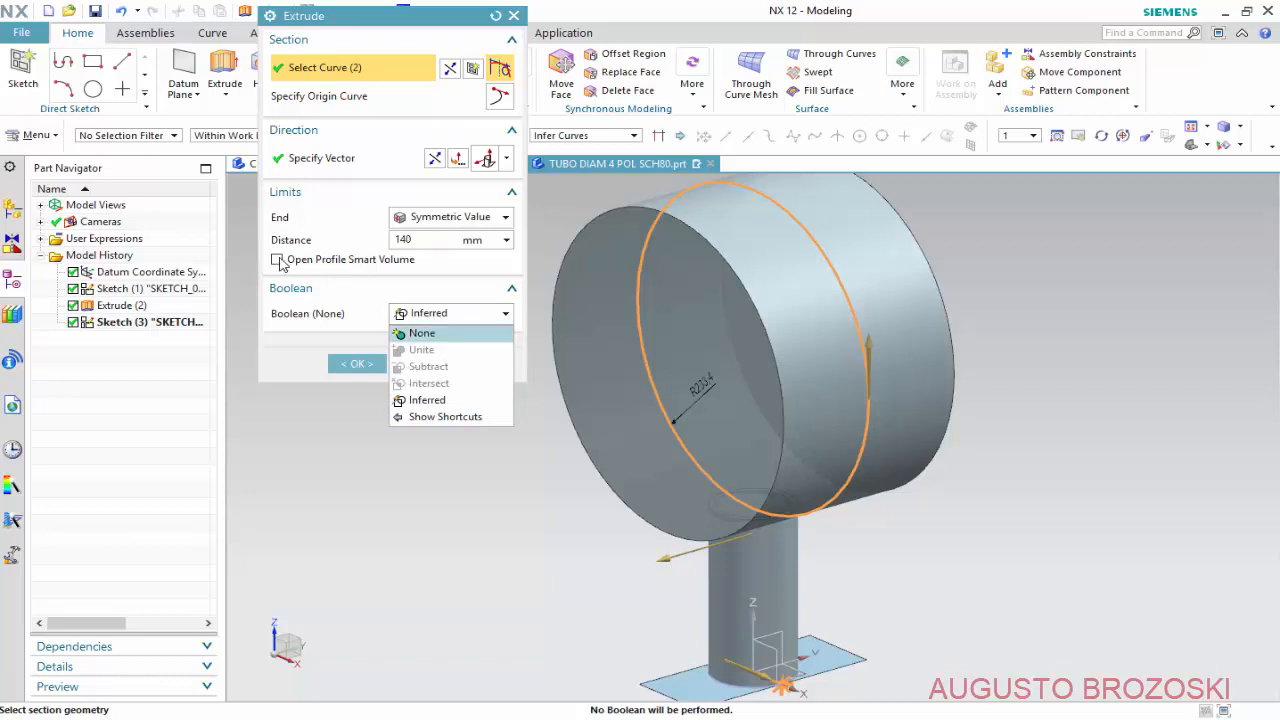
left_click(281, 262)
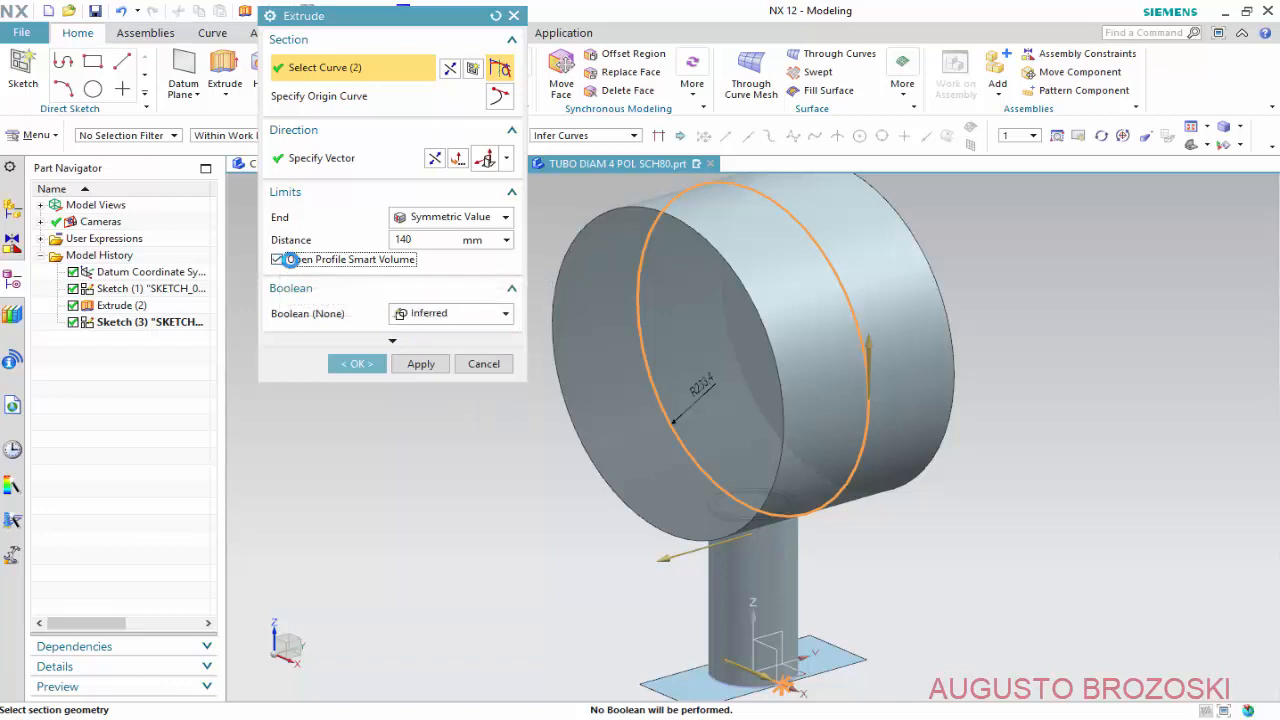
left_click(278, 260)
left_click(505, 316)
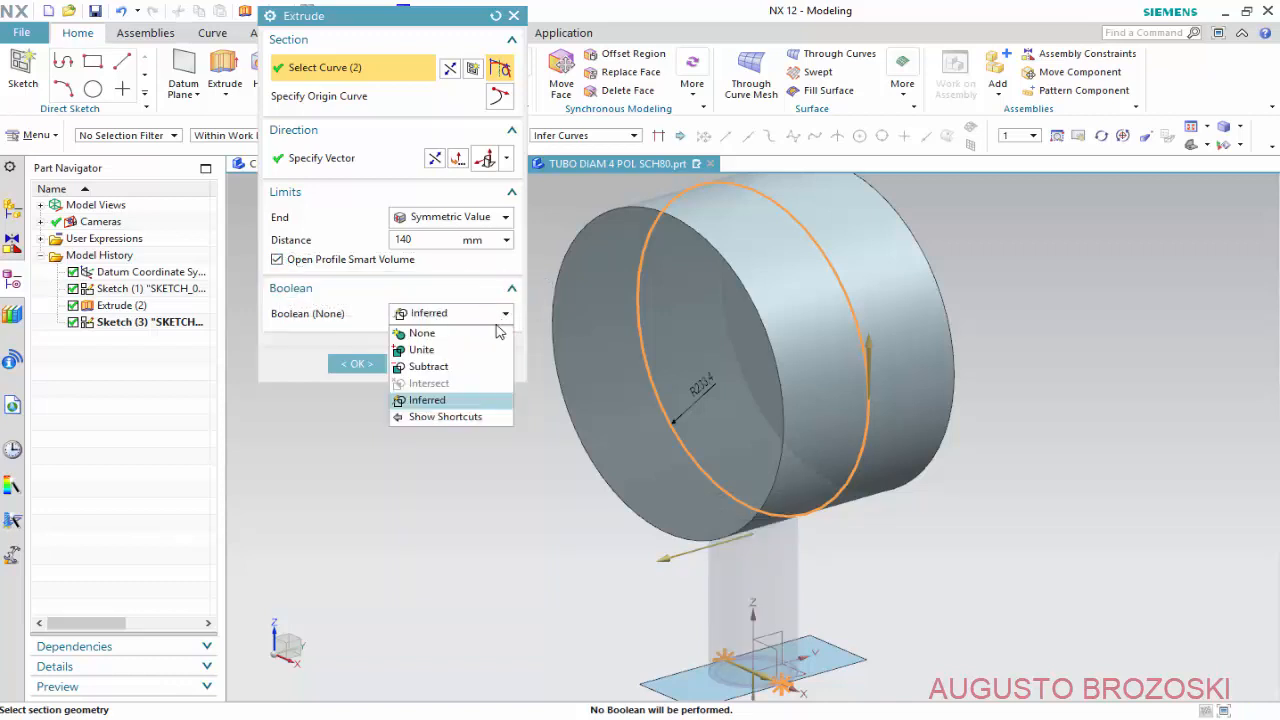
left_click(457, 369)
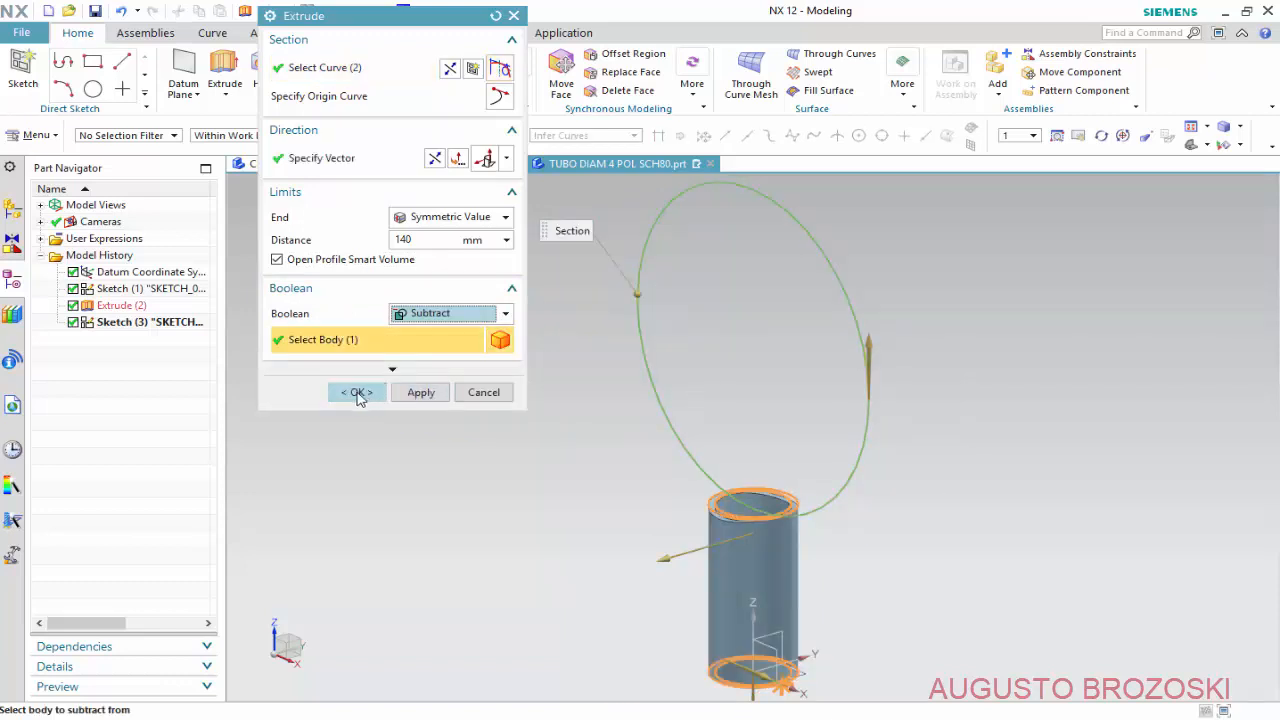
left_click(357, 392)
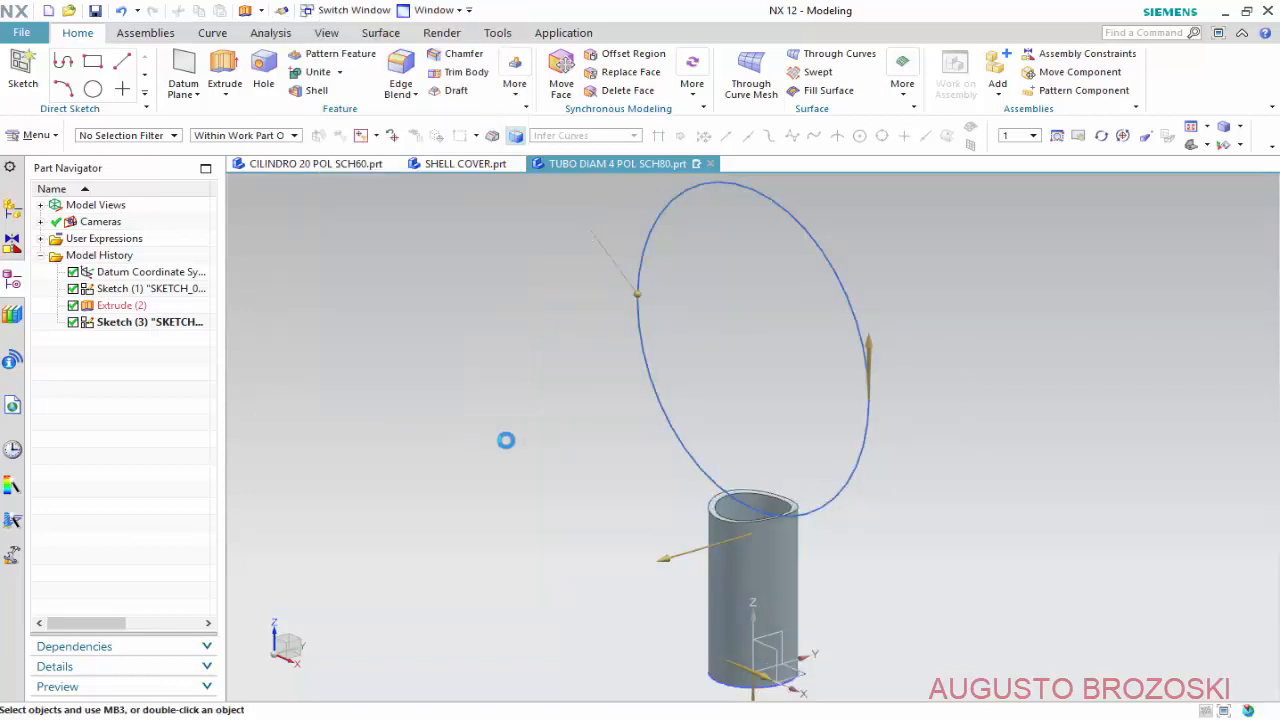
Examine the curved cut at the tube's upper end in the left and front views.
scroll(805, 517, "up", 5)
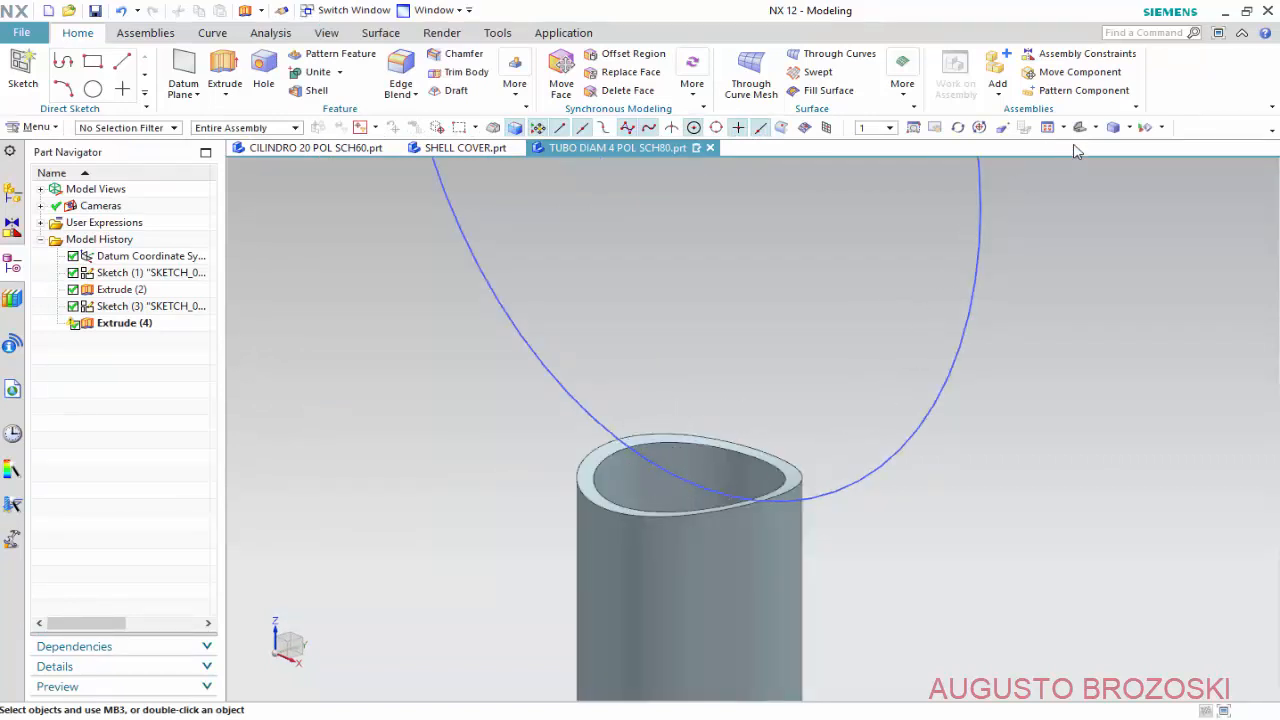
left_click(1096, 128)
left_click(1089, 167)
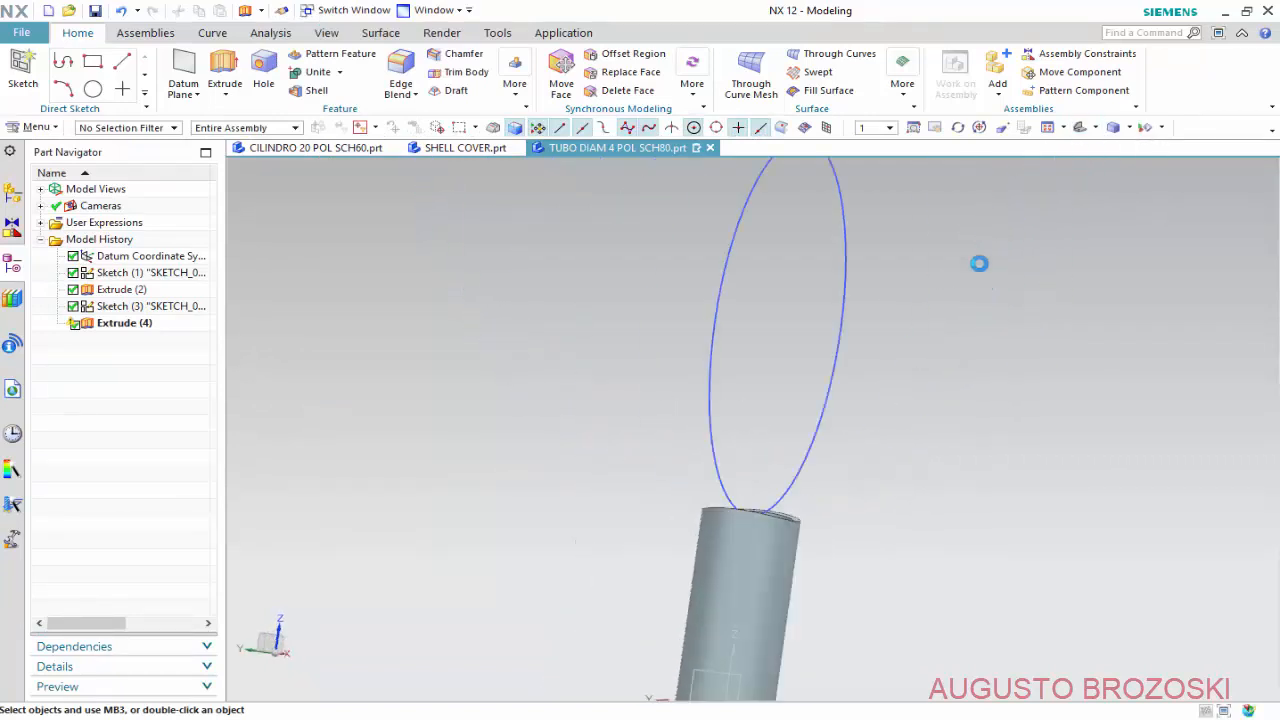
left_click(1095, 127)
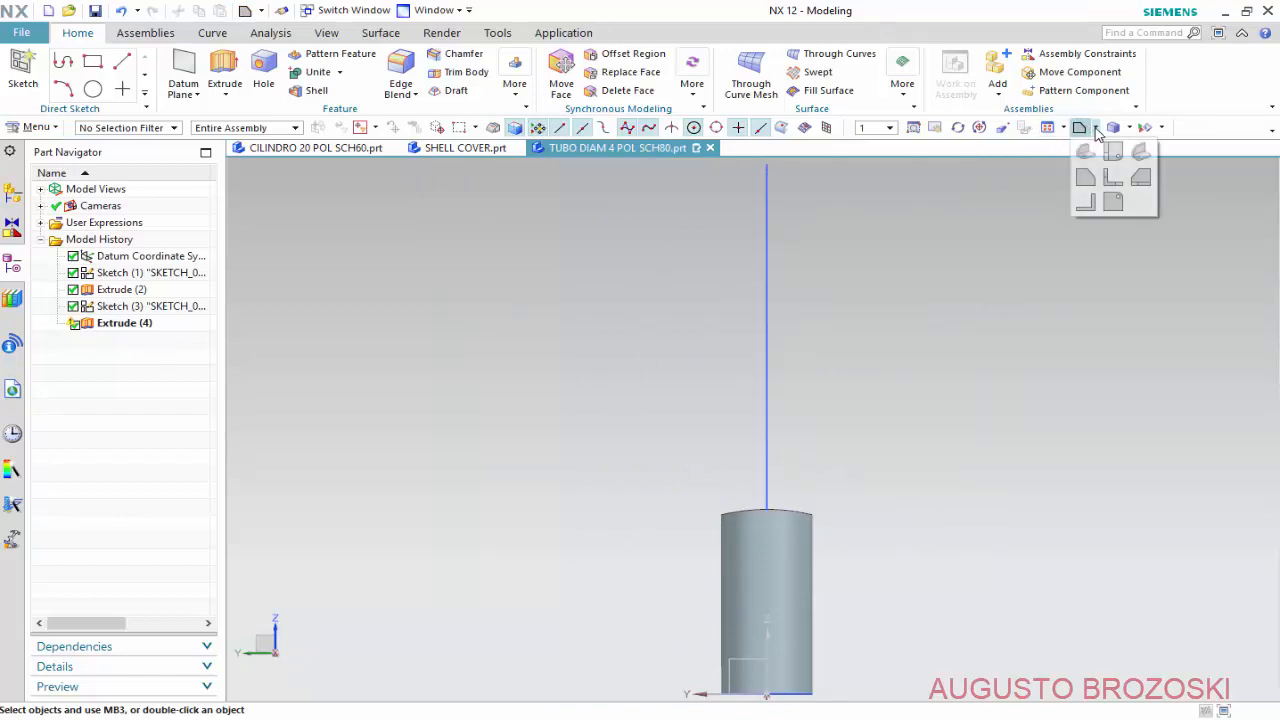
left_click(1089, 167)
scroll(774, 526, "up", 6)
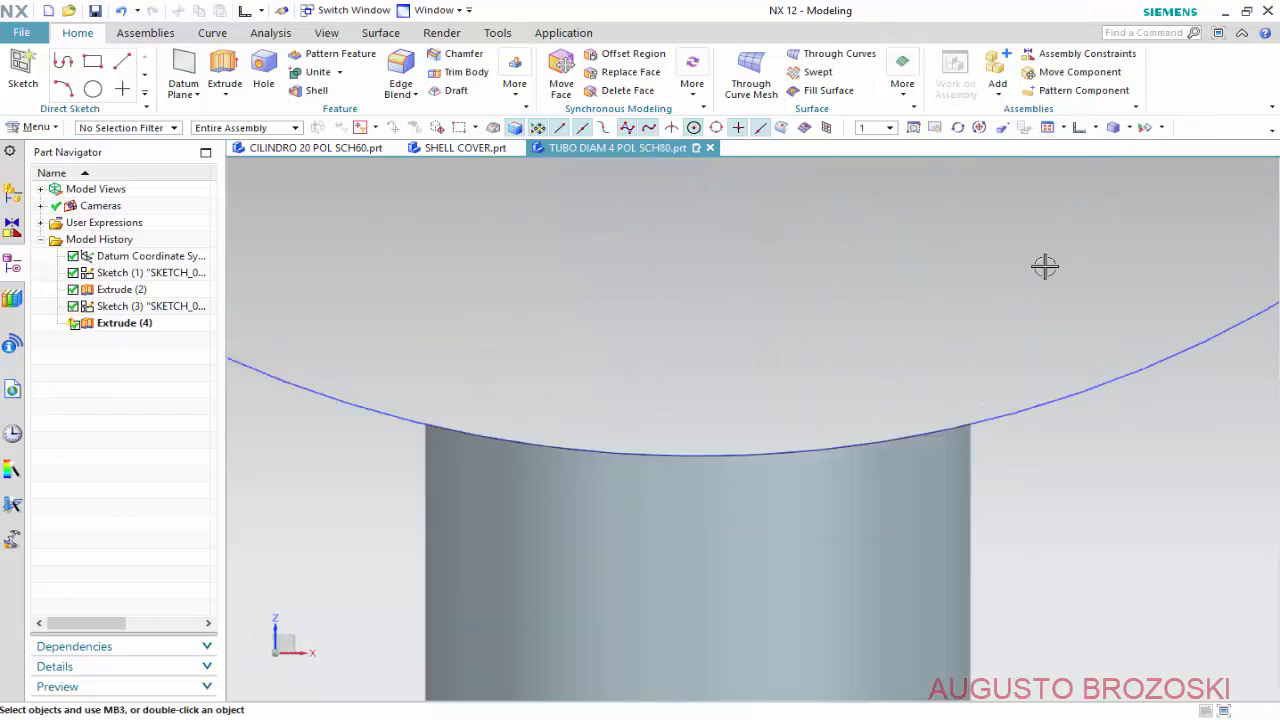
Hide all sketches in the tube part and save it in the trimetric view.
left_click(1161, 127)
left_click(1125, 146)
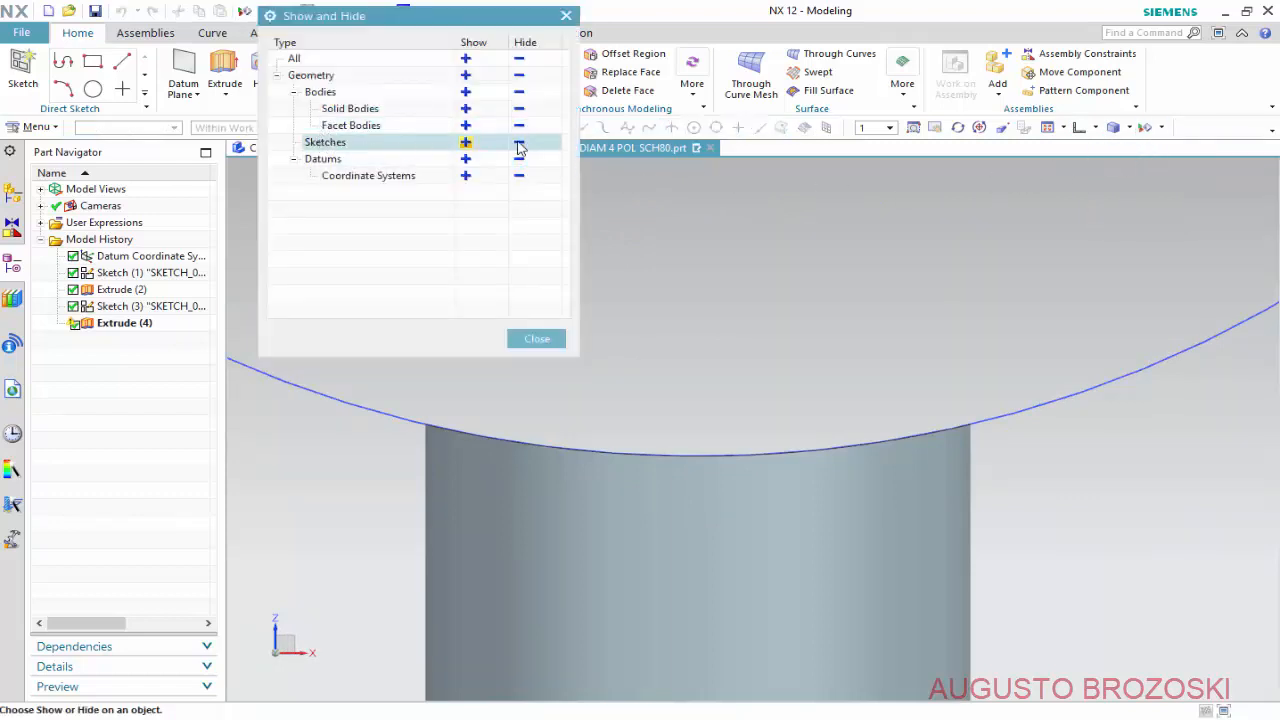
left_click(519, 142)
left_click(535, 338)
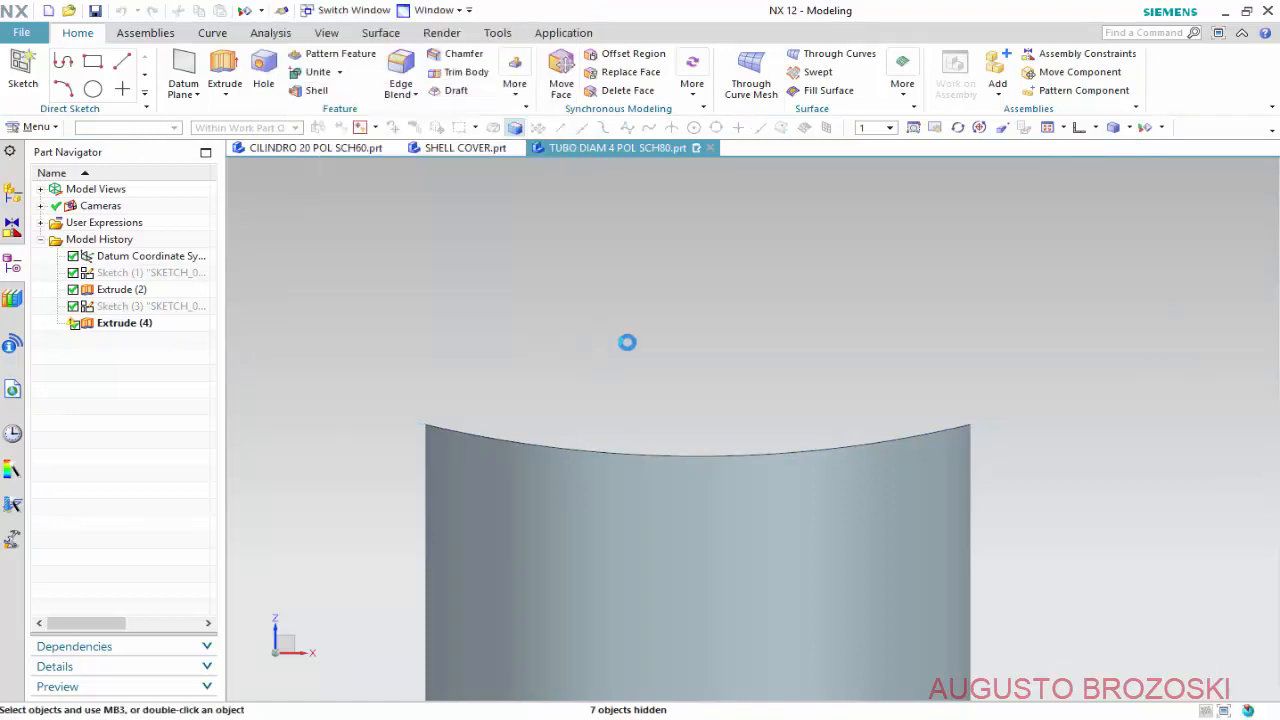
left_click(1095, 127)
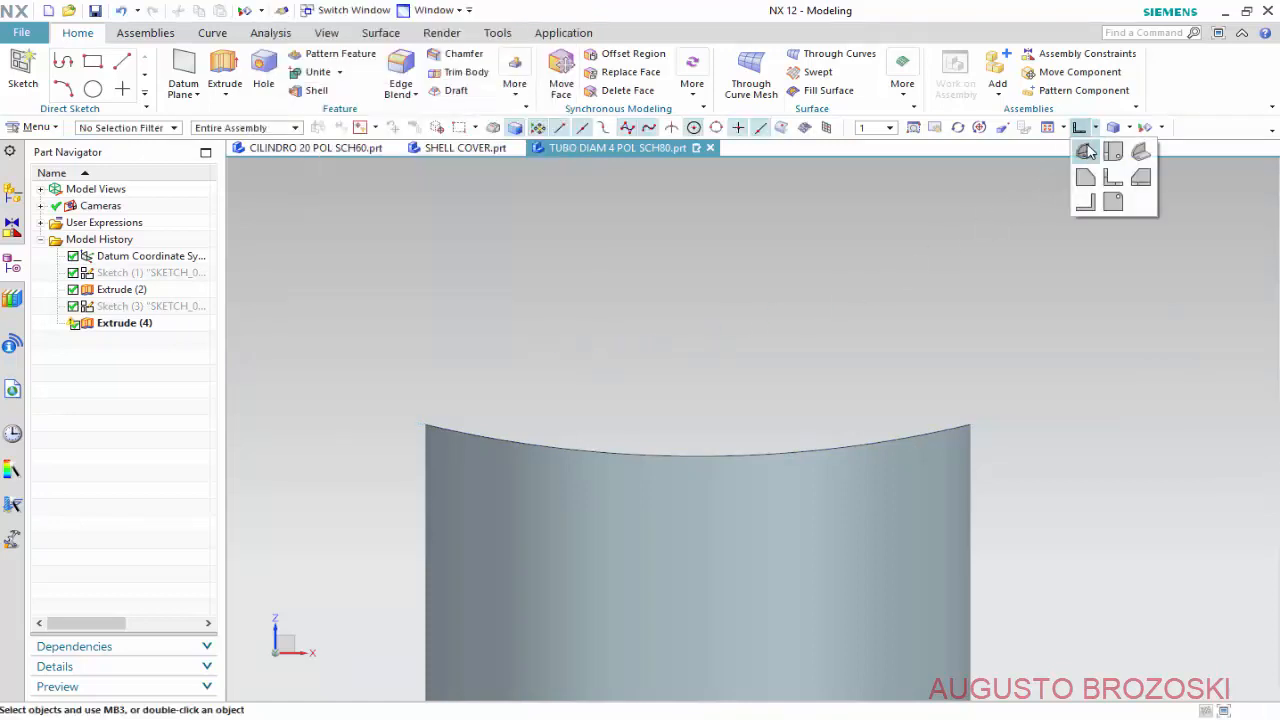
left_click(1083, 152)
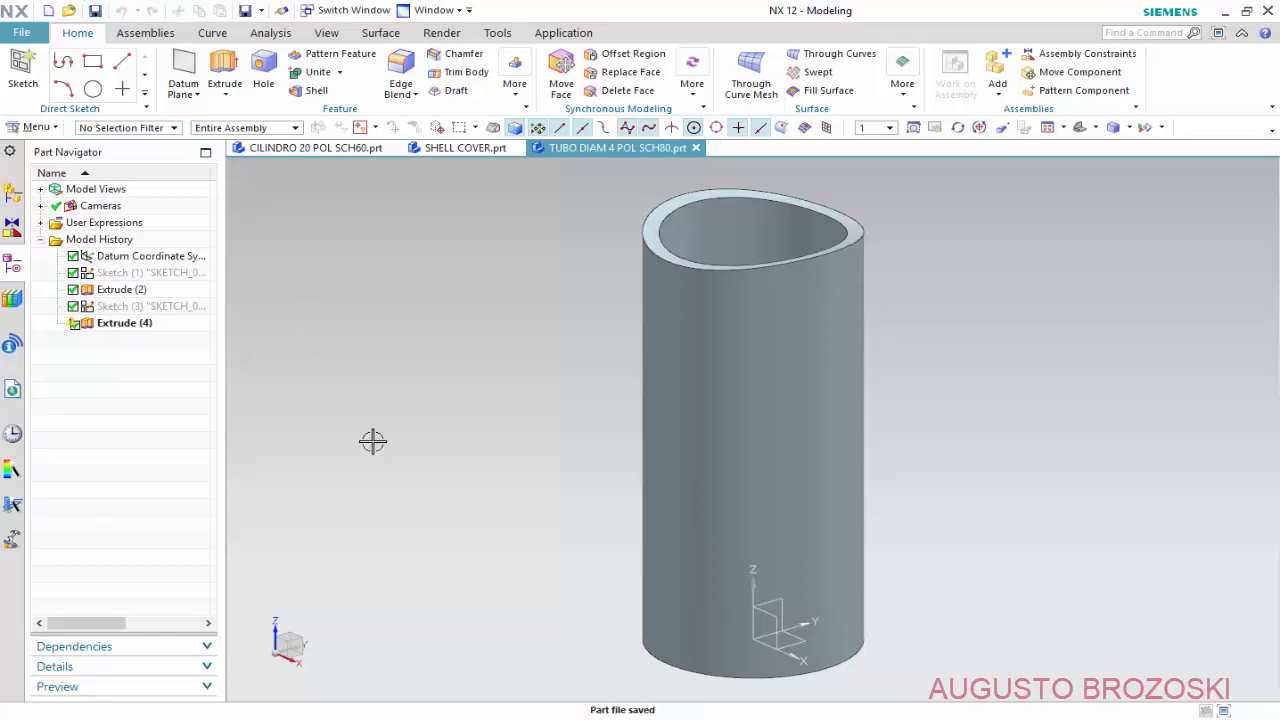
Check item 11's side hole in the PDF drawing and create a sketch on the YZ plane of the tube part.
left_click(520, 718)
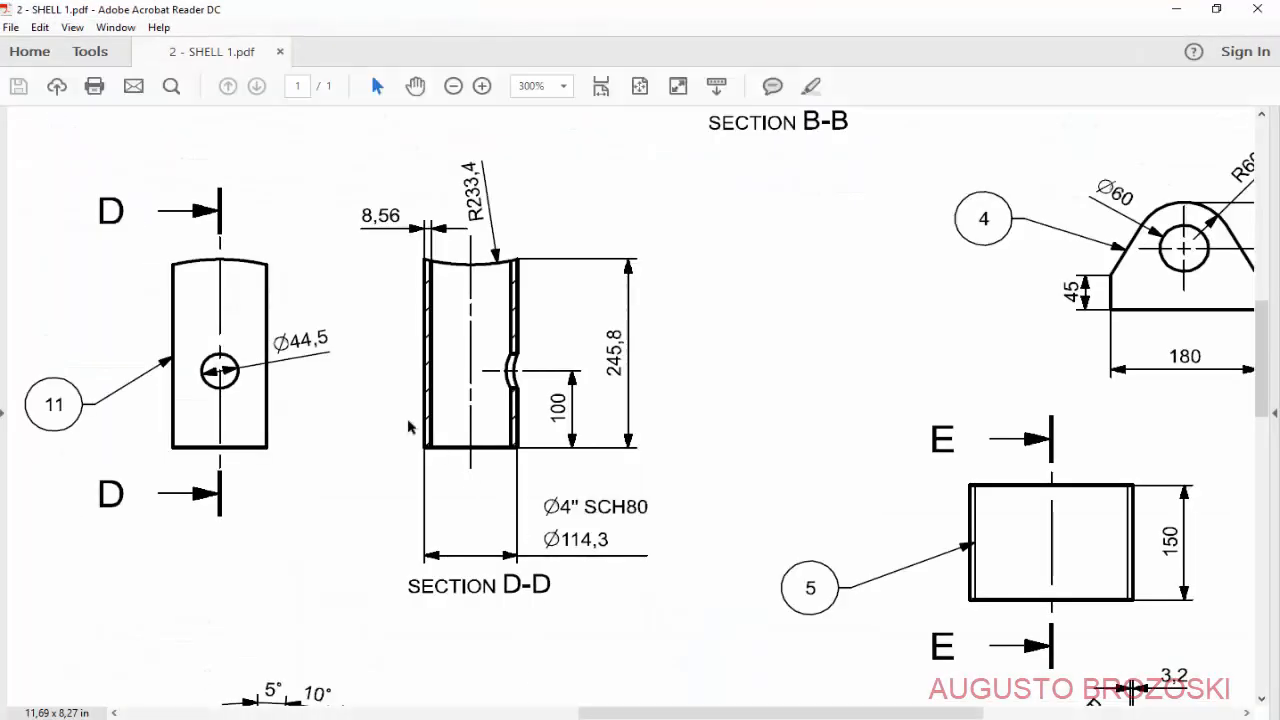
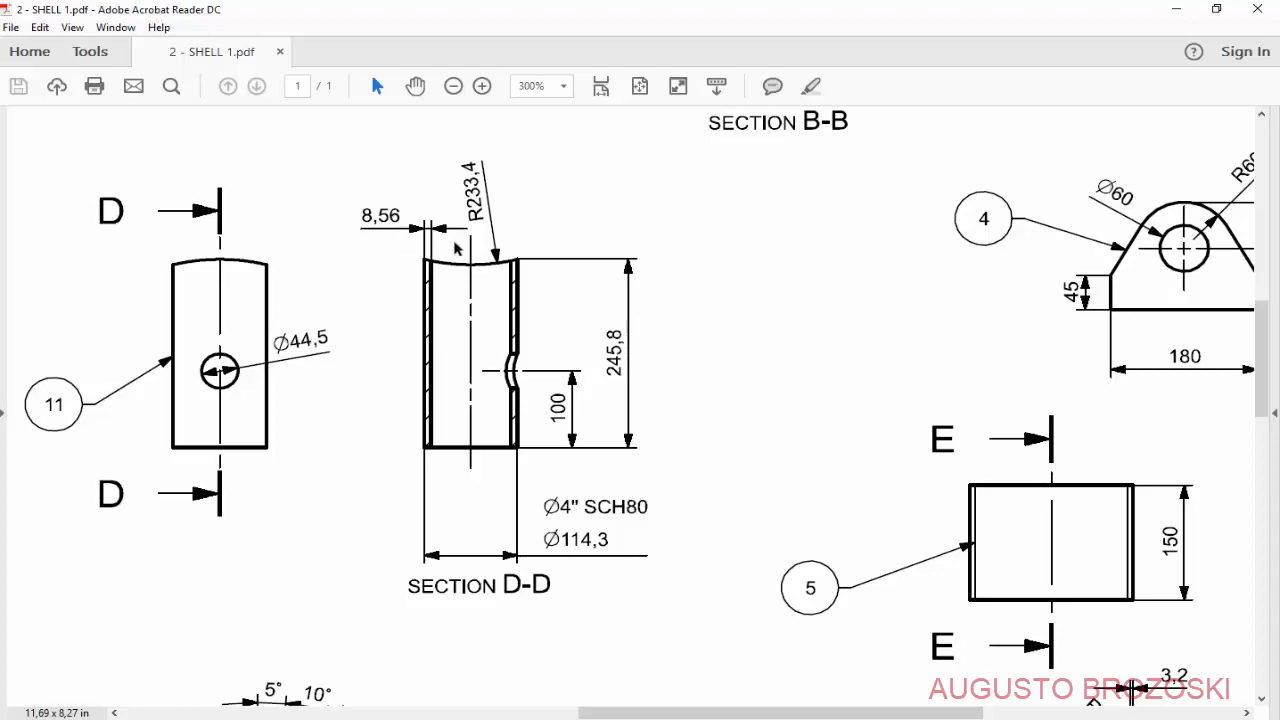
left_click(1176, 9)
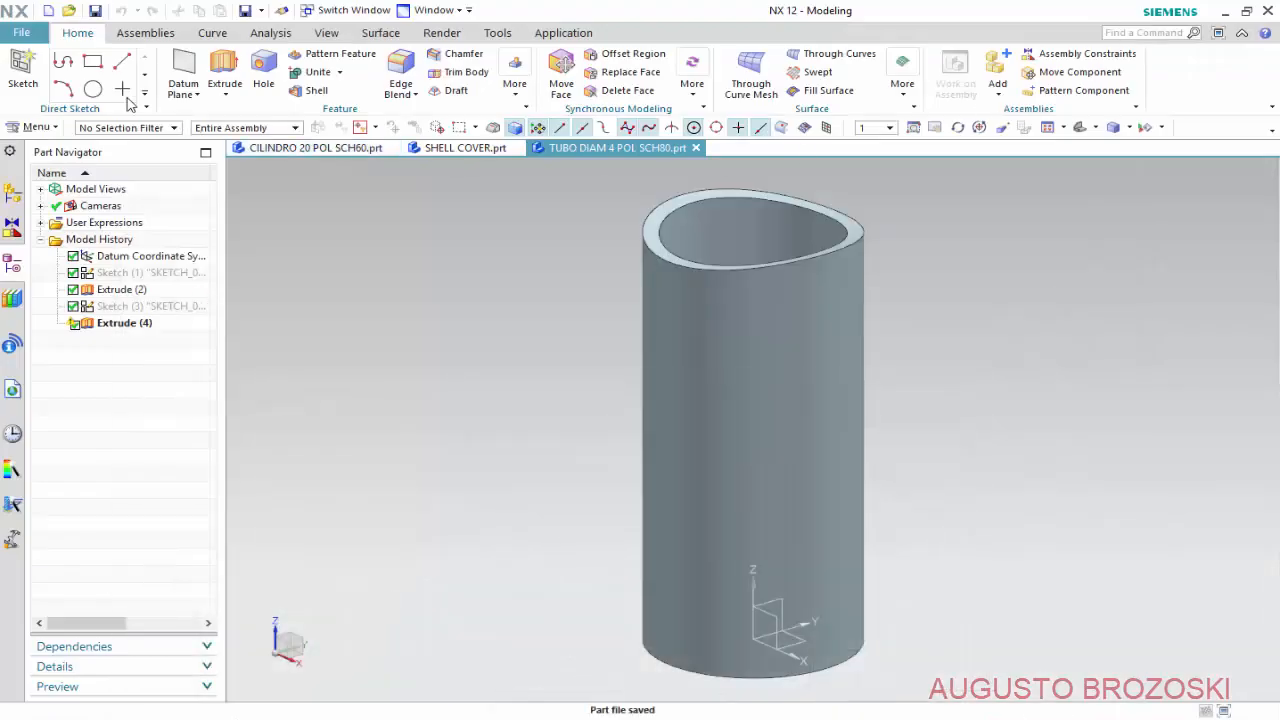
left_click(24, 83)
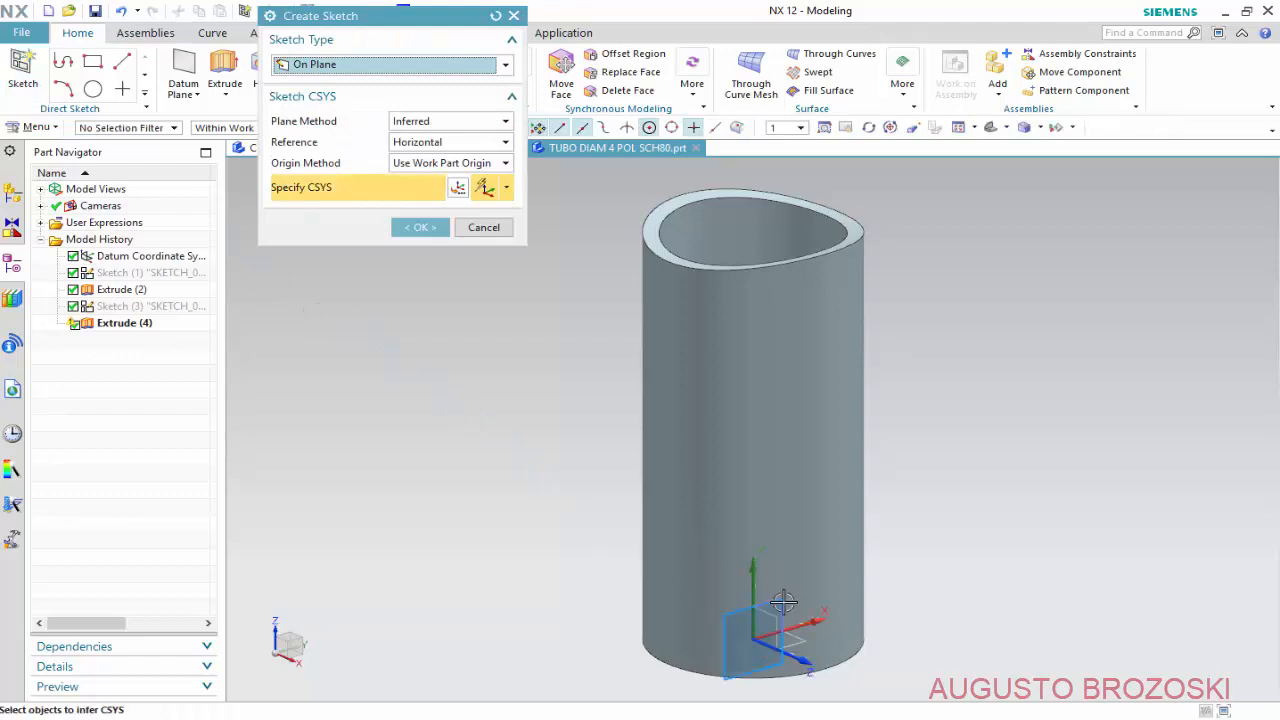
left_click(780, 603)
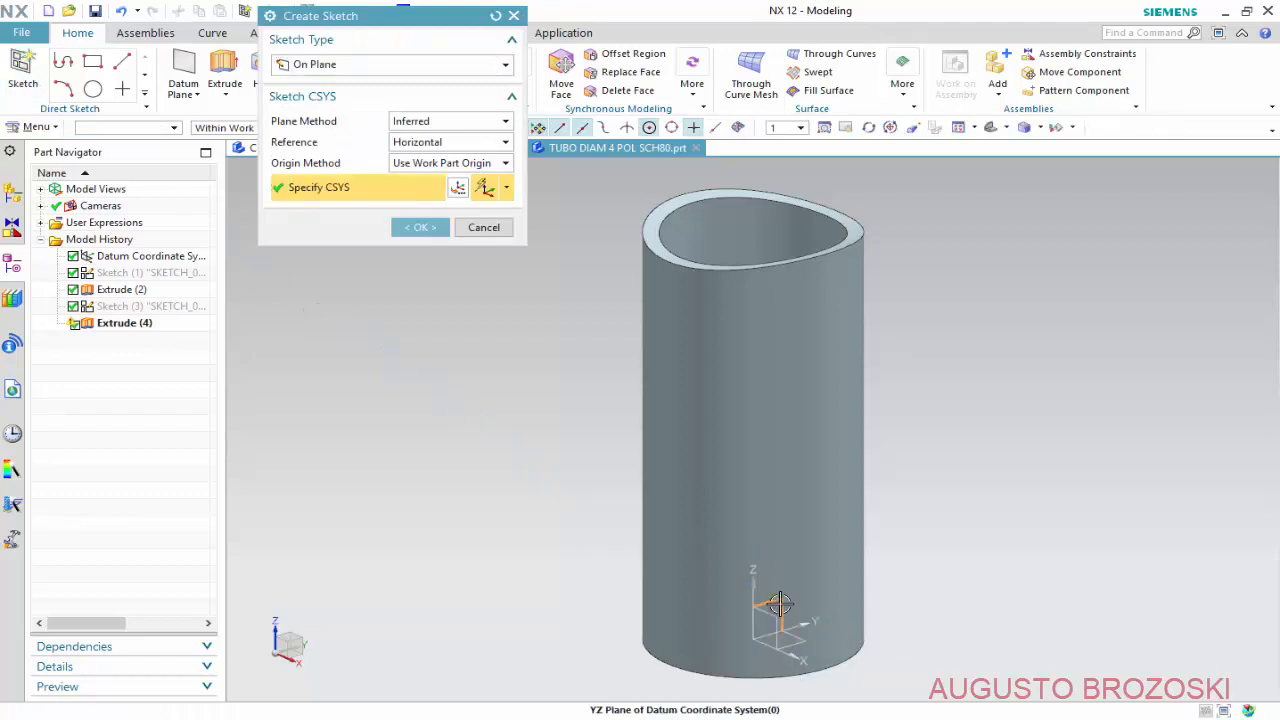
left_click(424, 228)
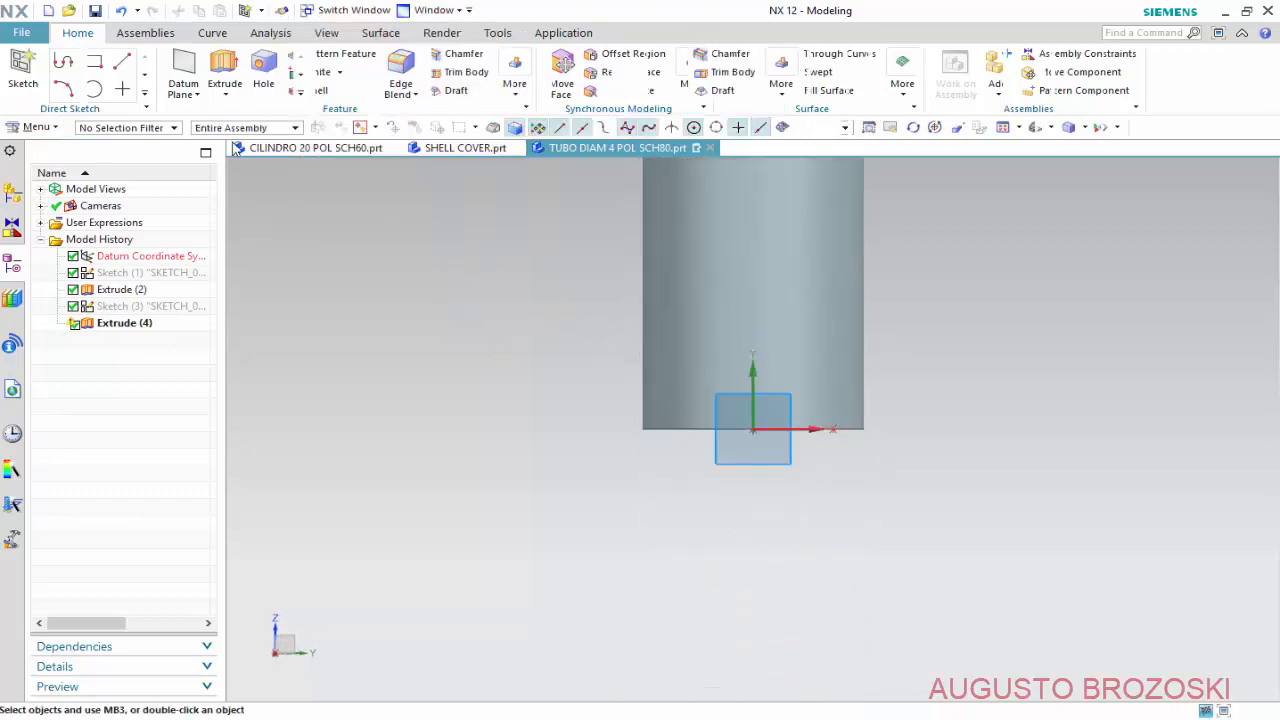
Sketch a circle of about 29 mm diameter on the tube, centred about 103 mm above the sketch origin.
left_click(222, 64)
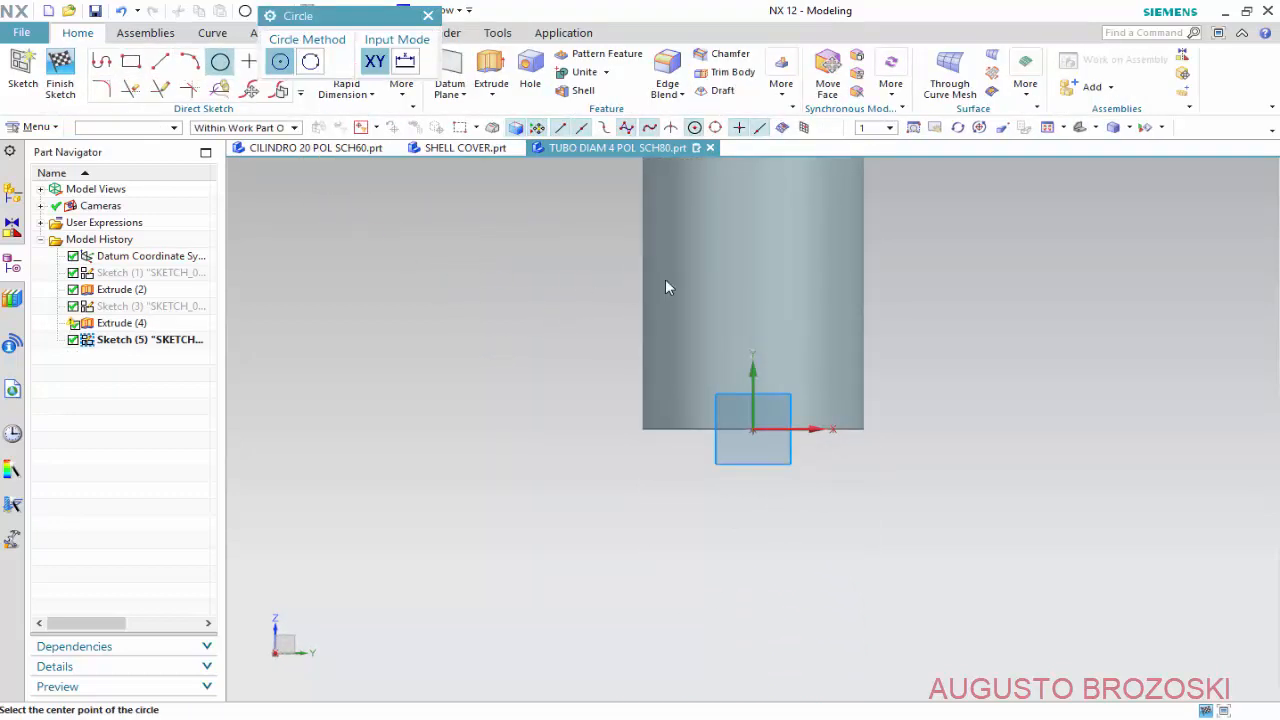
left_click(754, 241)
key("Return")
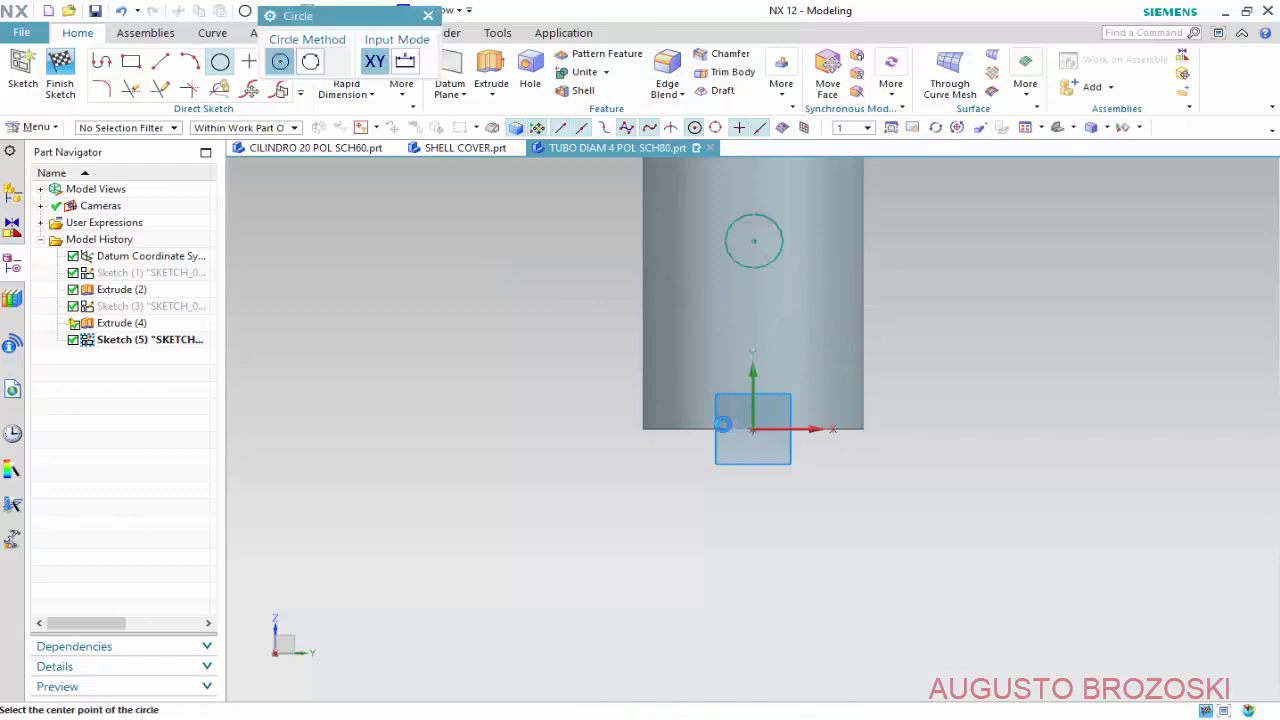
scroll(910, 212, "up", 2)
scroll(910, 212, "up", 1)
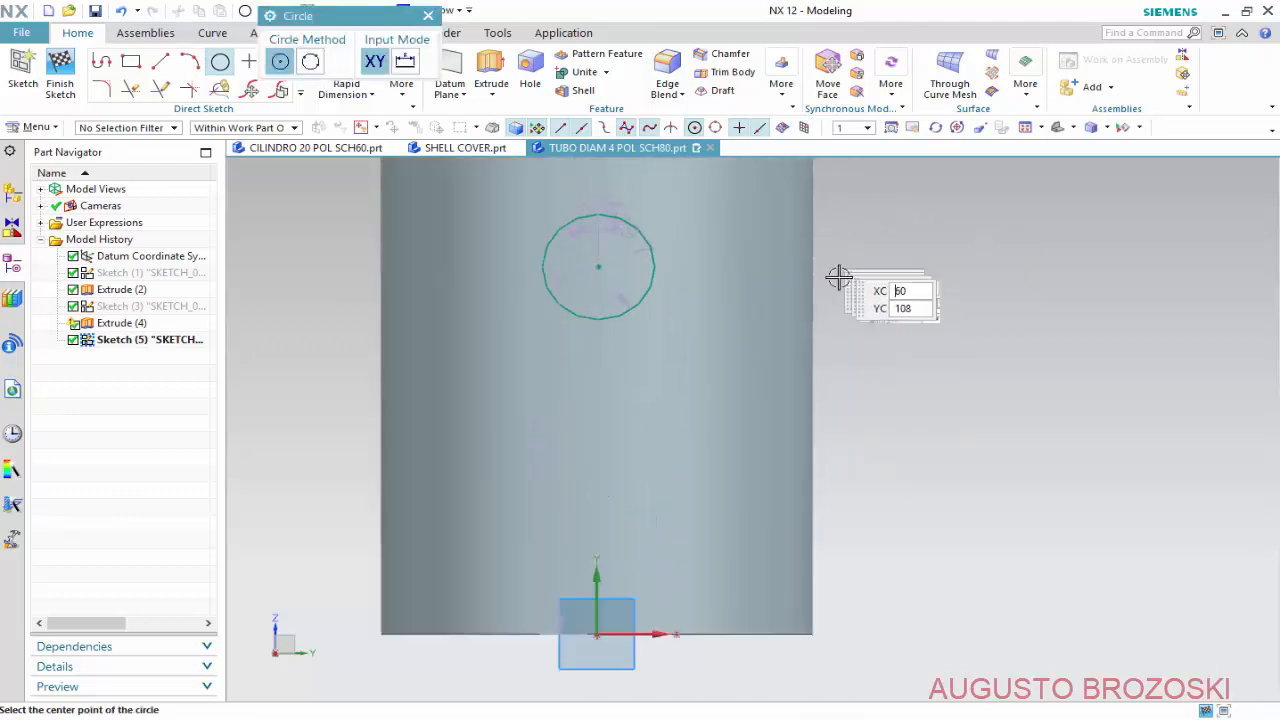
key("Escape")
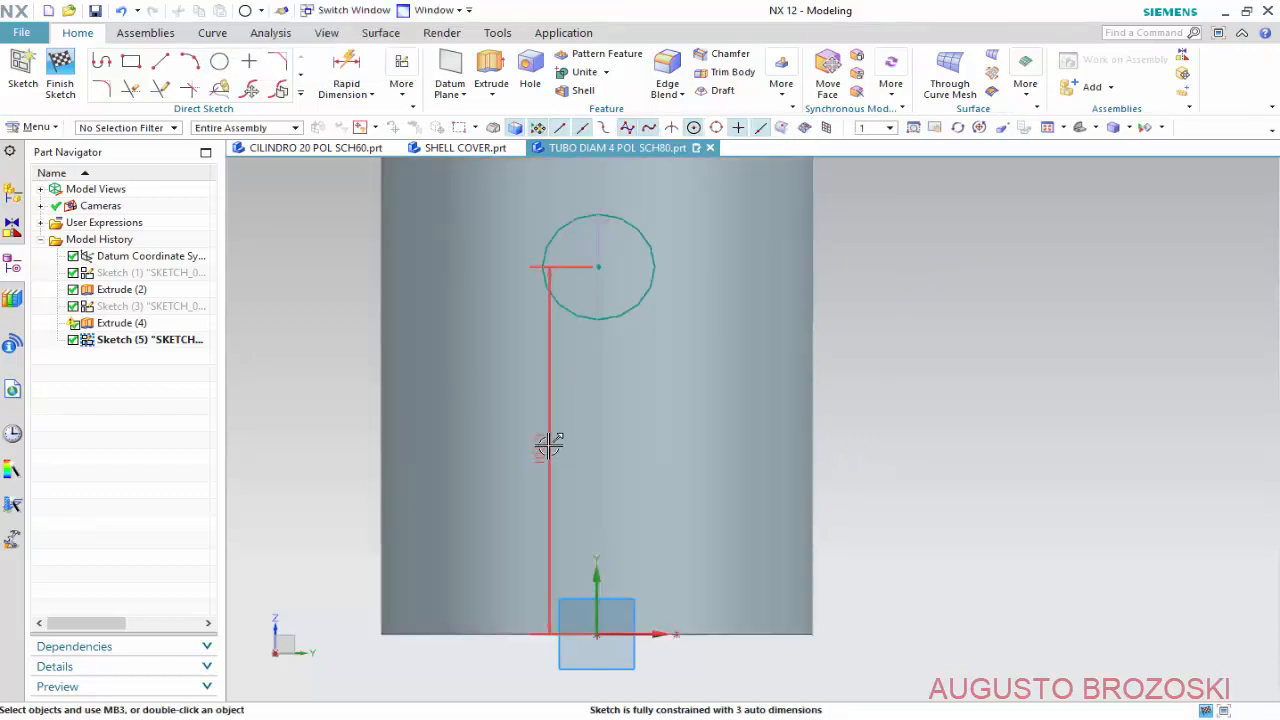
Set the height of the circle's centre above the tube's base to 100 mm.
double_click(329, 450)
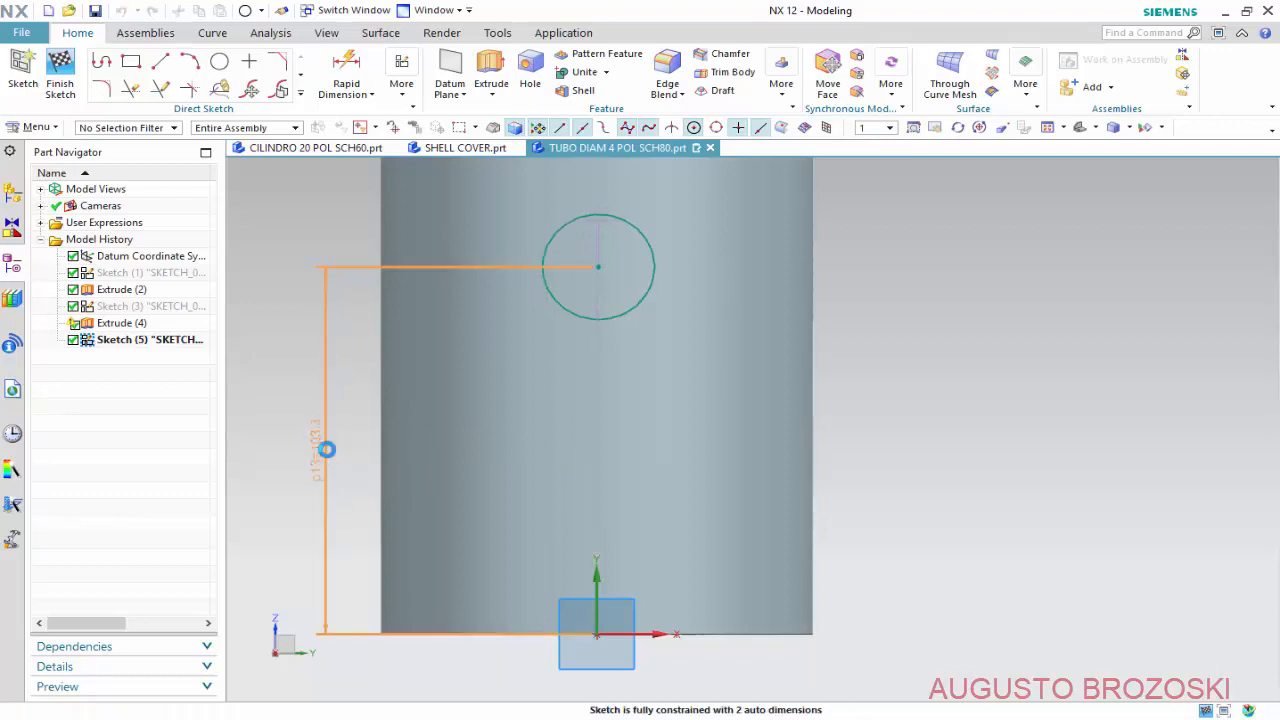
type("1")
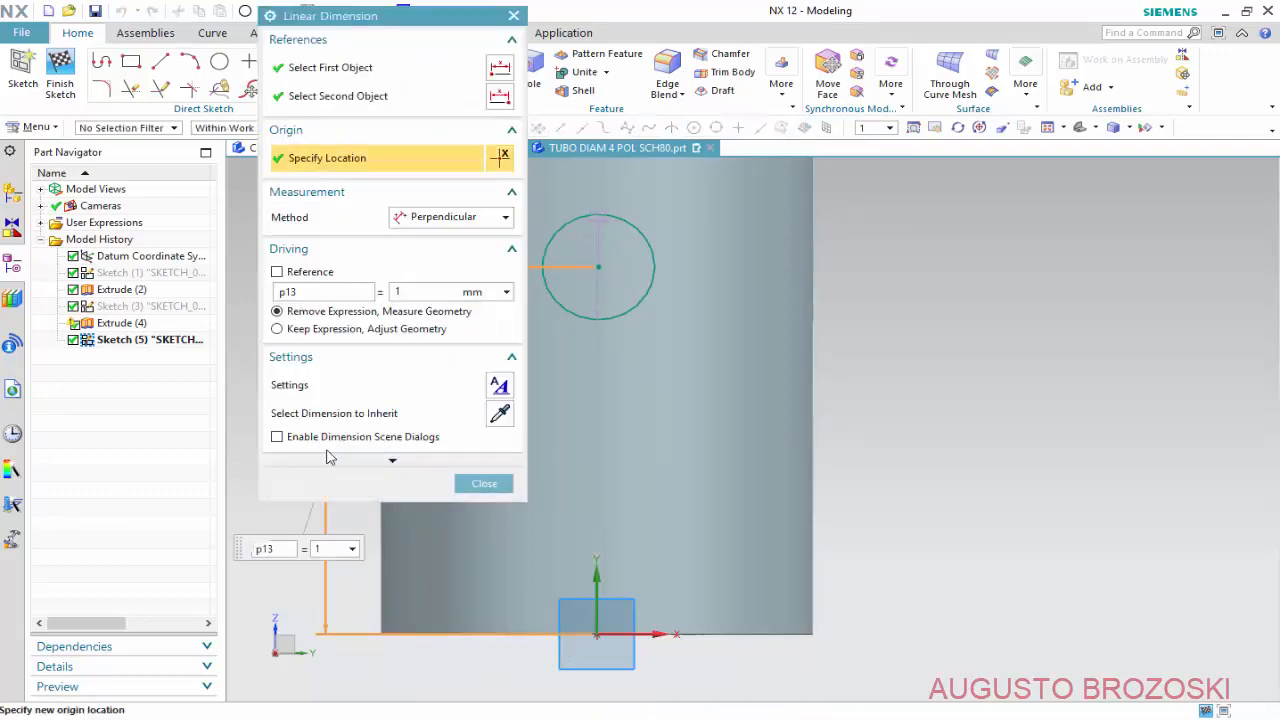
type("00")
key("Return")
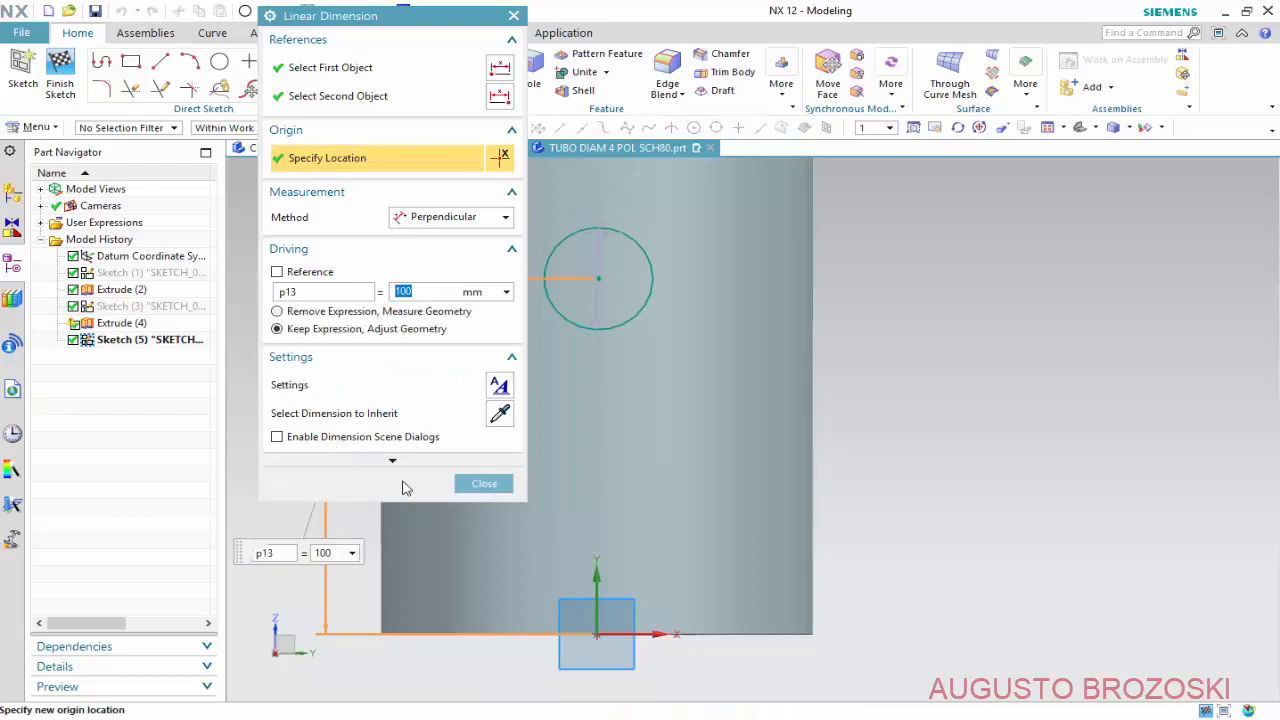
left_click(484, 484)
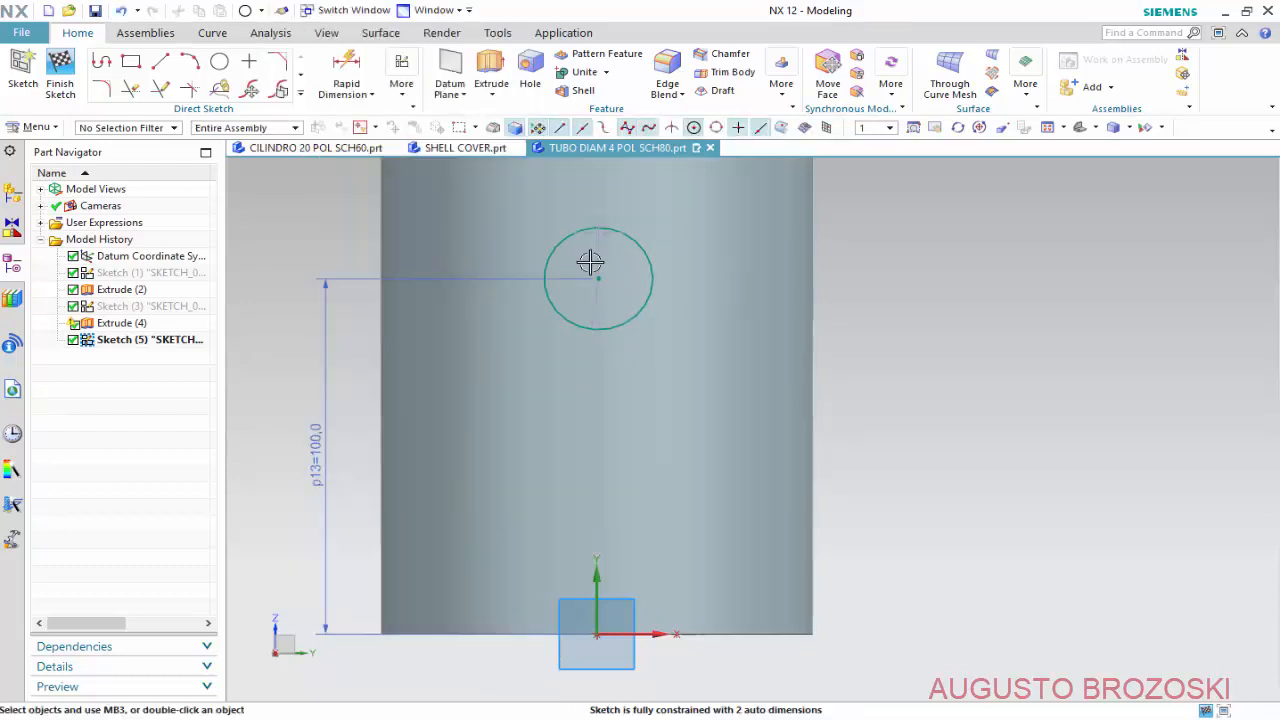
Move the circle's diameter dimension clear of the circle and set the diameter to 44.5 mm.
left_click_drag(612, 263, 717, 235)
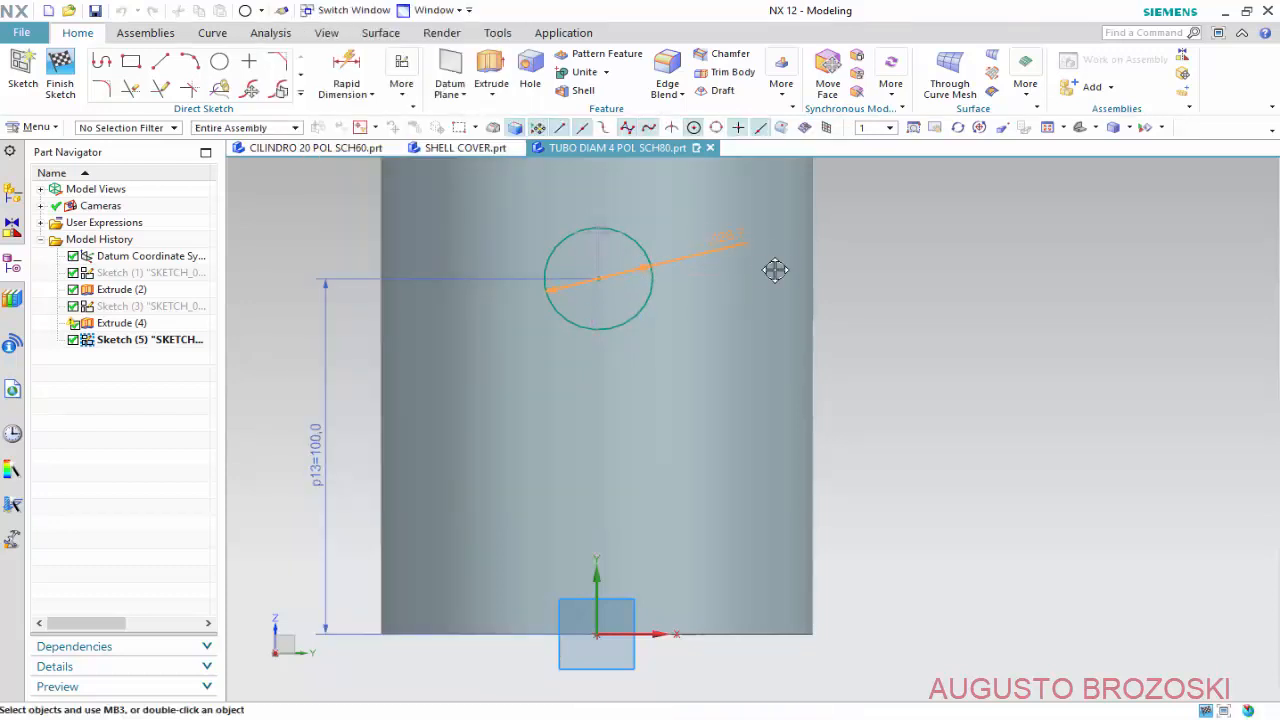
double_click(737, 233)
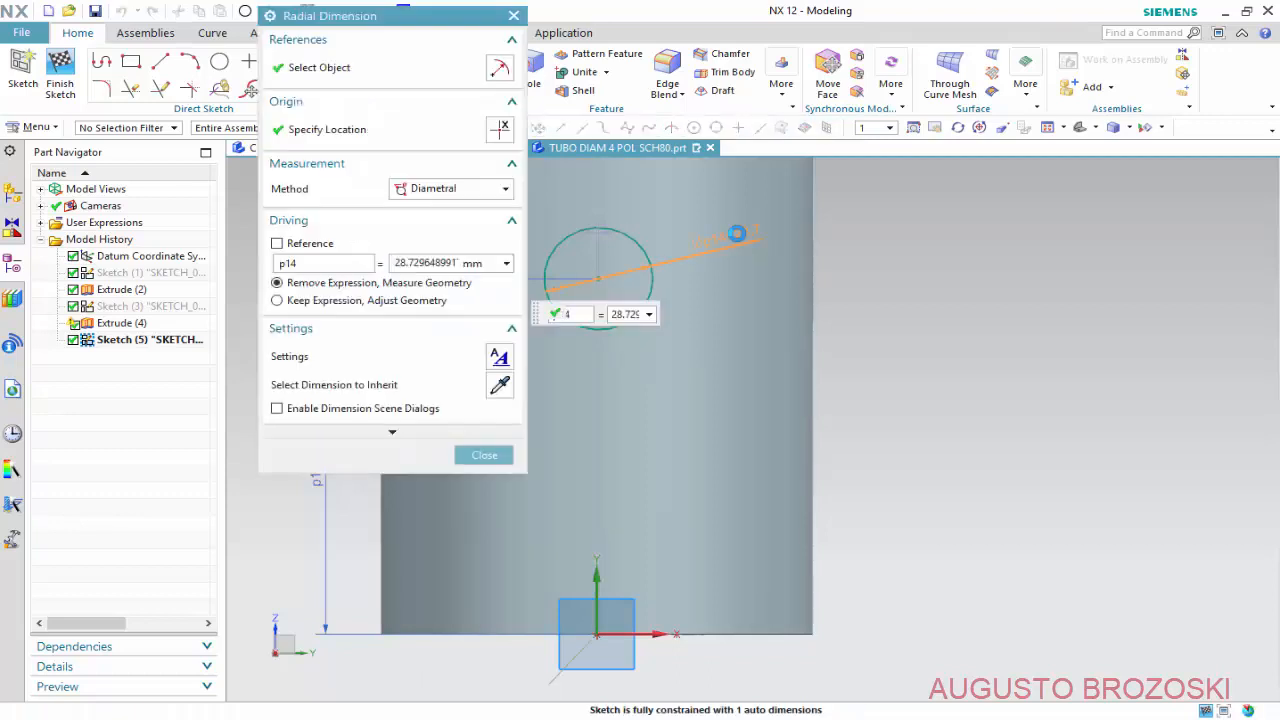
type("4")
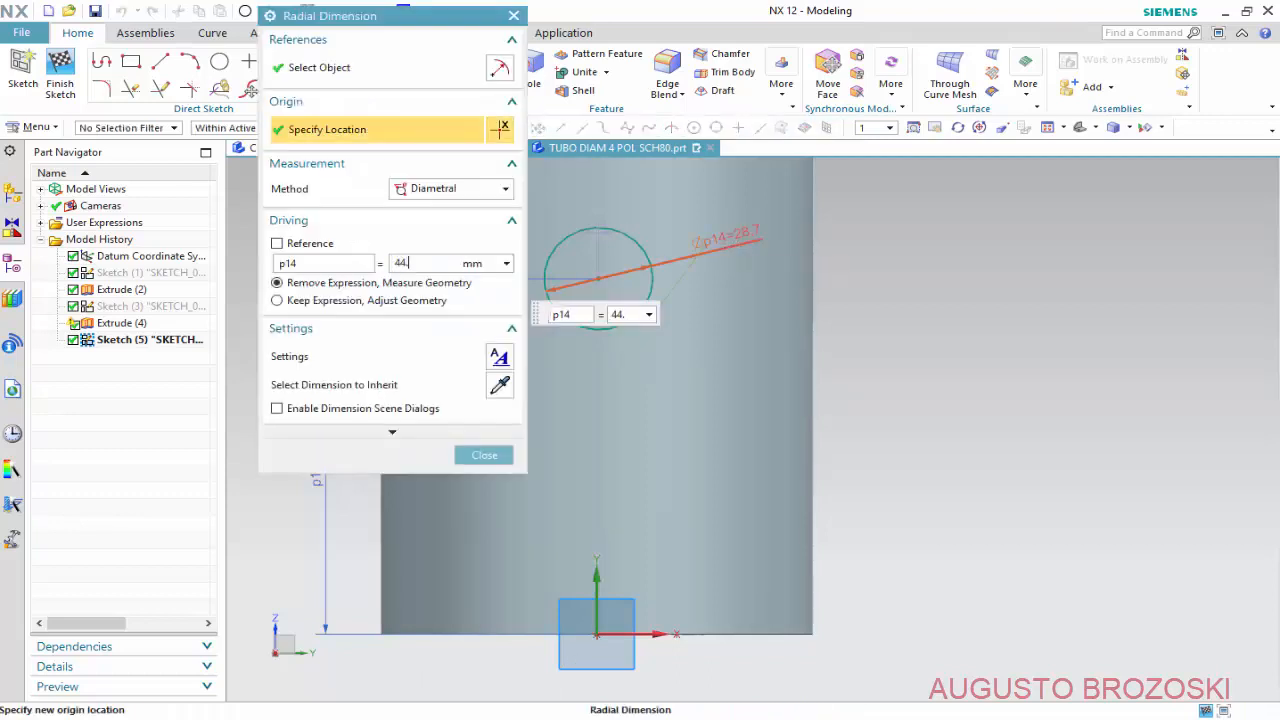
type("4.5")
key("Return")
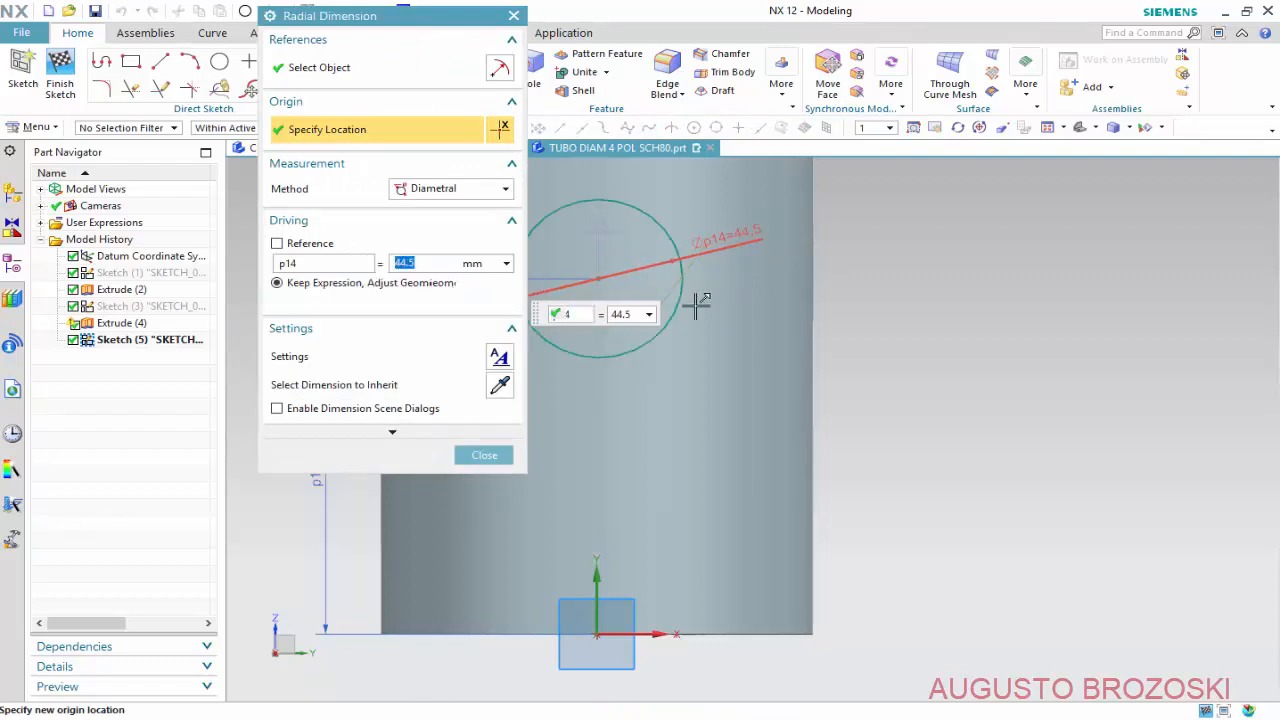
left_click(484, 456)
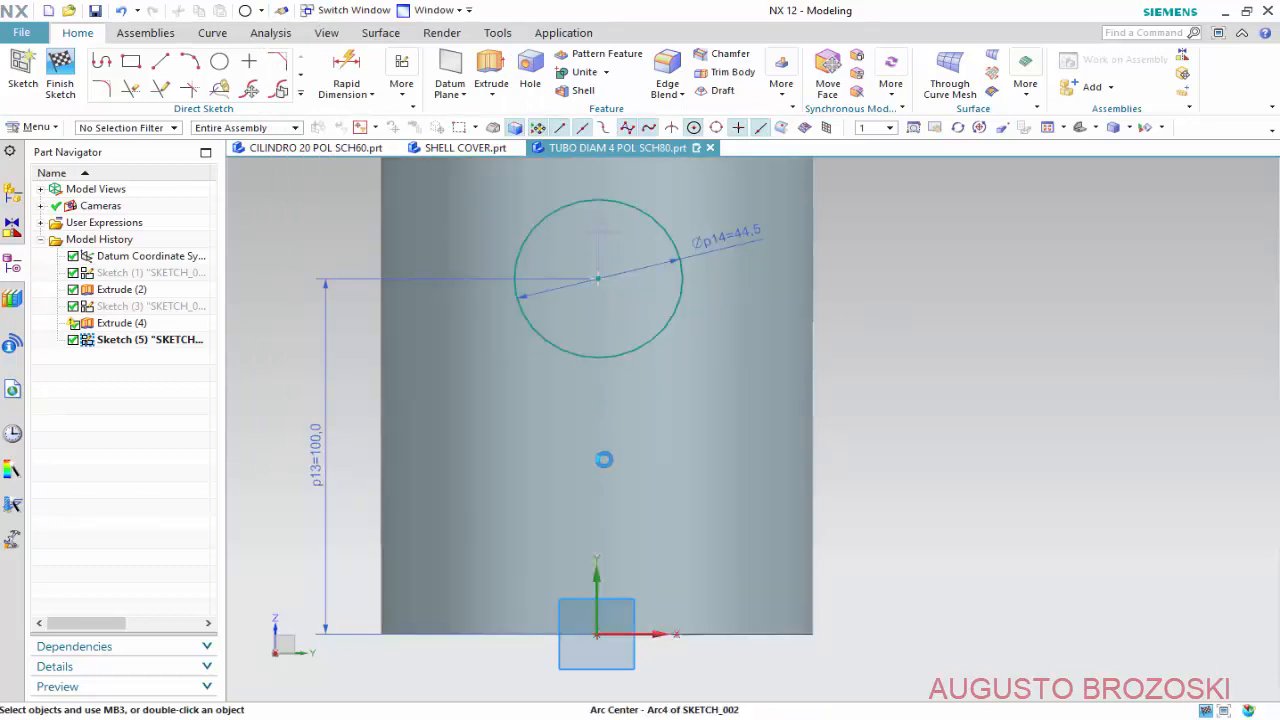
Constrain the circle's centre to vertical alignment with the sketch origin and finish the sketch.
left_click(596, 633)
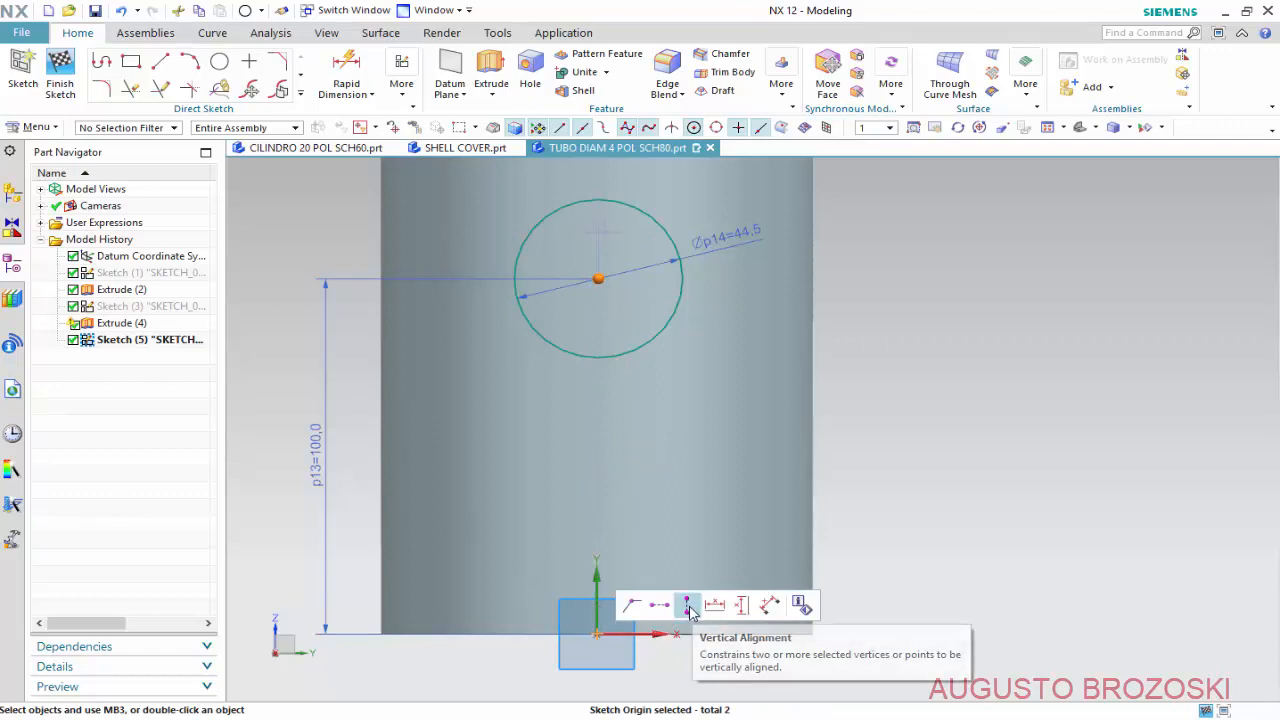
left_click(690, 606)
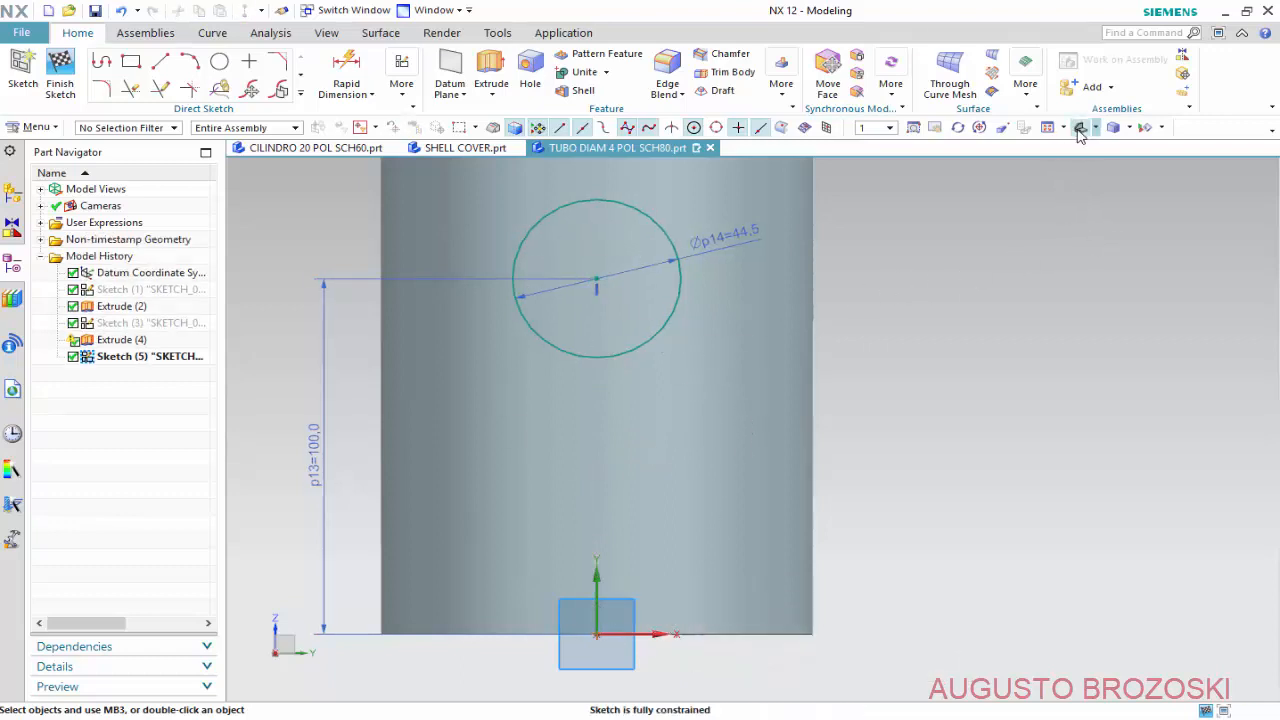
left_click(1079, 129)
middle_click_drag(761, 500, 735, 405)
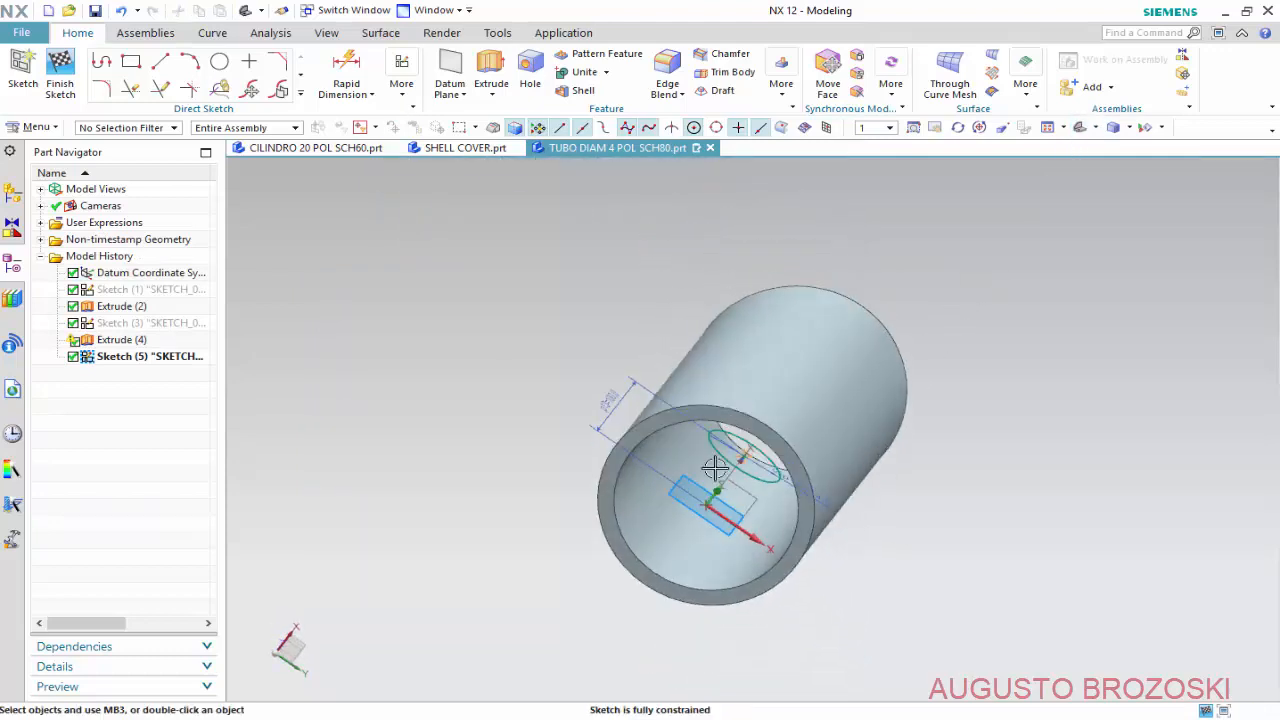
scroll(748, 434, "up", 3)
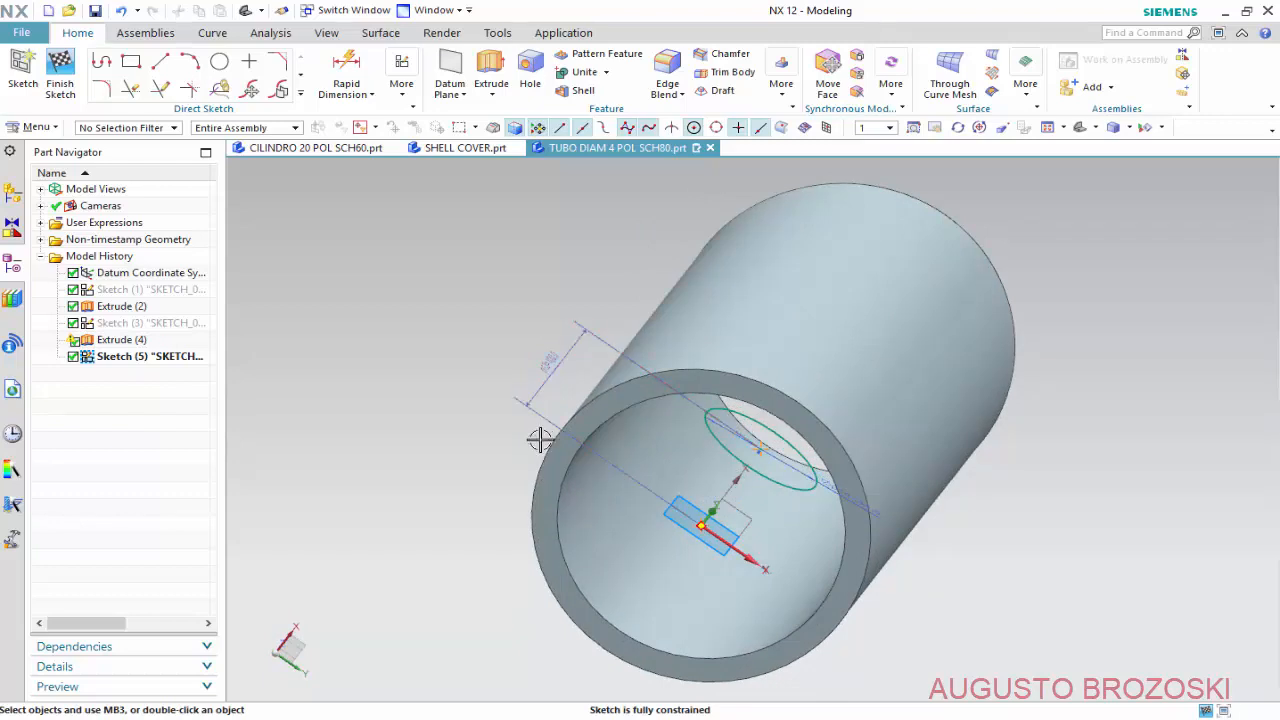
left_click(62, 70)
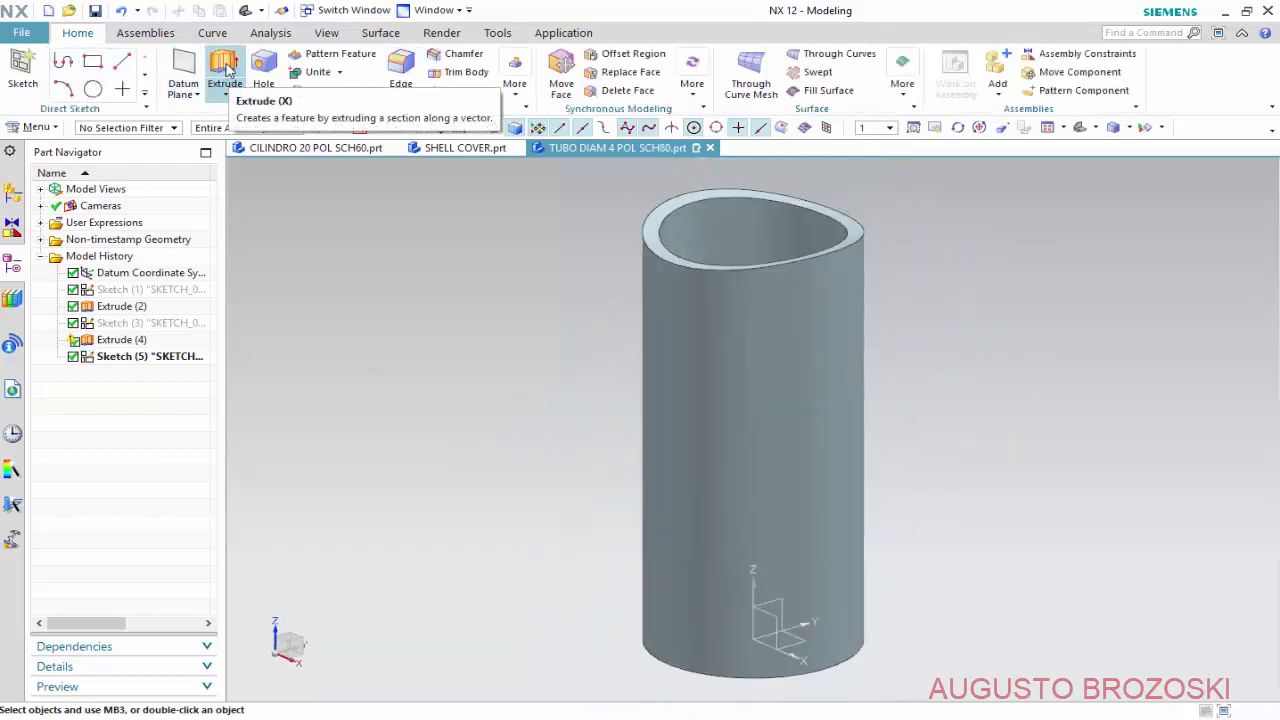
Extrude the 44.5 mm circle from 0 mm with the end limit Until Next, subtracting it from the tube body.
left_click(227, 68)
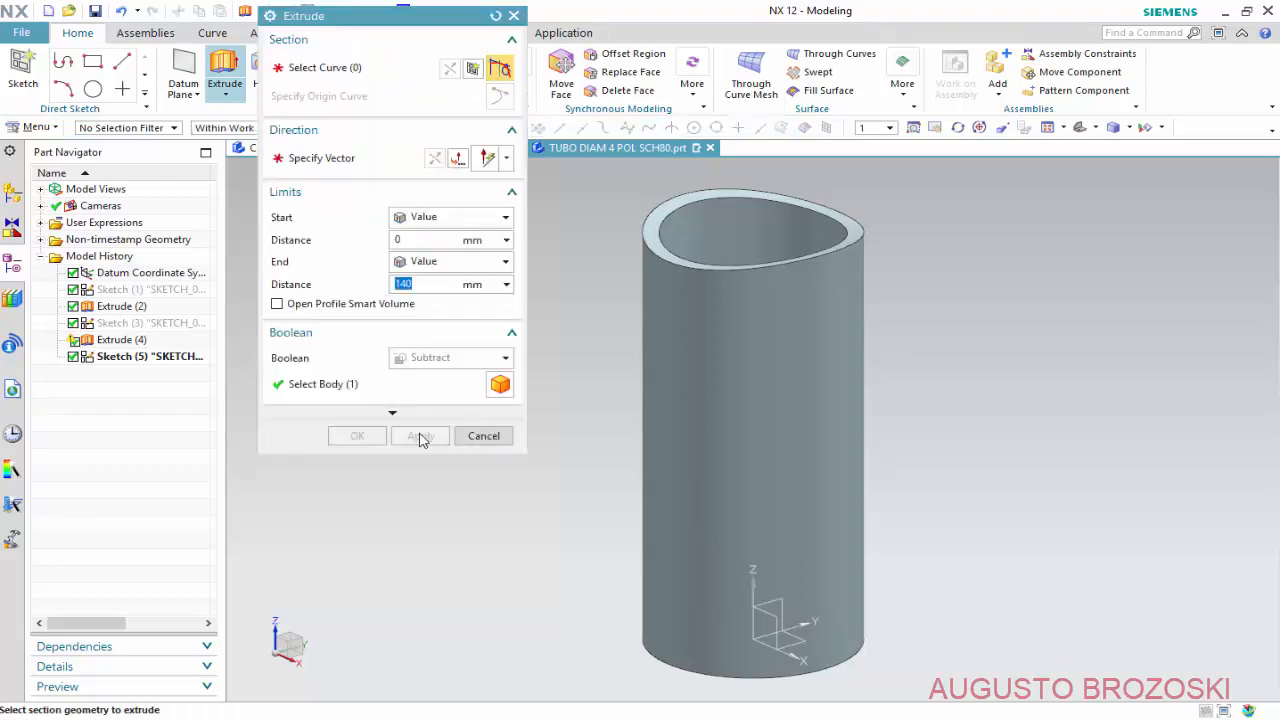
left_click(155, 371)
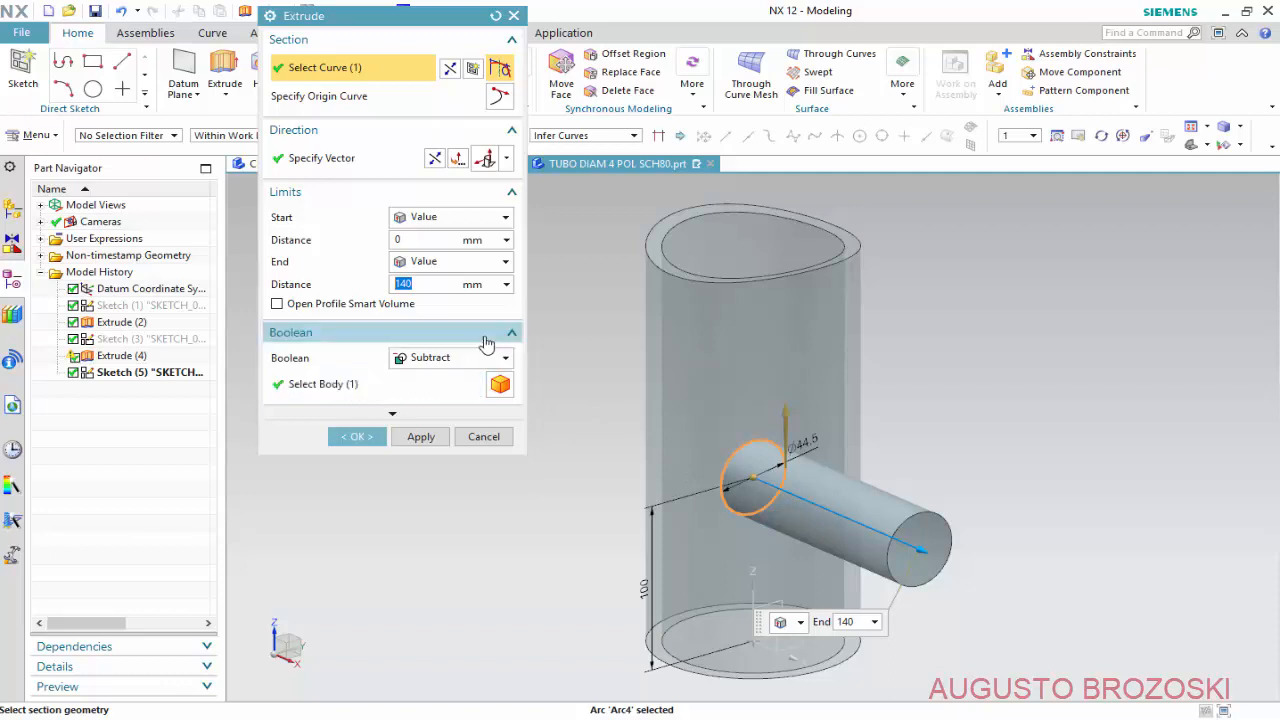
left_click(494, 263)
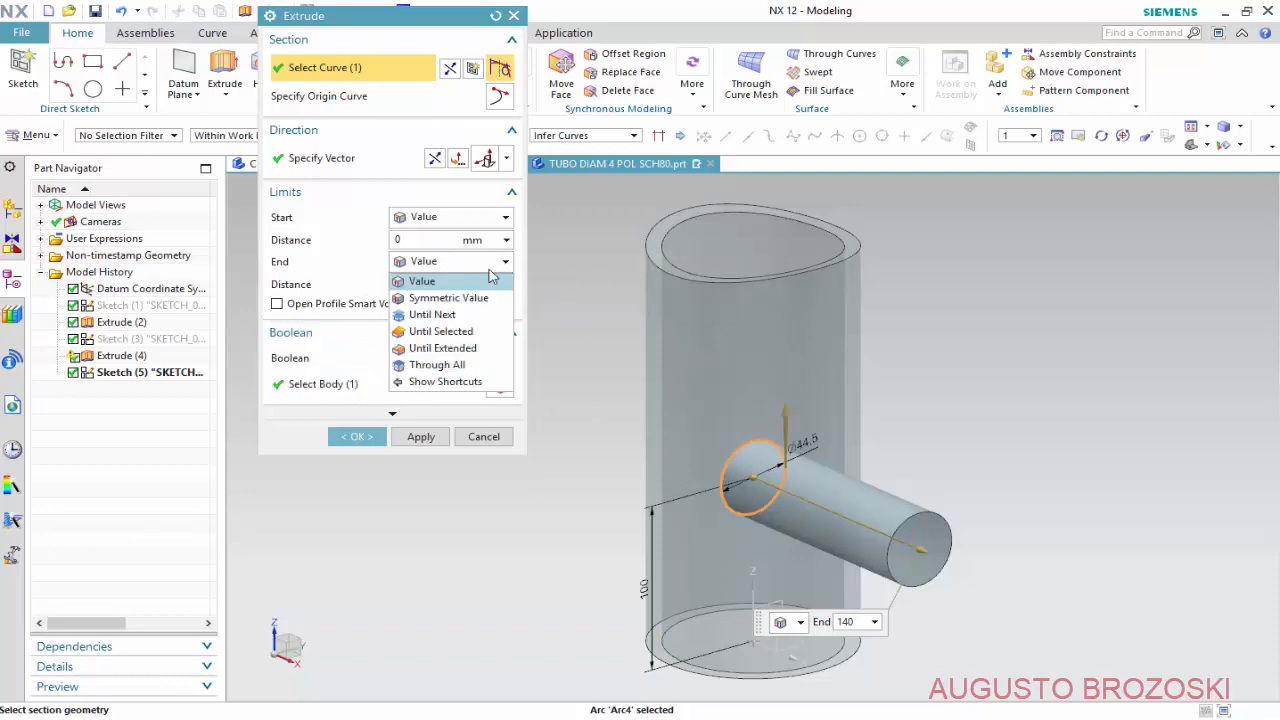
left_click(449, 316)
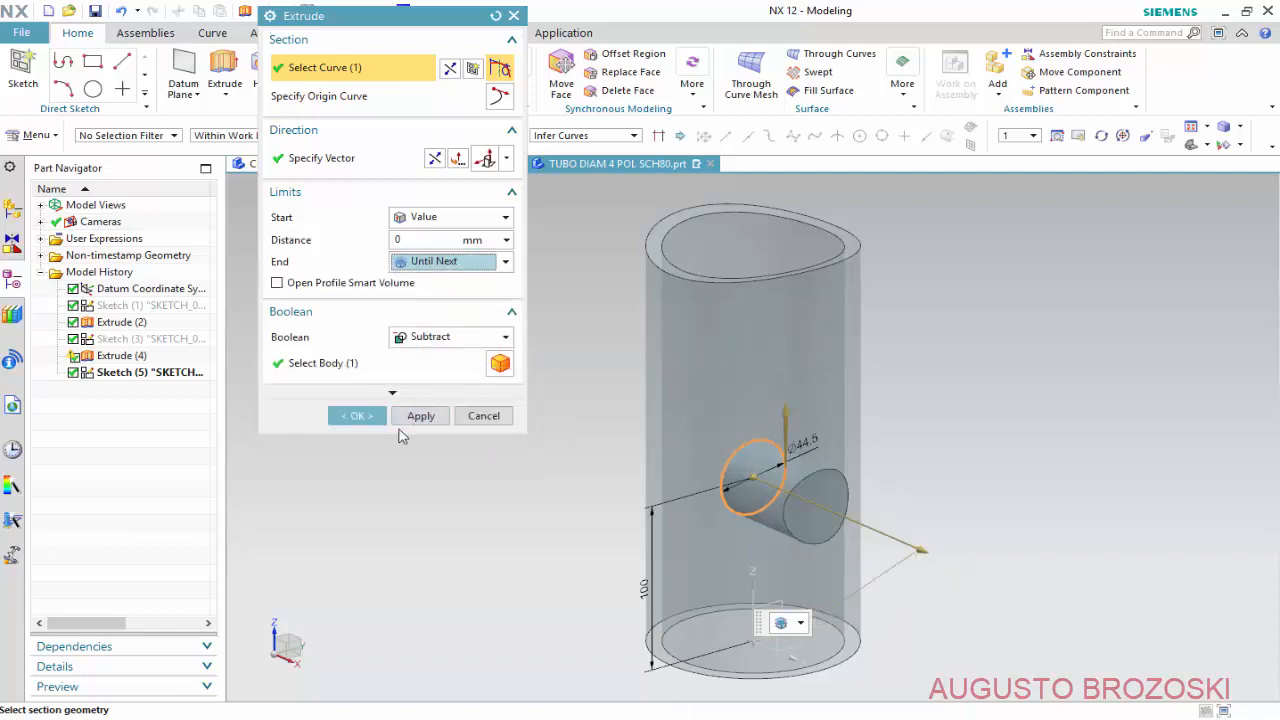
left_click(410, 360)
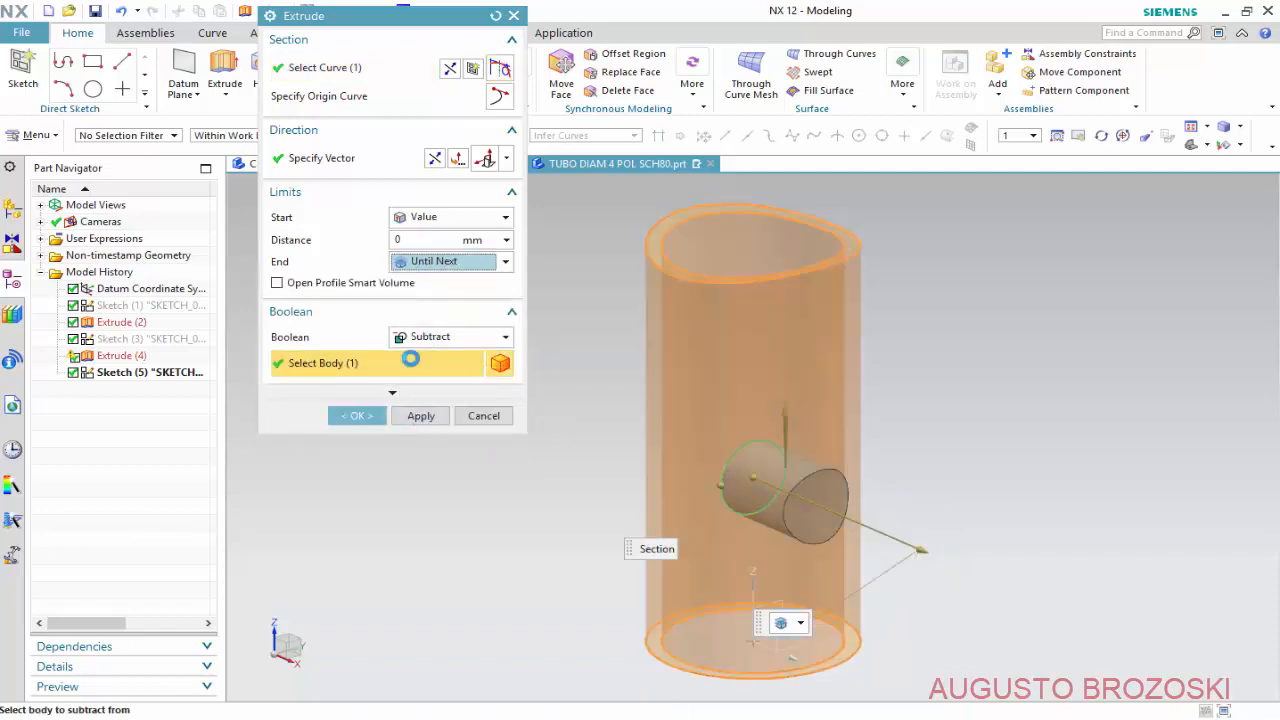
left_click(360, 415)
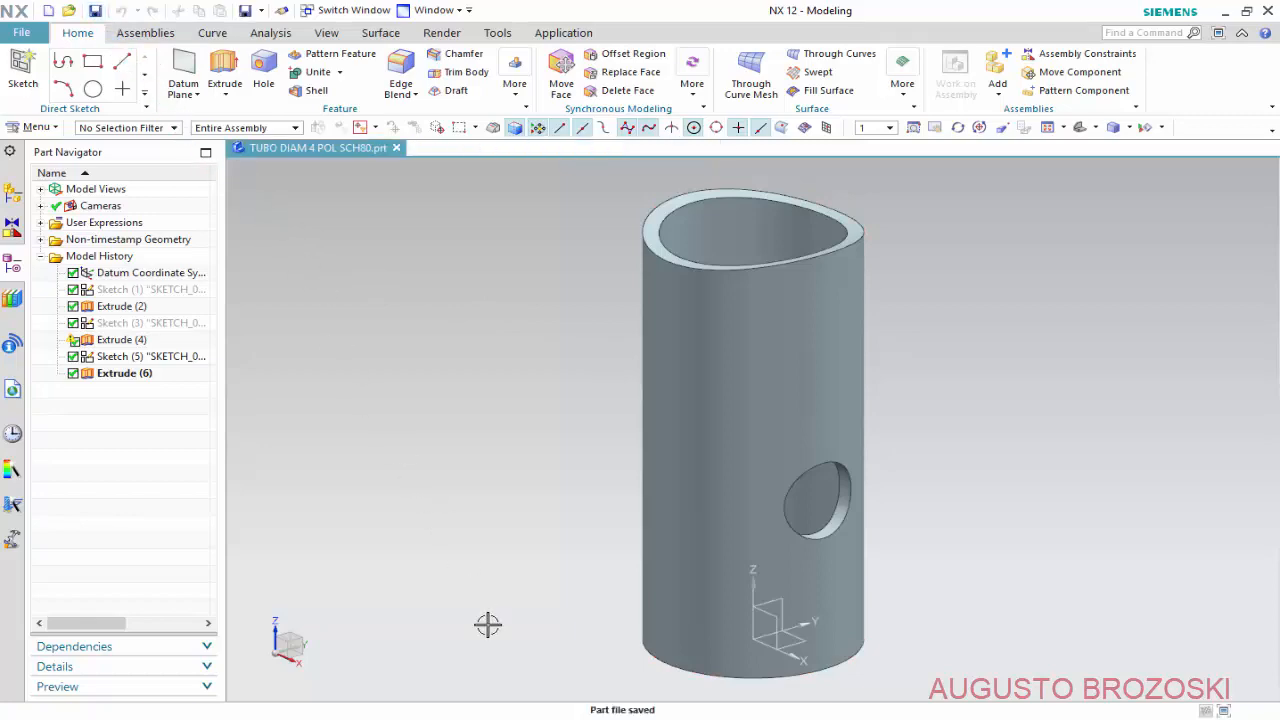
Check item 4's name and dimensions in the PDF drawing, and create a new millimetre Model part named LIFTING LUG in NX.
left_click(494, 716)
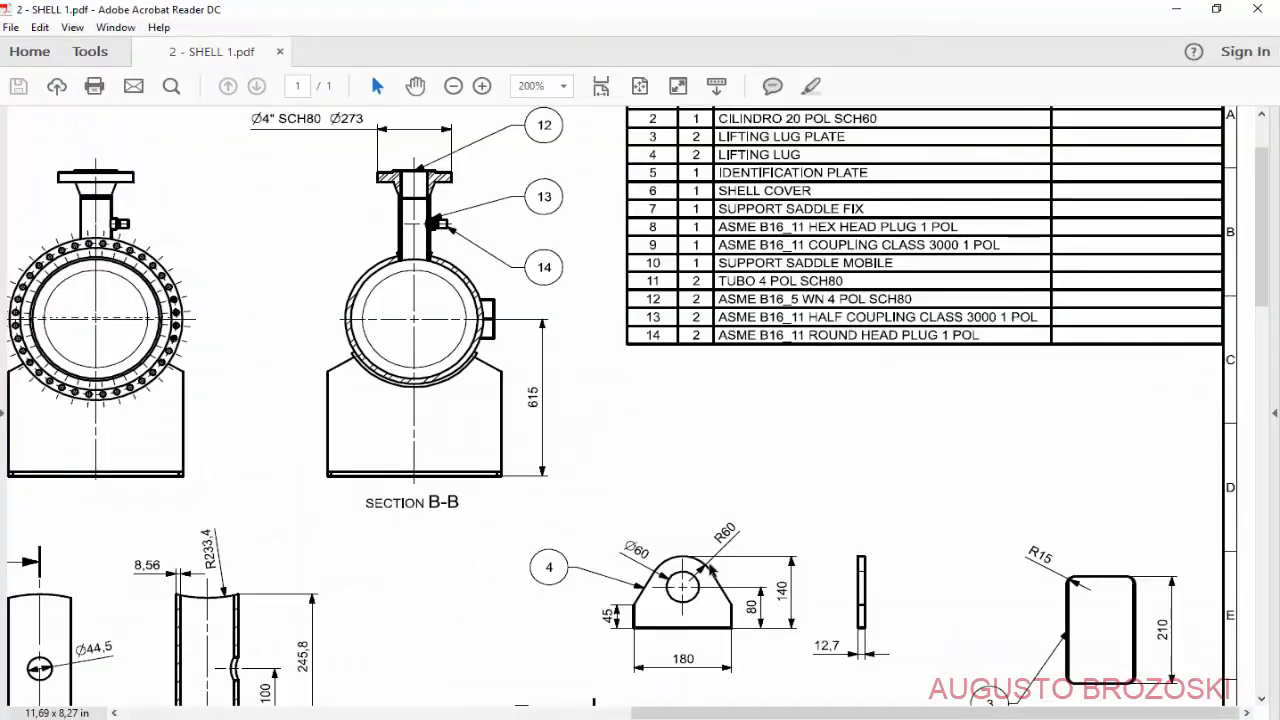
scroll(690, 548, "down", 2)
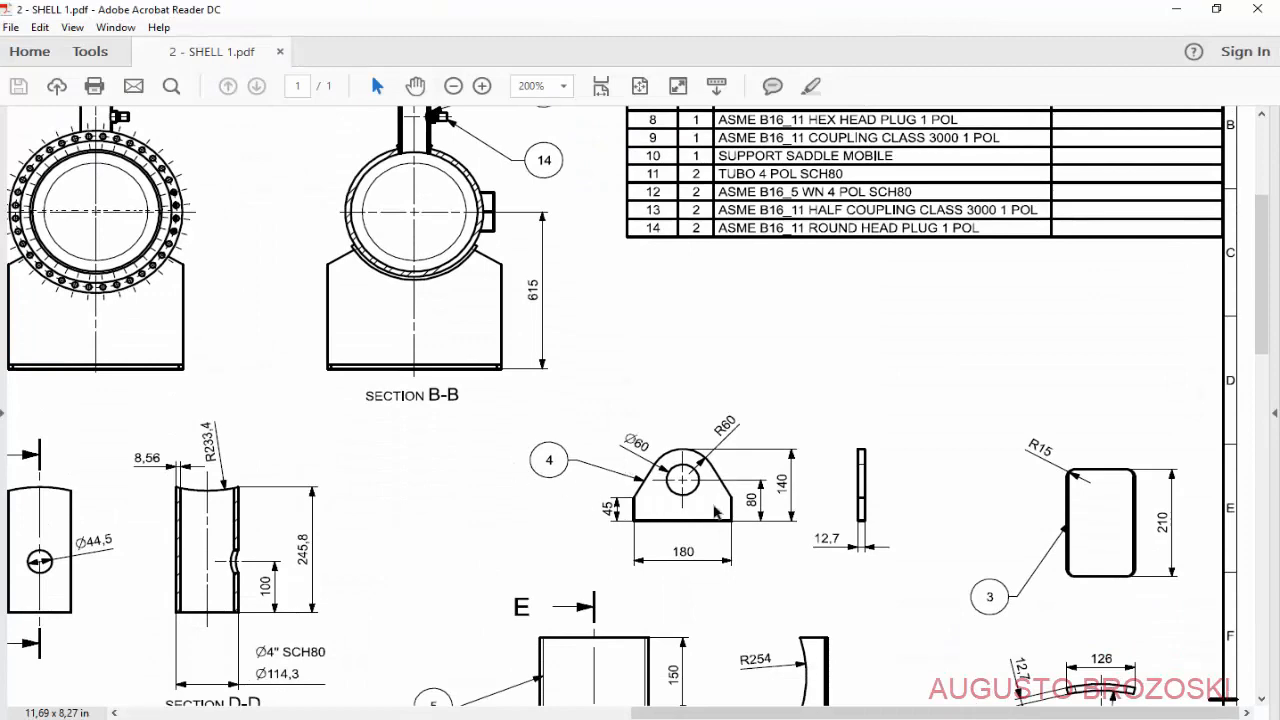
scroll(725, 500, "up", 3)
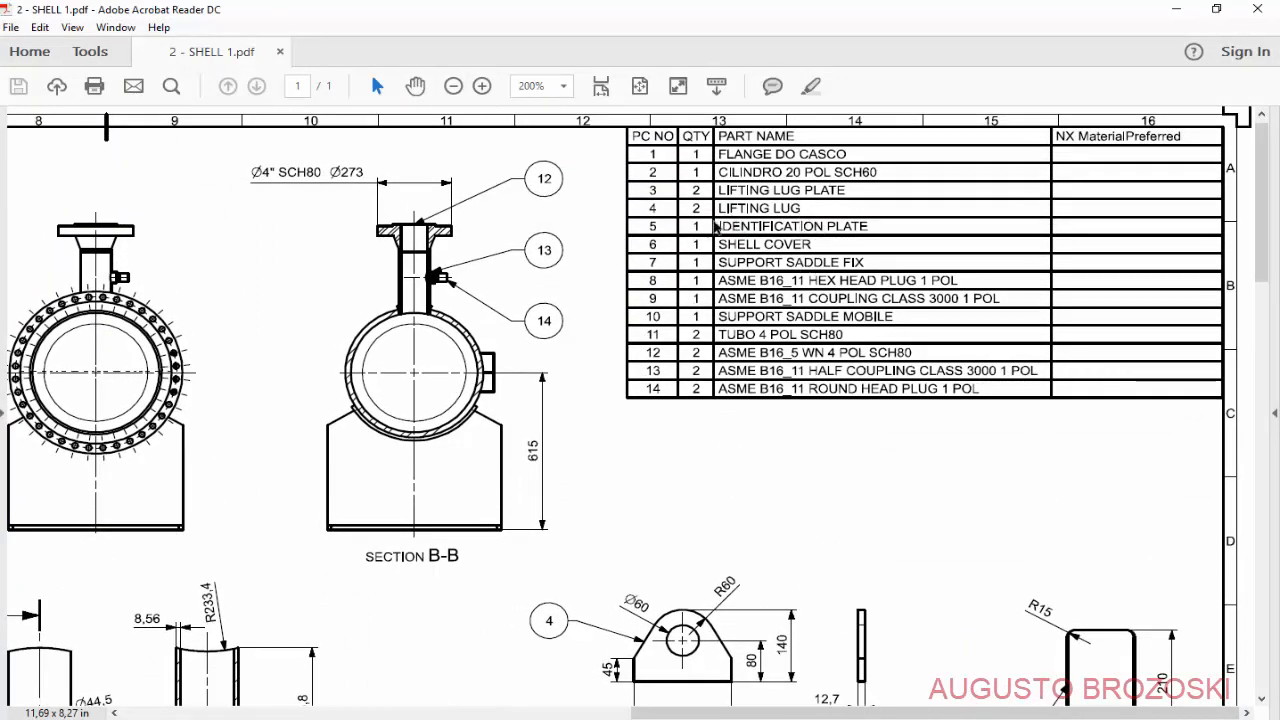
left_click(1166, 12)
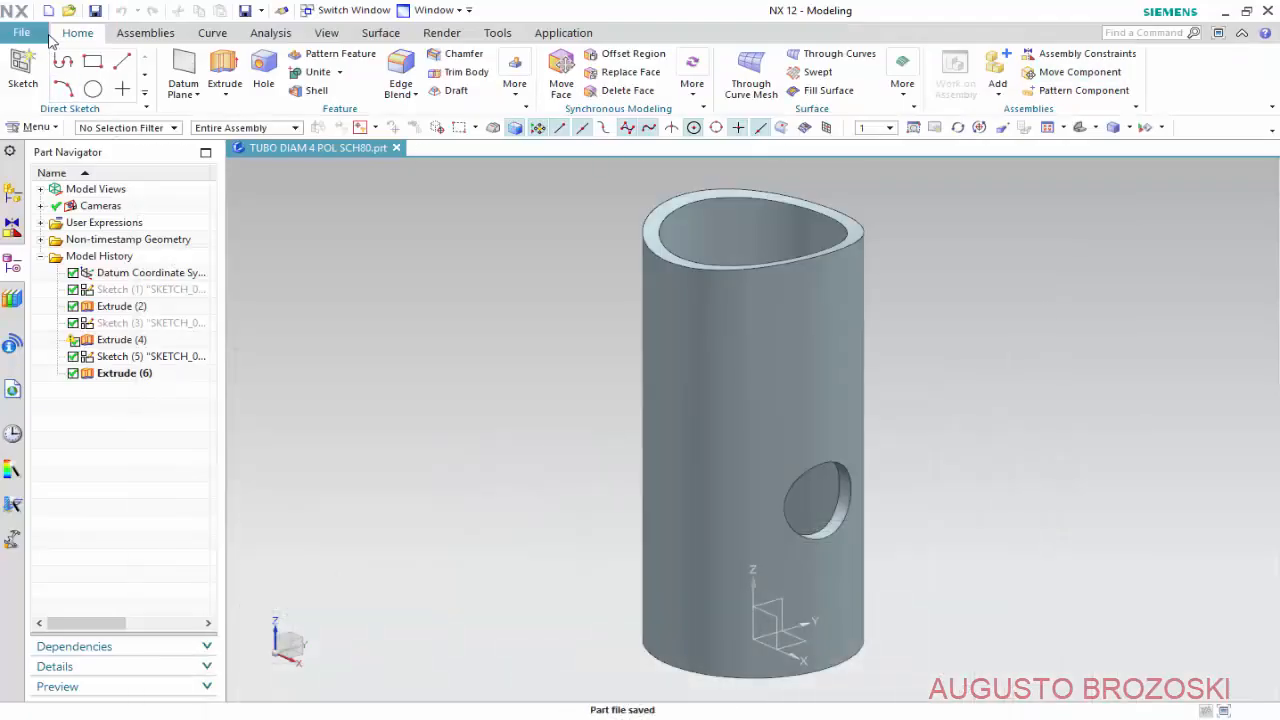
left_click(47, 12)
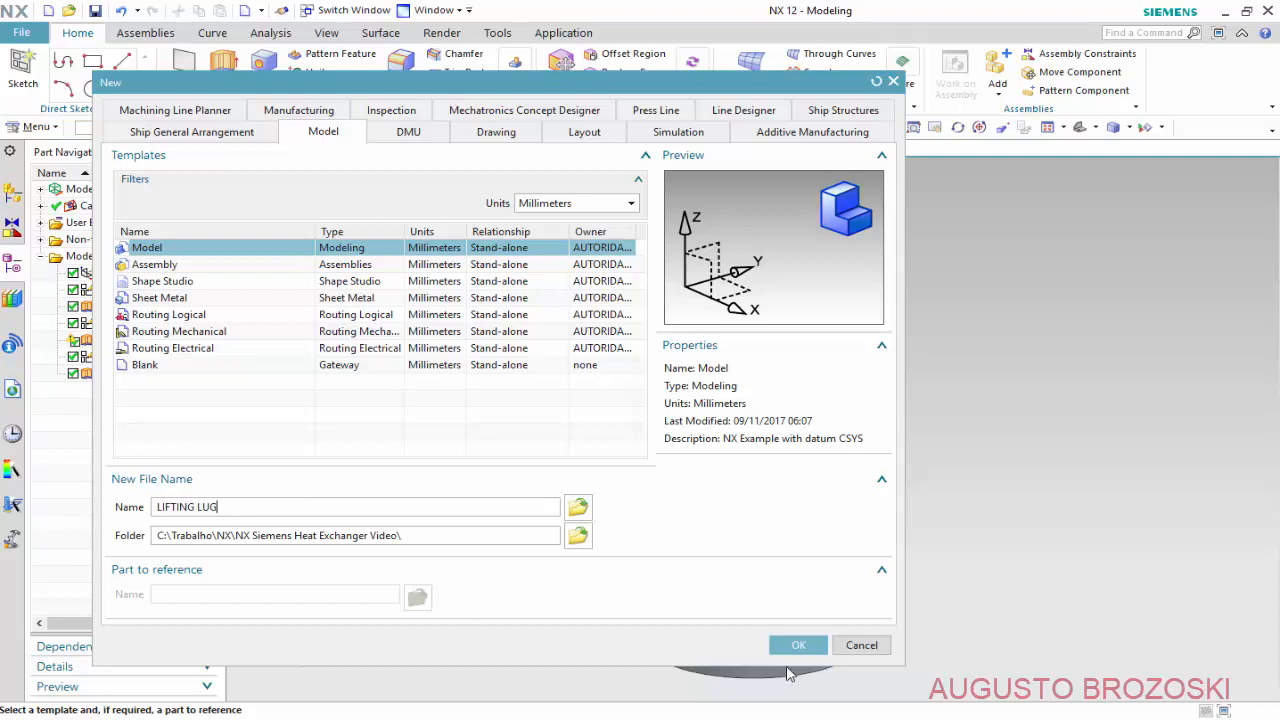
left_click(780, 643)
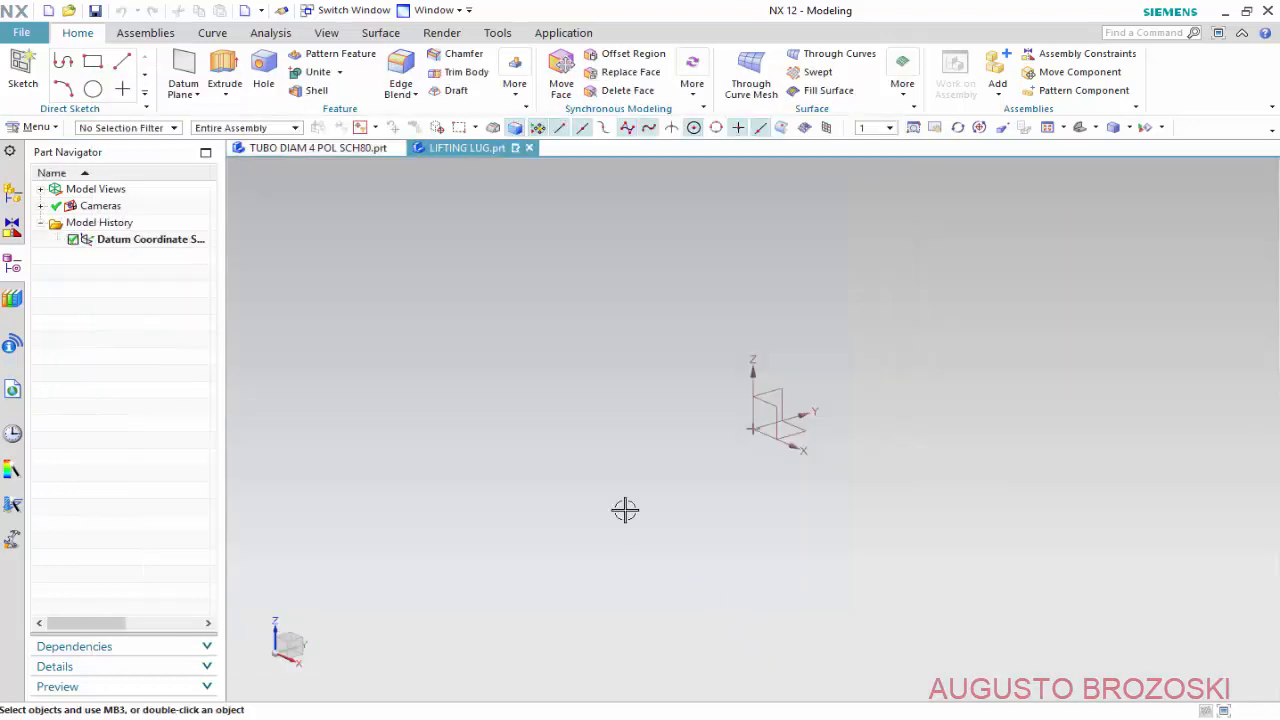
Create a sketch on the YZ plane of the datum coordinate system.
left_click(23, 72)
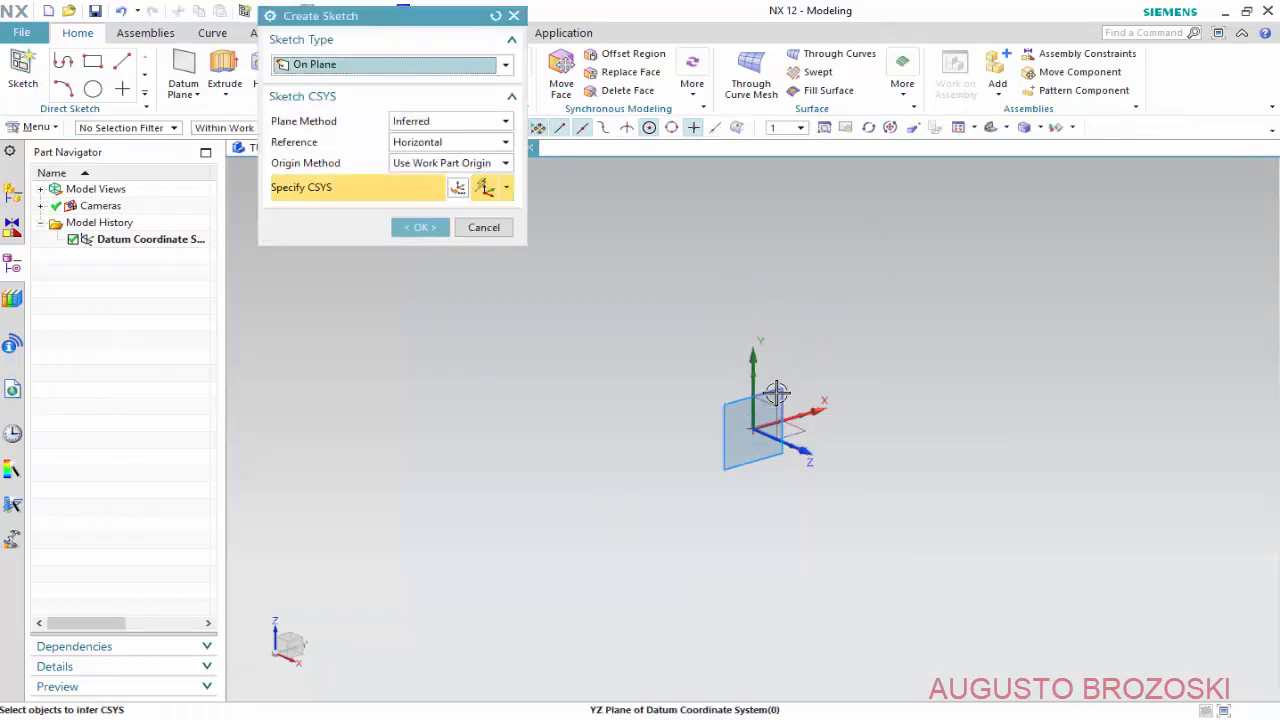
left_click(776, 393)
left_click(420, 229)
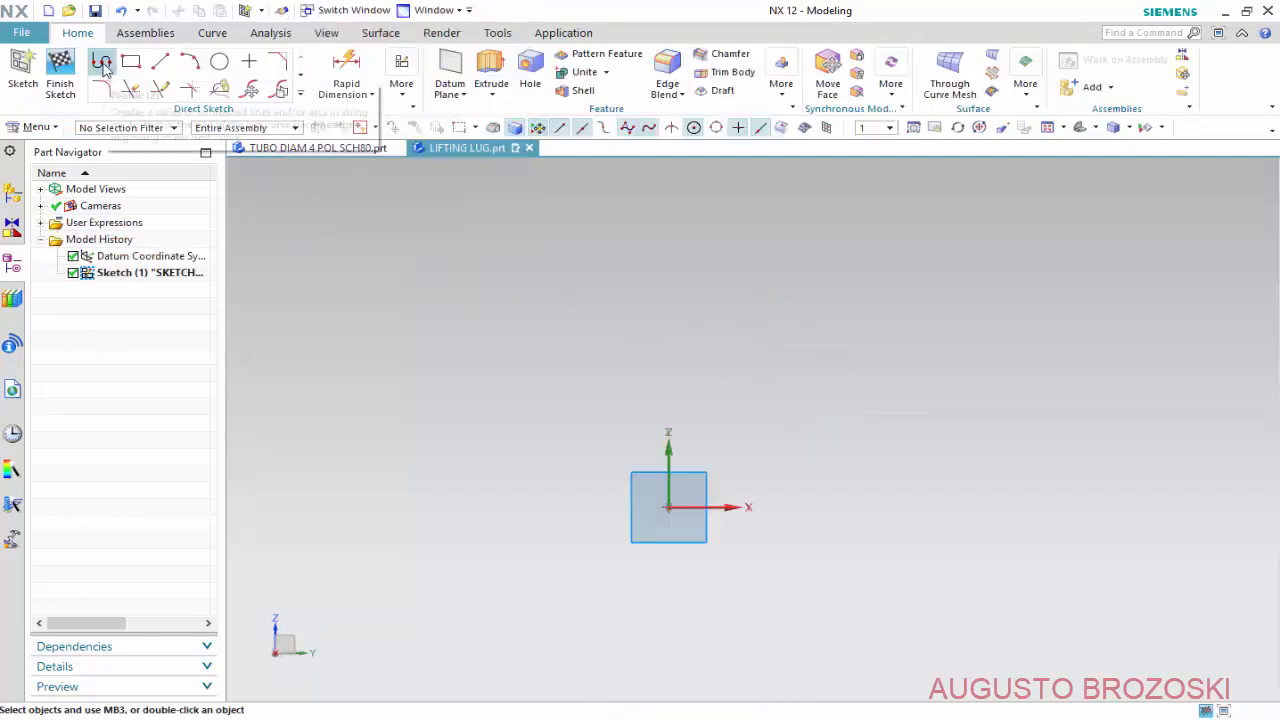
Sketch an open U-shaped profile with a horizontal base about 60 mm long and two vertical sides about 12 mm high.
left_click(101, 61)
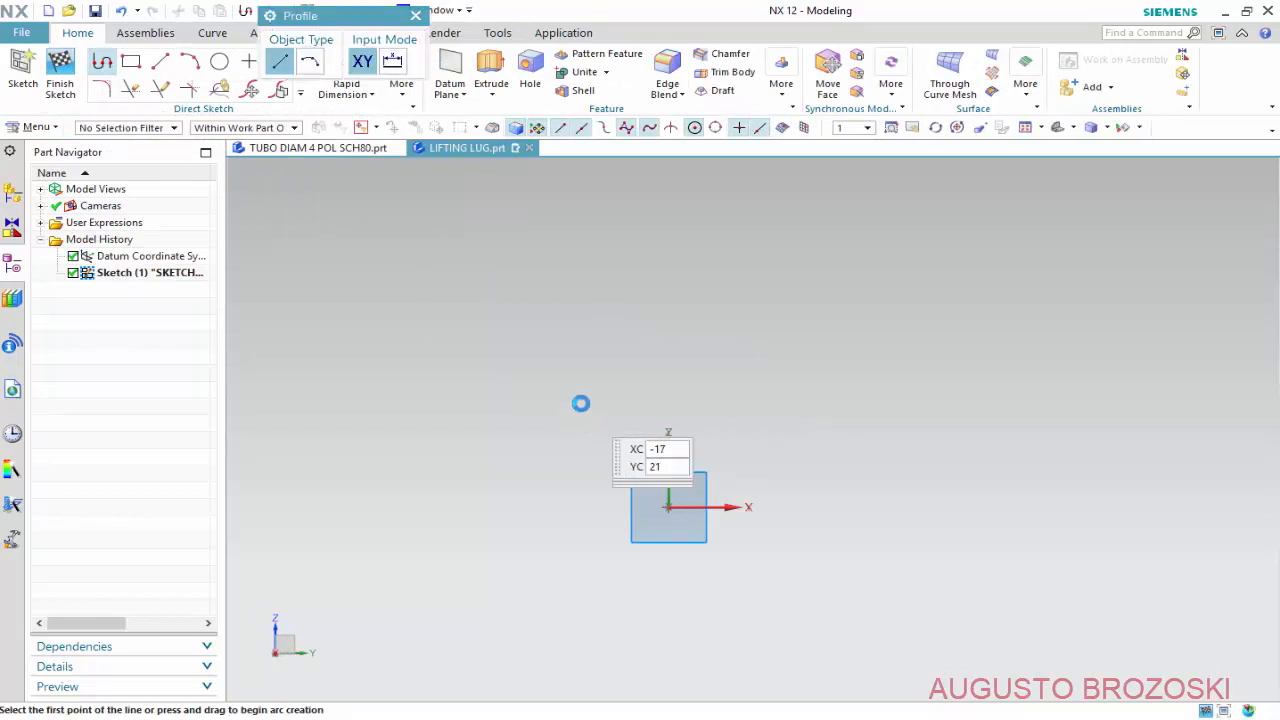
left_click(568, 365)
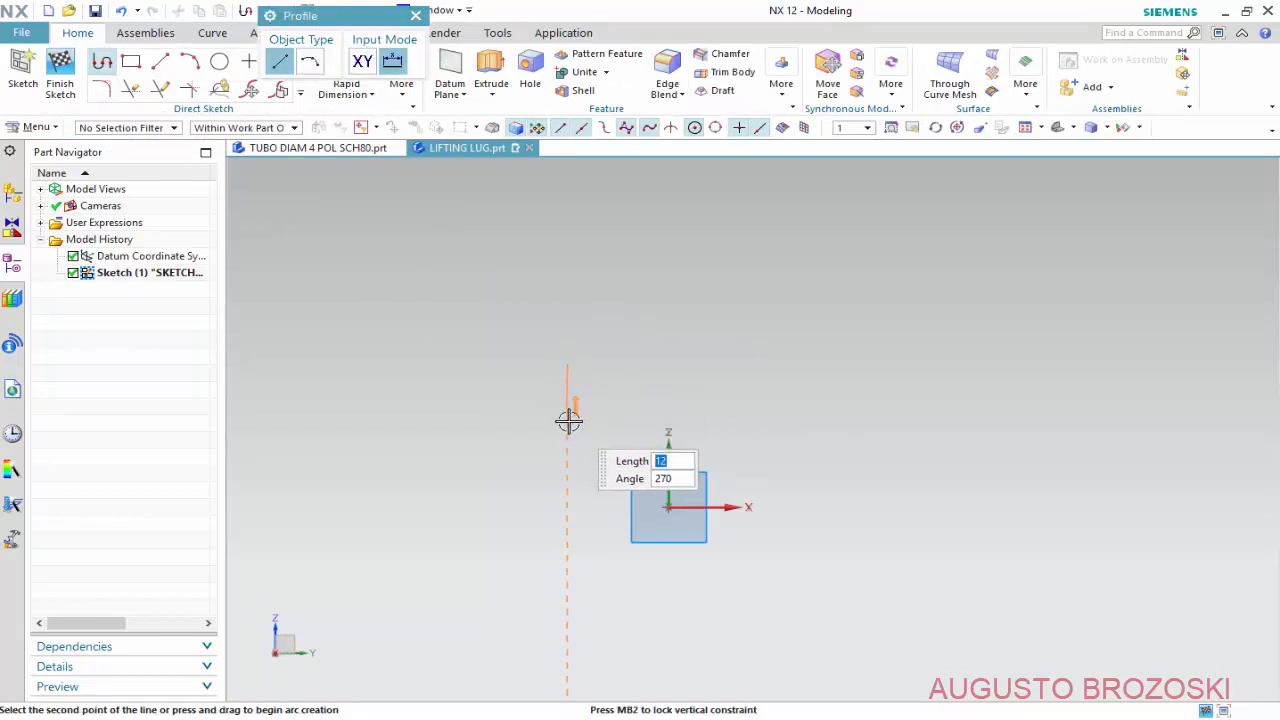
left_click(569, 420)
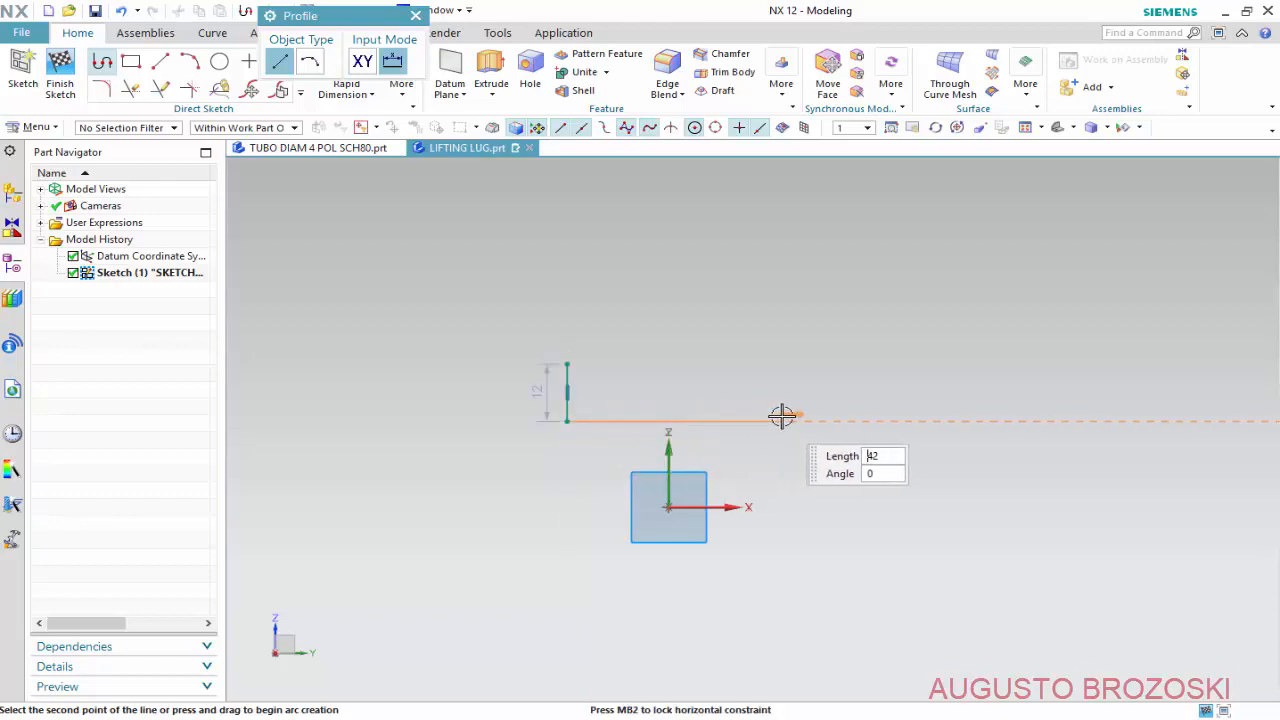
left_click(873, 418)
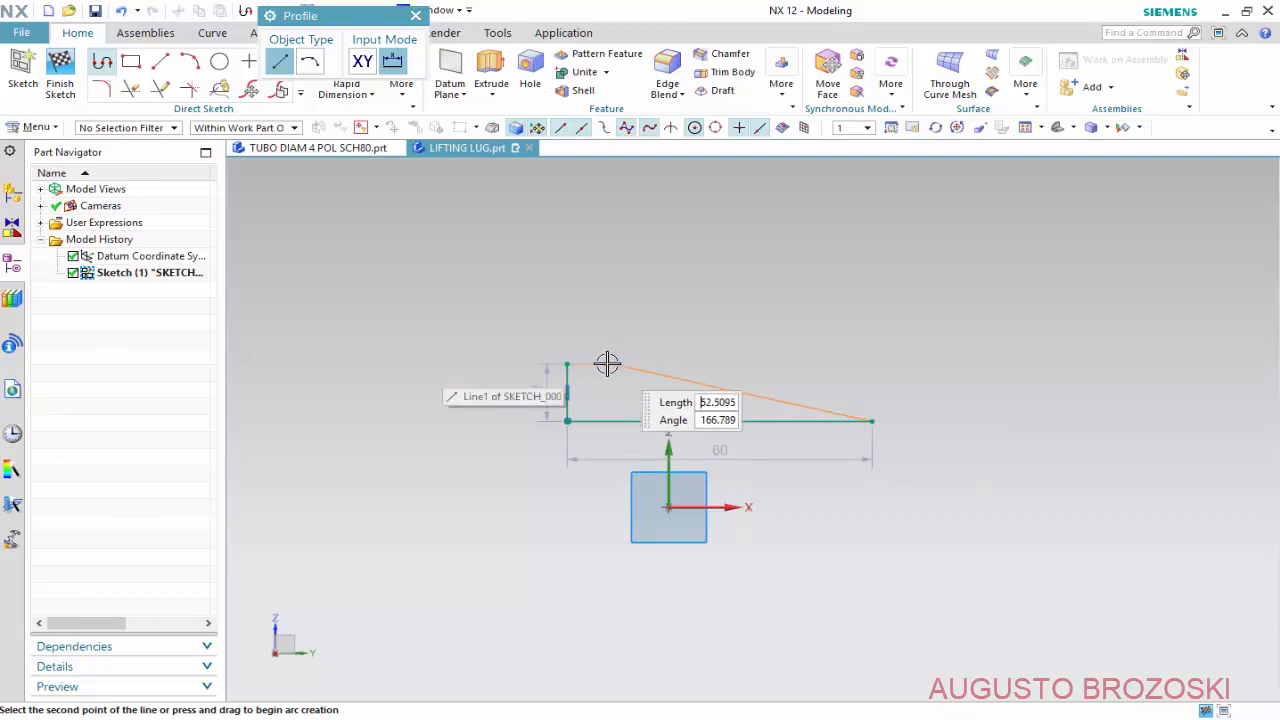
left_click(871, 365)
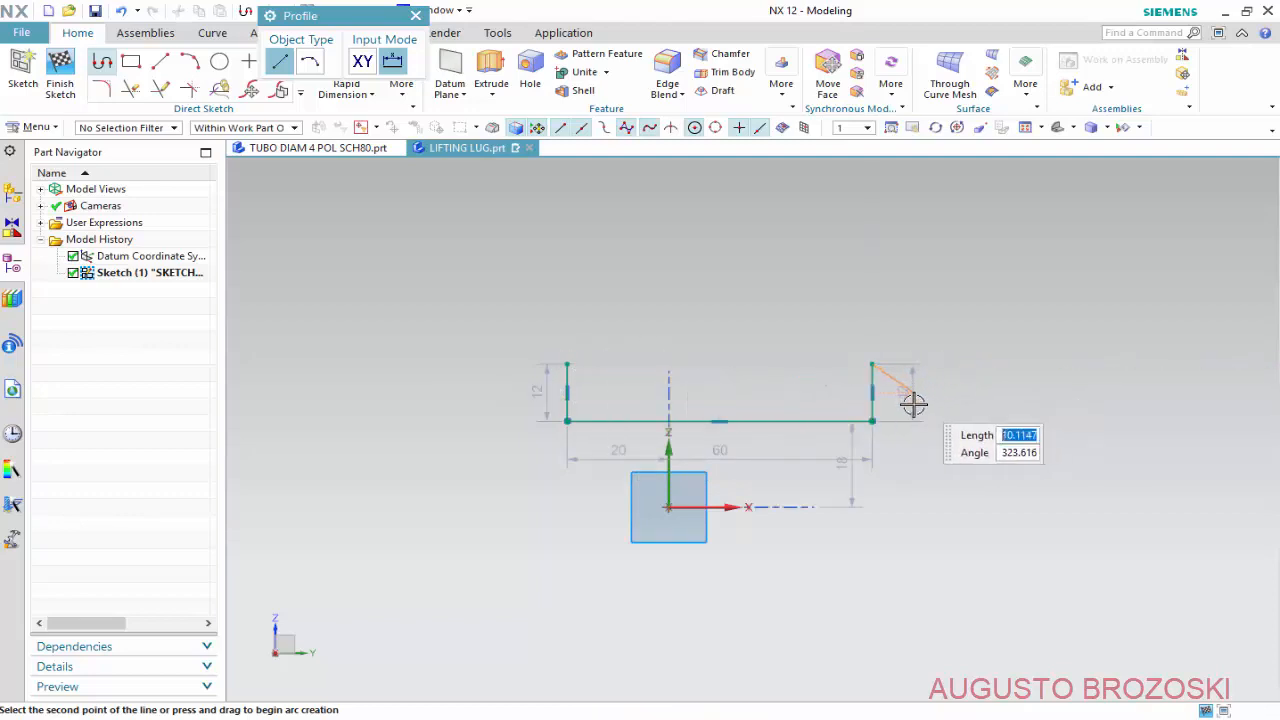
key("Escape")
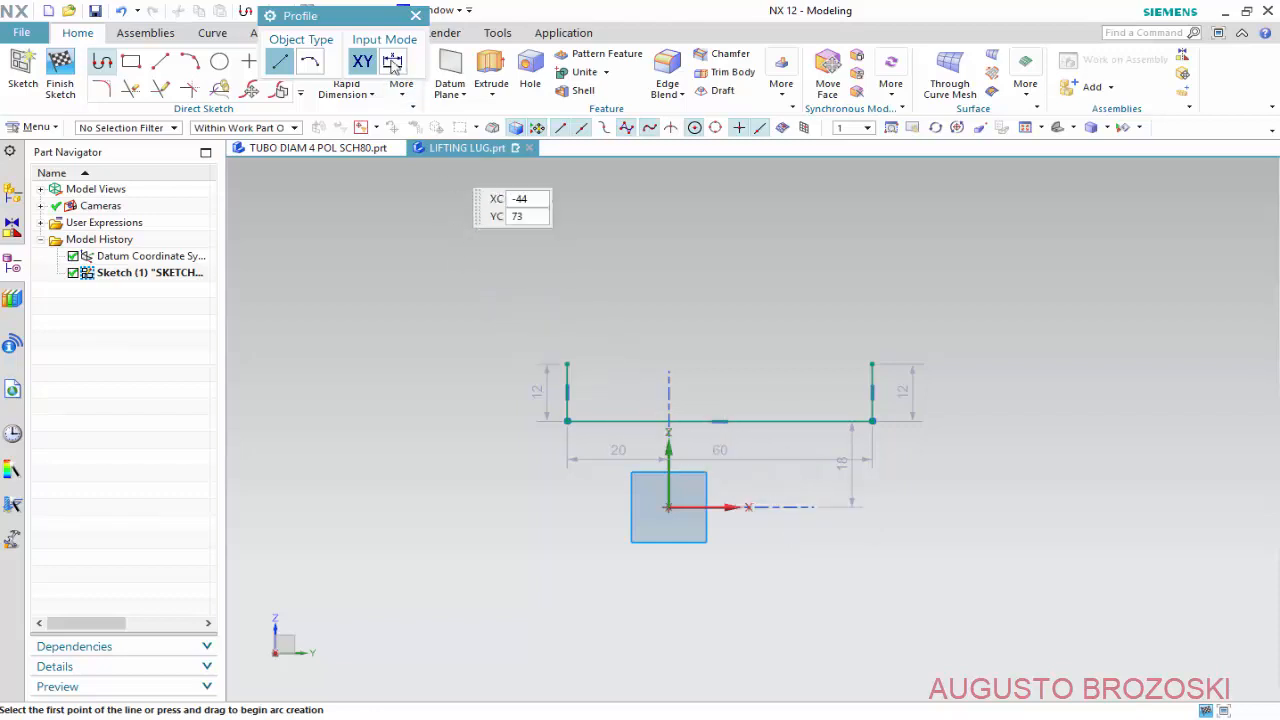
key("Escape")
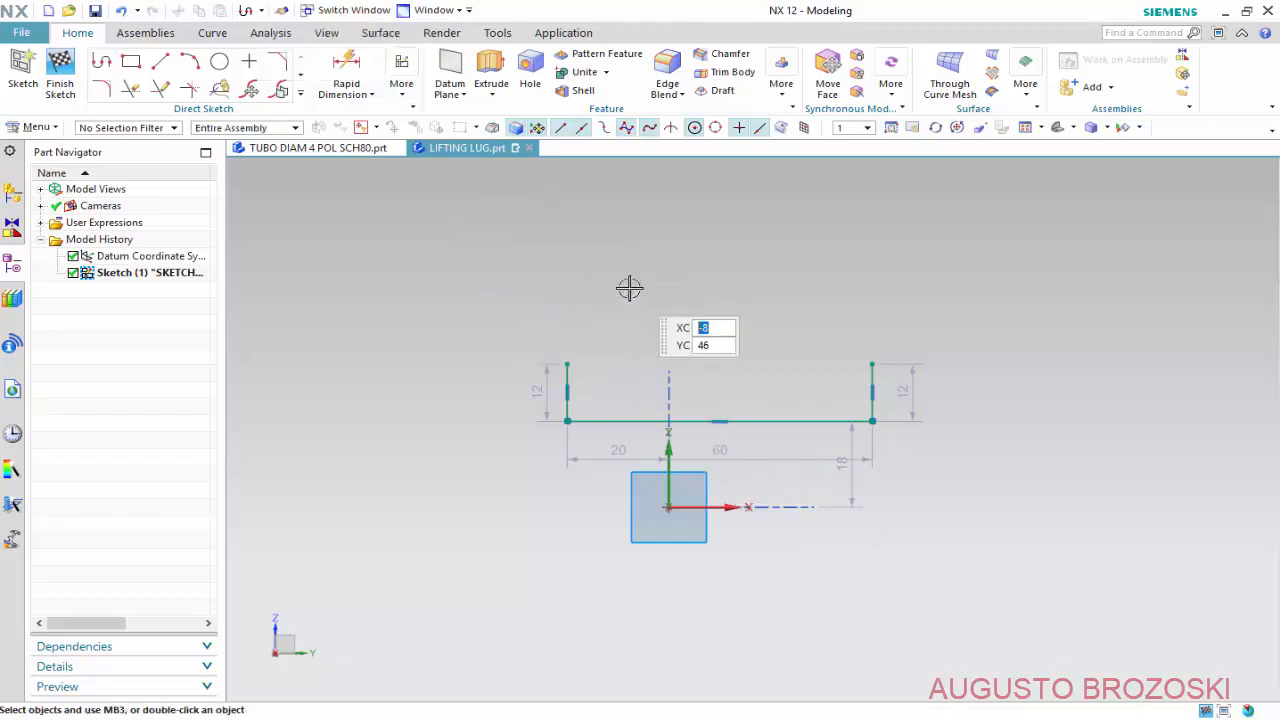
Constrain the base line's midpoint to the sketch origin and move the base length dimension farther below the line.
left_click(720, 422)
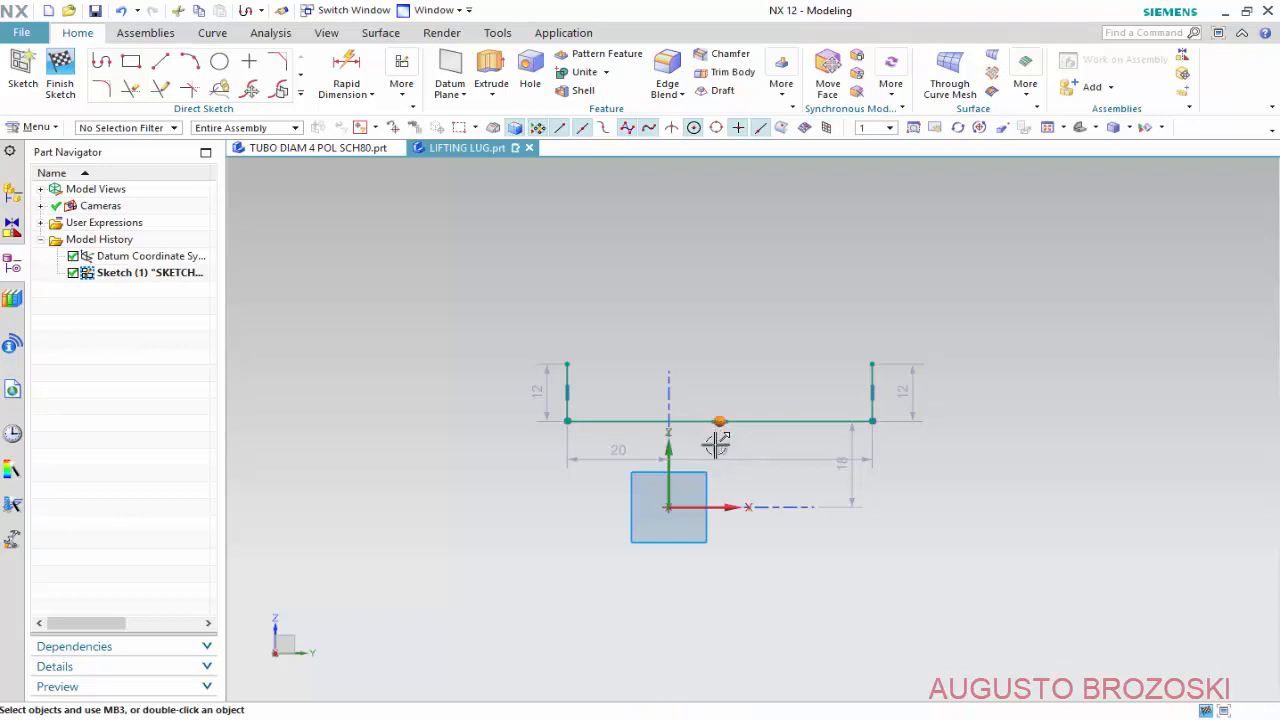
left_click(666, 508)
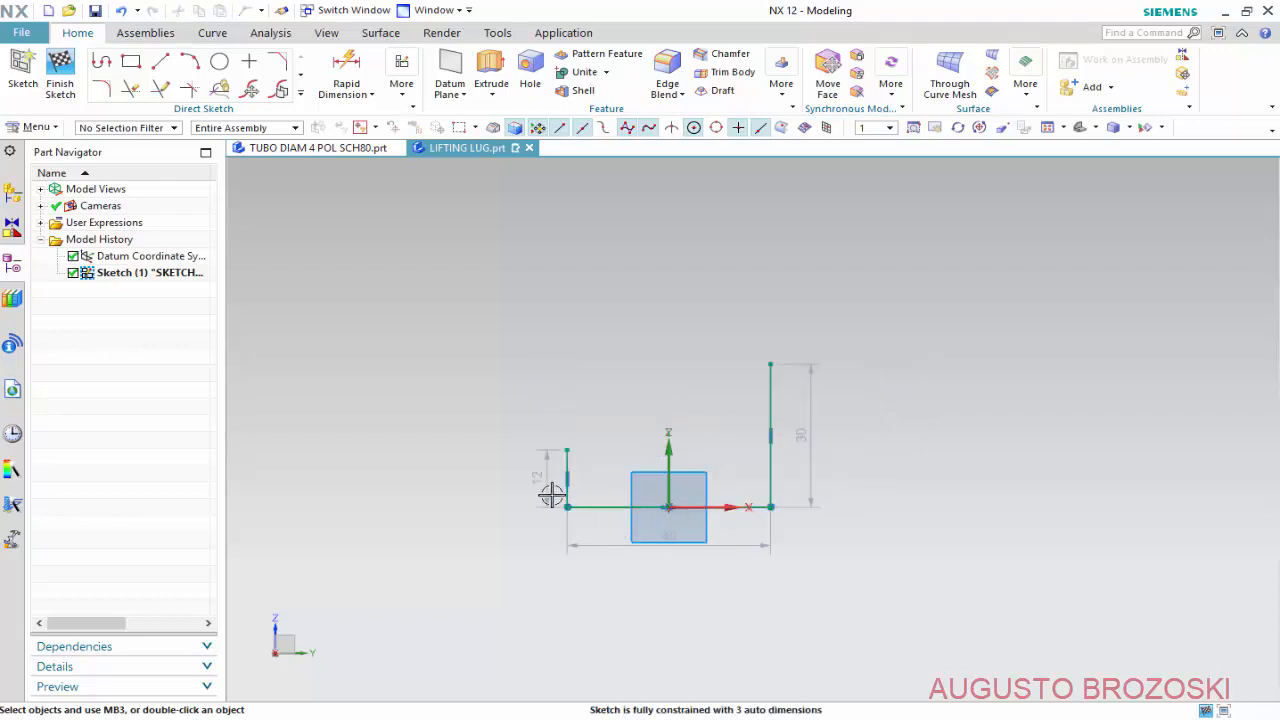
mouse_move(665, 545)
left_mouse_down()
mouse_move(666, 563)
mouse_move(734, 583)
mouse_move(669, 569)
left_mouse_up()
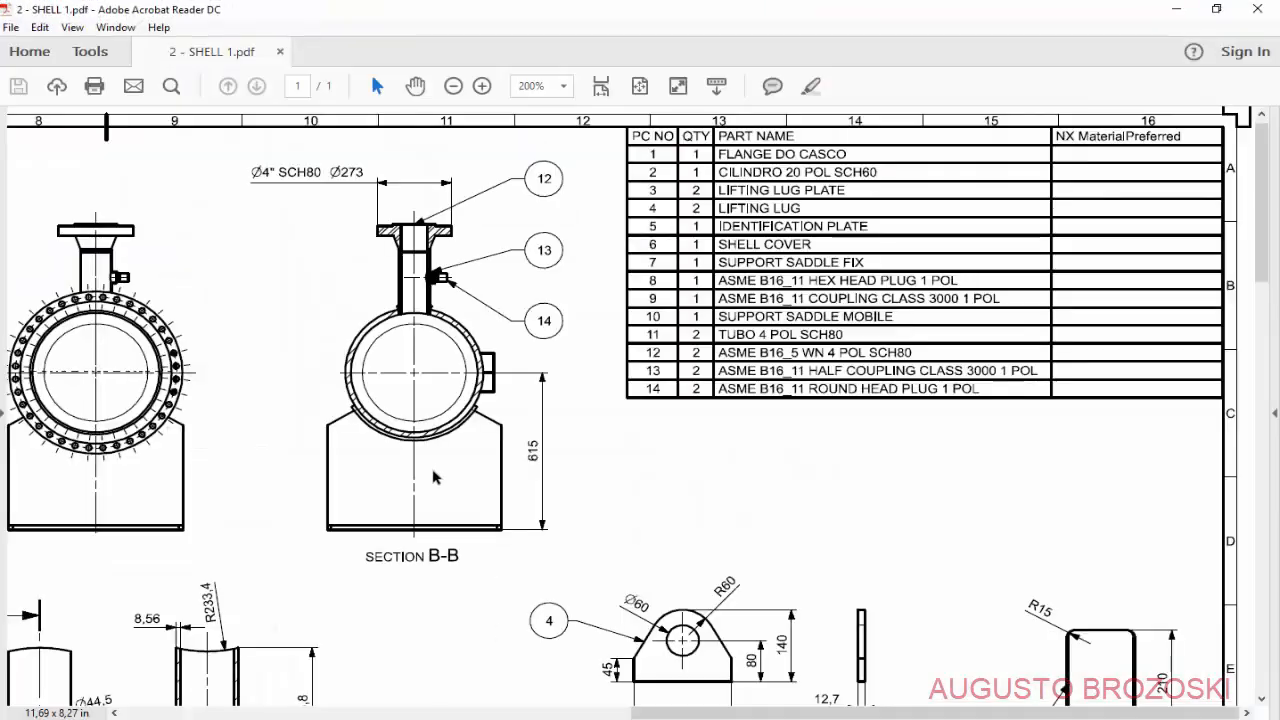
Check the lifting lug's width in the PDF drawing and set the base line's length to 180 mm.
scroll(644, 575, "down", 4)
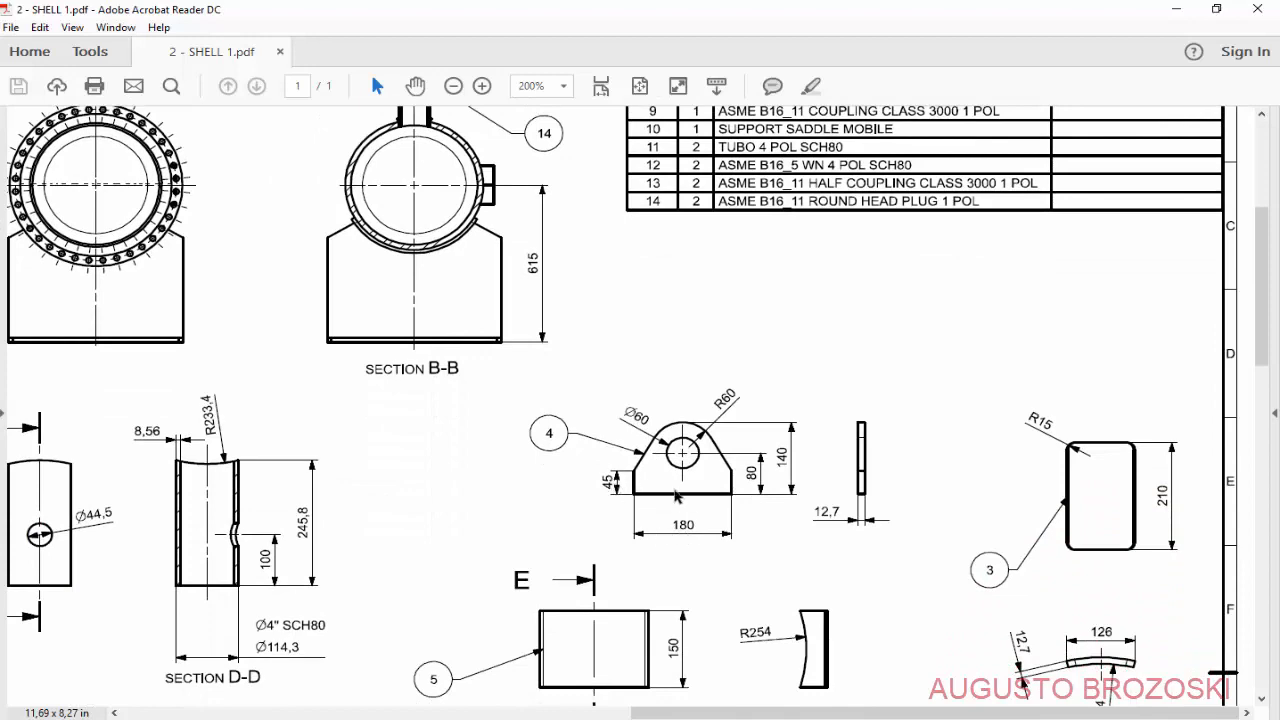
left_click(1257, 14)
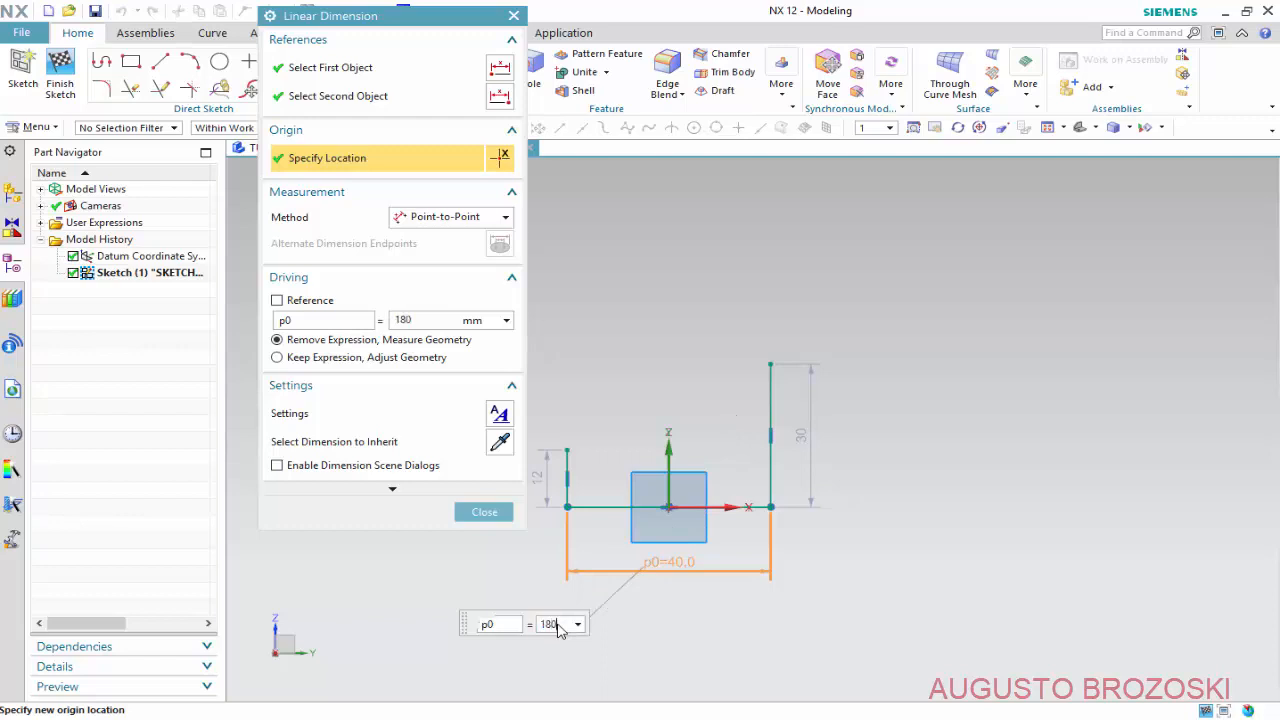
key("Return")
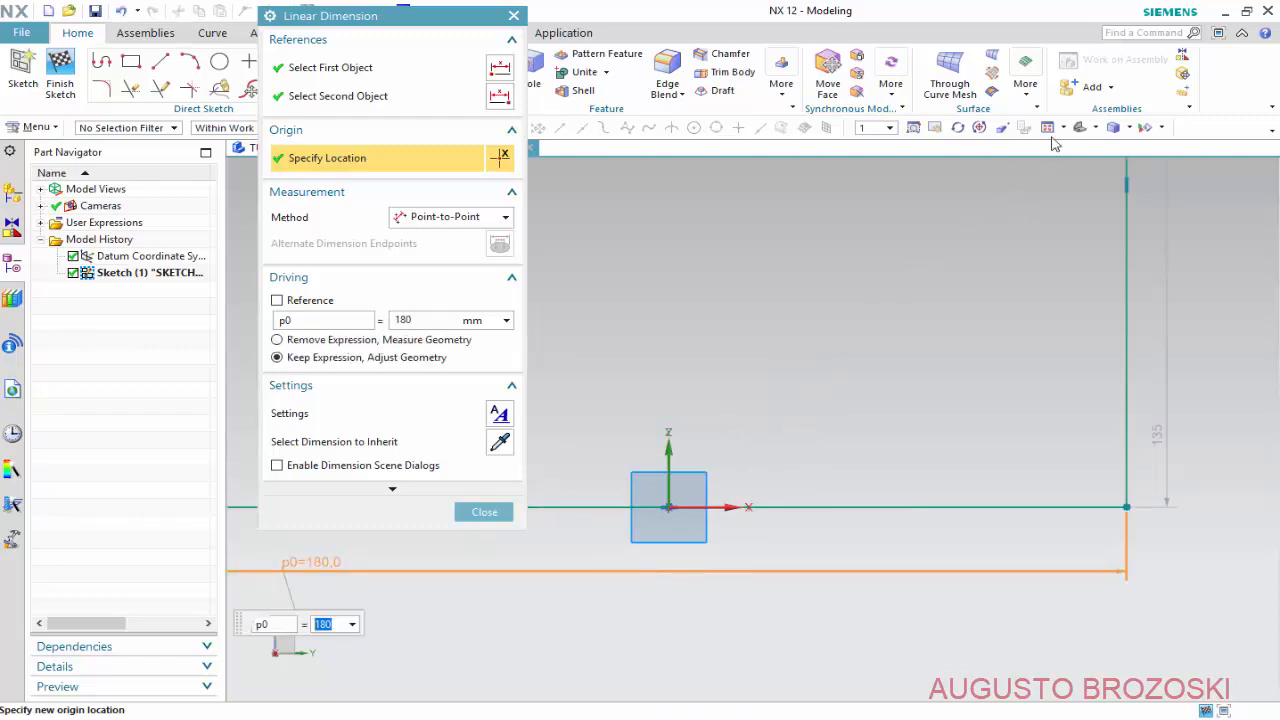
left_click(1048, 127)
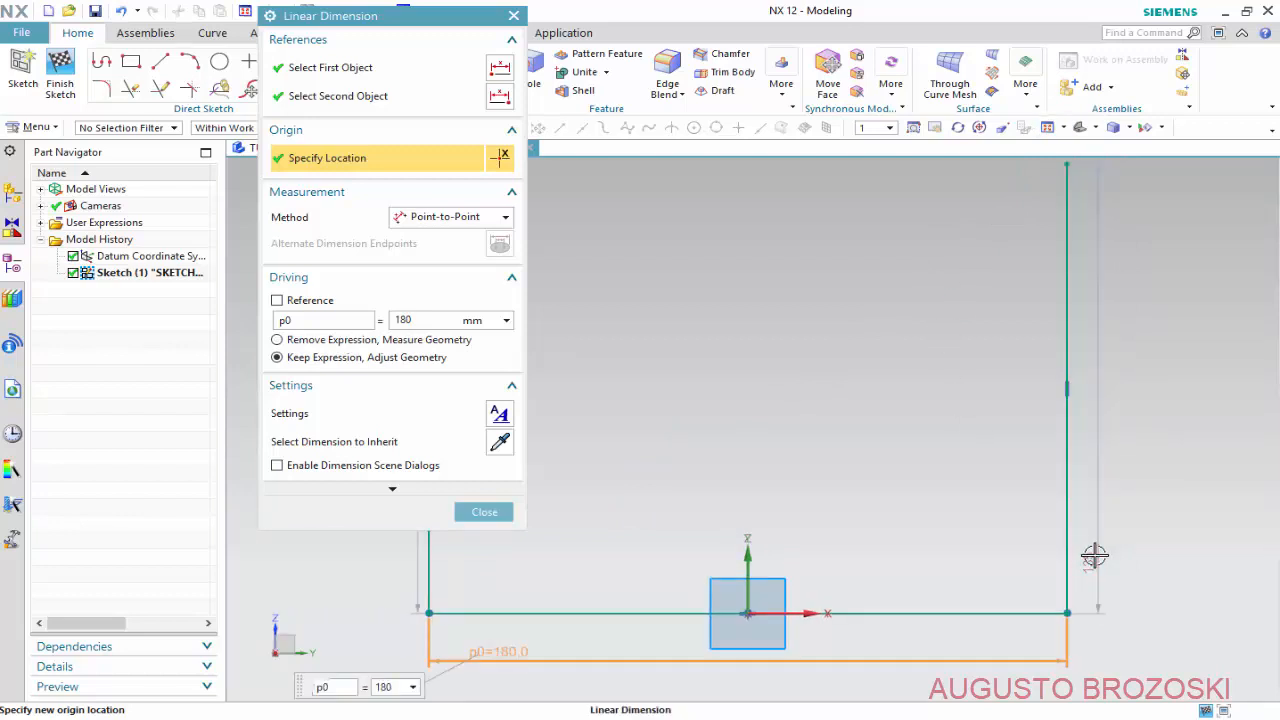
middle_click(1094, 556)
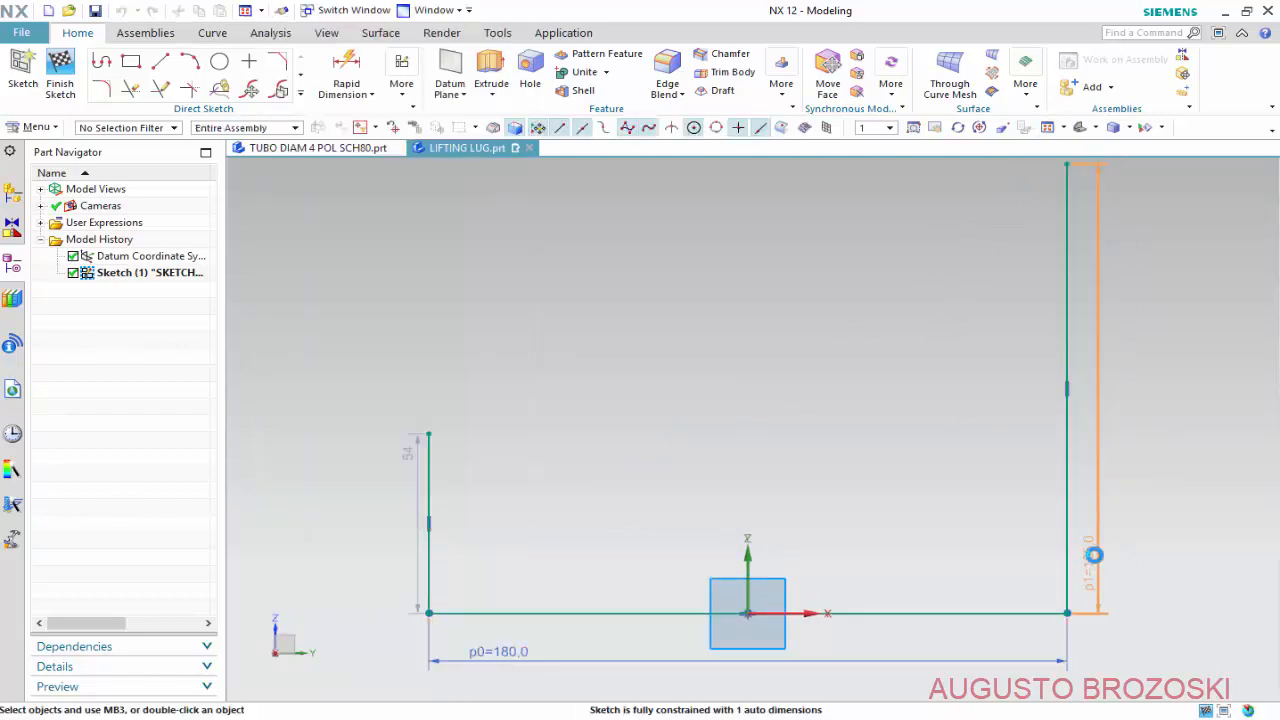
Set the right vertical line's height to 45 mm and align the upper endpoints of both vertical lines horizontally.
left_click(1094, 556)
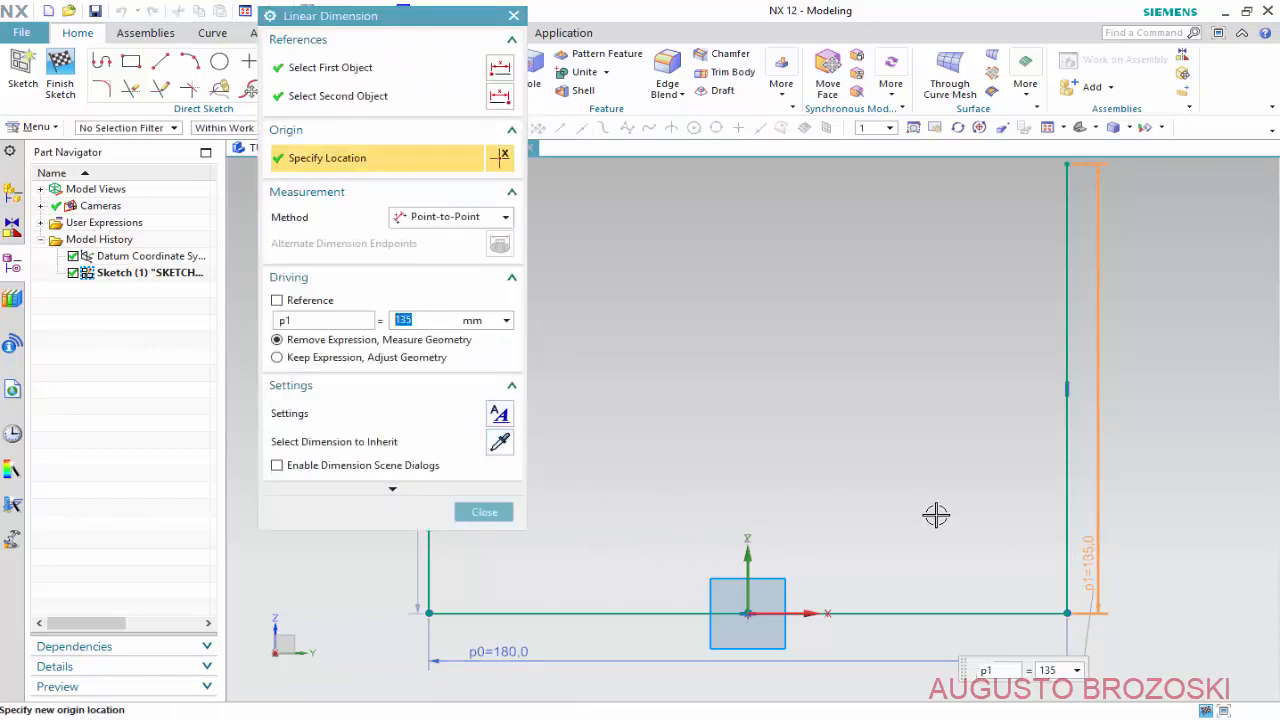
key("Return")
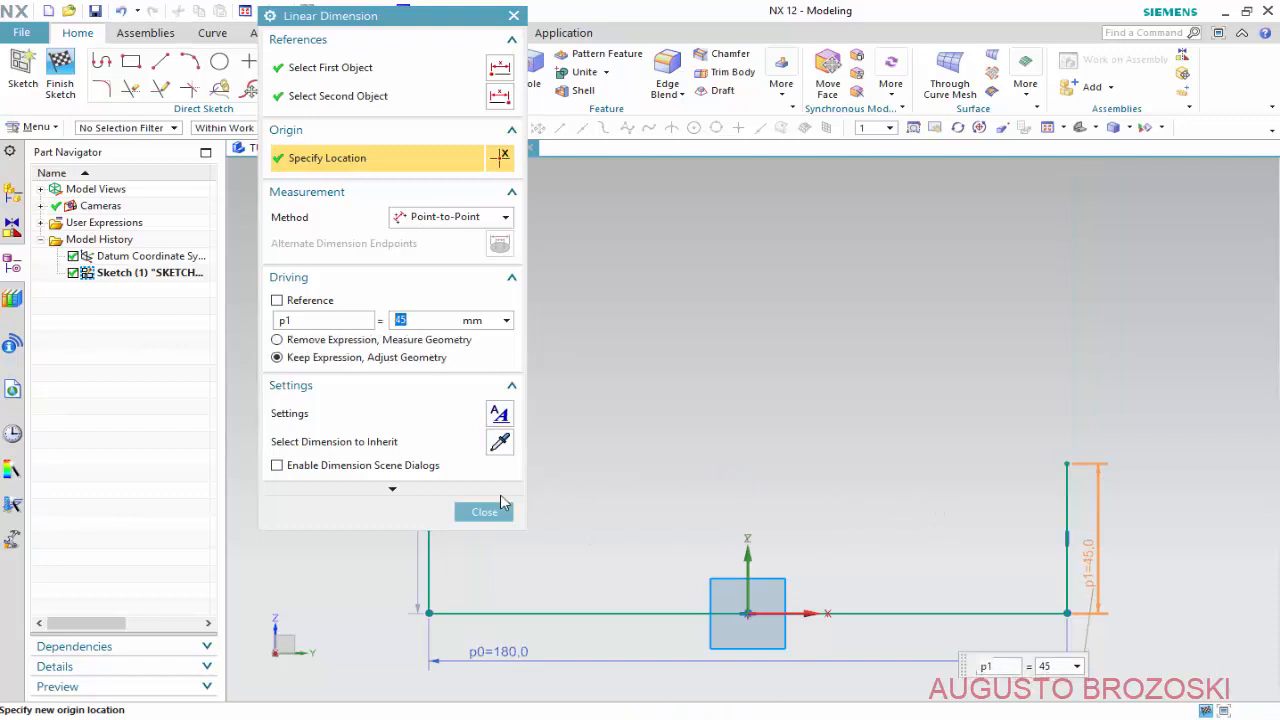
left_click(490, 514)
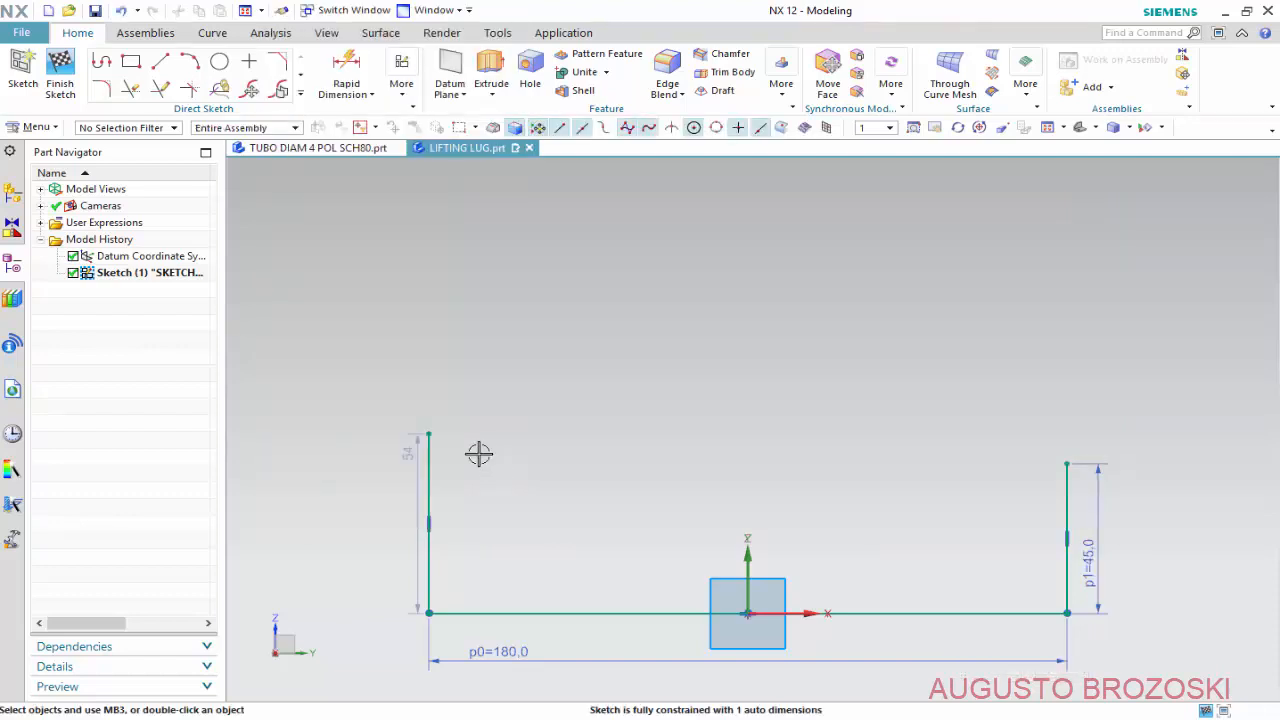
left_click(429, 434)
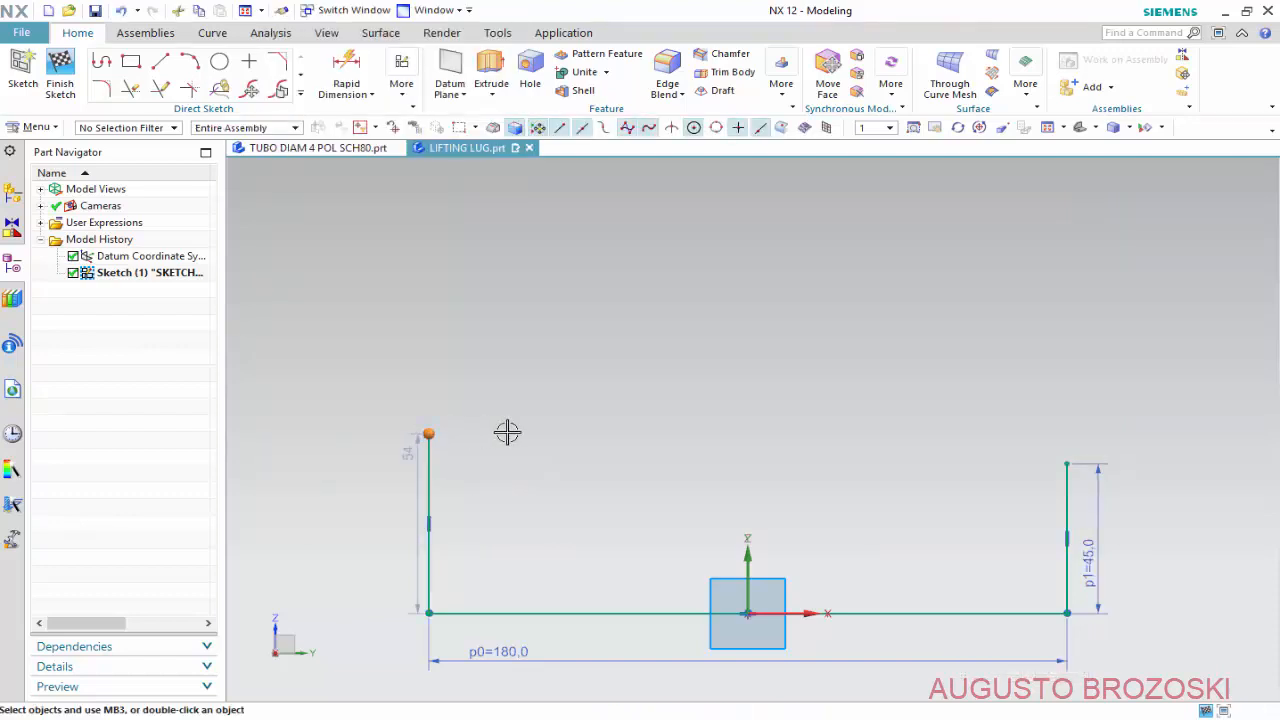
left_click(1068, 463)
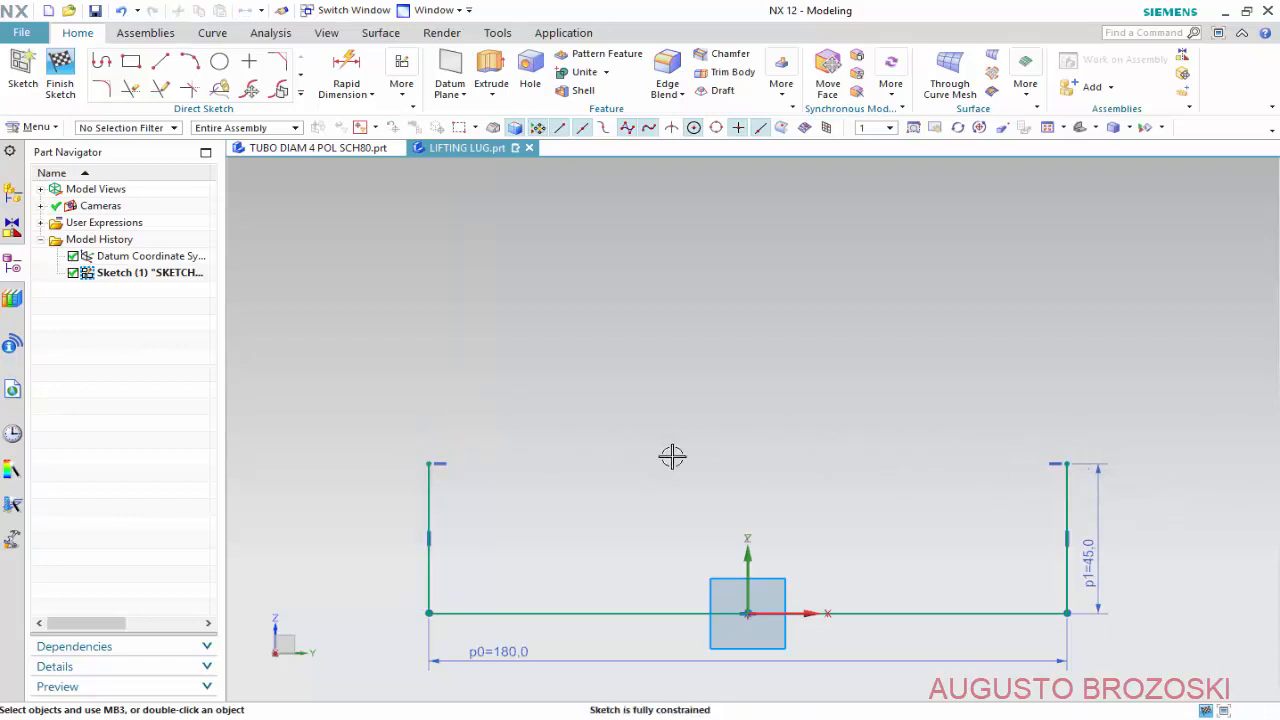
Draw two concentric circles centred about 82.7 mm above the base midpoint, the inner about 45.2 mm and the outer 100 mm in diameter.
left_click(220, 64)
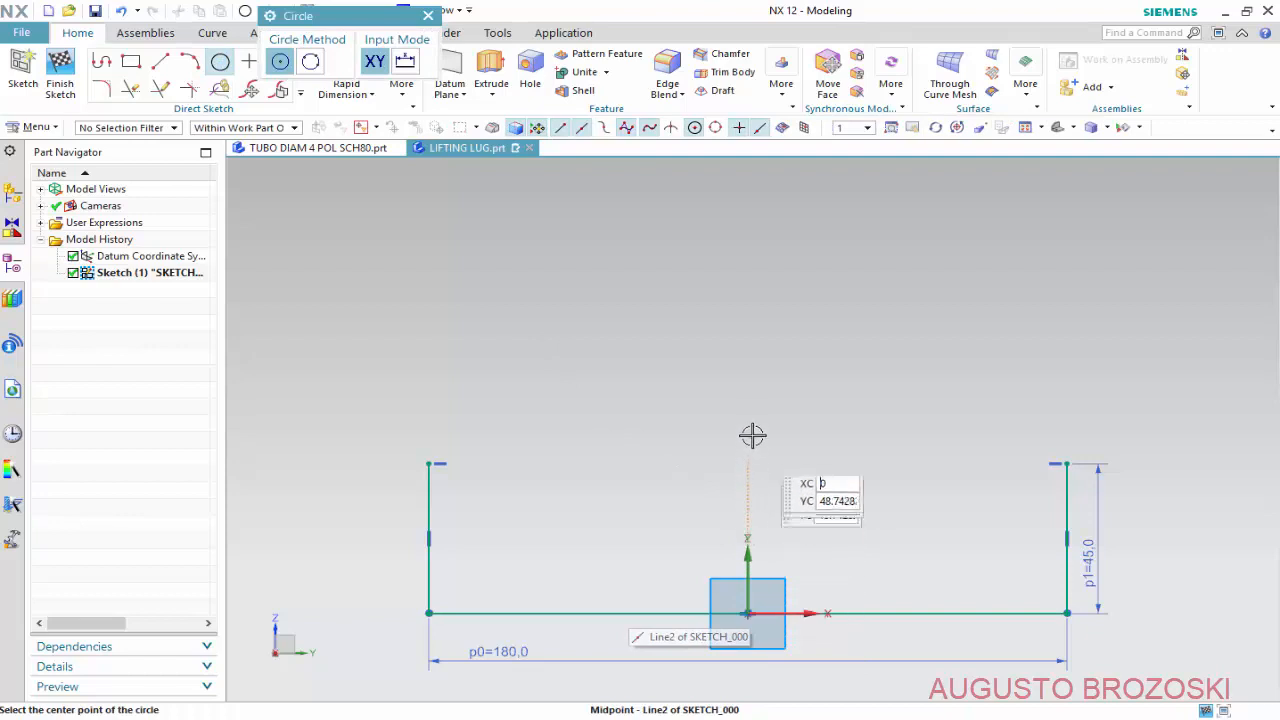
left_click(748, 338)
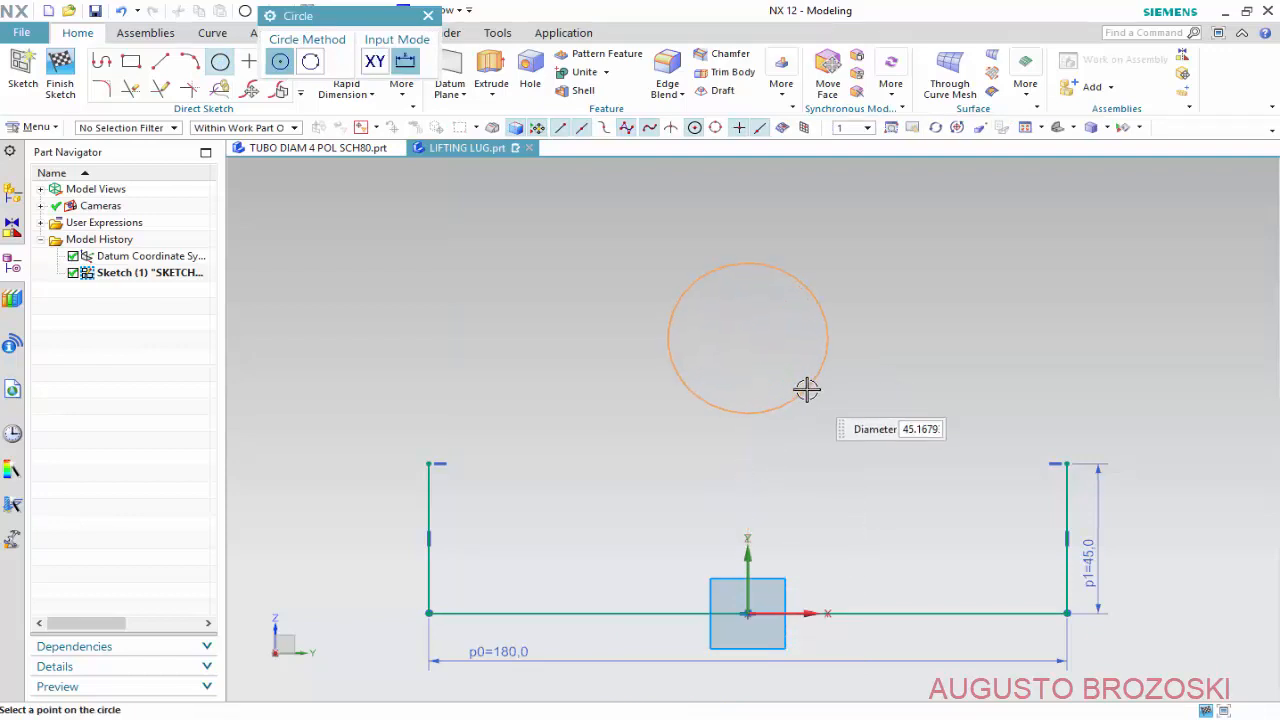
left_click(805, 395)
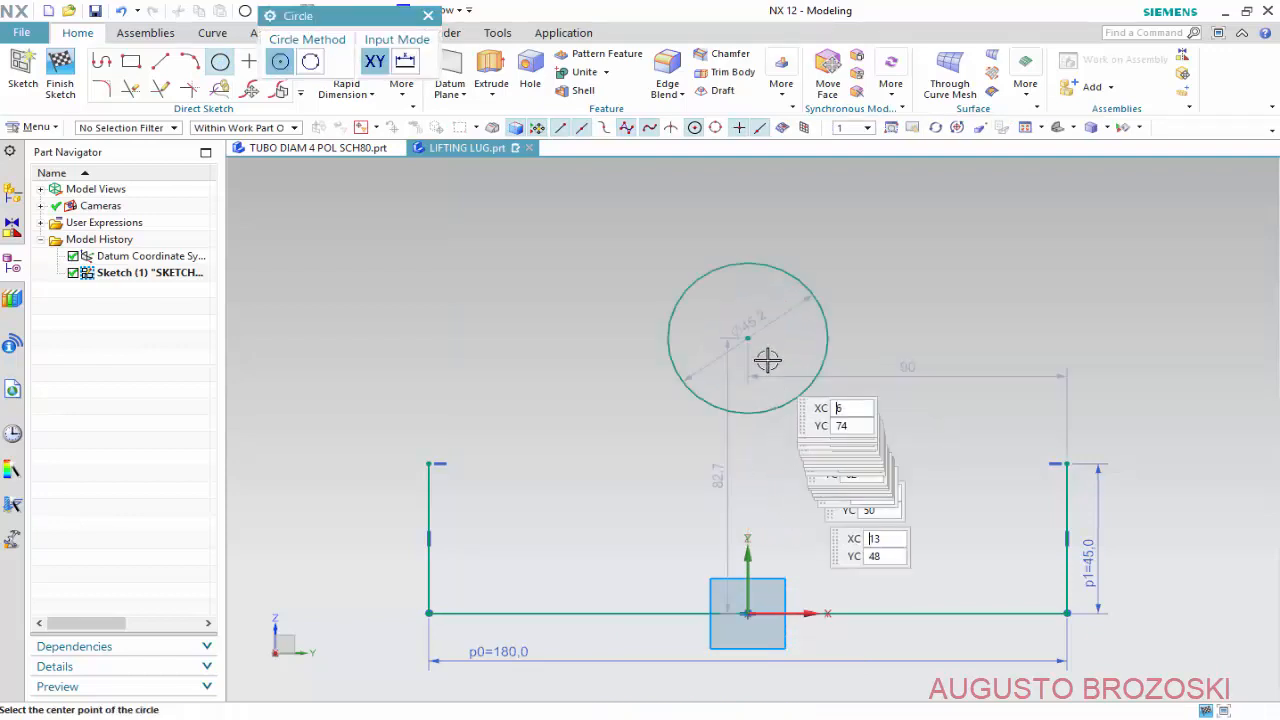
left_click(748, 338)
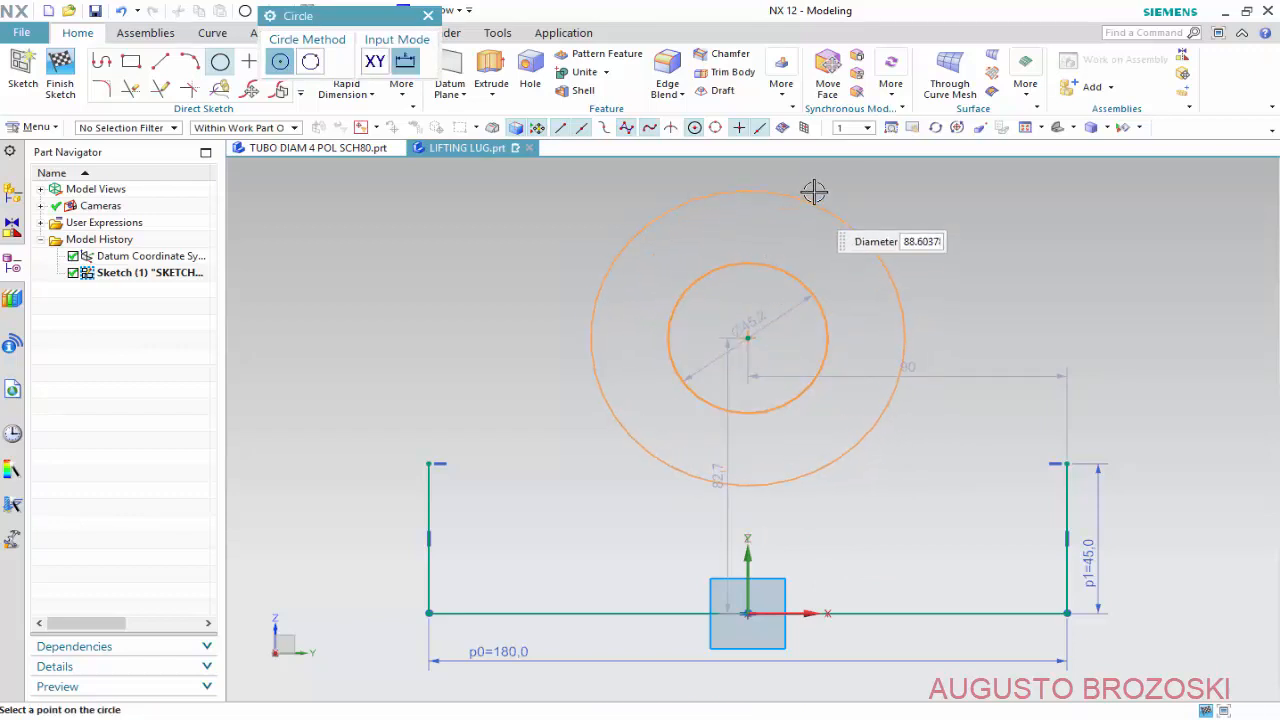
type("100")
key("Return")
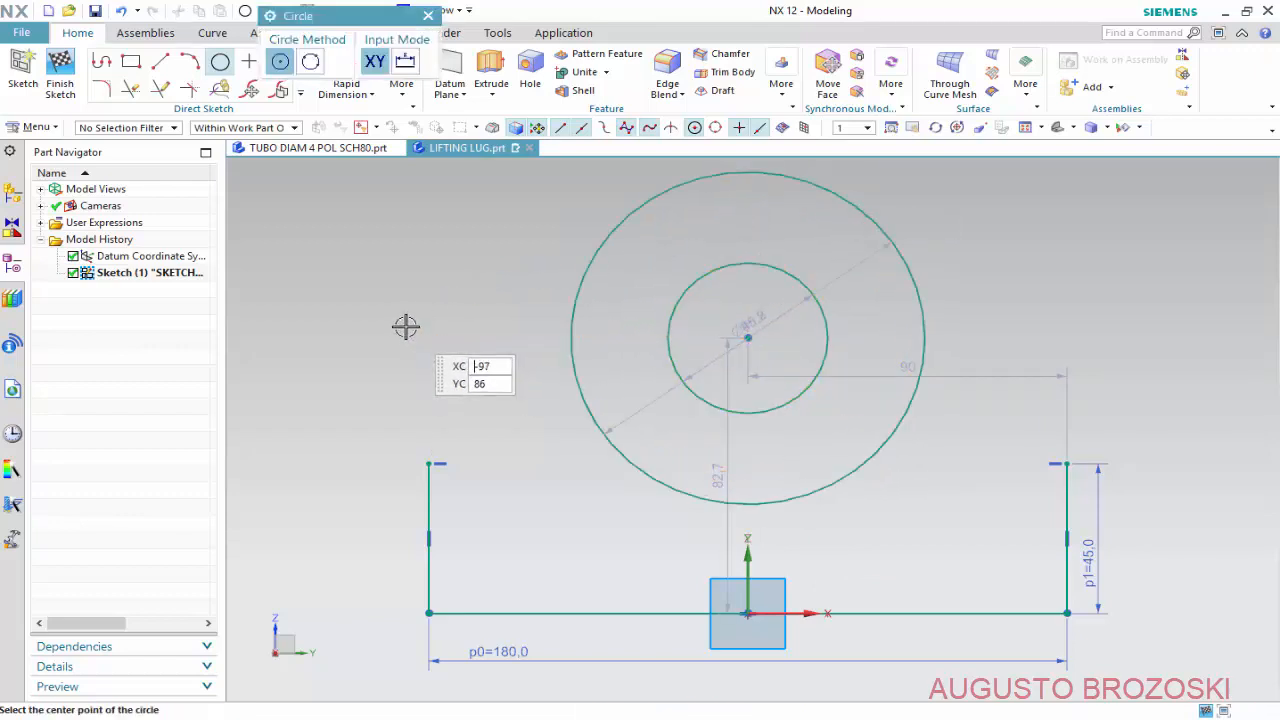
key("Escape")
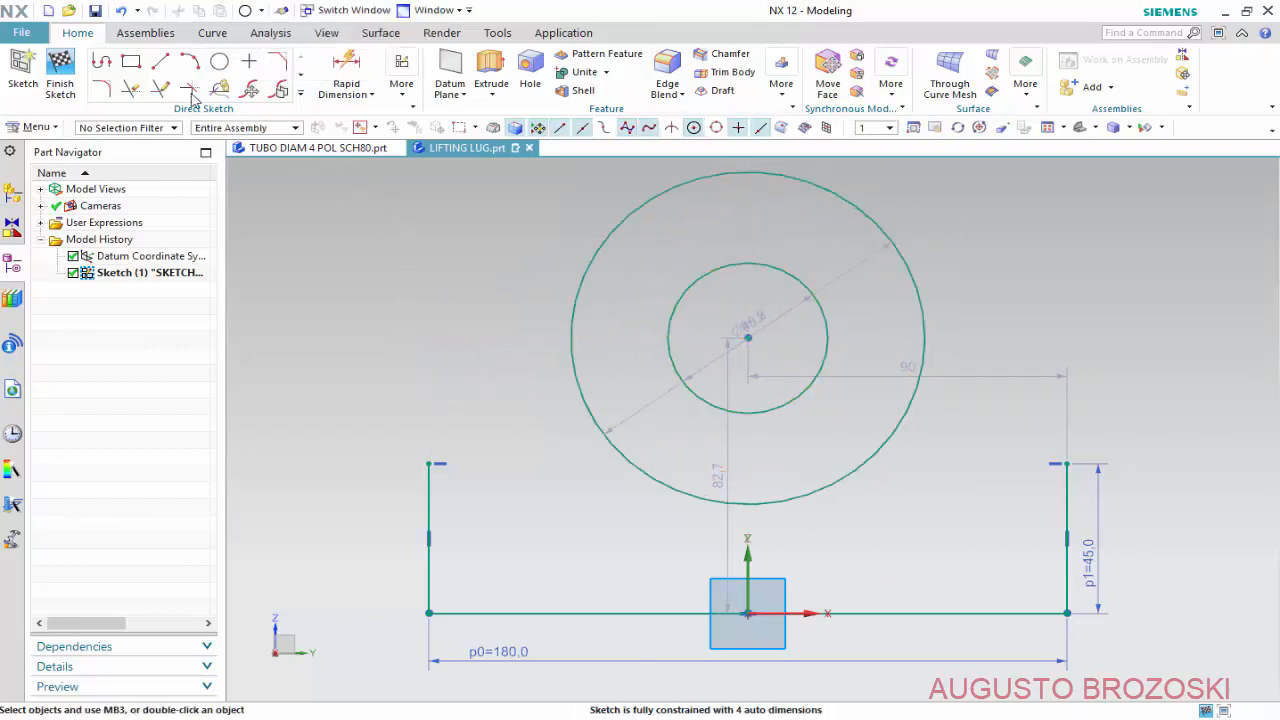
Draw two lines tangent to the outer circle, one to the upper endpoint of each vertical line.
left_click(163, 62)
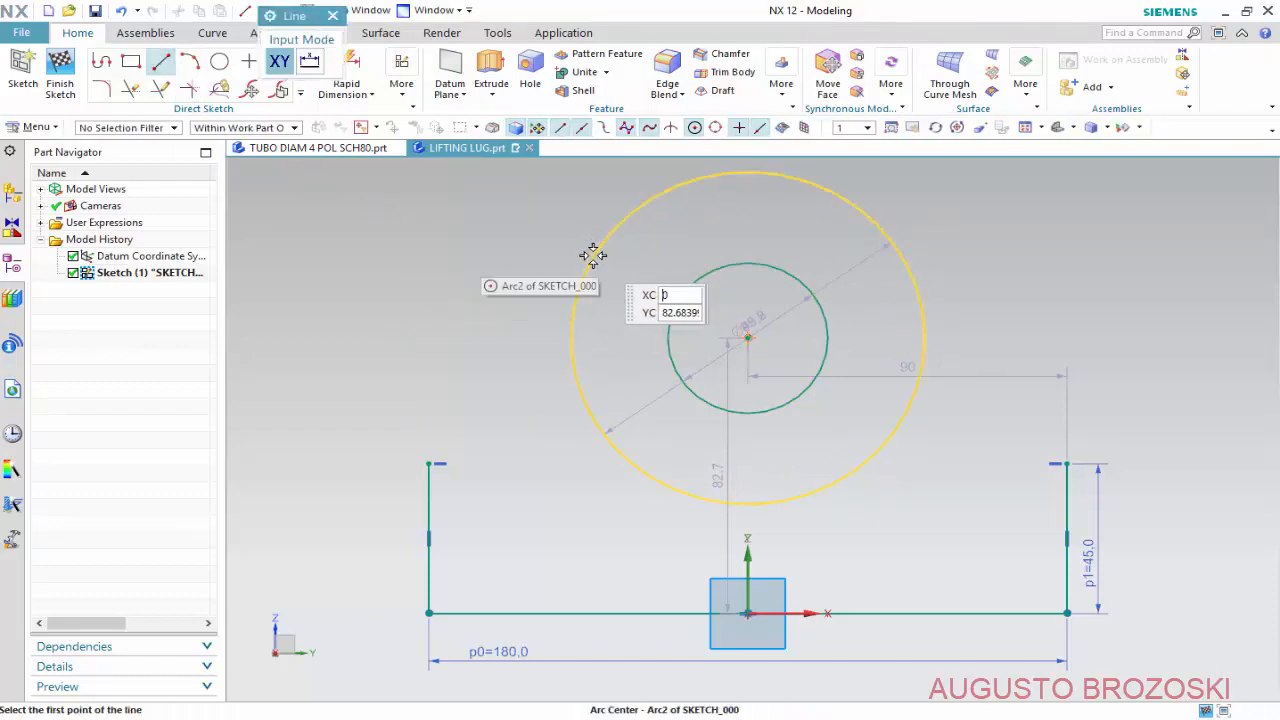
left_click(593, 255)
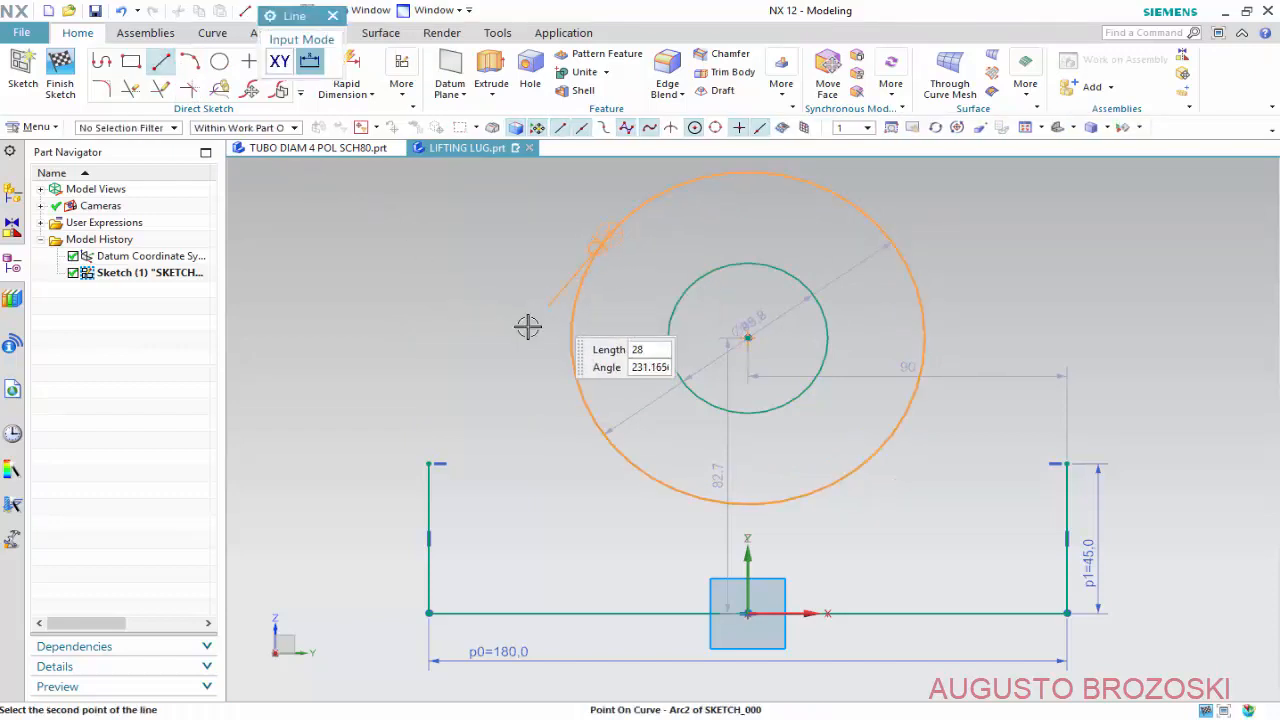
left_click(434, 462)
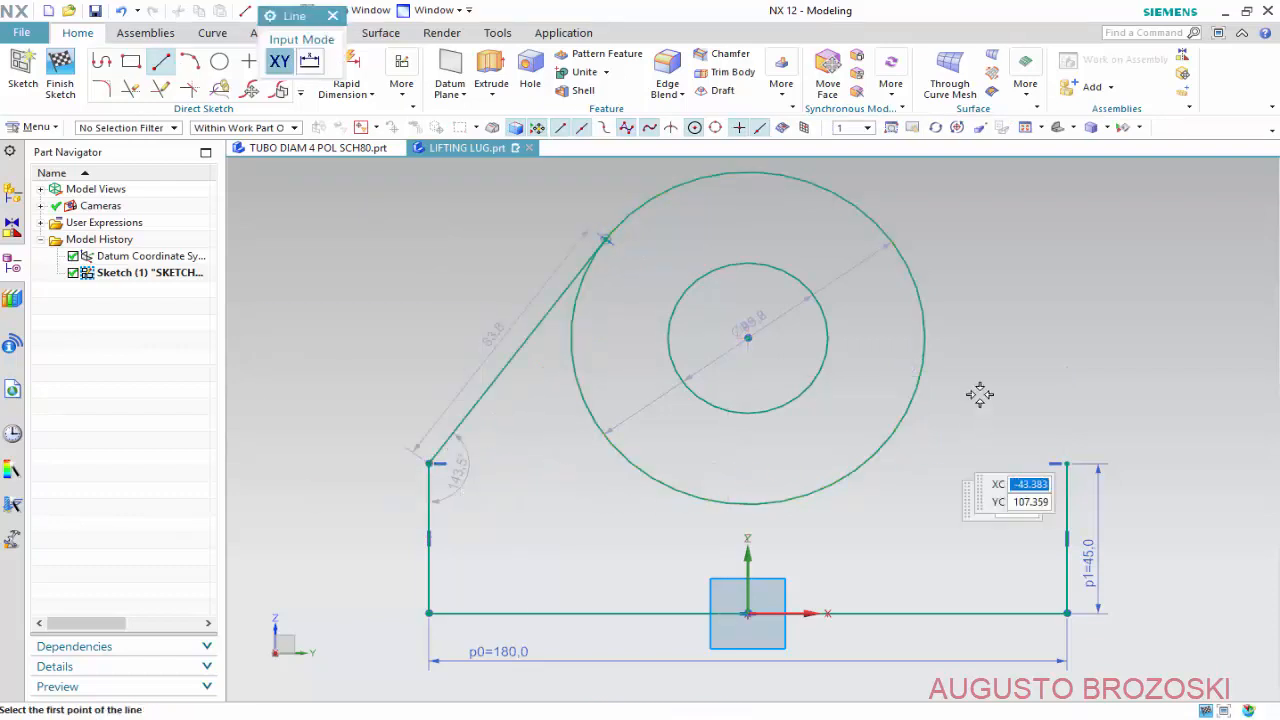
left_click(908, 271)
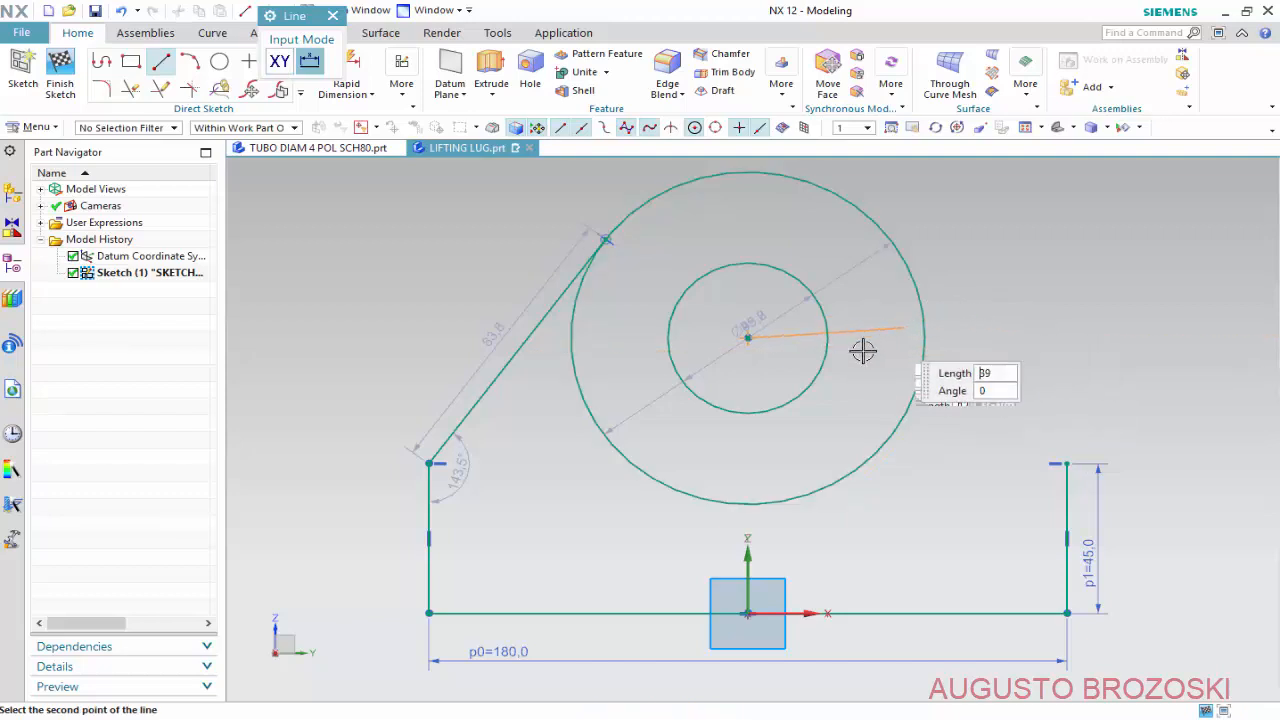
key("Escape")
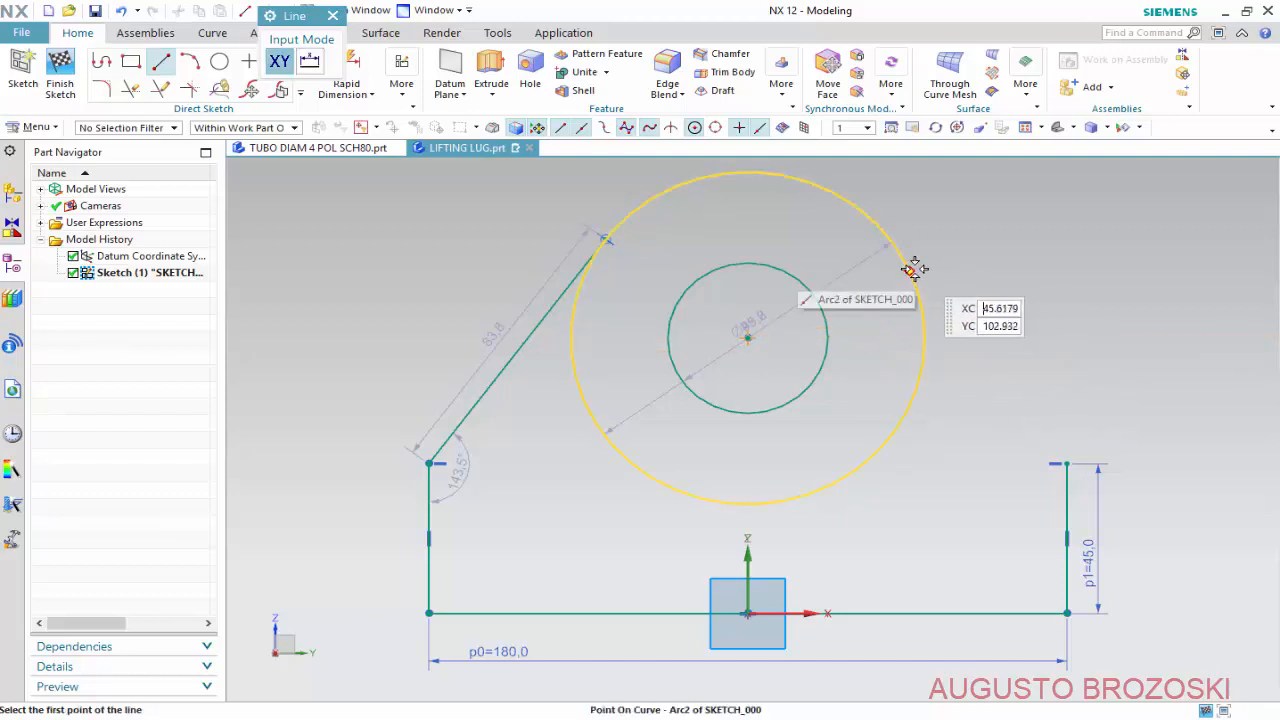
left_click(911, 269)
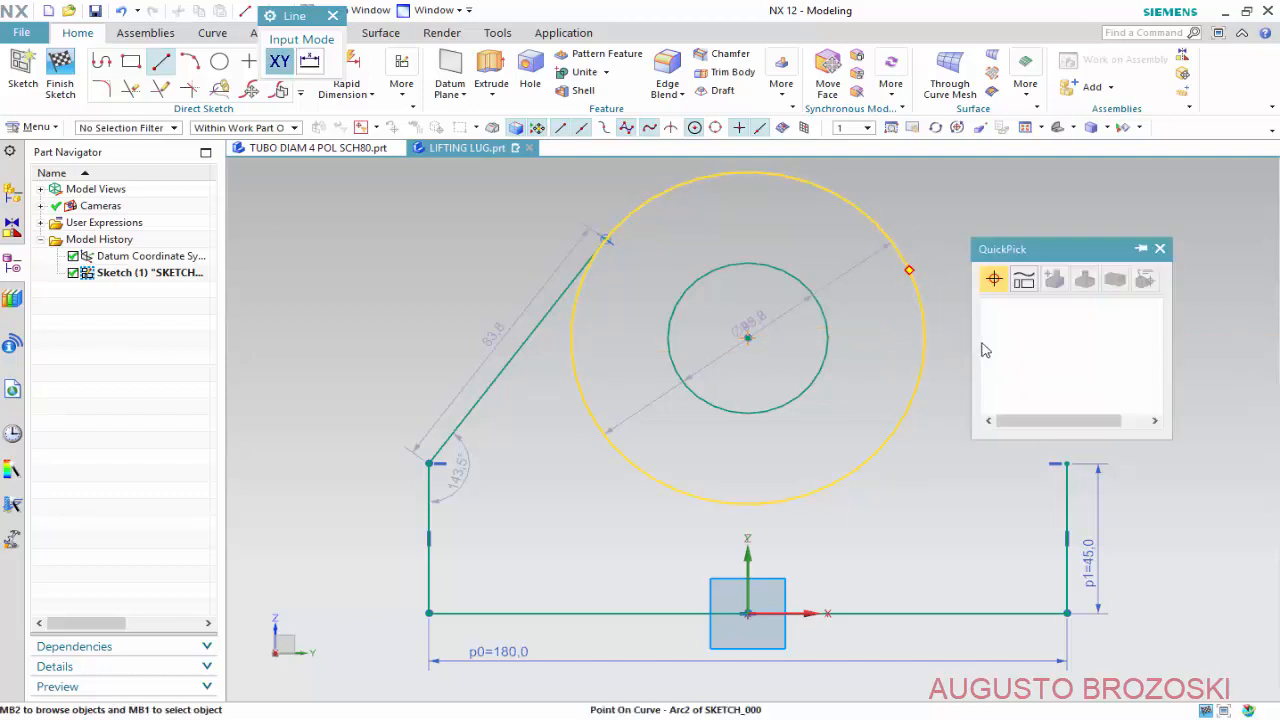
left_click(1046, 310)
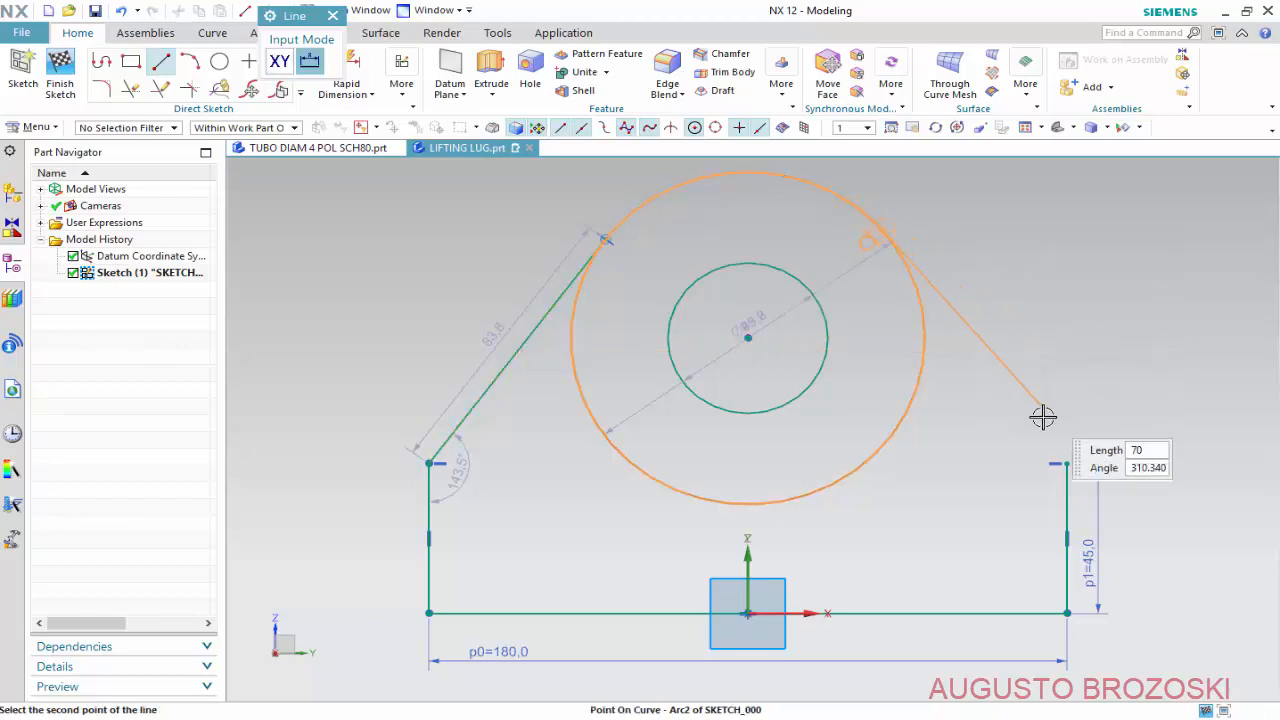
left_click(1062, 463)
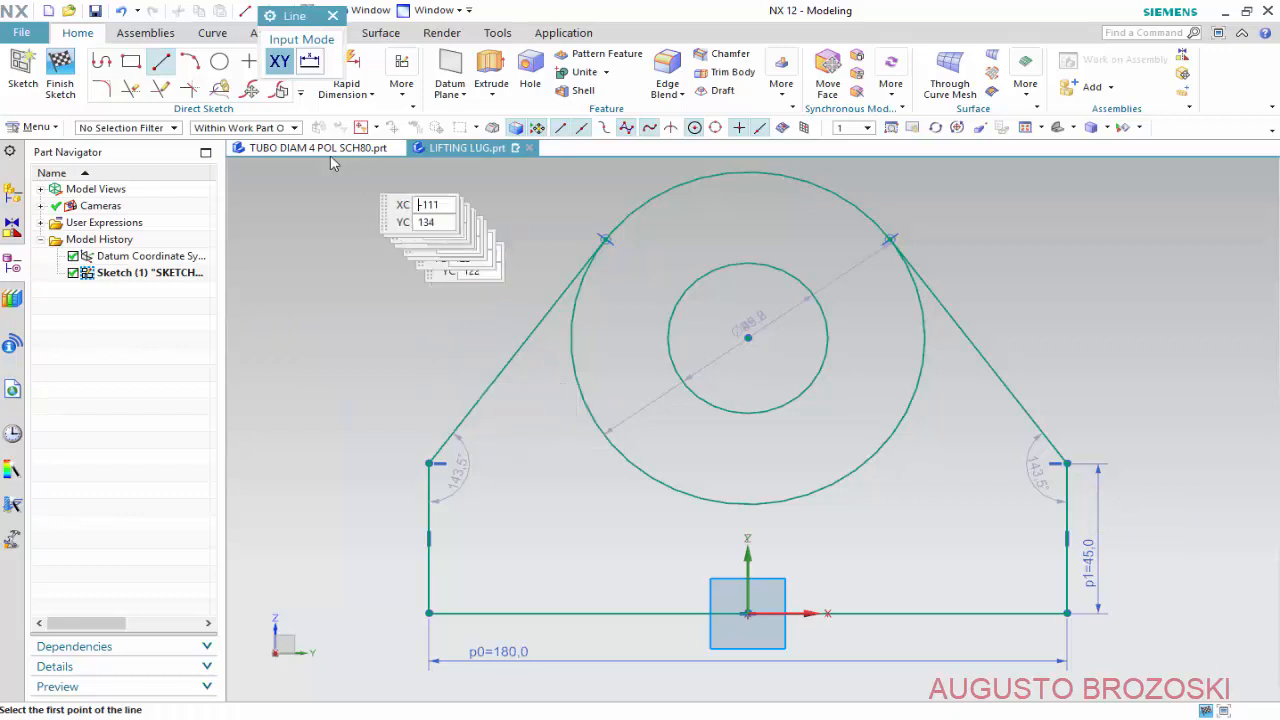
left_click(332, 16)
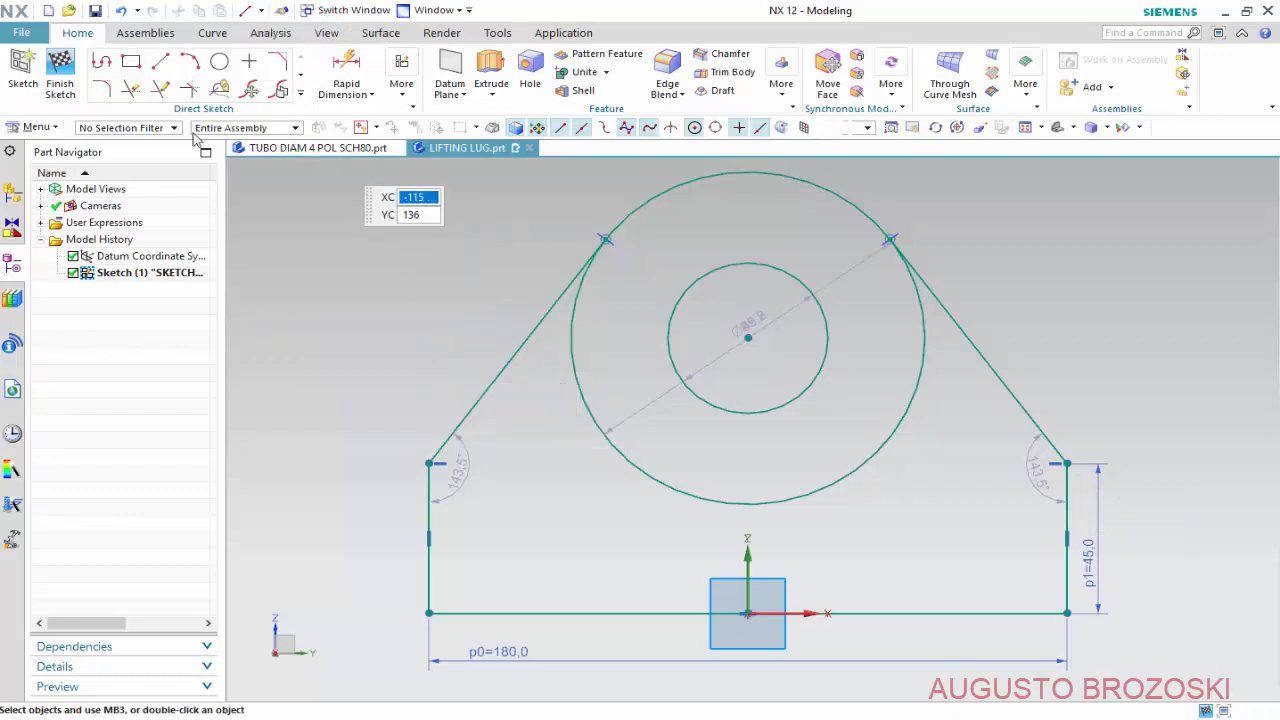
Trim away the lower portion of the outer circle between the two tangent lines.
left_click(130, 89)
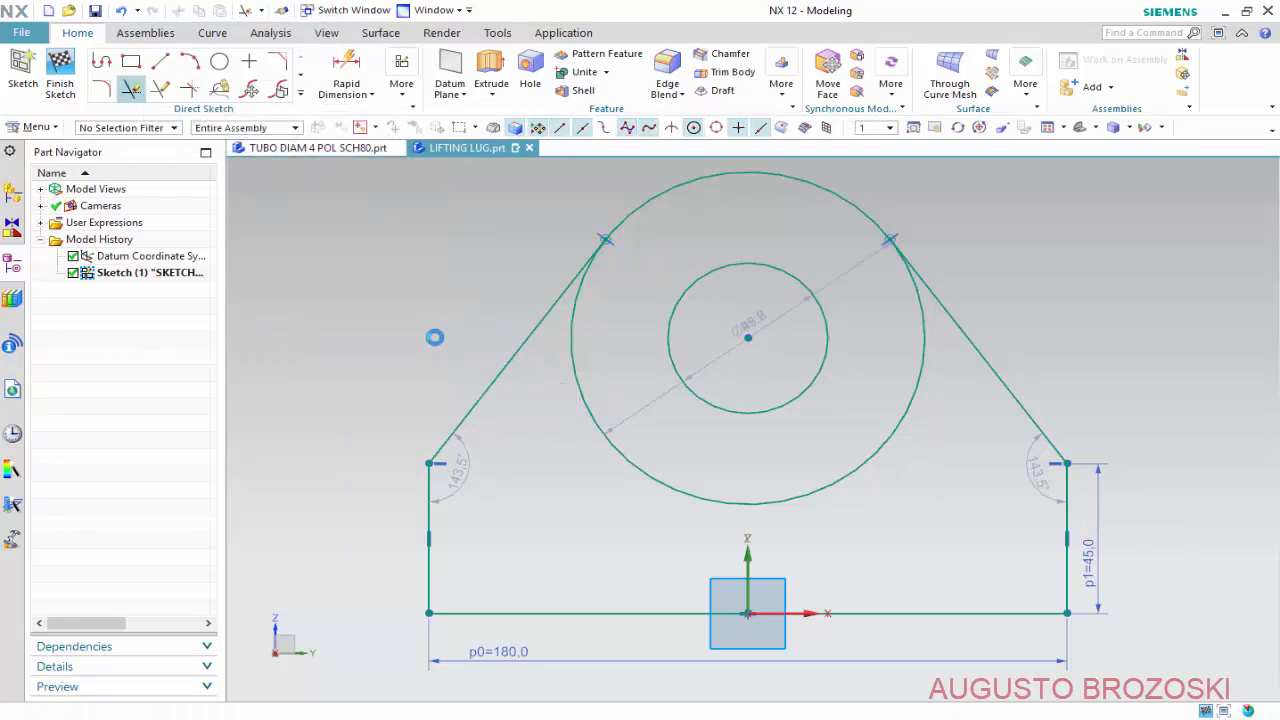
mouse_move(566, 424)
left_mouse_down()
mouse_move(571, 400)
mouse_move(599, 388)
left_mouse_up()
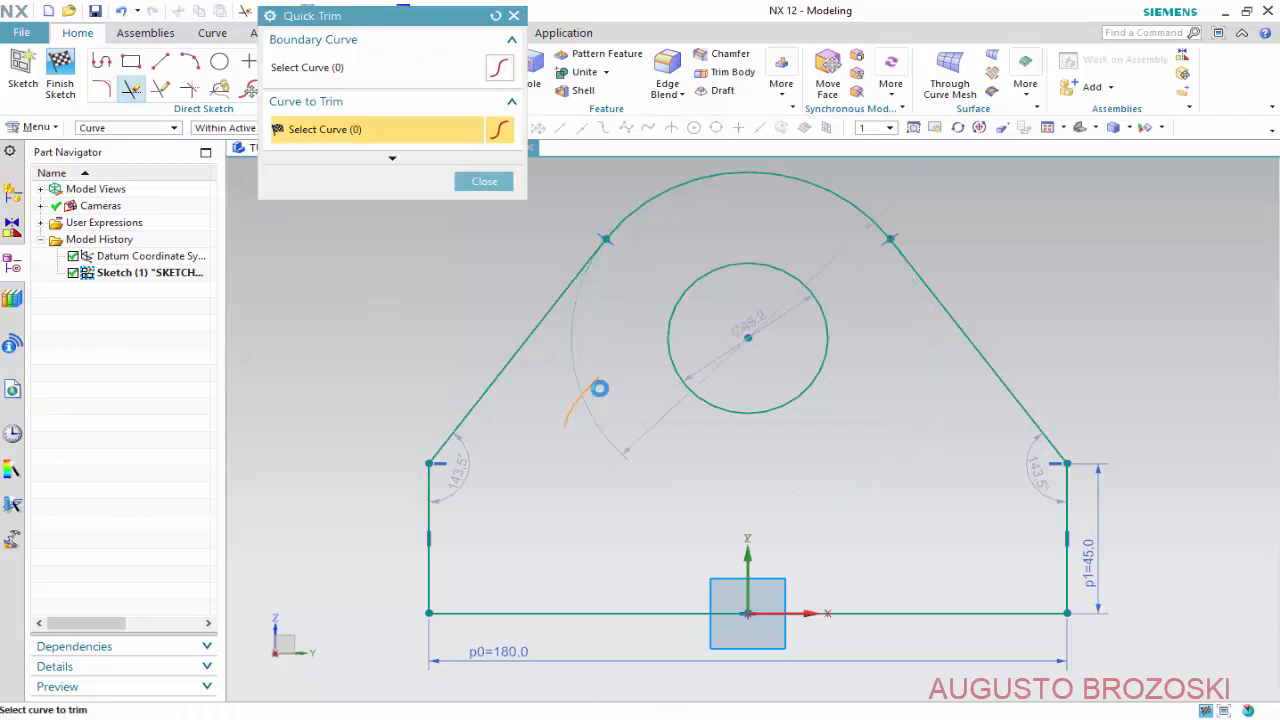
left_click(484, 182)
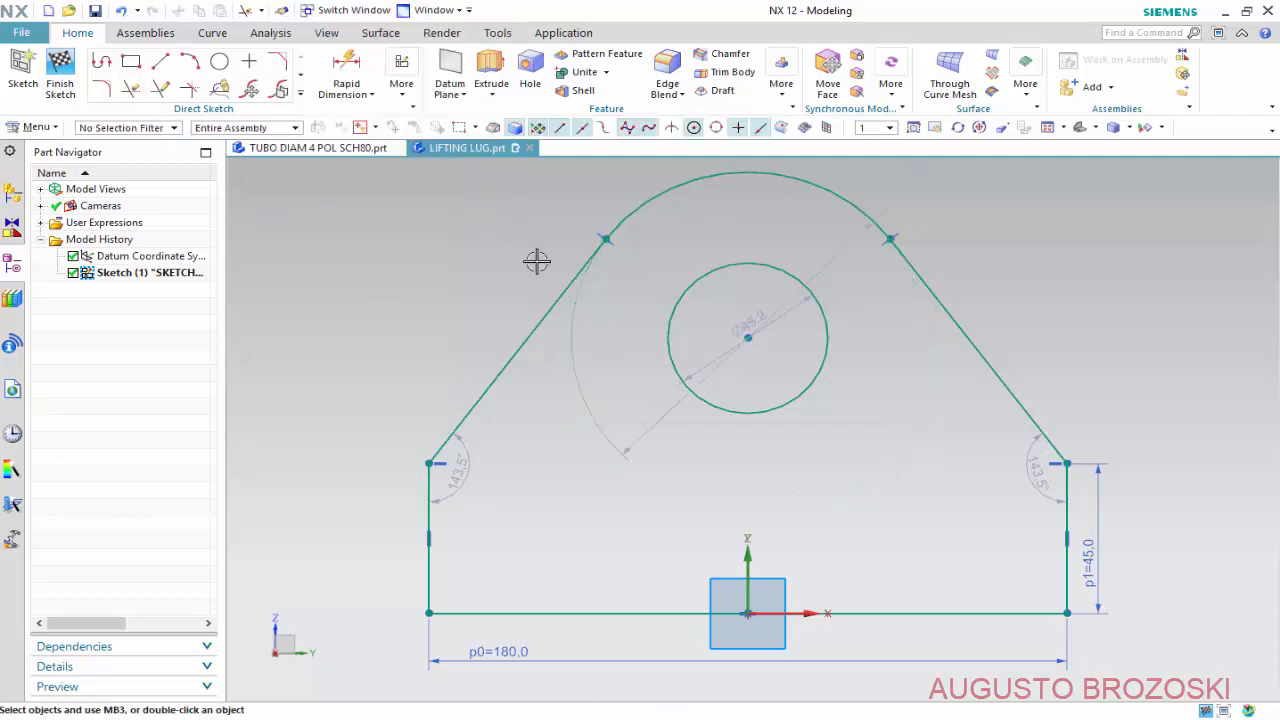
Check the lifting lug's upper radius in the PDF drawing and dimension the top arc with a 60 mm radius.
left_click(362, 80)
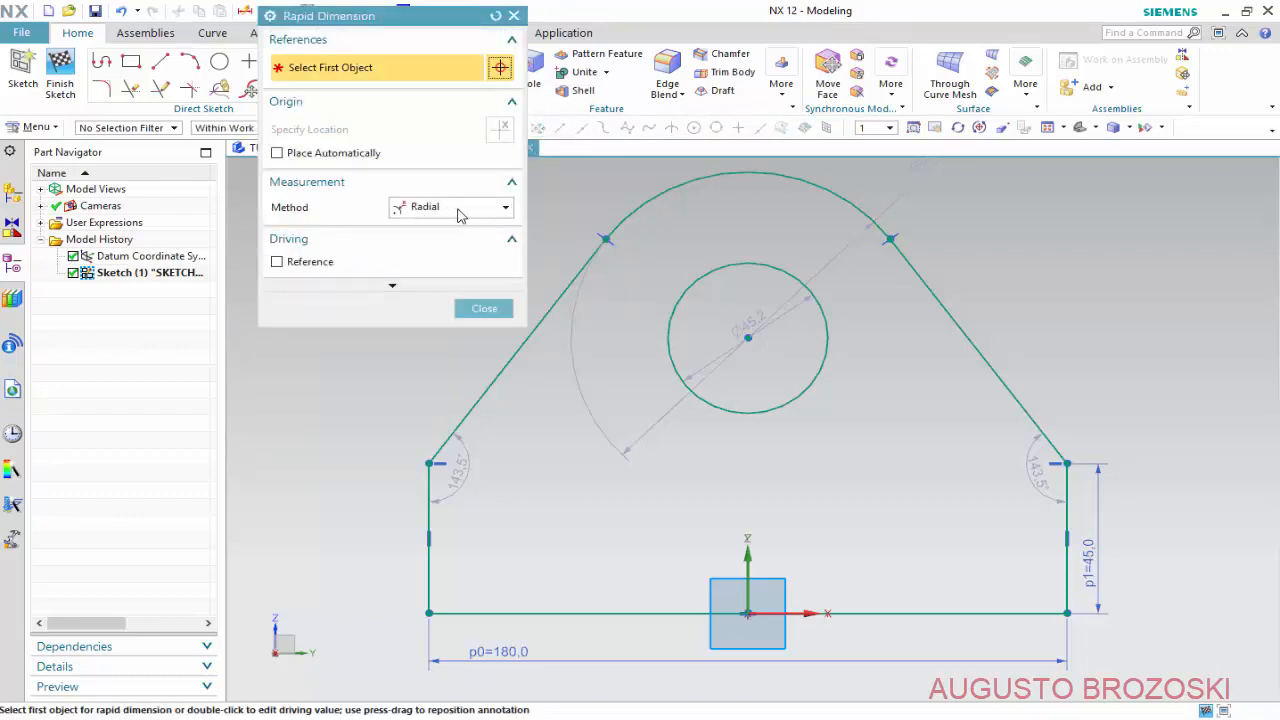
left_click(805, 184)
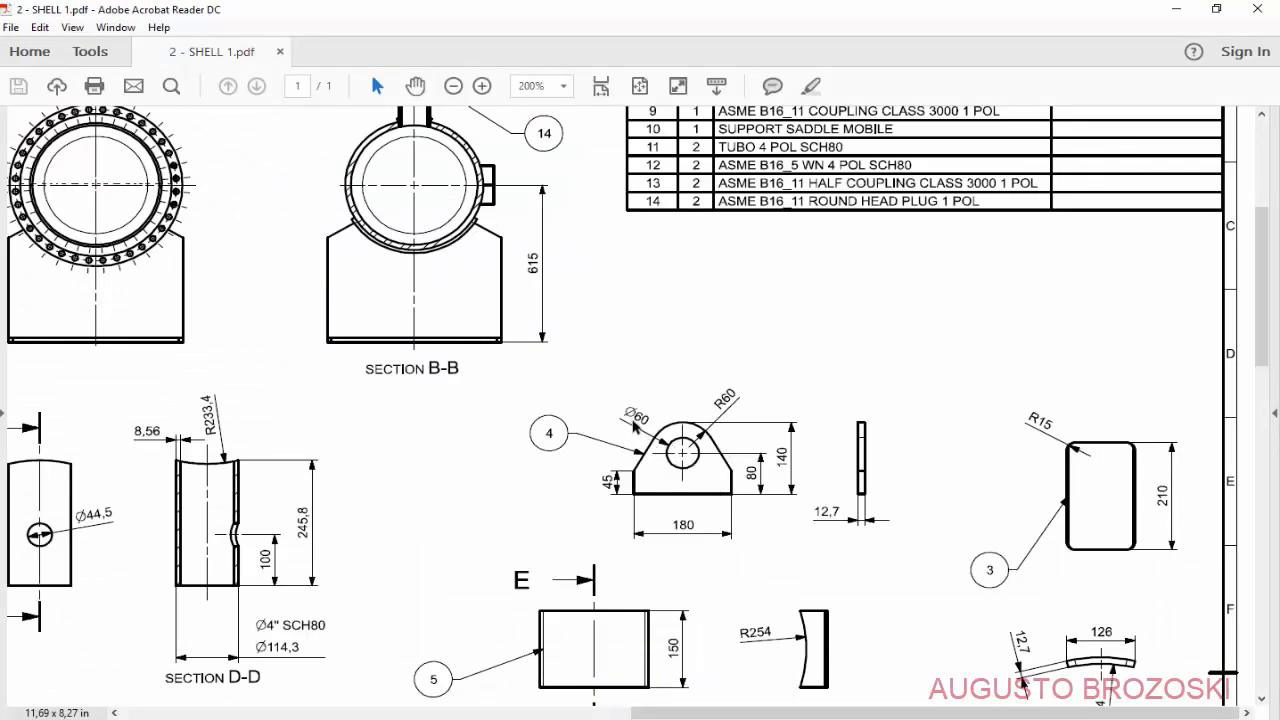
left_click(1175, 10)
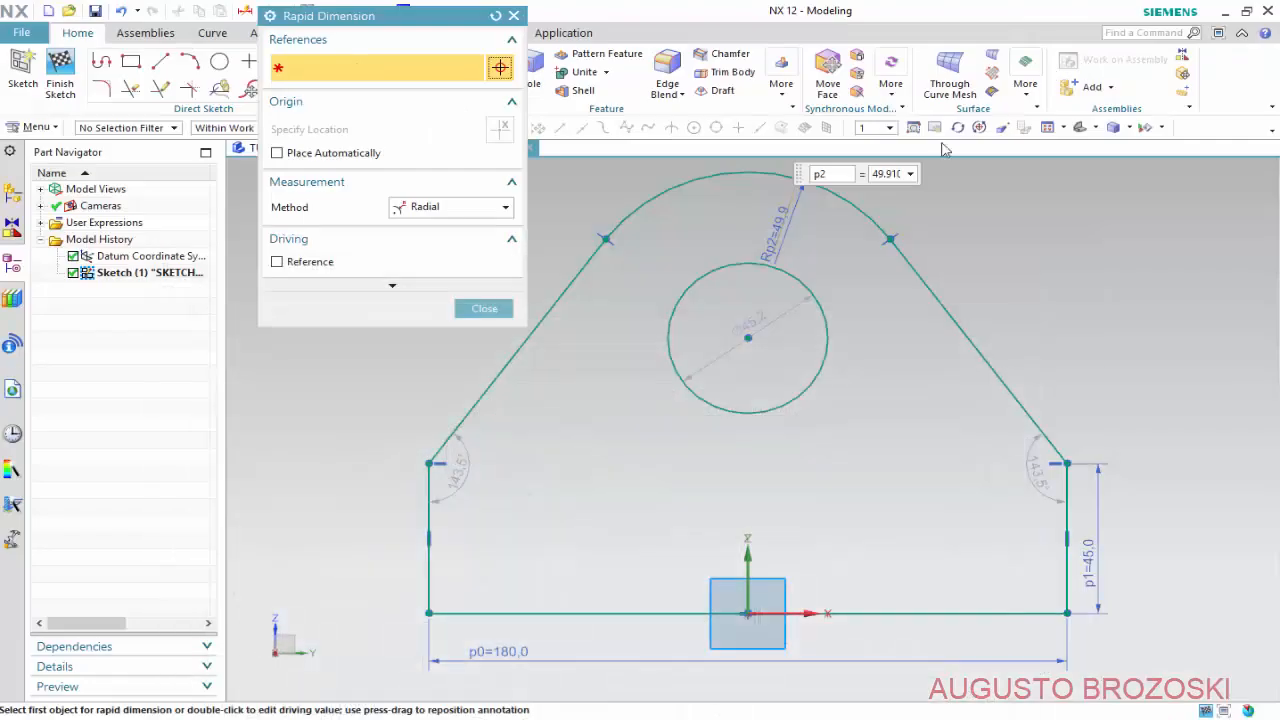
double_click(785, 234)
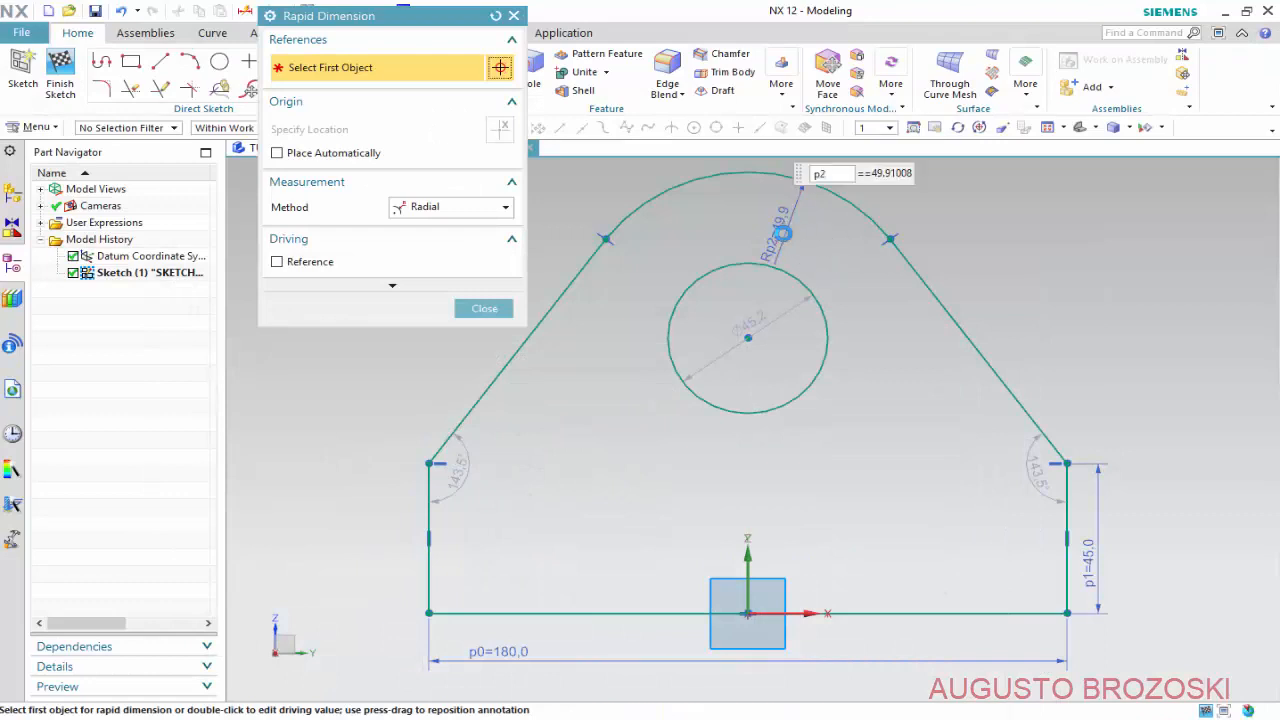
type("6")
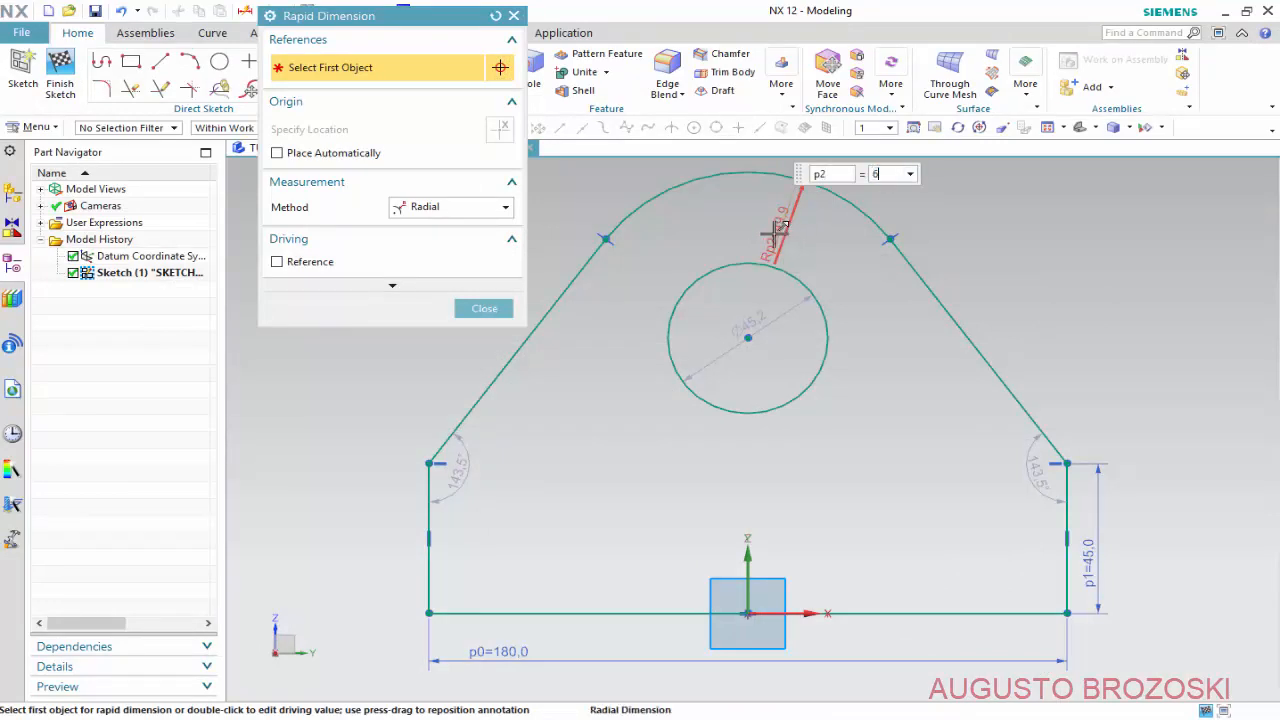
type("0")
key("Return")
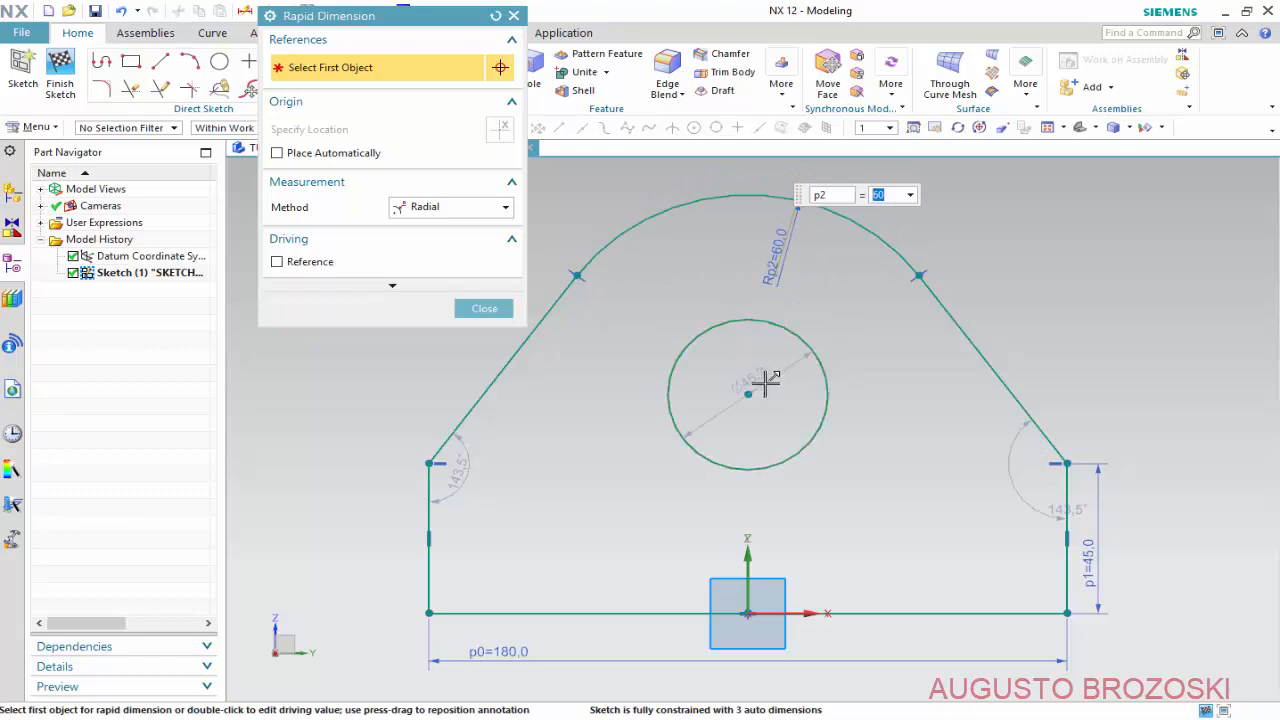
Dimension the inner circle with a diameter of 60 mm.
left_click(506, 207)
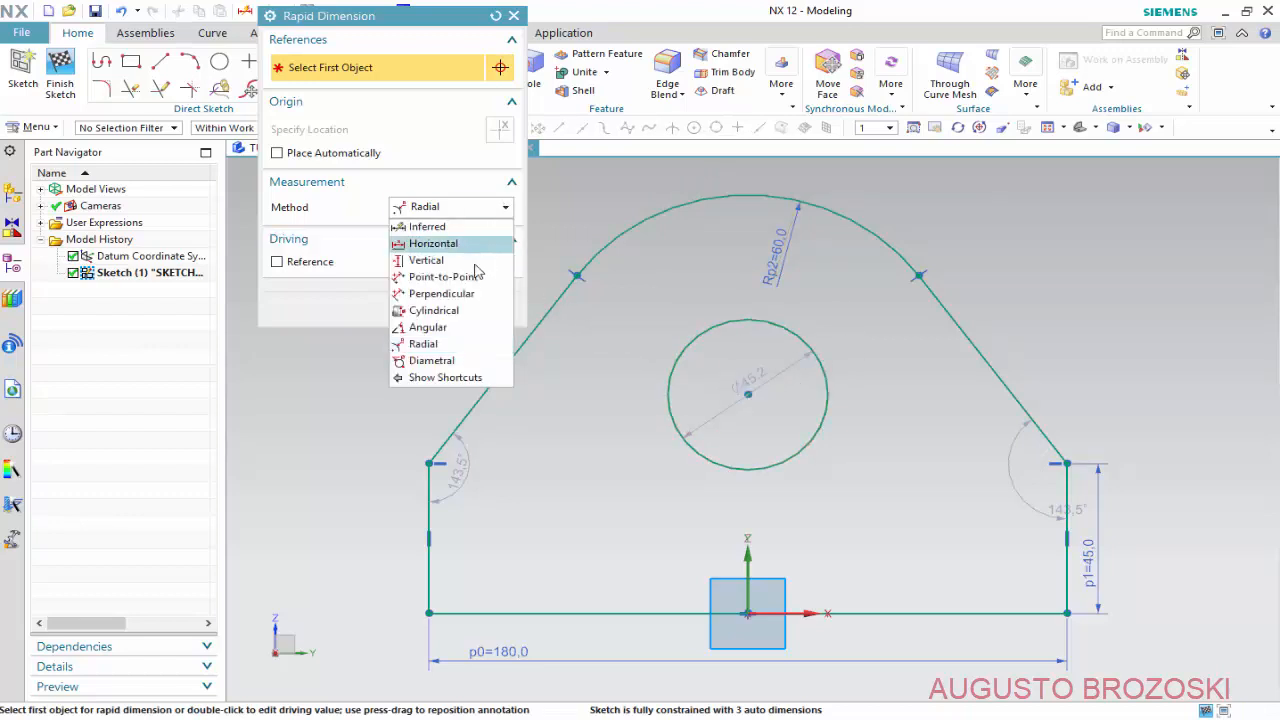
left_click(455, 362)
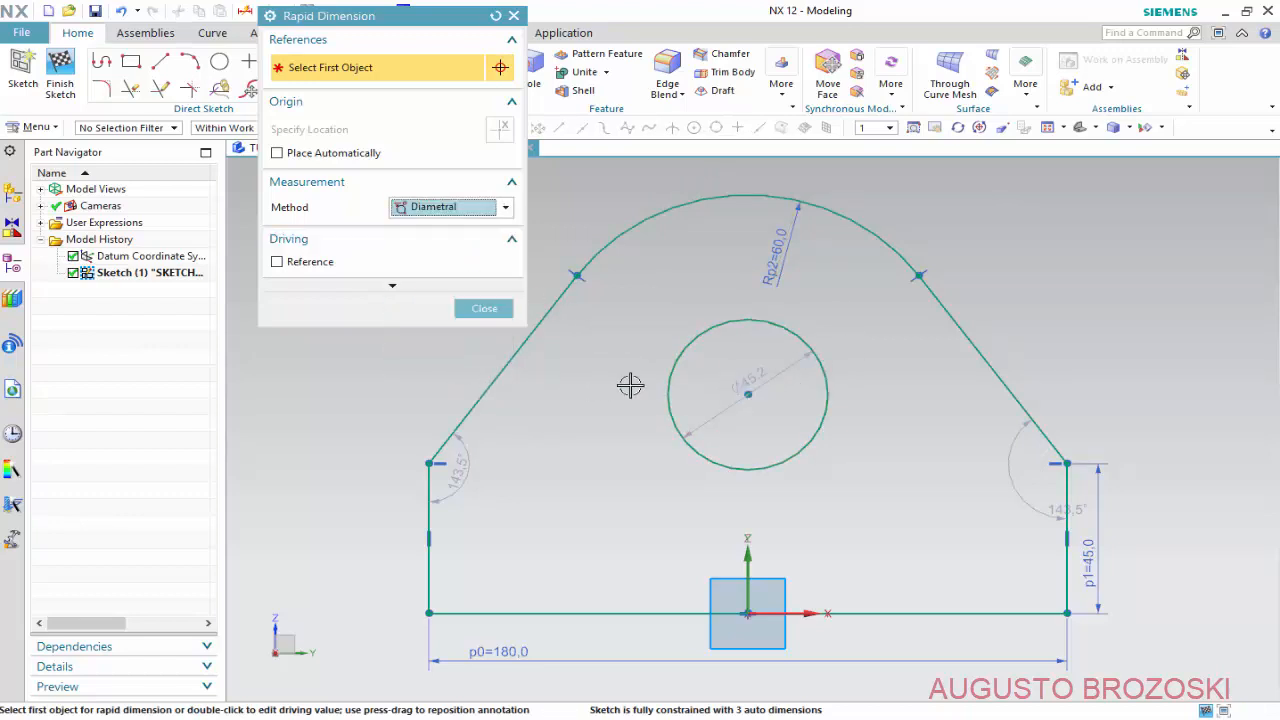
left_click(786, 336)
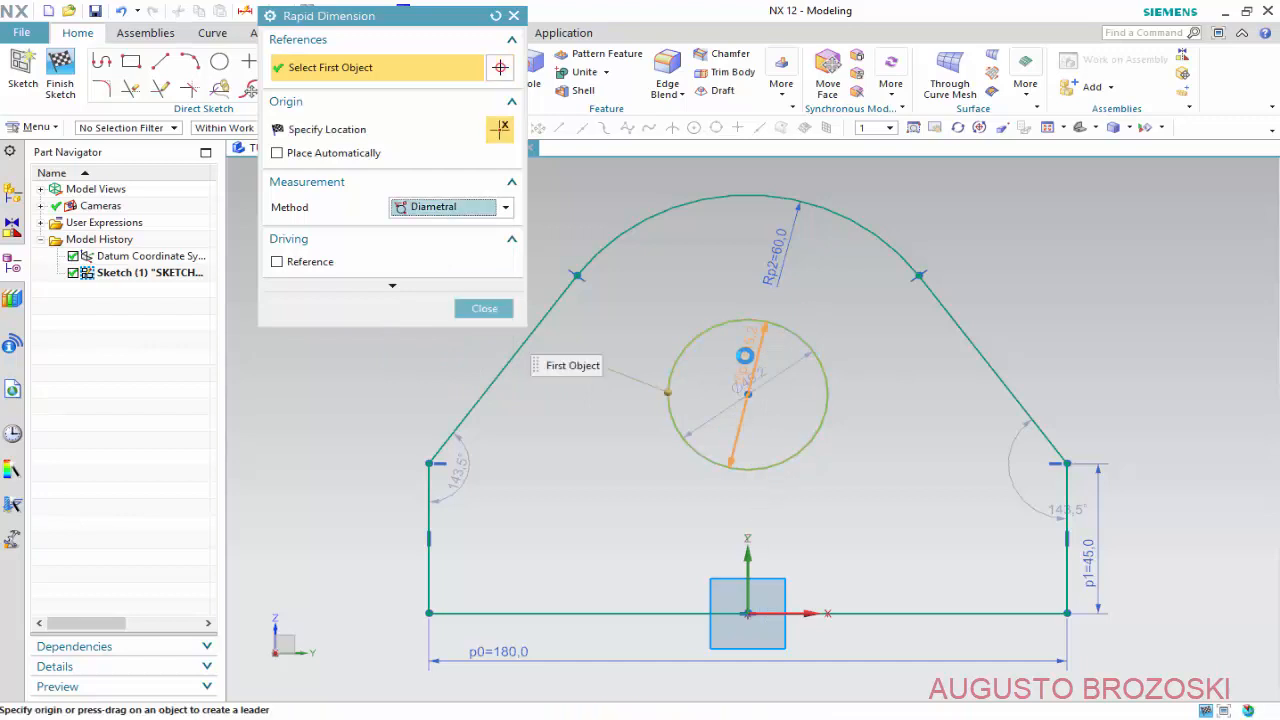
left_click(745, 355)
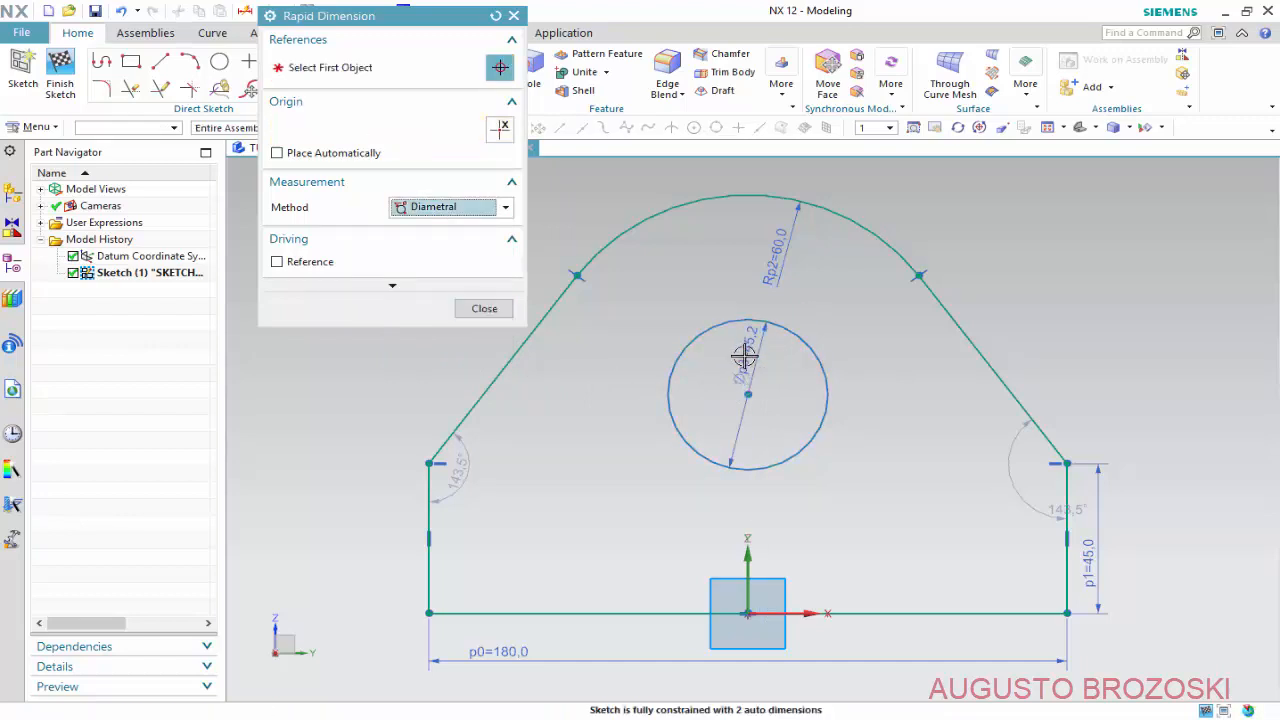
double_click(731, 355)
type("60")
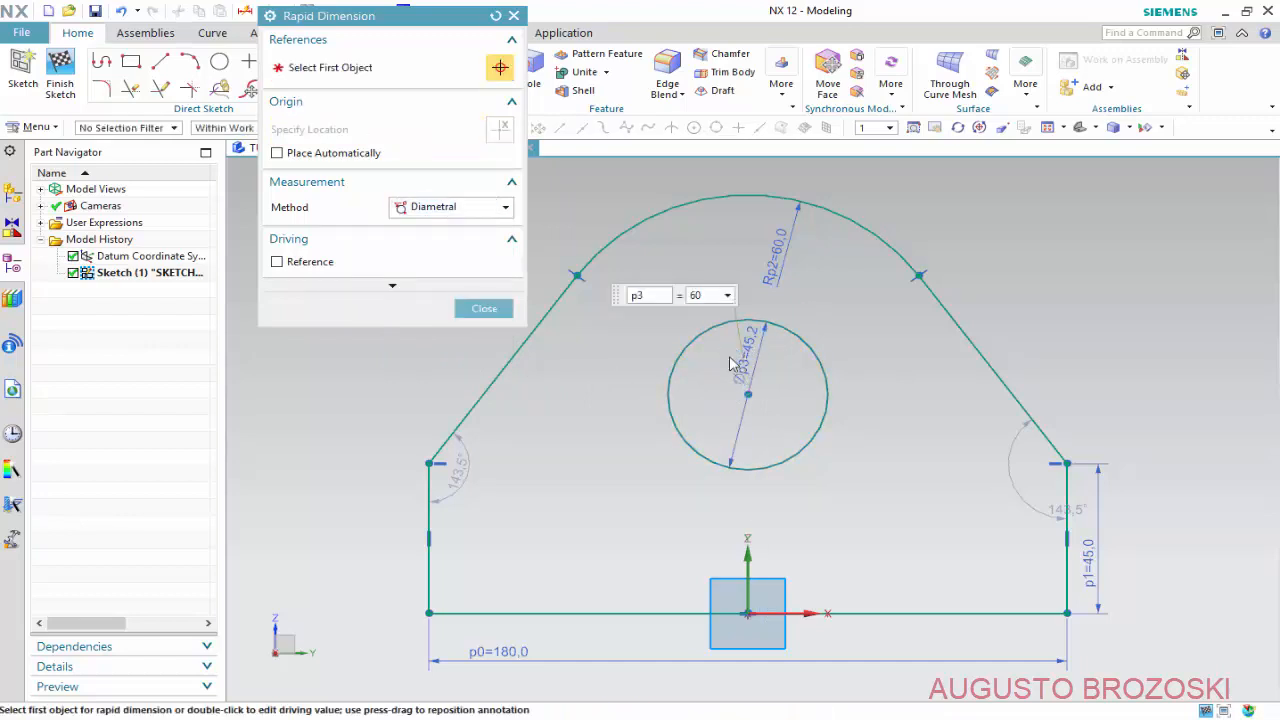
key("Return")
Dimension the height from the base line's right endpoint to the circle centre as 80 mm.
left_click(505, 207)
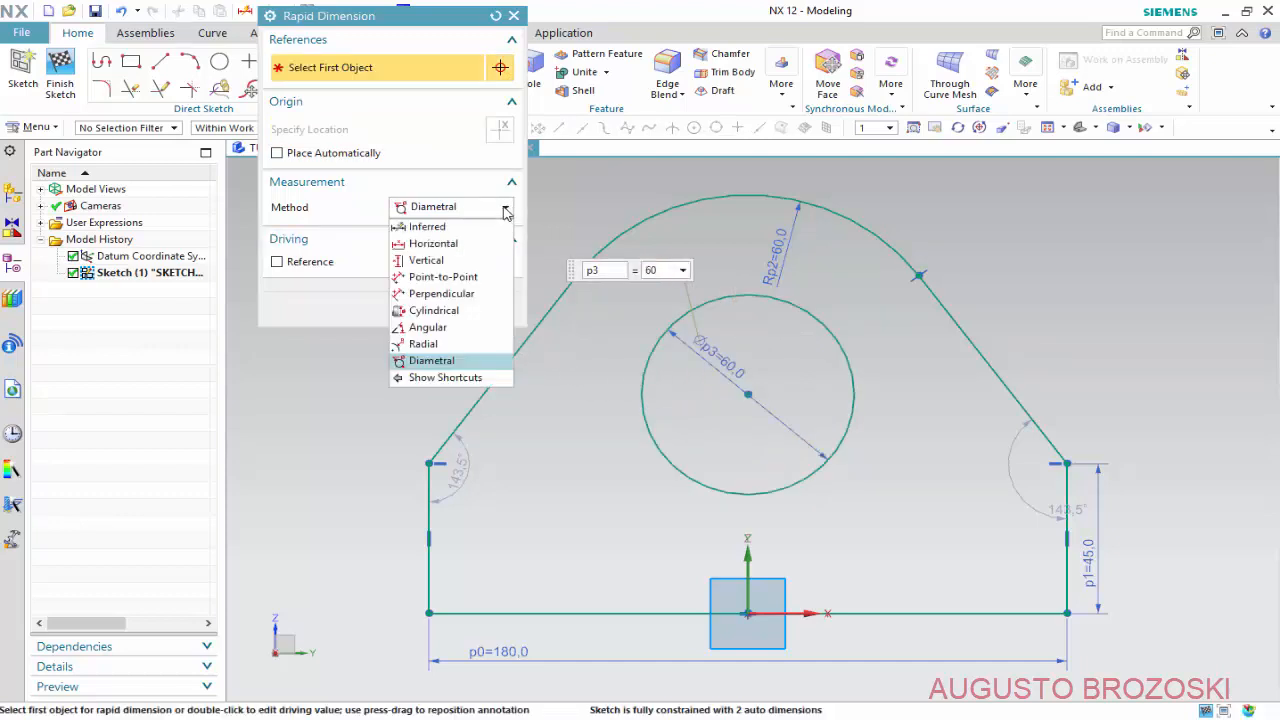
left_click(465, 228)
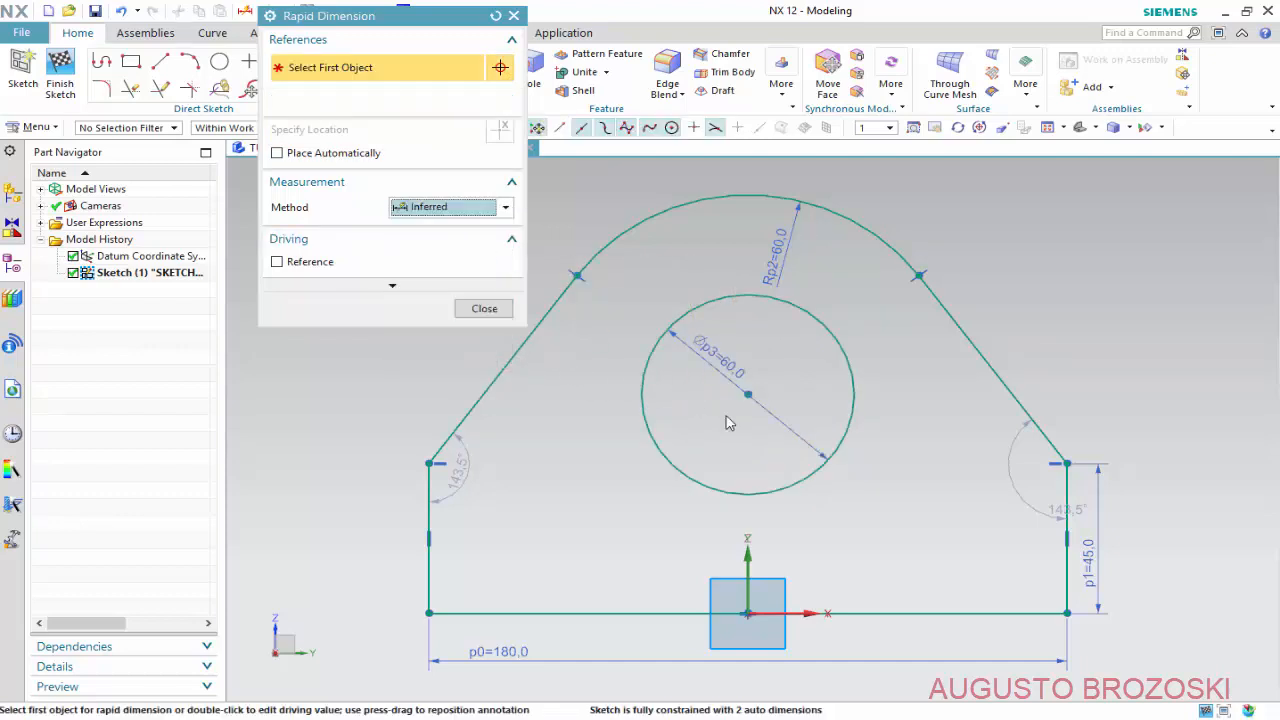
left_click(1069, 613)
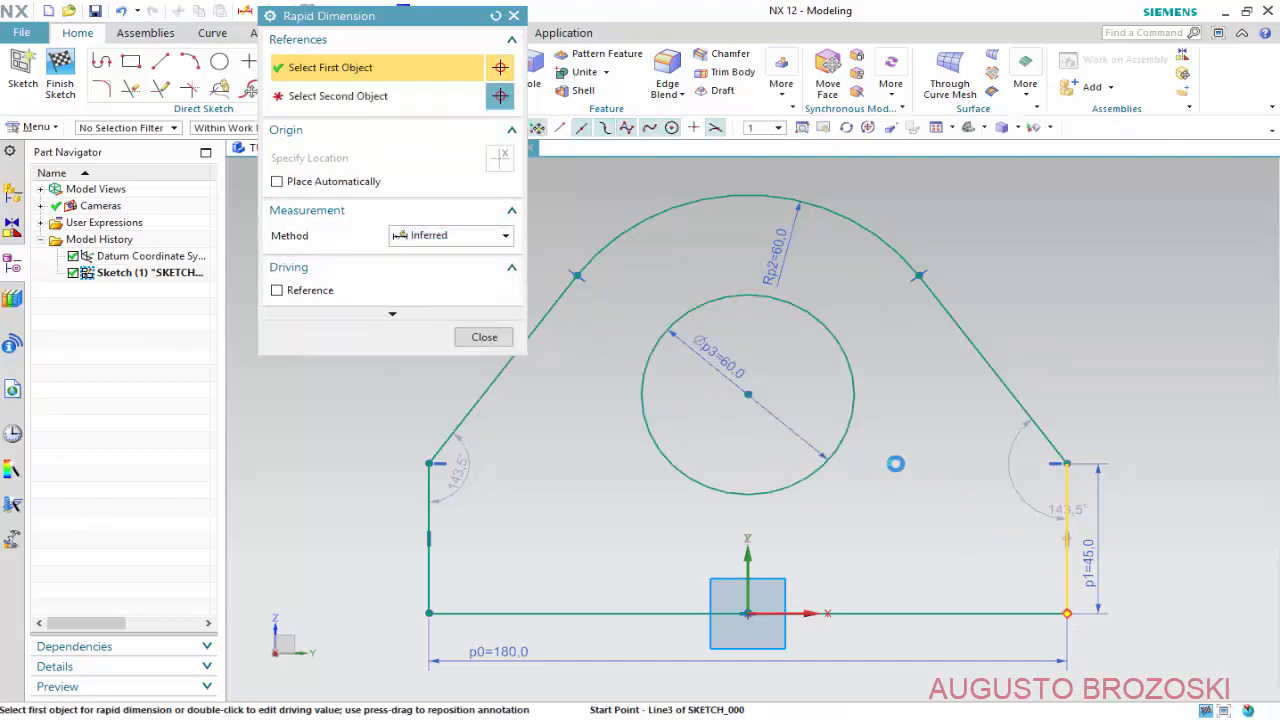
left_click(748, 395)
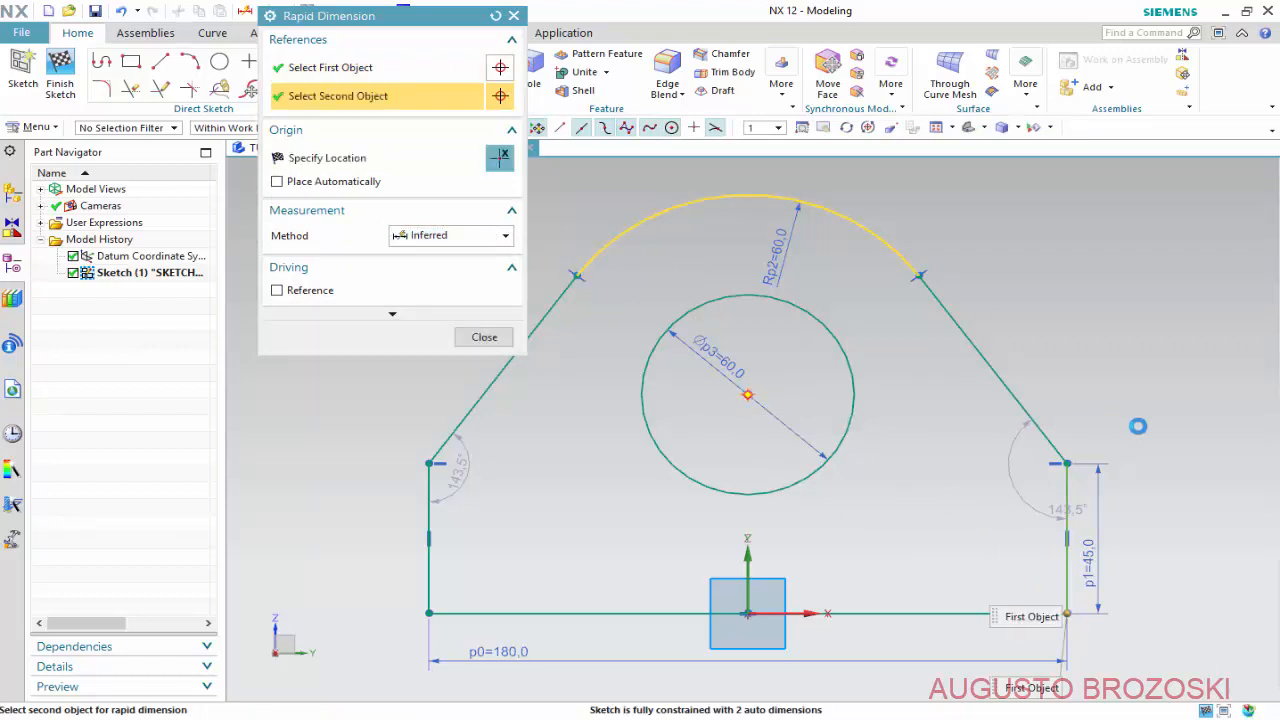
left_click(1173, 462)
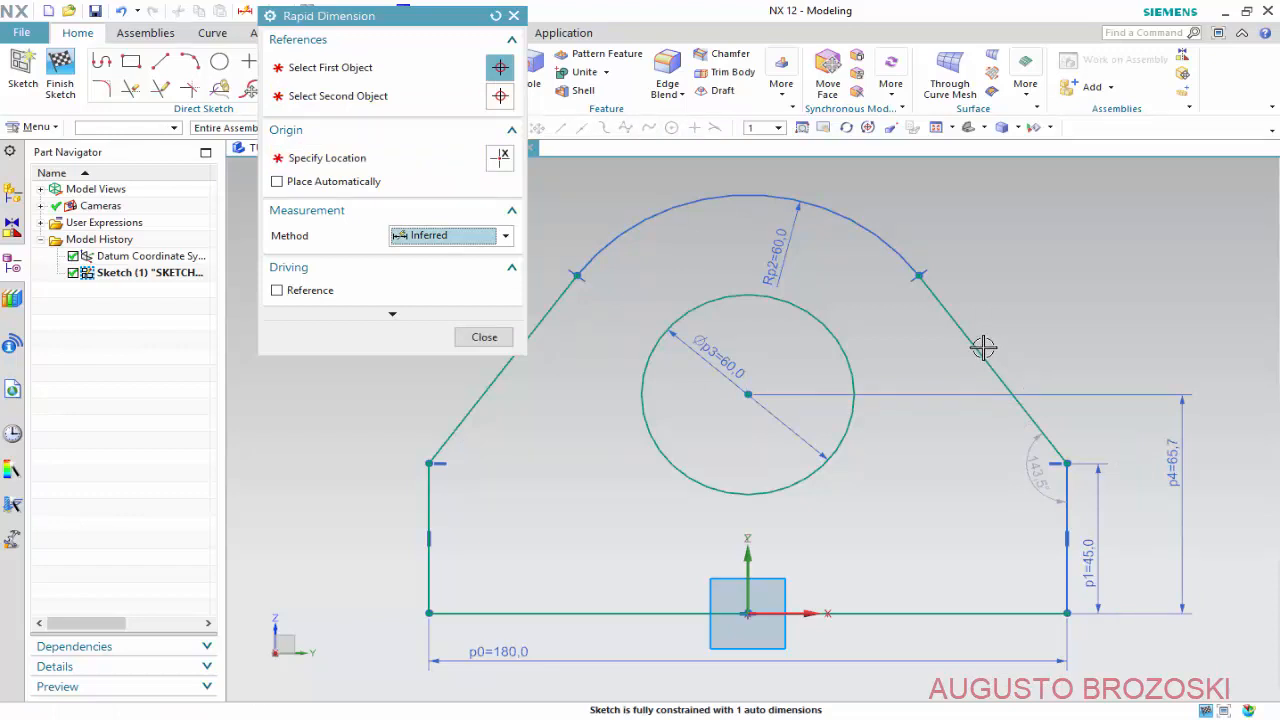
type("80")
key("Return")
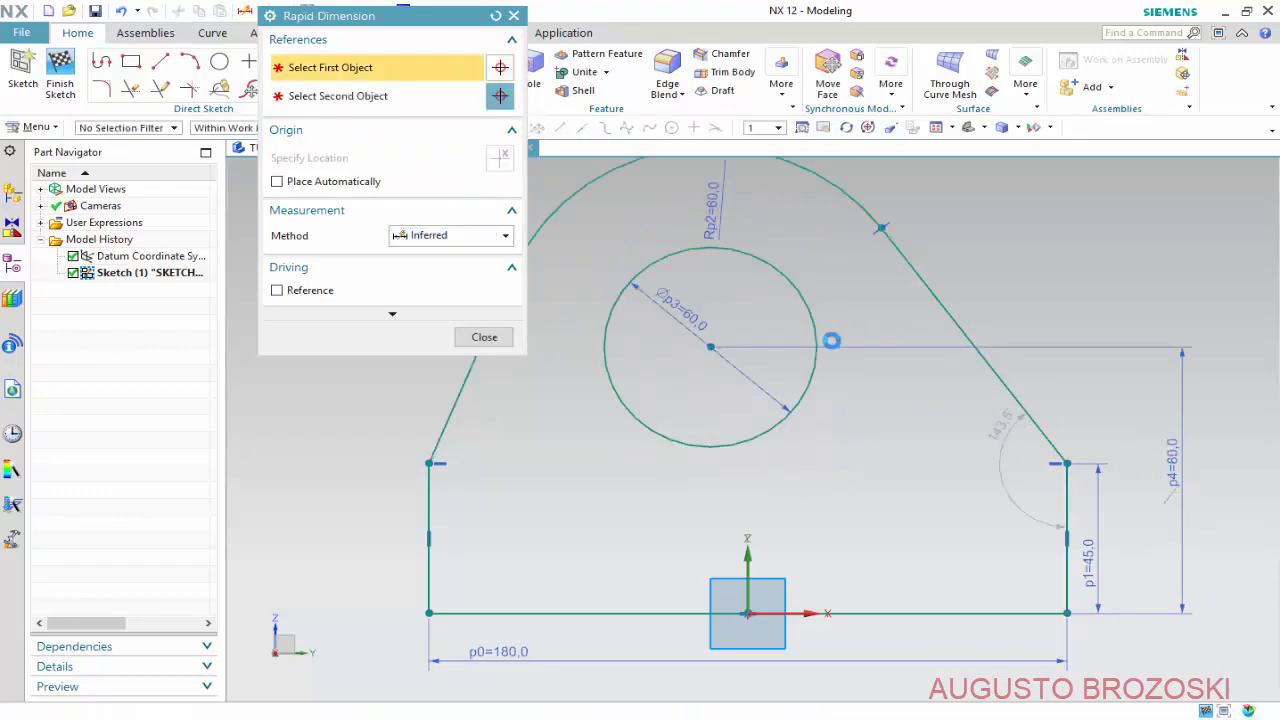
left_click(485, 340)
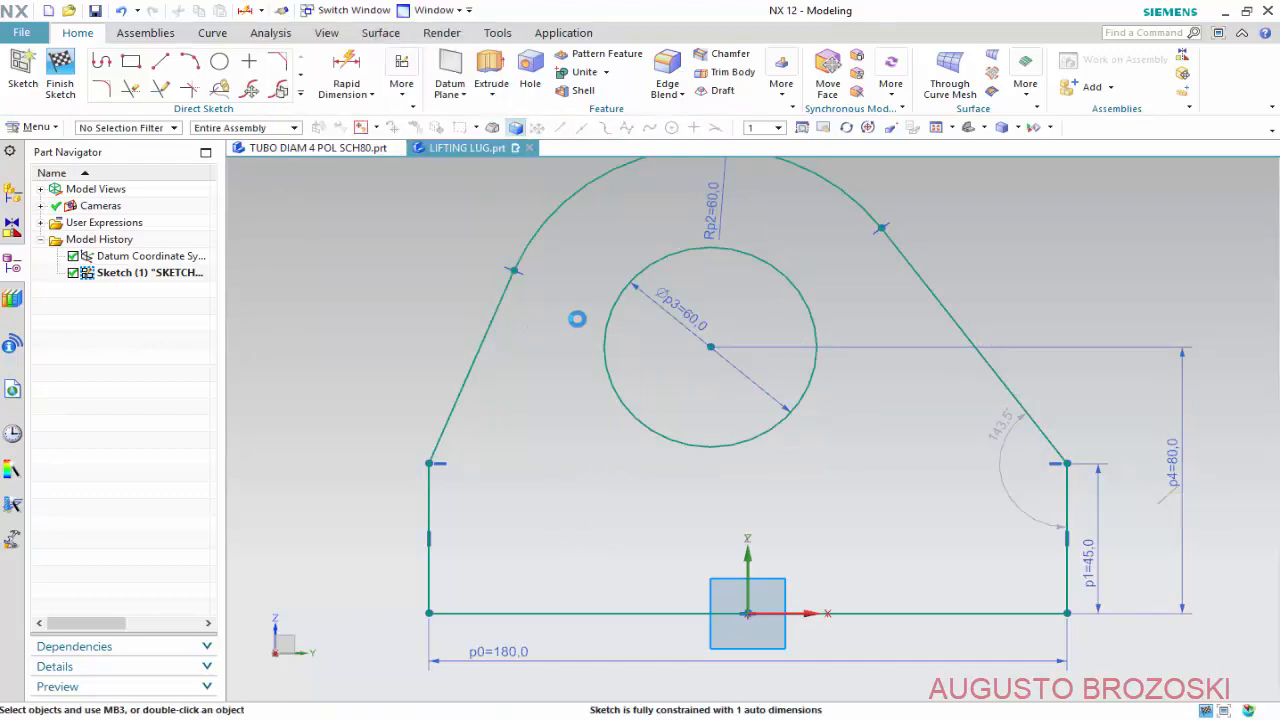
Align the circle centre vertically with the sketch origin and finish the sketch.
left_click(709, 347)
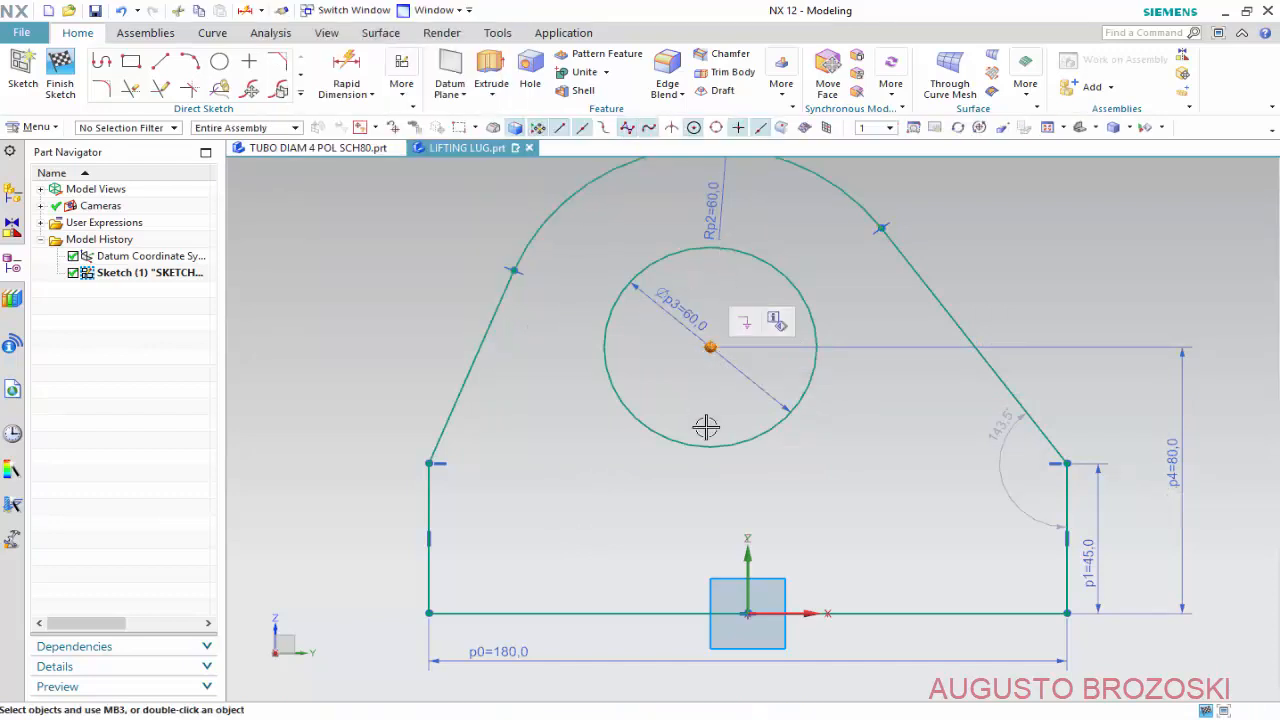
left_click(748, 613)
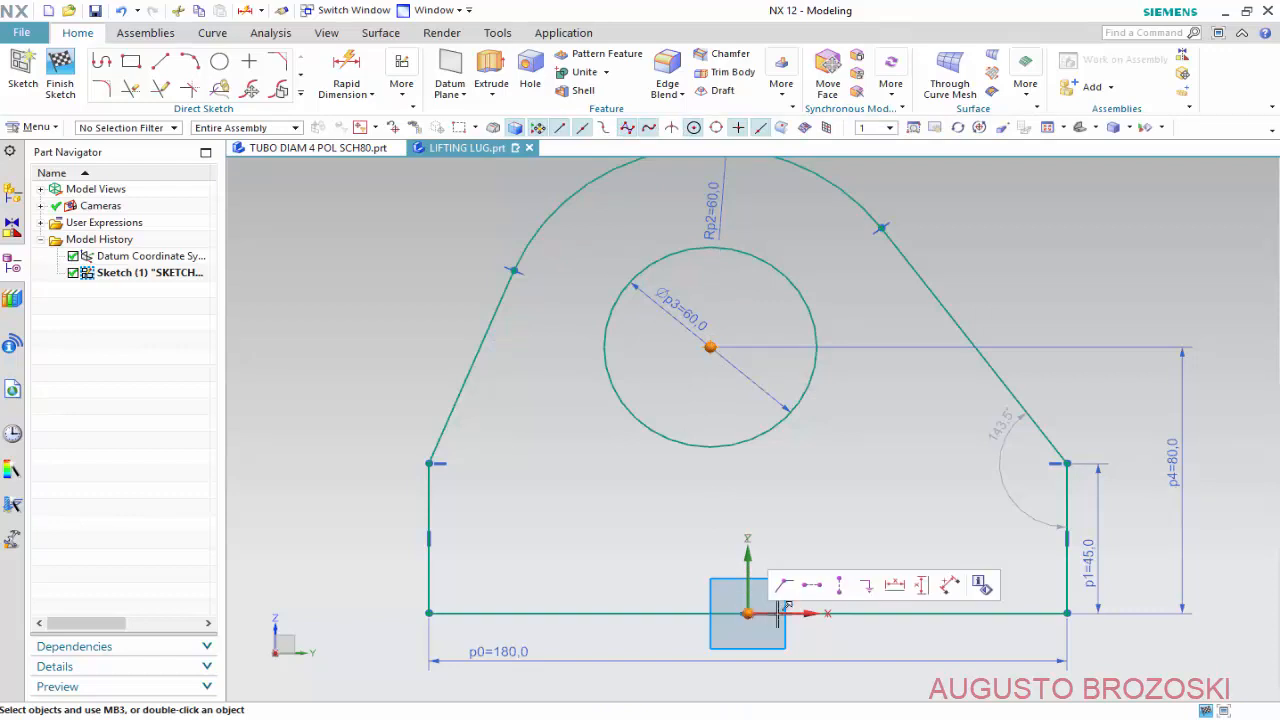
left_click(843, 588)
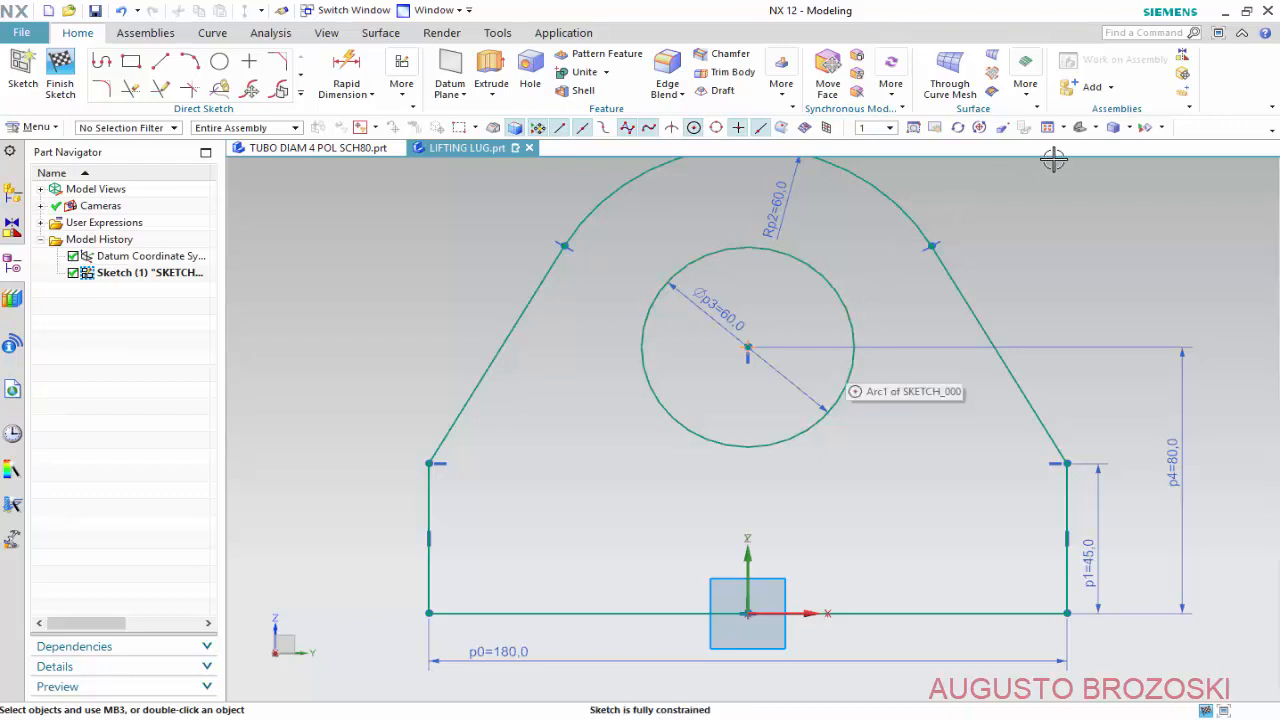
left_click(60, 73)
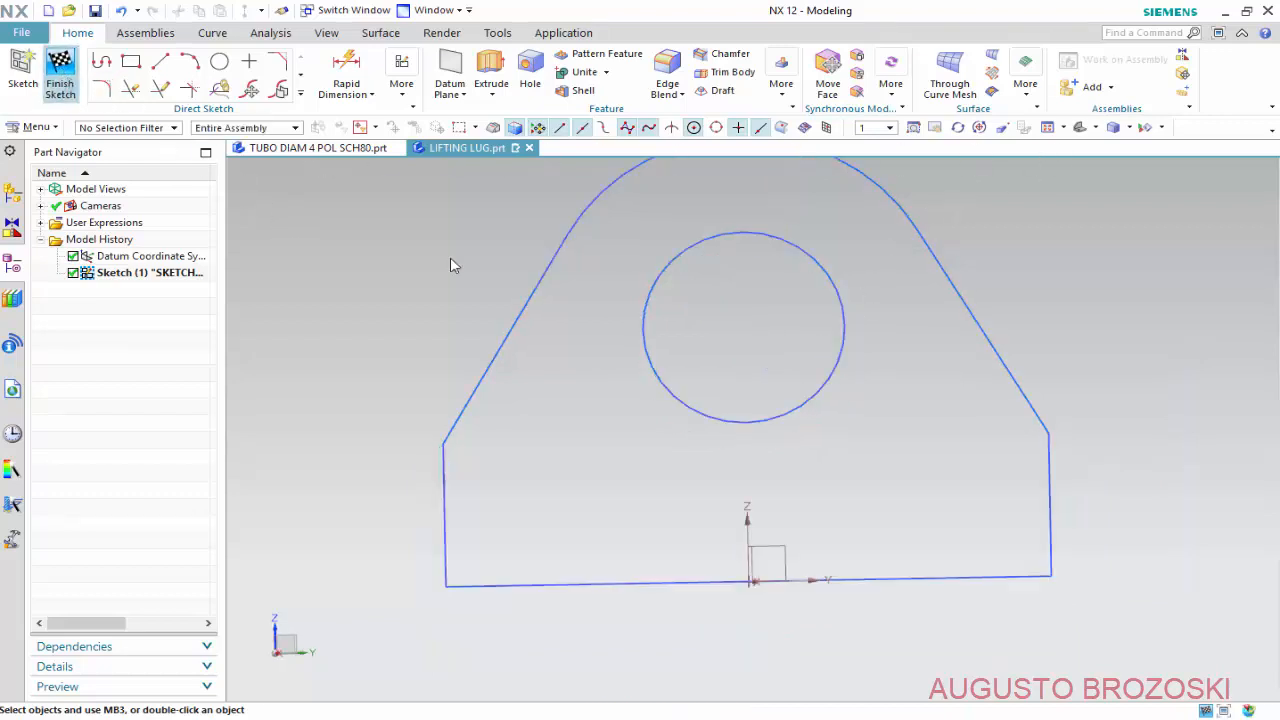
mouse_move(451, 266)
middle_mouse_down()
mouse_move(671, 280)
mouse_move(1071, 157)
middle_mouse_up()
left_click(1050, 130)
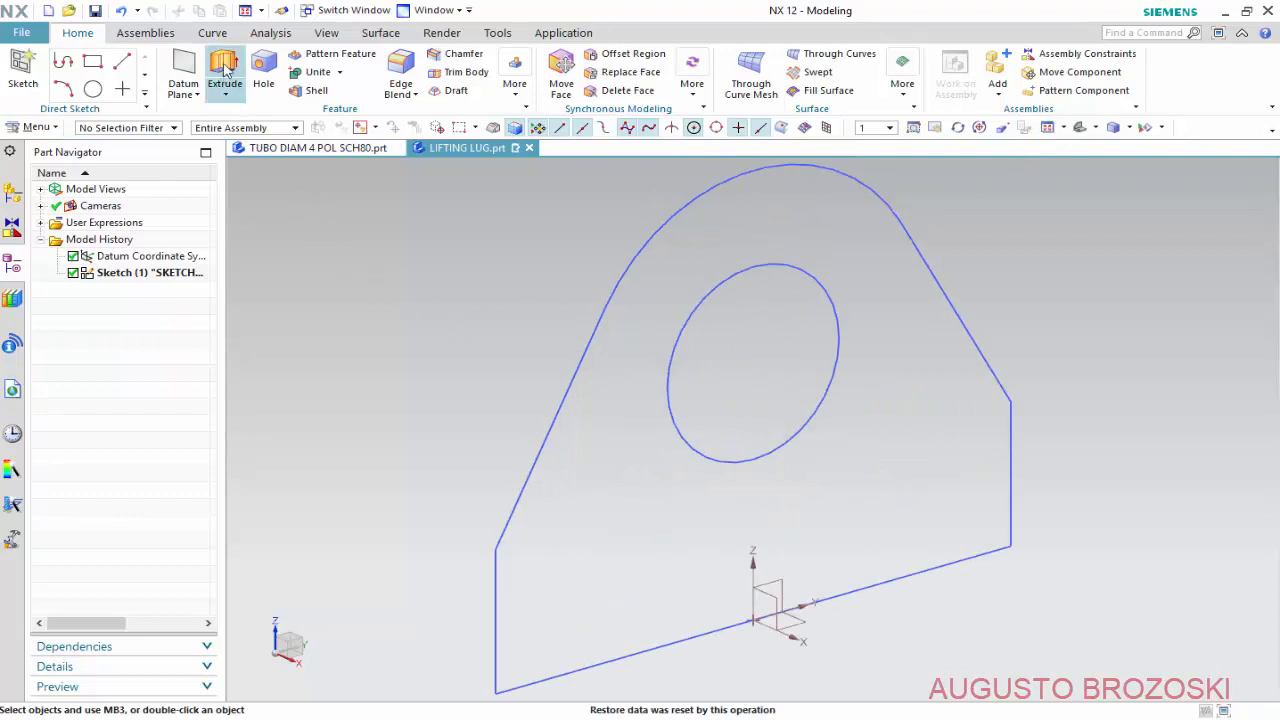
Extrude the lifting lug profile with a symmetric value of 6.35 mm, checking the lug's thickness in the PDF drawing.
left_click(224, 72)
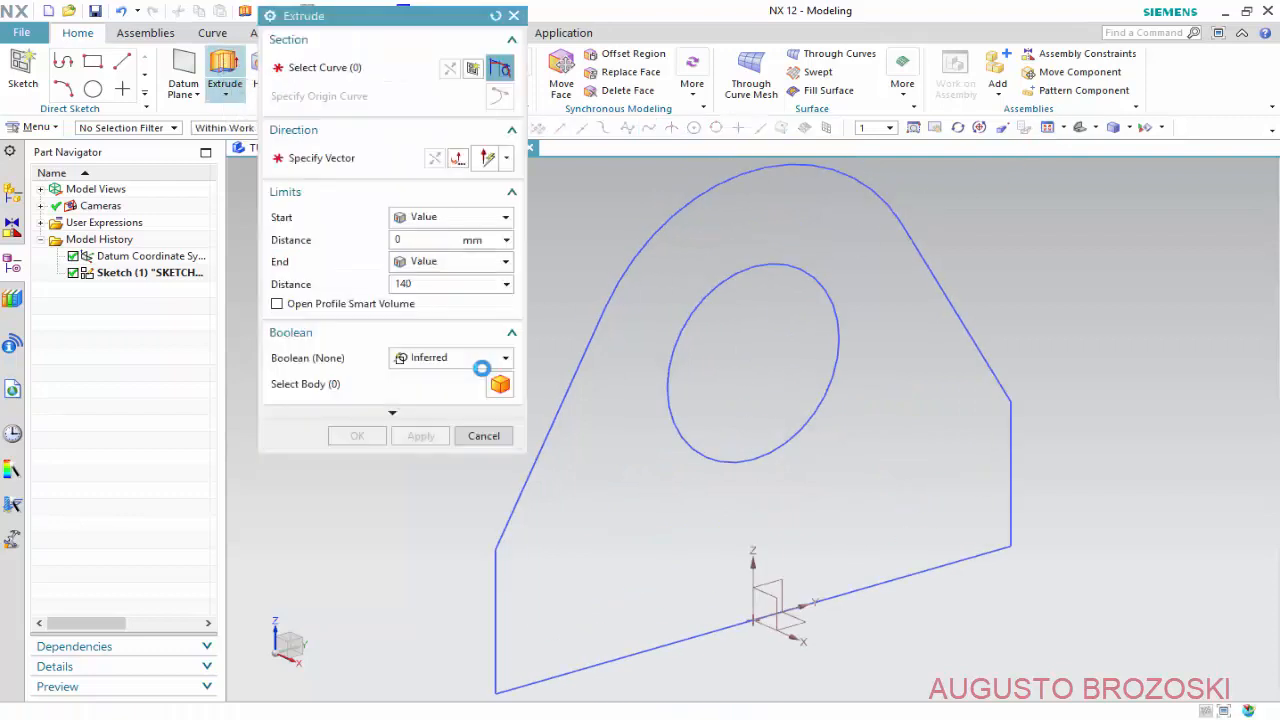
left_click(505, 261)
left_click(476, 298)
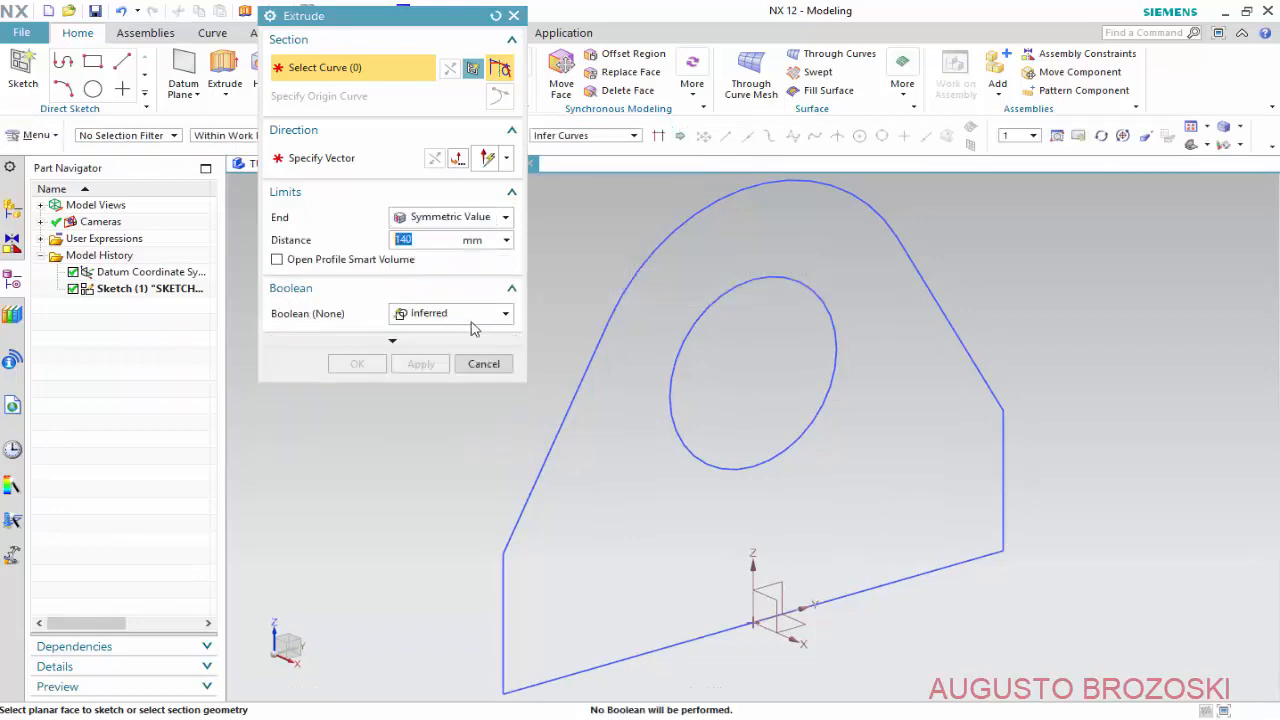
left_click(590, 717)
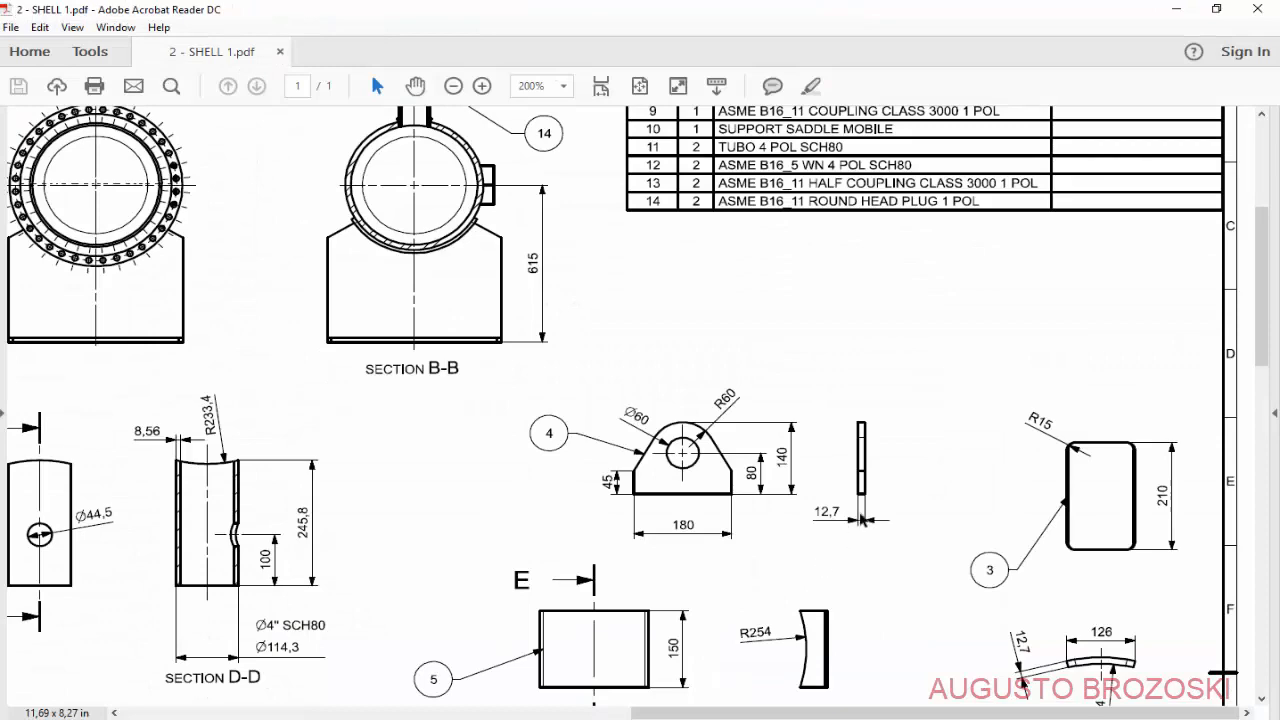
left_click(1170, 10)
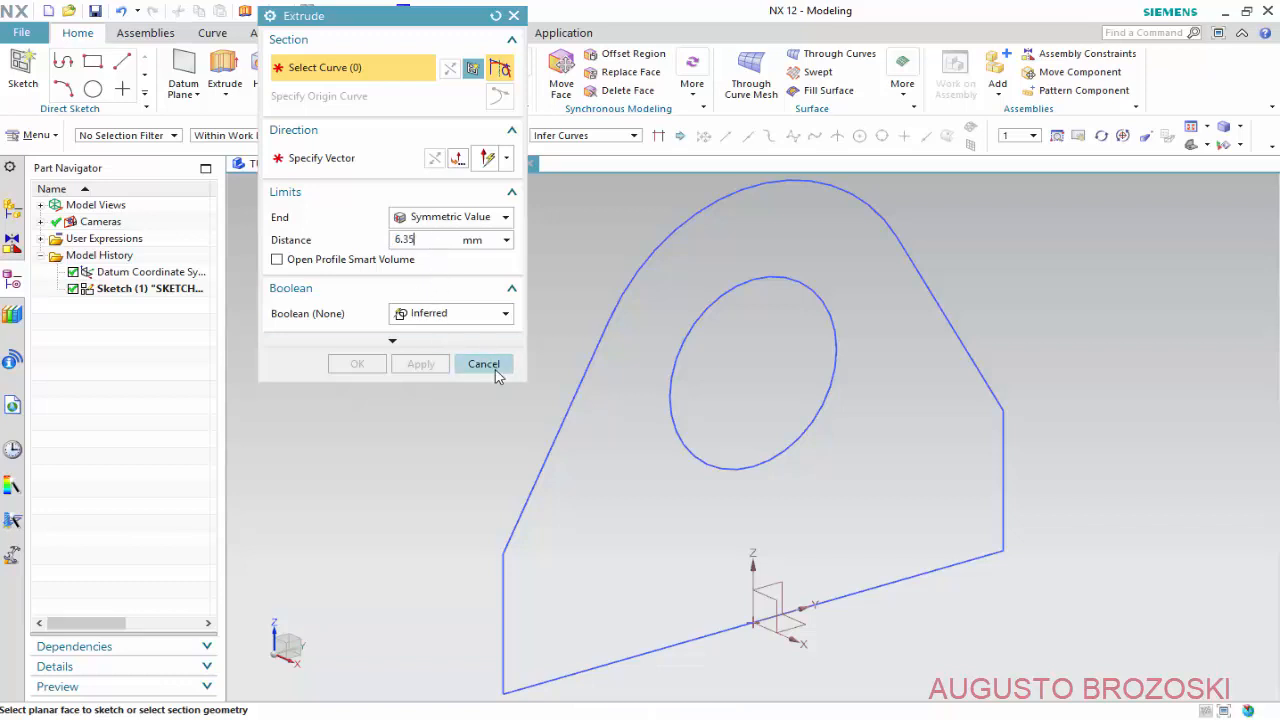
key("Return")
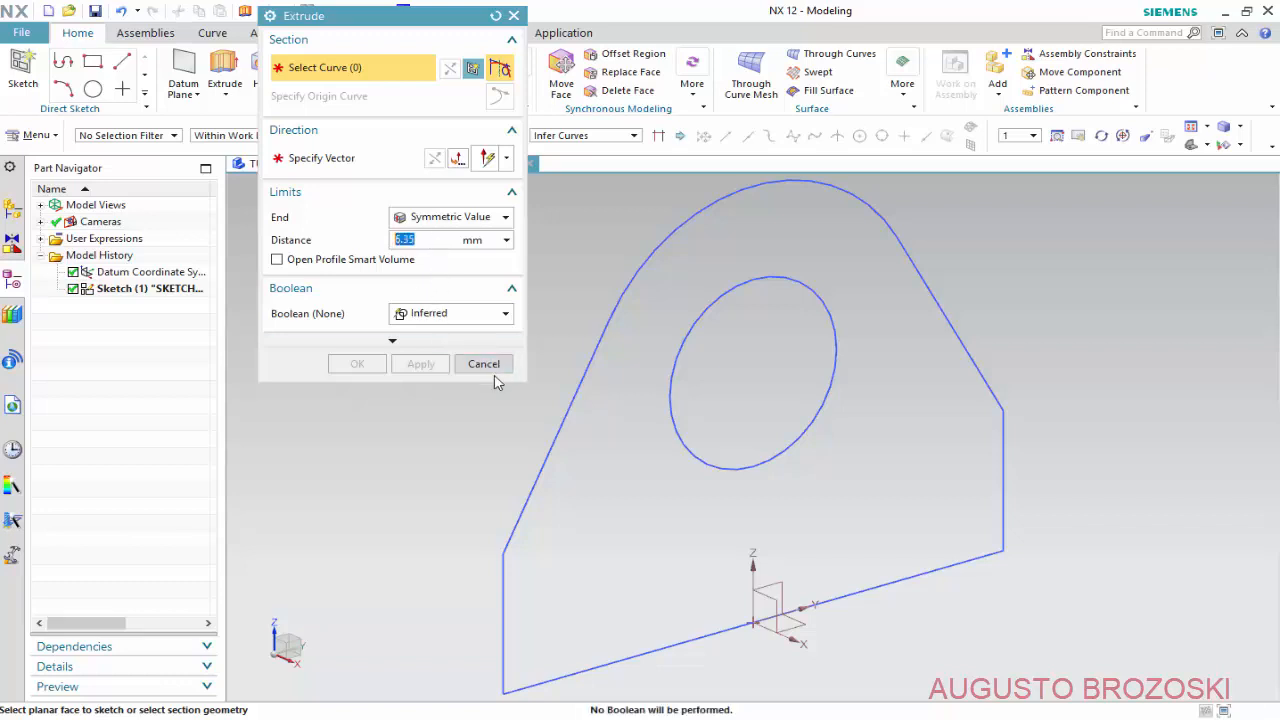
left_click(600, 352)
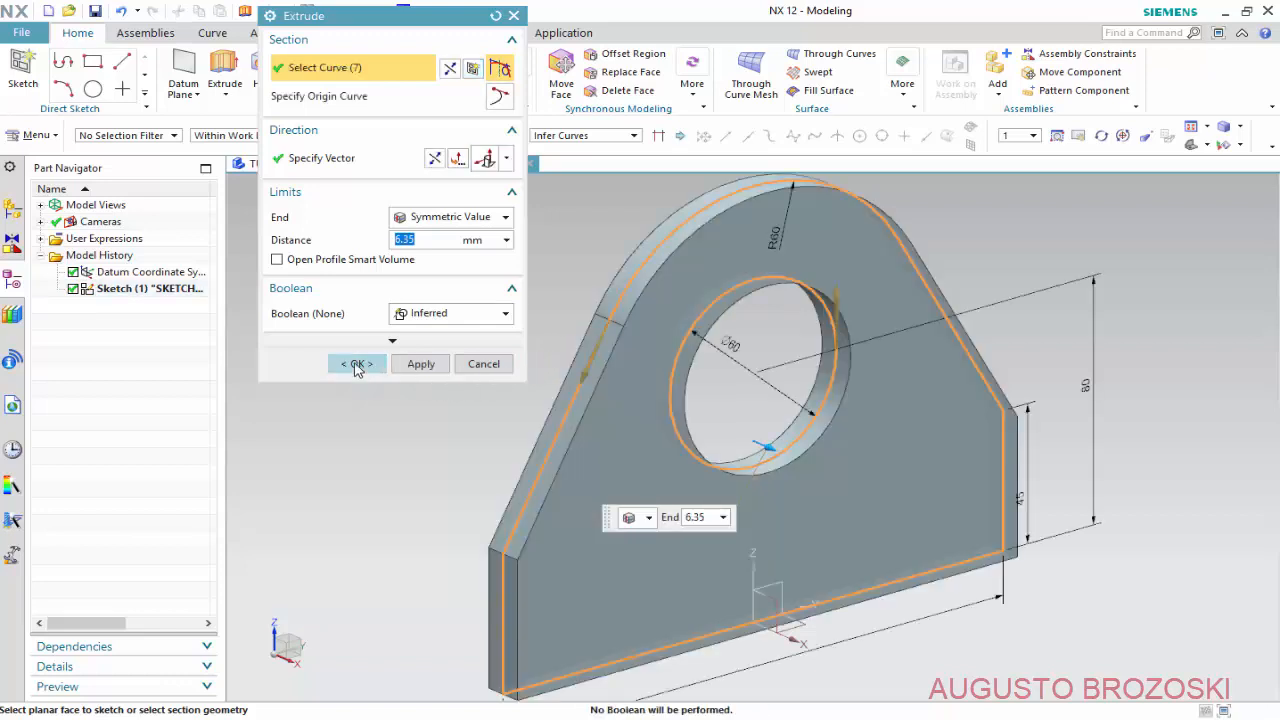
left_click(357, 363)
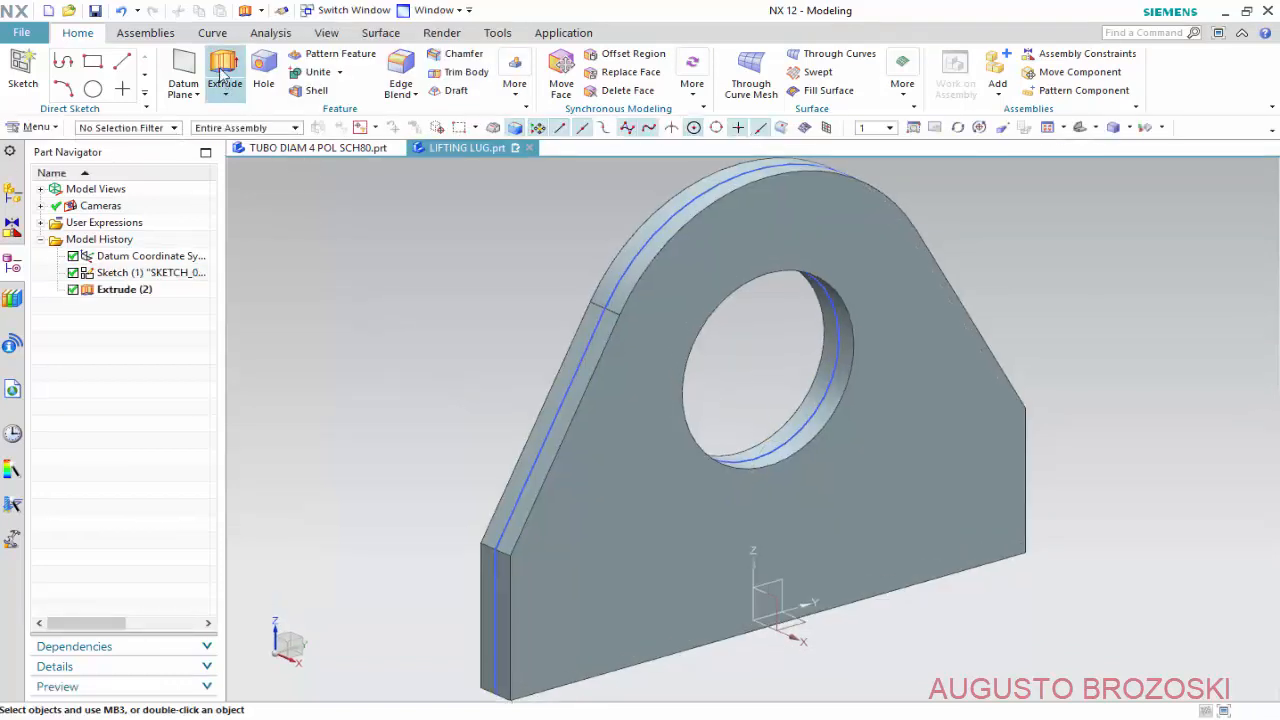
Measure the lug's thickness between the two bottom corners of its narrow side face.
left_click(268, 36)
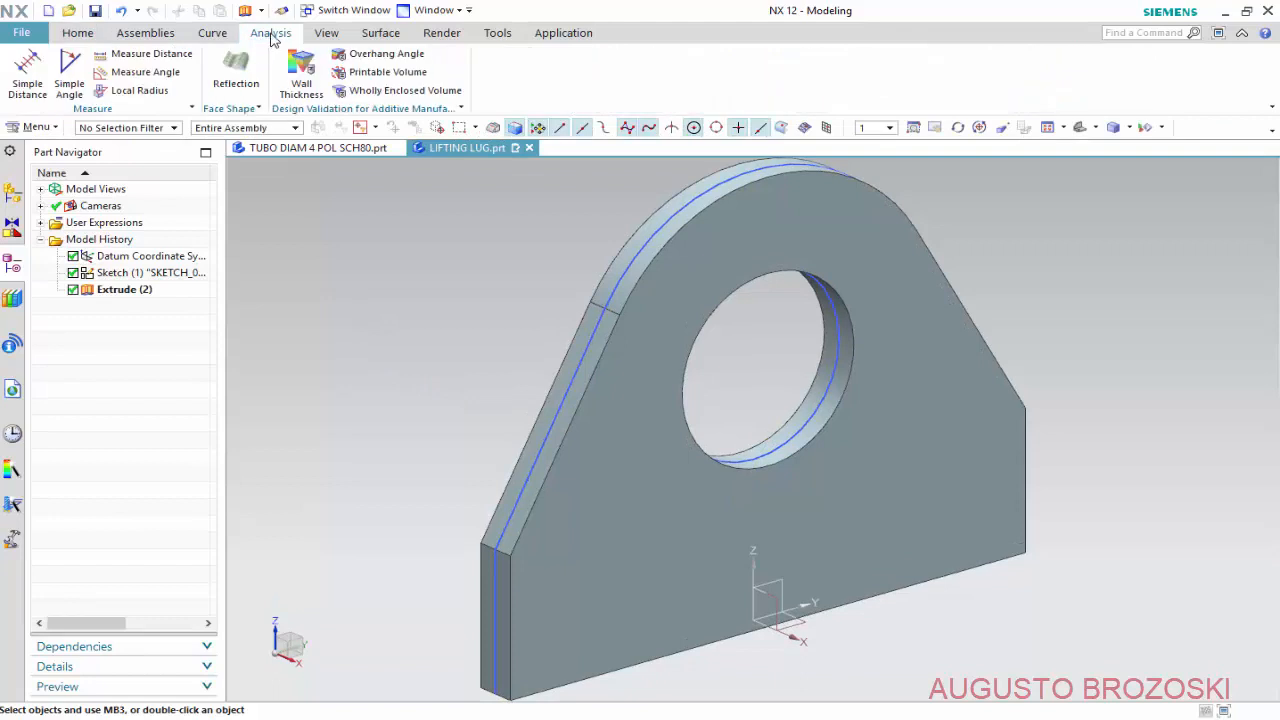
left_click(168, 58)
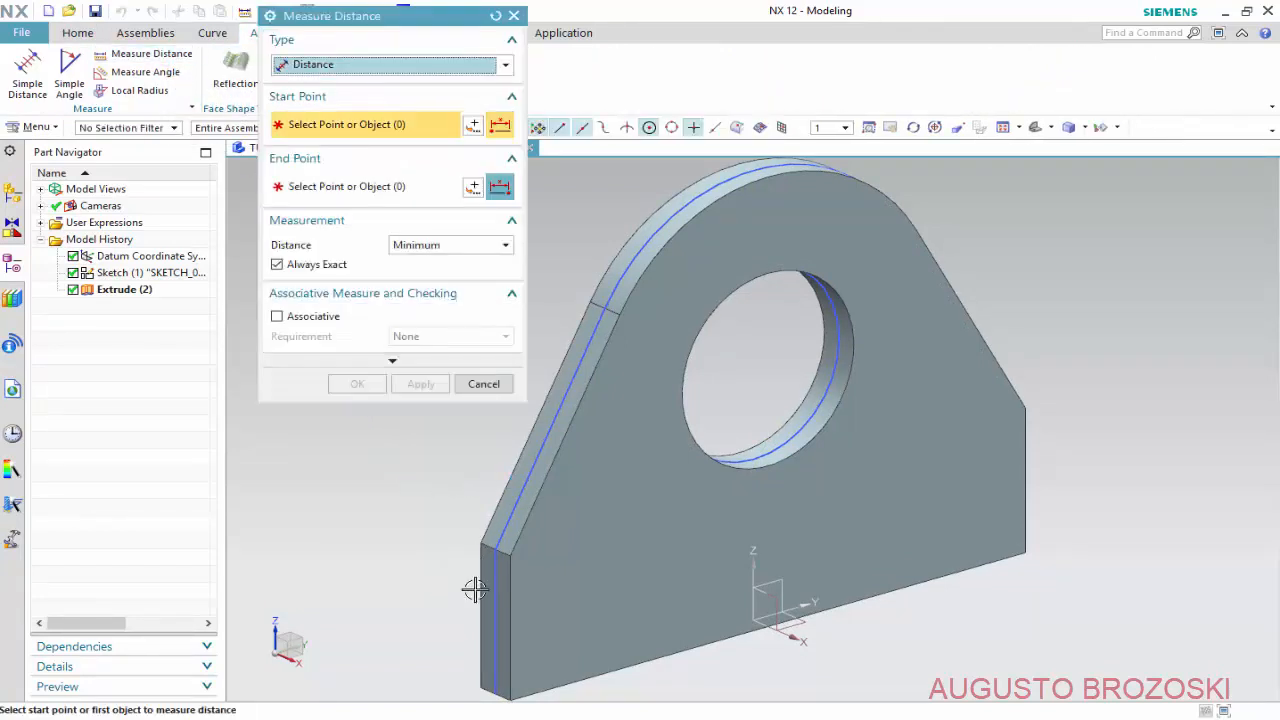
scroll(468, 590, "up", 1)
scroll(607, 418, "down", 3)
scroll(560, 523, "up", 4)
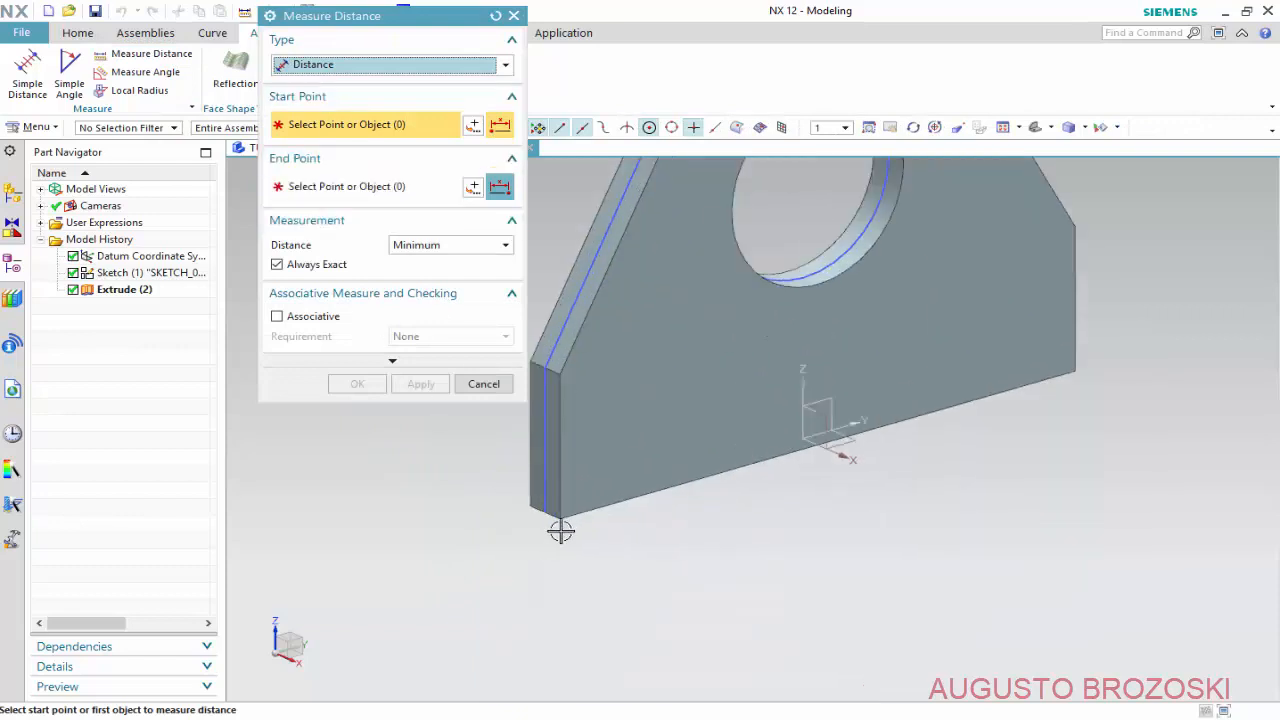
left_click(522, 505)
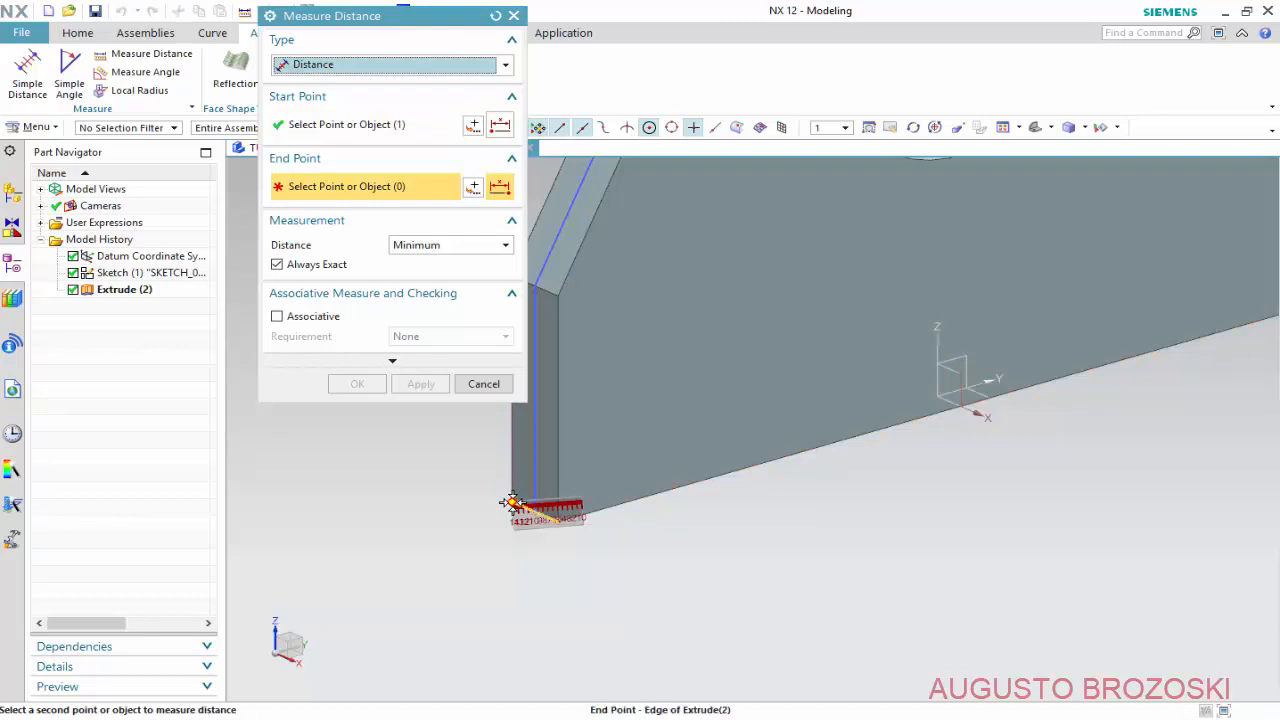
left_click(509, 503)
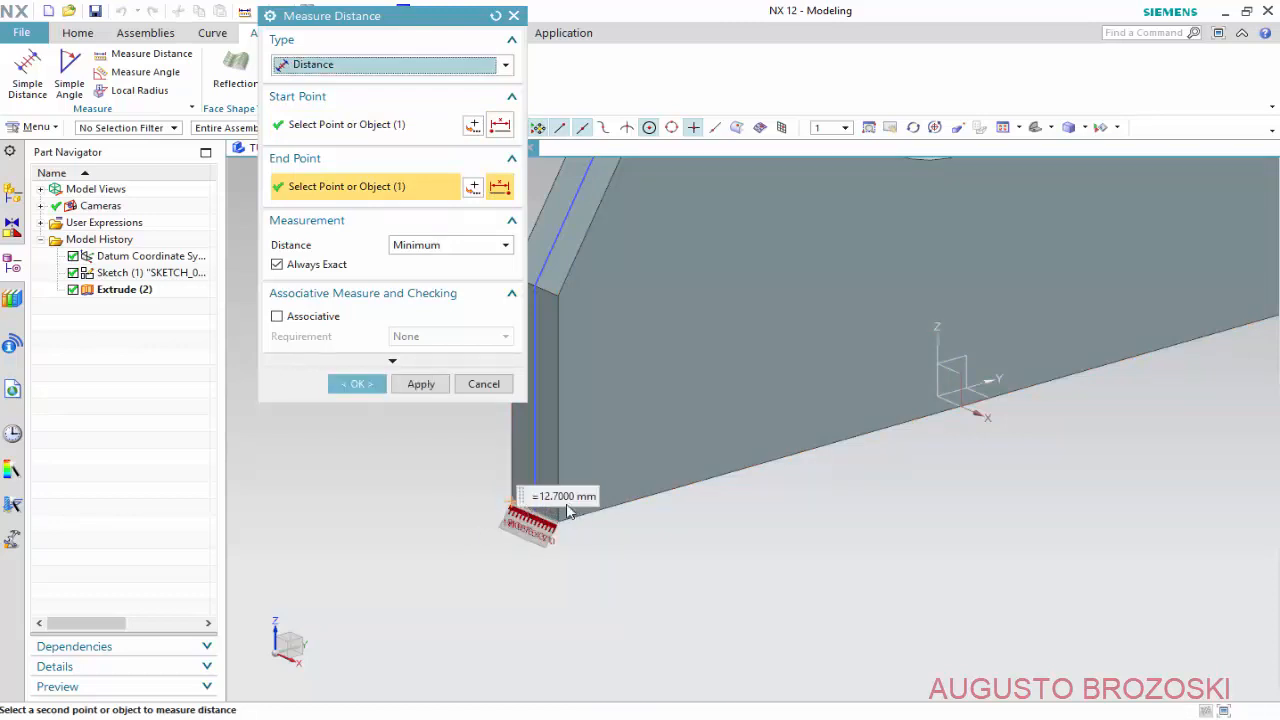
left_click(364, 385)
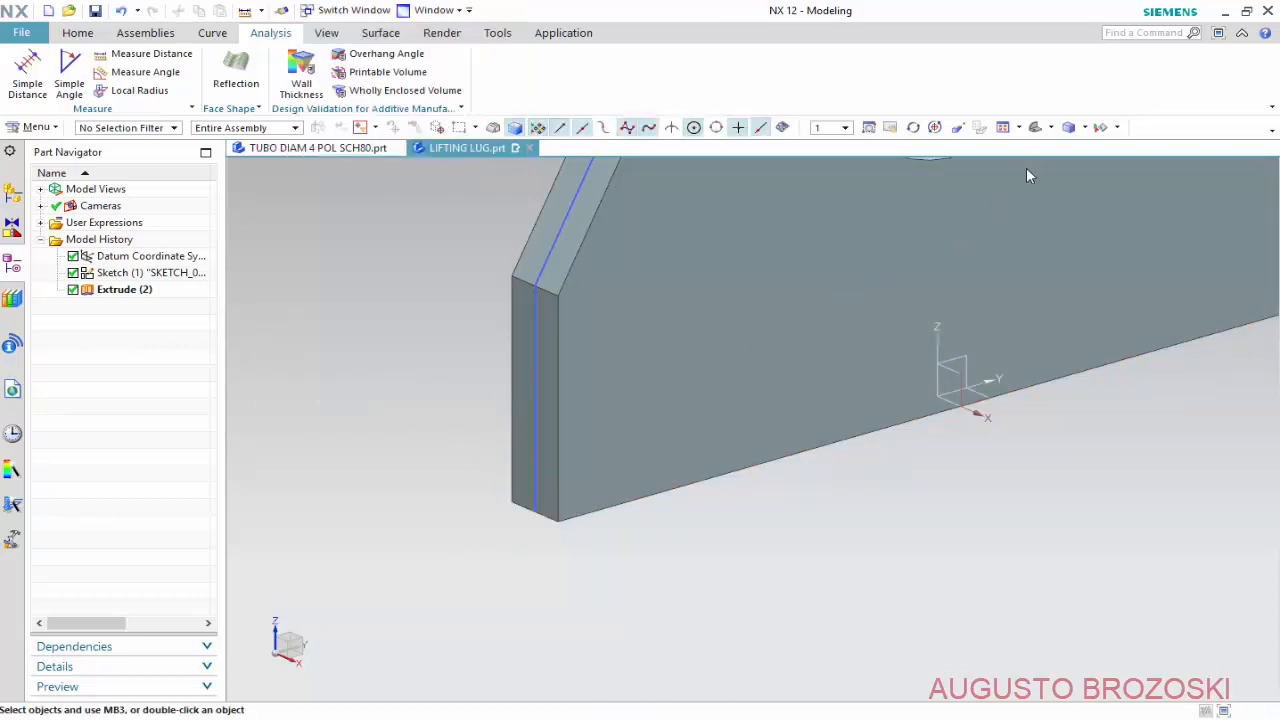
Save the lifting lug part.
left_click(1045, 127)
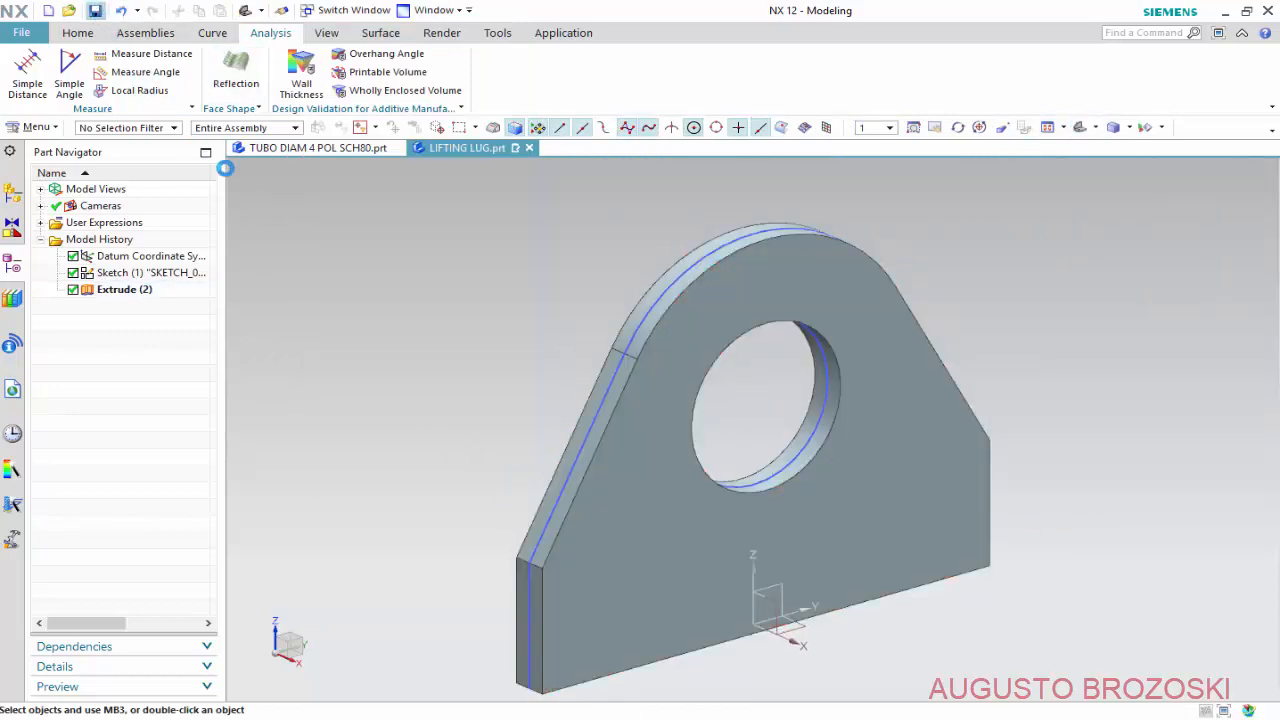
left_click(95, 11)
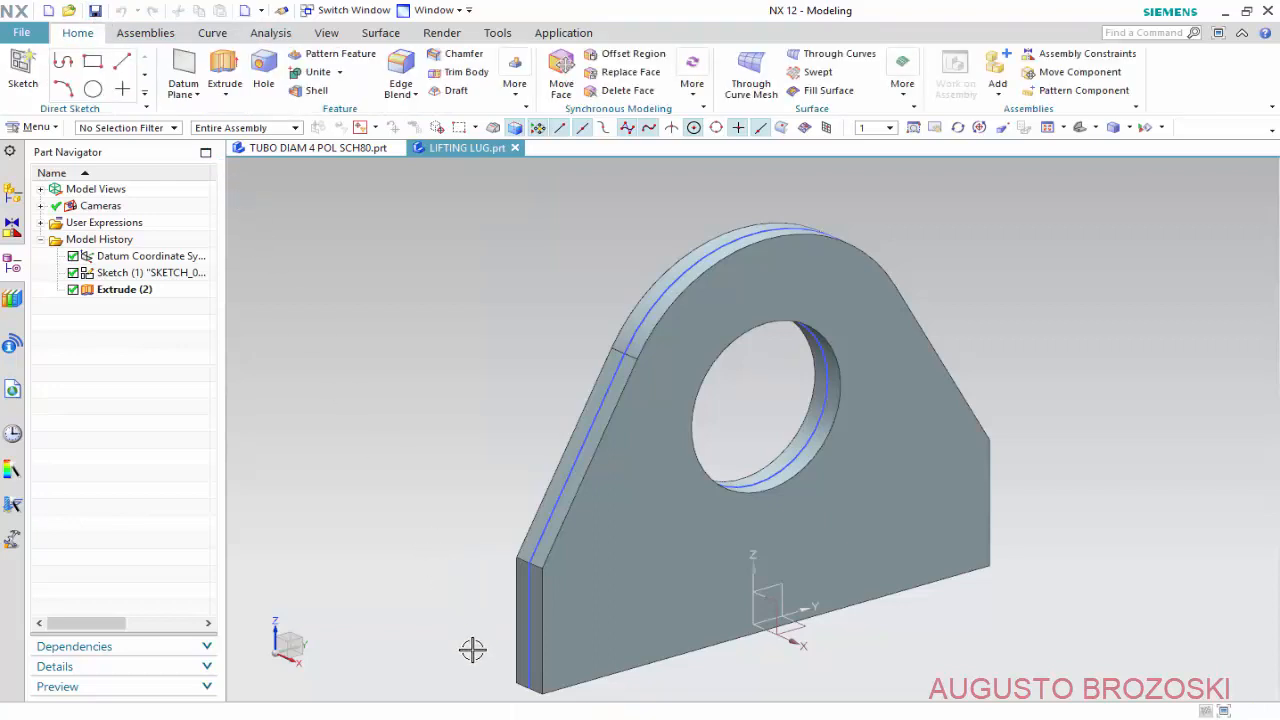
Switch to the PDF drawing and examine item 3's detail views and its name in the parts list.
key("alt+Tab")
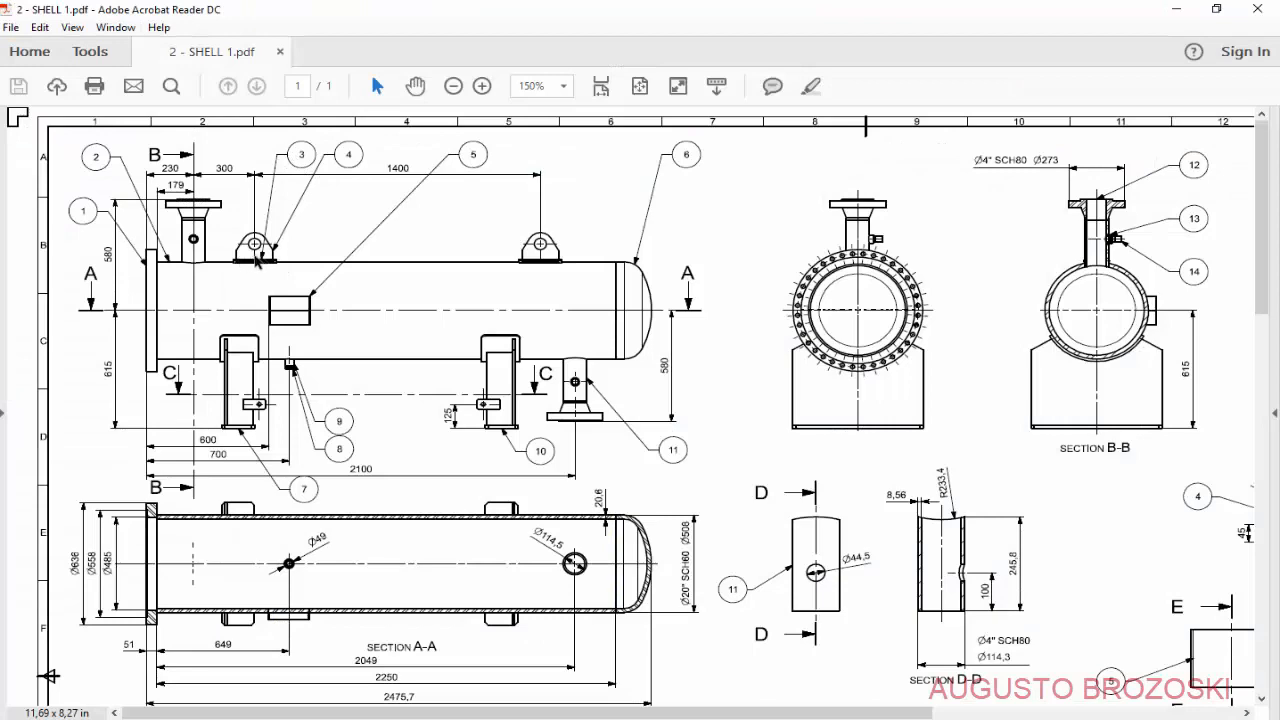
left_click_drag(810, 713, 1201, 713)
scroll(1150, 572, "down", 1)
scroll(1150, 576, "down", 1)
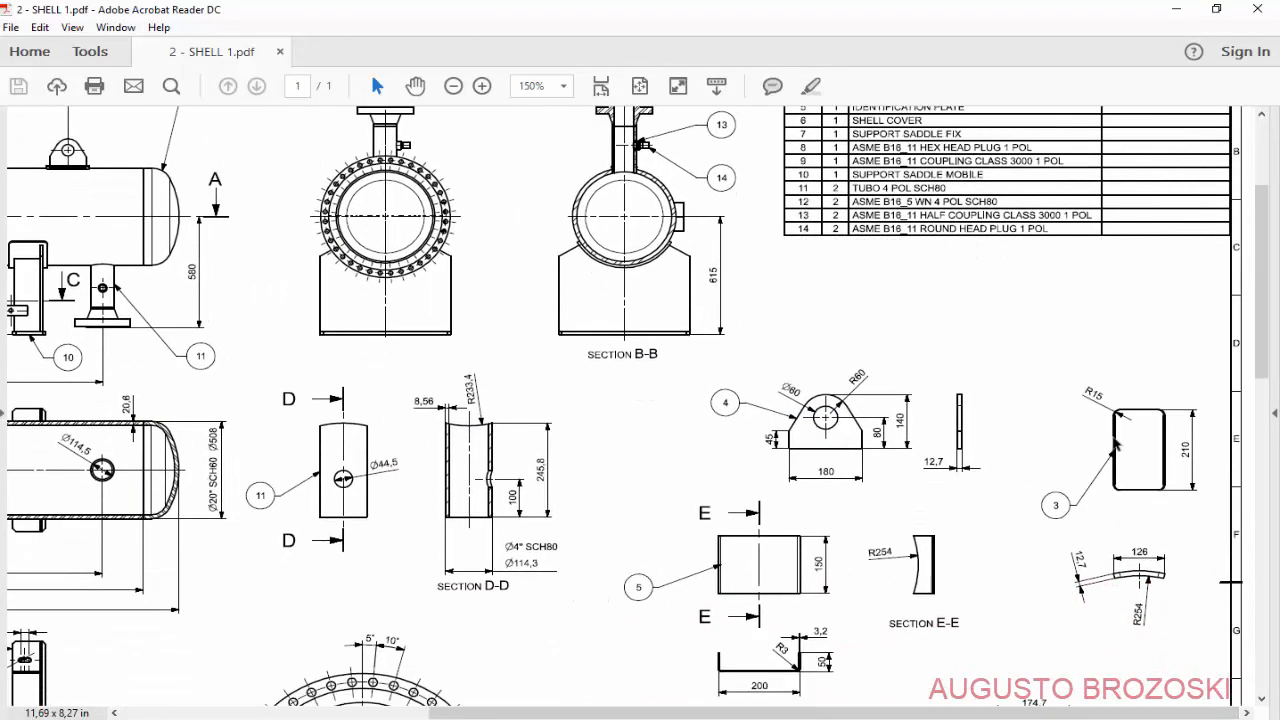
scroll(898, 447, "up", 2)
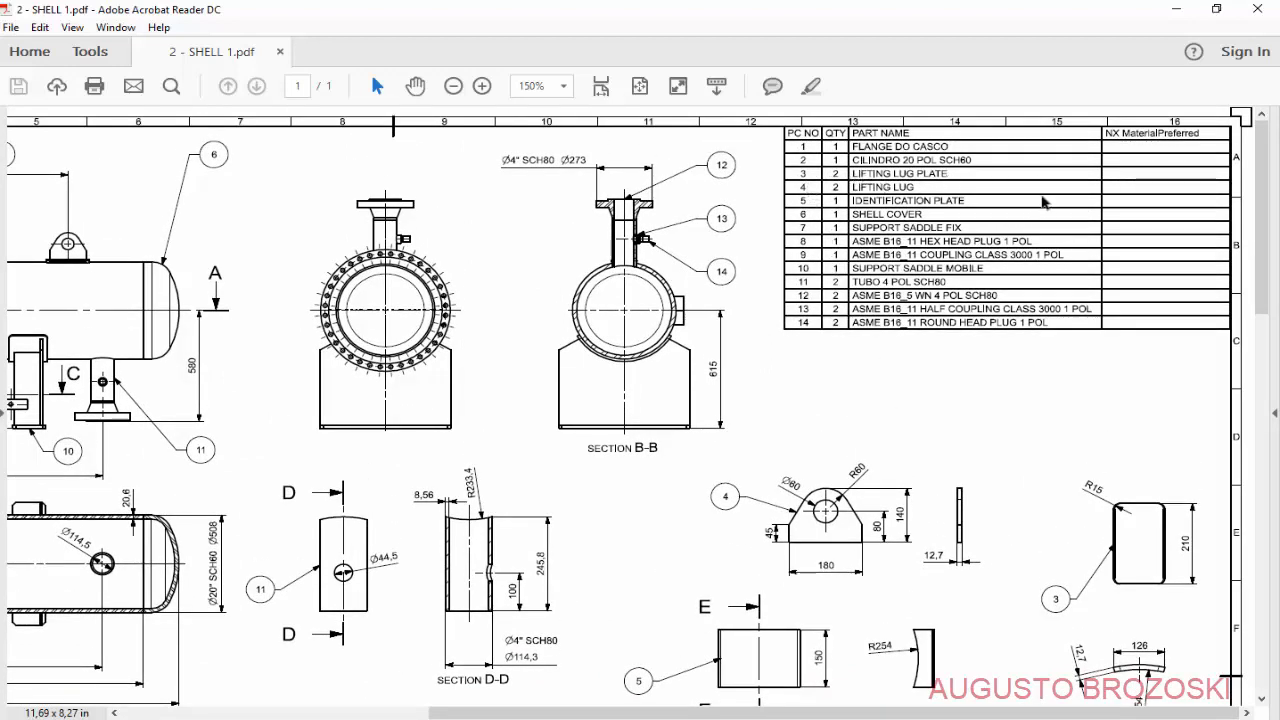
left_click(1171, 14)
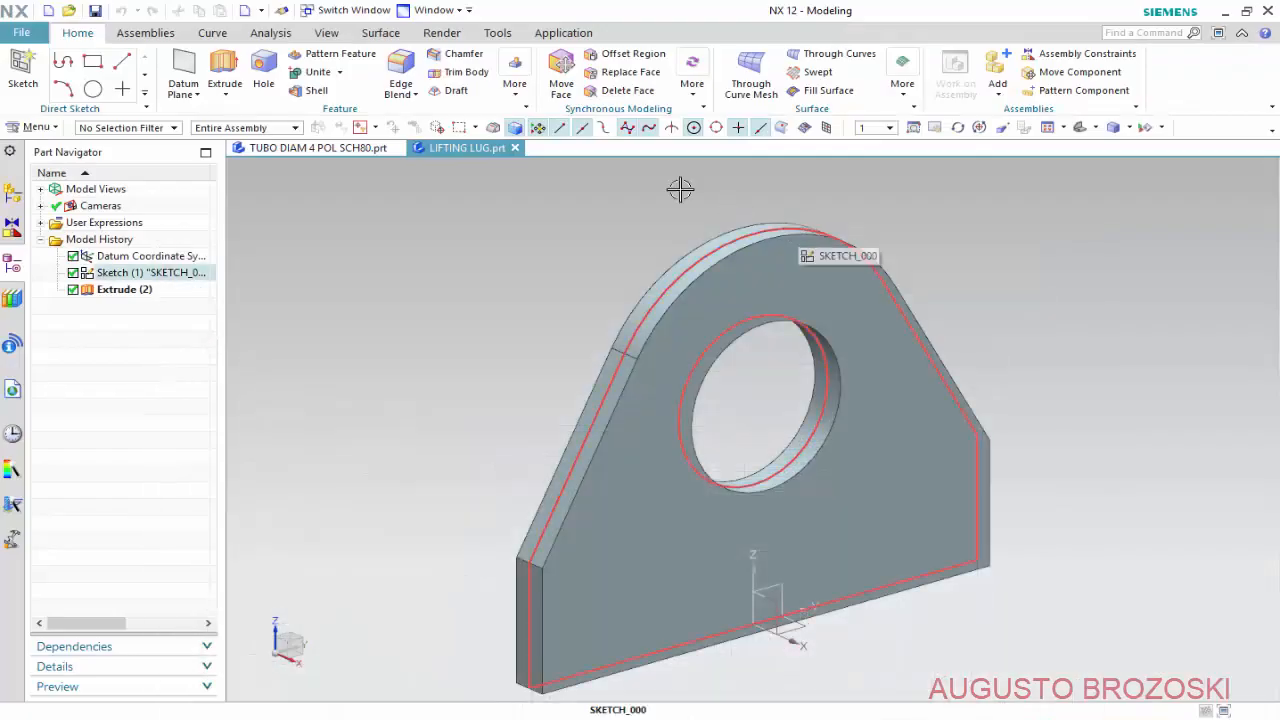
Create a new part from the millimetre Sheet Metal template, named LIFTING LUG PLATE.
left_click(48, 12)
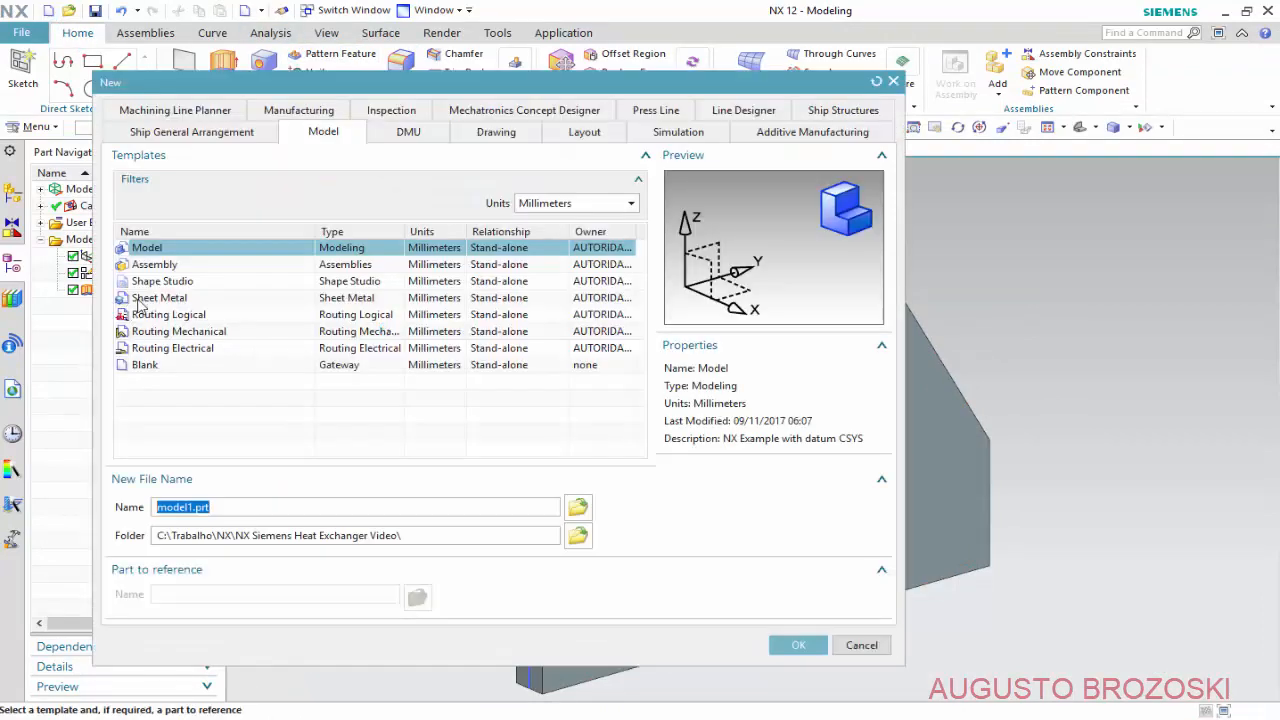
left_click(160, 298)
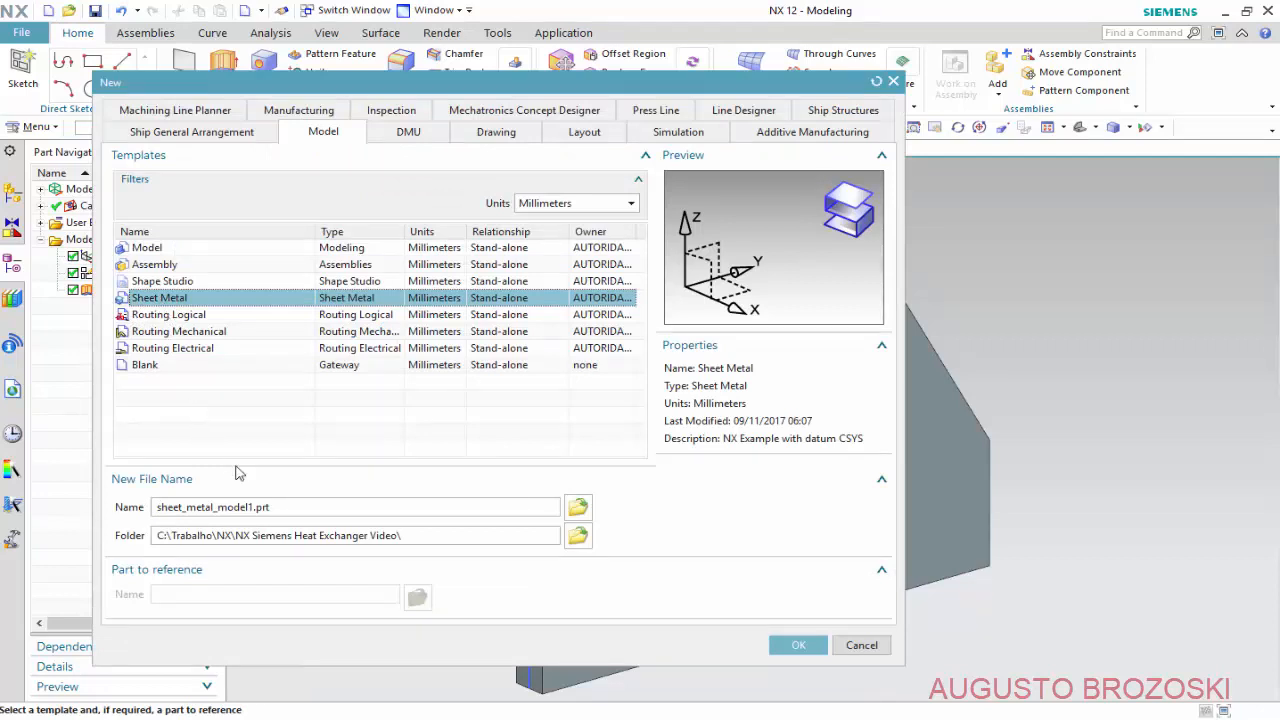
double_click(248, 507)
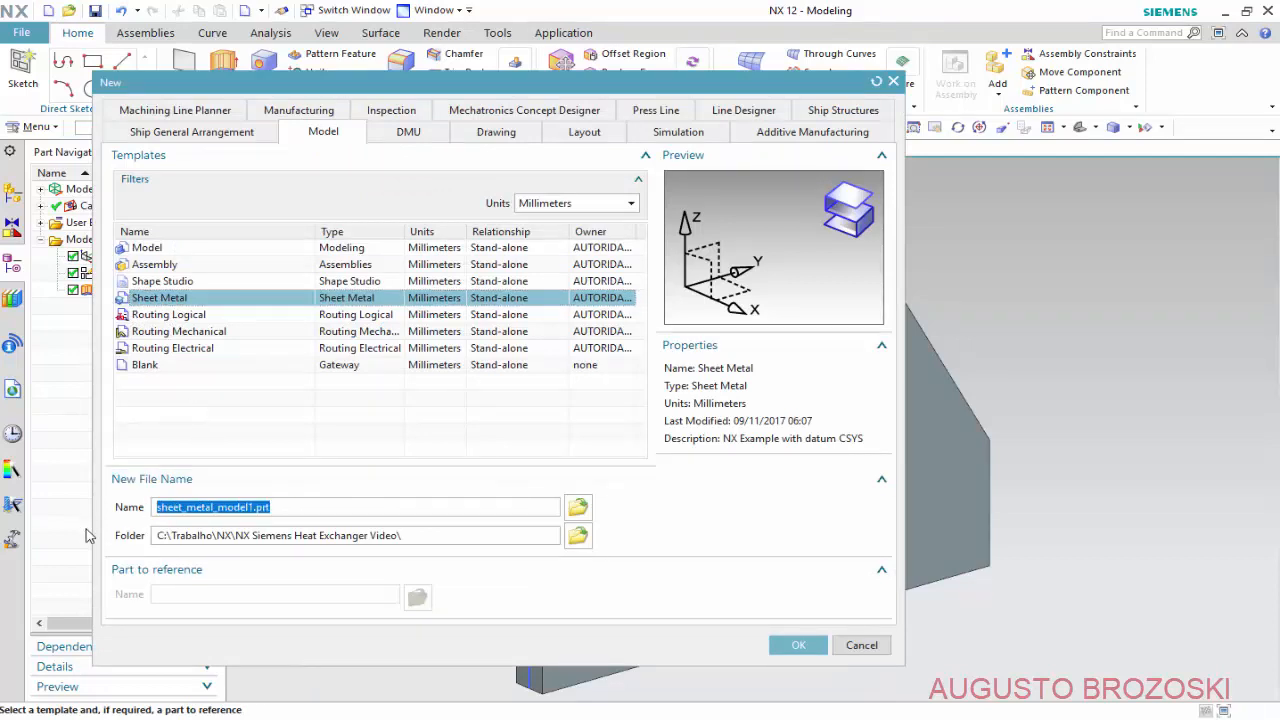
type("LIFTING LUG PLATE")
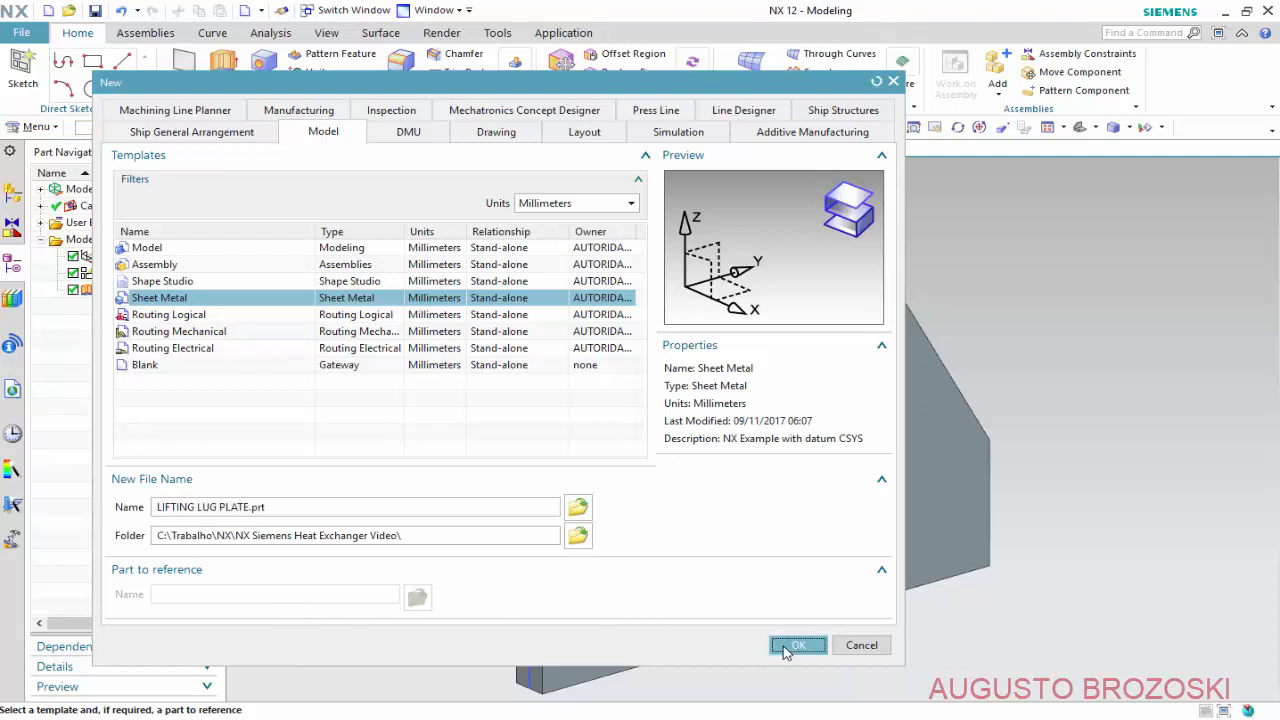
left_click(796, 645)
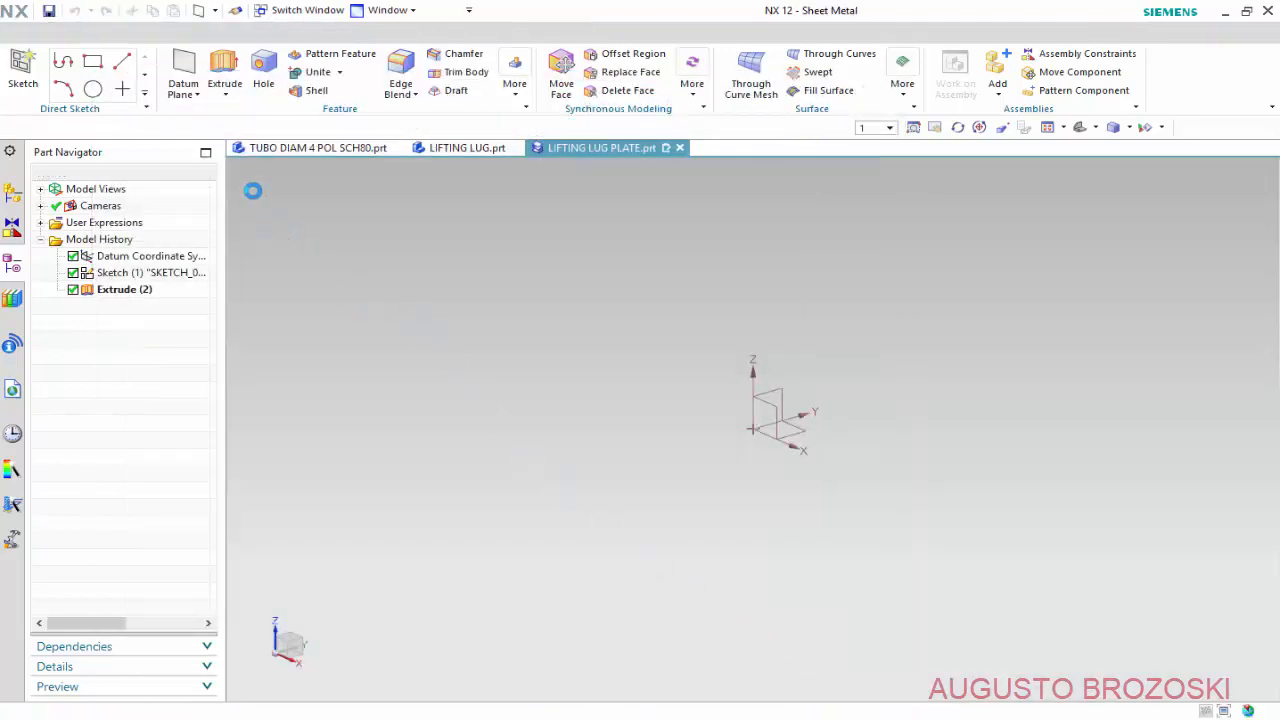
Start a sketch on the YZ datum plane of the lifting lug plate part.
left_click(72, 72)
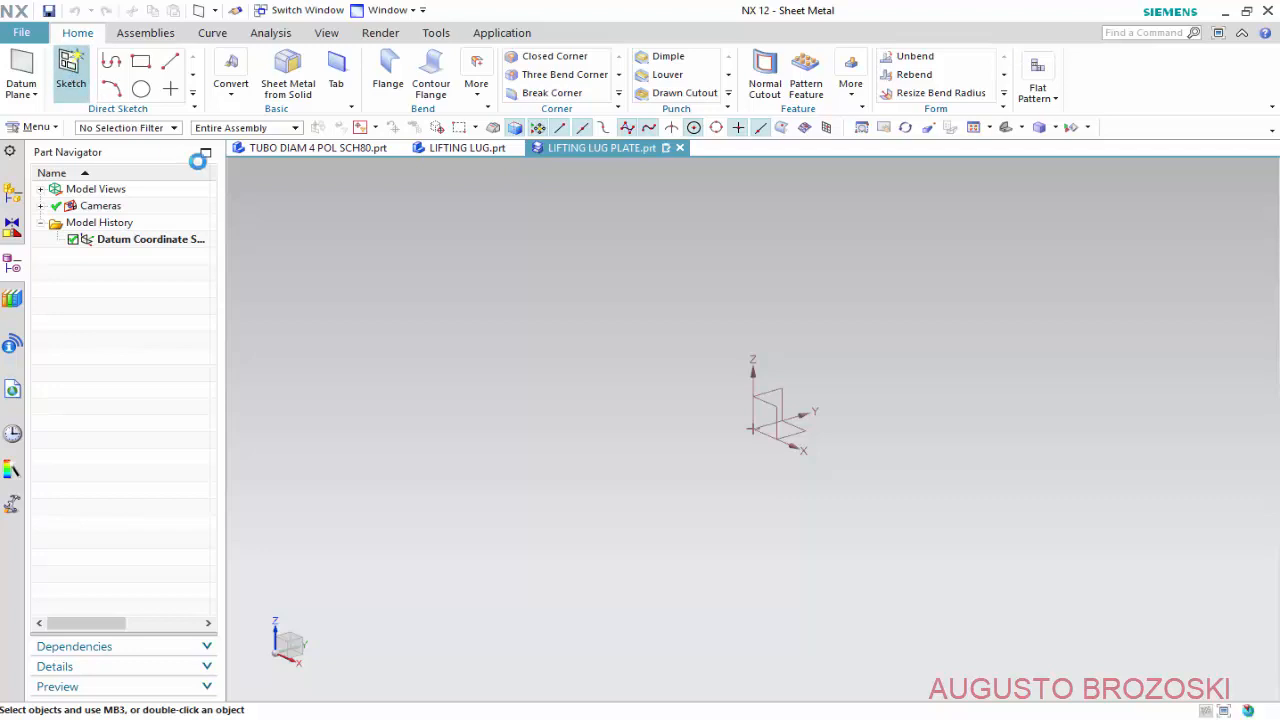
left_click(781, 391)
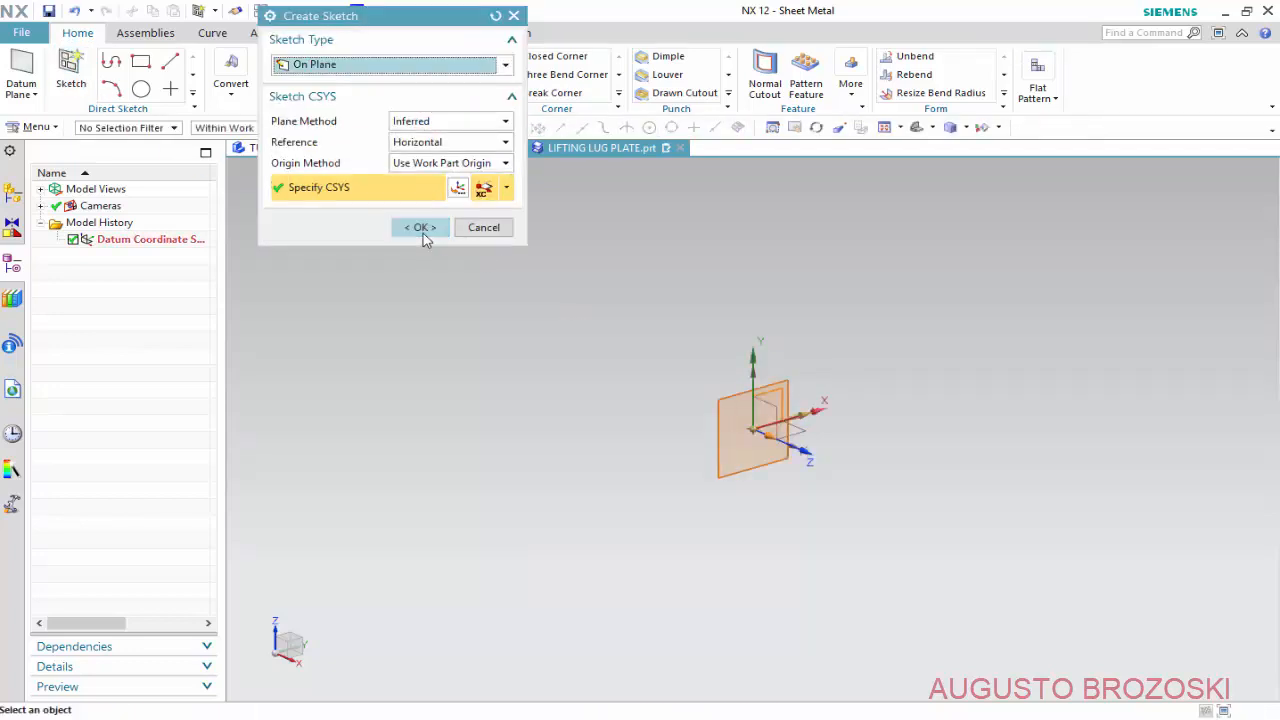
left_click(423, 228)
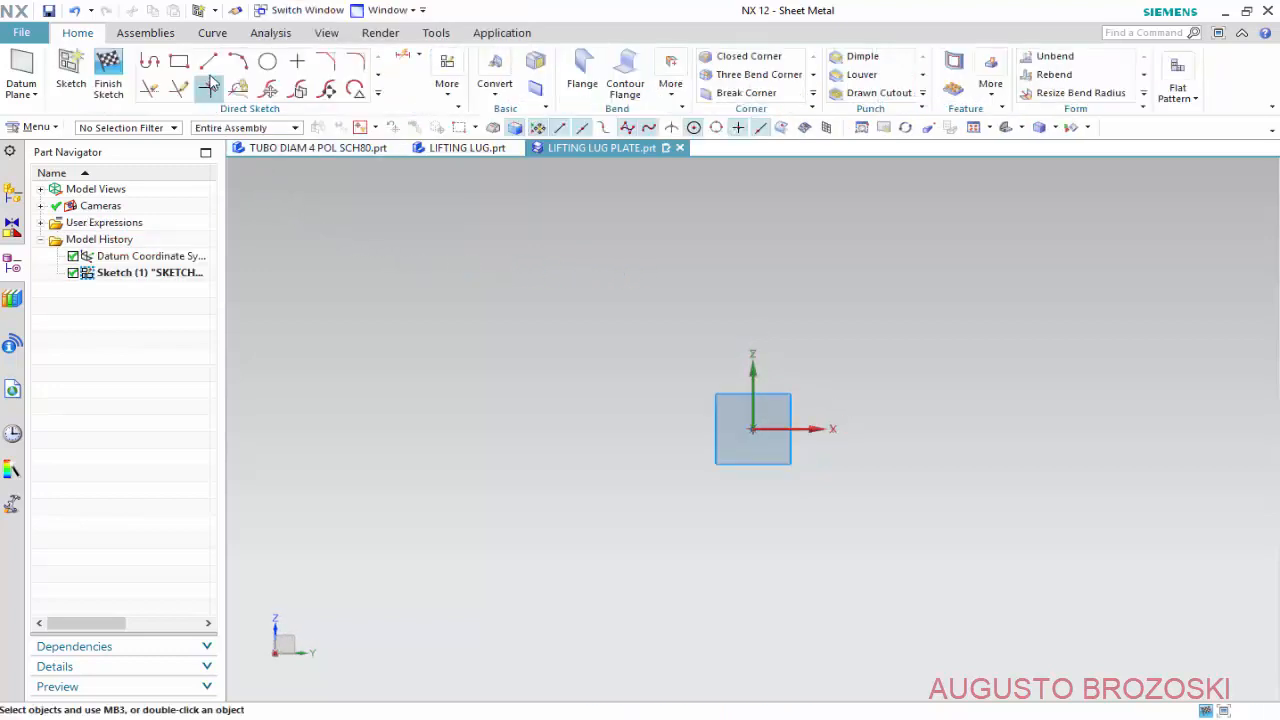
Sketch a circle centred on the sketch origin with a radius of about 91 mm.
left_click(267, 61)
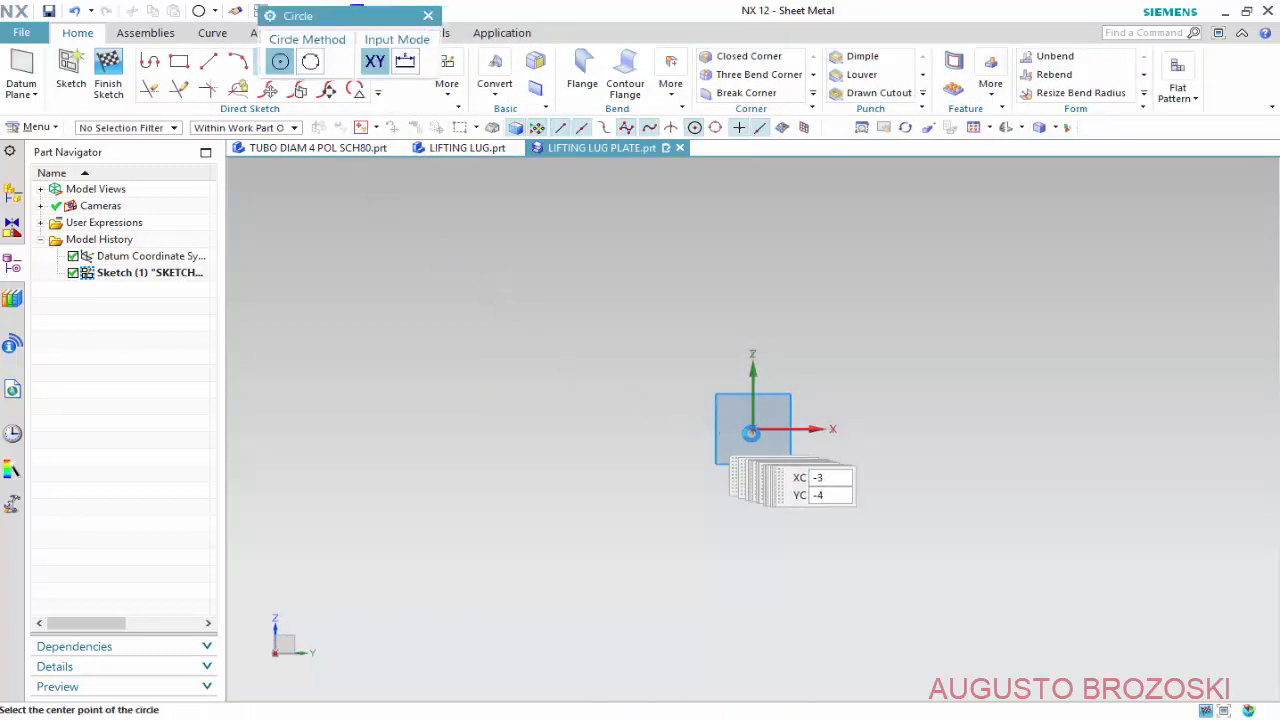
left_click(752, 429)
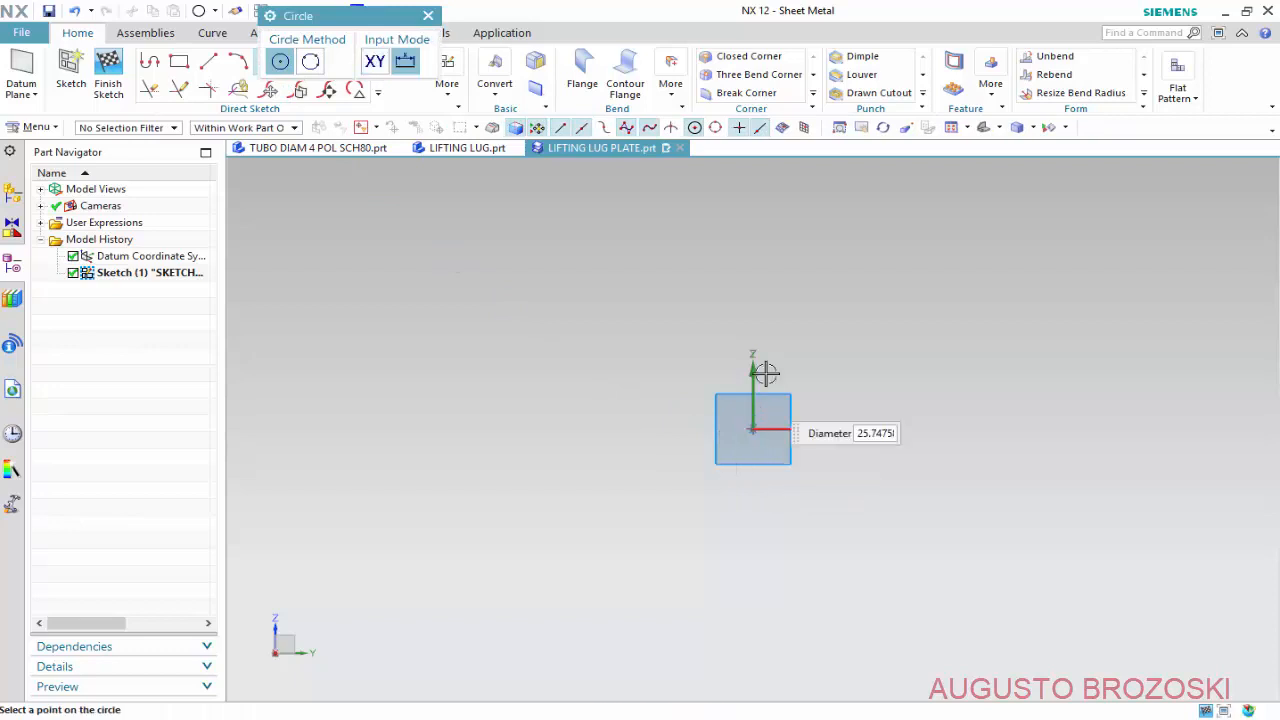
left_click(778, 208)
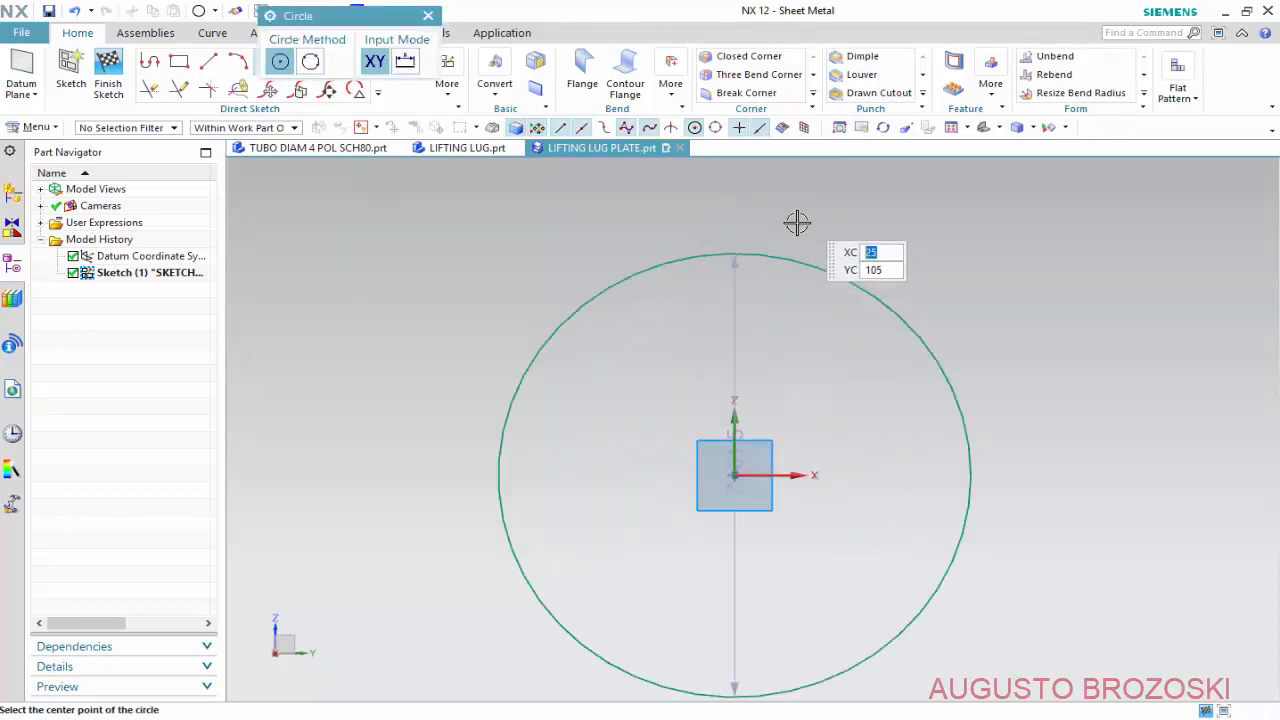
scroll(771, 266, "up", 3)
key("Escape")
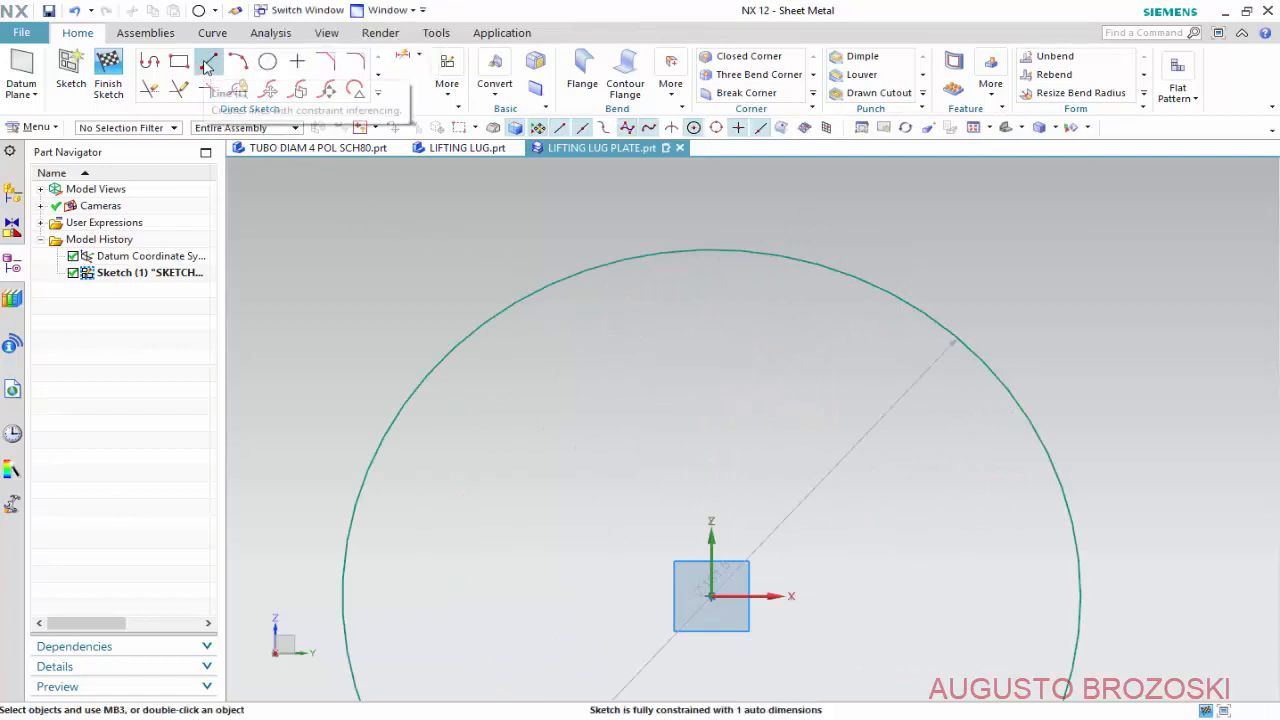
Draw two lines from the sketch origin to the upper part of the circle, at about 106° and 71°.
left_click(206, 63)
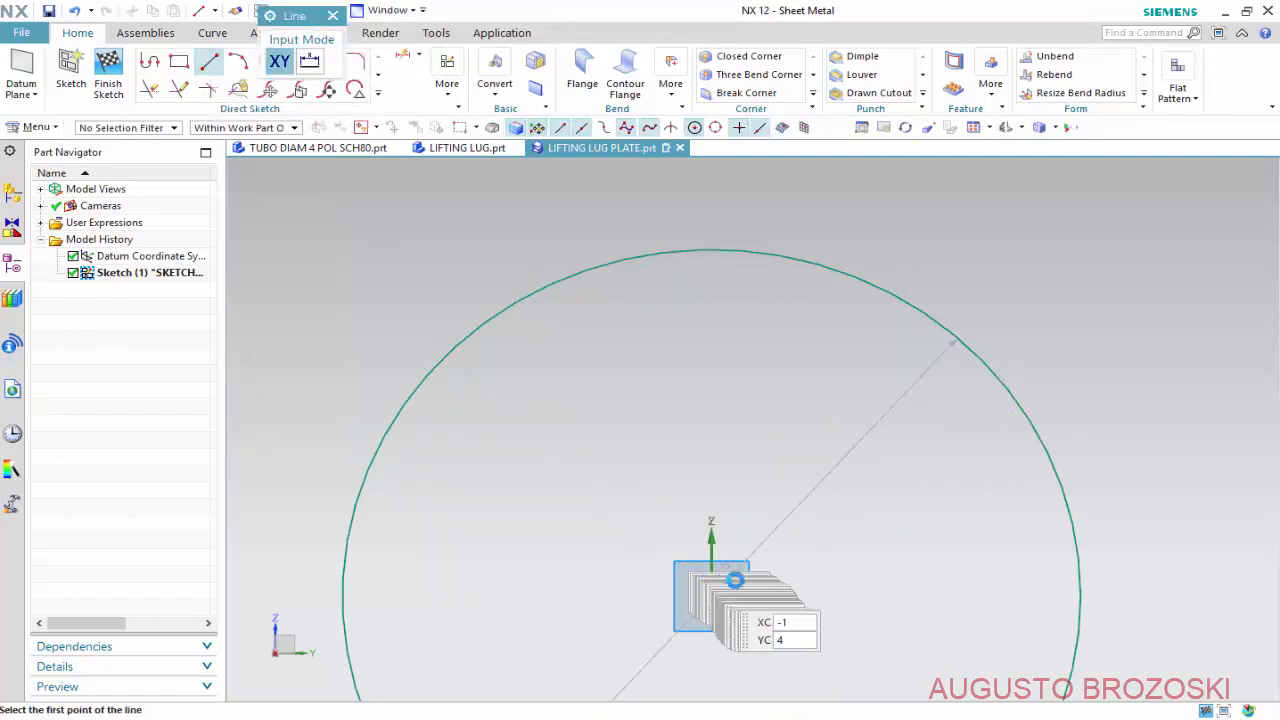
left_click(711, 596)
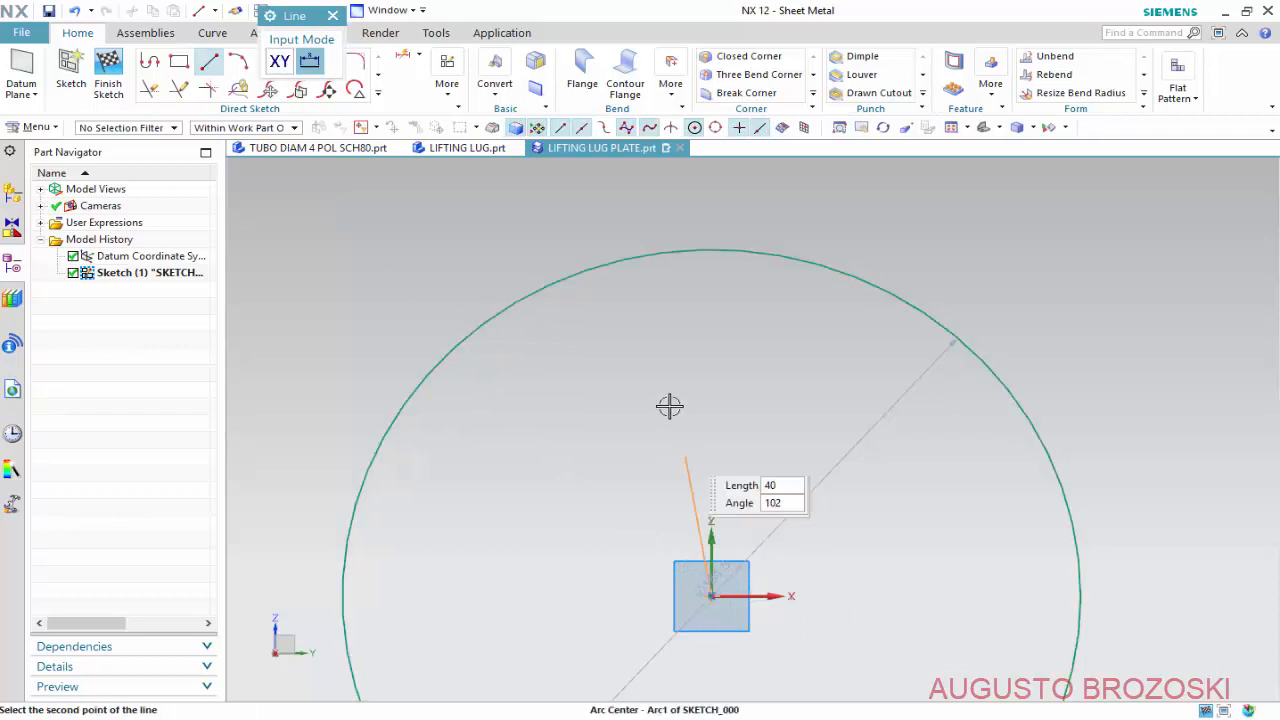
left_click(607, 265)
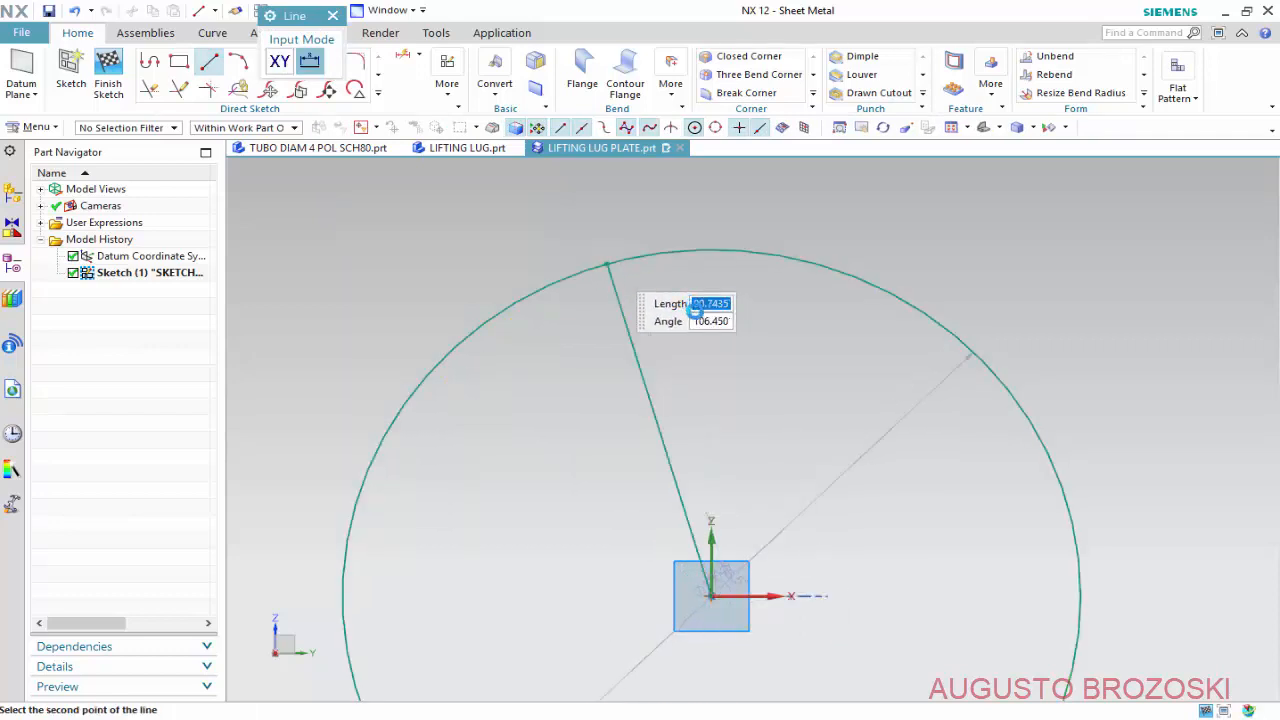
left_click(740, 553)
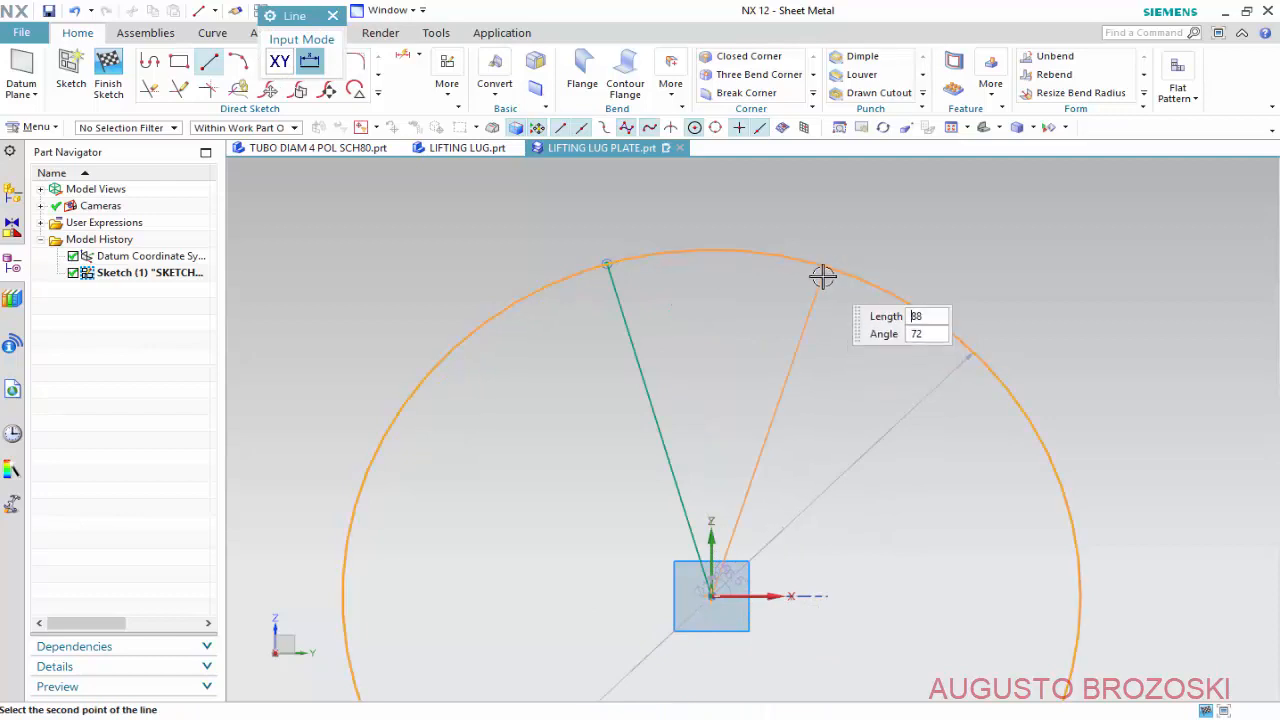
left_click(829, 267)
middle_click(902, 249)
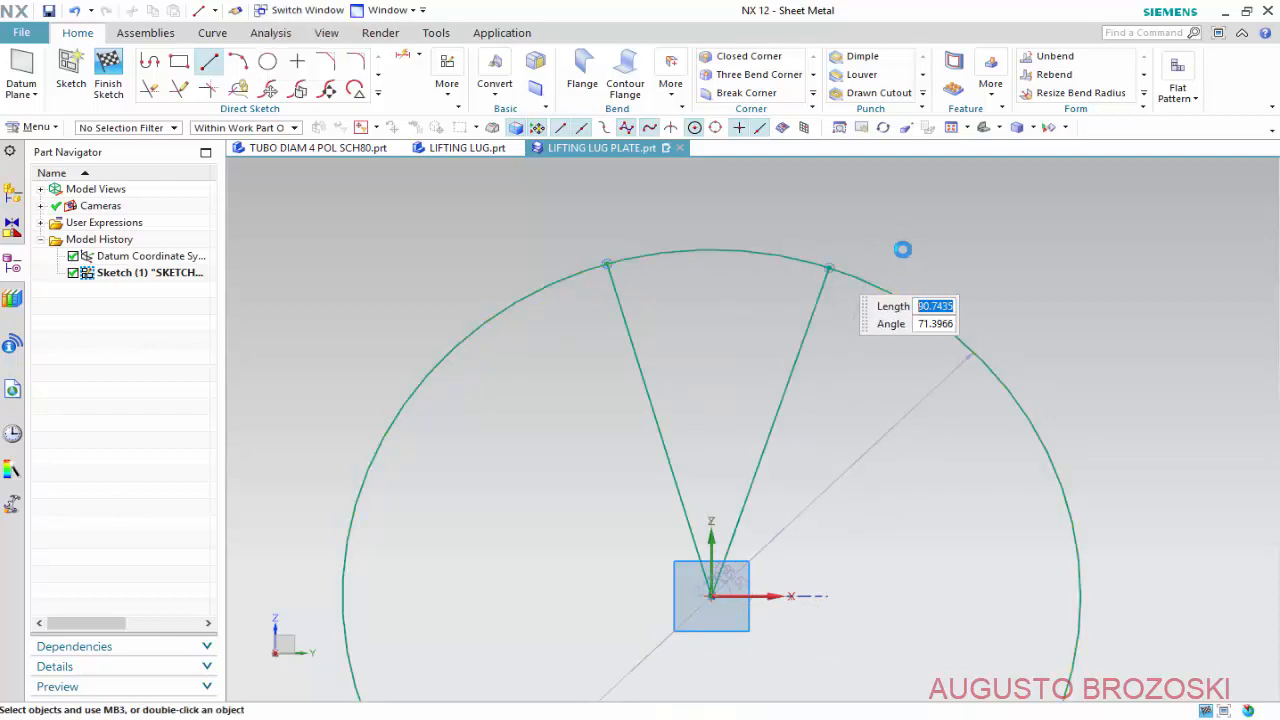
key("Escape")
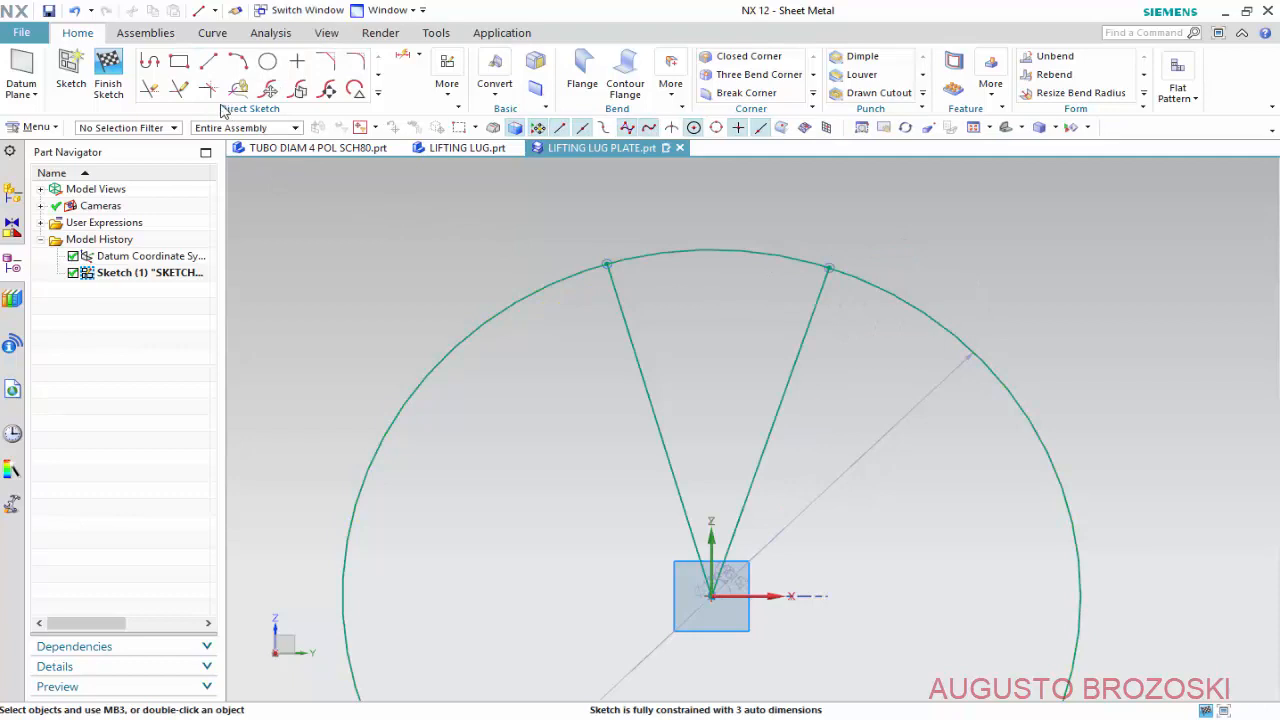
Trim away the circle outside the two radial lines, keeping only the upper arc between them.
left_click(150, 89)
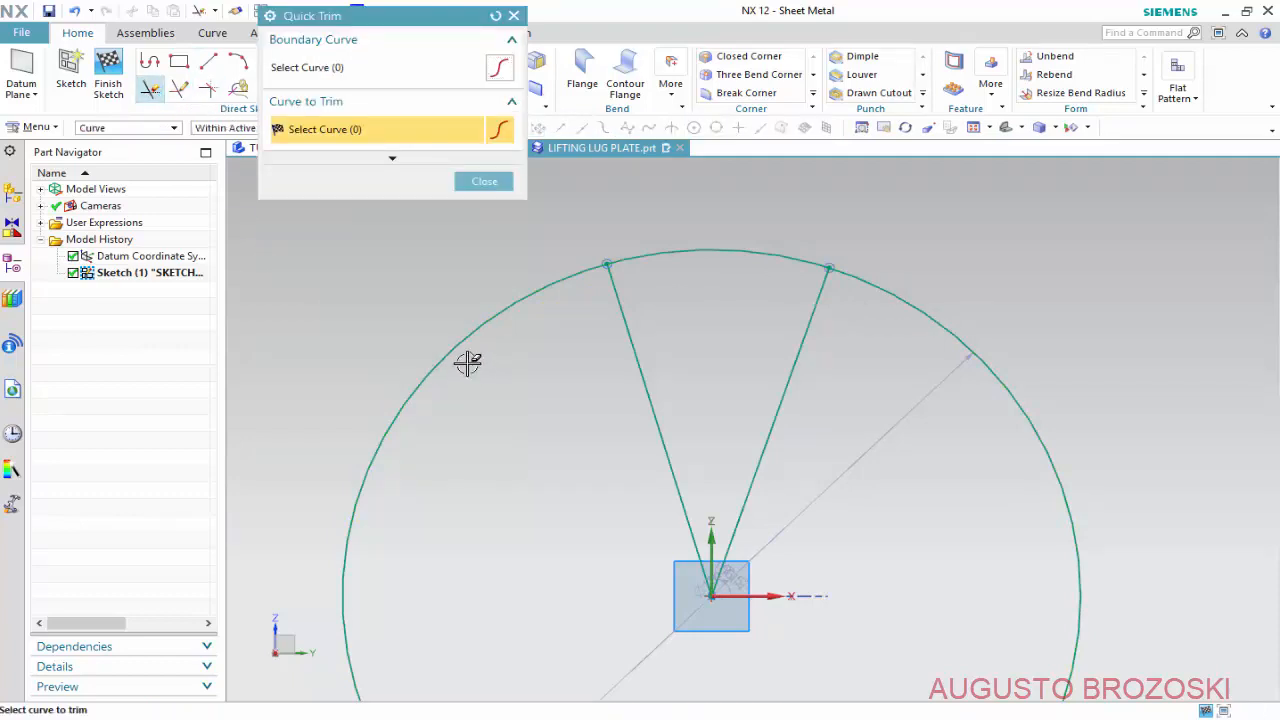
left_click(414, 348)
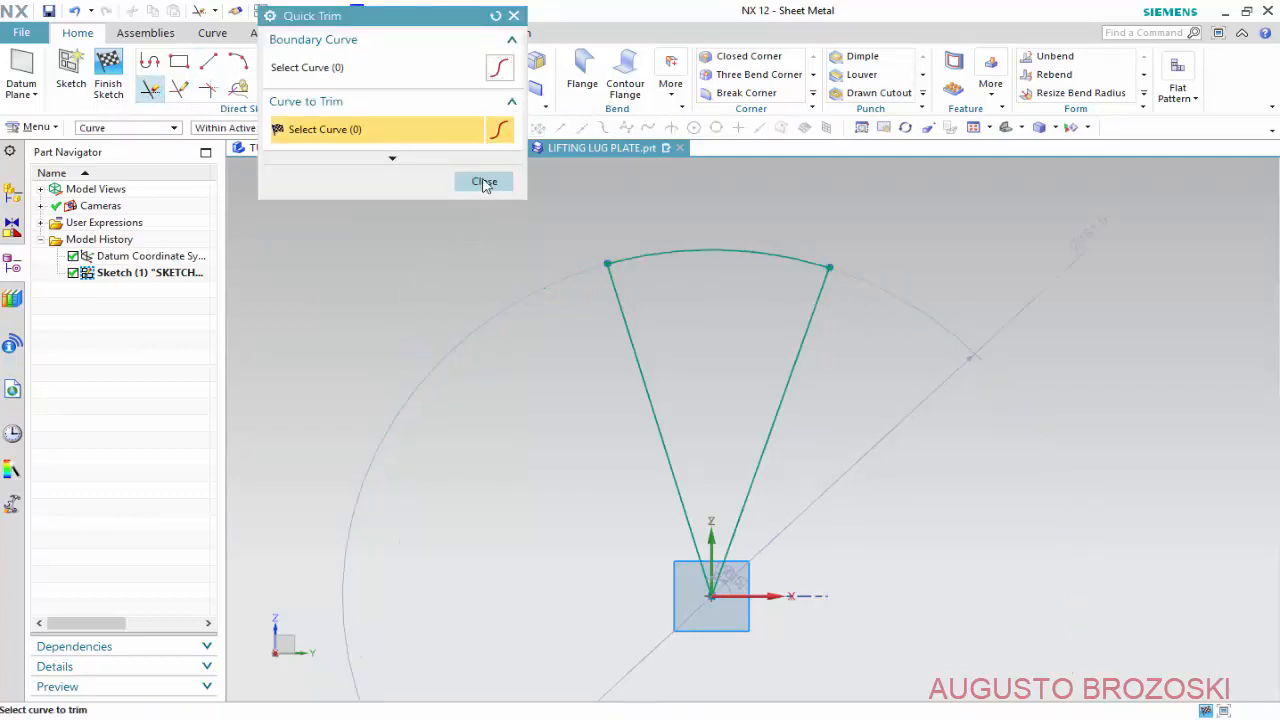
left_click(484, 182)
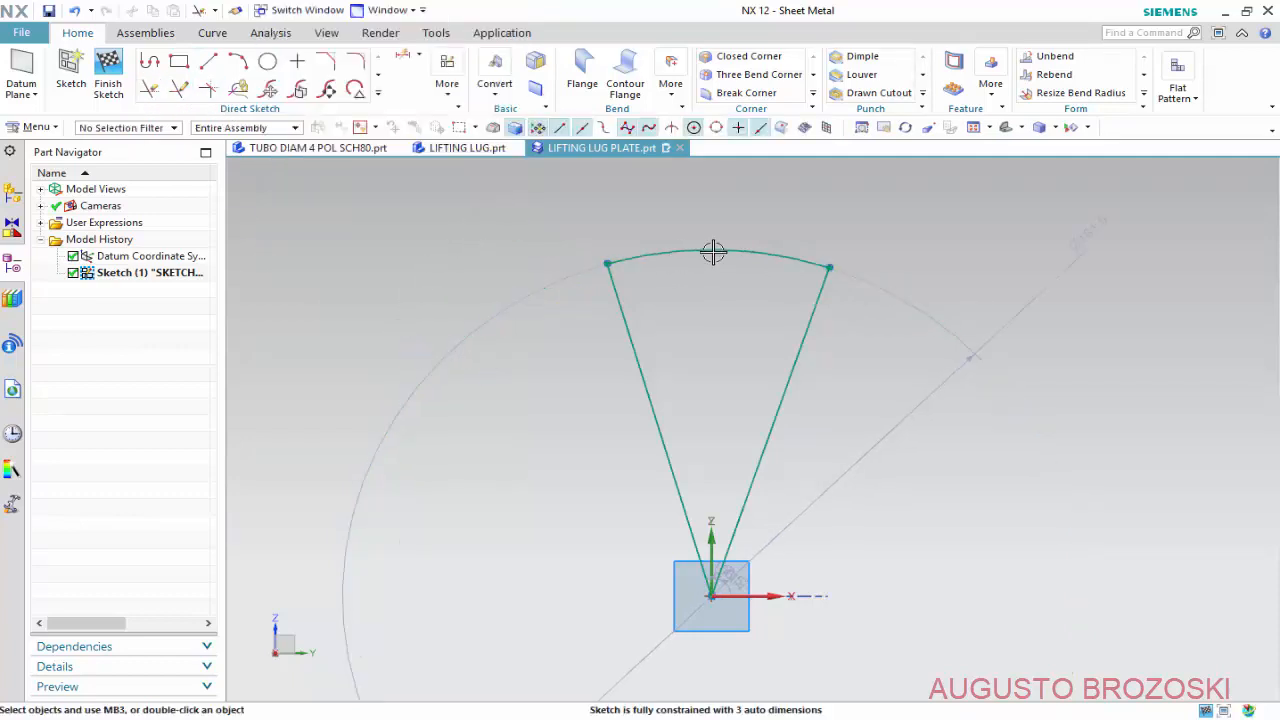
Convert both radial lines to reference geometry.
right_click(813, 340)
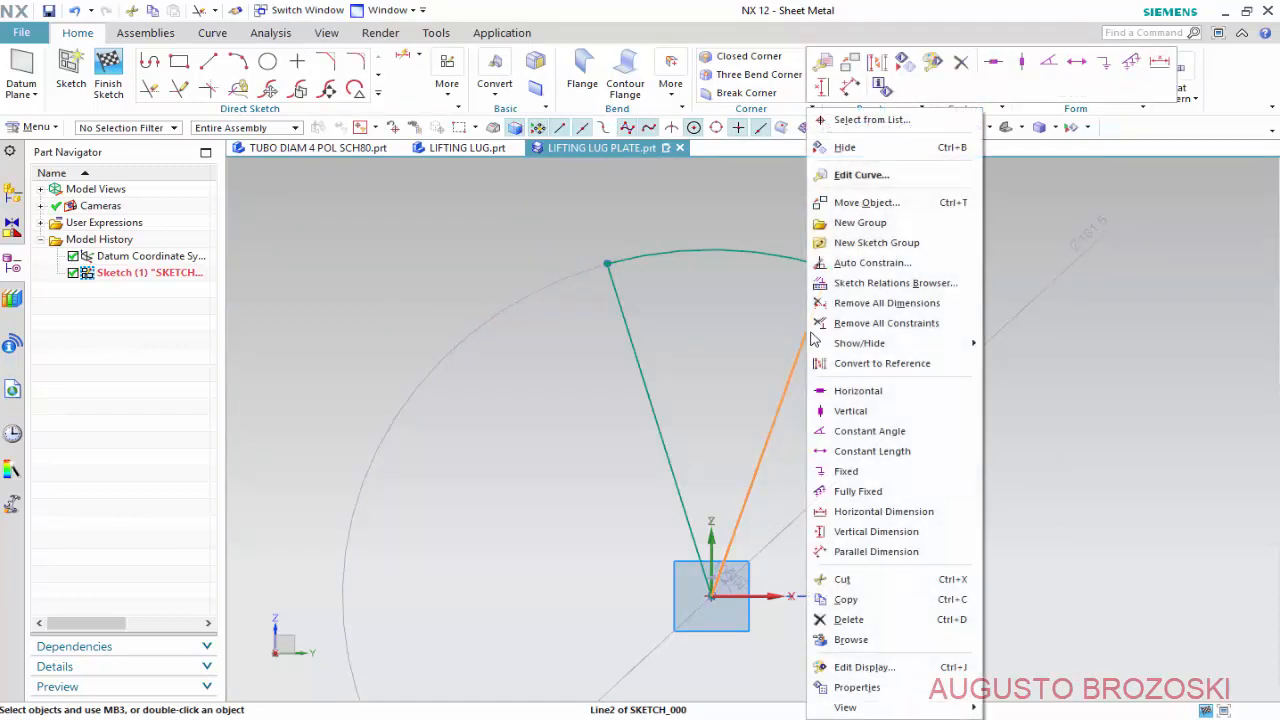
left_click(885, 363)
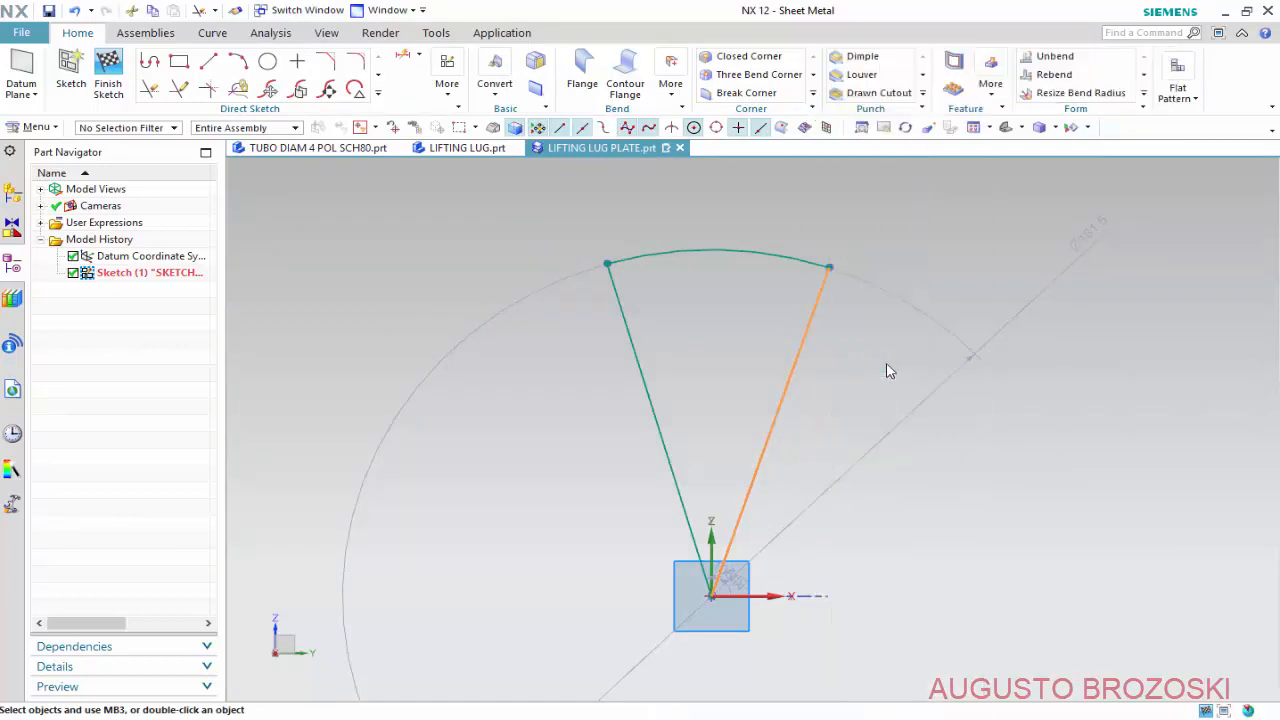
right_click(636, 345)
left_click(707, 363)
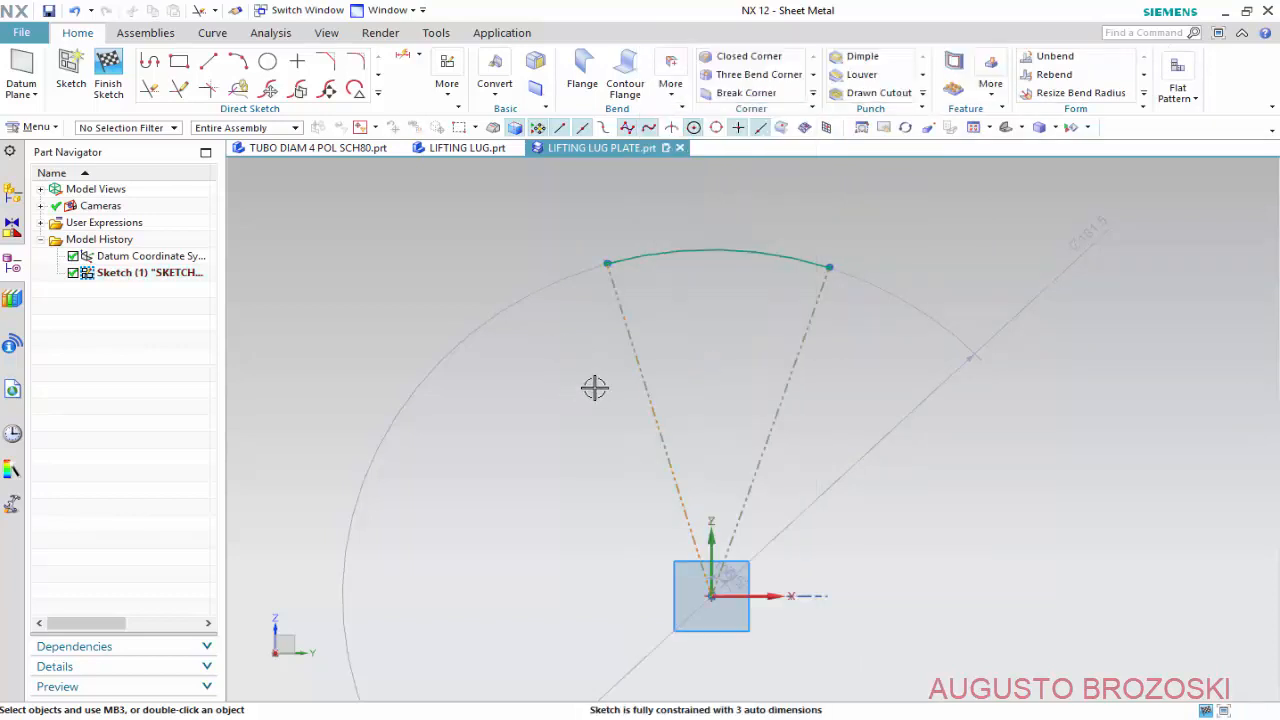
Constrain the arc's midpoint to align vertically with the sketch origin.
left_click(719, 249)
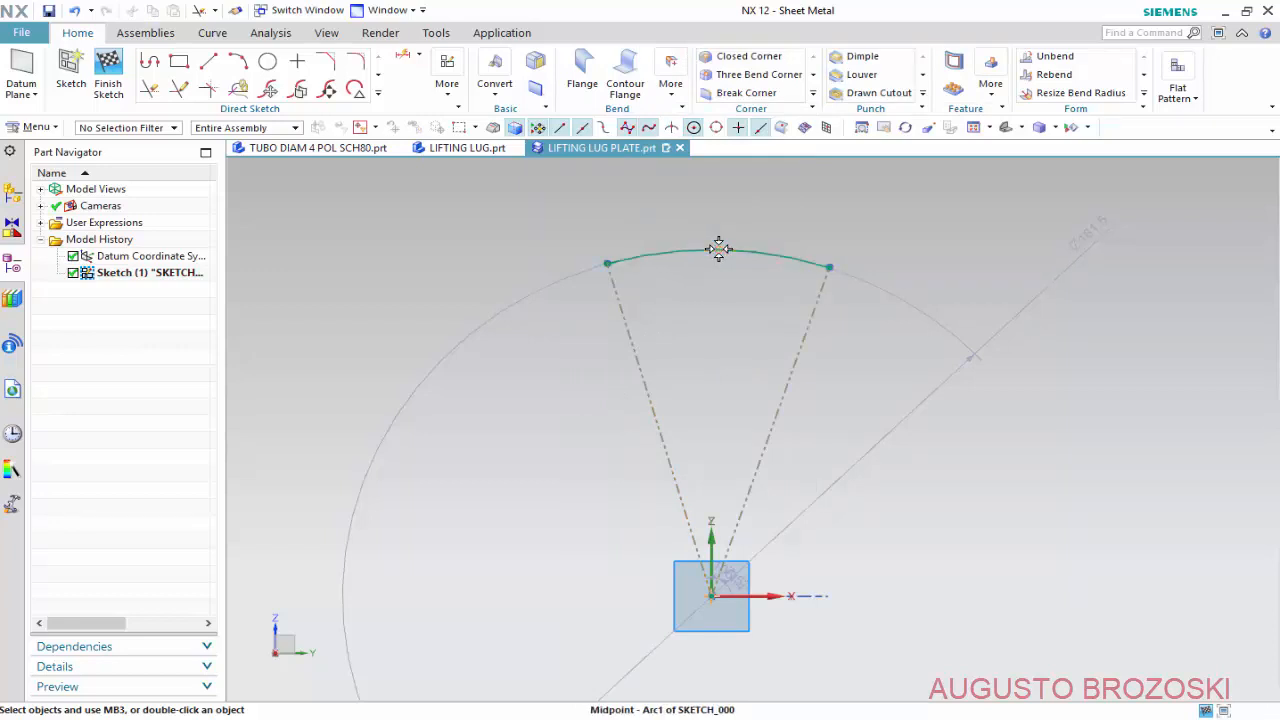
left_click(710, 594)
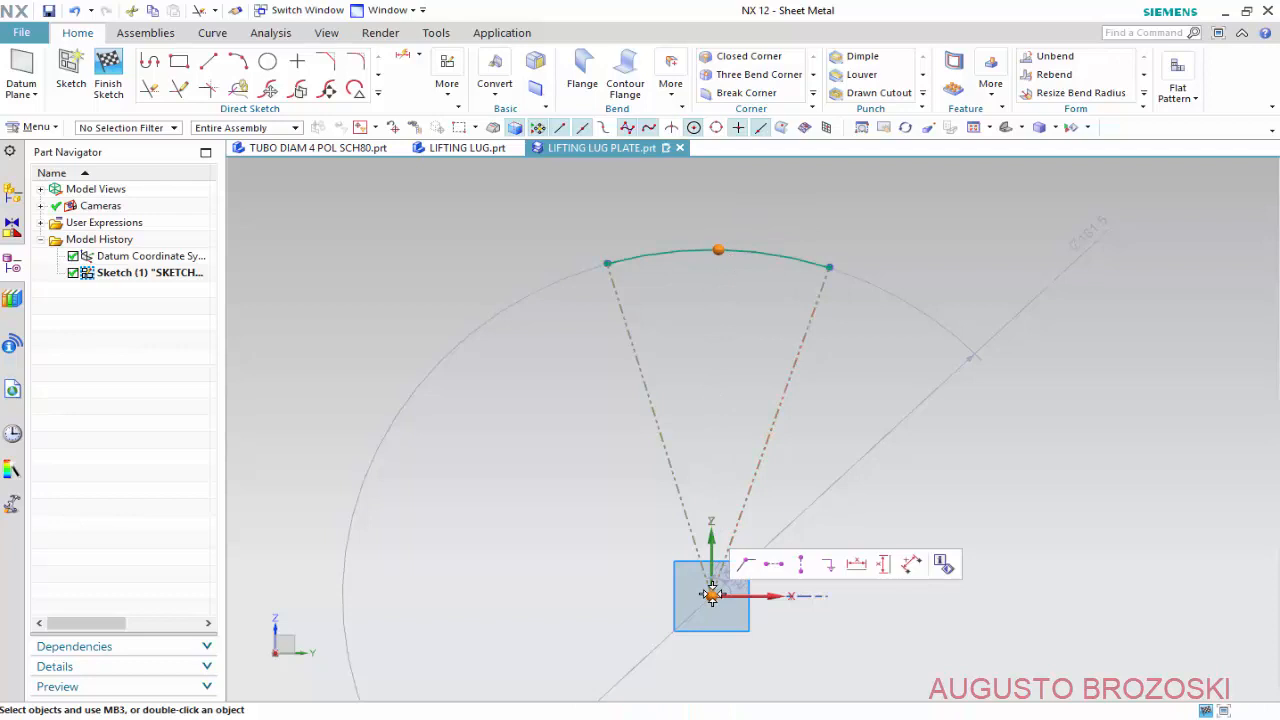
left_click(802, 566)
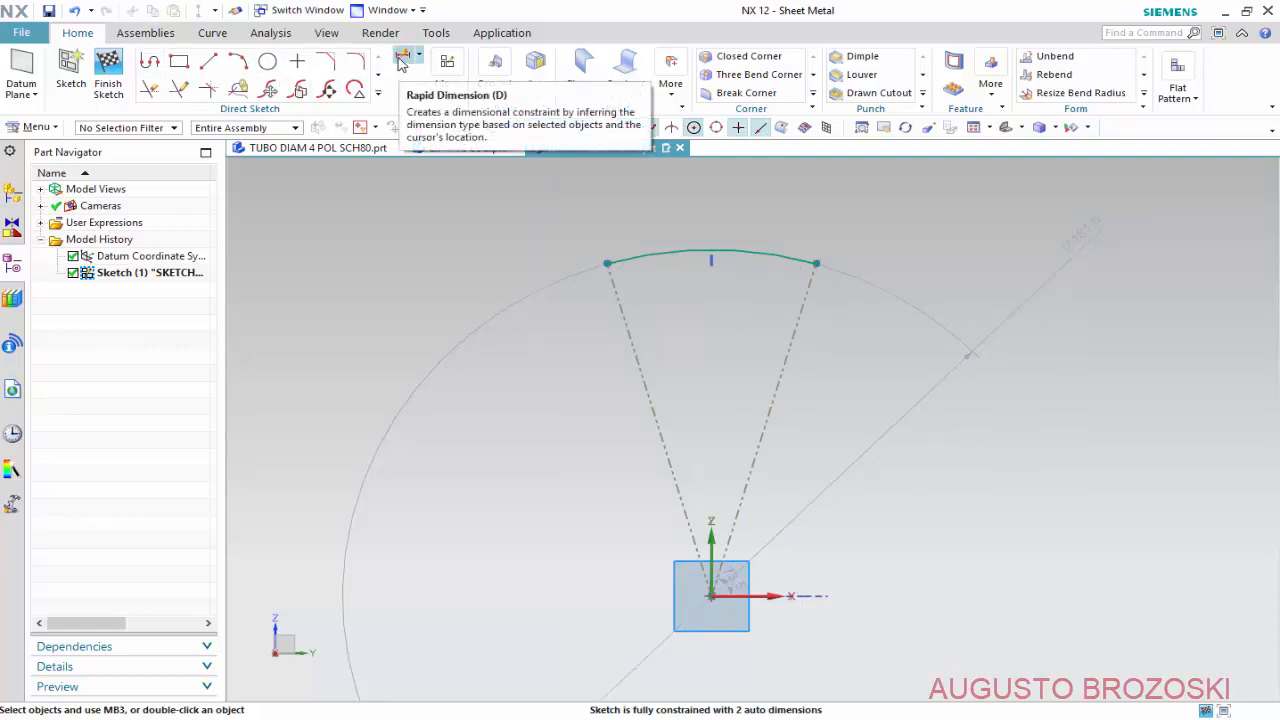
Add a horizontal rapid dimension between the arc's two endpoints, placed above the arc.
left_click(401, 63)
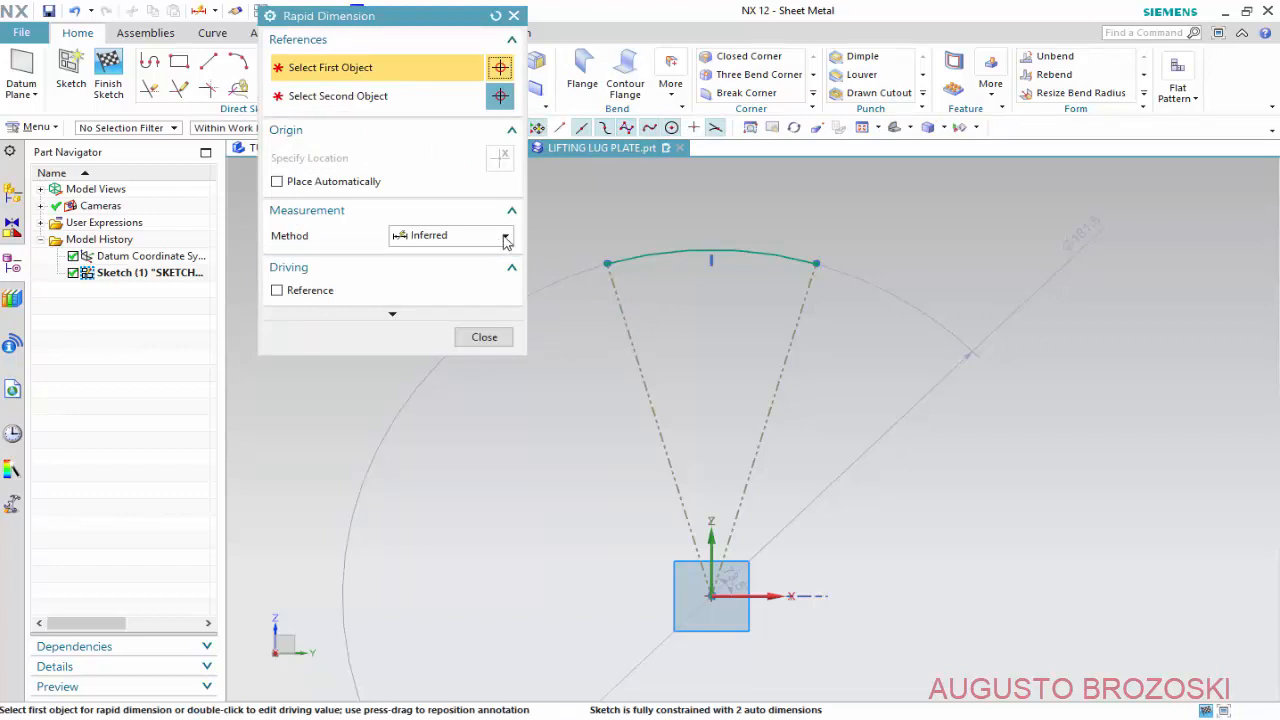
left_click(506, 238)
left_click(468, 273)
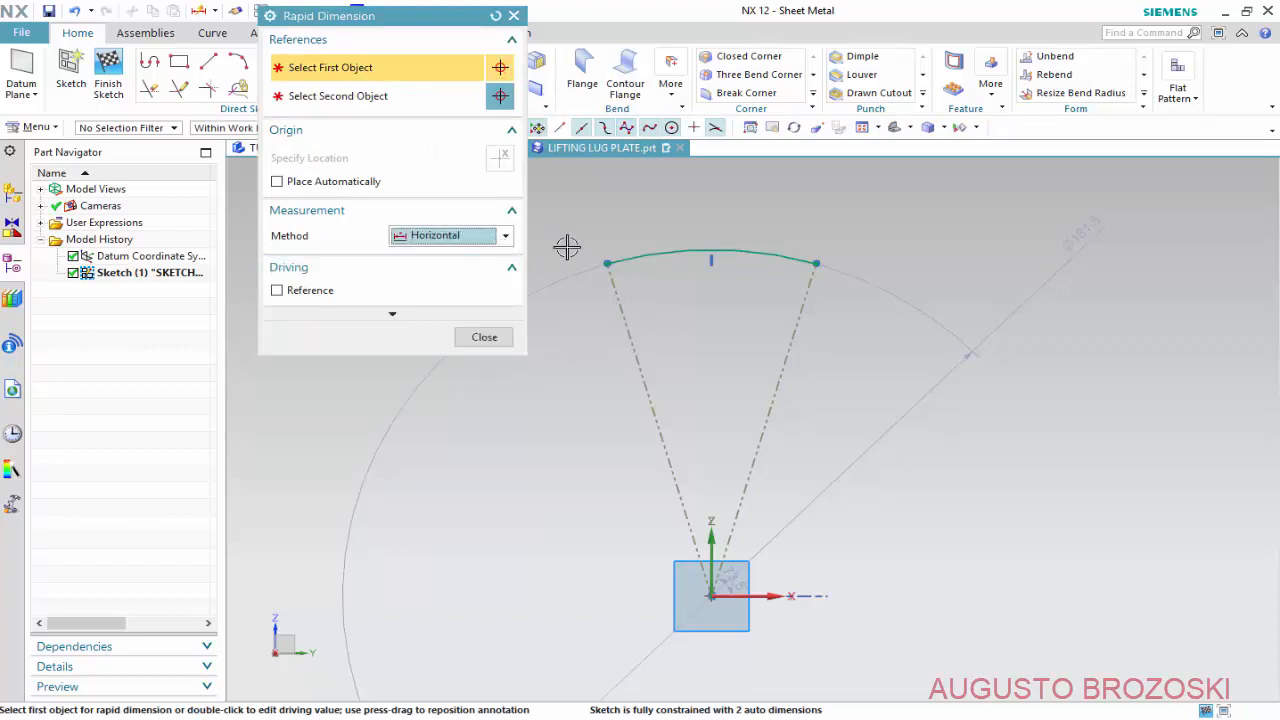
left_click(607, 260)
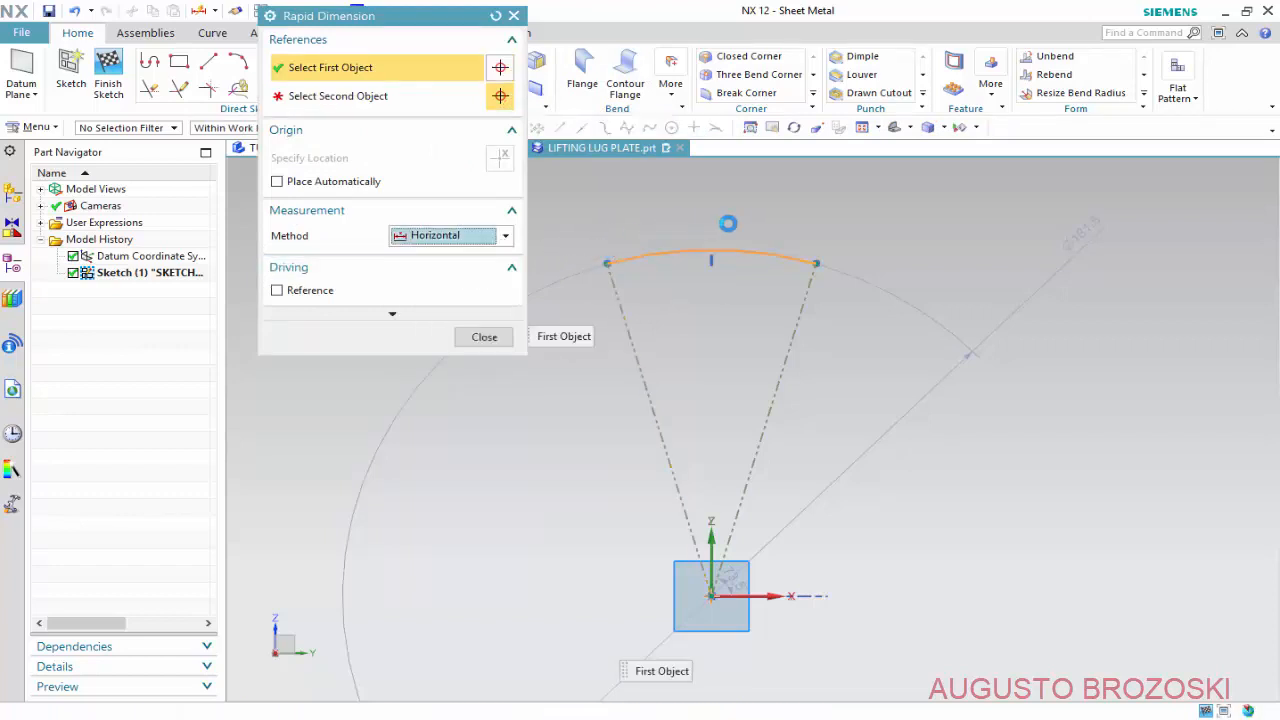
left_click(817, 261)
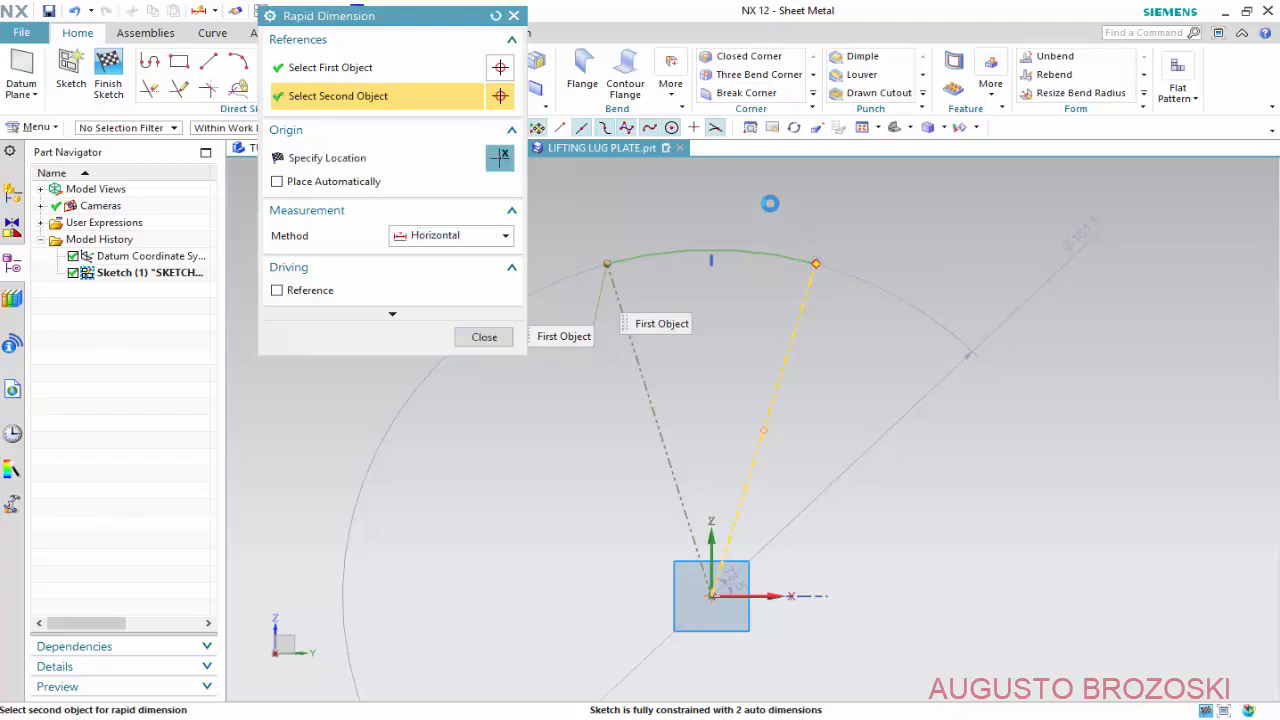
left_click(717, 179)
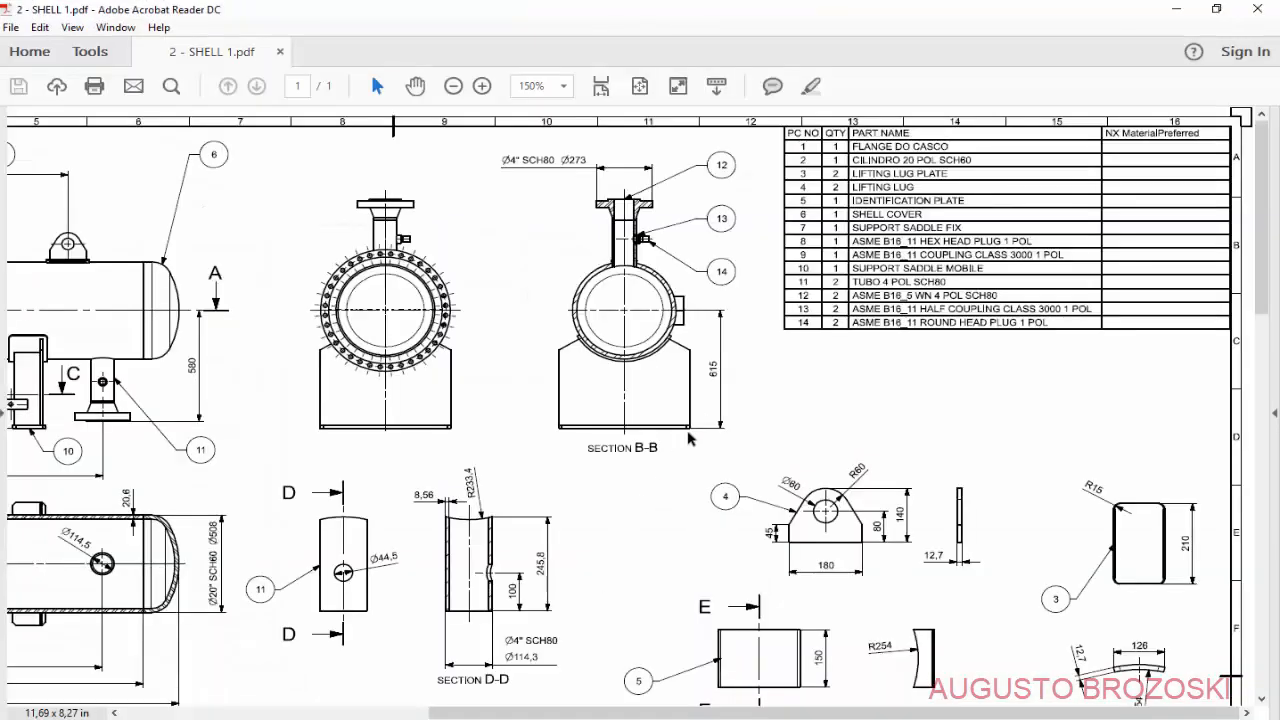
Examine item 3's views in the PDF drawing for the plate's width, radius and thickness, and return to the NX sketch.
scroll(980, 547, "down", 3)
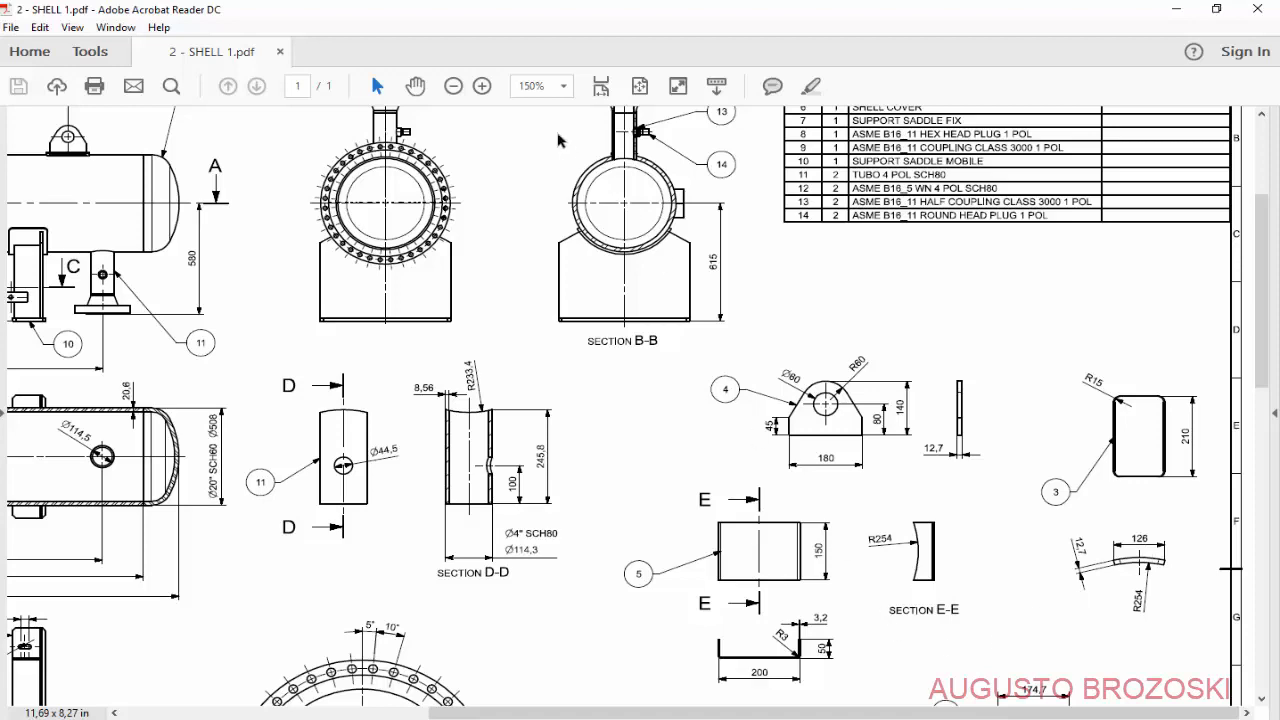
left_click(482, 87)
left_click(482, 87)
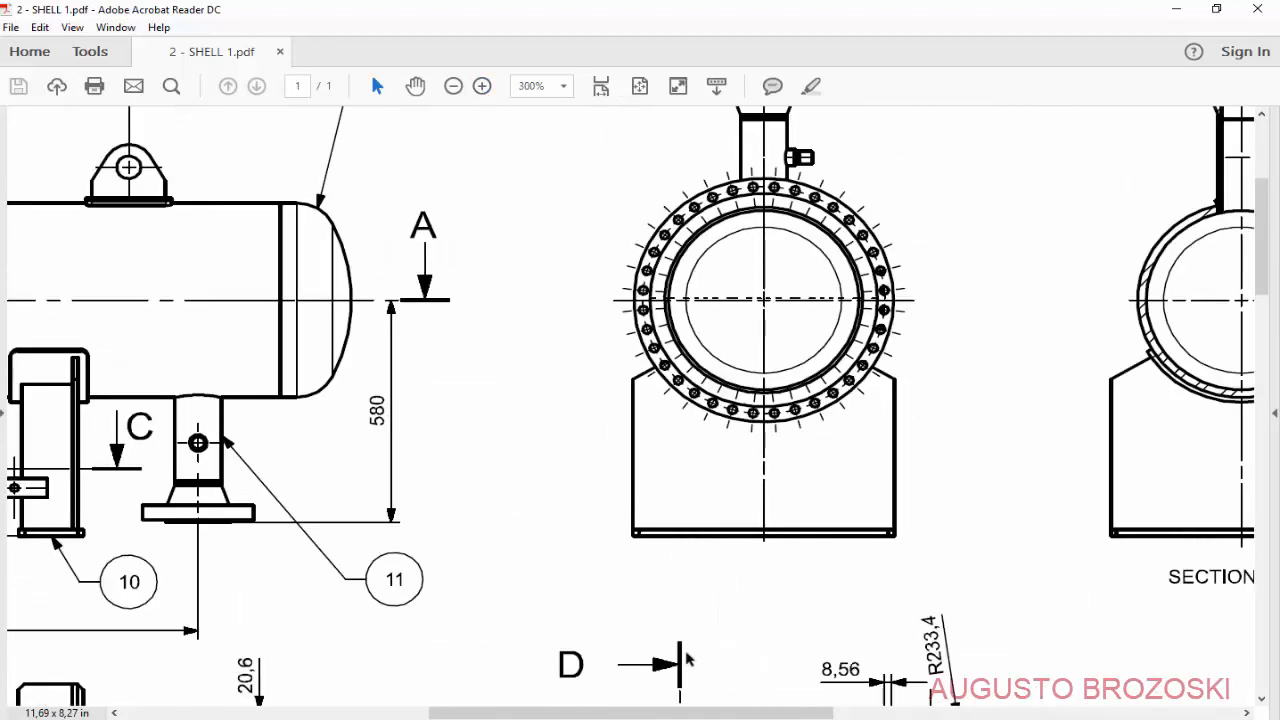
scroll(688, 658, "down", 5)
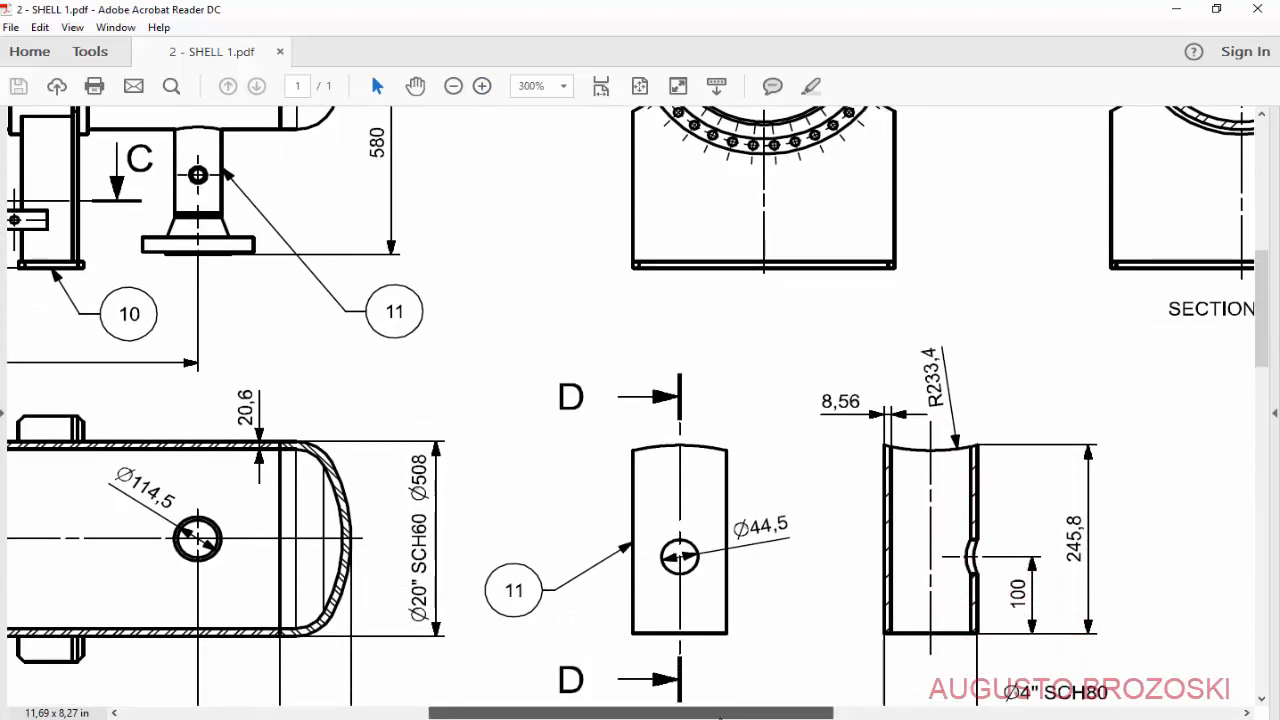
left_click_drag(719, 716, 1101, 713)
scroll(890, 526, "down", 3)
scroll(976, 699, "down", 5)
scroll(1091, 520, "down", 3)
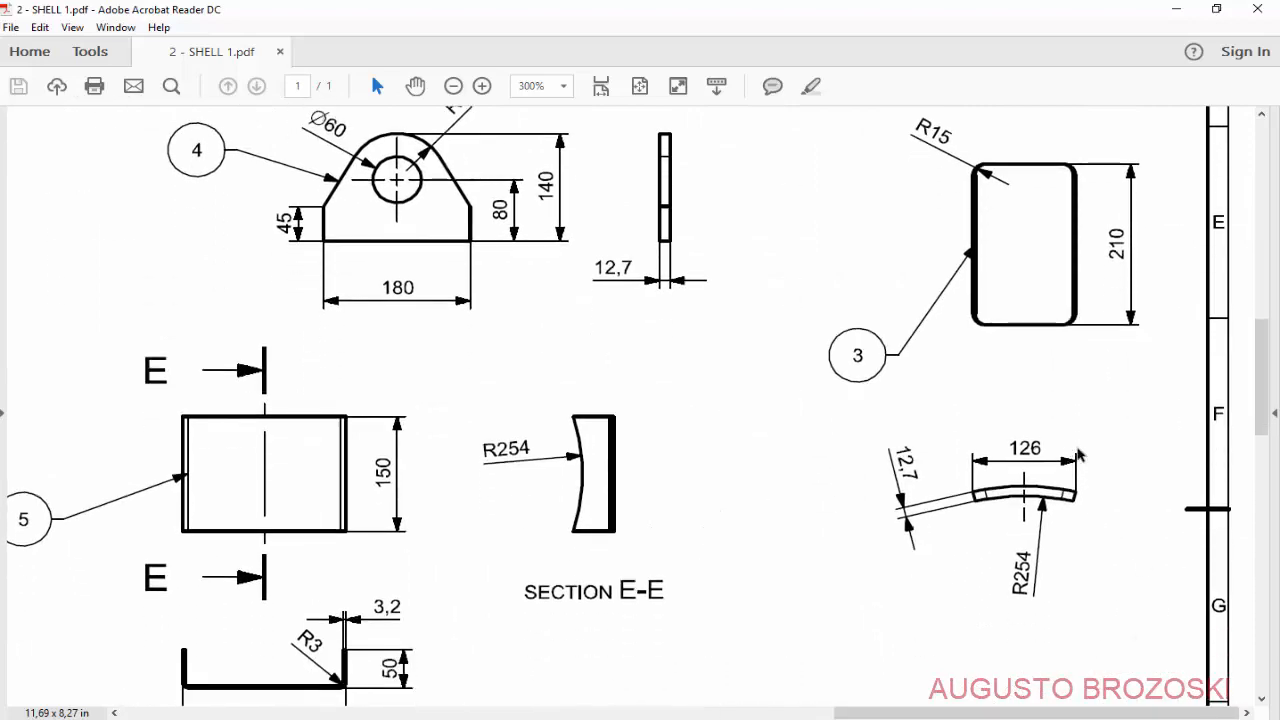
left_click(1175, 10)
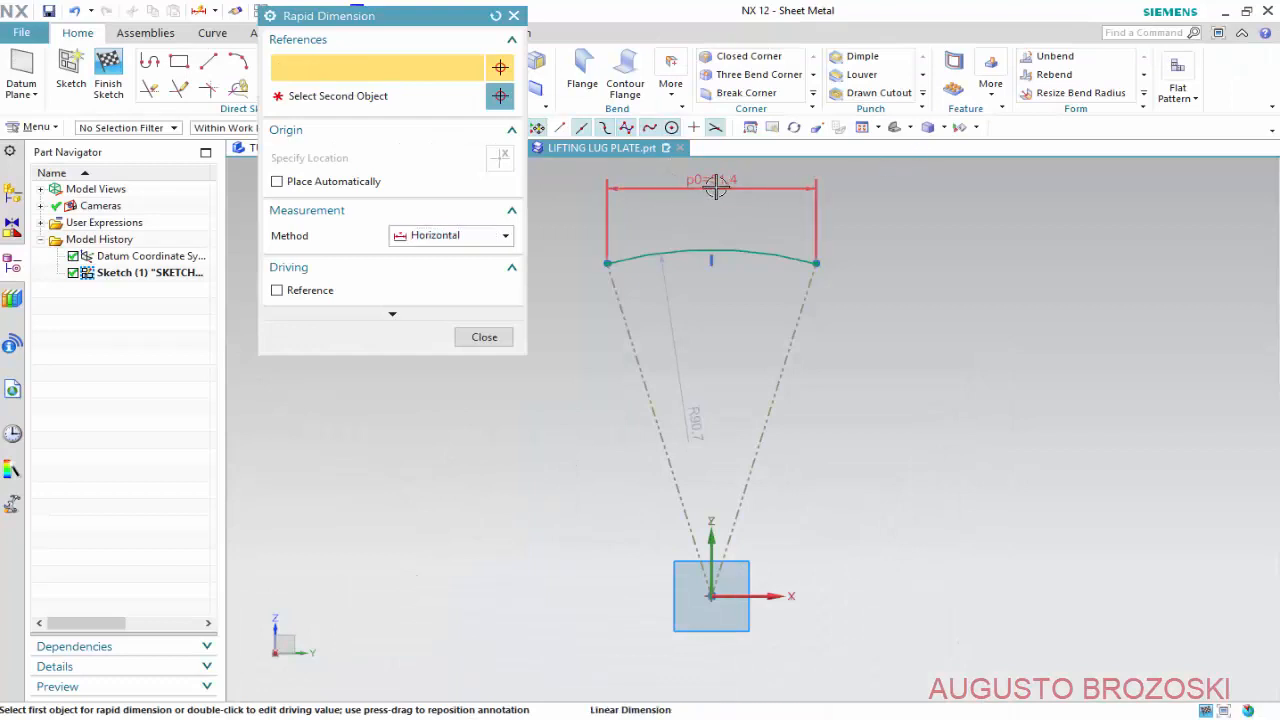
Set the horizontal dimension between the arc's endpoints to 126 mm.
double_click(714, 182)
type("12")
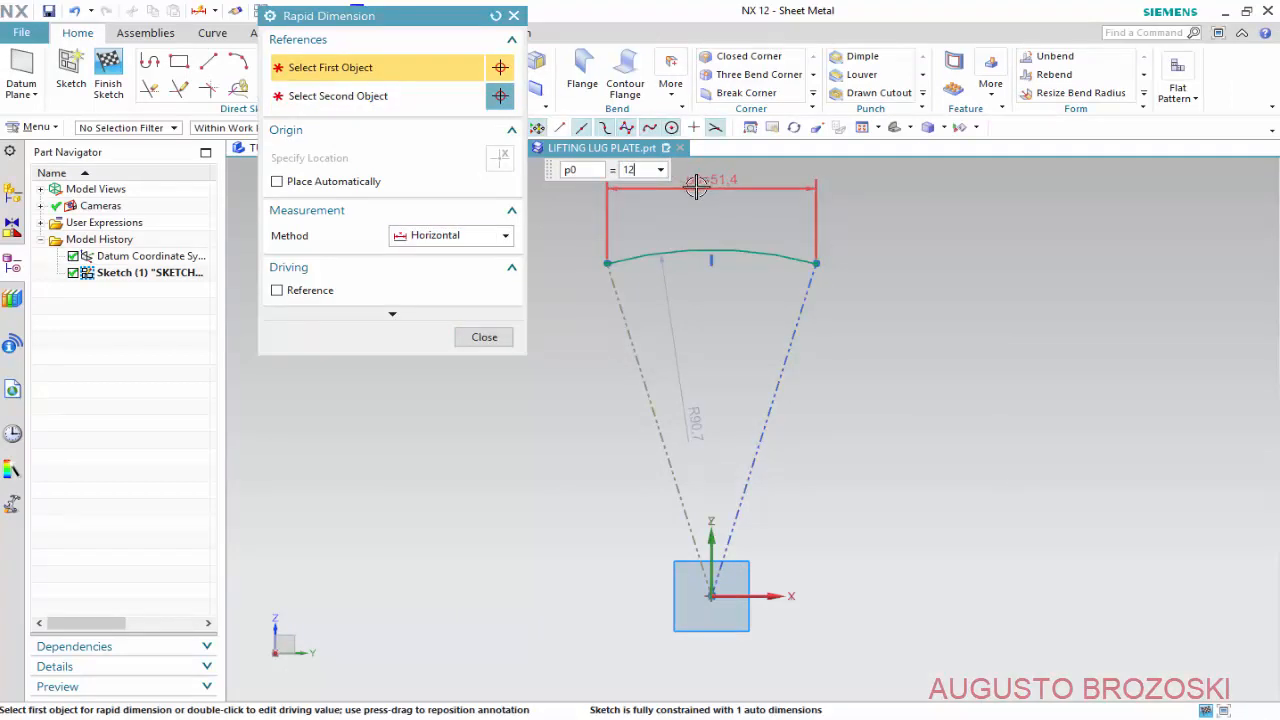
type("6")
key("Return")
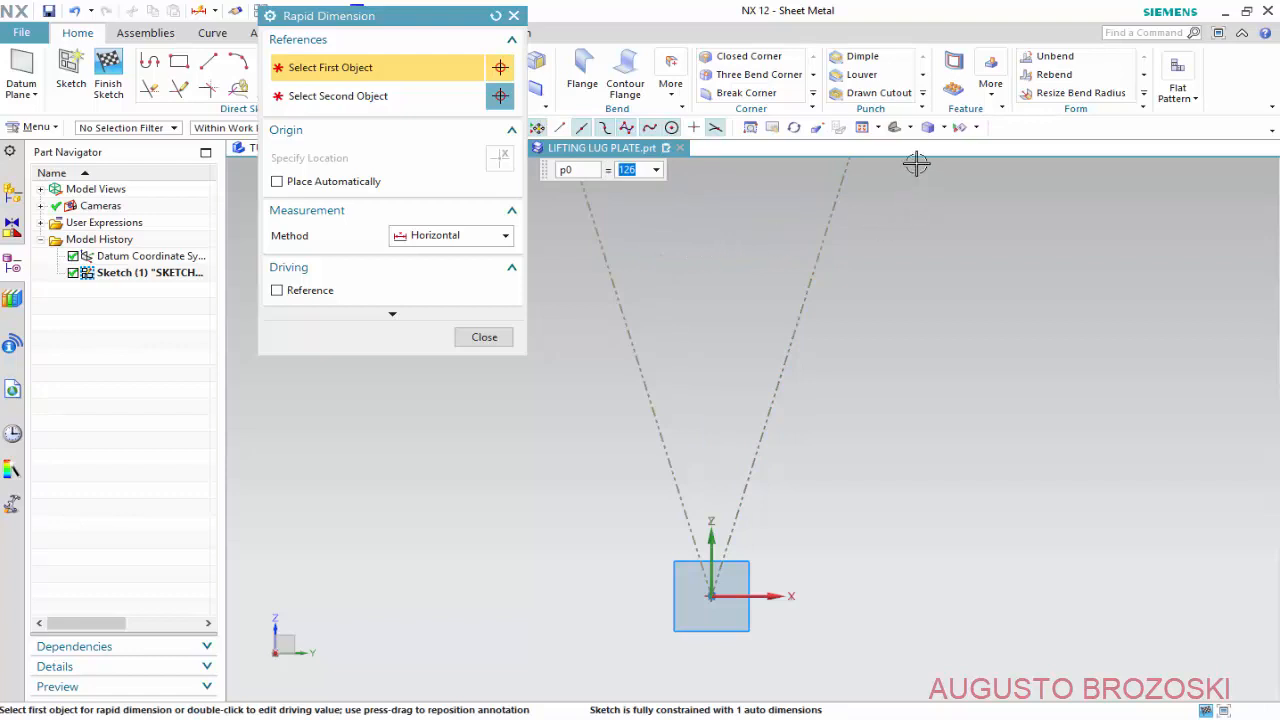
Add a radial dimension to the arc and set it to 254 mm.
left_click(859, 130)
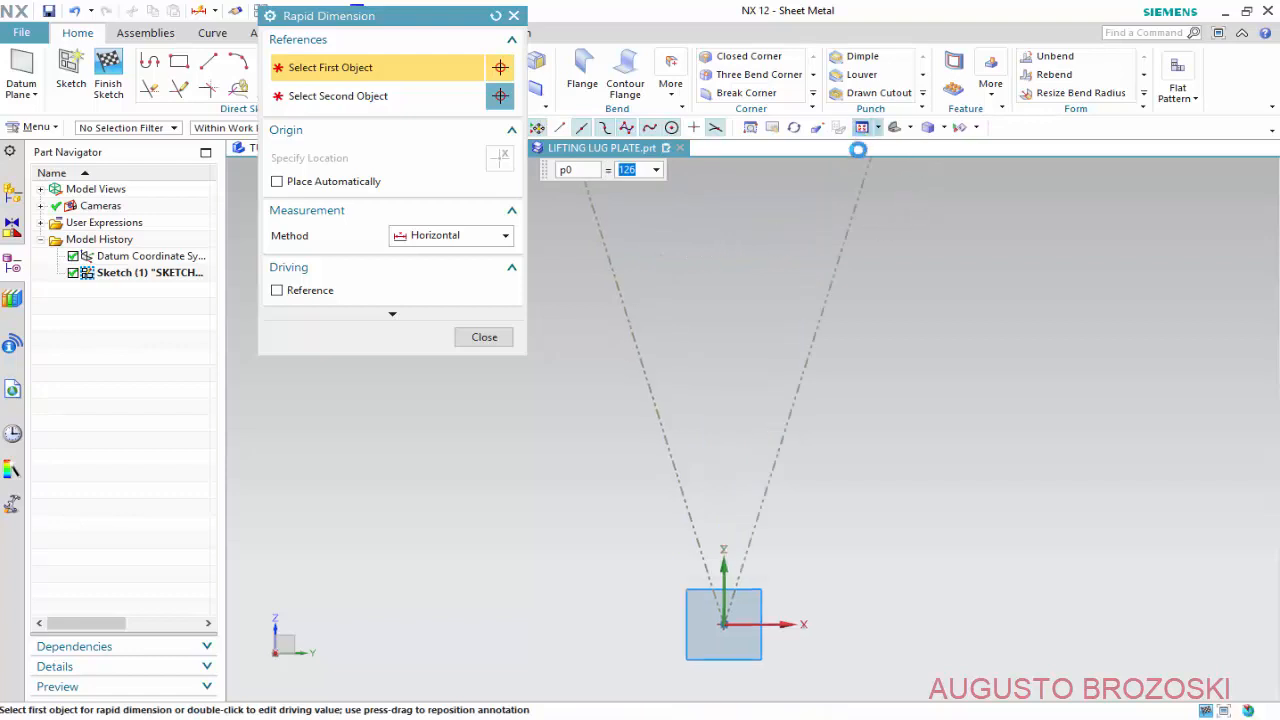
left_click(507, 237)
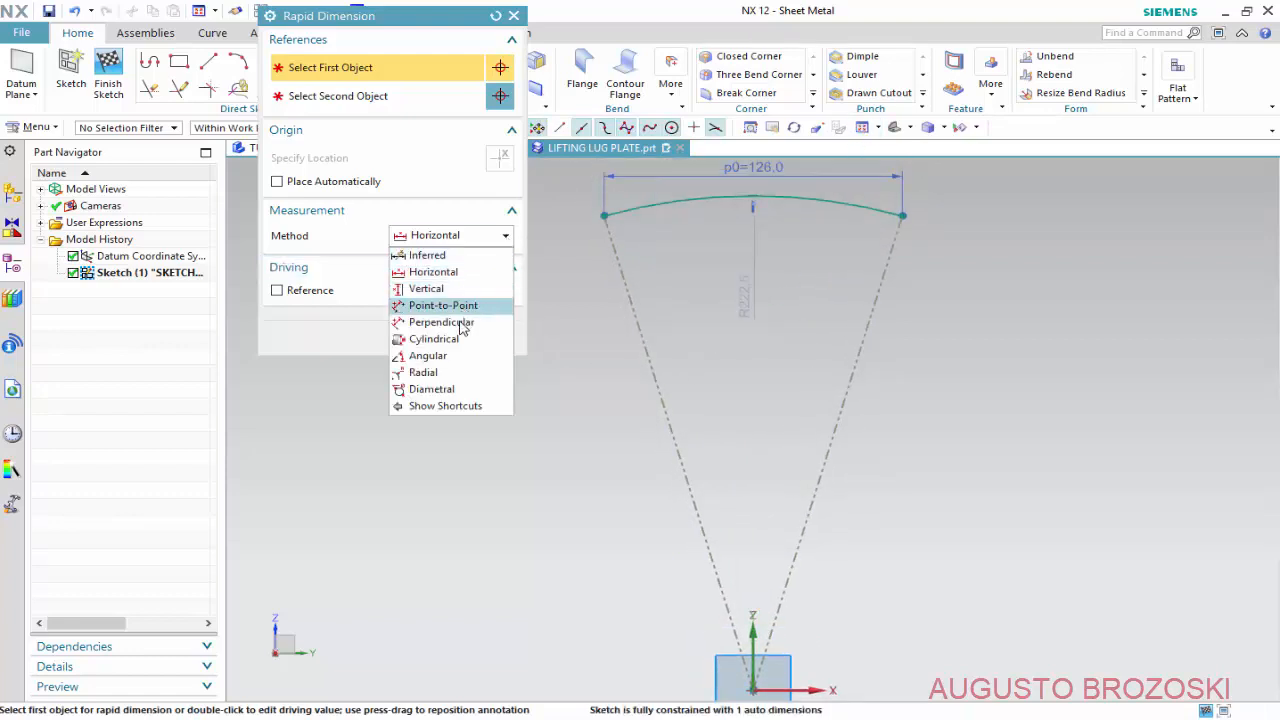
left_click(423, 372)
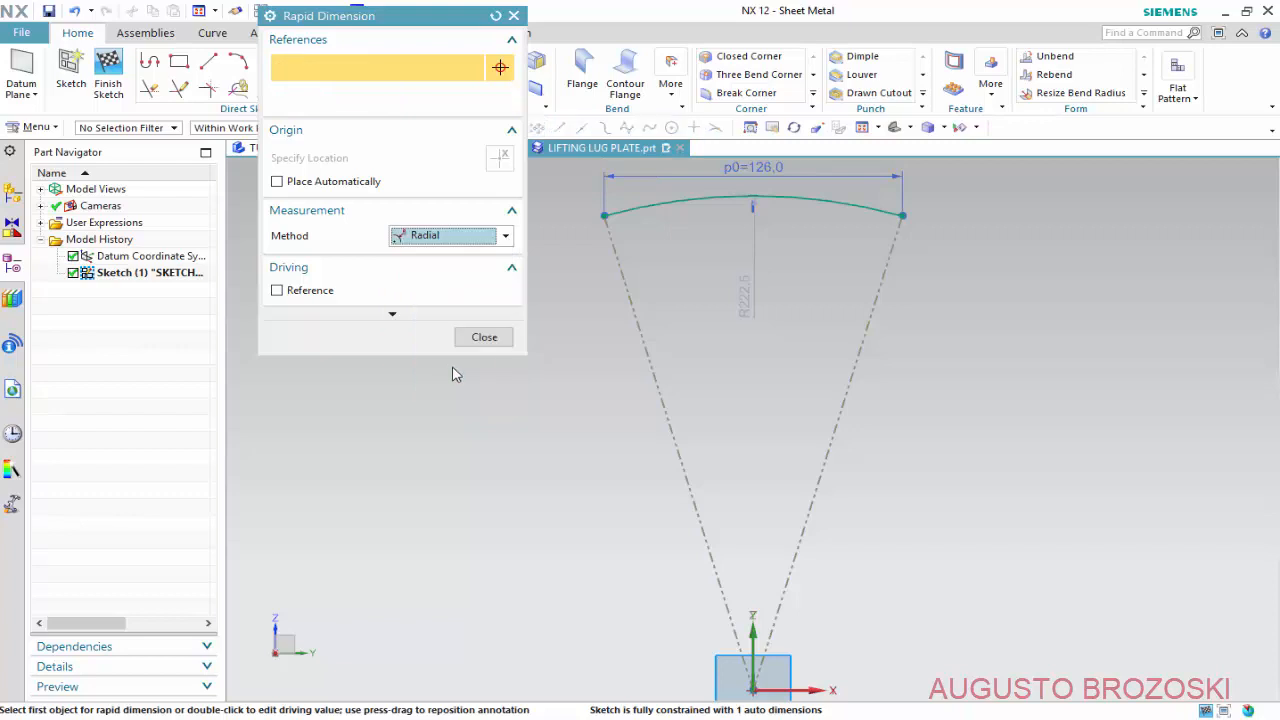
left_click(814, 201)
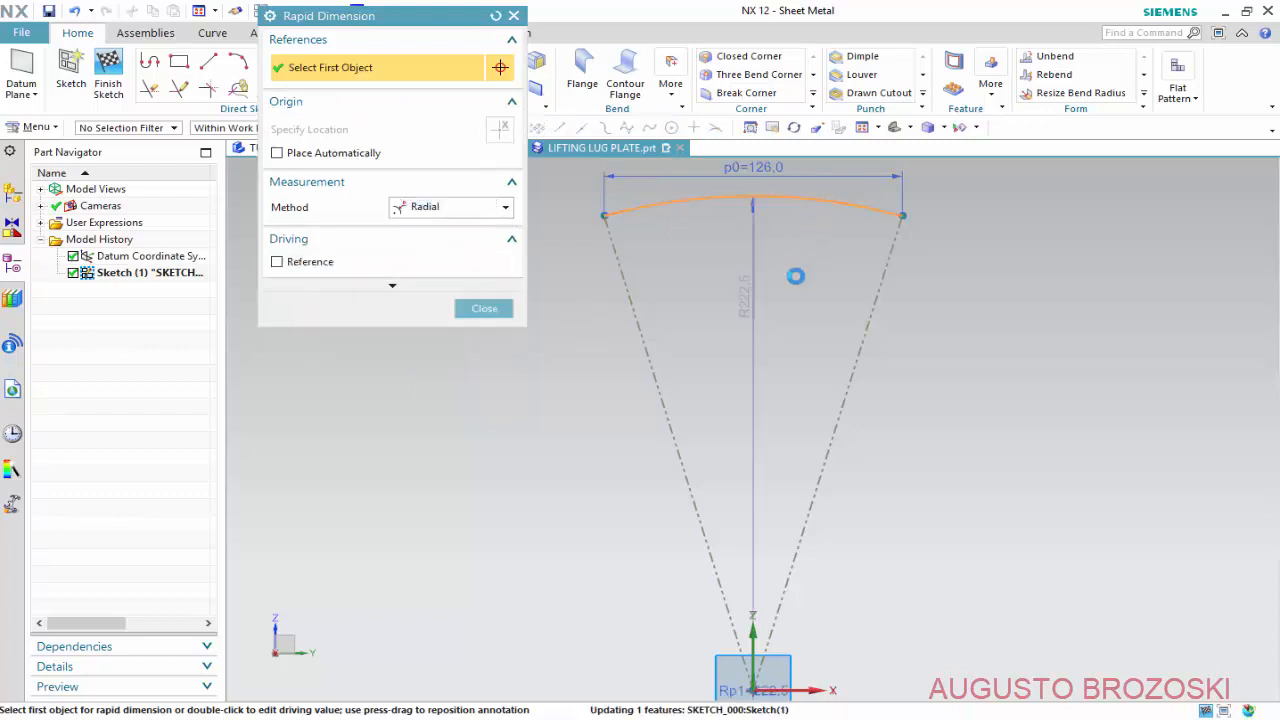
left_click(785, 340)
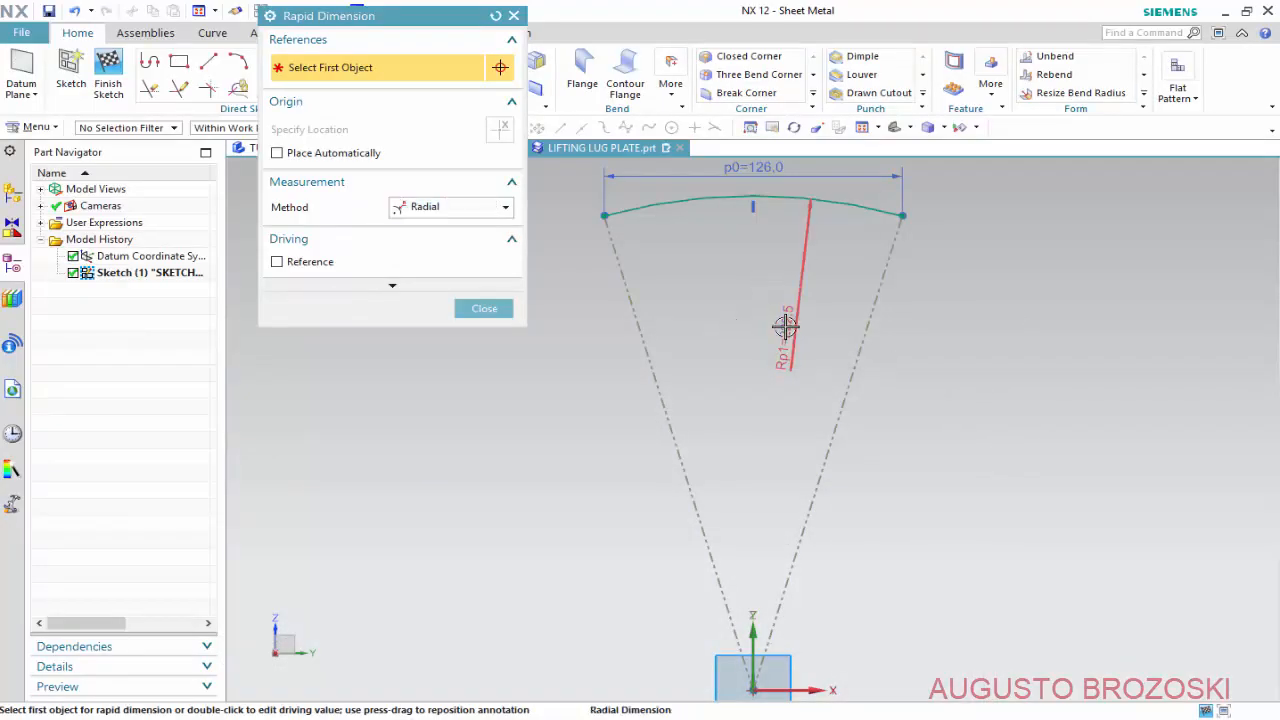
double_click(786, 324)
type("254")
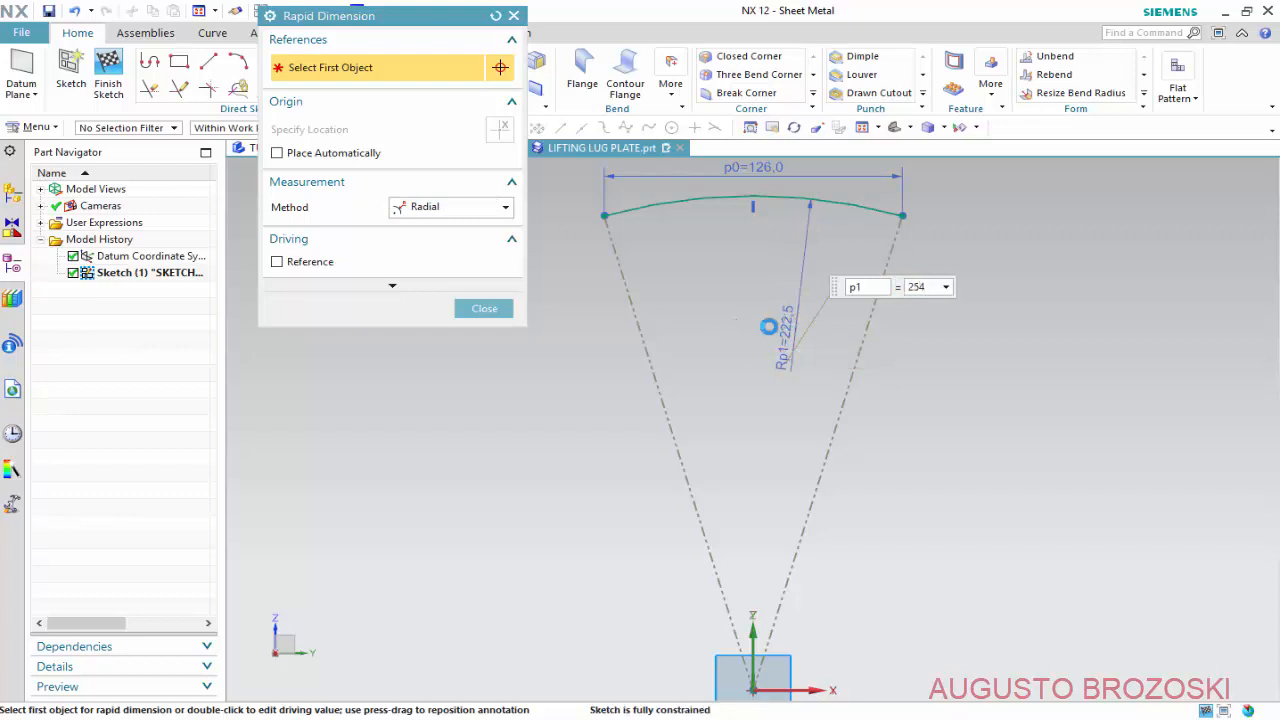
key("Return")
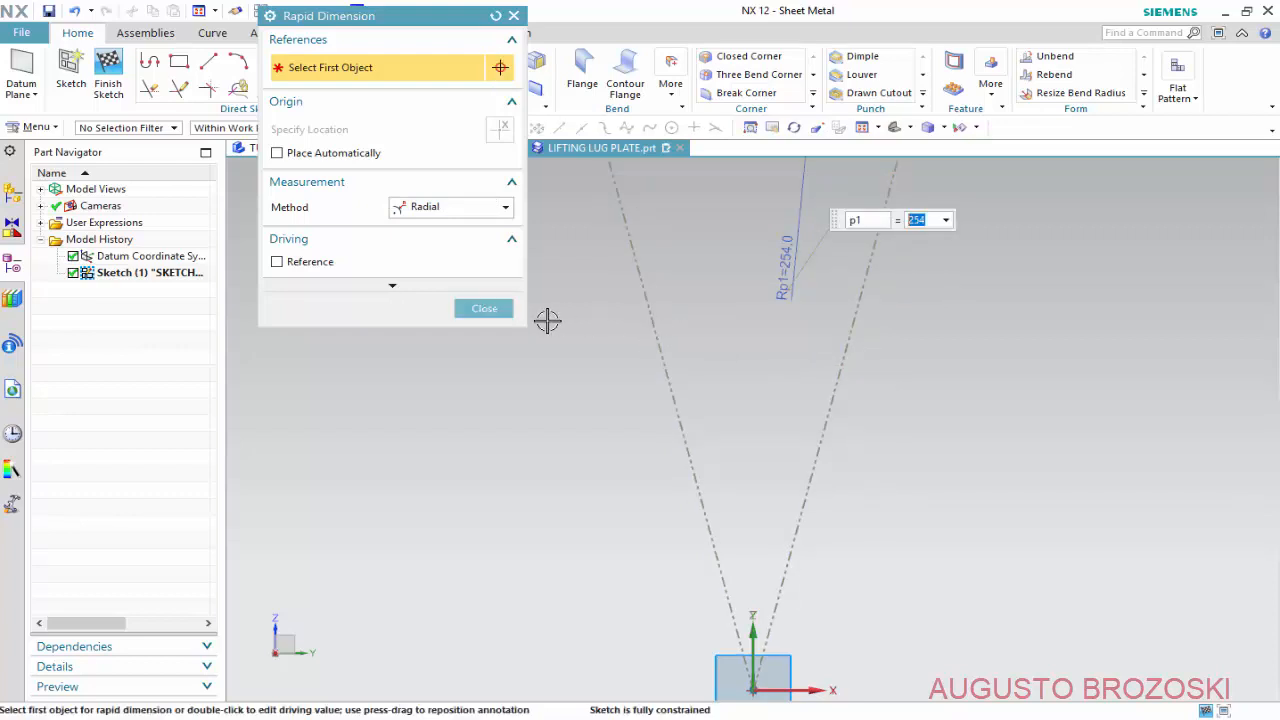
left_click(484, 309)
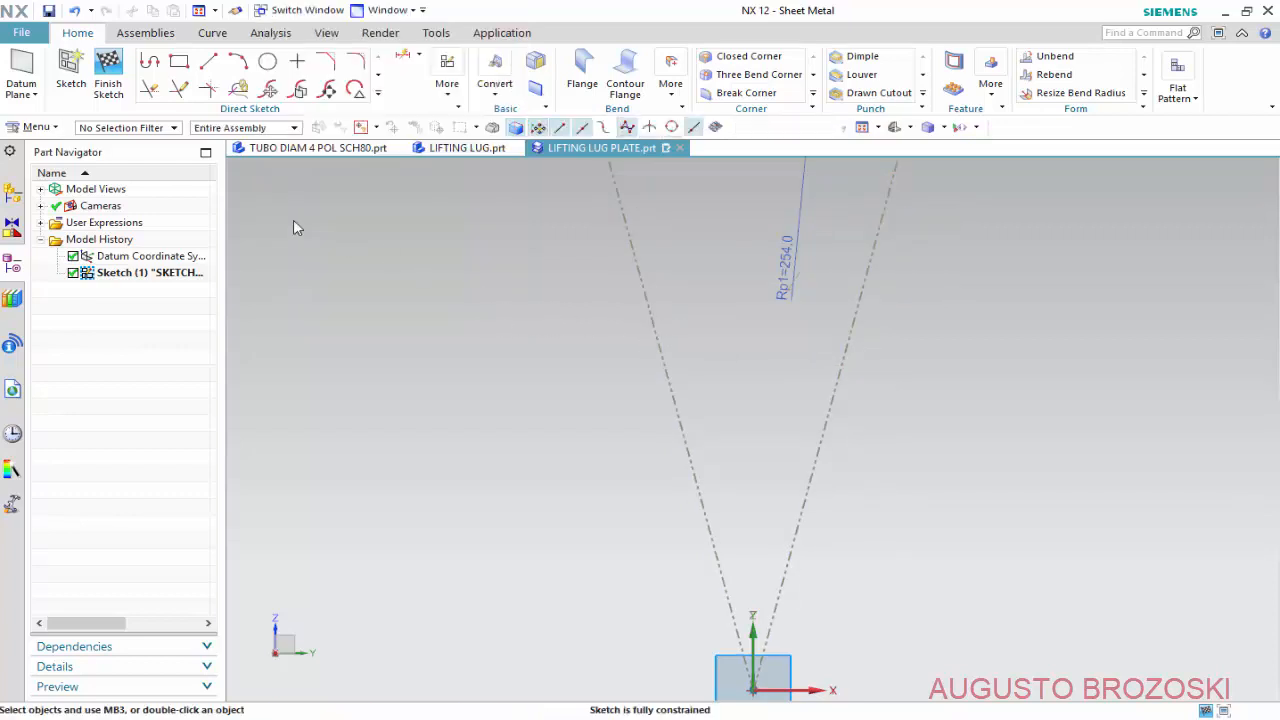
Finish the arc sketch and save the lifting lug plate part.
left_click(110, 72)
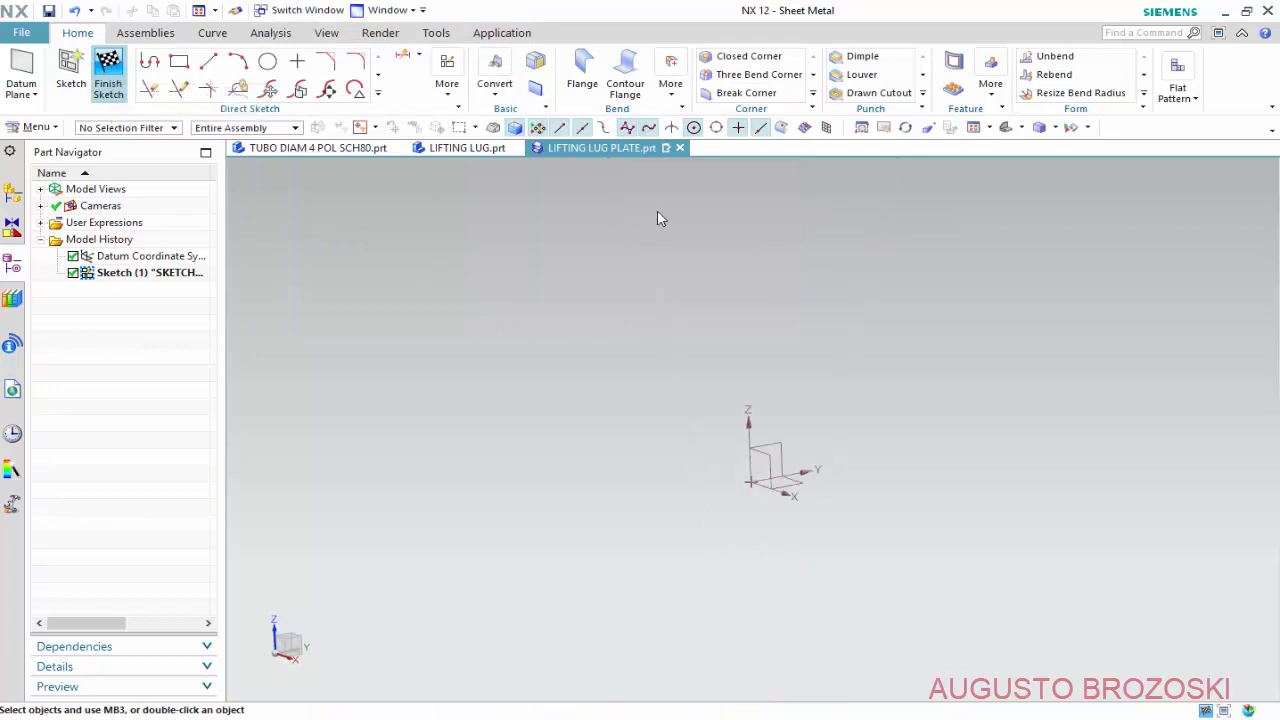
left_click(976, 129)
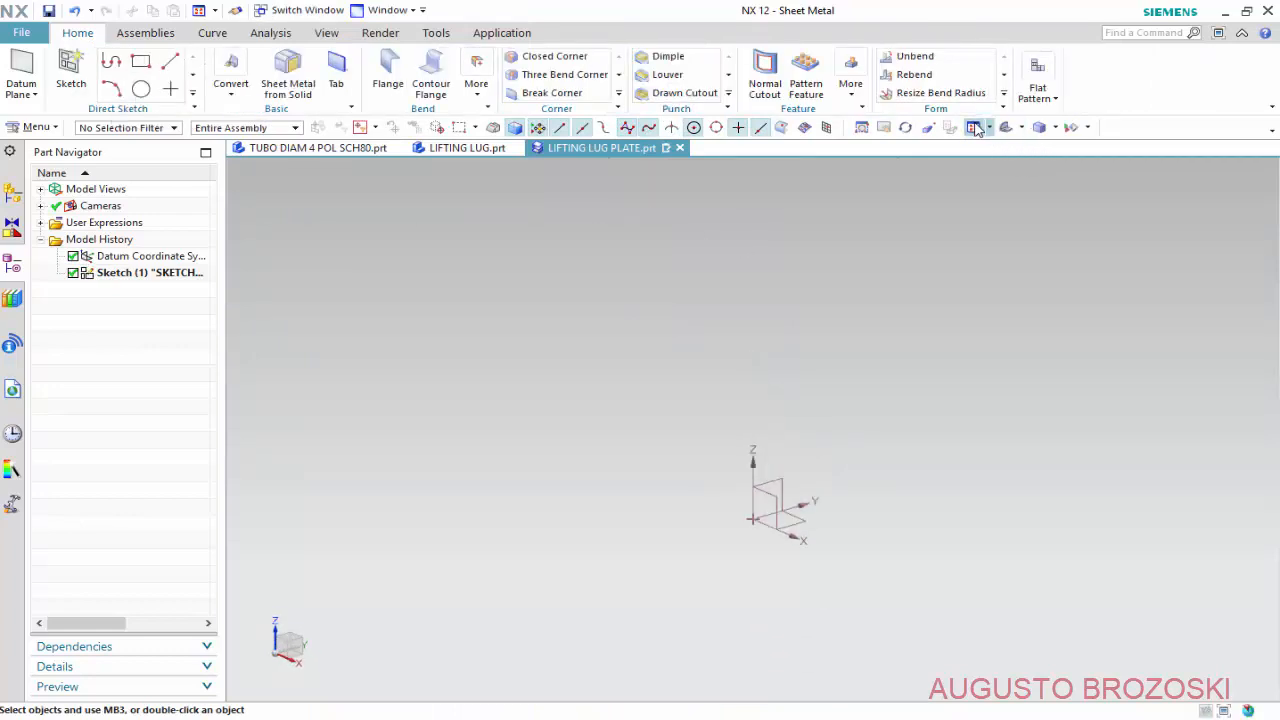
scroll(744, 322, "down", 2)
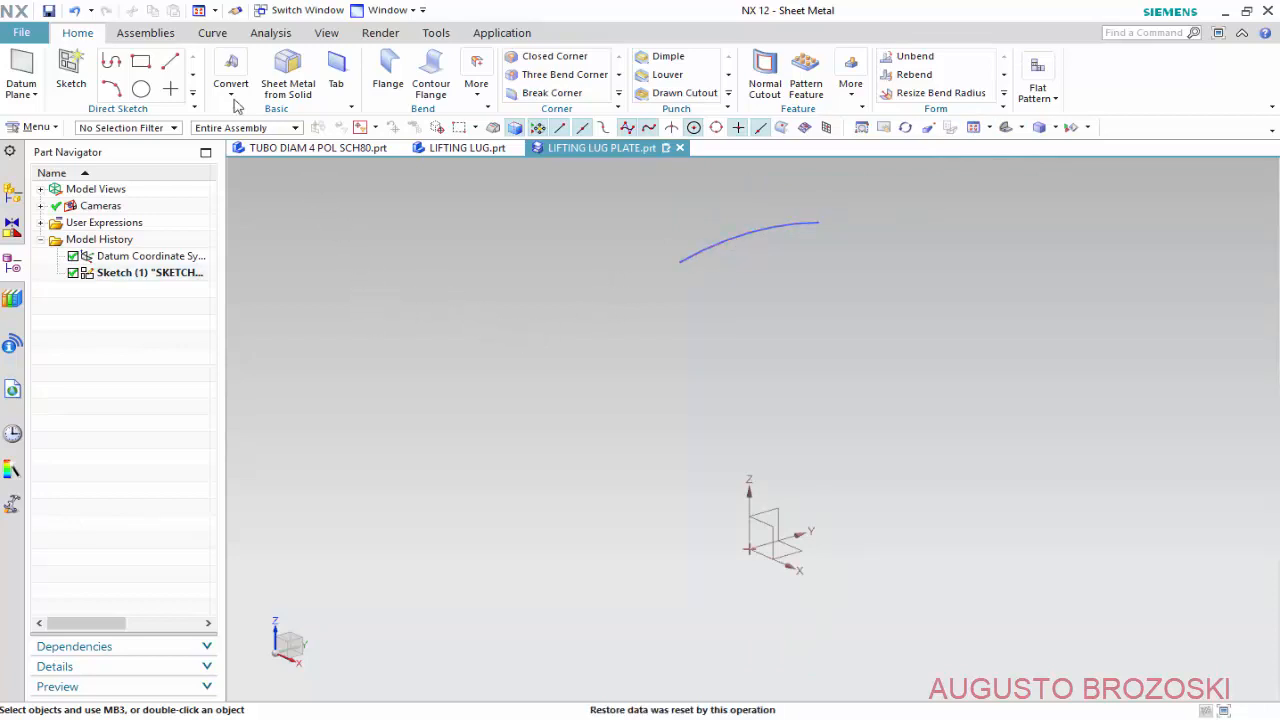
left_click(48, 12)
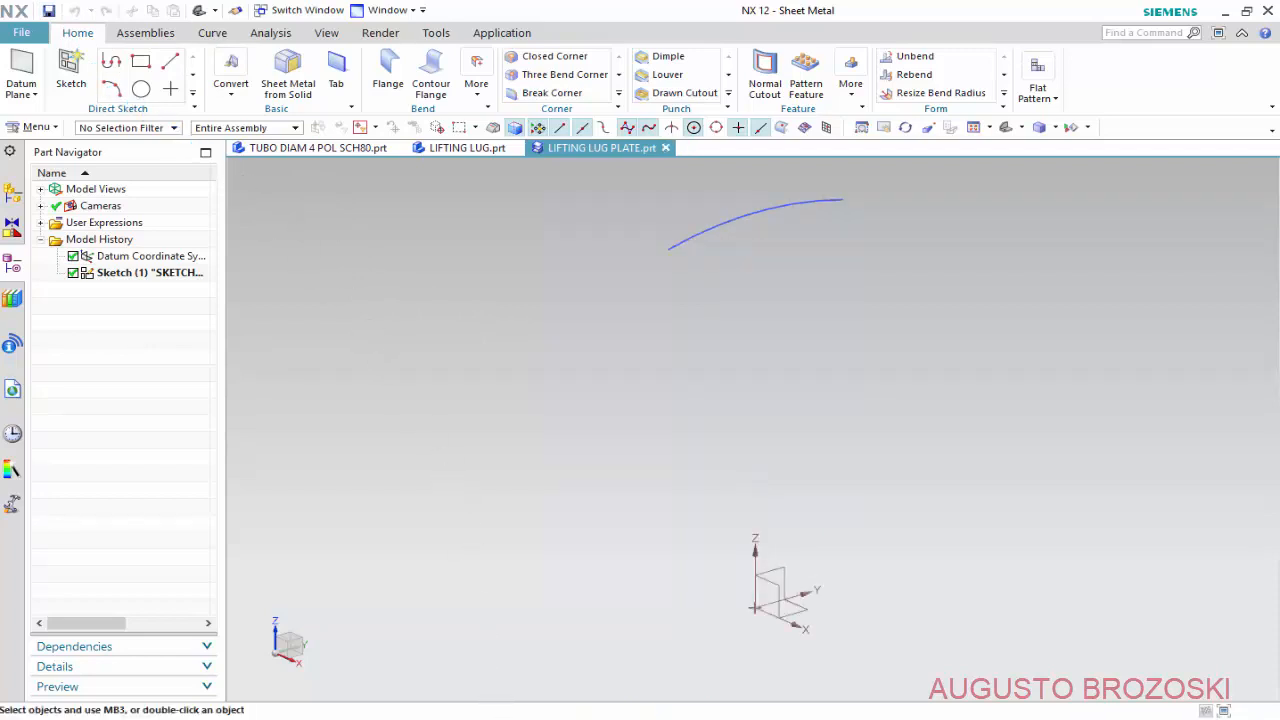
Check item 3's thickness in the PDF drawing and apply NX sheet metal preferences with a 12.7 mm material thickness.
left_click(558, 718)
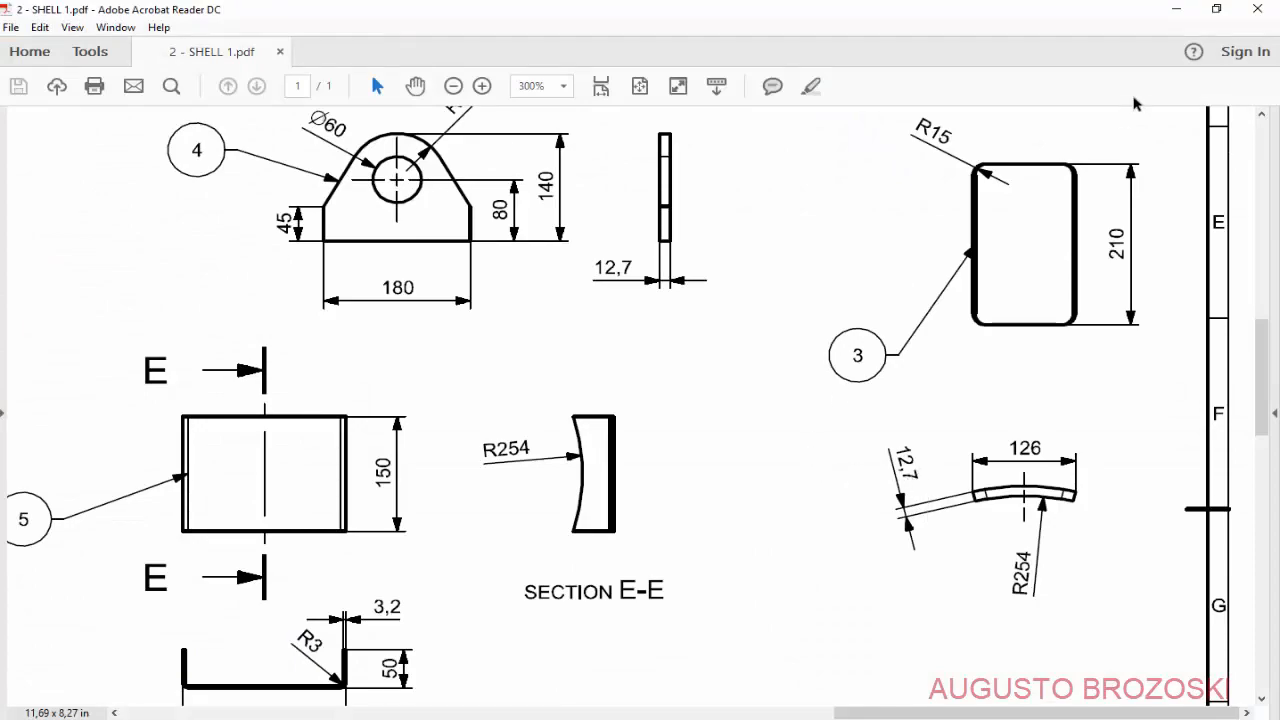
left_click(1172, 10)
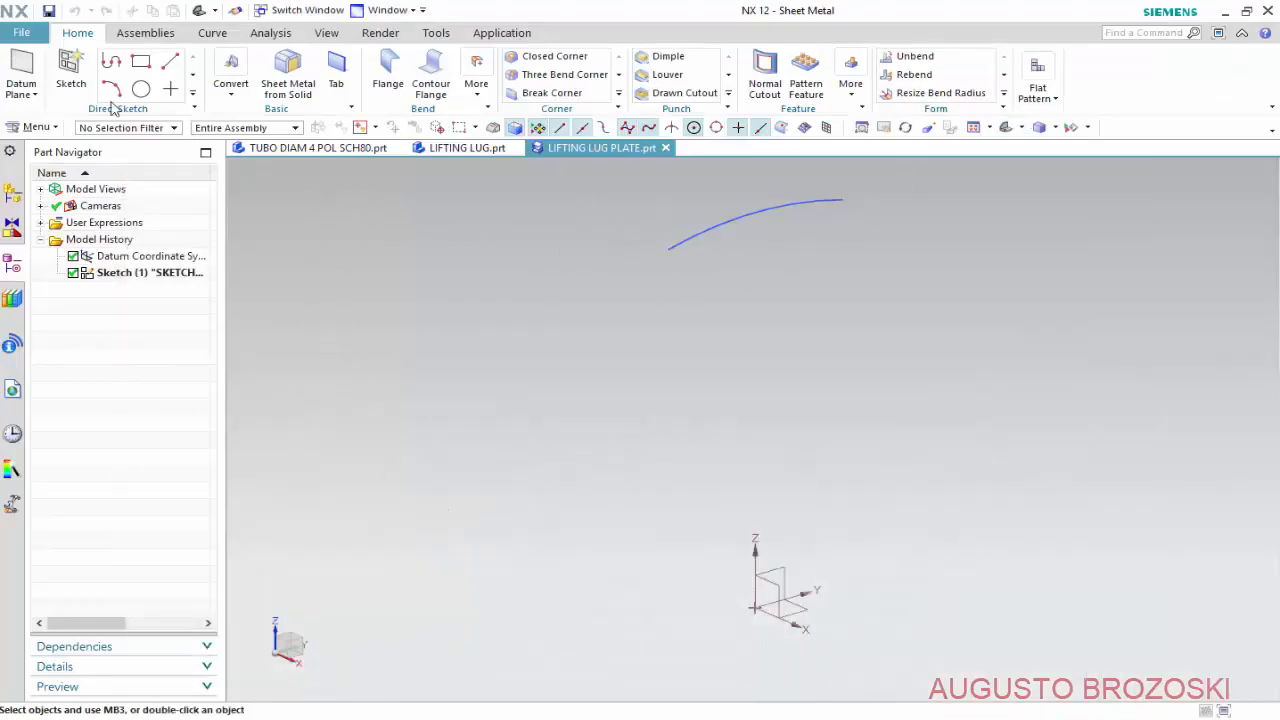
left_click(22, 34)
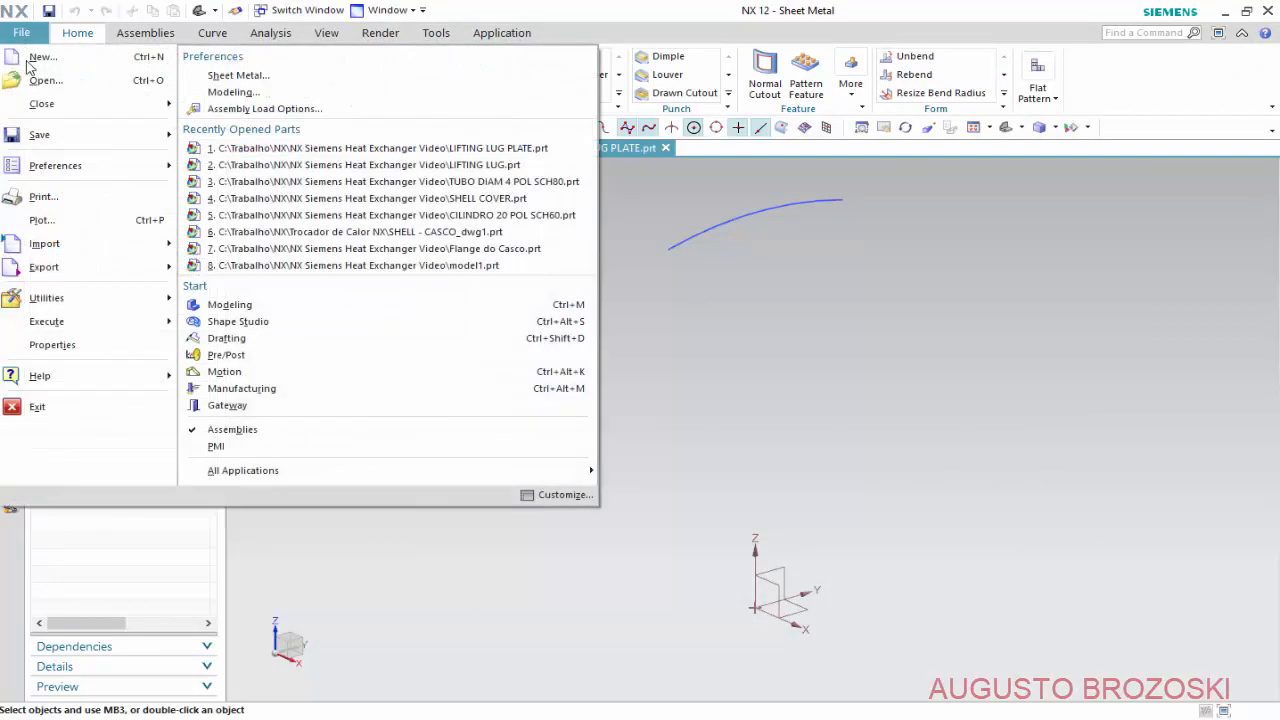
mouse_move(72, 169)
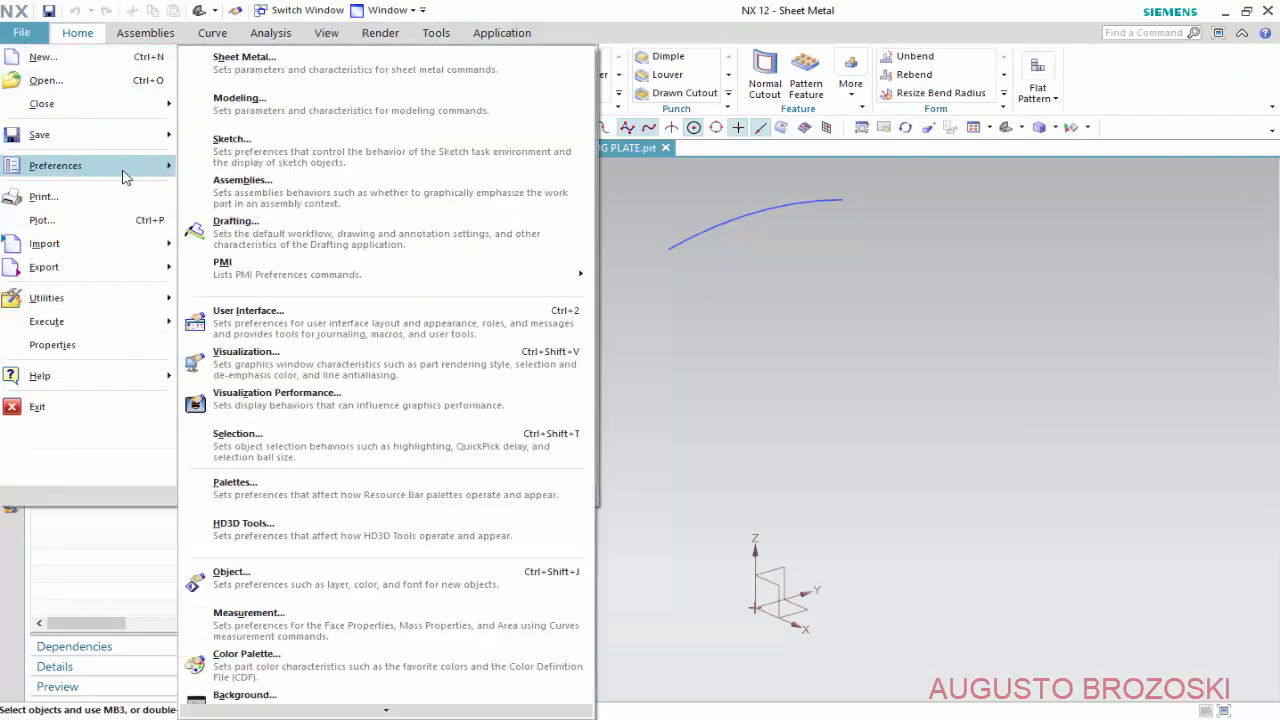
left_click(323, 69)
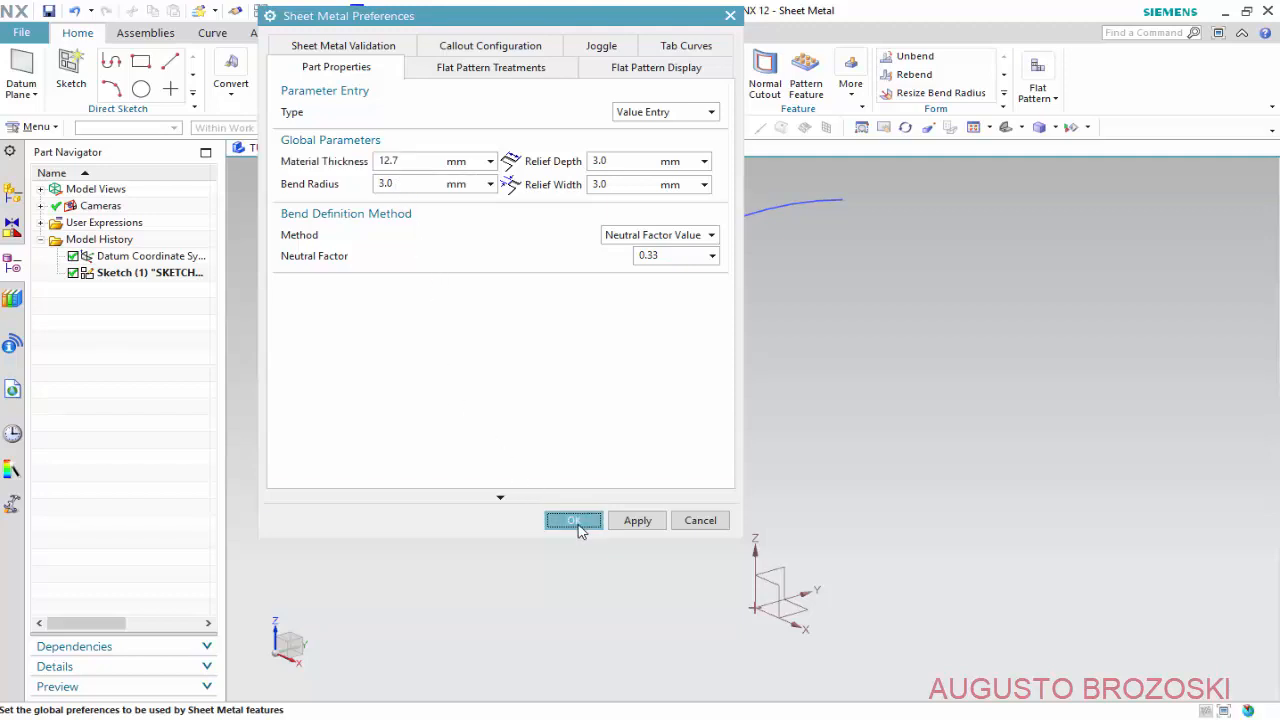
left_click(574, 521)
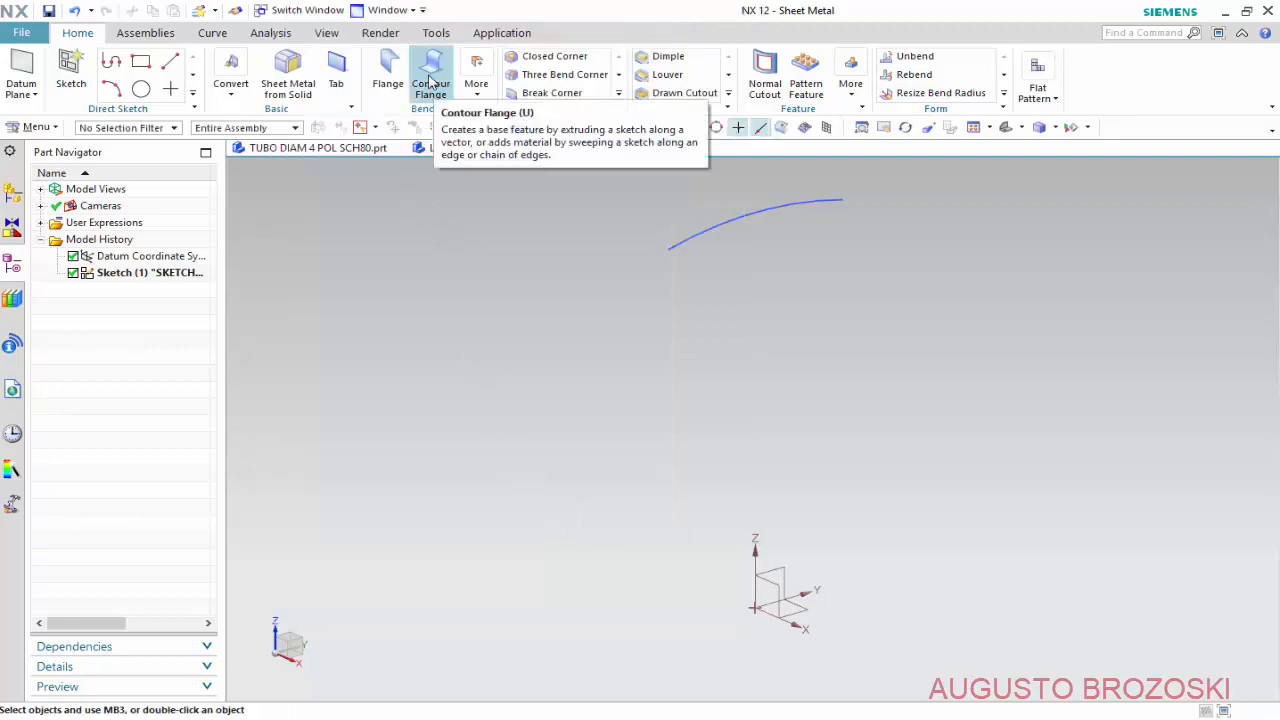
Create a symmetric 150 mm wide base contour flange from the arc, reversing the thickness to the arc's outer side.
left_click(431, 82)
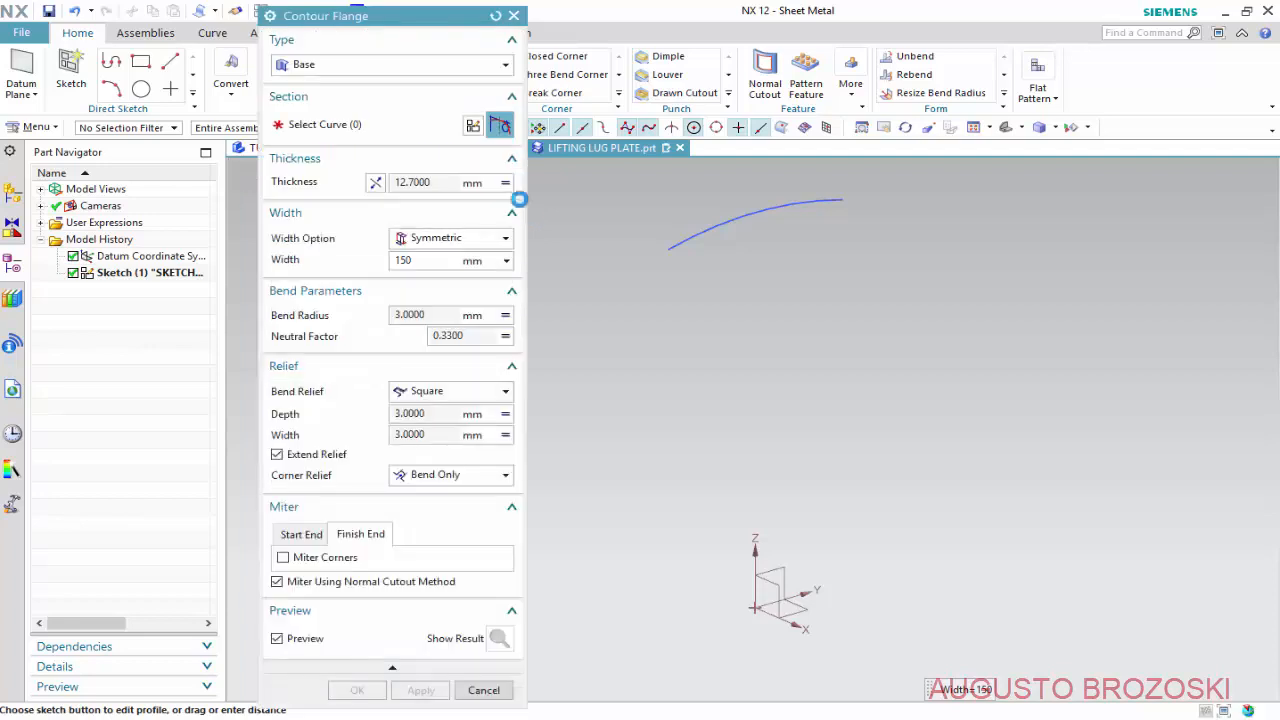
left_click(735, 235)
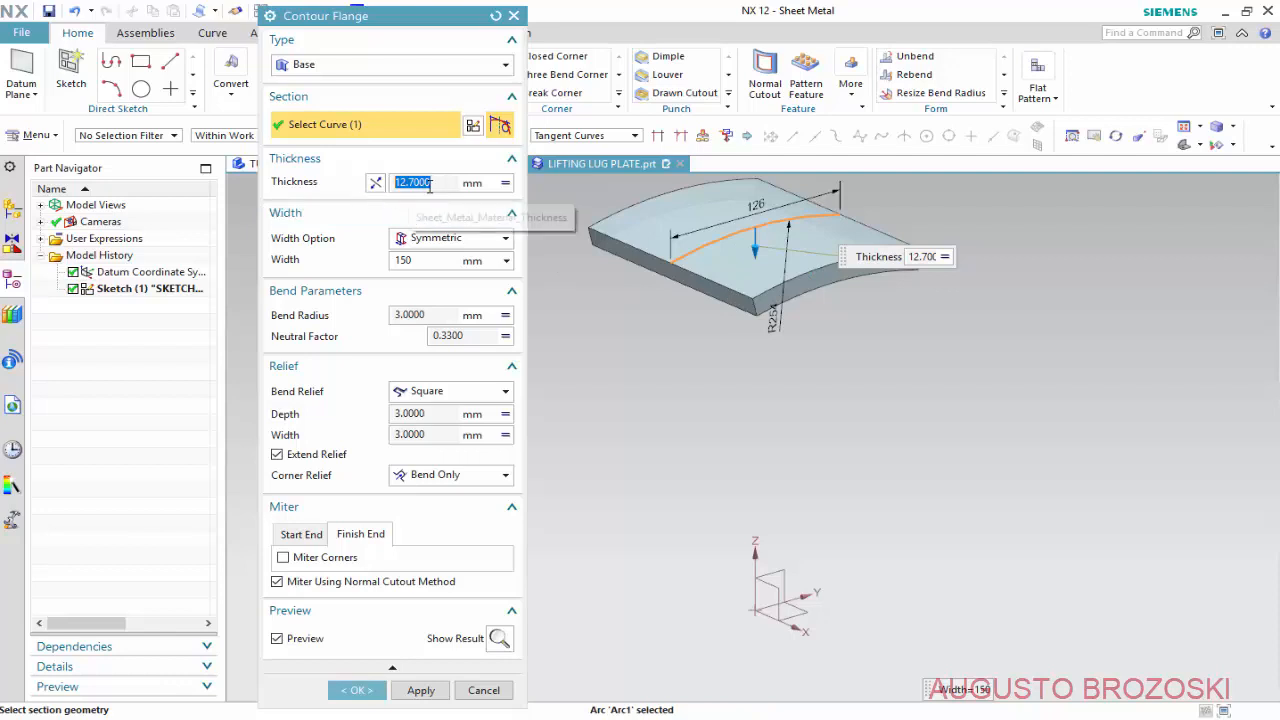
left_click(1199, 146)
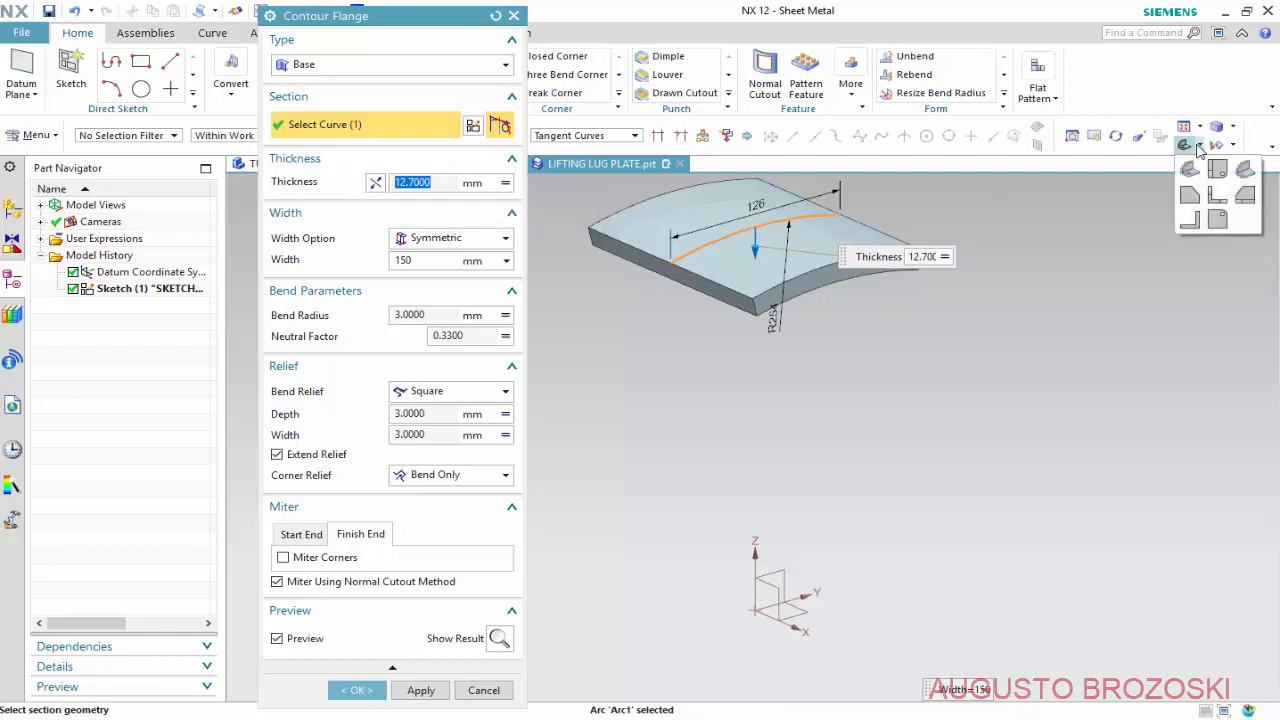
left_click(1242, 200)
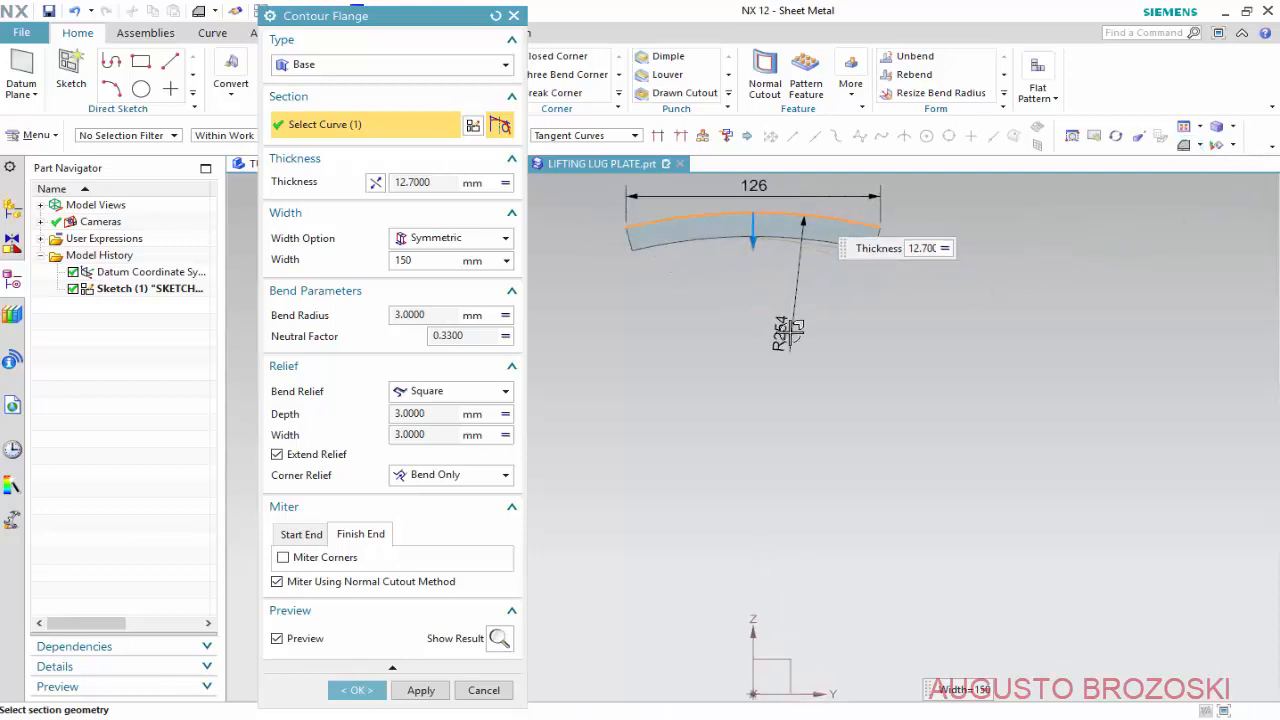
scroll(778, 298, "up", 2)
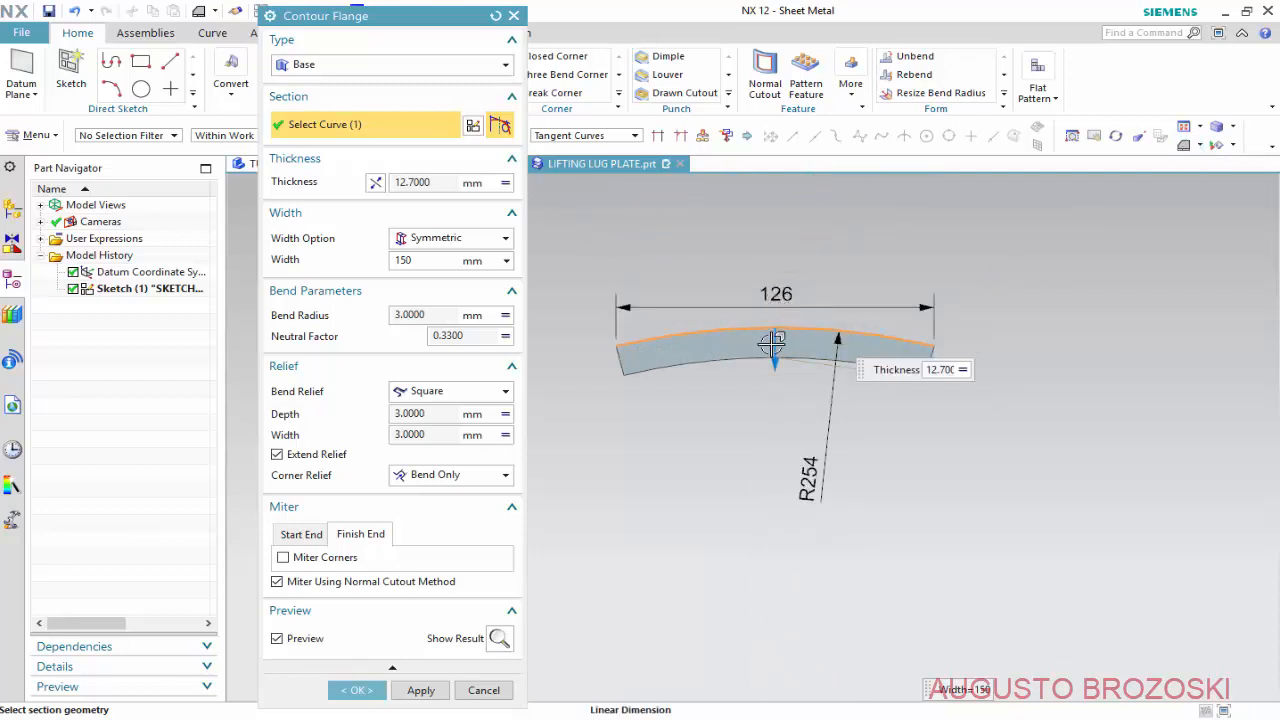
left_click(374, 186)
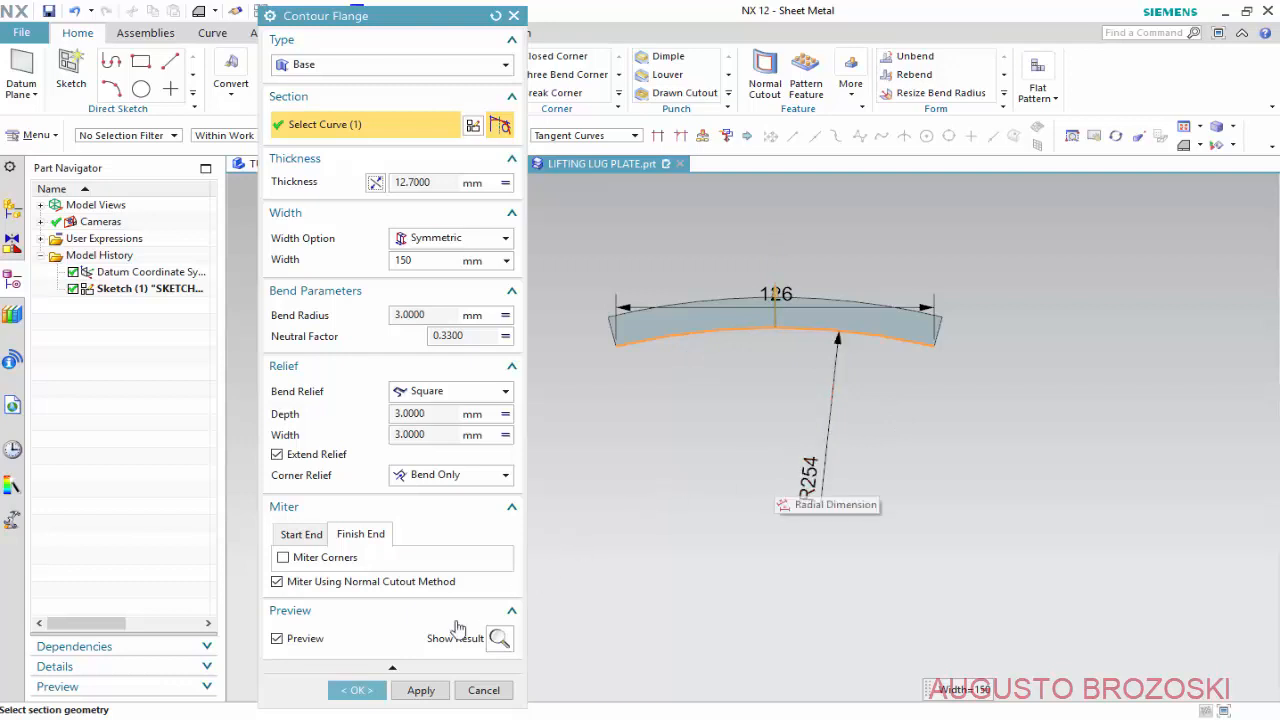
left_click(357, 690)
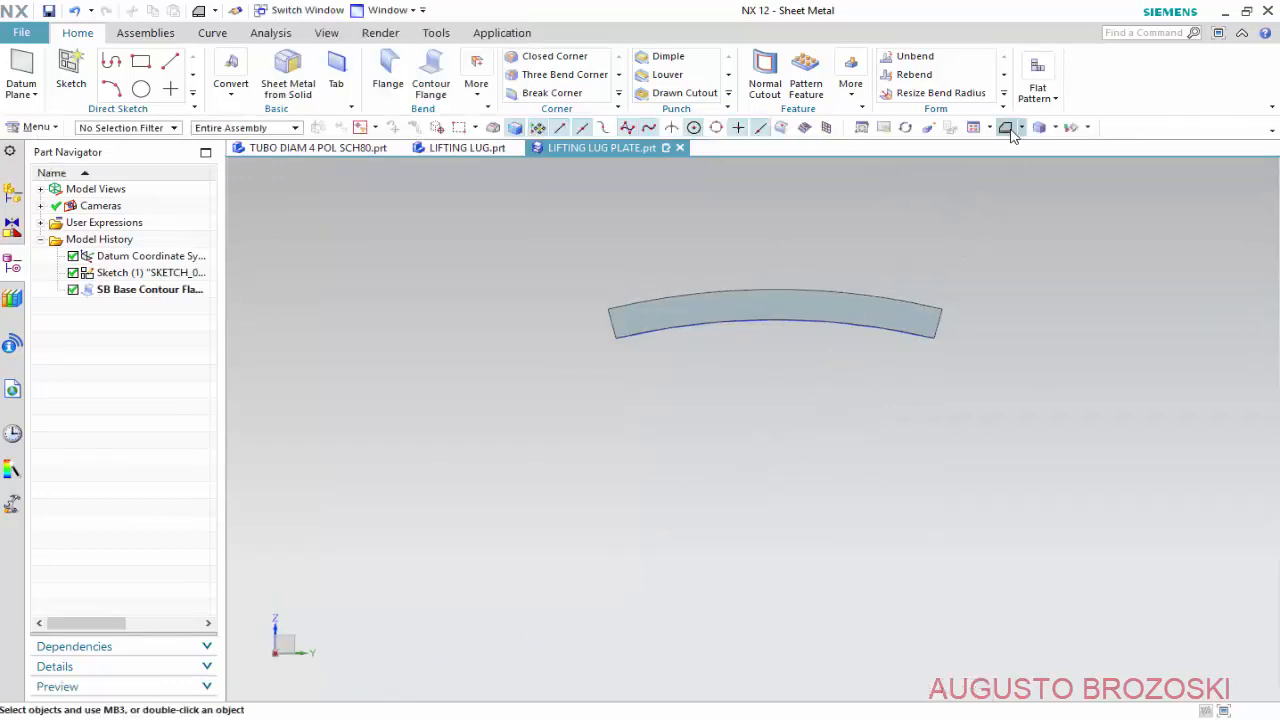
Check the plate's length in the PDF drawing and set the contour flange's width to 210 mm.
left_click(1020, 127)
middle_click_drag(505, 381, 445, 372)
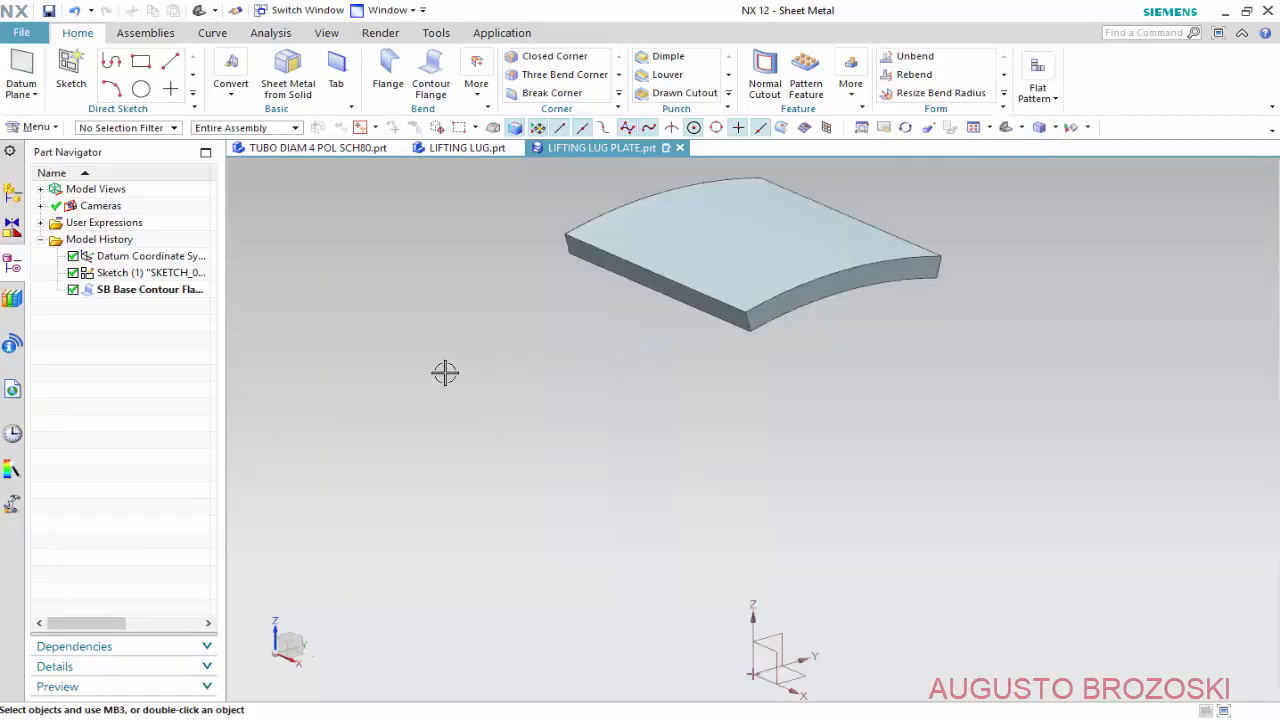
right_click(135, 292)
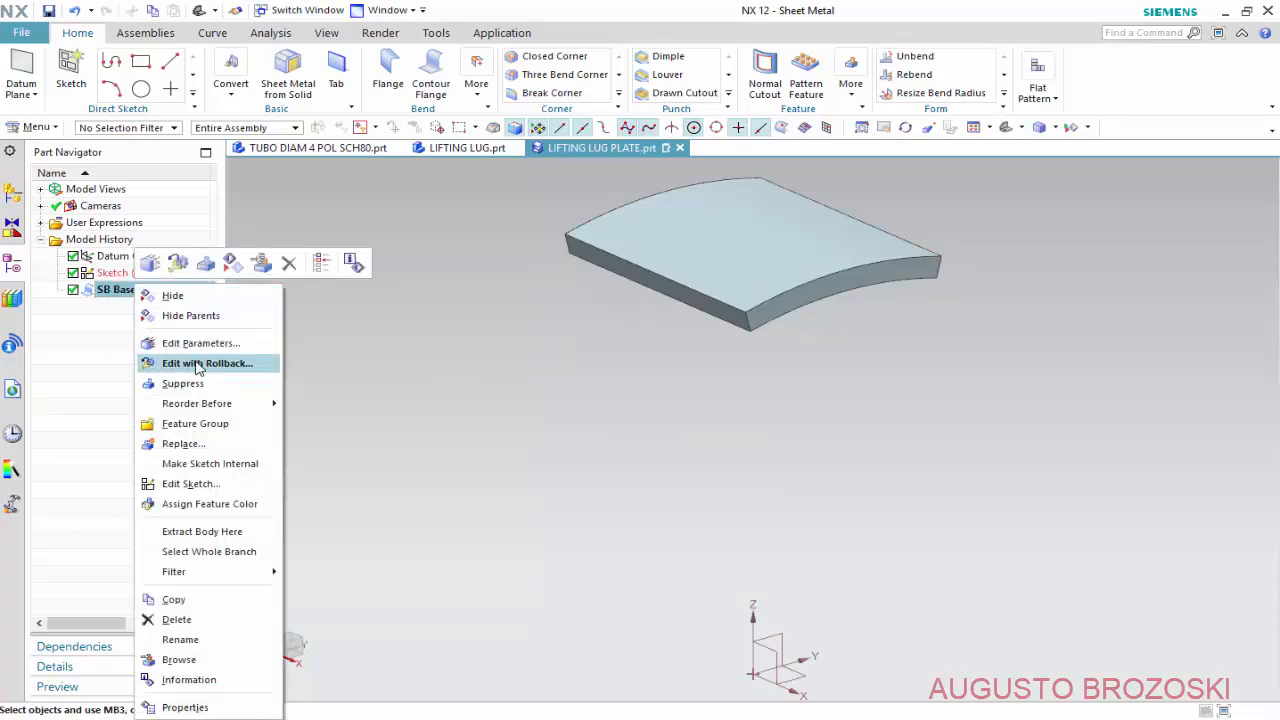
left_click(198, 345)
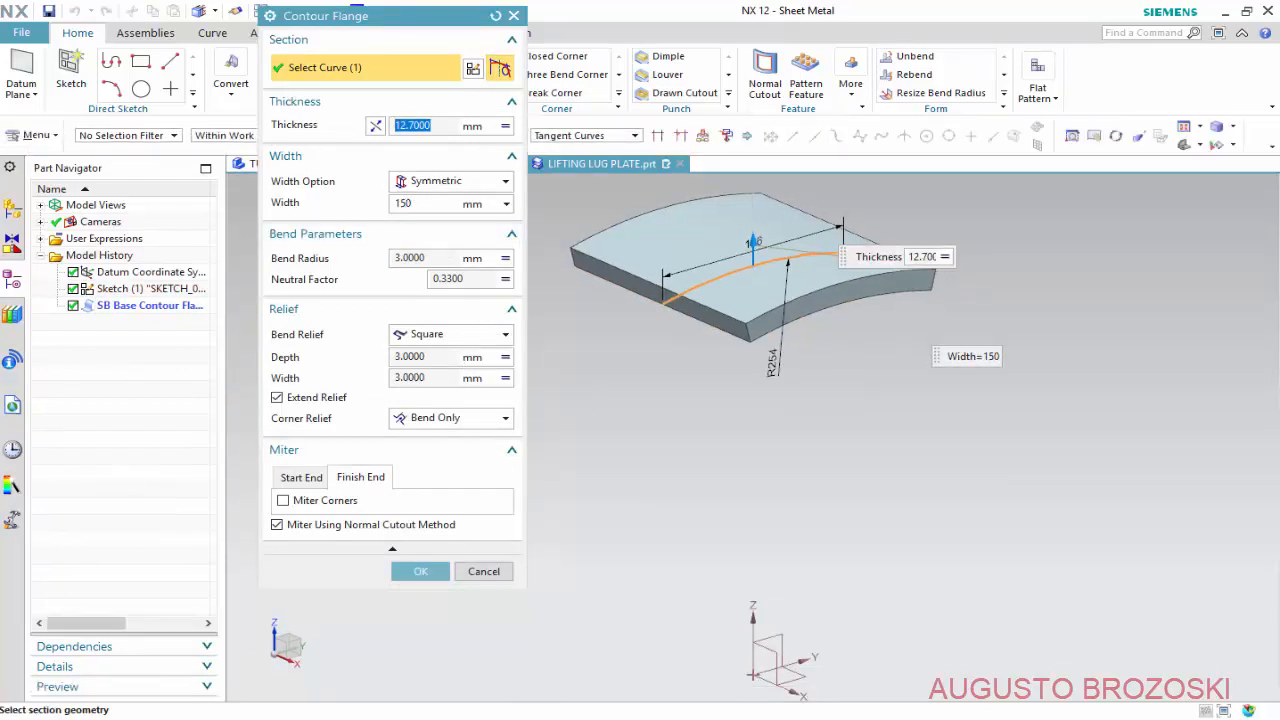
key("alt+Tab")
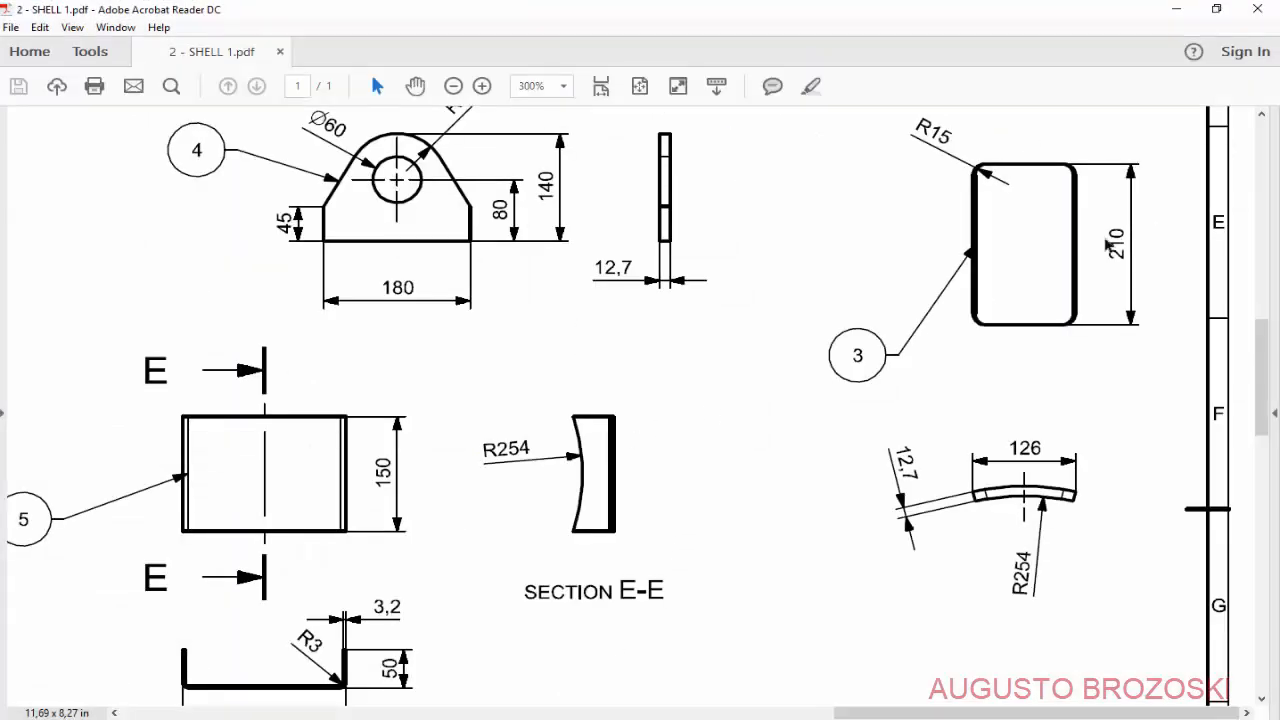
left_click(1175, 14)
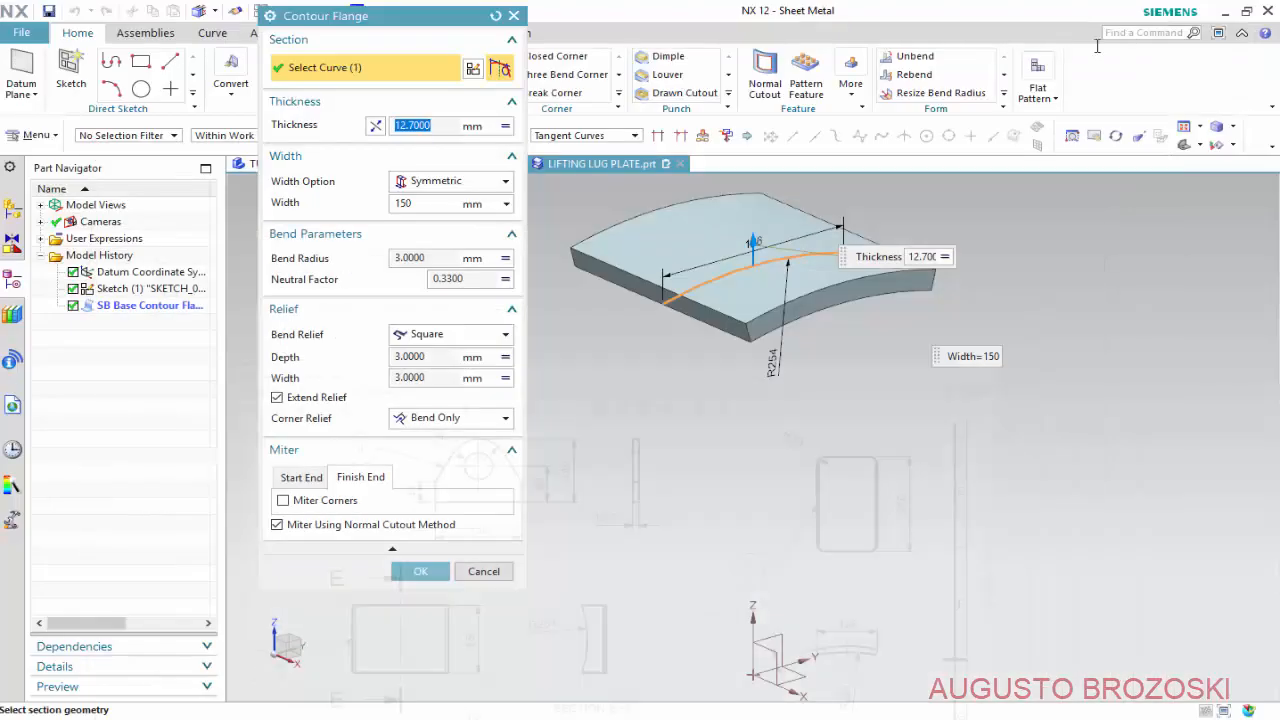
left_click(417, 204)
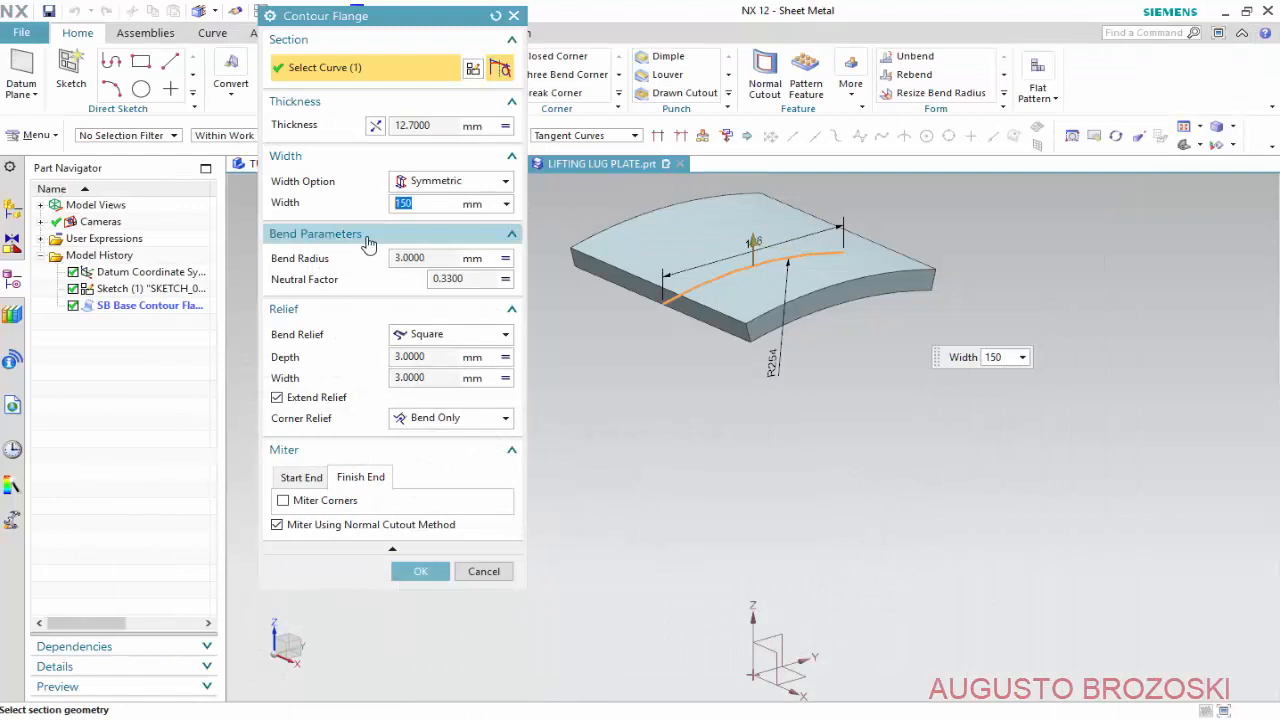
type("210")
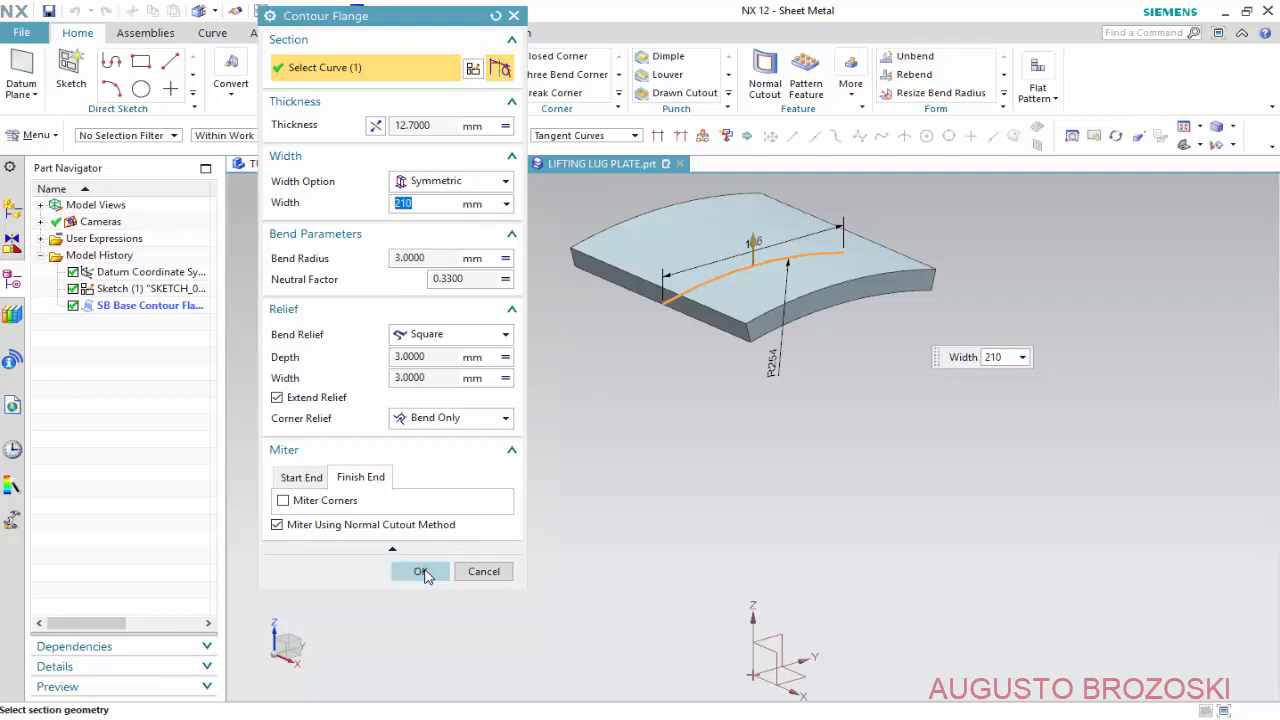
left_click(421, 571)
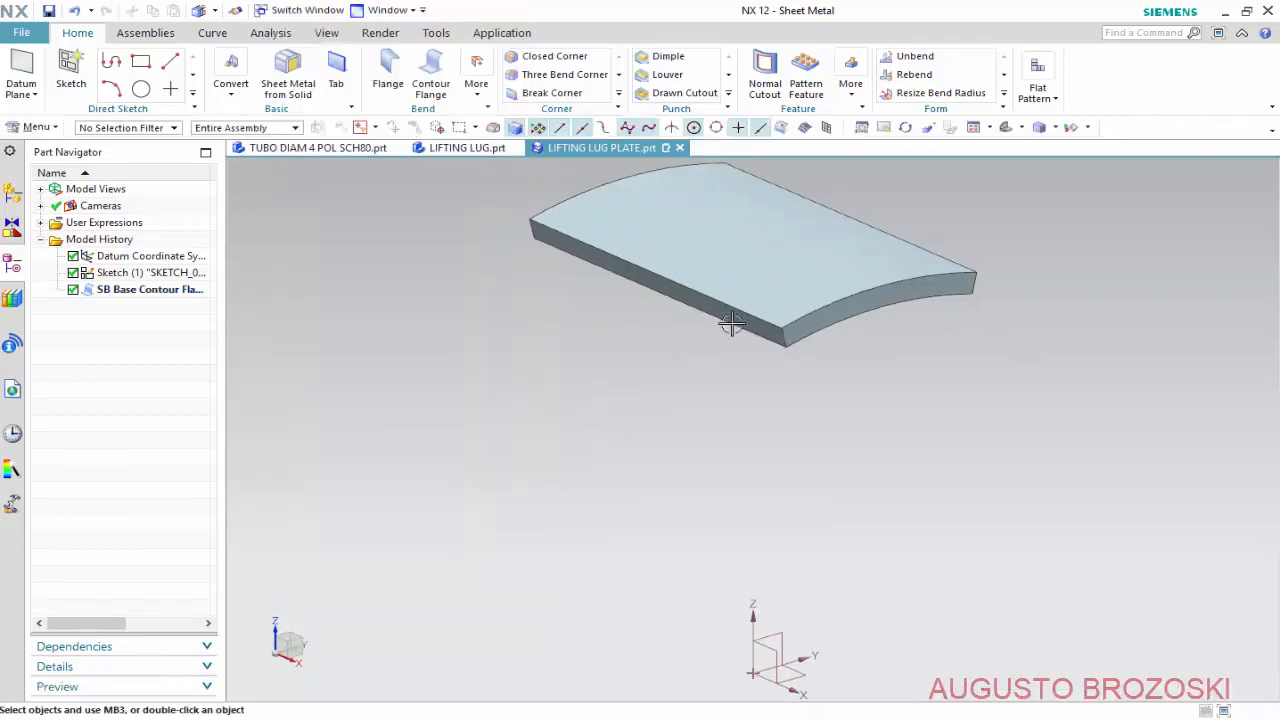
Measure the distance between the plate's two curved end faces.
left_click(271, 33)
left_click(150, 55)
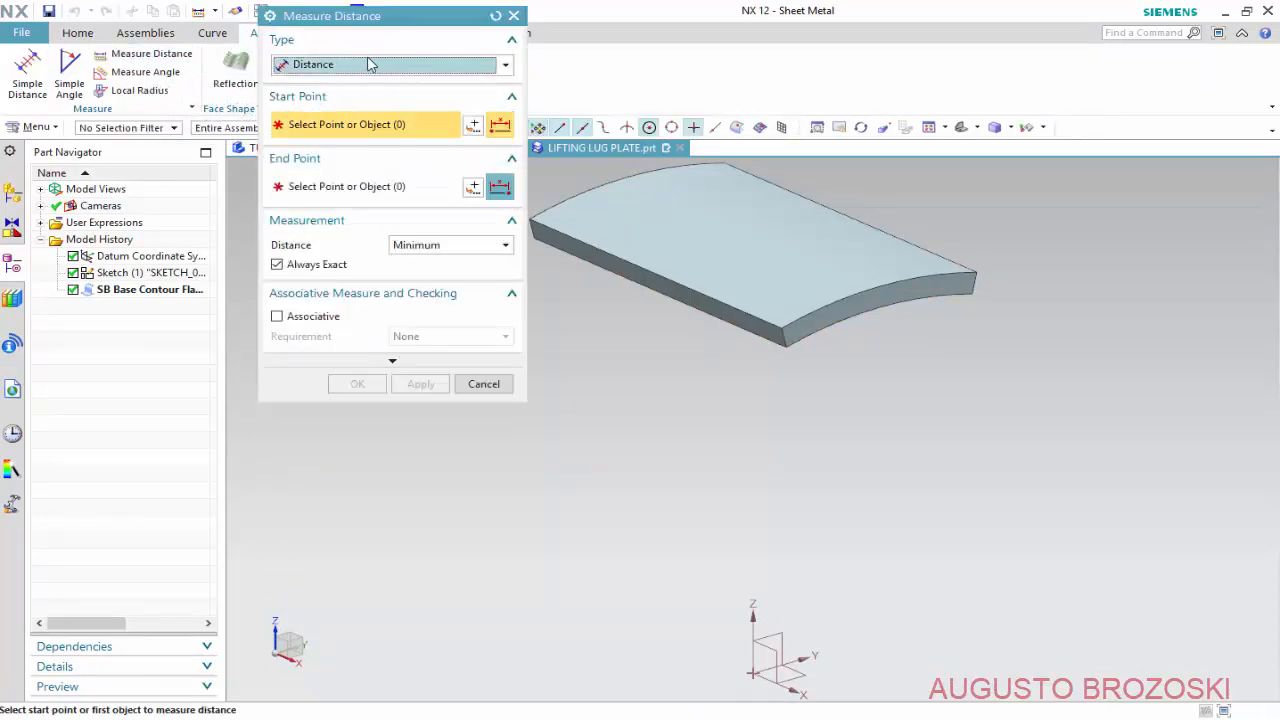
left_click(841, 311)
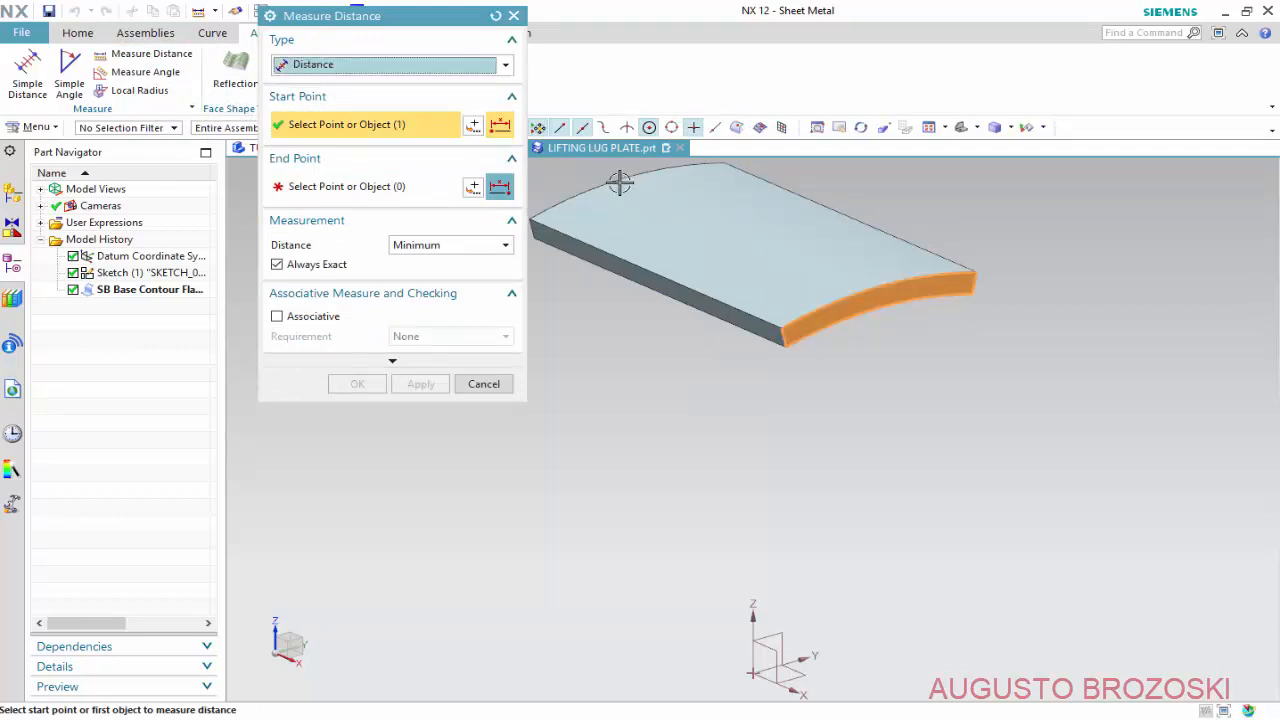
left_click(560, 201)
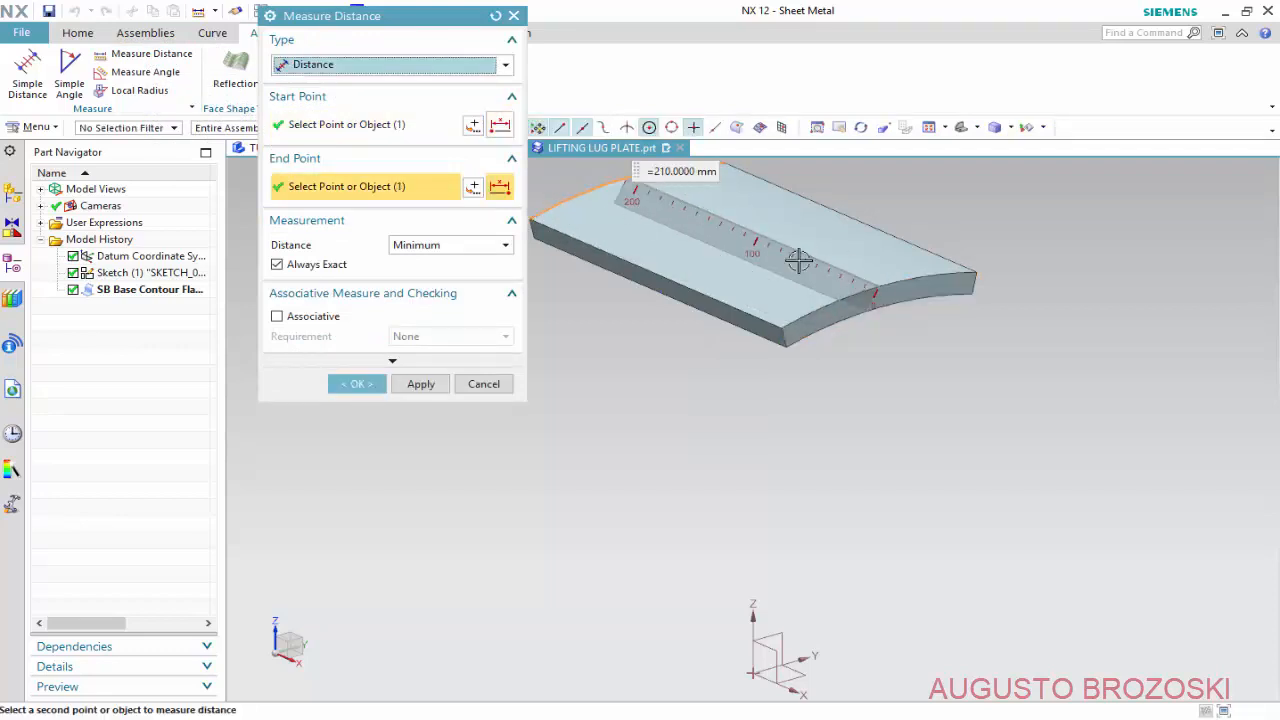
left_click(360, 384)
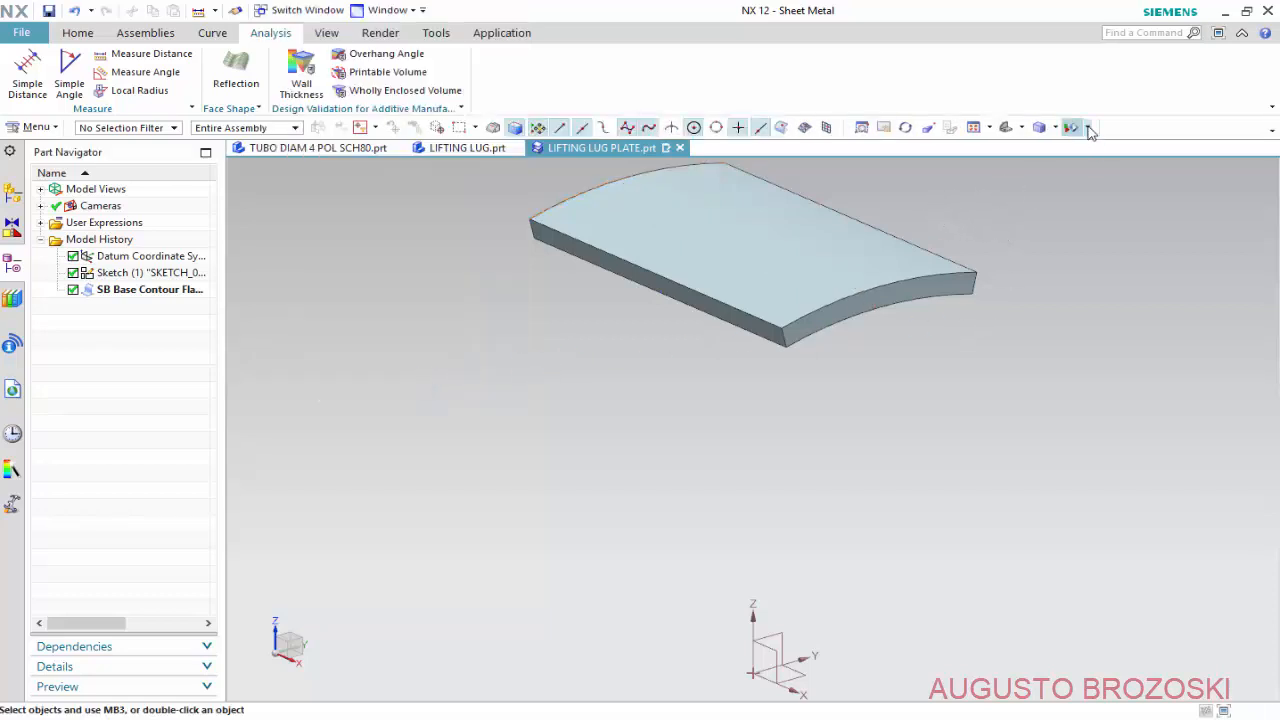
Hide all sketches in the lifting lug plate and save the part.
left_click(1087, 127)
left_click(1098, 148)
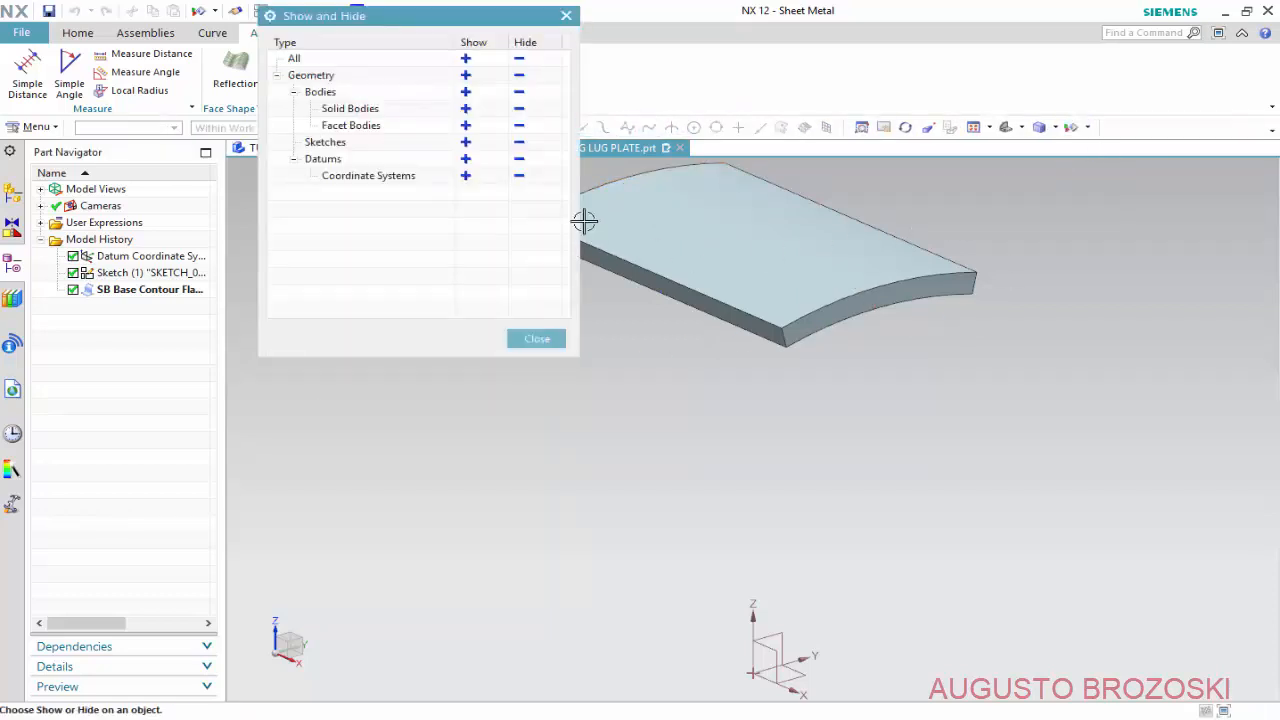
left_click(519, 142)
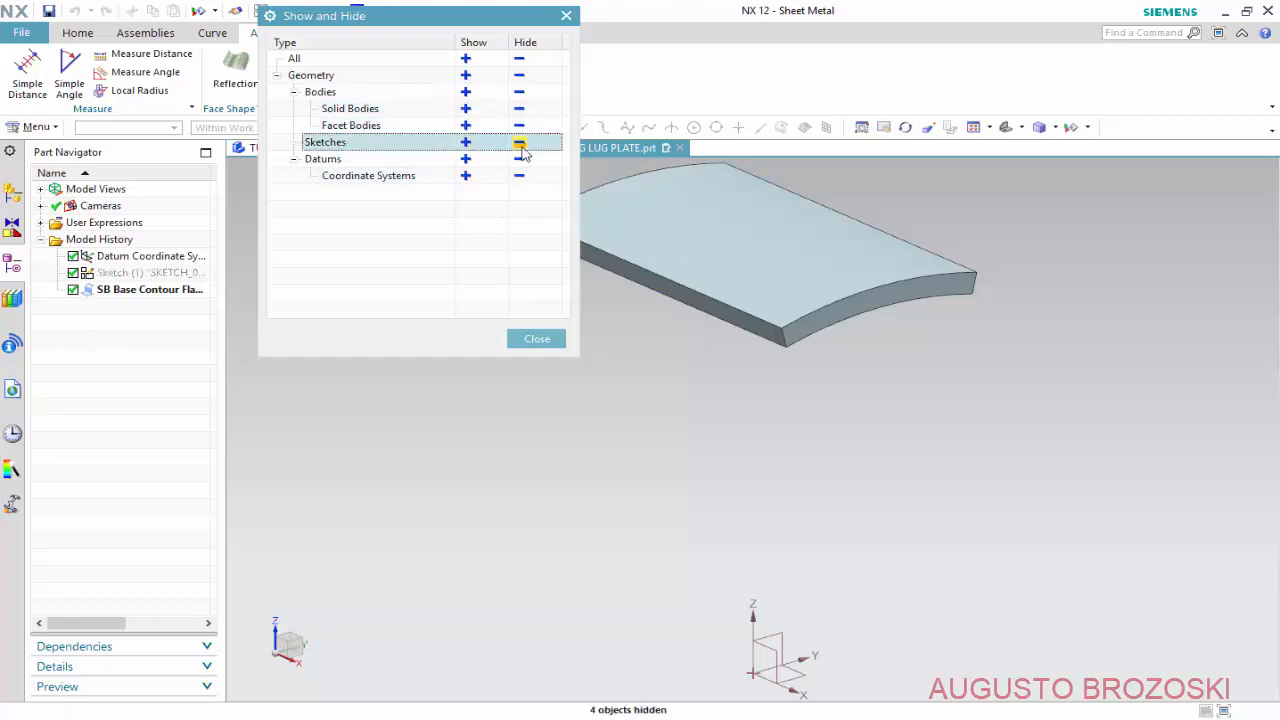
left_click(536, 339)
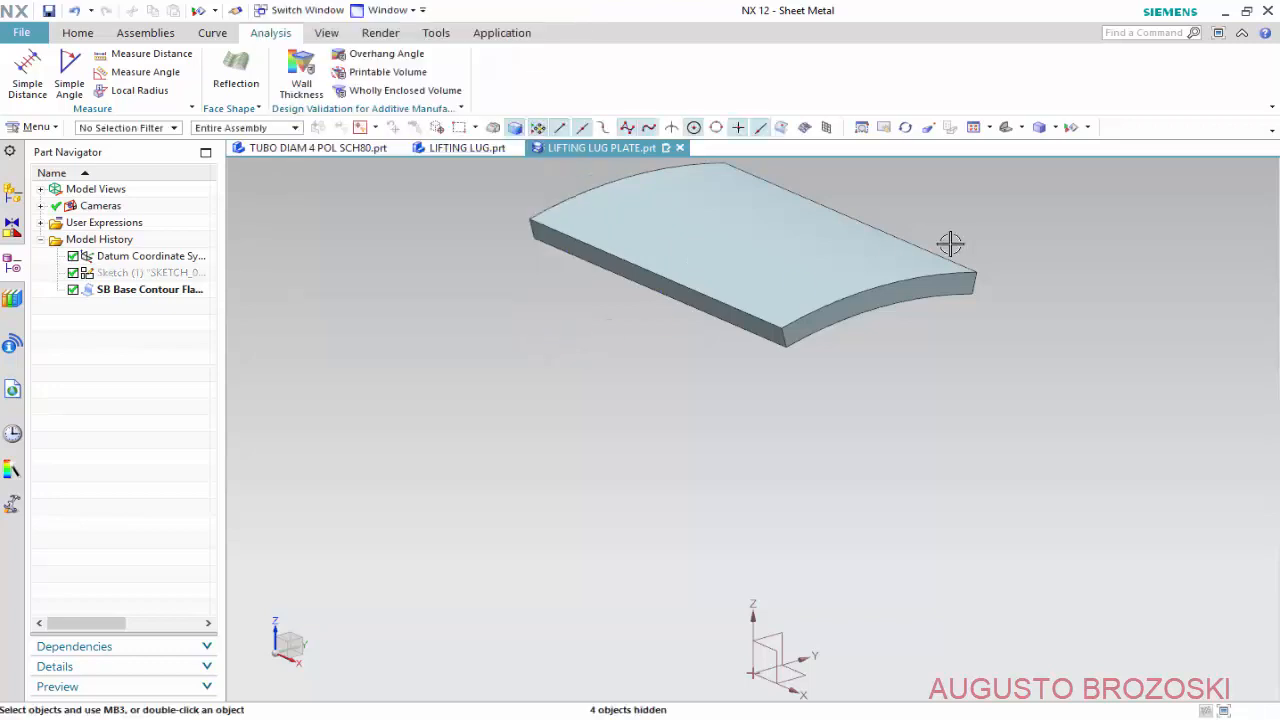
left_click(976, 127)
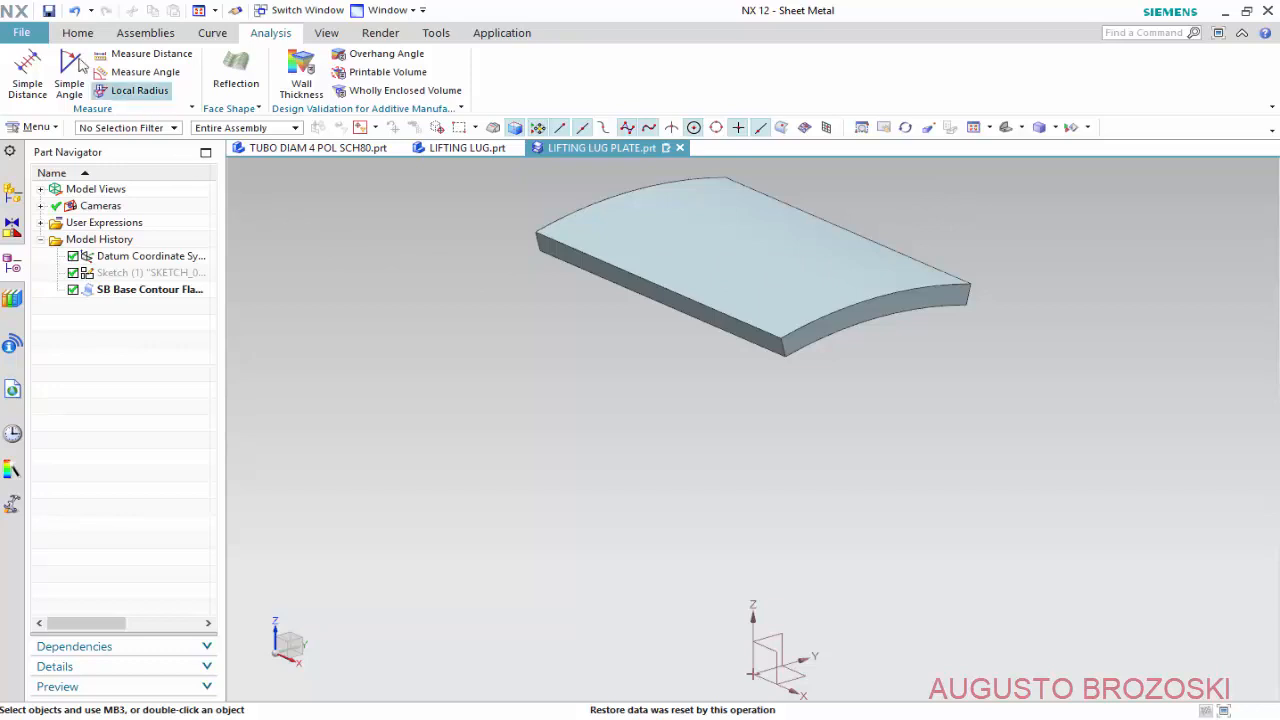
left_click(48, 10)
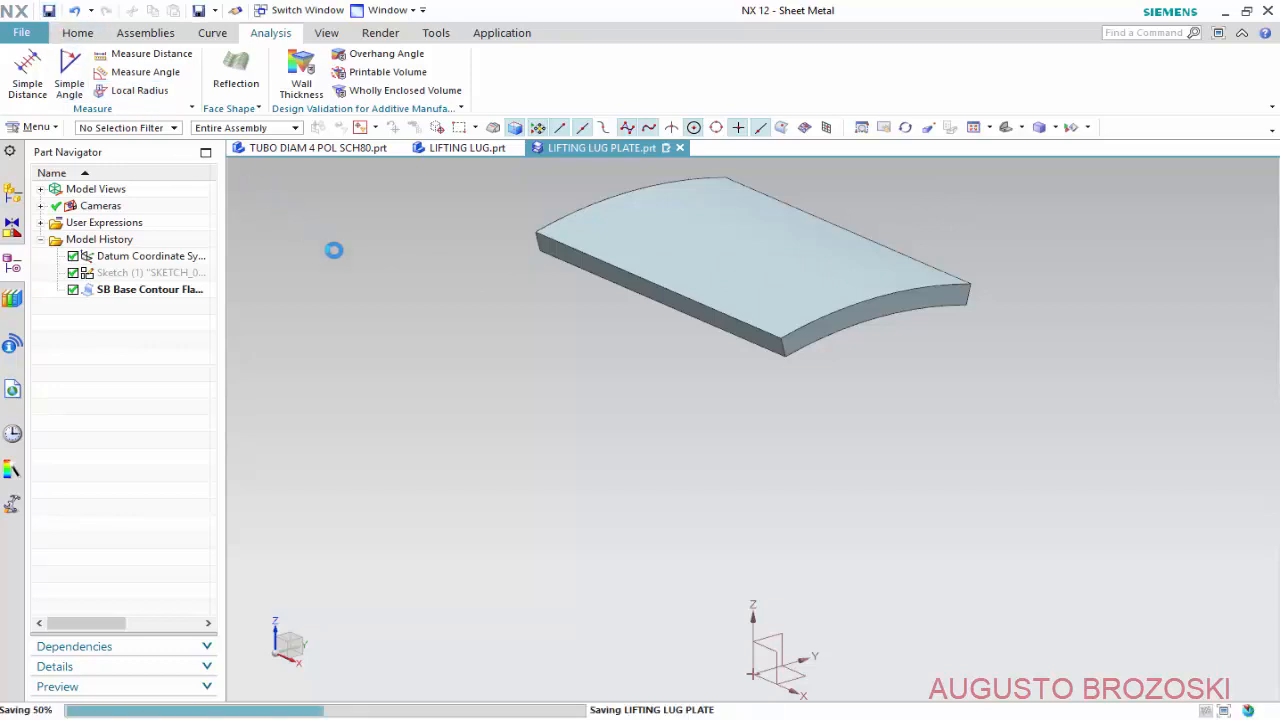
left_click(78, 33)
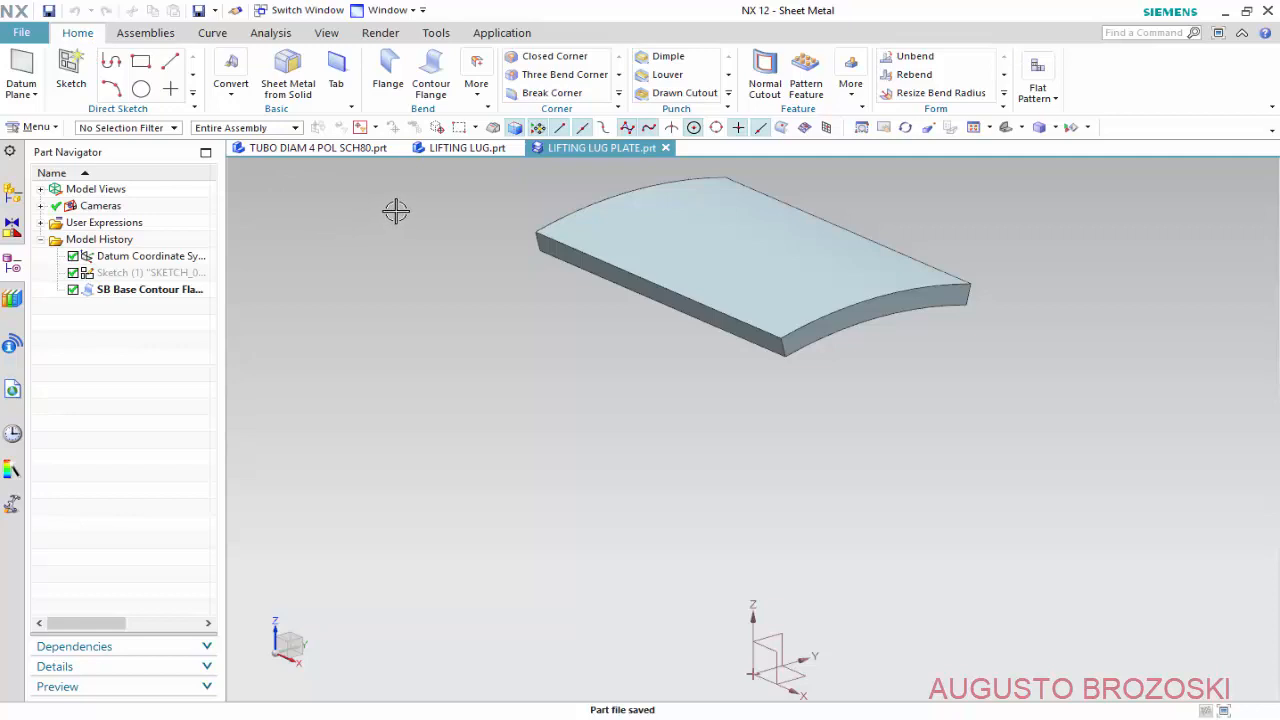
Check the plate's corner radius in the PDF drawing and round its four corner edges with a 15 mm blend Break Corner.
left_click(548, 94)
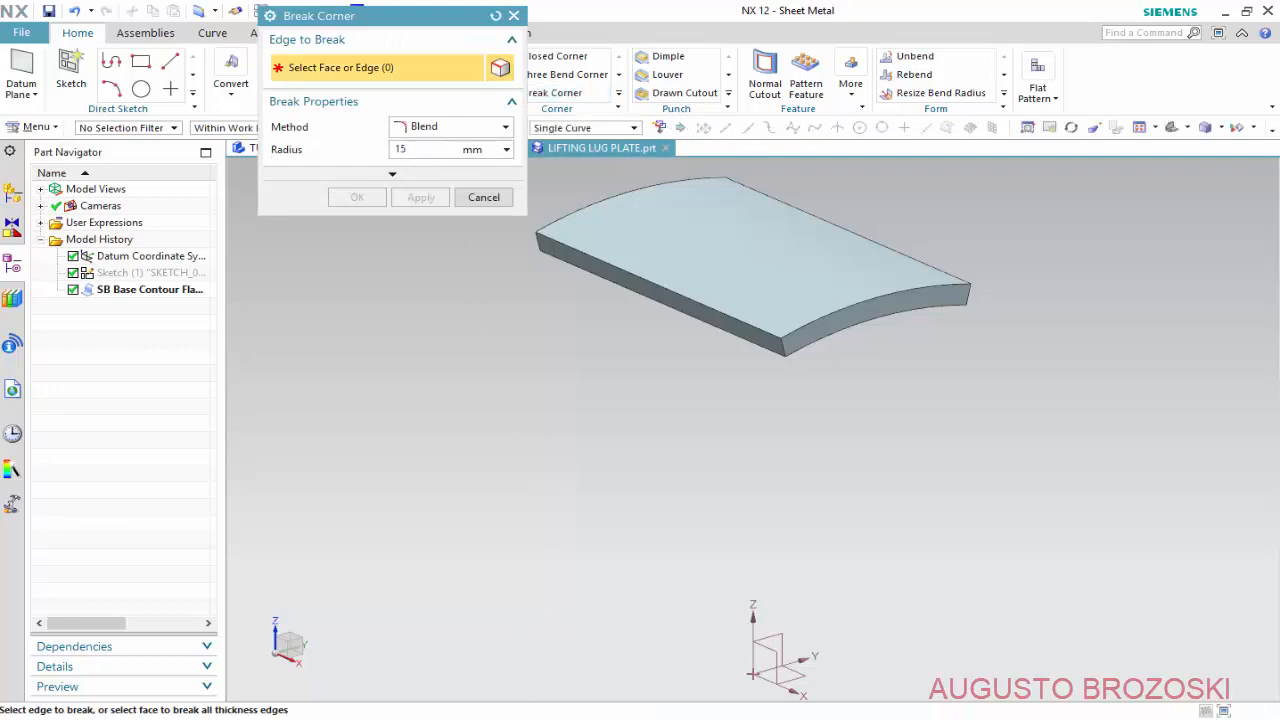
key("alt+Tab")
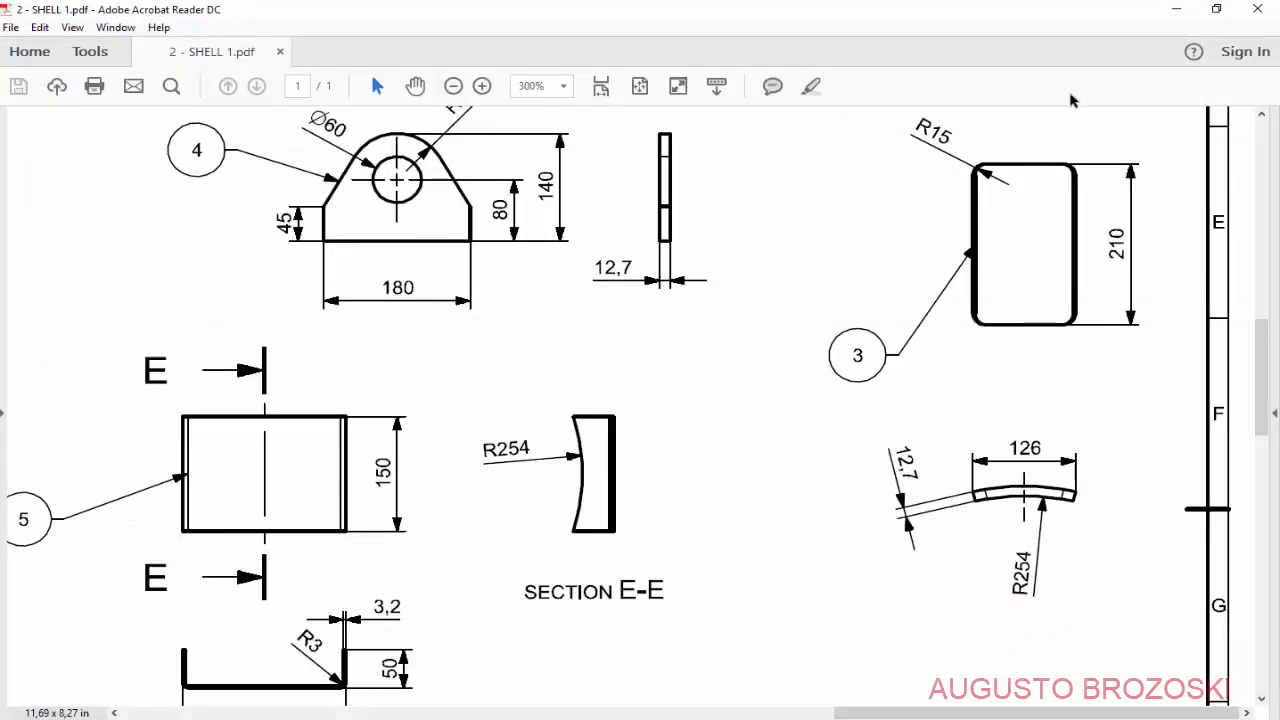
left_click(1176, 9)
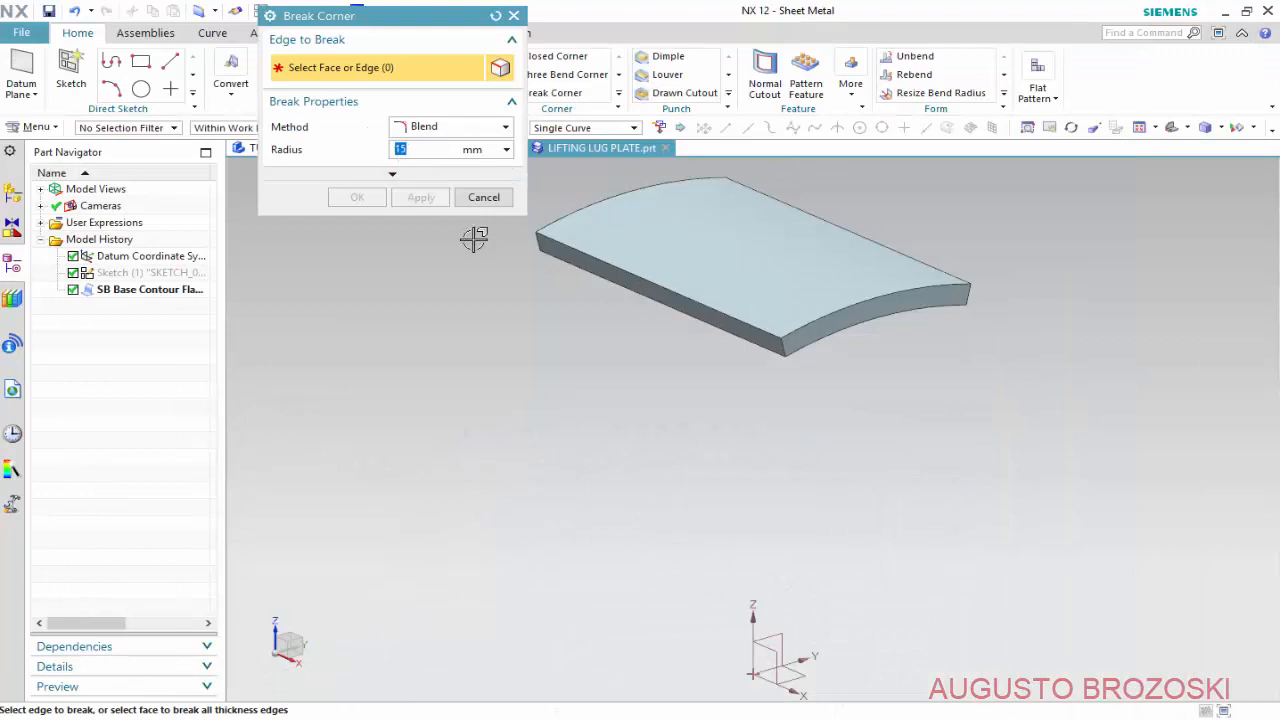
scroll(520, 254, "up", 4)
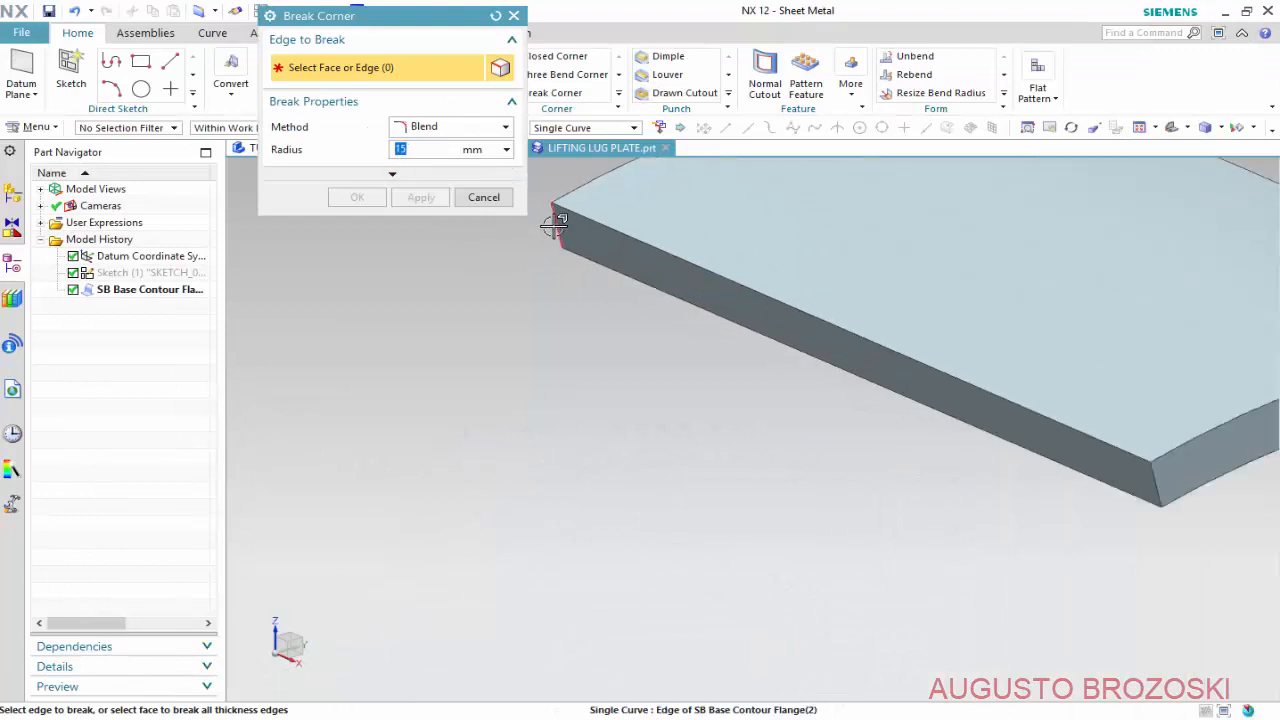
left_click(555, 225)
scroll(470, 337, "down", 3)
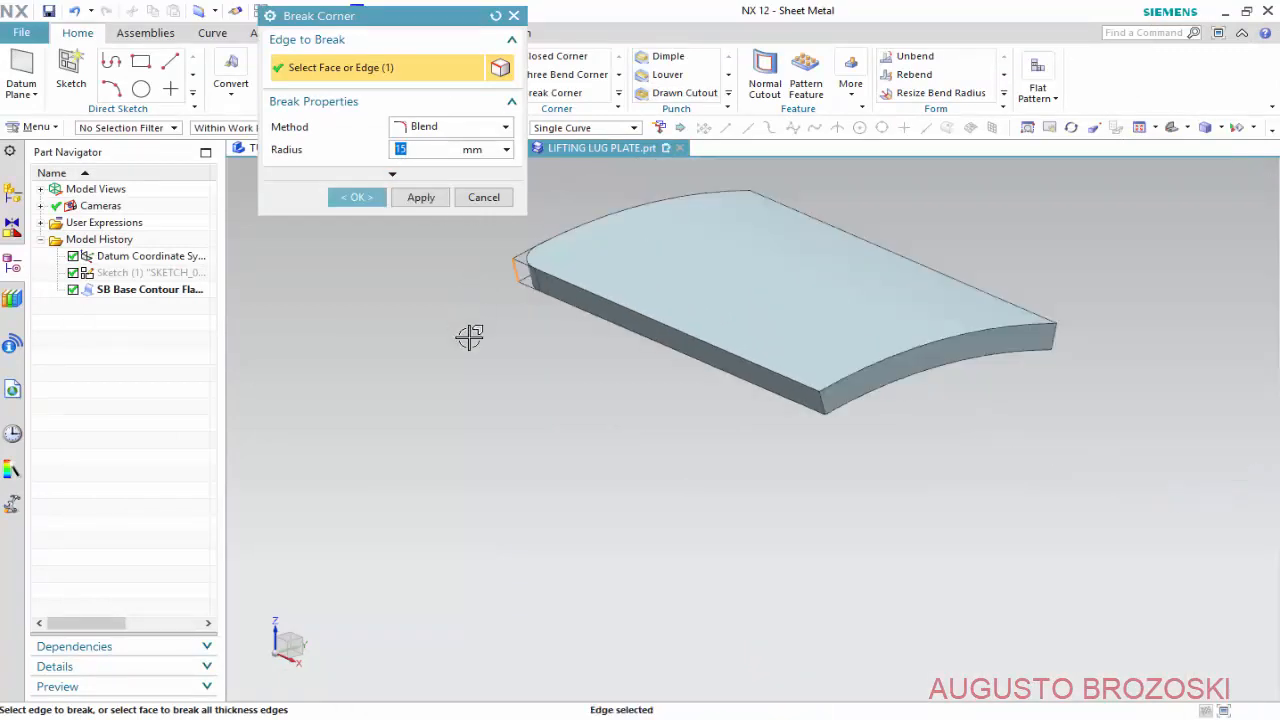
scroll(834, 423, "up", 3)
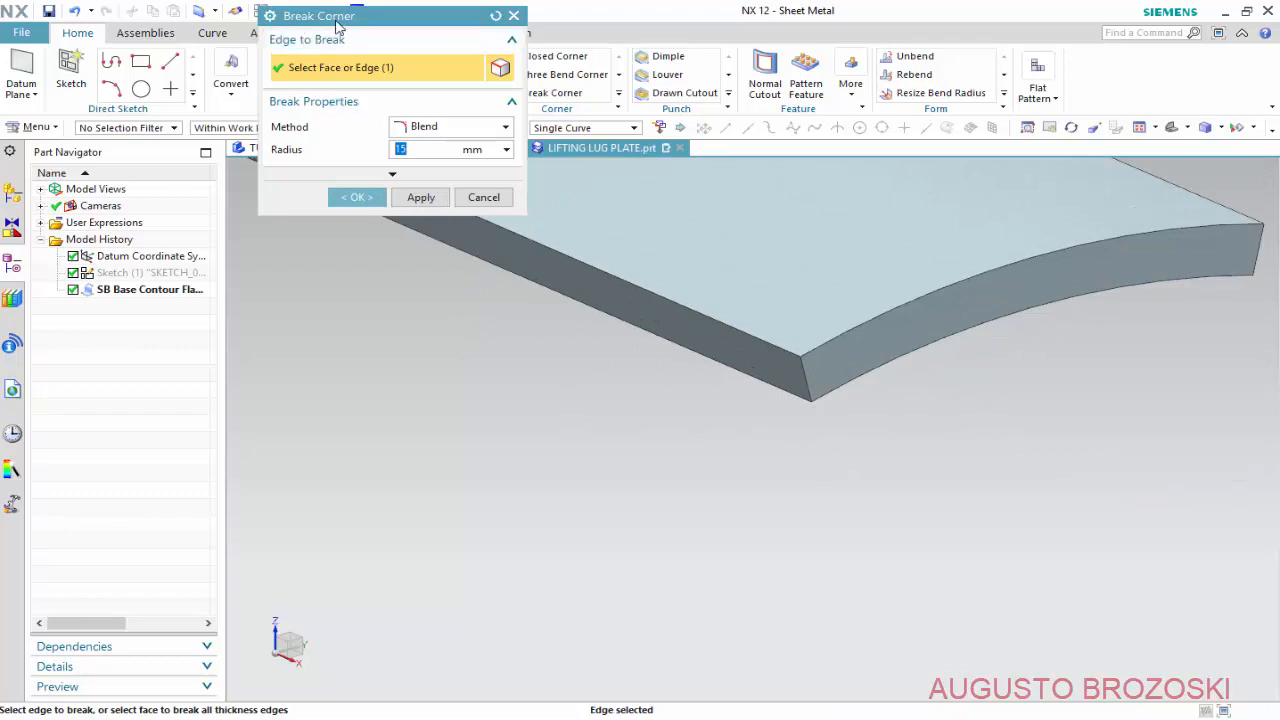
left_click(805, 373)
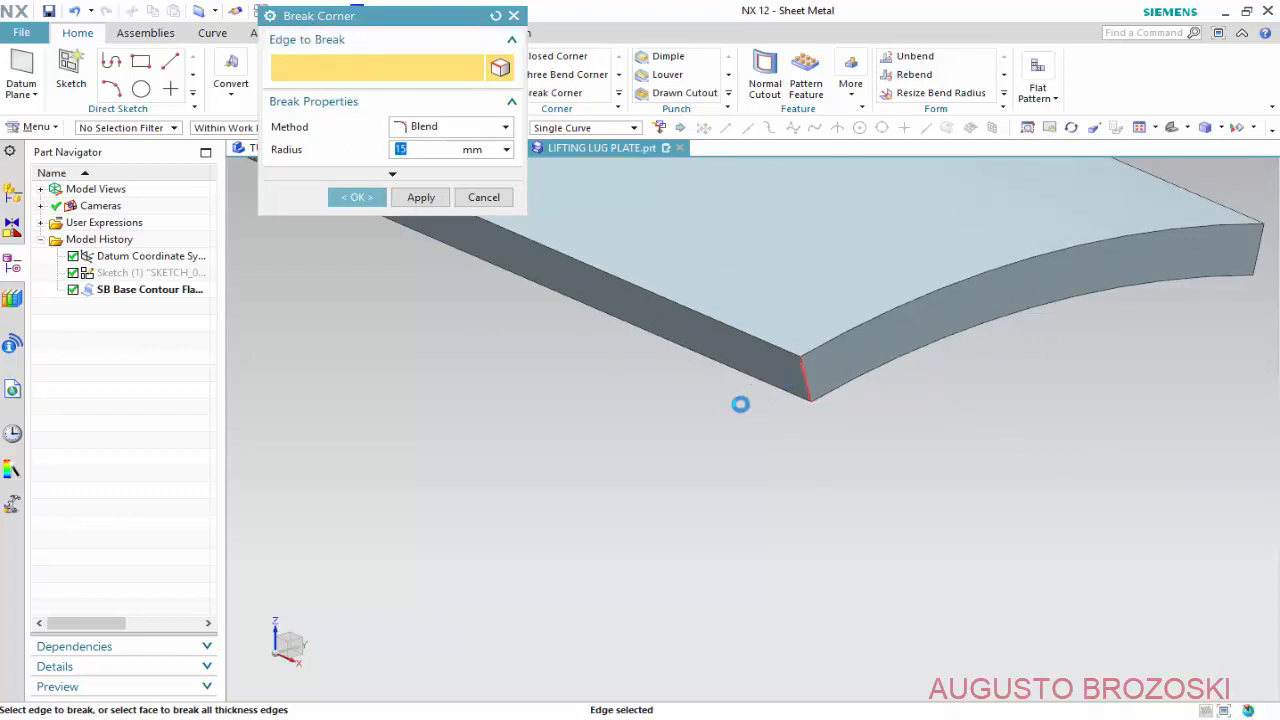
scroll(849, 397, "down", 3)
scroll(778, 372, "up", 3)
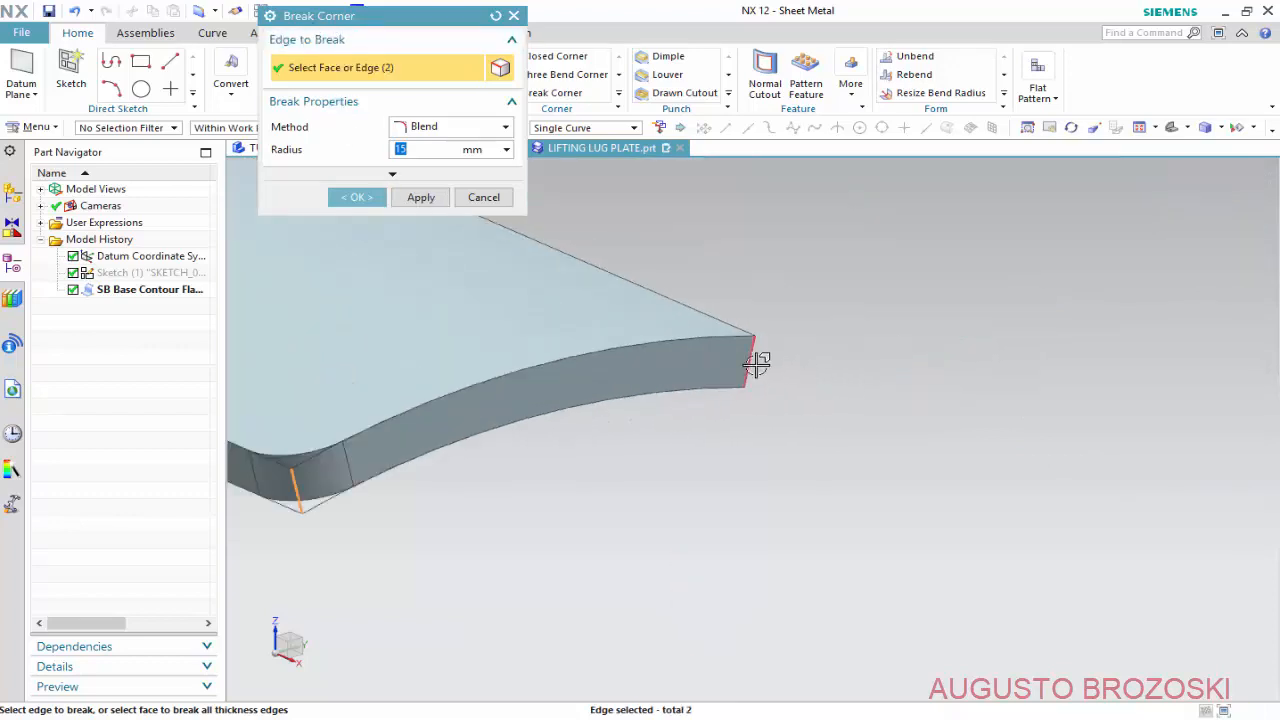
left_click(768, 368)
scroll(790, 374, "down", 3)
scroll(590, 270, "up", 3)
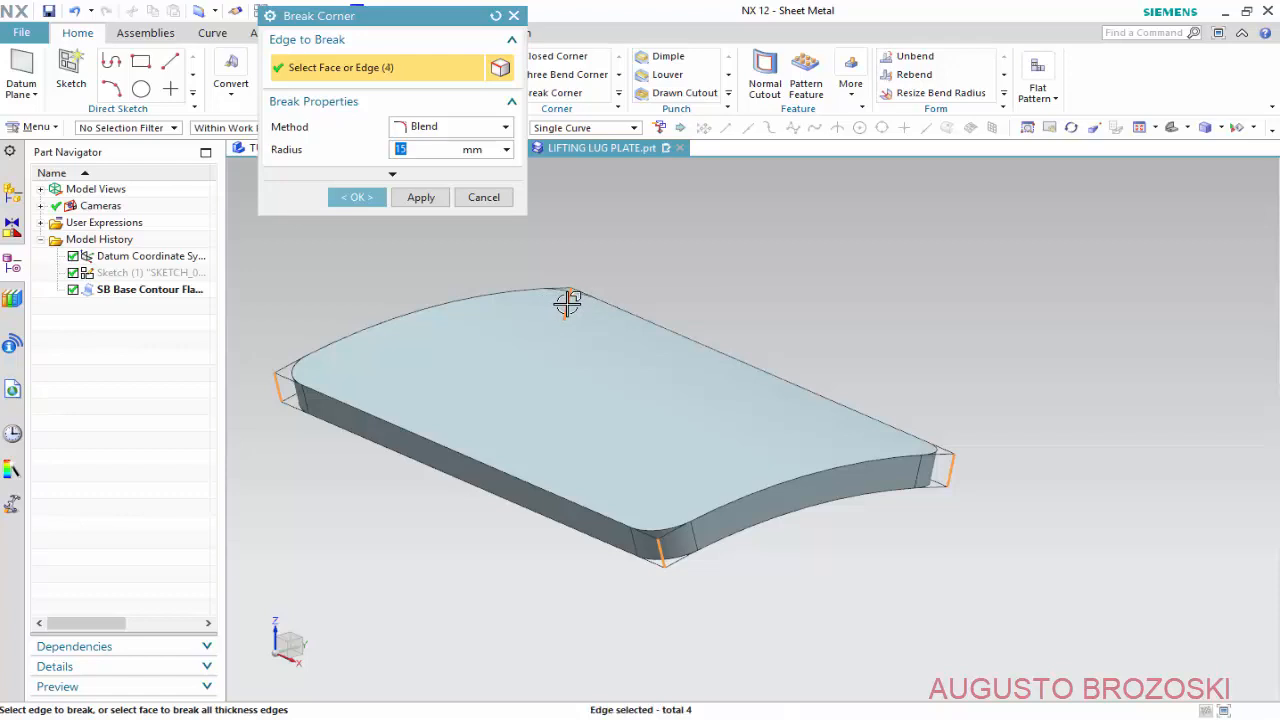
left_click(360, 198)
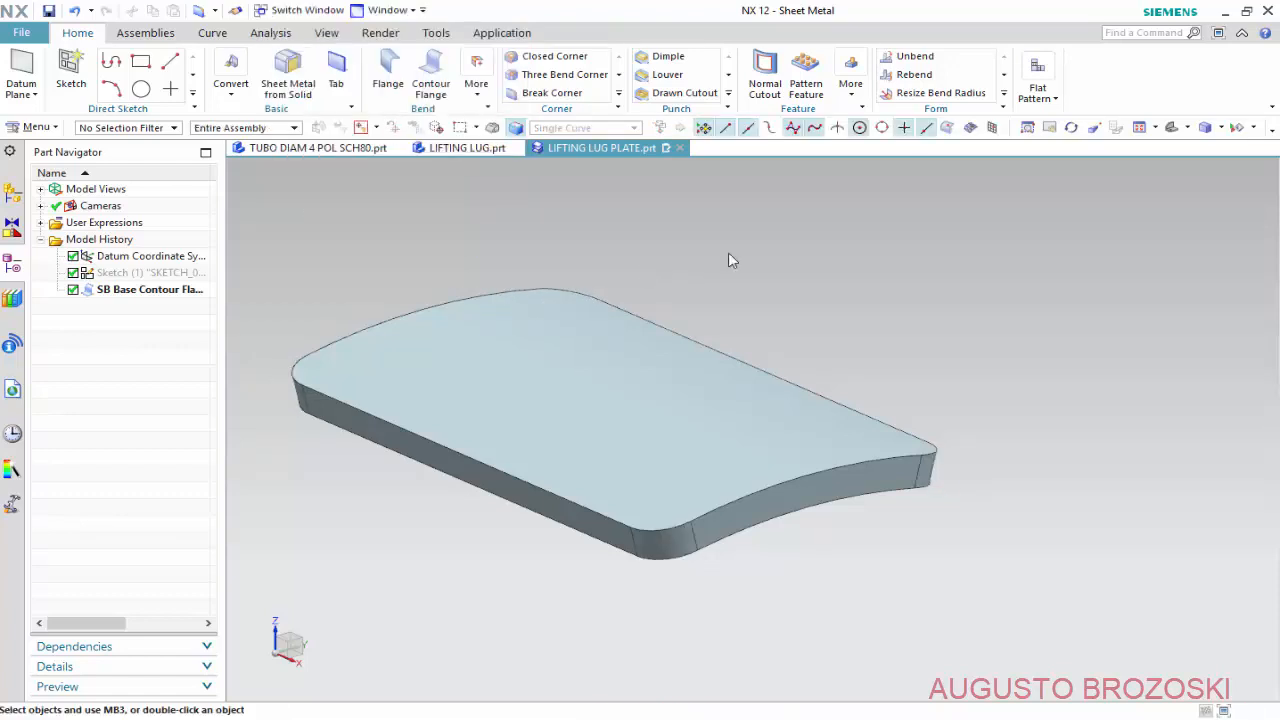
Hide all coordinate systems in the lifting lug plate and save the part.
left_click(973, 127)
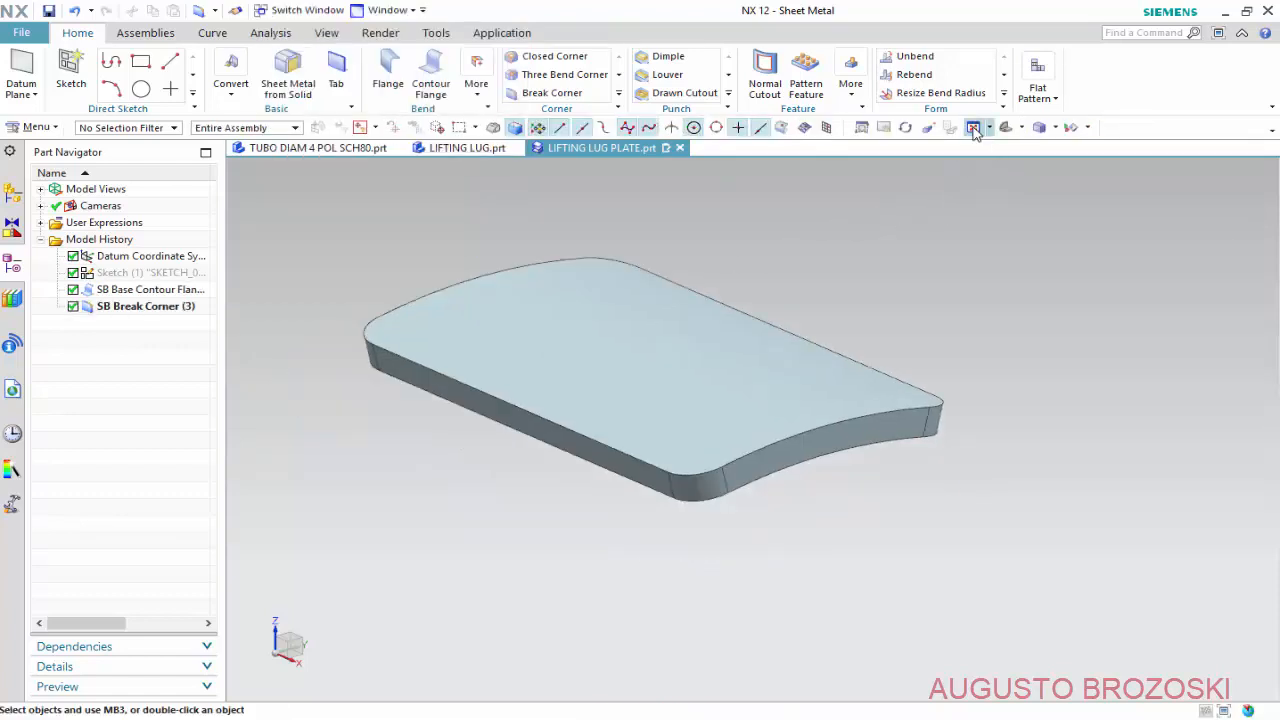
left_click(1086, 127)
left_click(1094, 149)
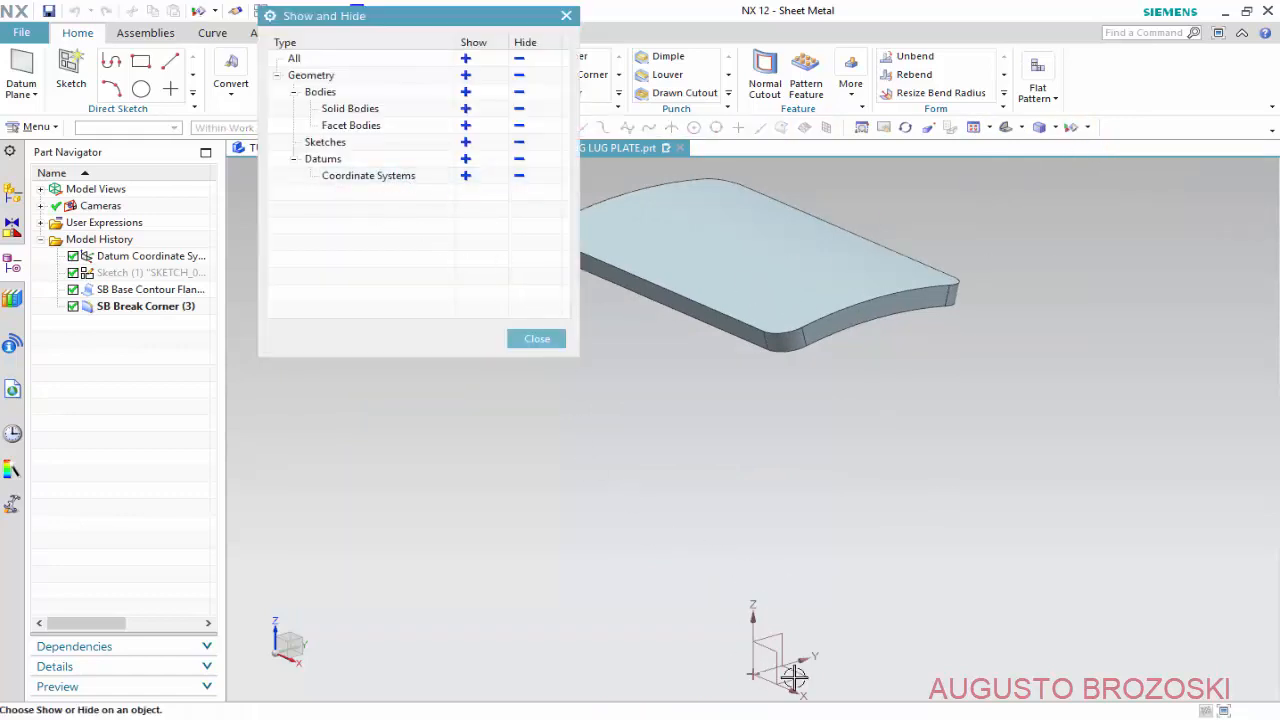
left_click(519, 175)
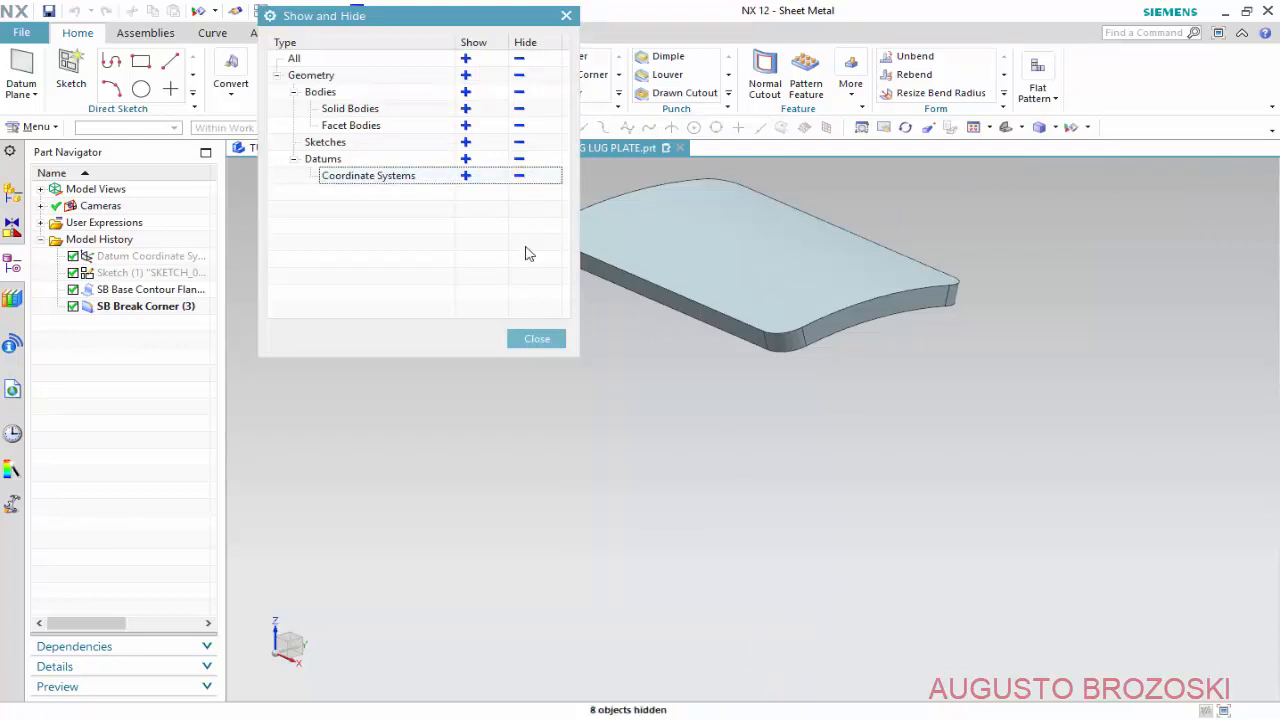
left_click(536, 338)
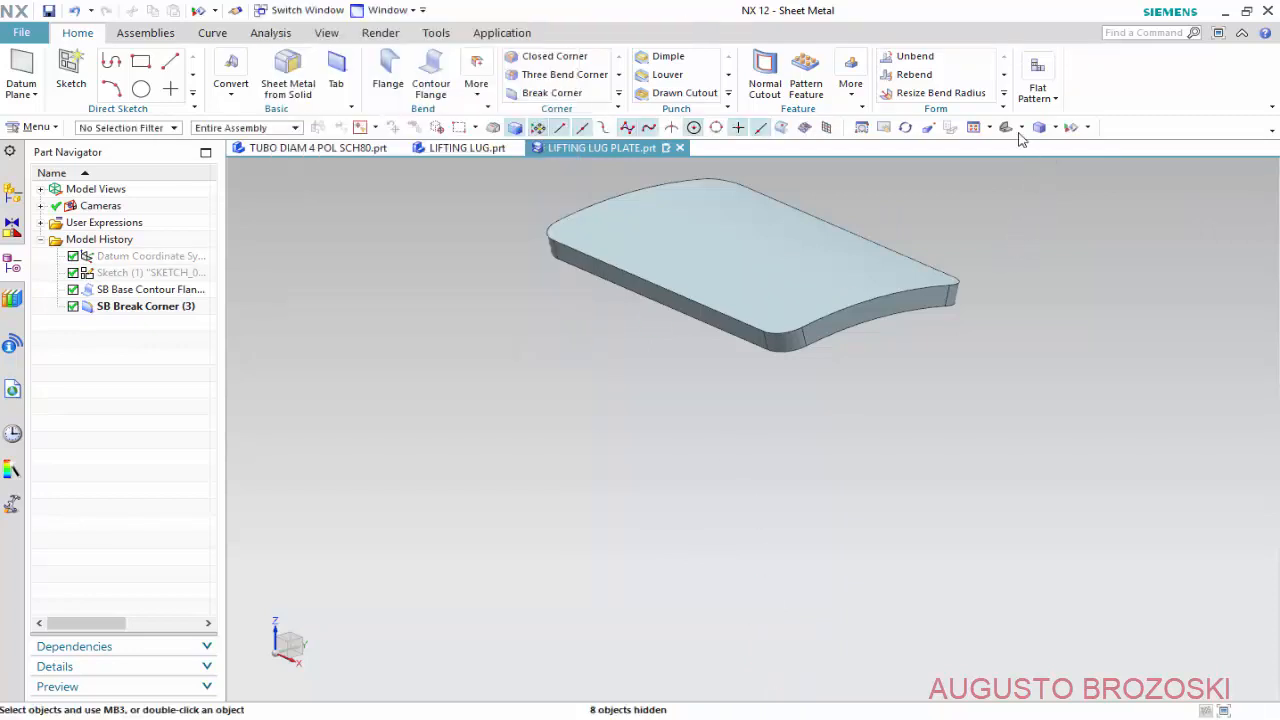
key("ctrl+f")
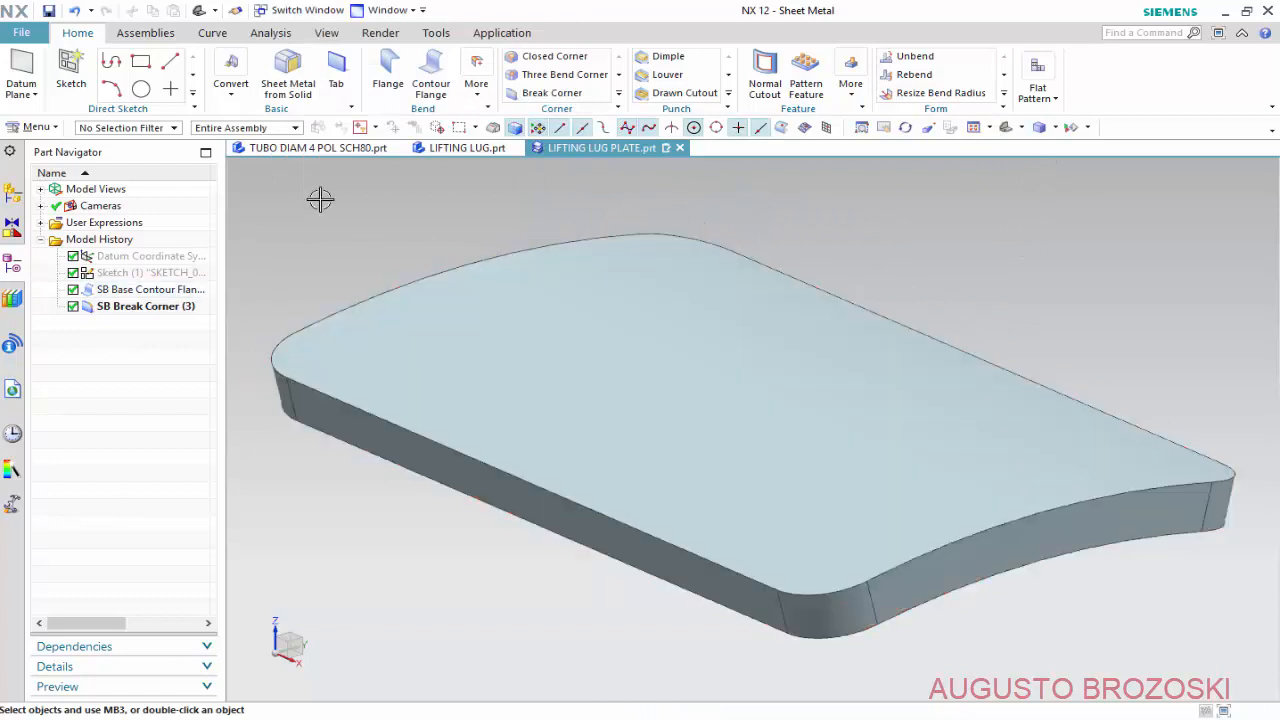
left_click(47, 10)
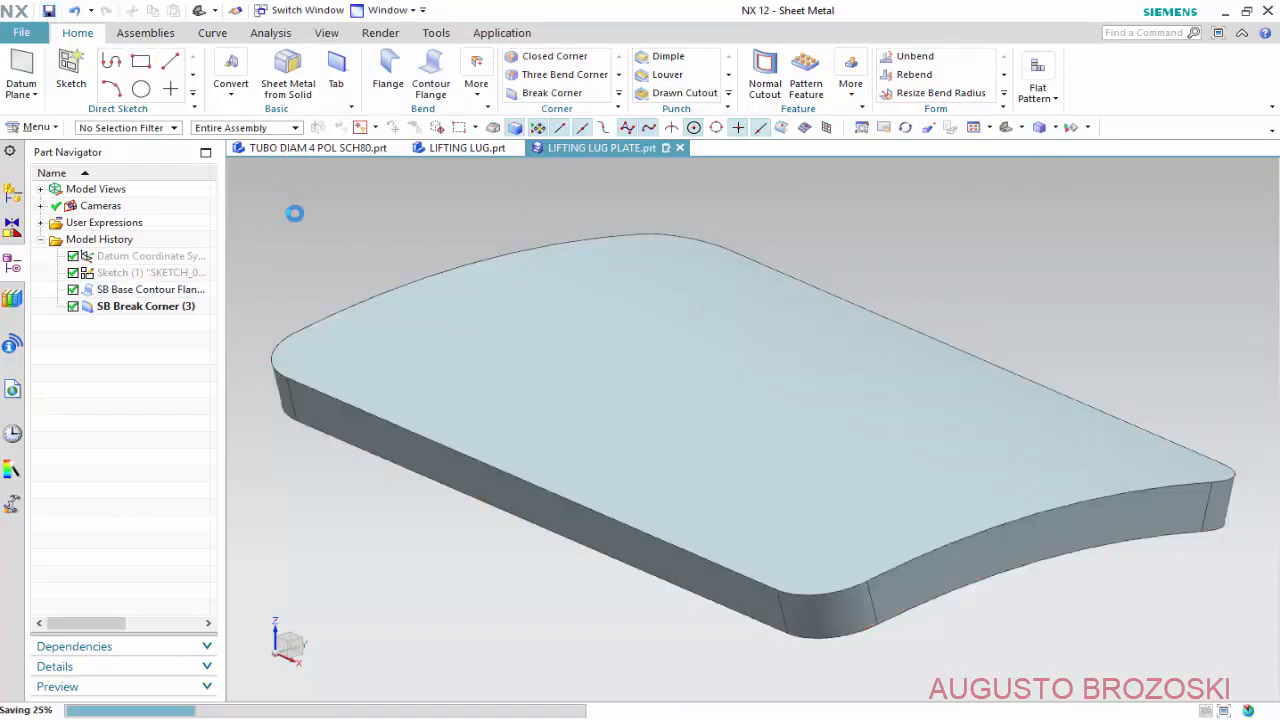